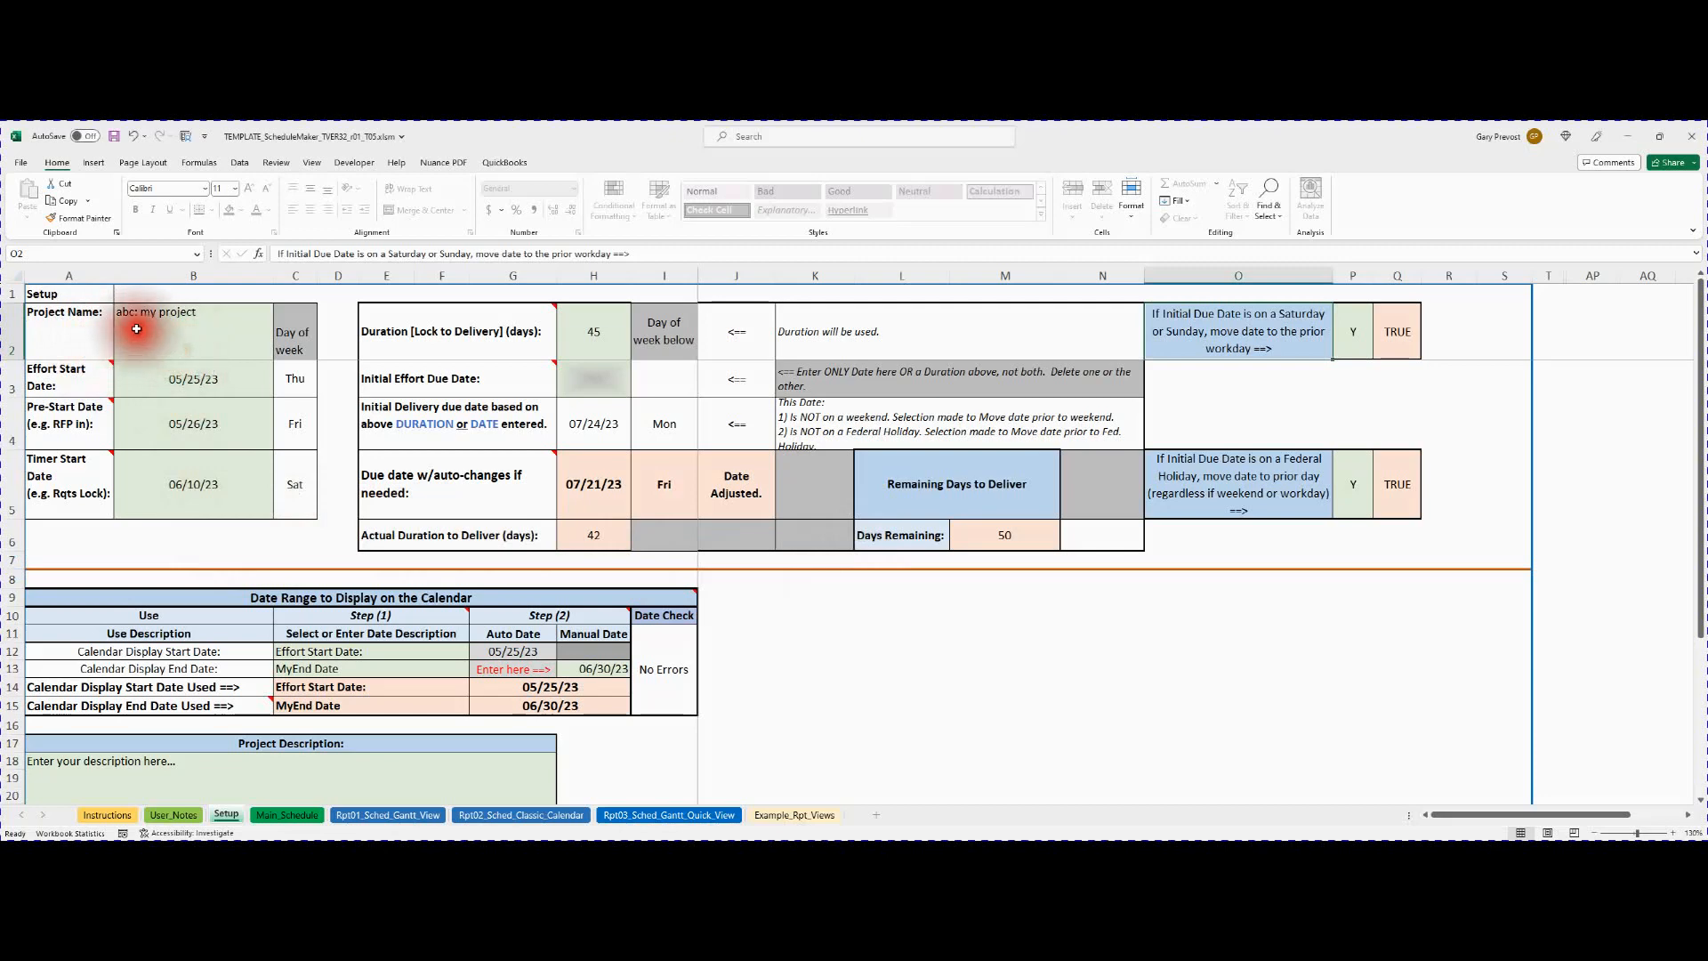
Look over the Setup sheet's sections: project dates, duration and due date, weekend and holiday options, and calendar date range.
left_click_drag(49, 322, 228, 473)
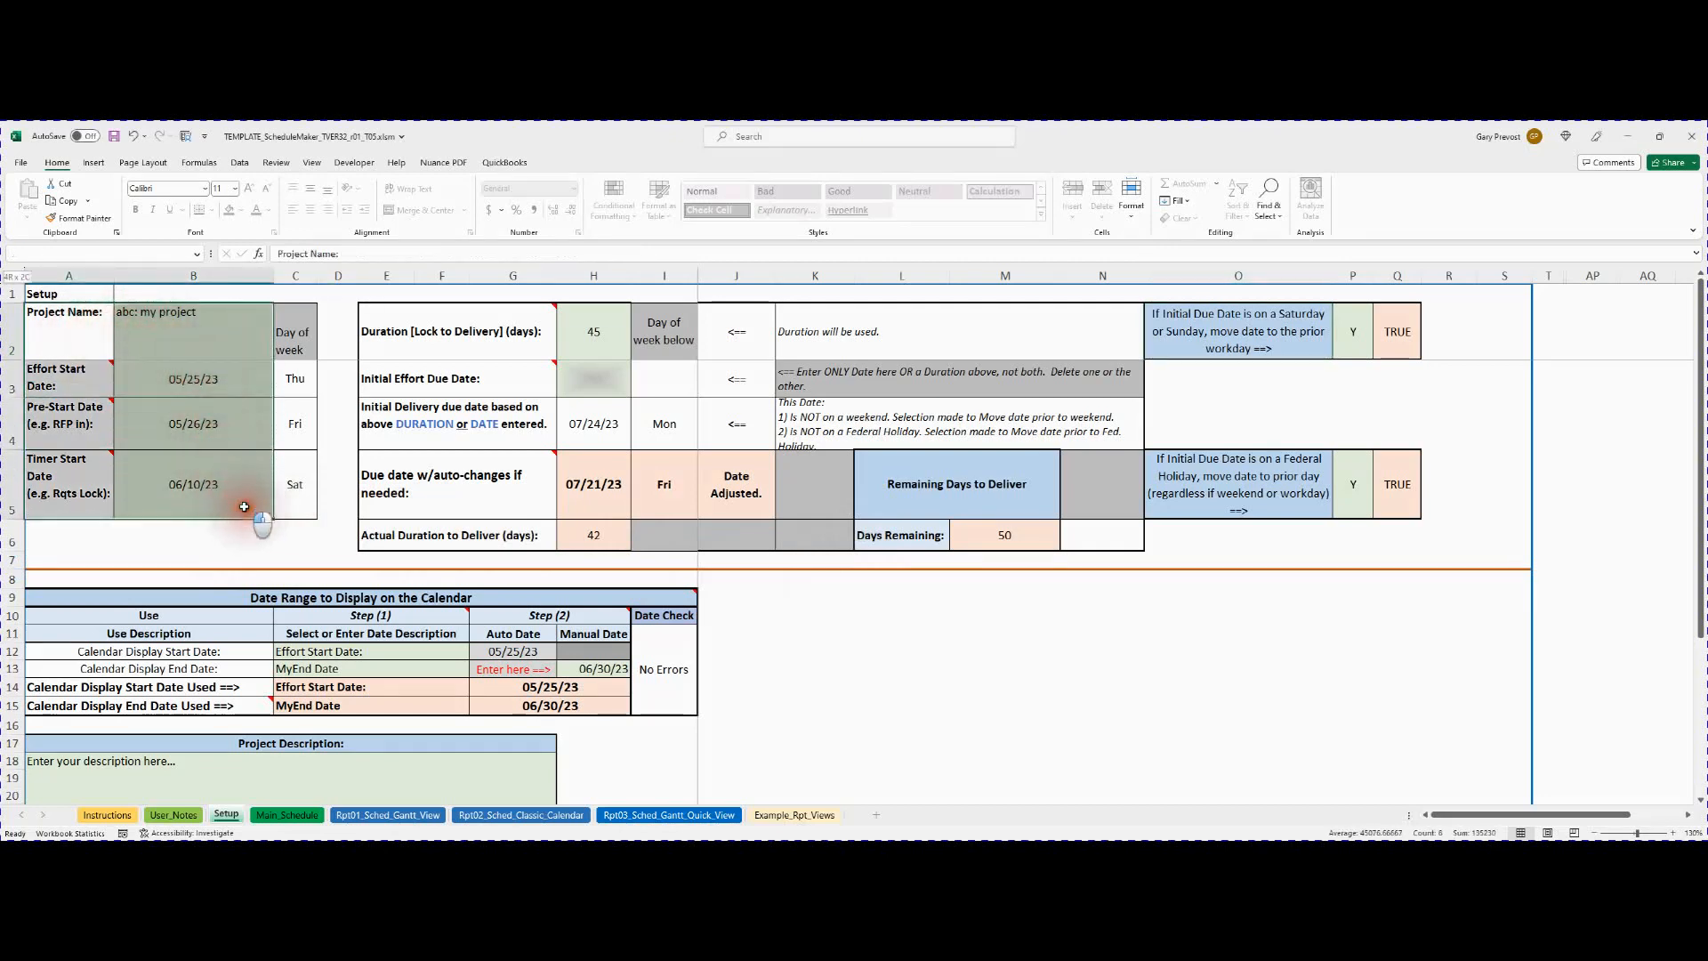
left_click(530, 334)
left_click_drag(529, 334, 596, 382)
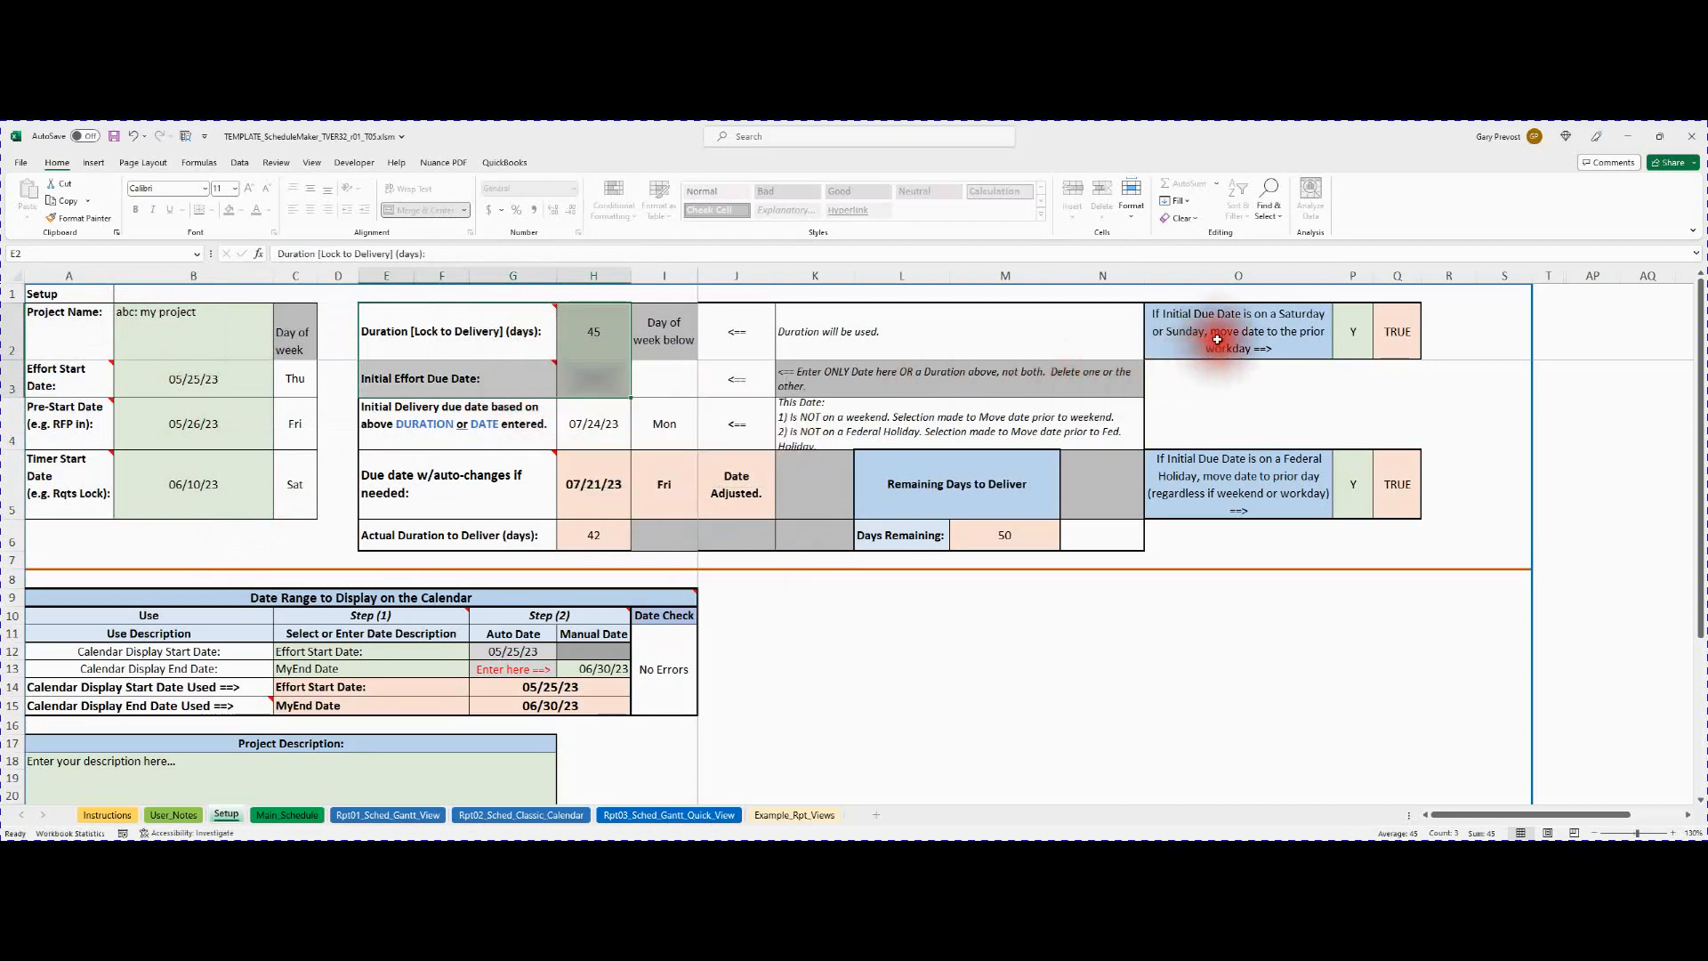
left_click_drag(1296, 335, 1360, 480)
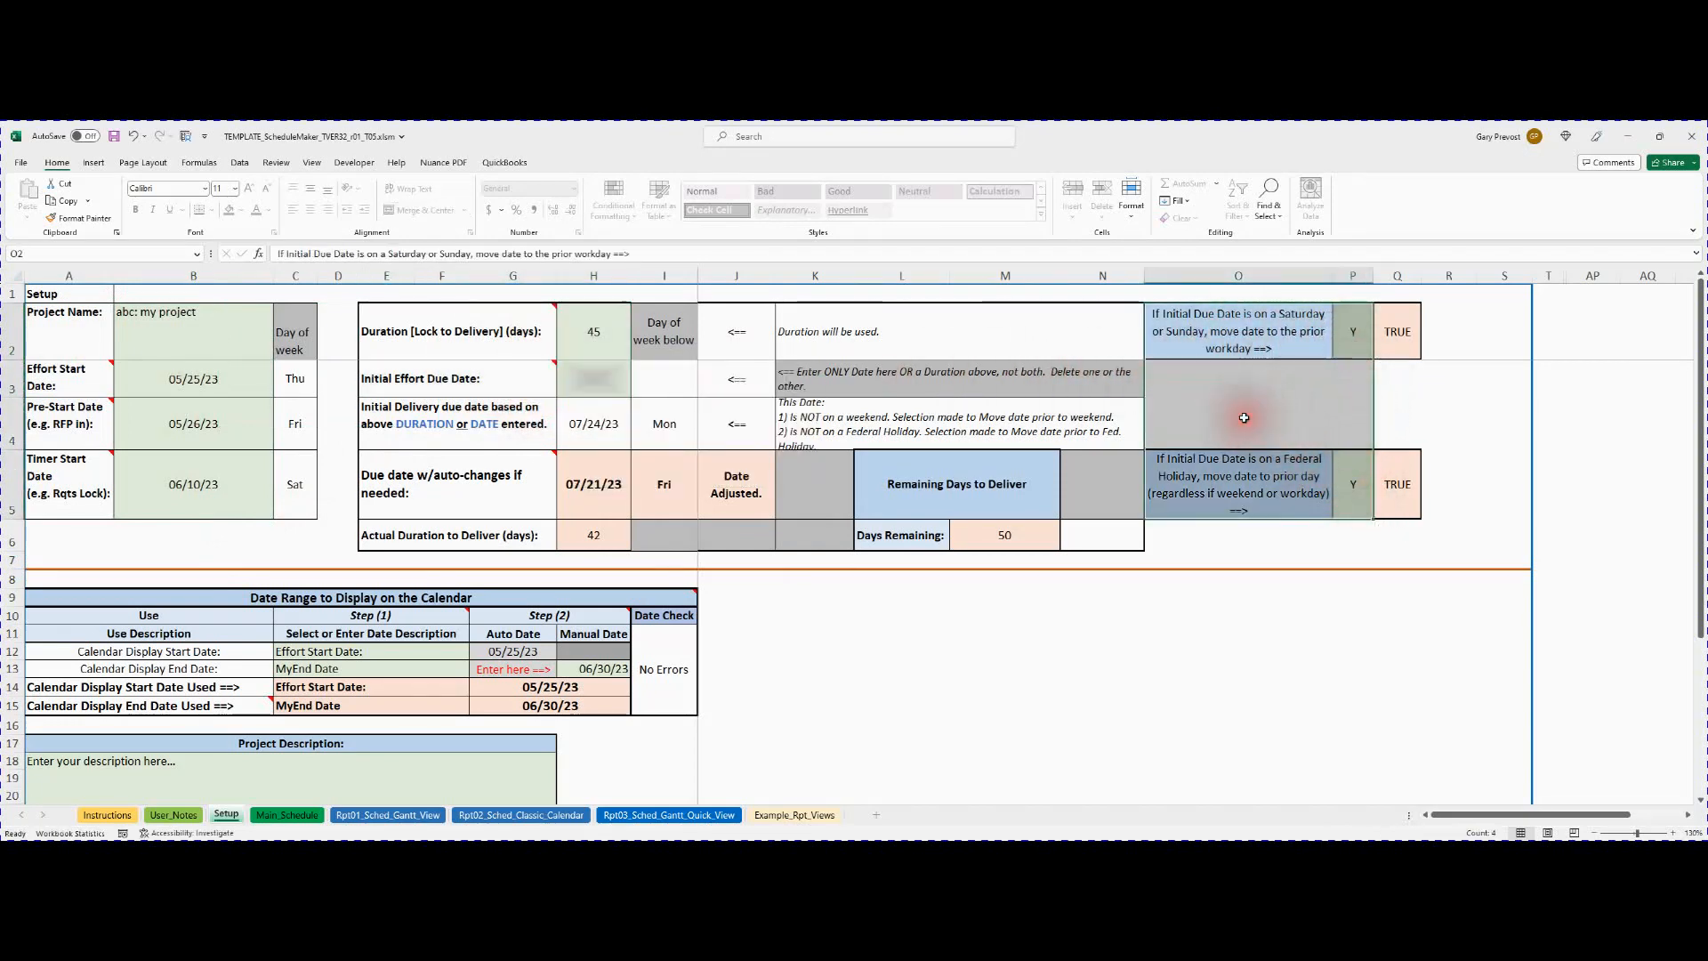
left_click(809, 614)
mouse_move(410, 593)
left_click_drag(410, 594, 385, 687)
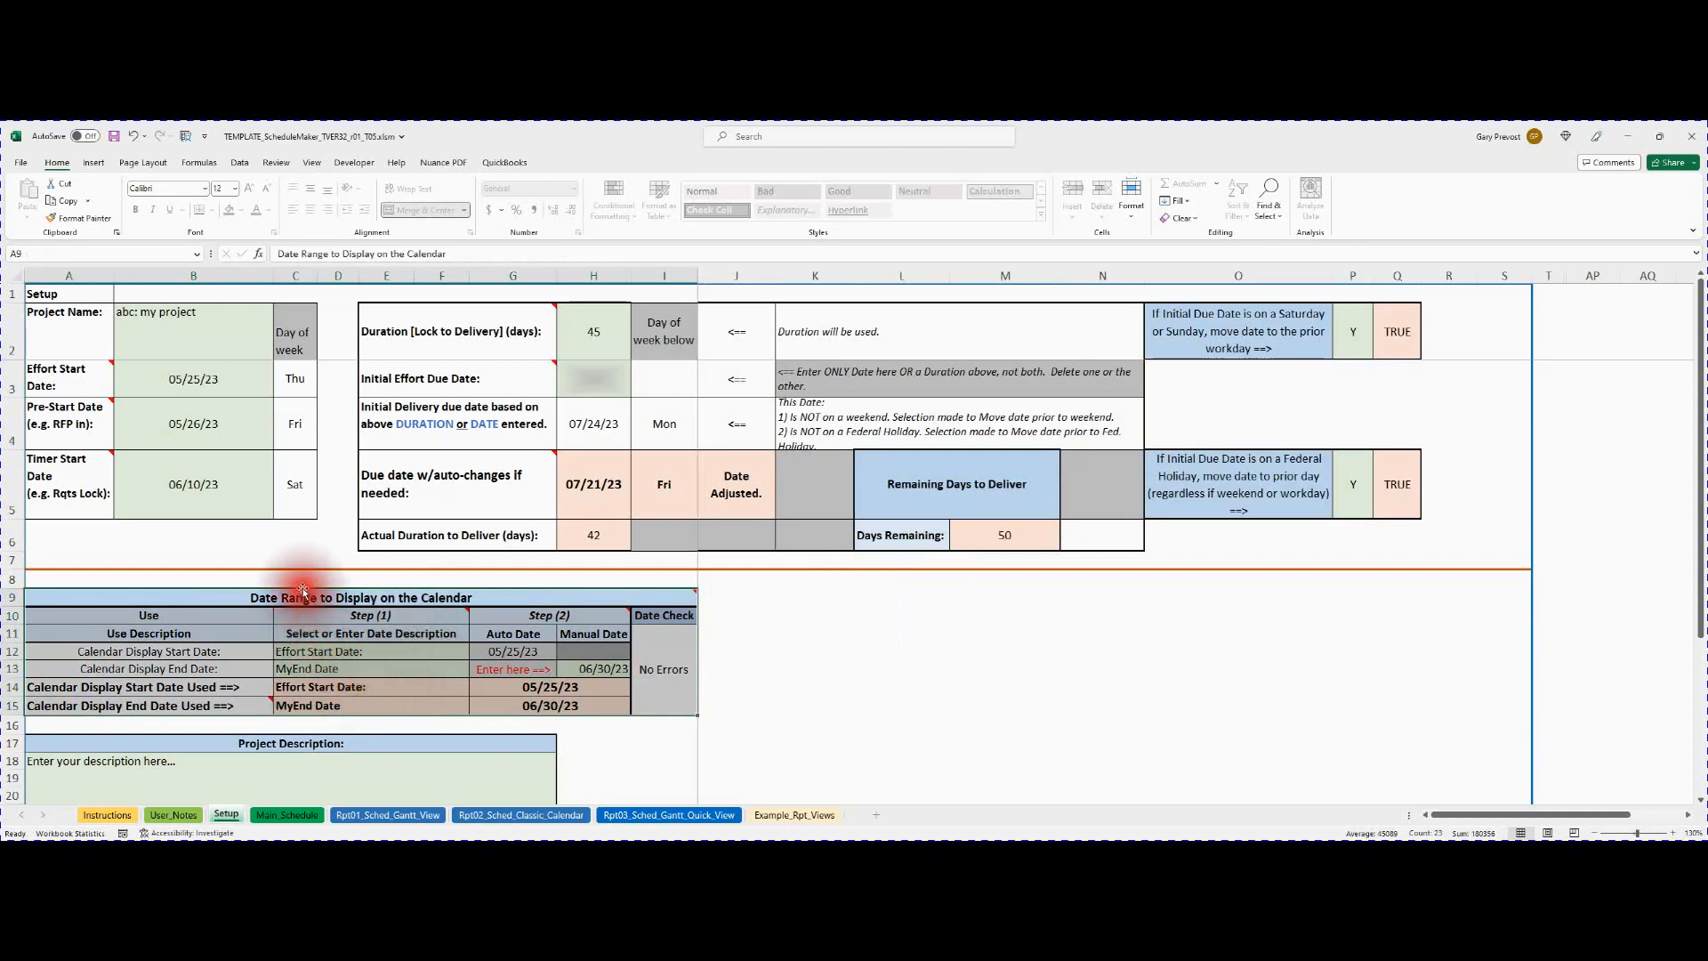
left_click(281, 543)
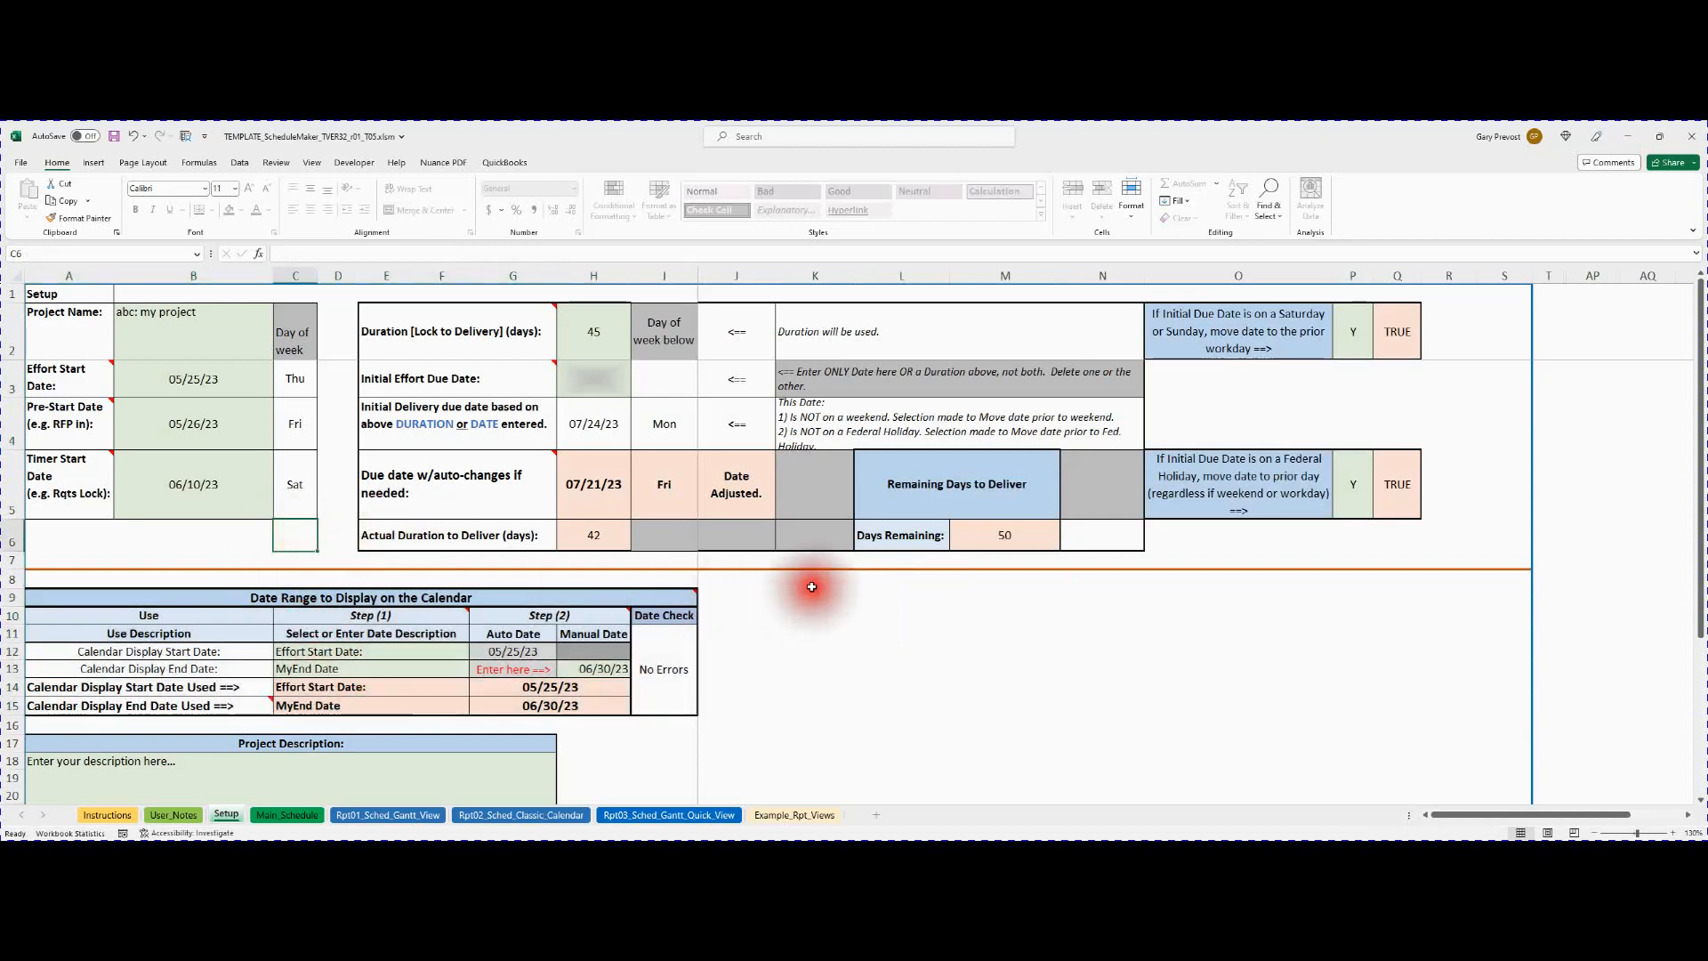
Examine the Project Name, Effort Start Date, Pre-Start Date and Timer Start Date entries up close.
scroll(813, 589, "up", 4)
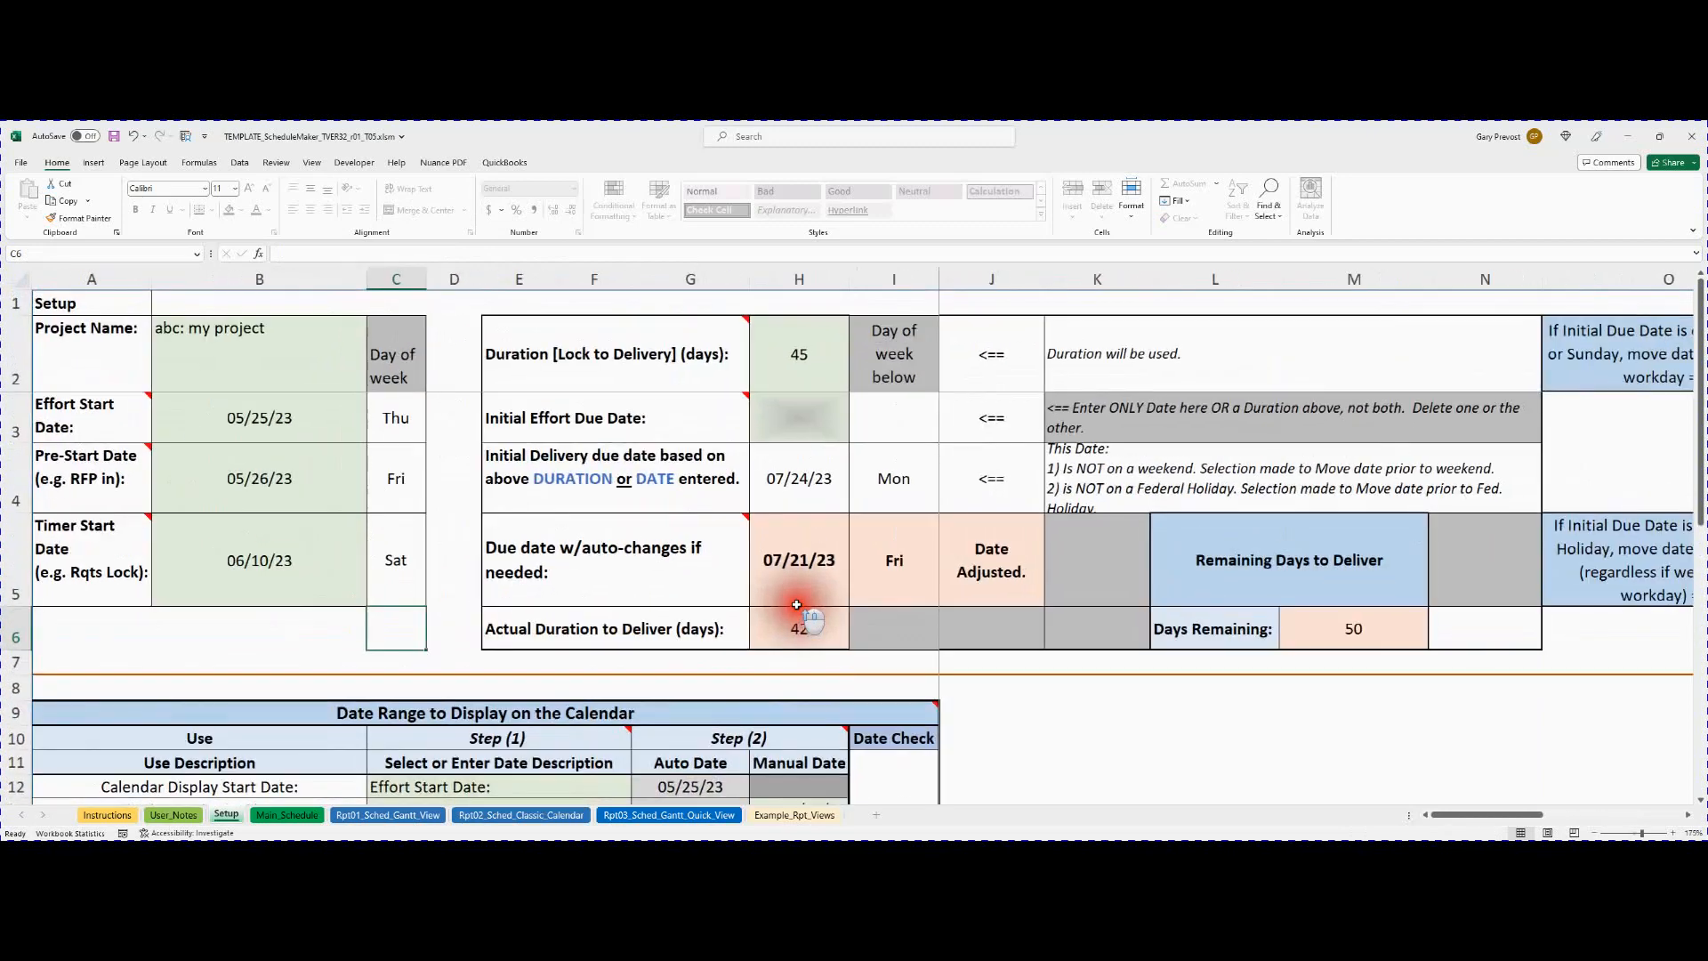
mouse_move(796, 604)
scroll(796, 604, "up", 1)
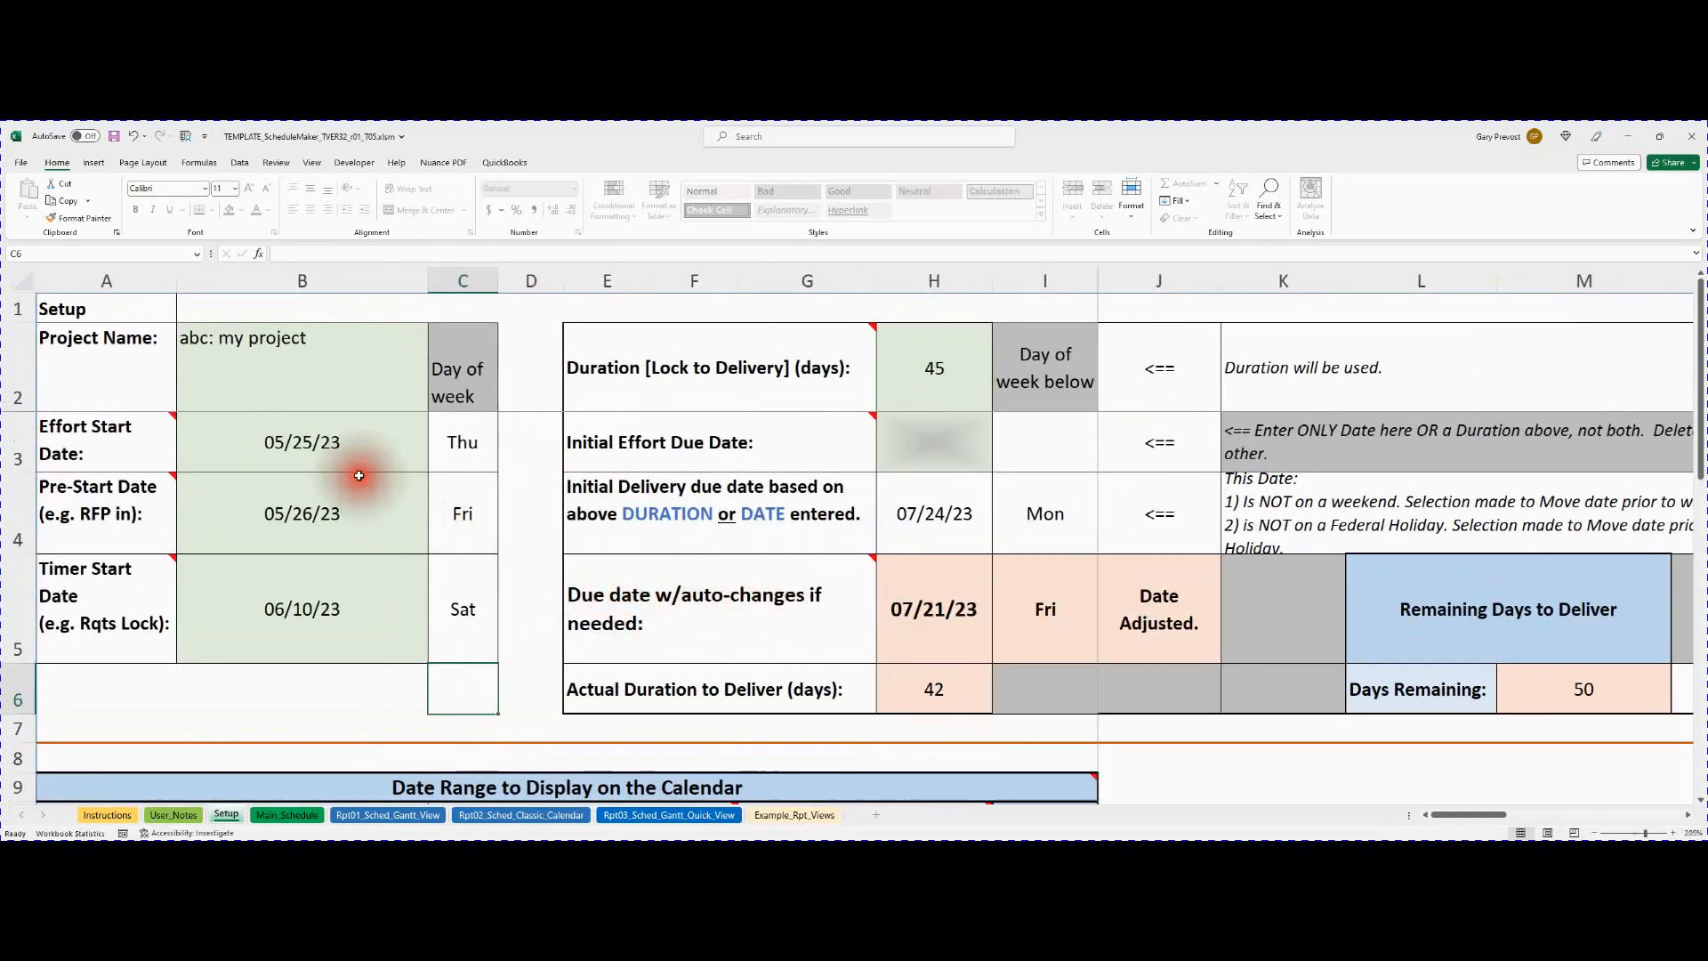
left_click(256, 359)
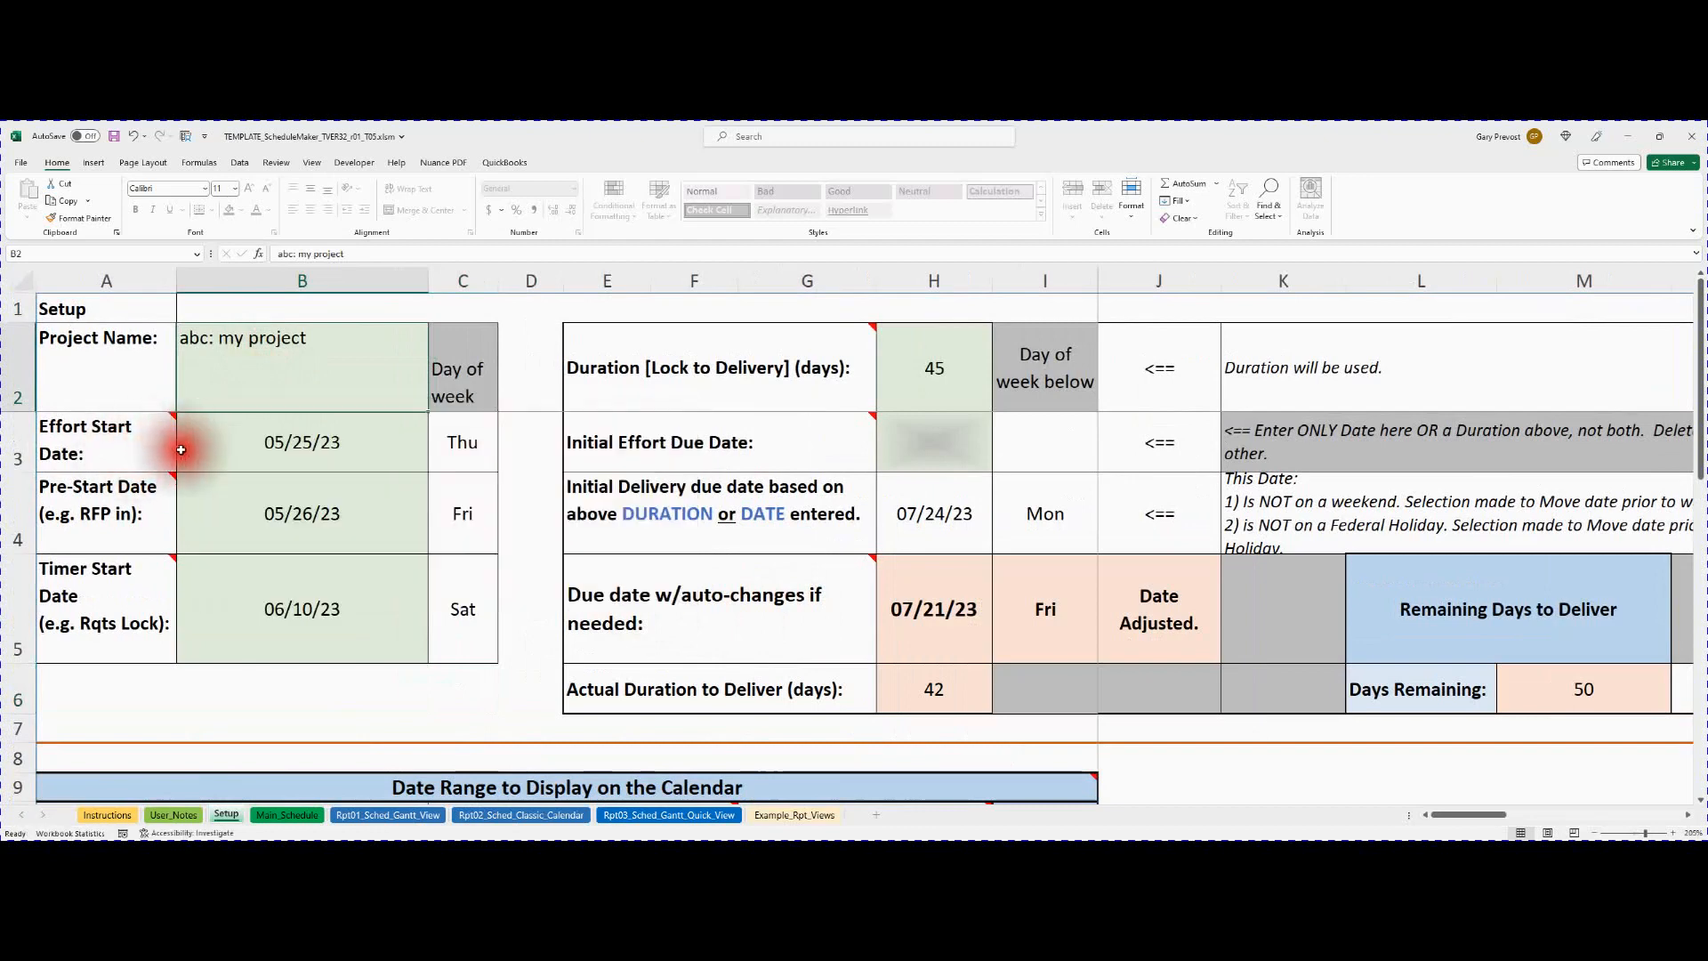
left_click_drag(229, 440, 248, 599)
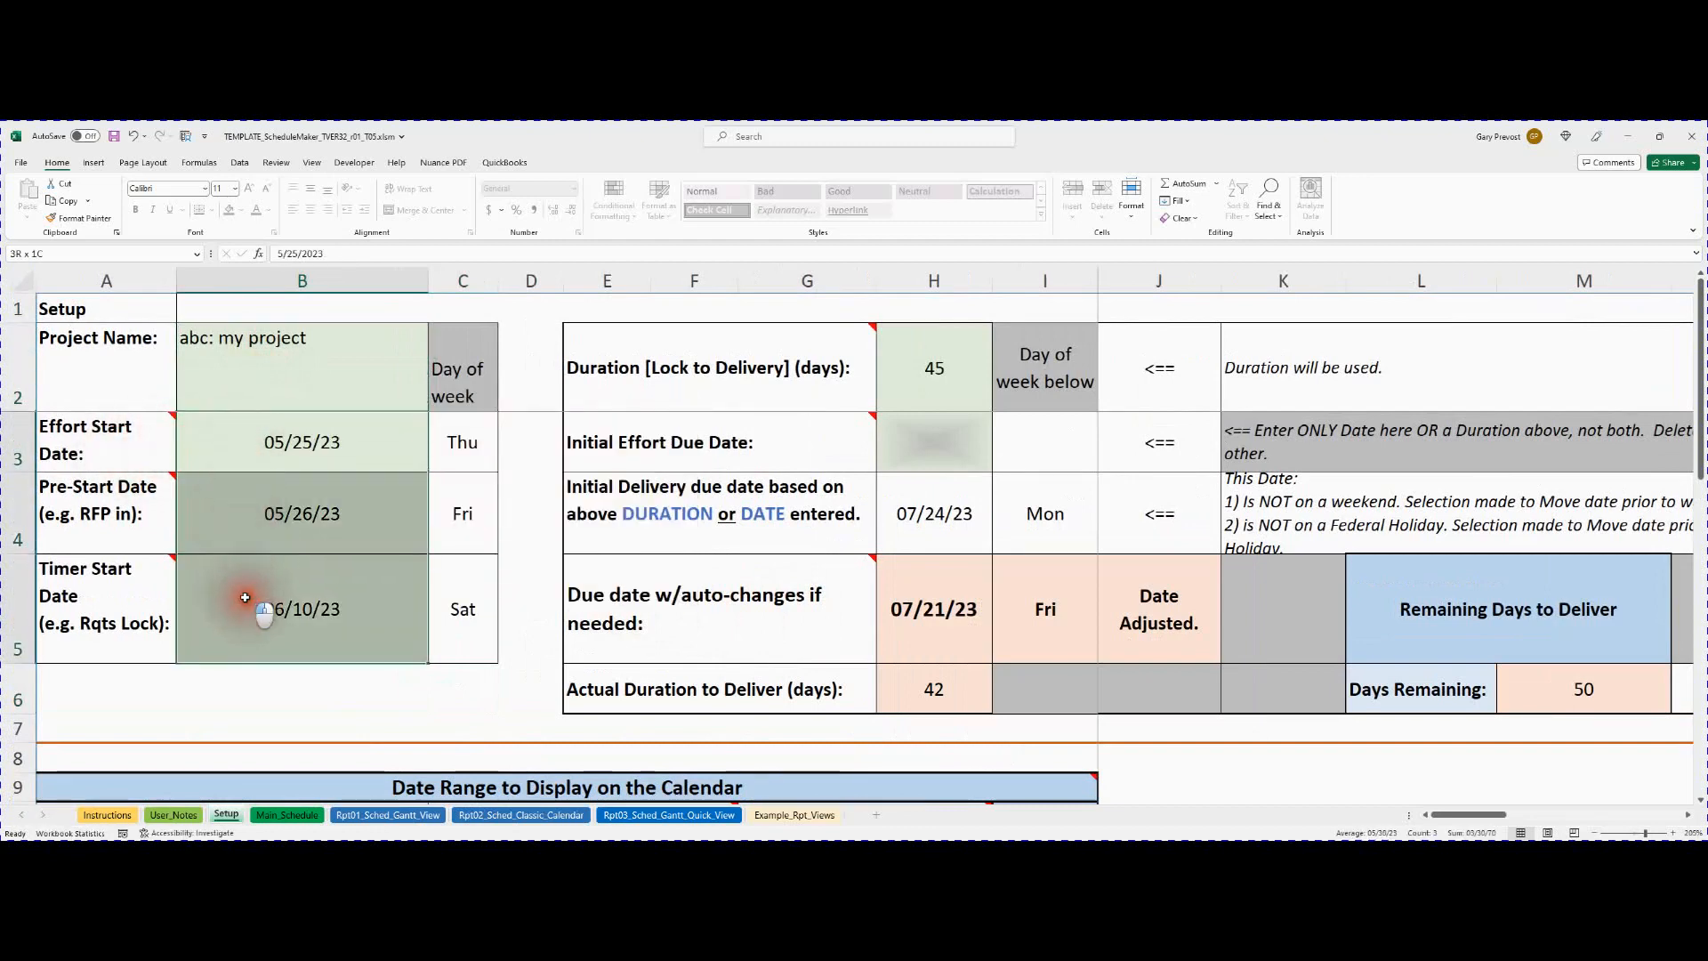
left_click(364, 437)
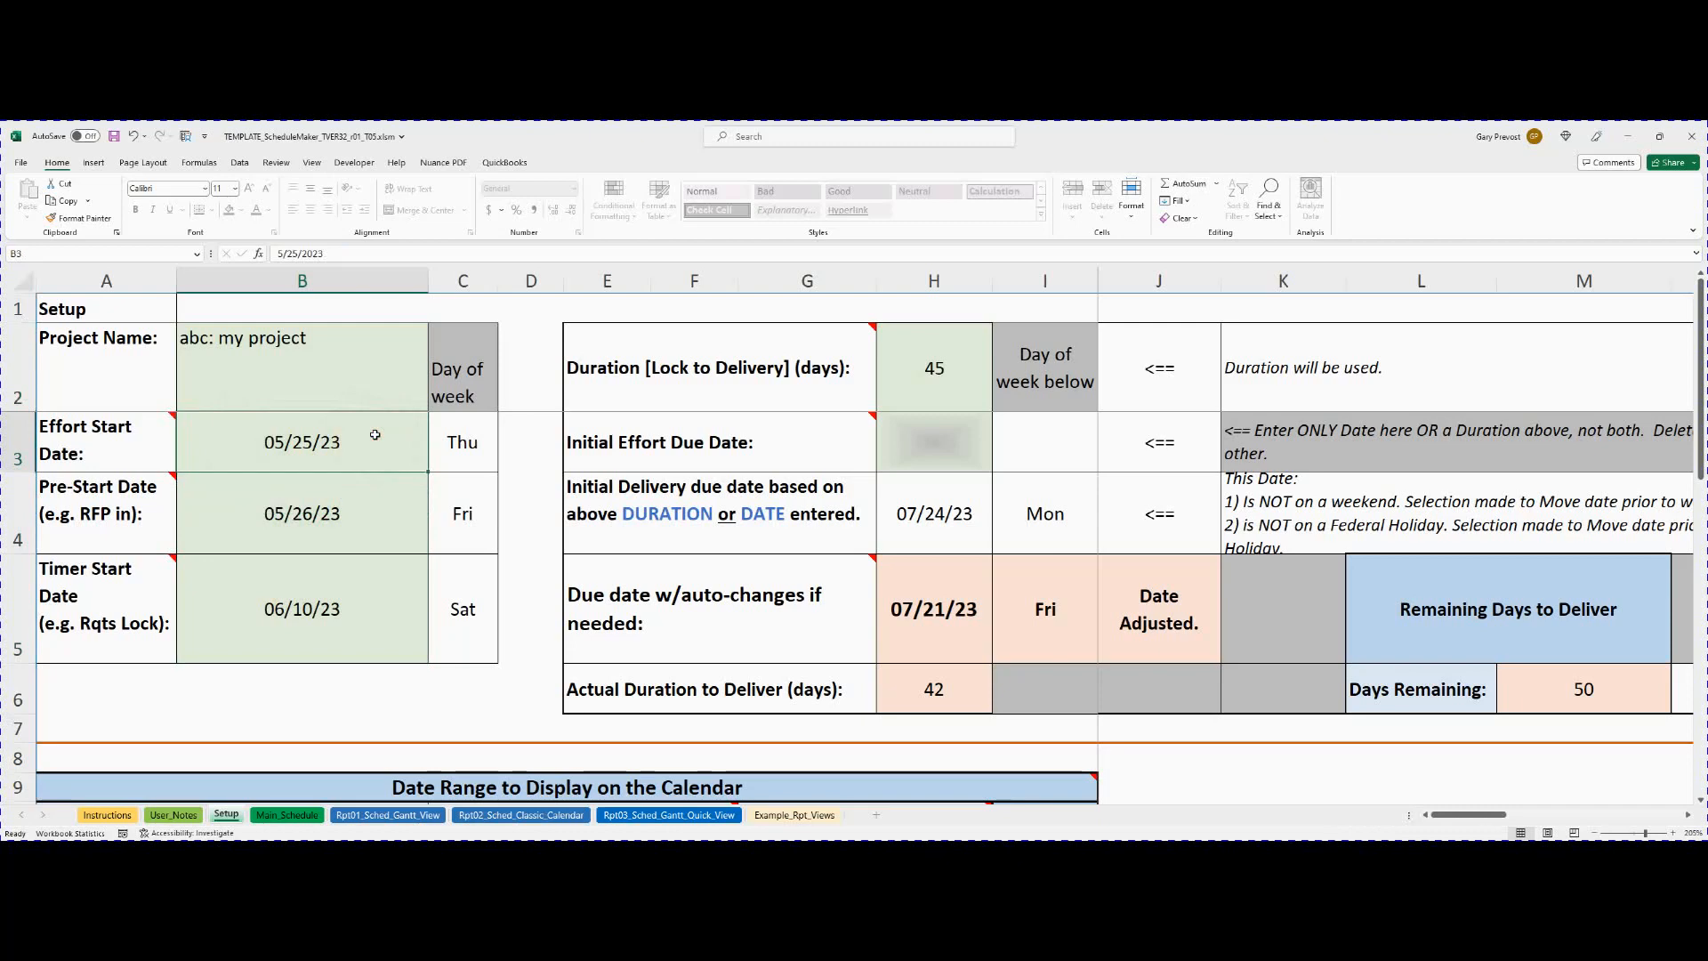
left_click(371, 439)
left_click(353, 504)
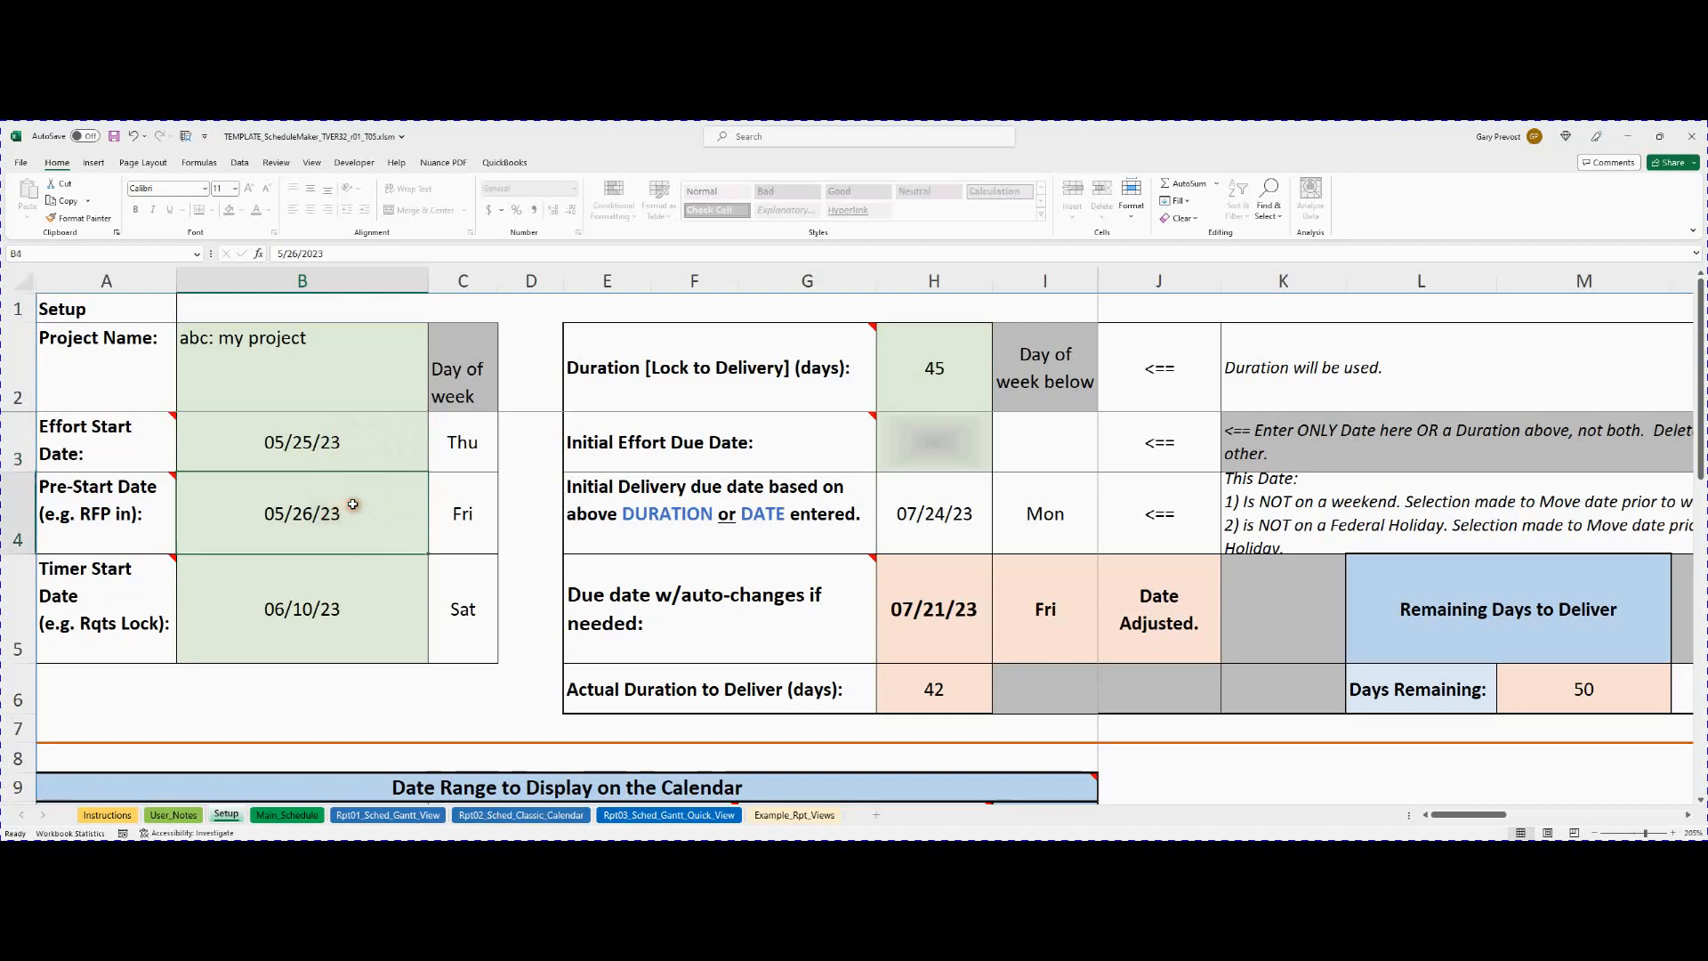
left_click(353, 505)
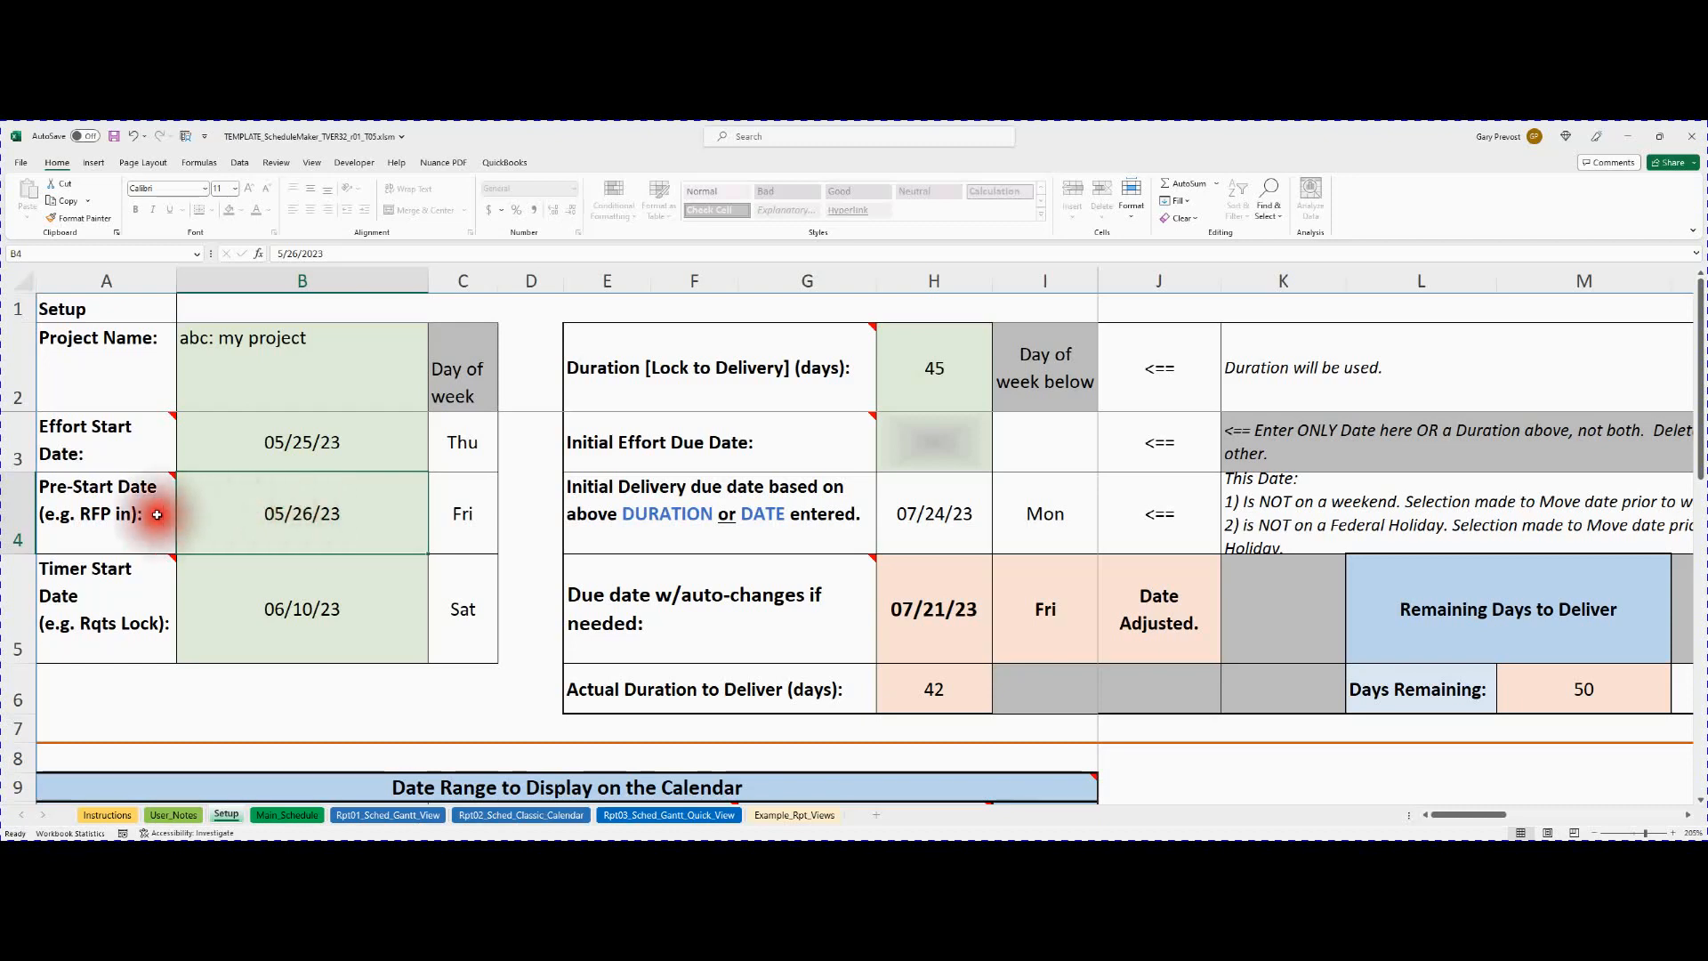
left_click(293, 611)
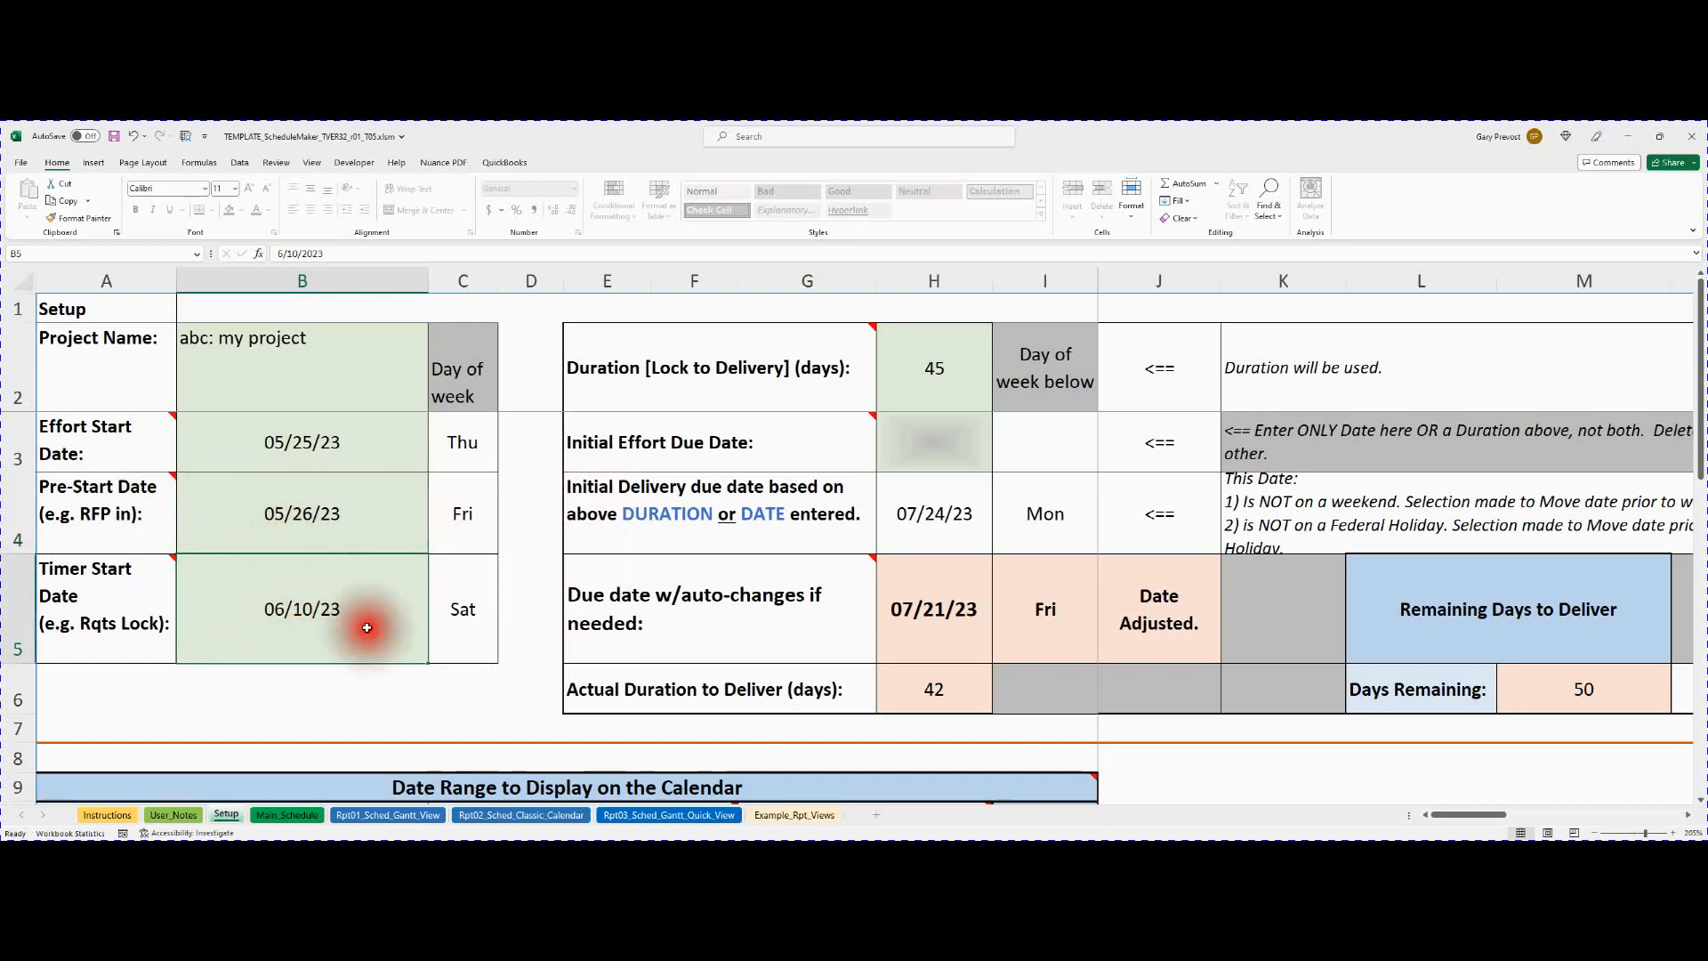
left_click(312, 609)
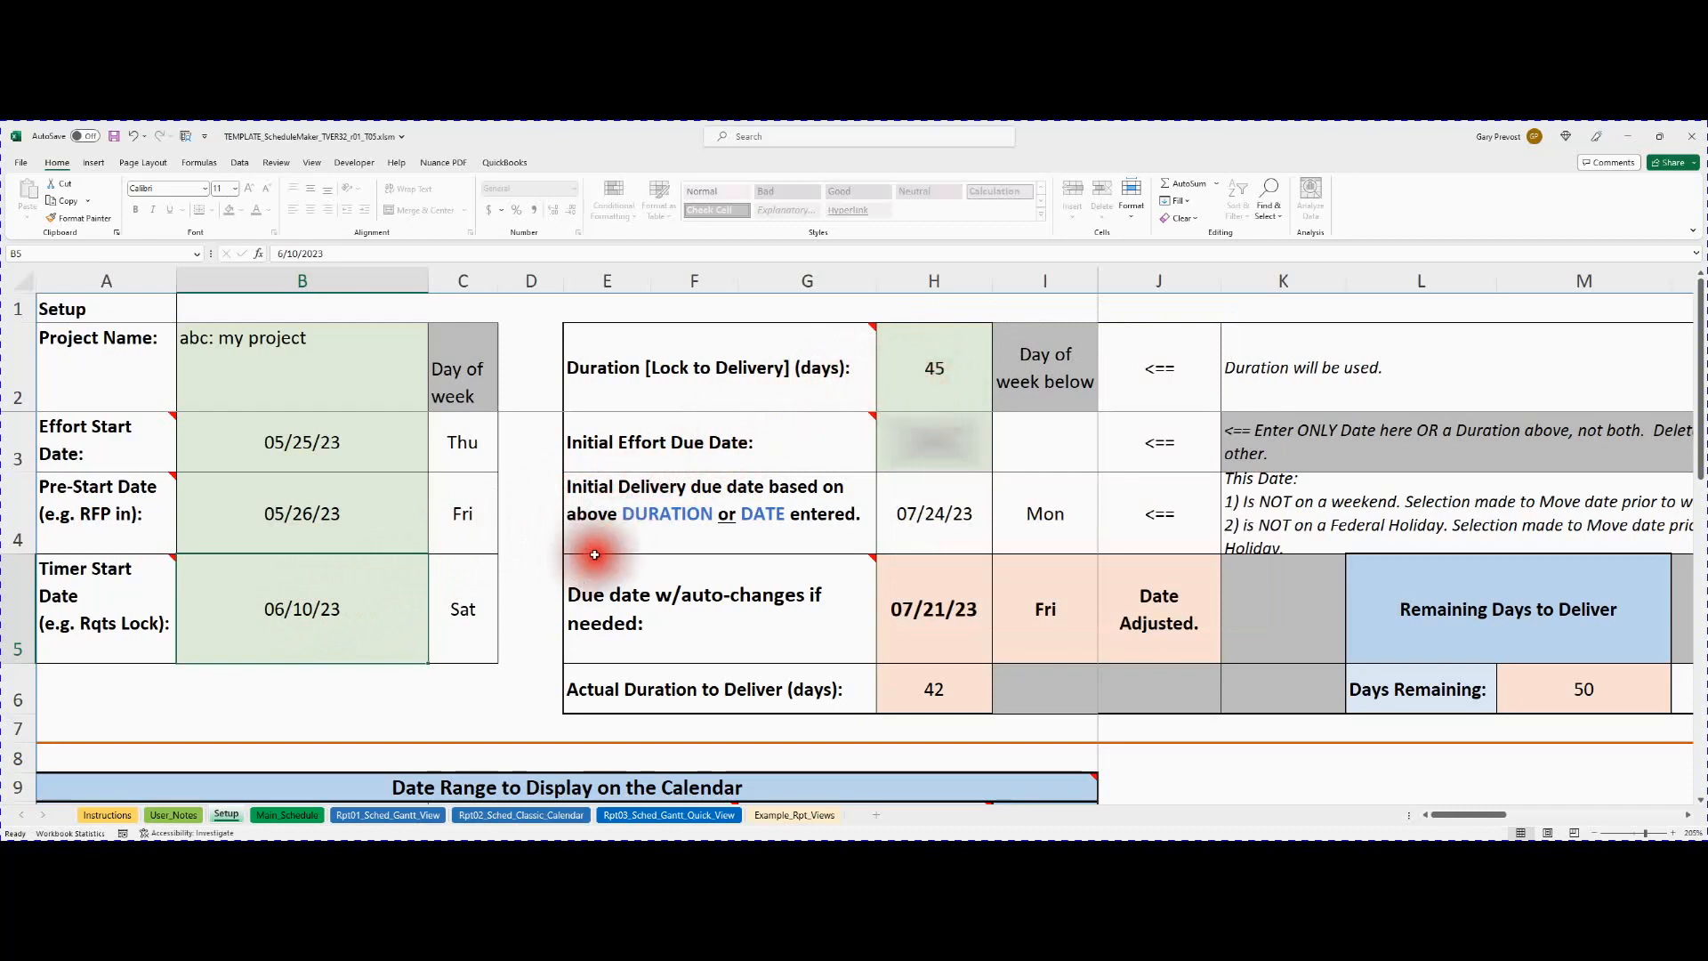
Set the Duration [Lock to Delivery] to 30 days.
left_click(934, 363)
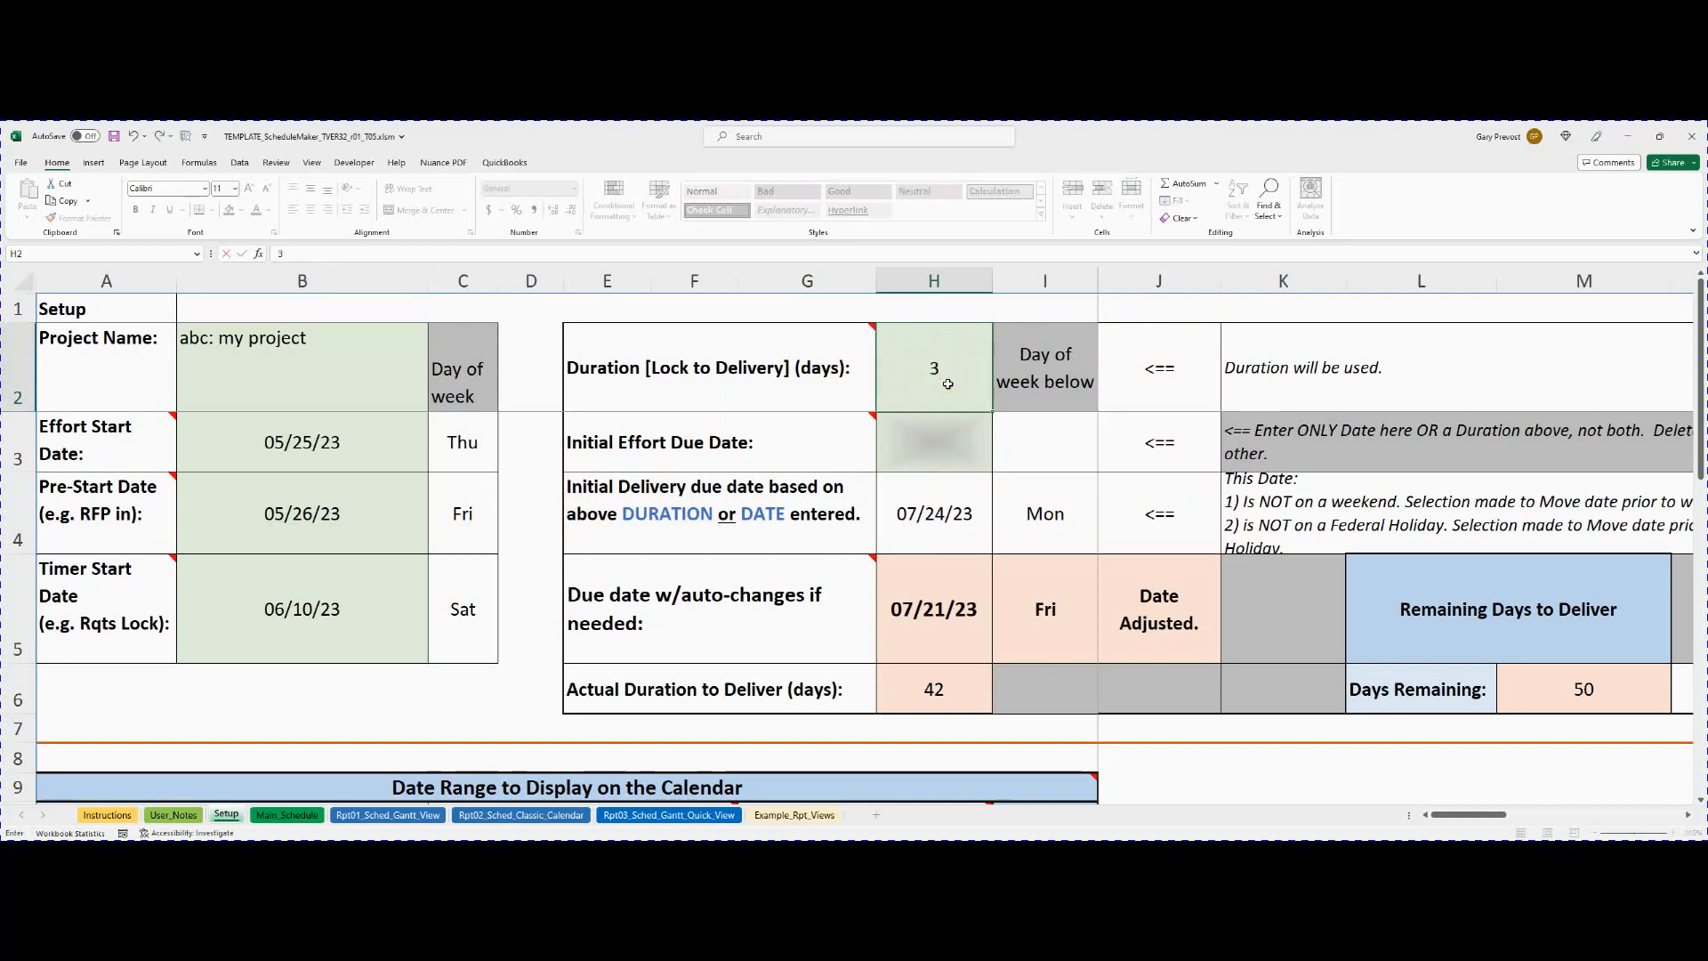
type("30")
key("Return")
Enter 7/30 as the Initial Effort Due Date and clear the Duration [Lock to Delivery] value.
left_click(925, 435)
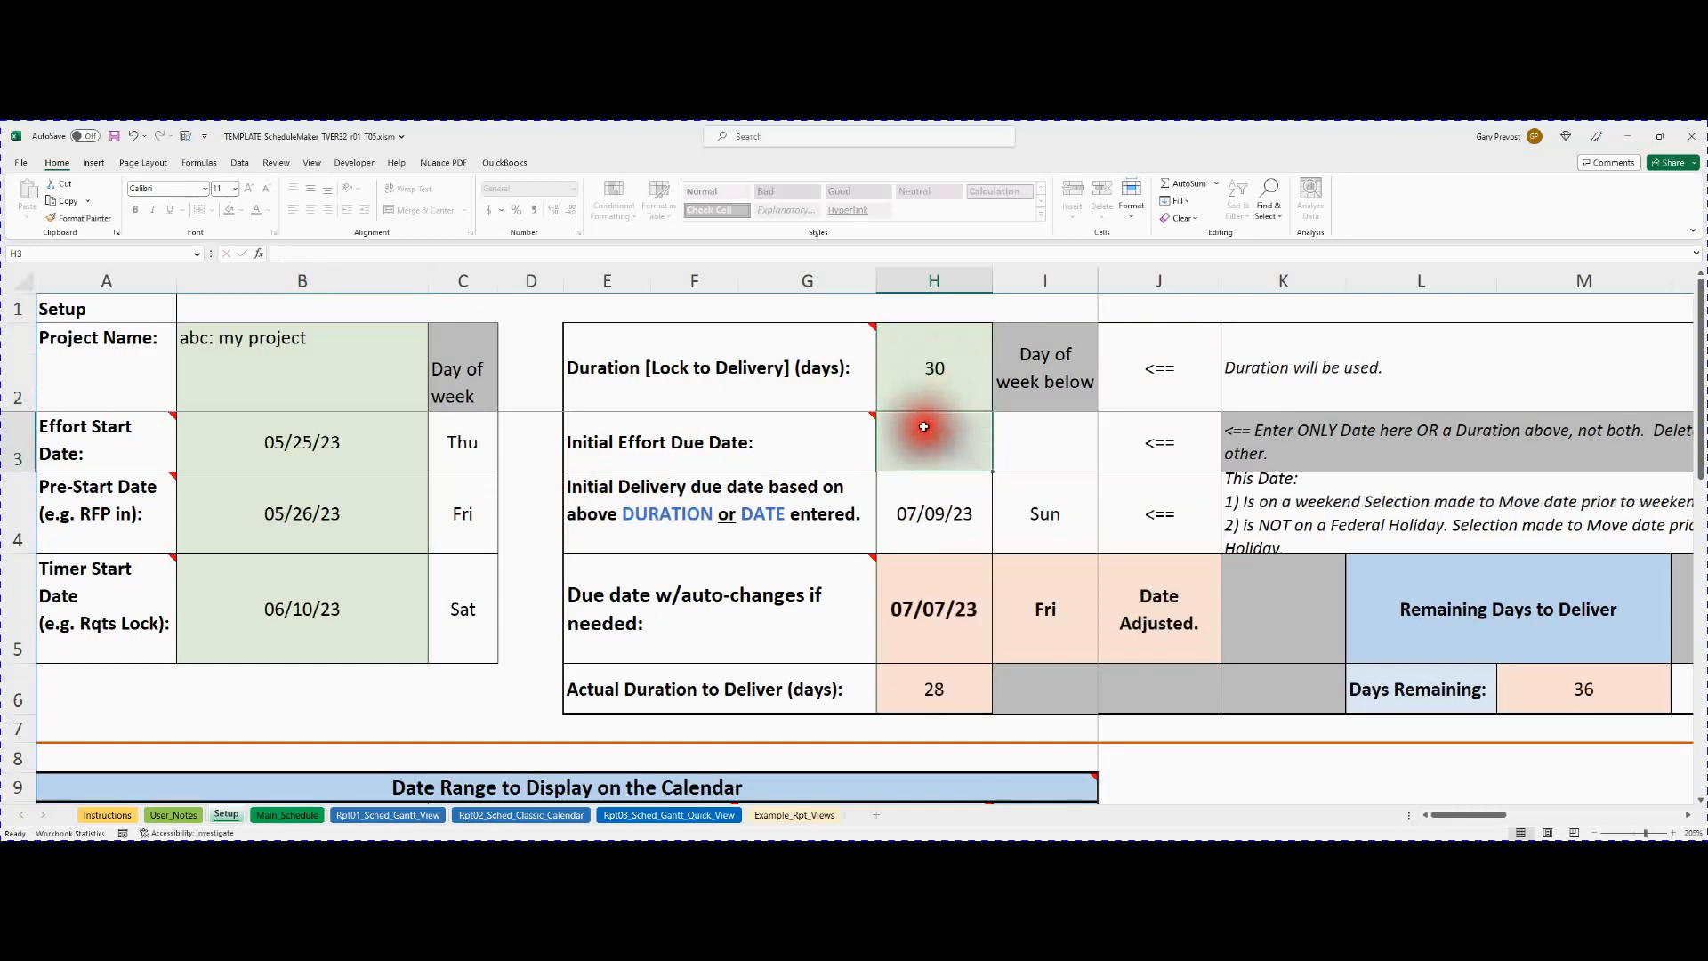
left_click(923, 438)
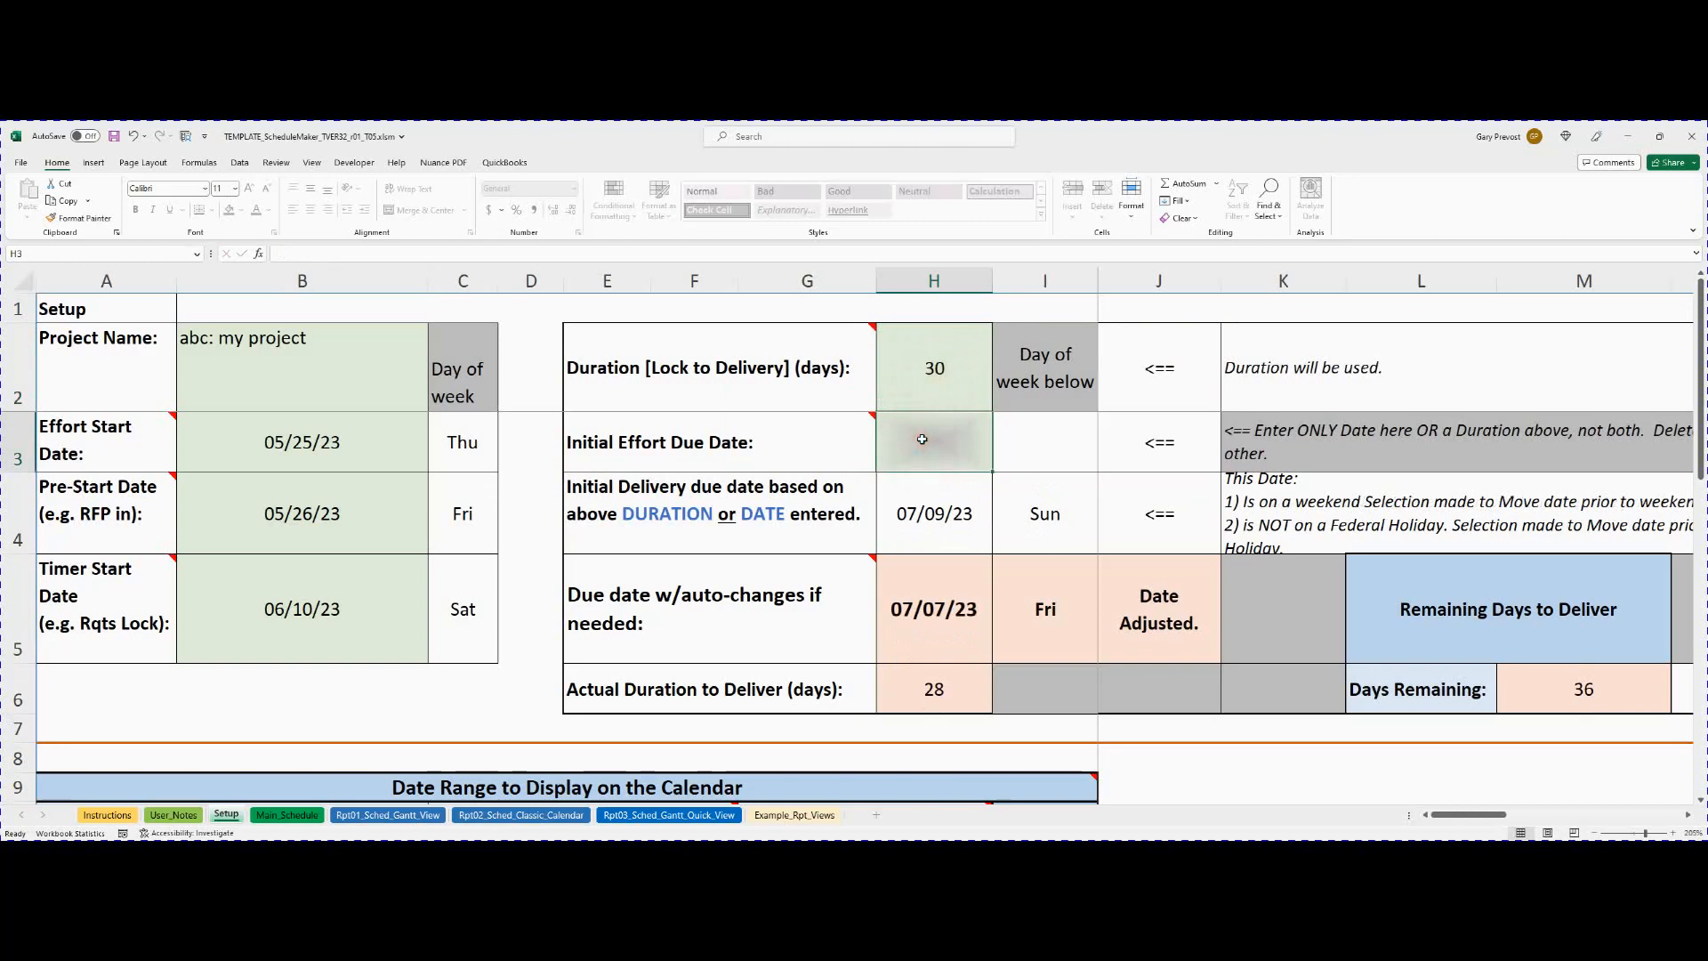
type("7/30")
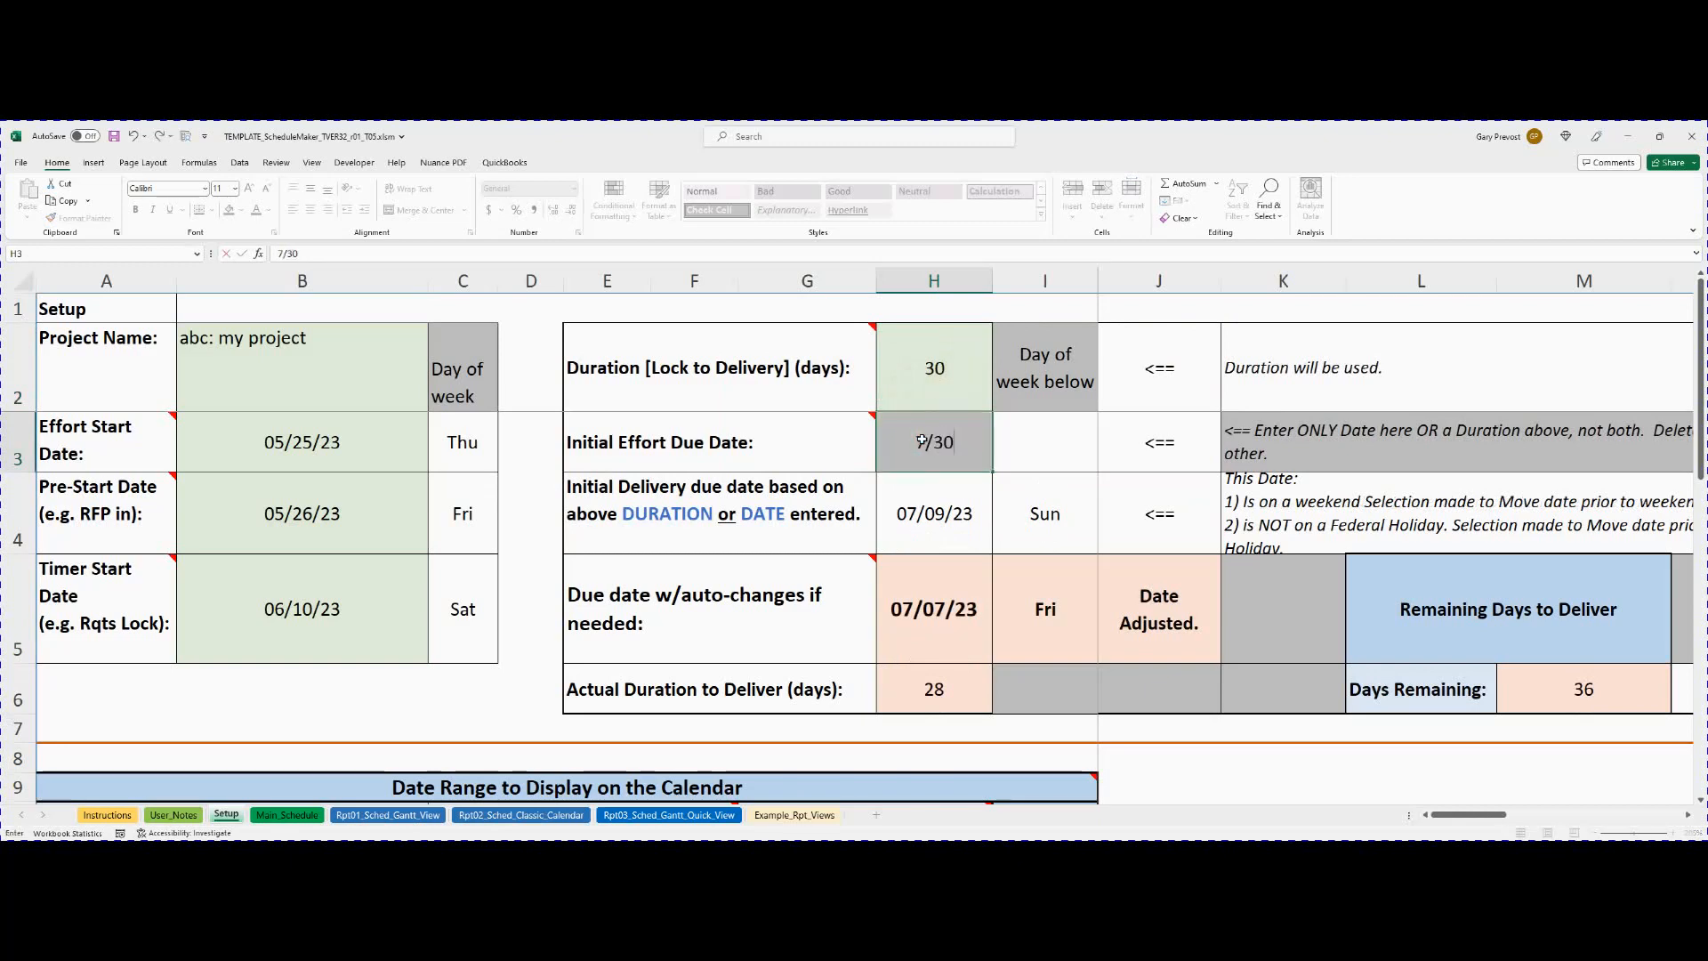
key("Return")
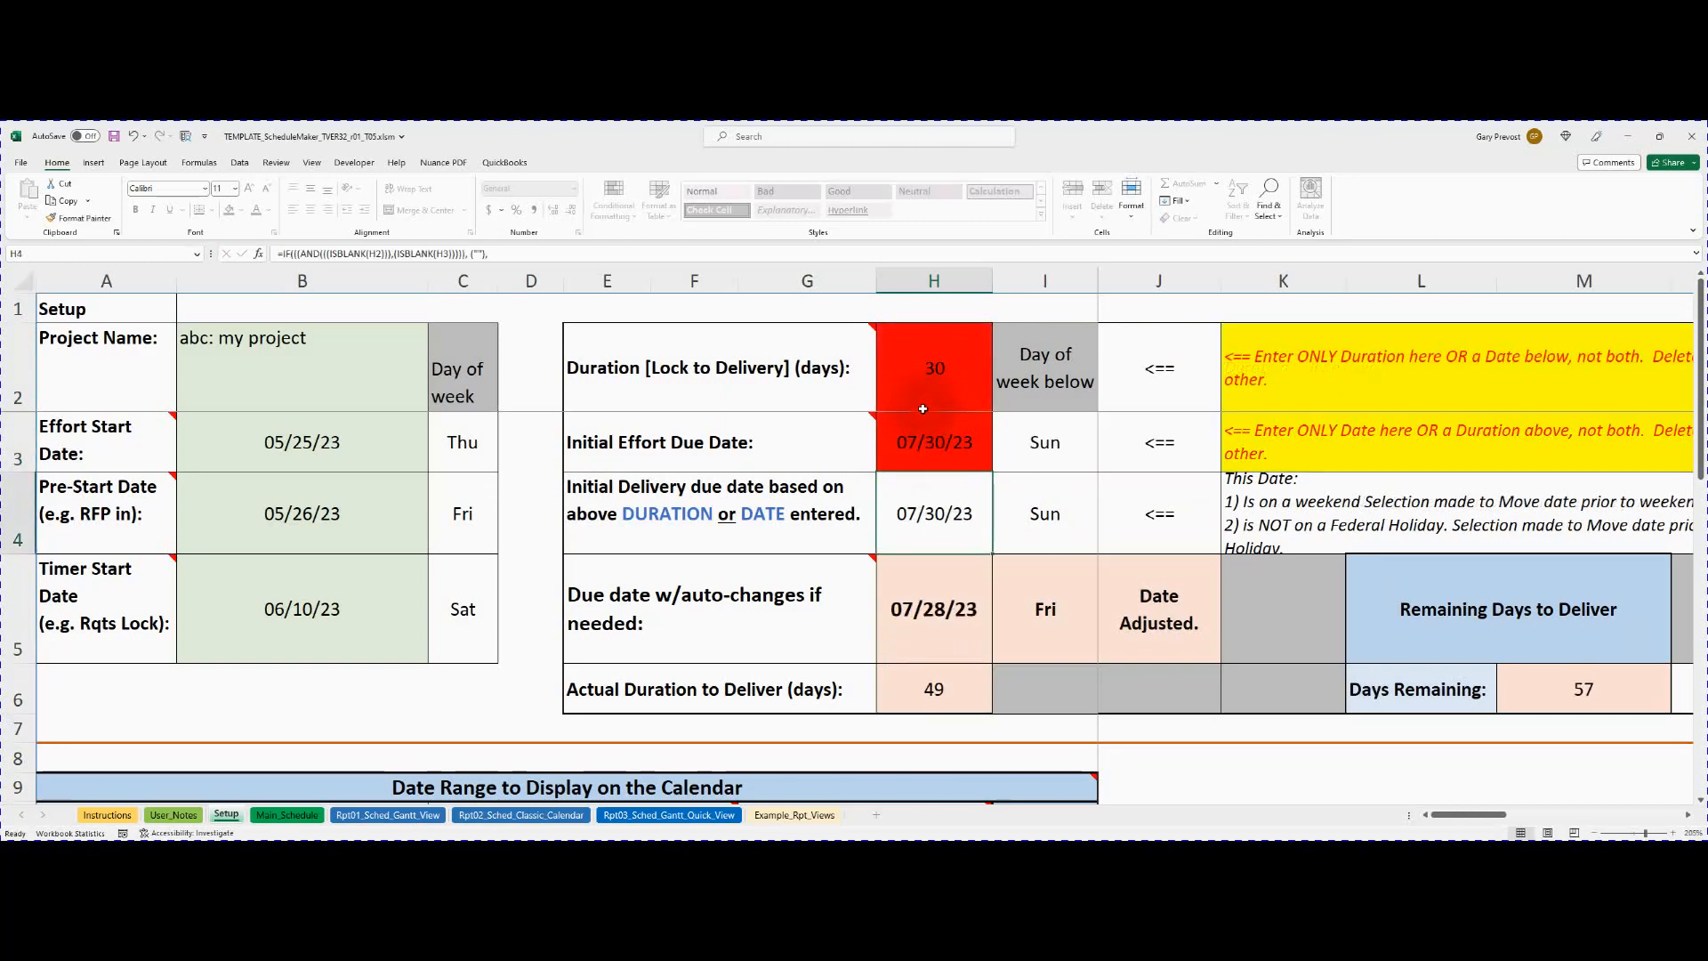
left_click(928, 388)
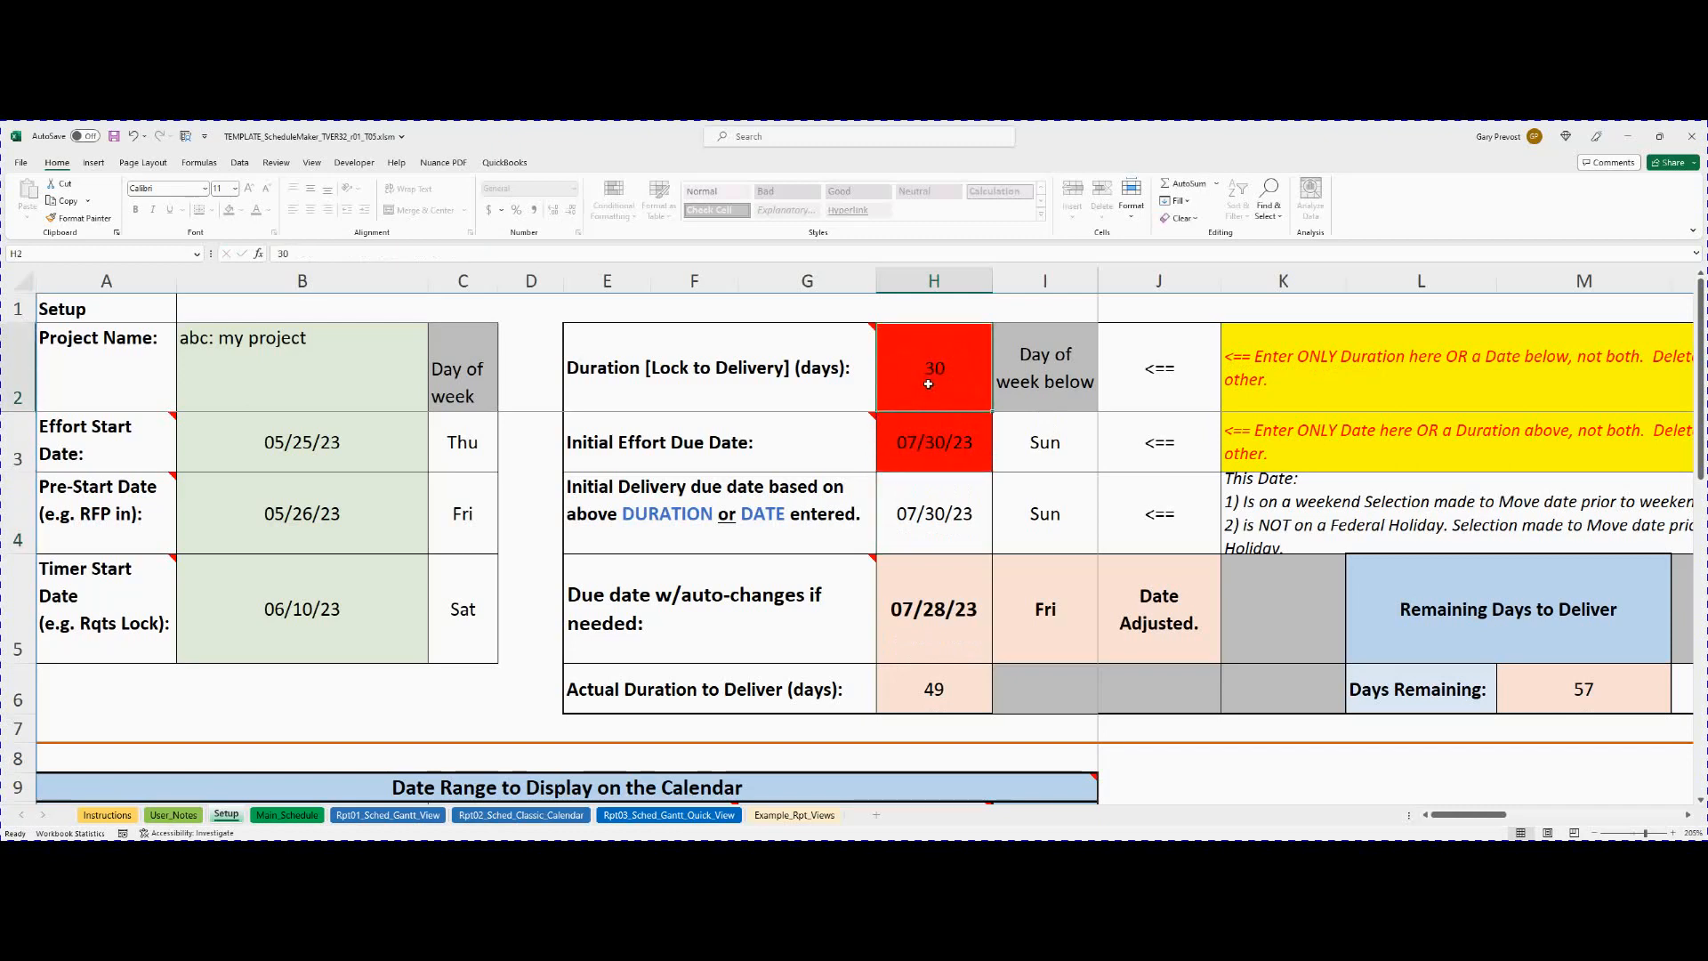
key("Delete")
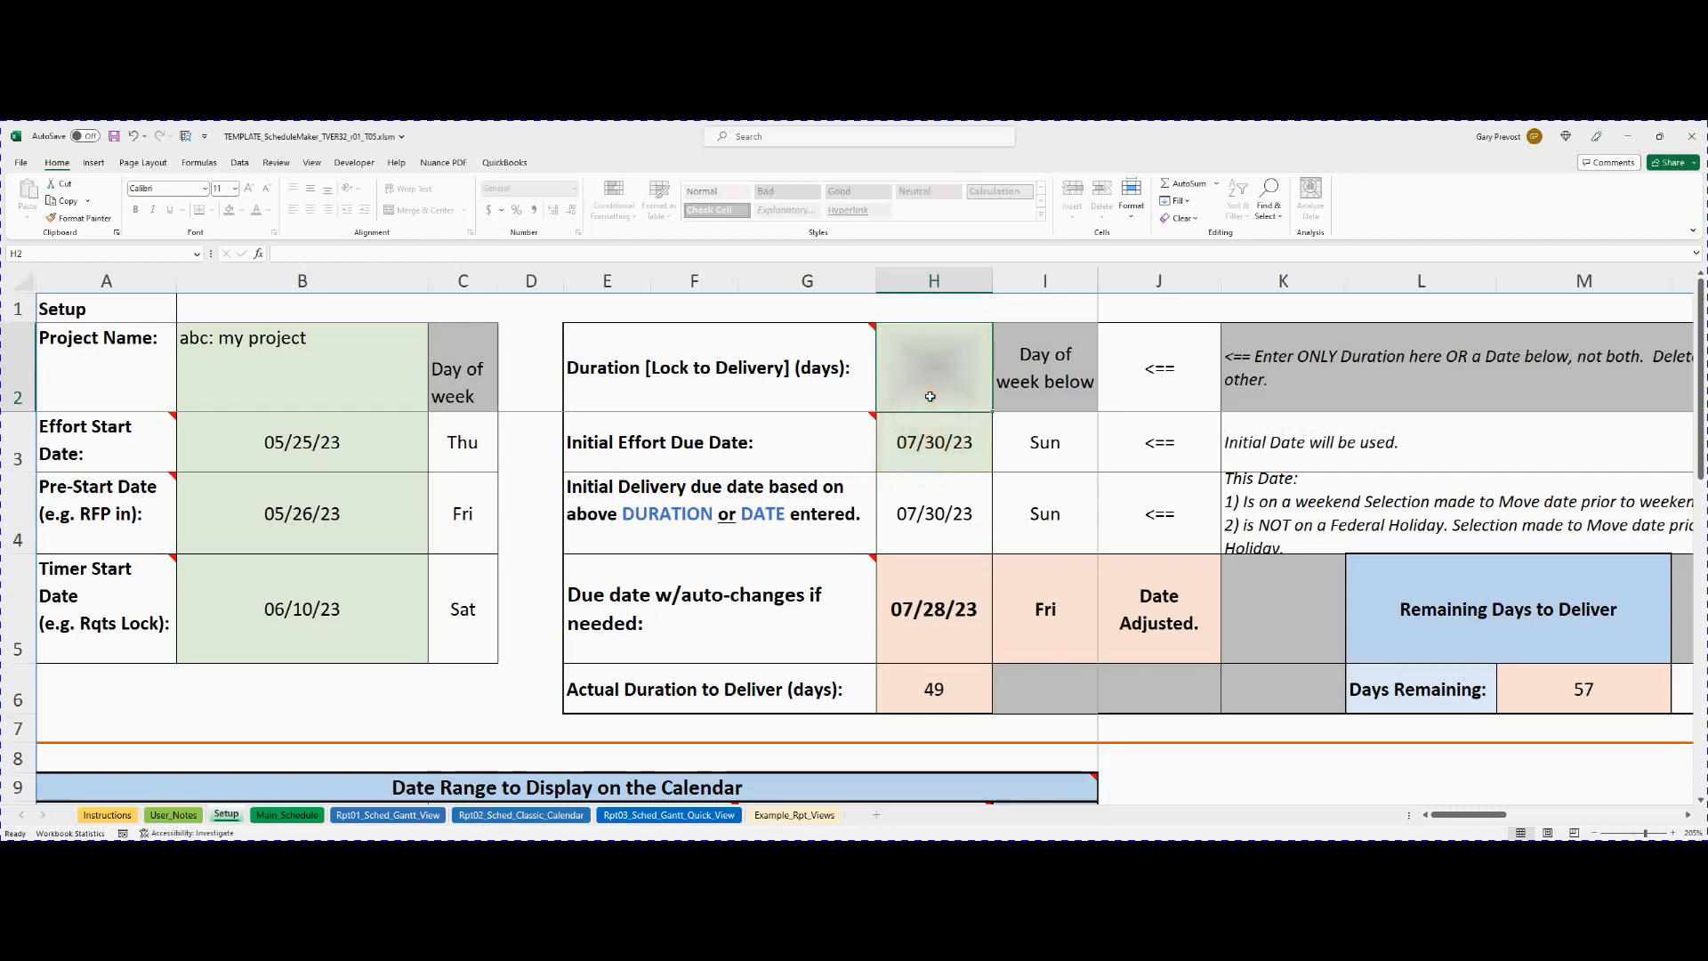
Set the Duration [Lock to Delivery] to 45 days and clear the Initial Effort Due Date.
type("45")
key("Return")
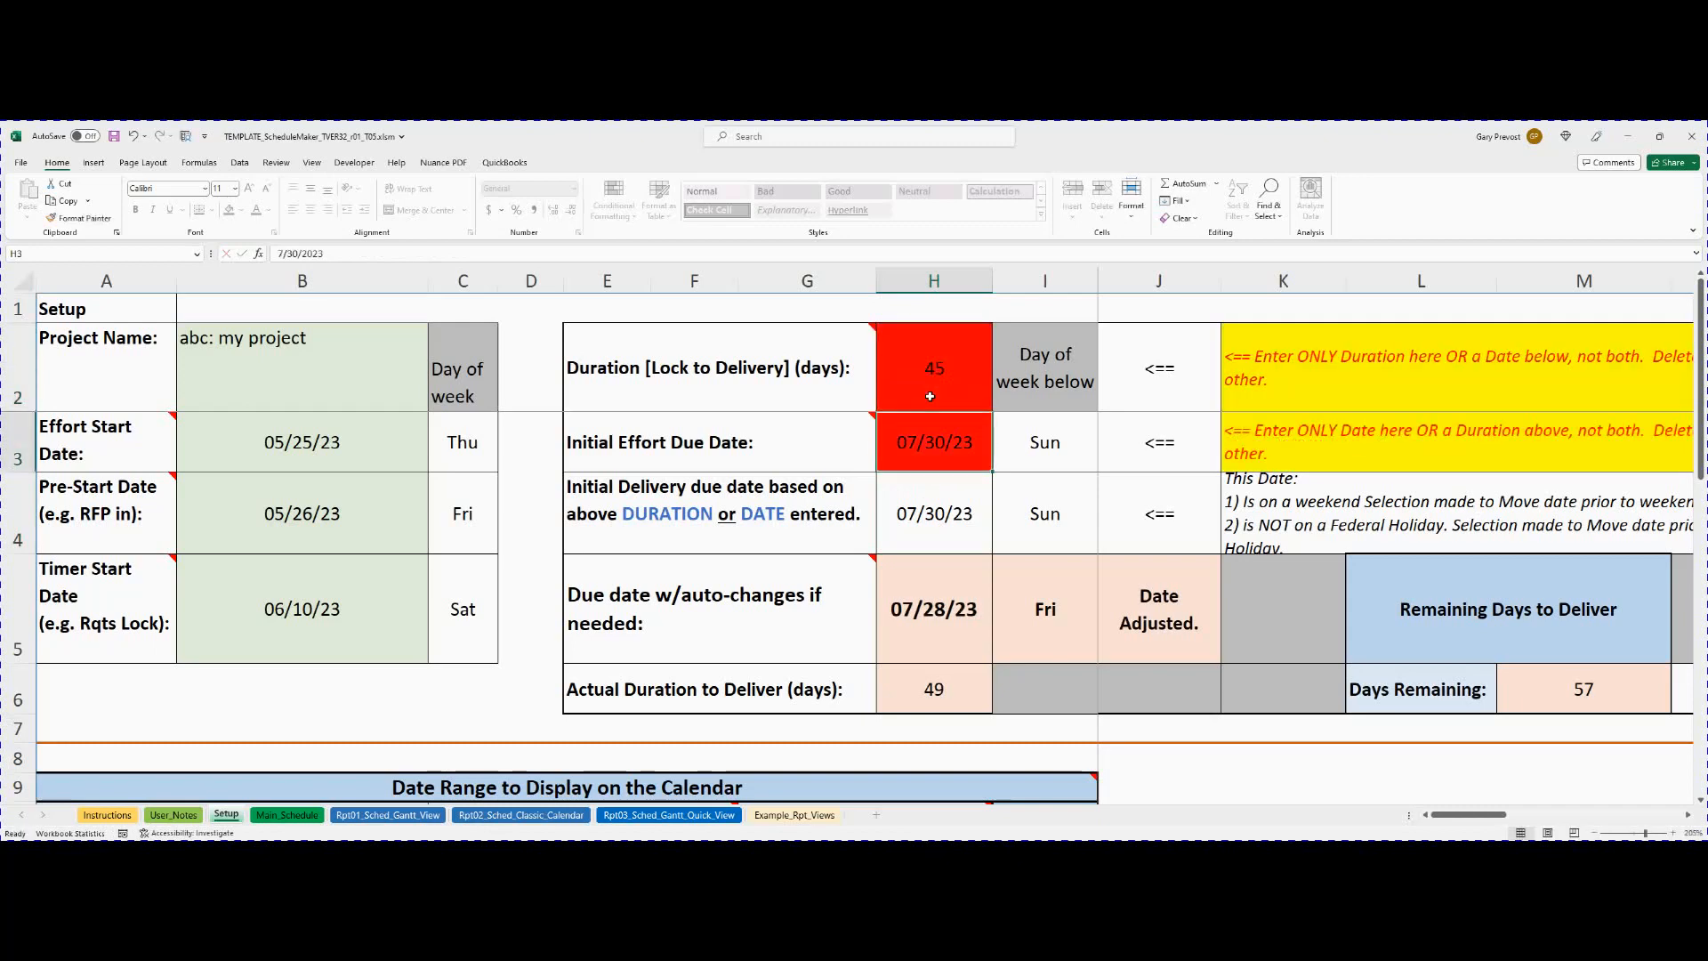
key("Delete")
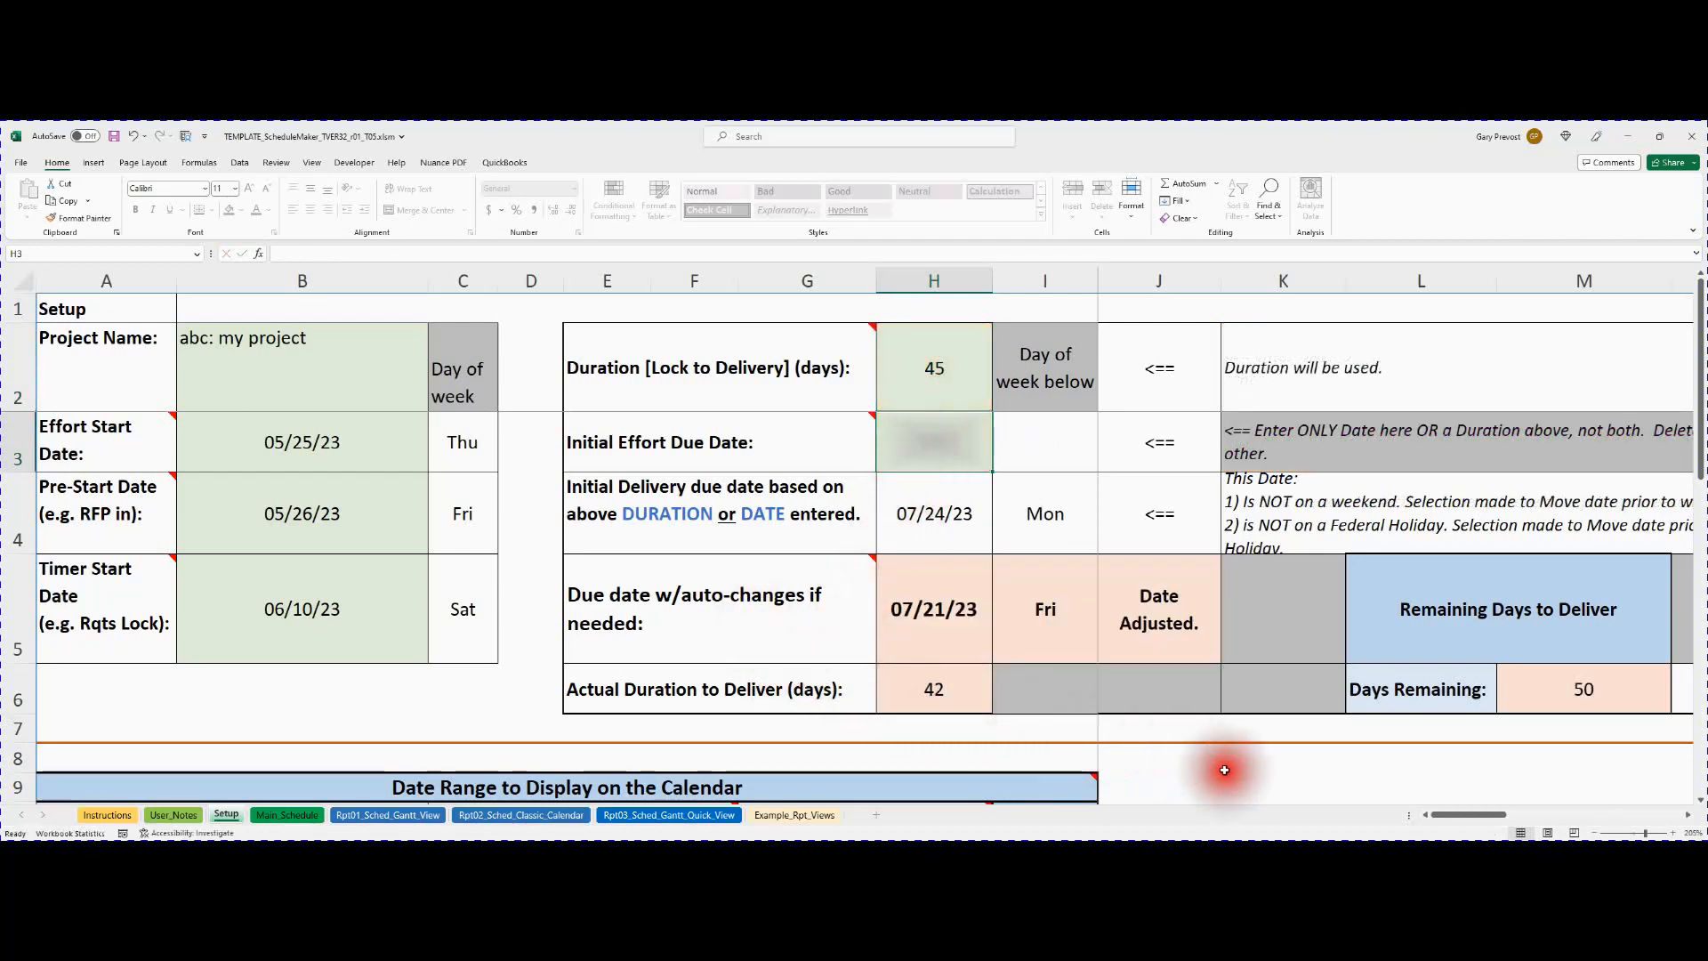
Review the weekend and federal holiday due date options and the Date Range to Display on the Calendar table.
left_click_drag(1441, 814, 1523, 813)
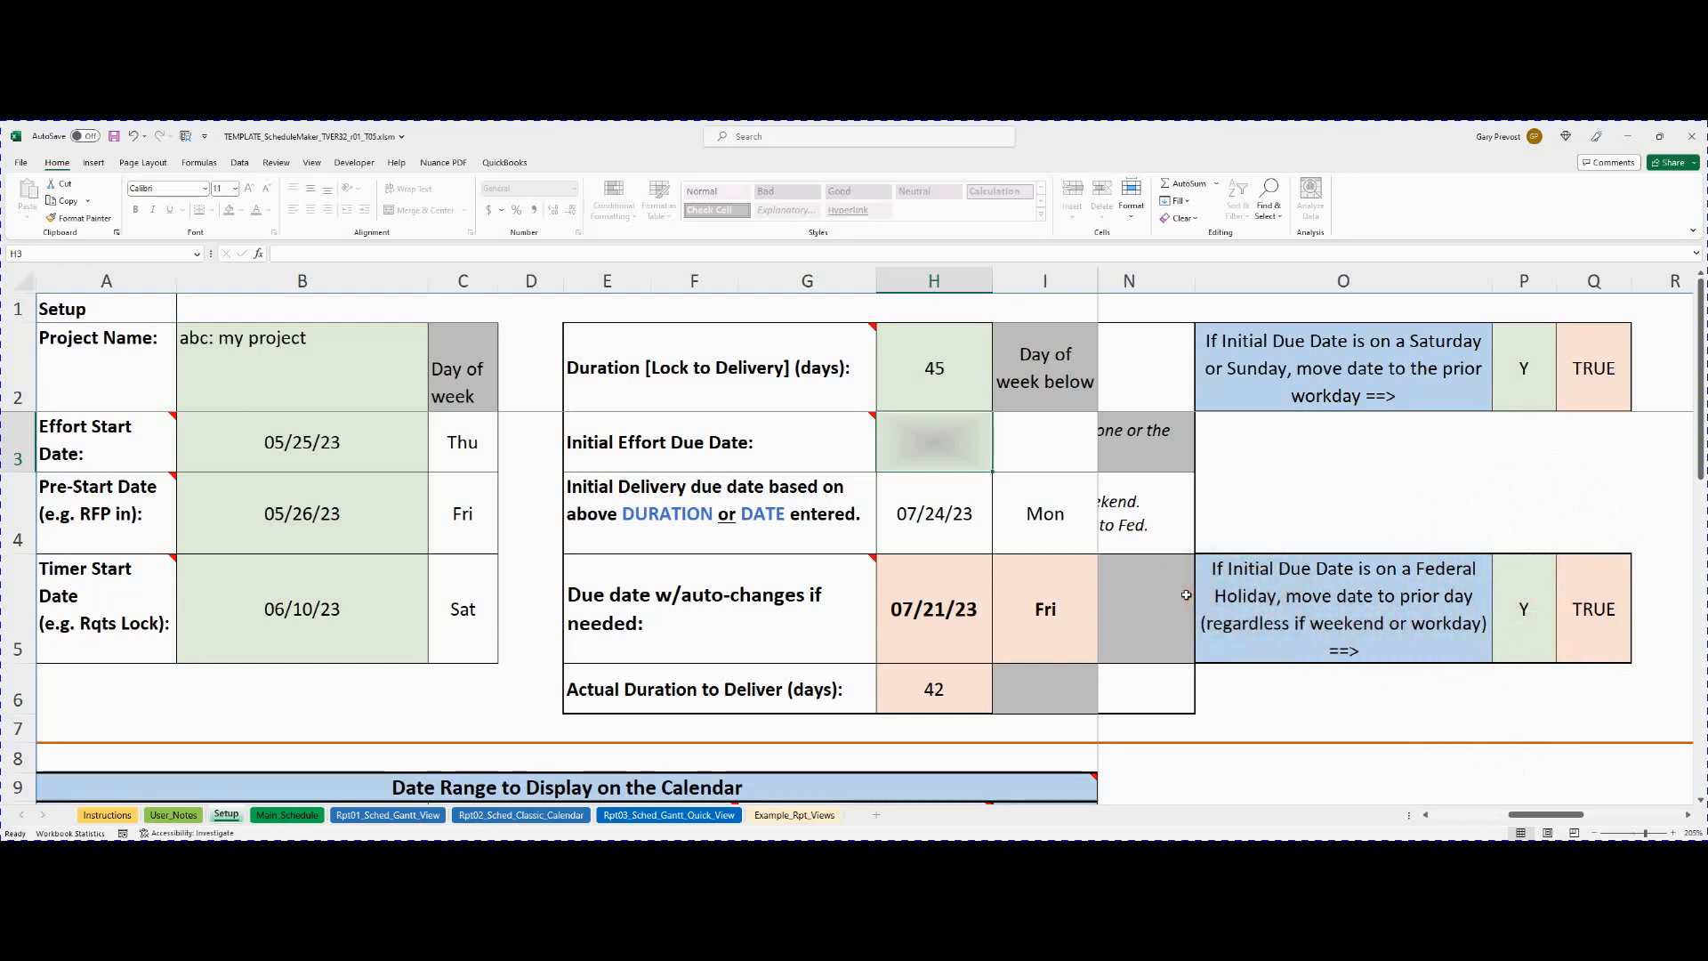
mouse_move(805, 597)
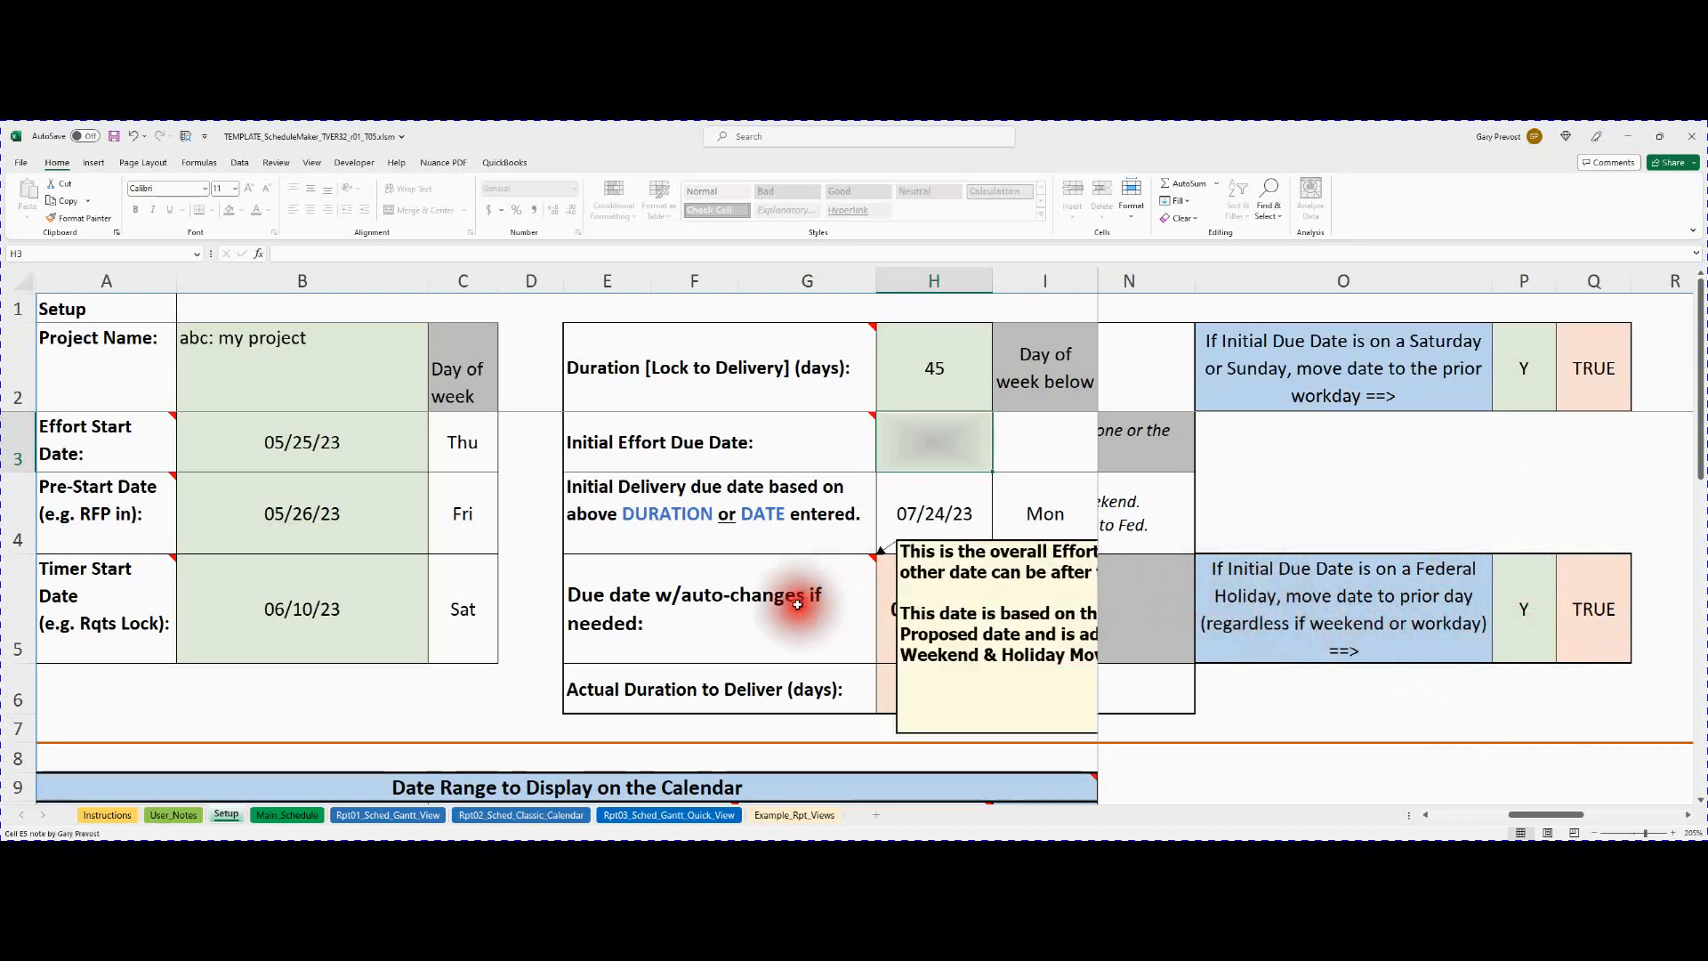
scroll(536, 611, "down", 3)
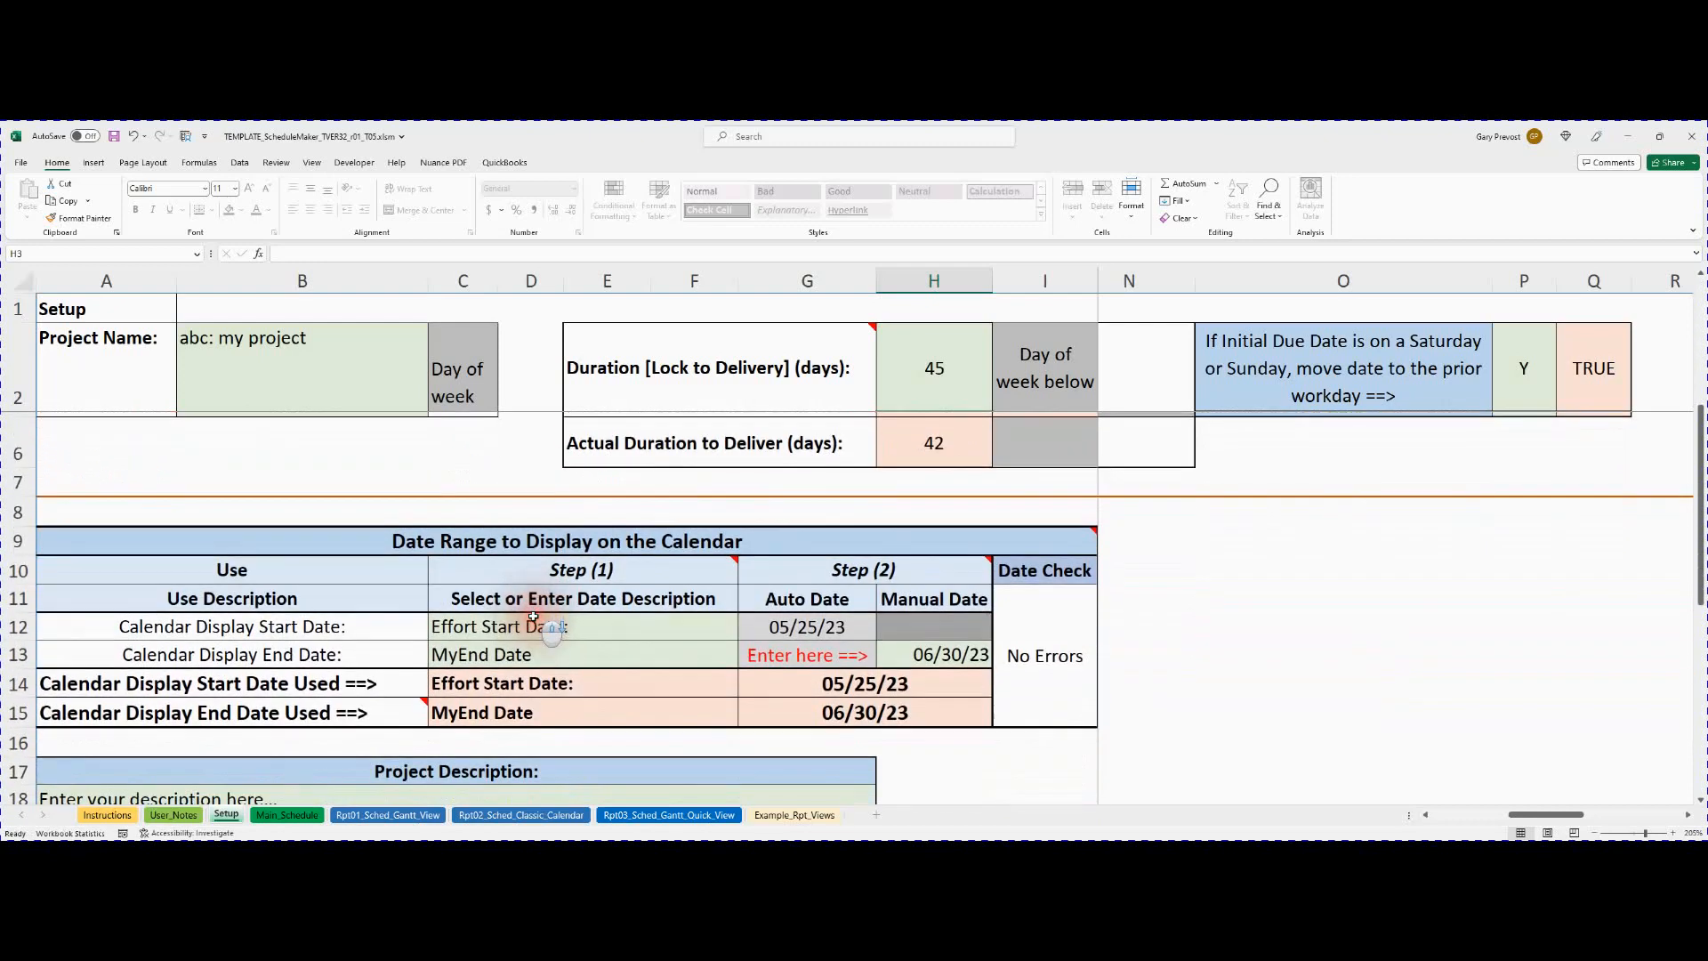
scroll(533, 617, "down", 1)
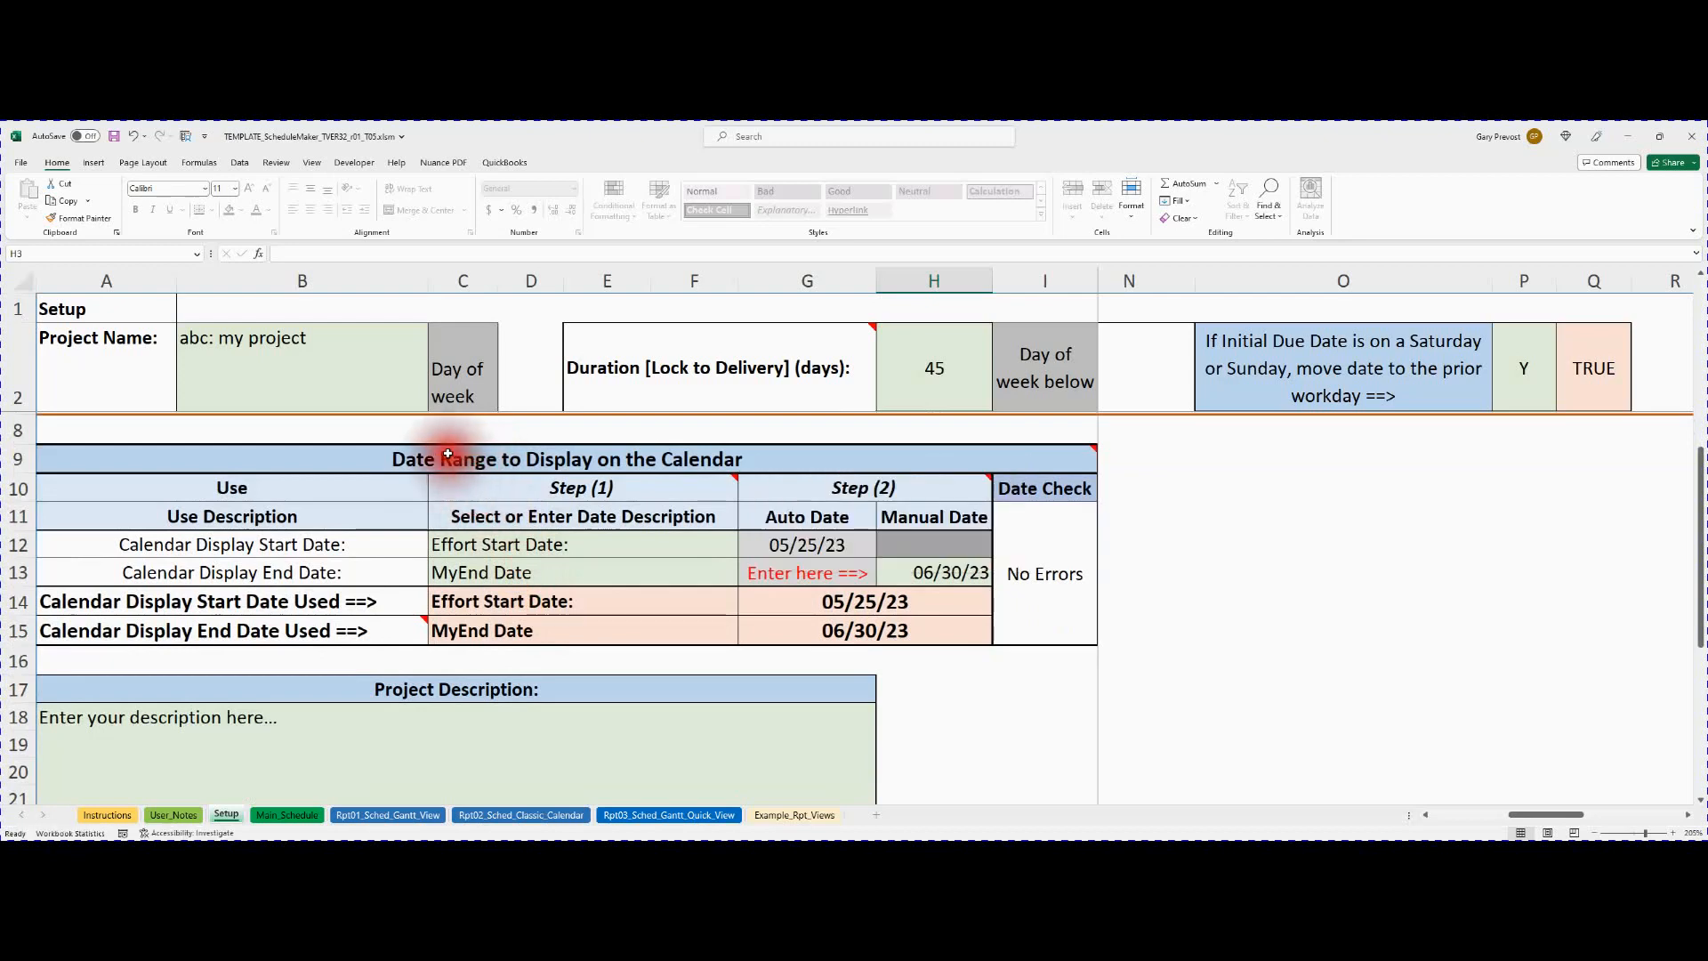
left_click(403, 425)
left_click(401, 427)
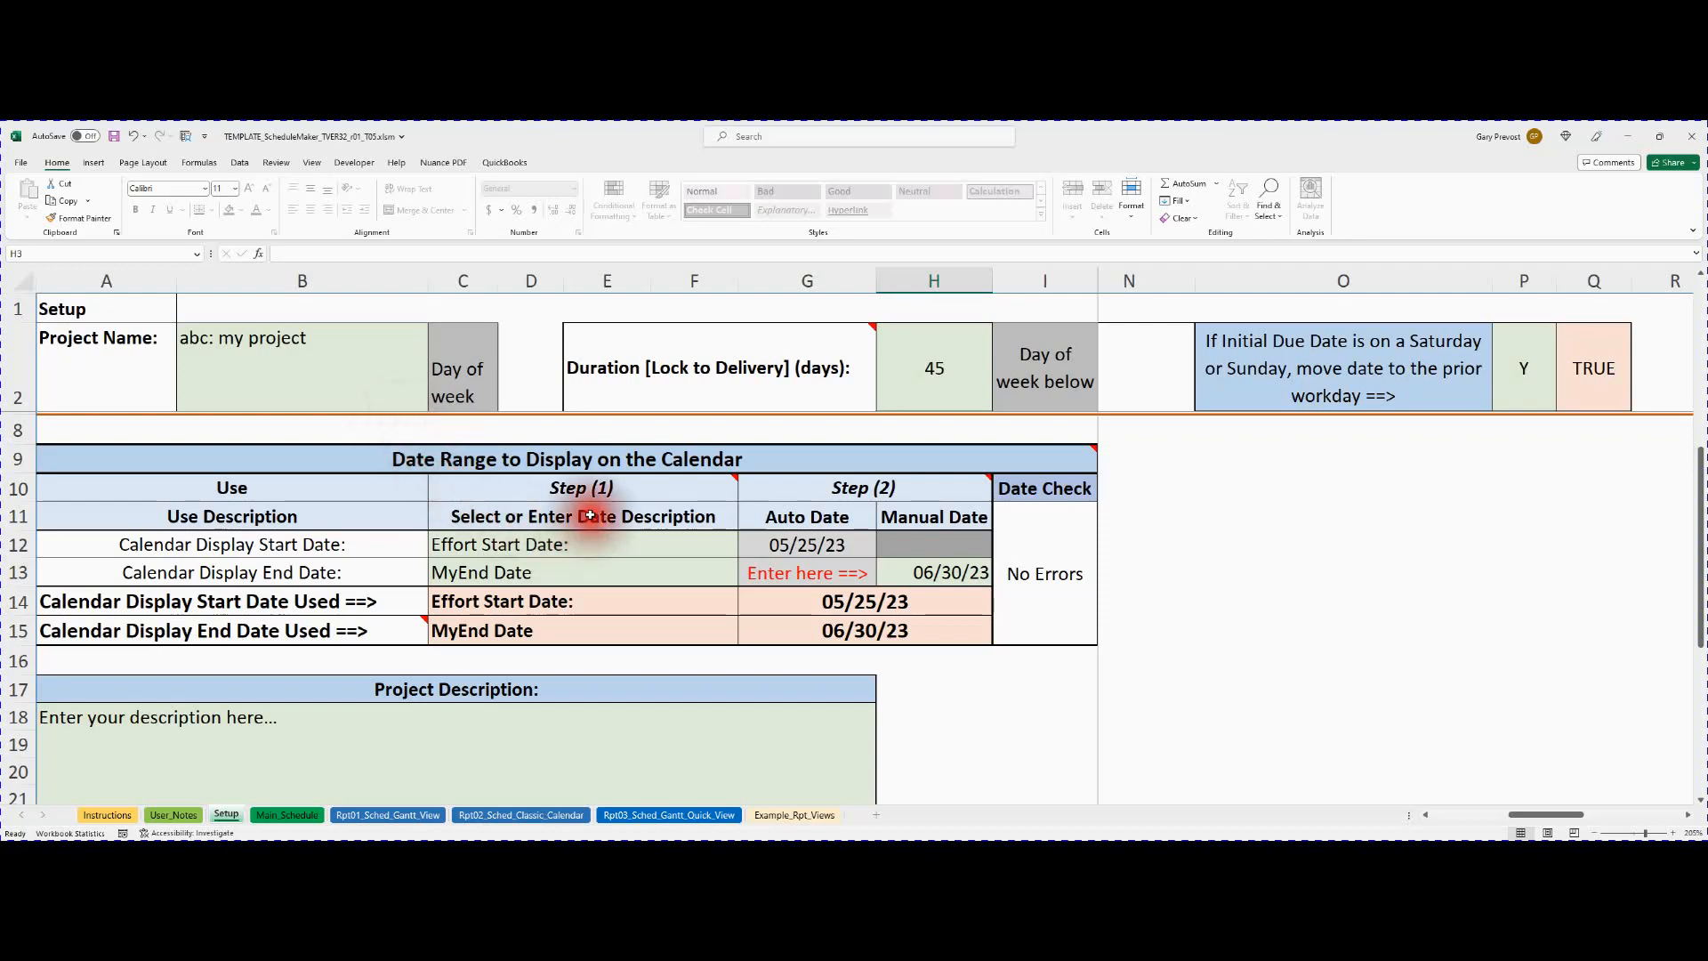
Choose Effort Start Date as the date description for the Calendar Display Start Date.
left_click(587, 656)
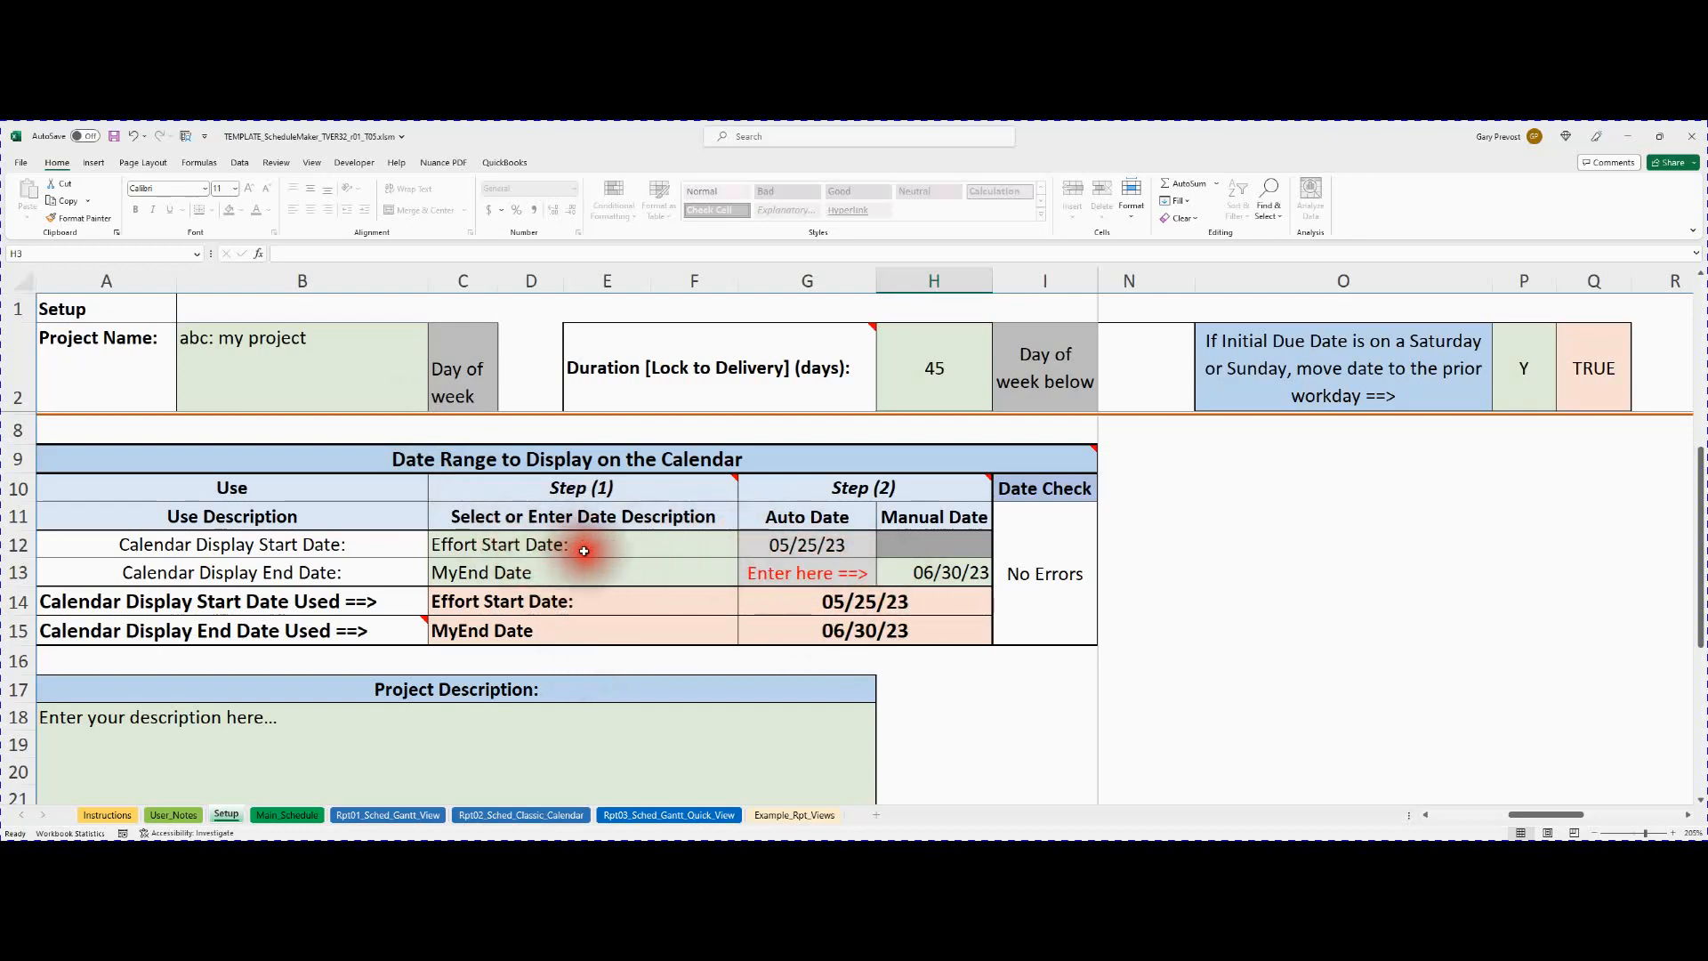
left_click(587, 545)
left_click(744, 552)
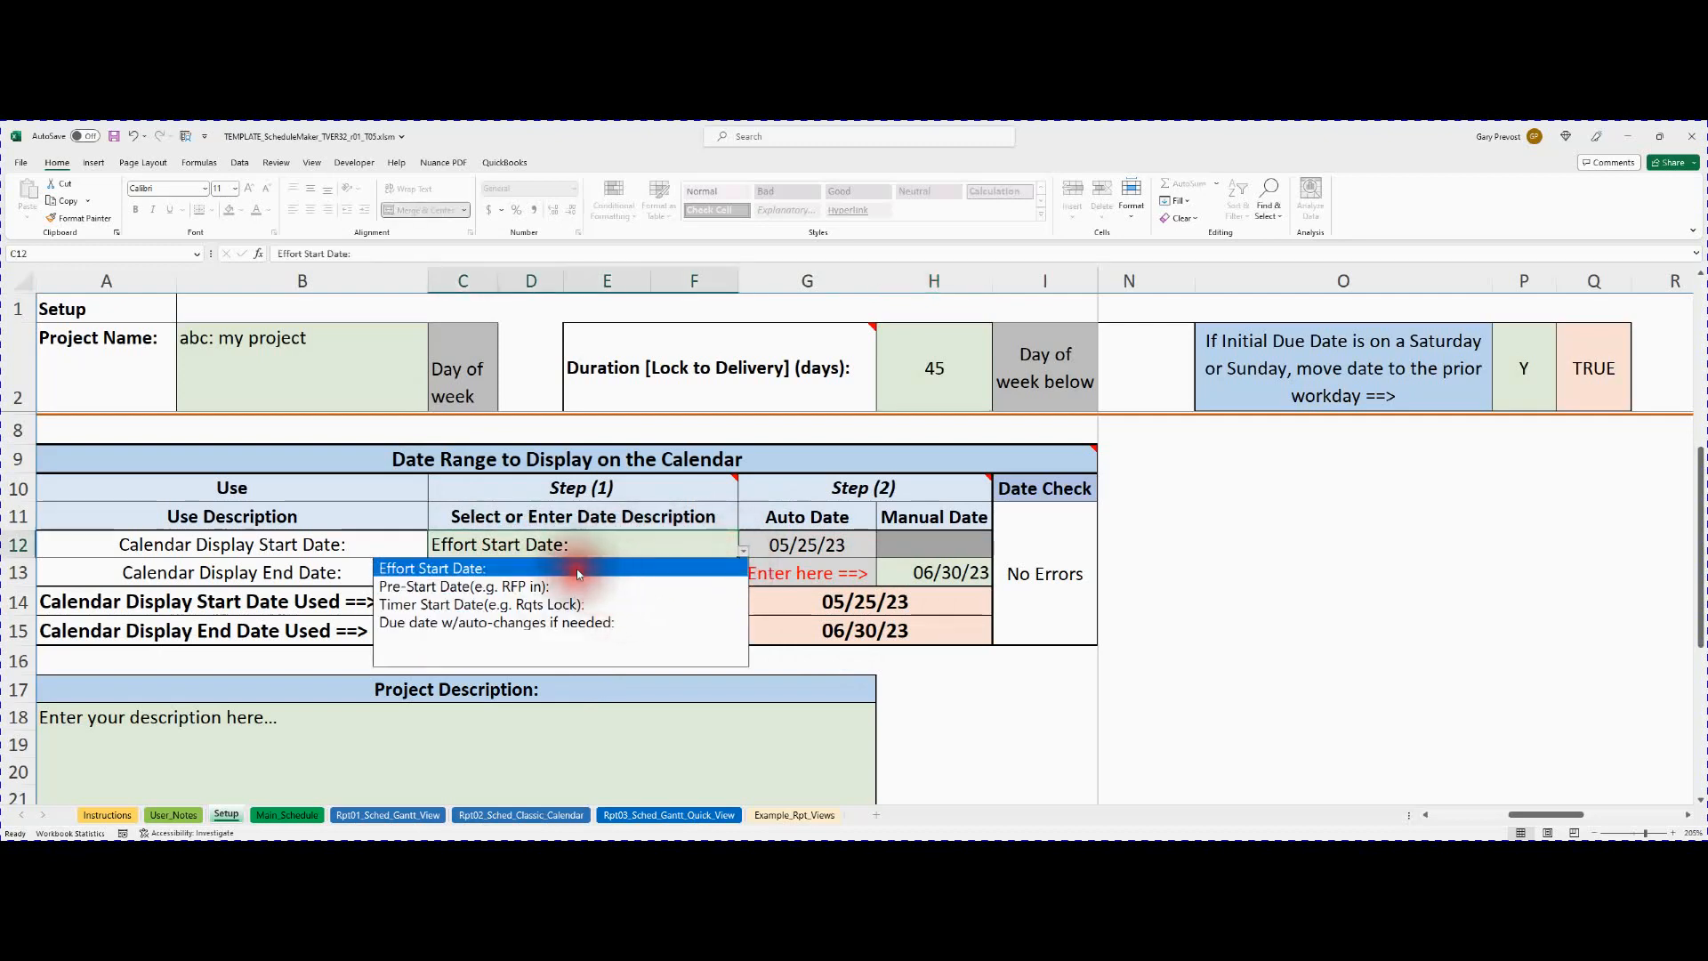
left_click(471, 572)
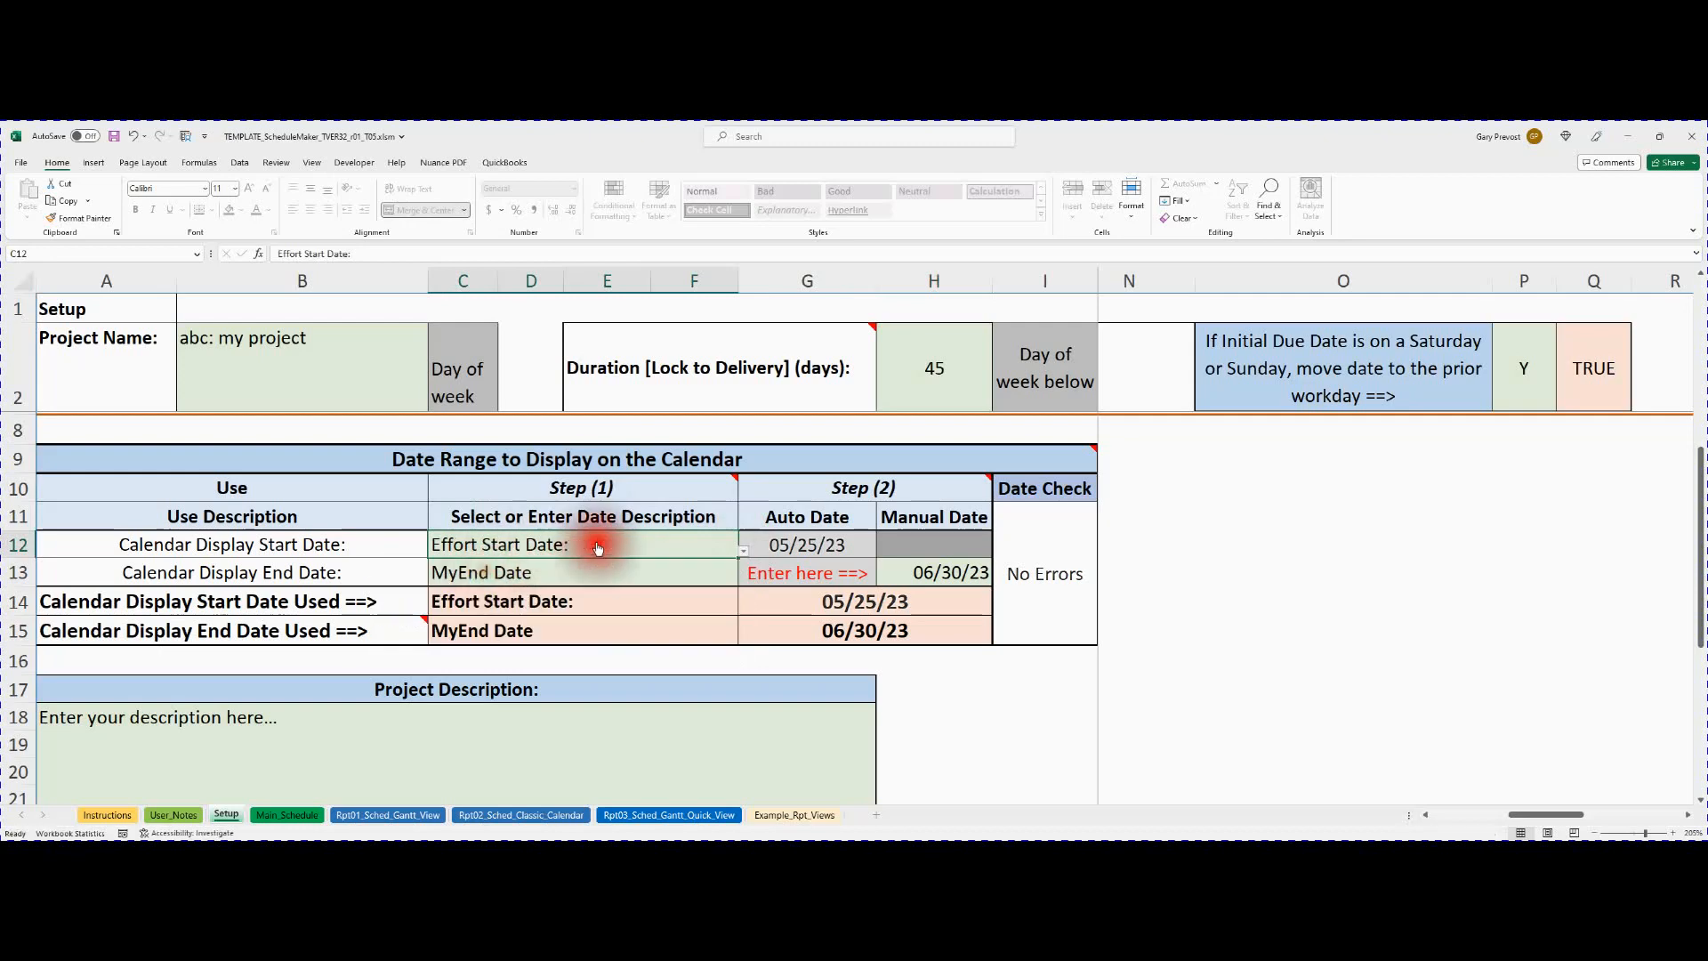
Check the Effort Start Date label, its note and its date in the project dates section.
scroll(582, 561, "up", 1)
scroll(570, 577, "up", 1)
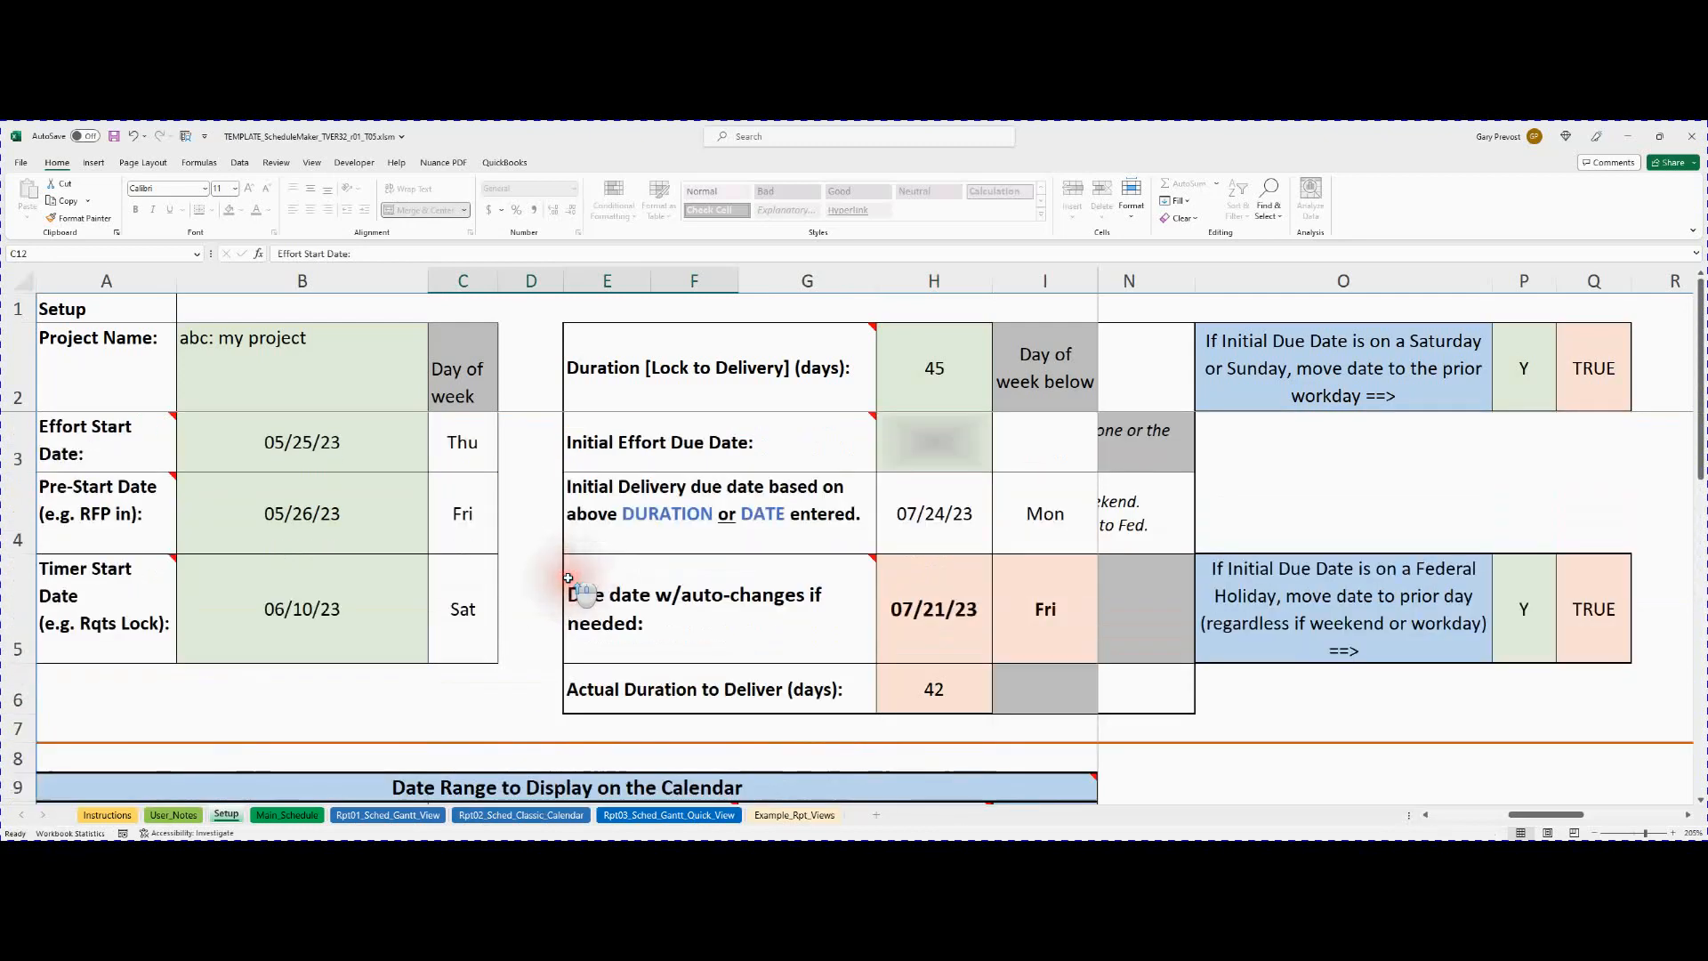
left_click_drag(169, 447, 202, 447)
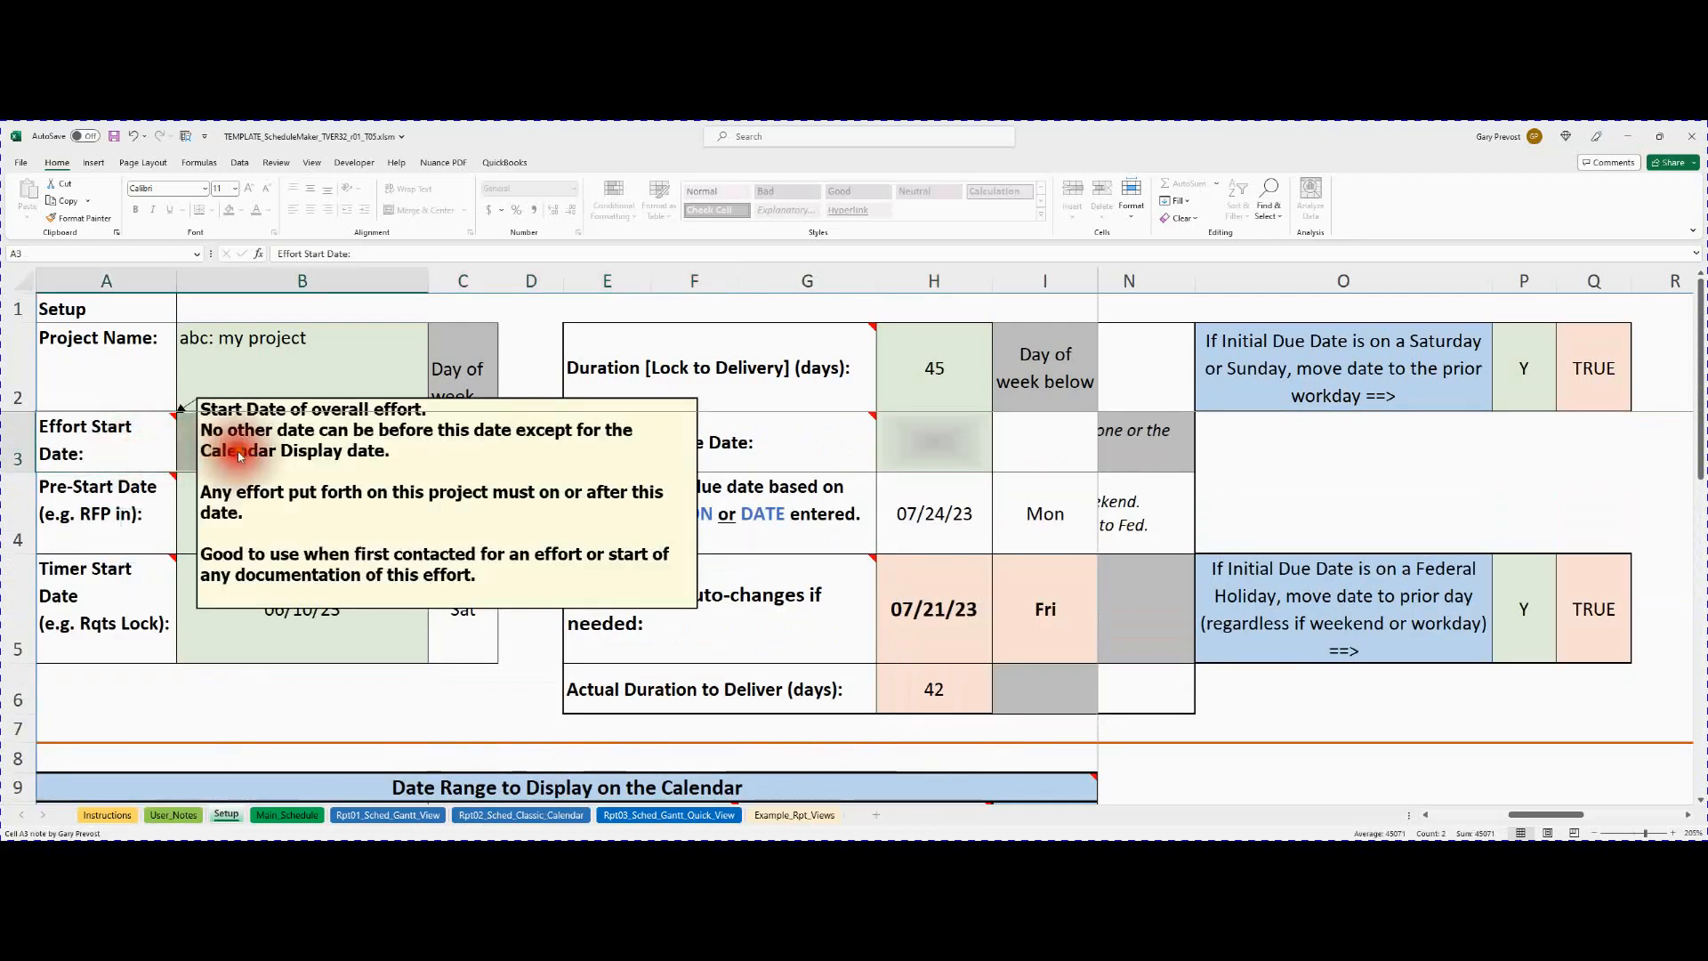
left_click(507, 449)
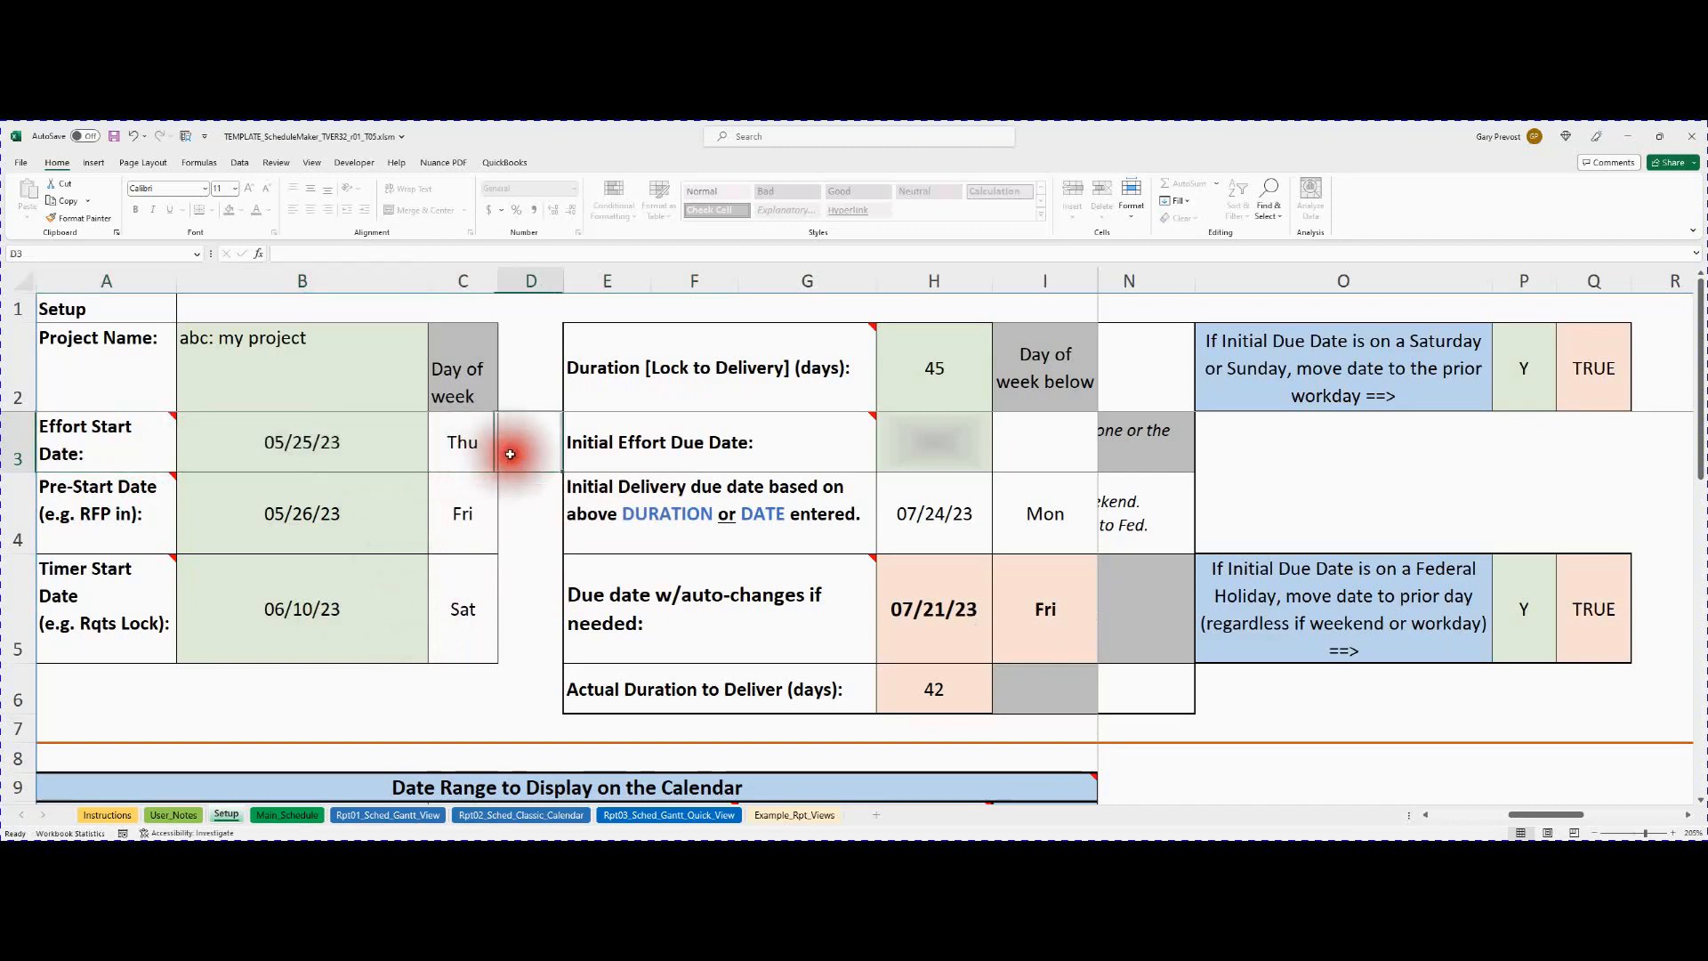
left_click(326, 439)
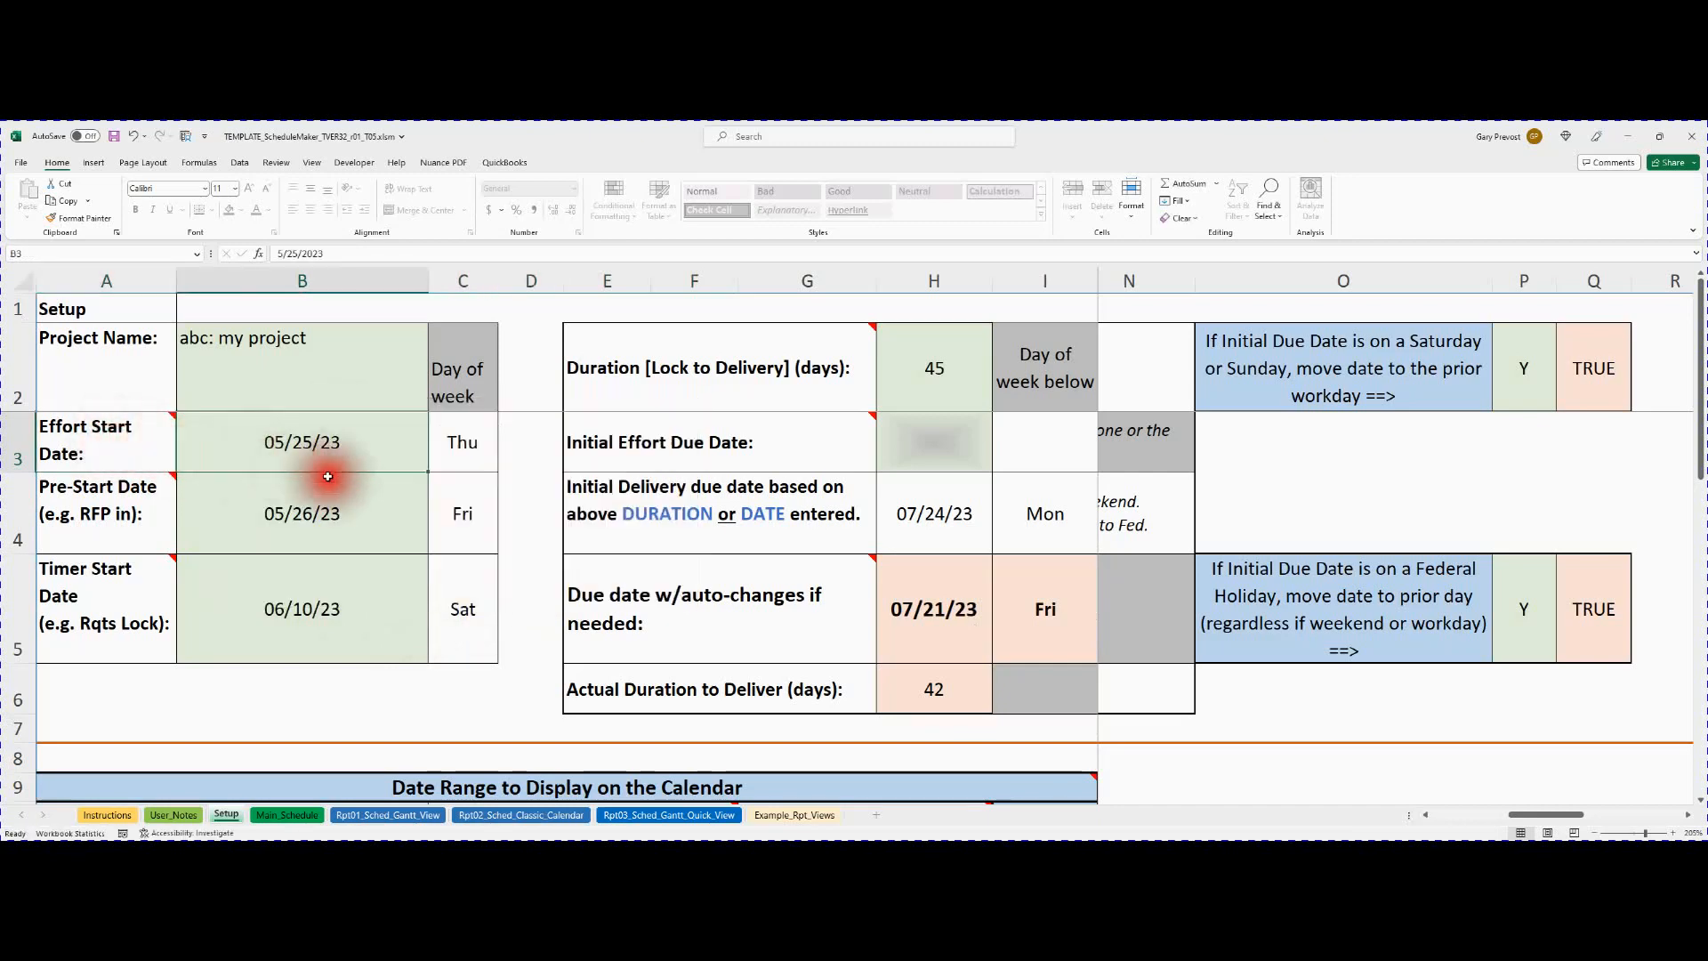
Review the calendar start and end date descriptions and the predefined date choices offered for the Calendar Display End Date.
scroll(543, 699, "down", 2)
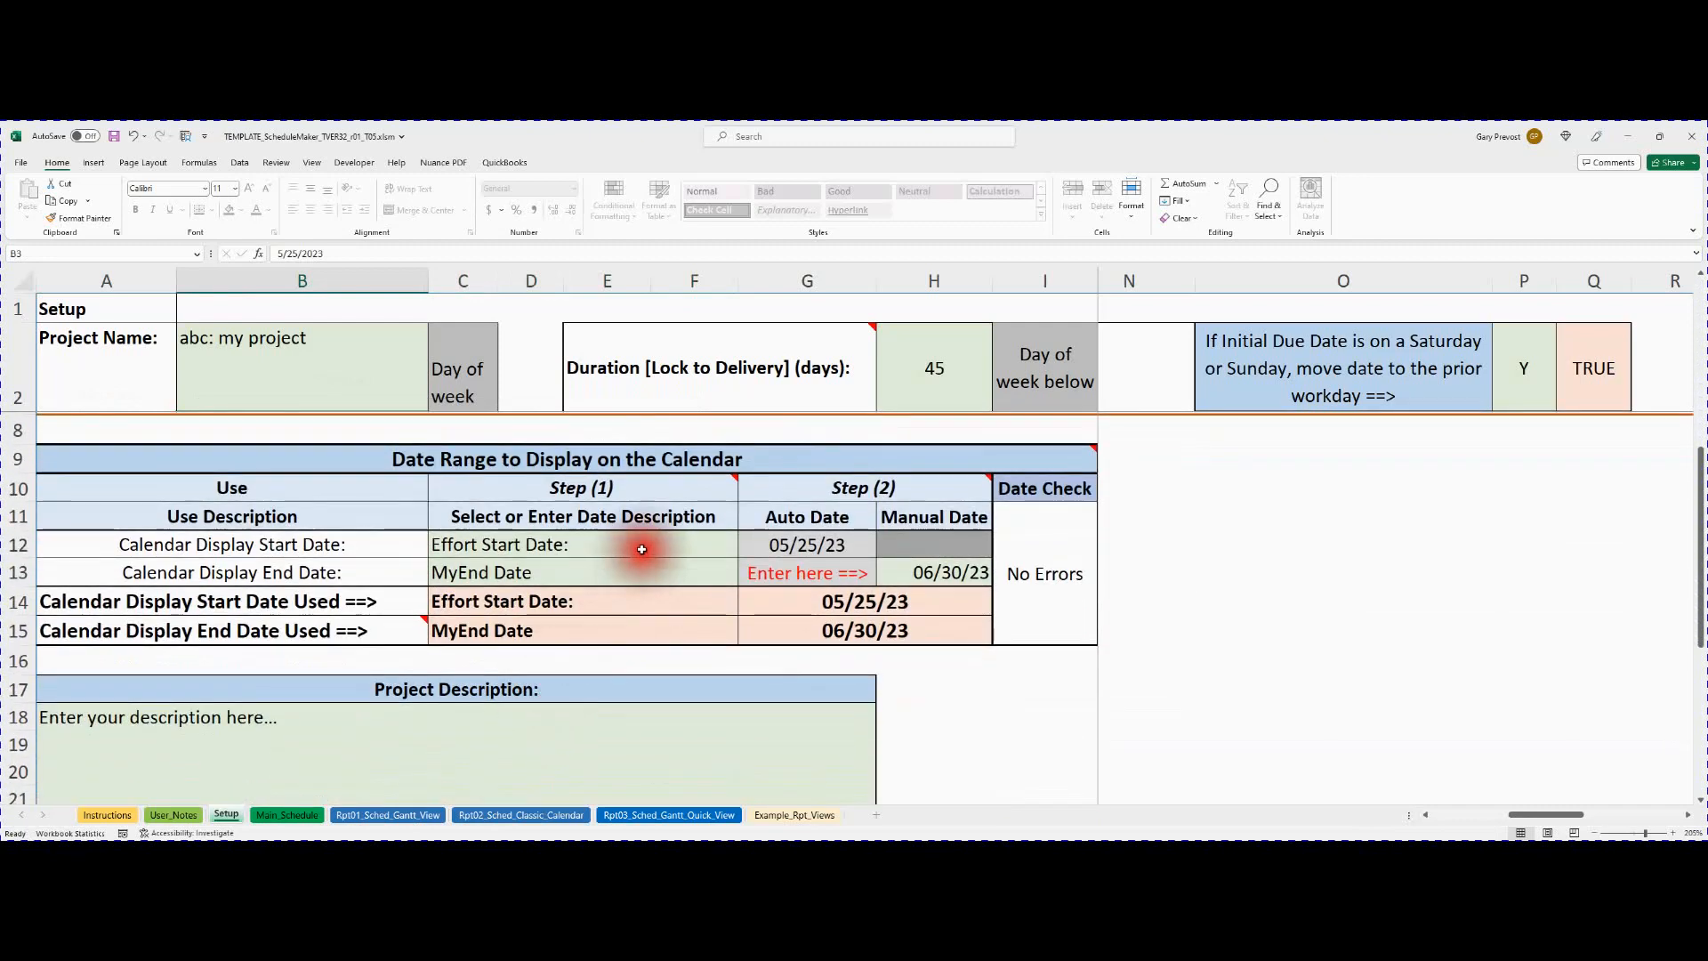
left_click(644, 543)
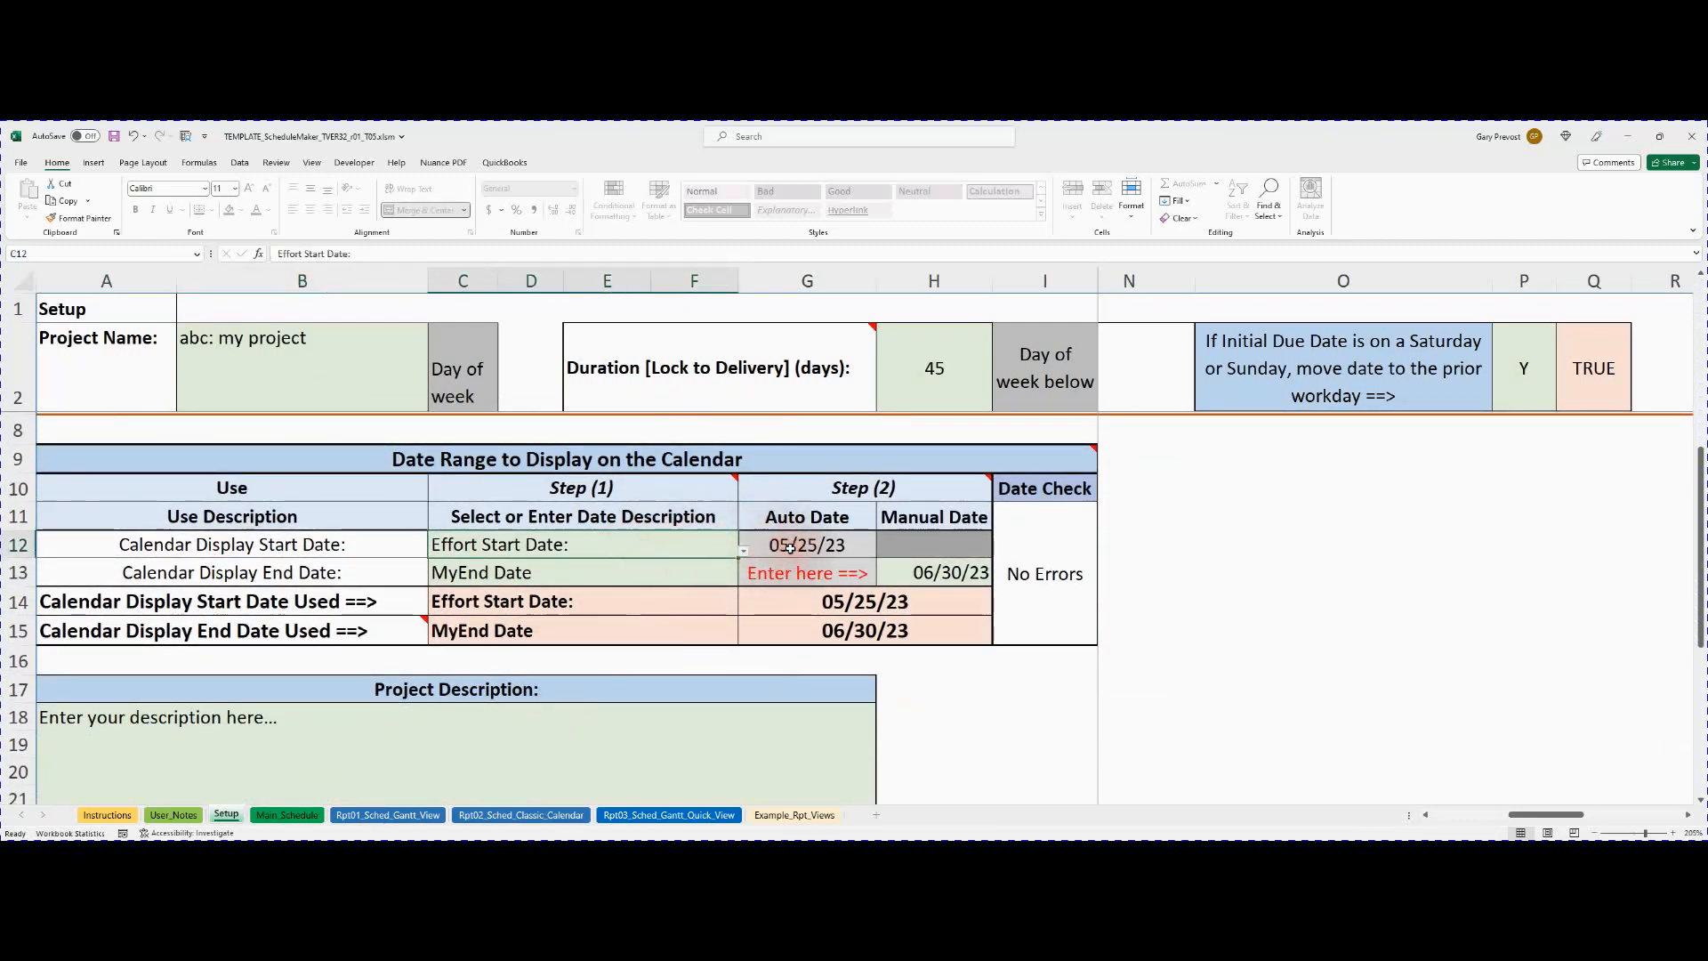
left_click(669, 578)
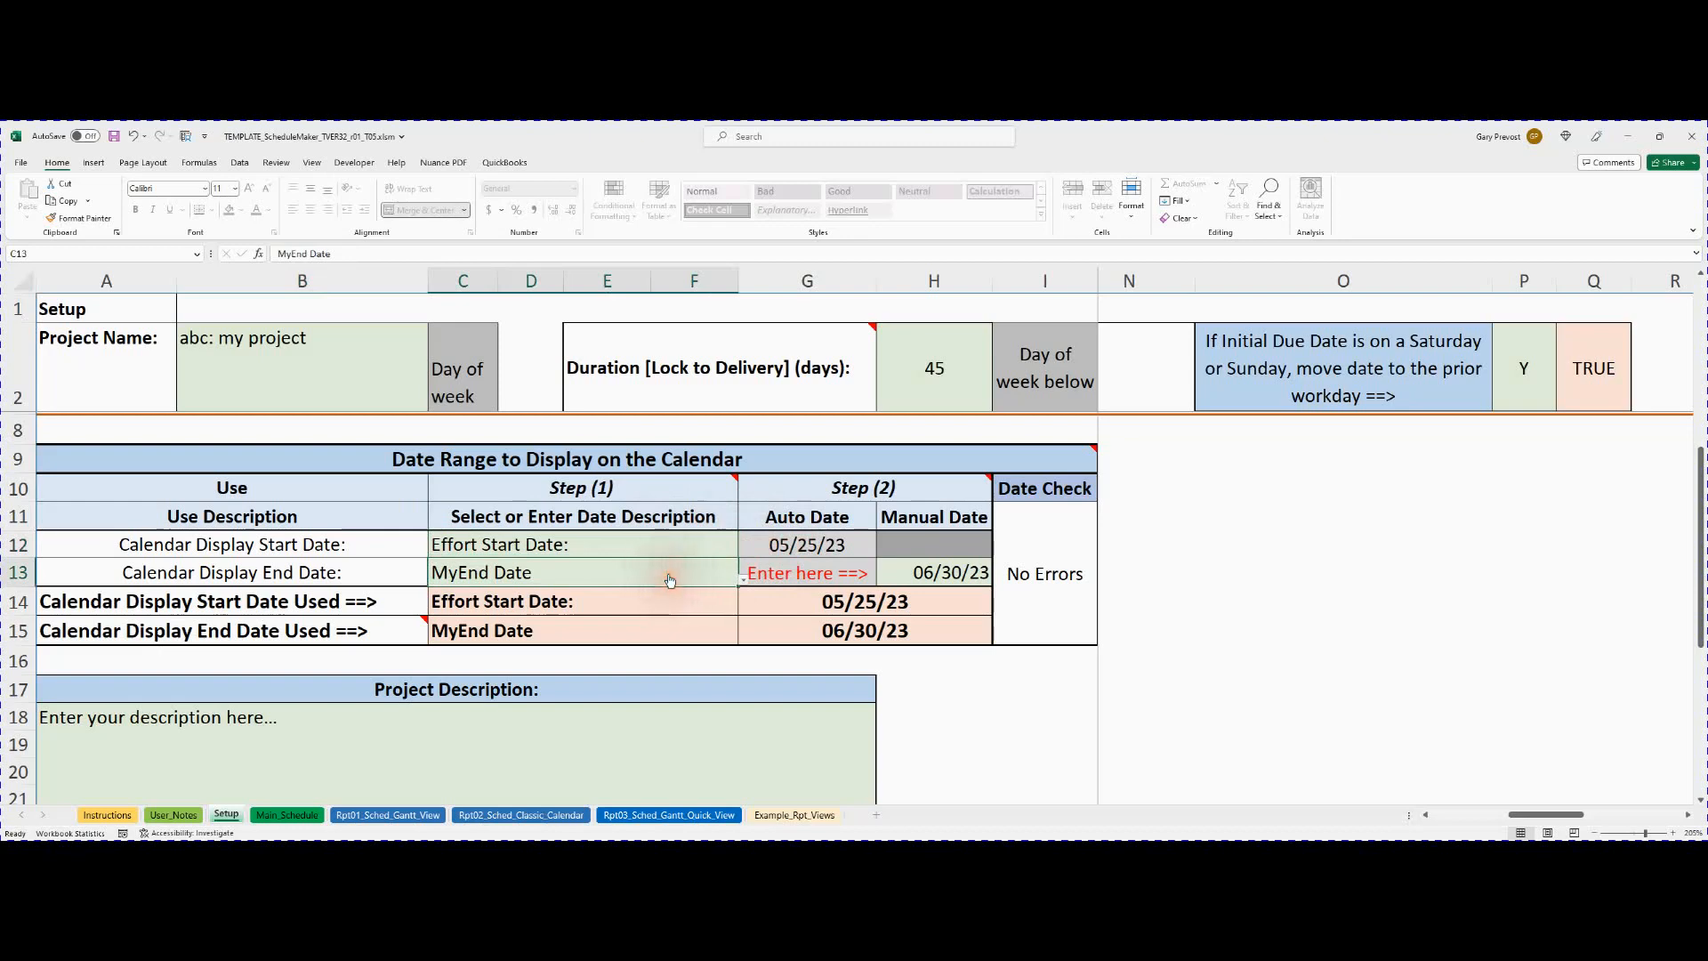
left_click(743, 584)
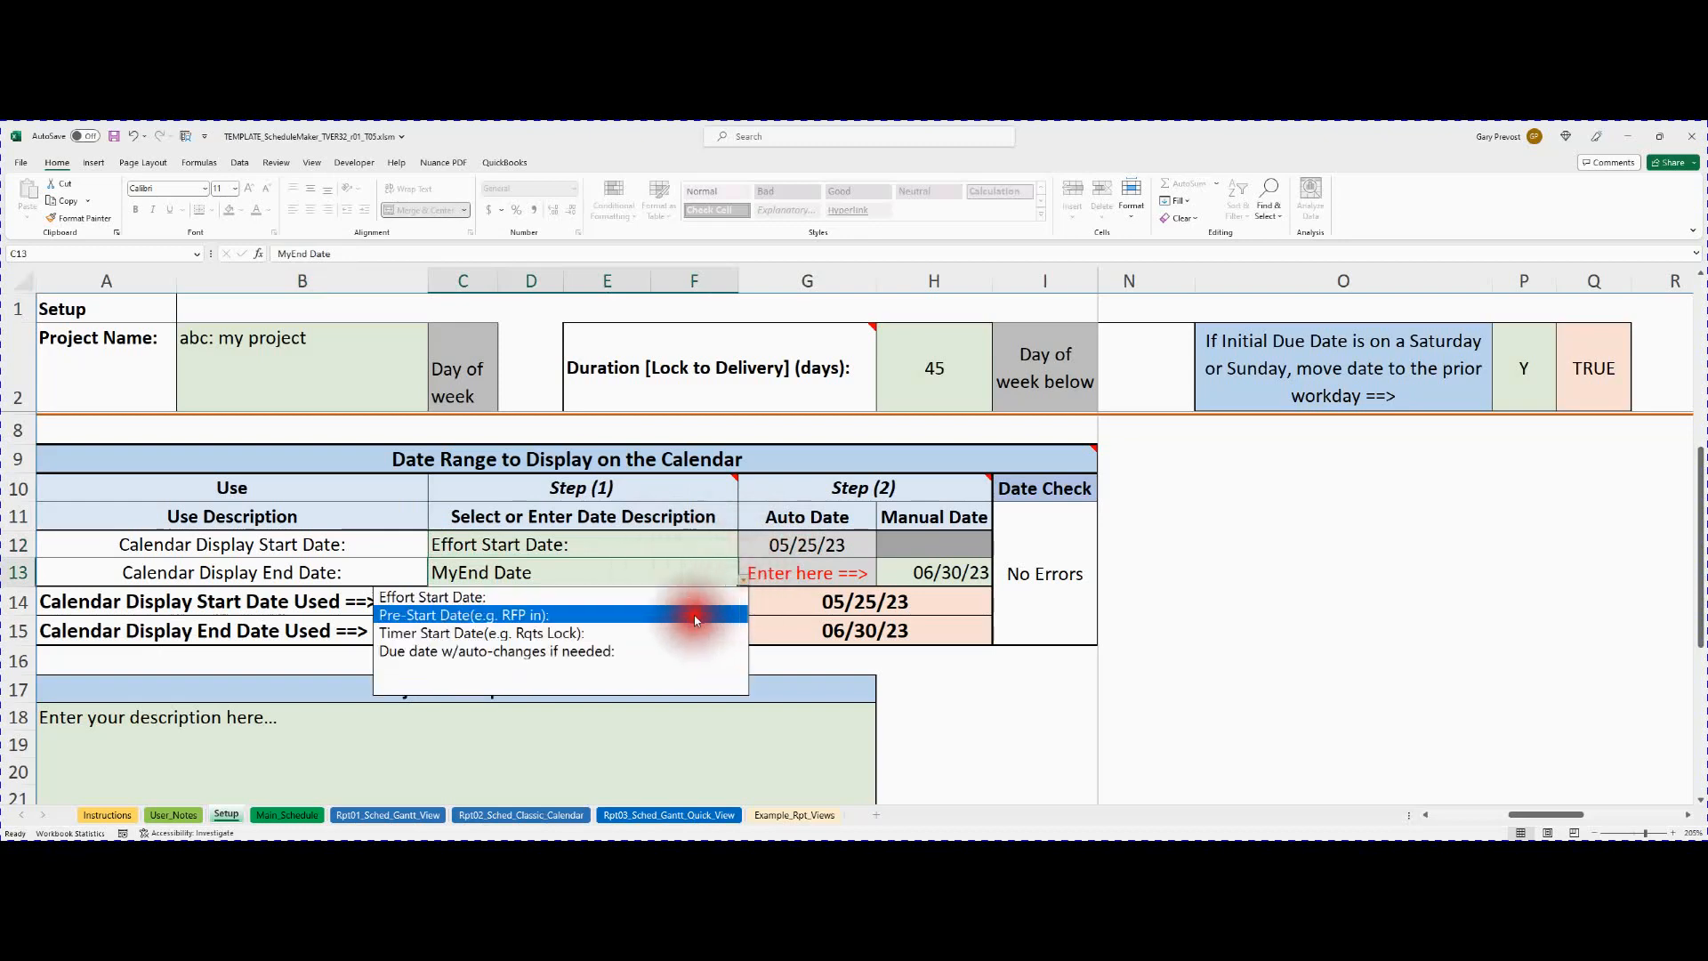
left_click(644, 570)
key("alt+Down")
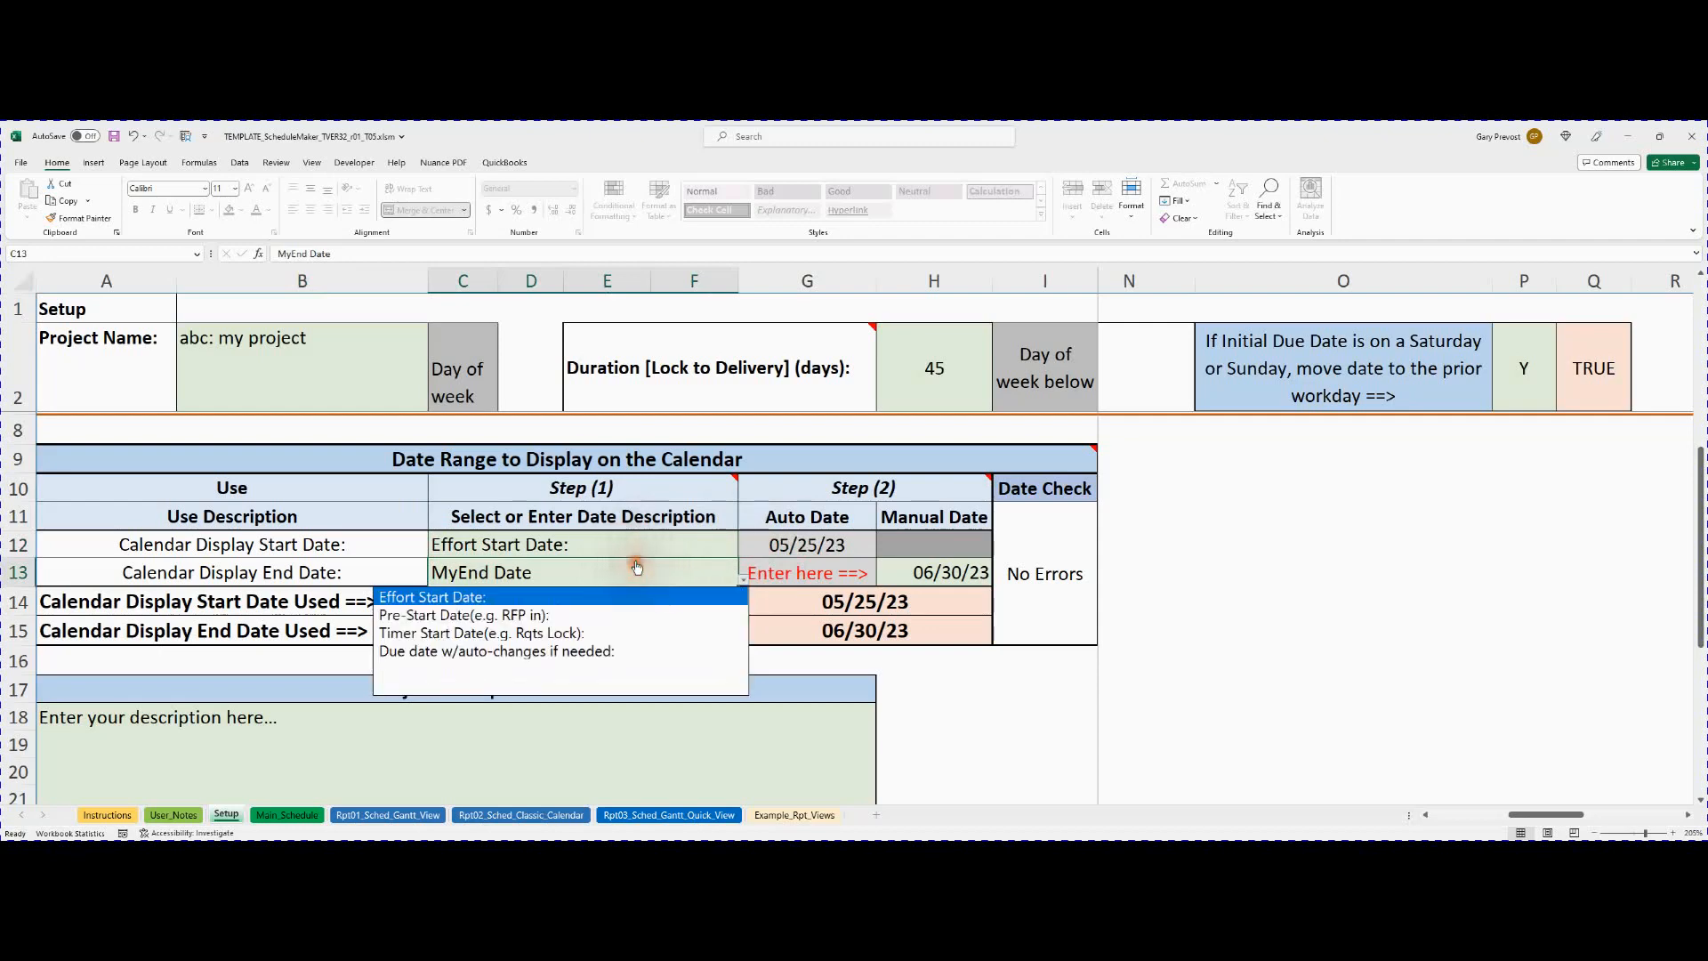
Enter "My complete End date" as the Calendar Display End Date description and 6/30/2023 as its Manual Date.
left_click(574, 574)
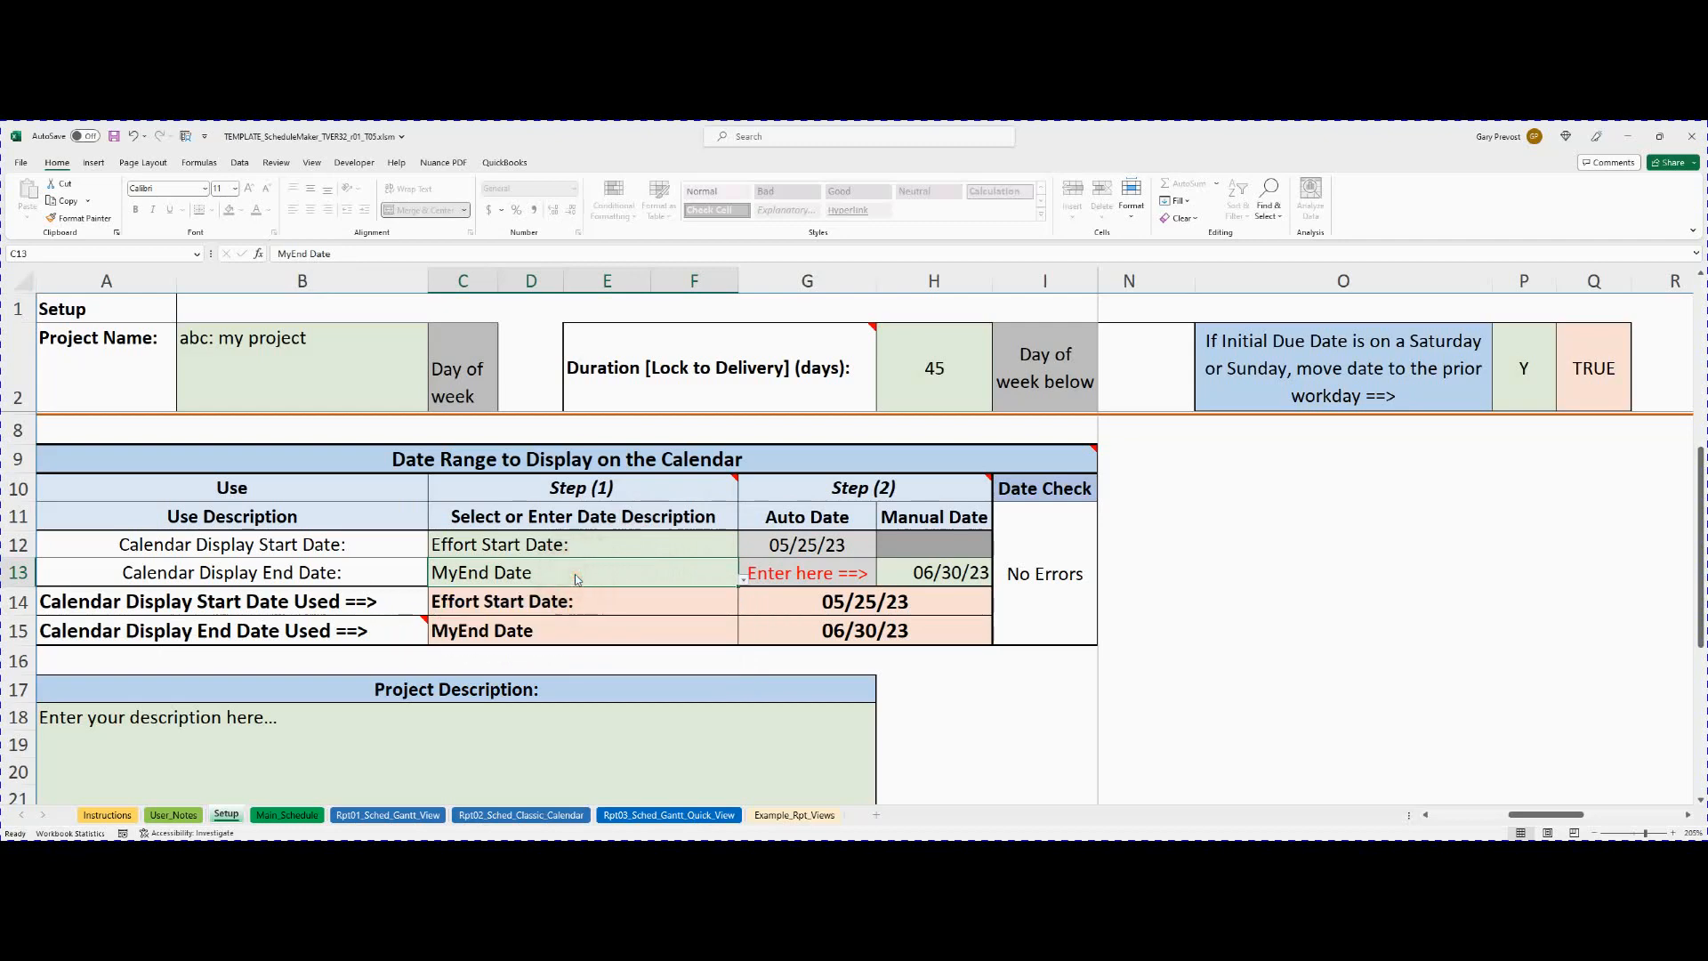
type("My com")
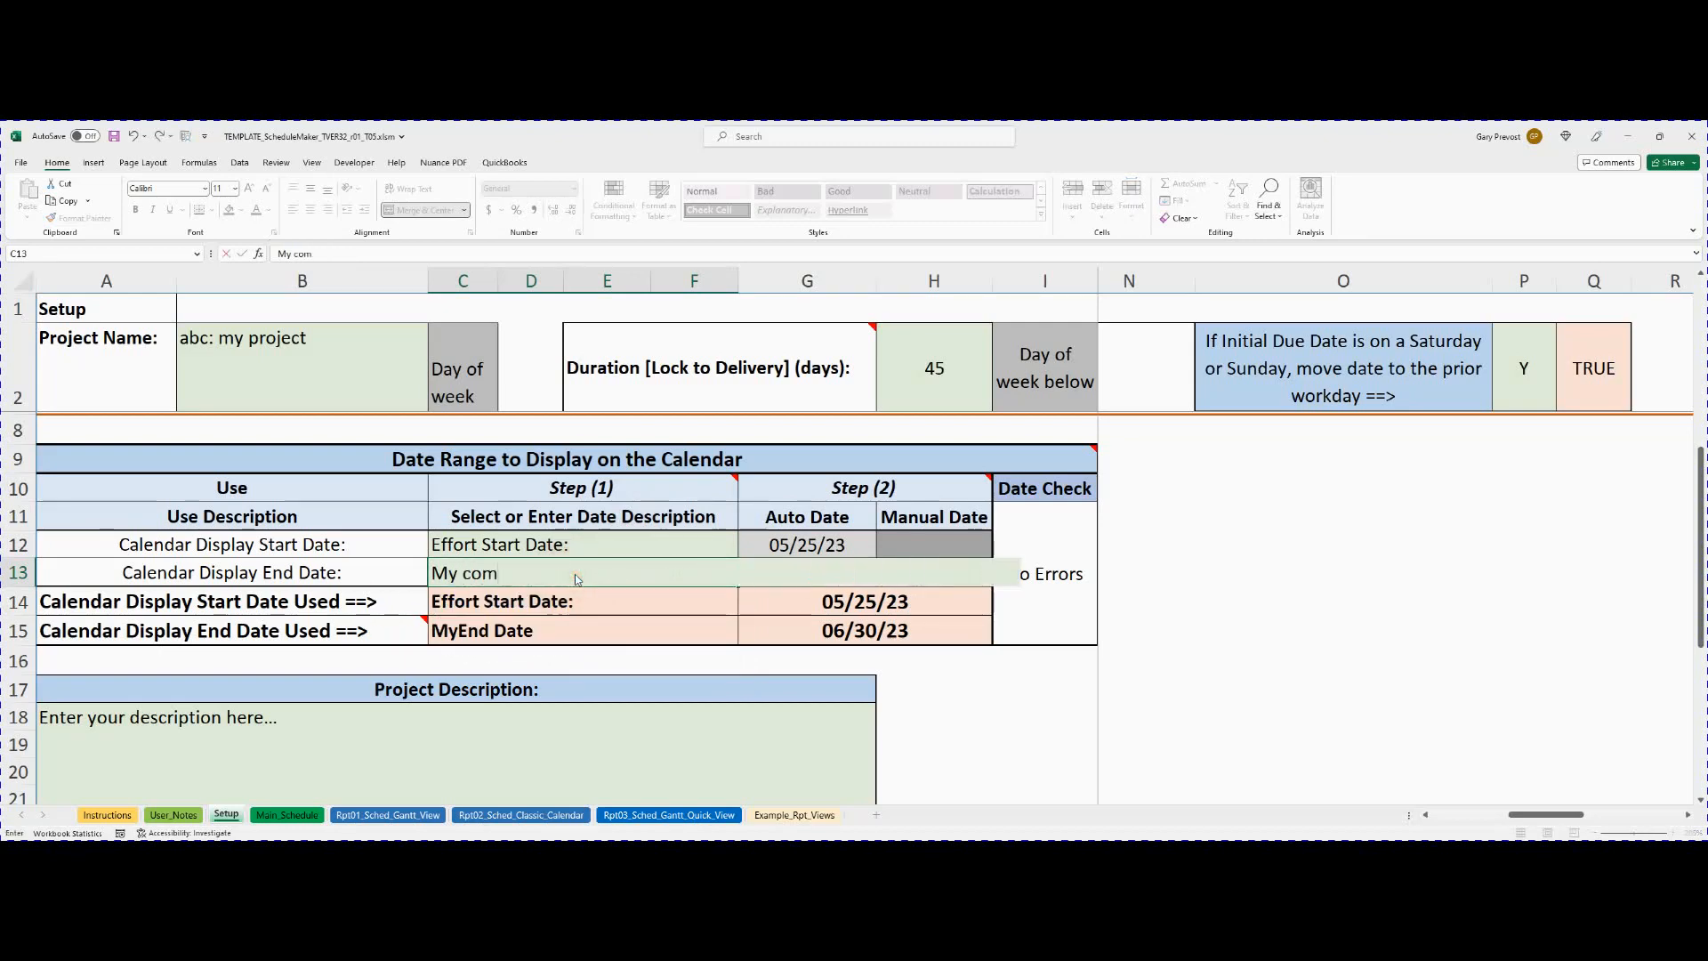
type("plete End date")
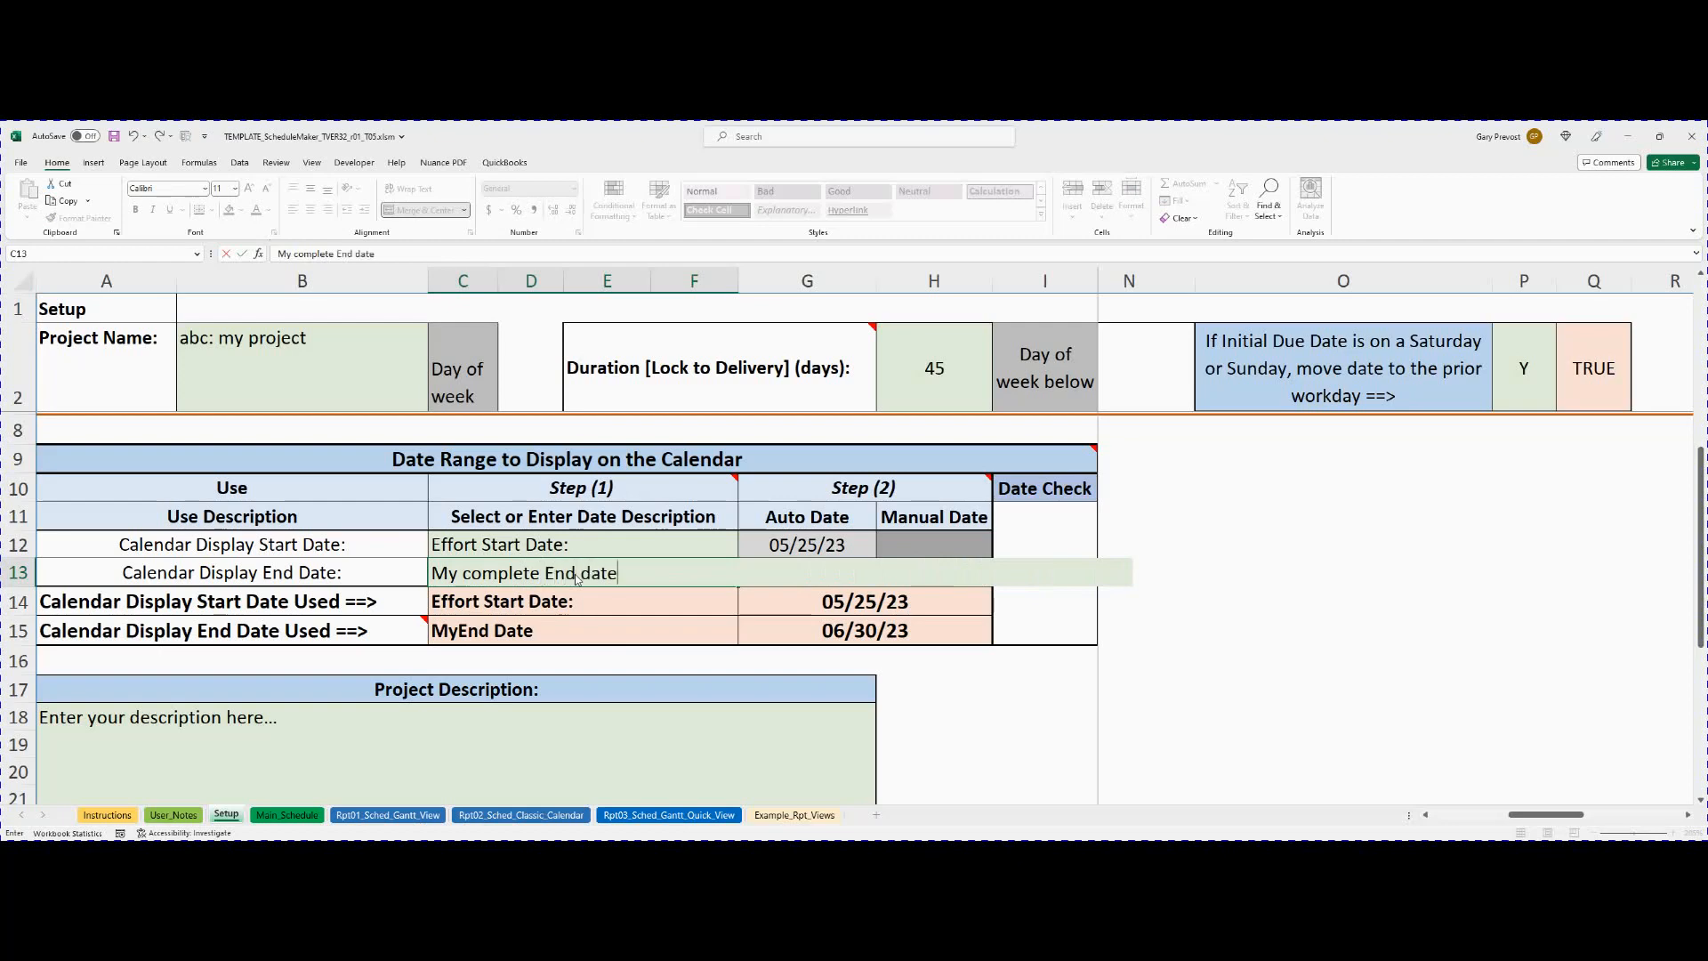
key("Tab")
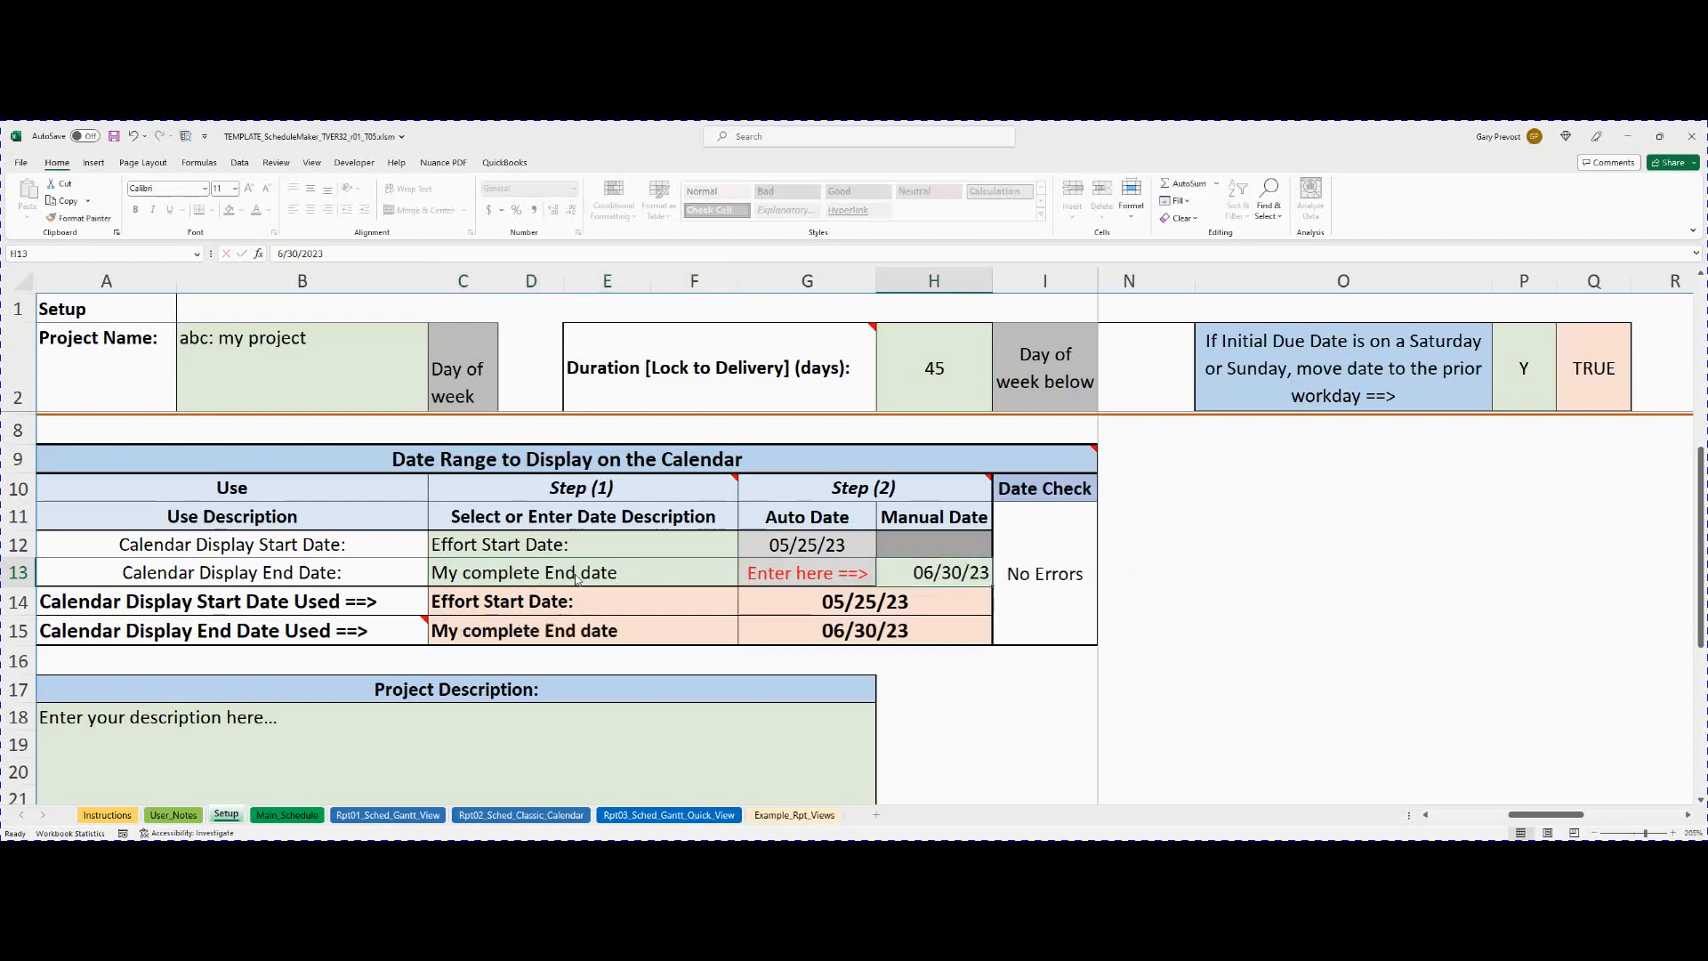
double_click(939, 573)
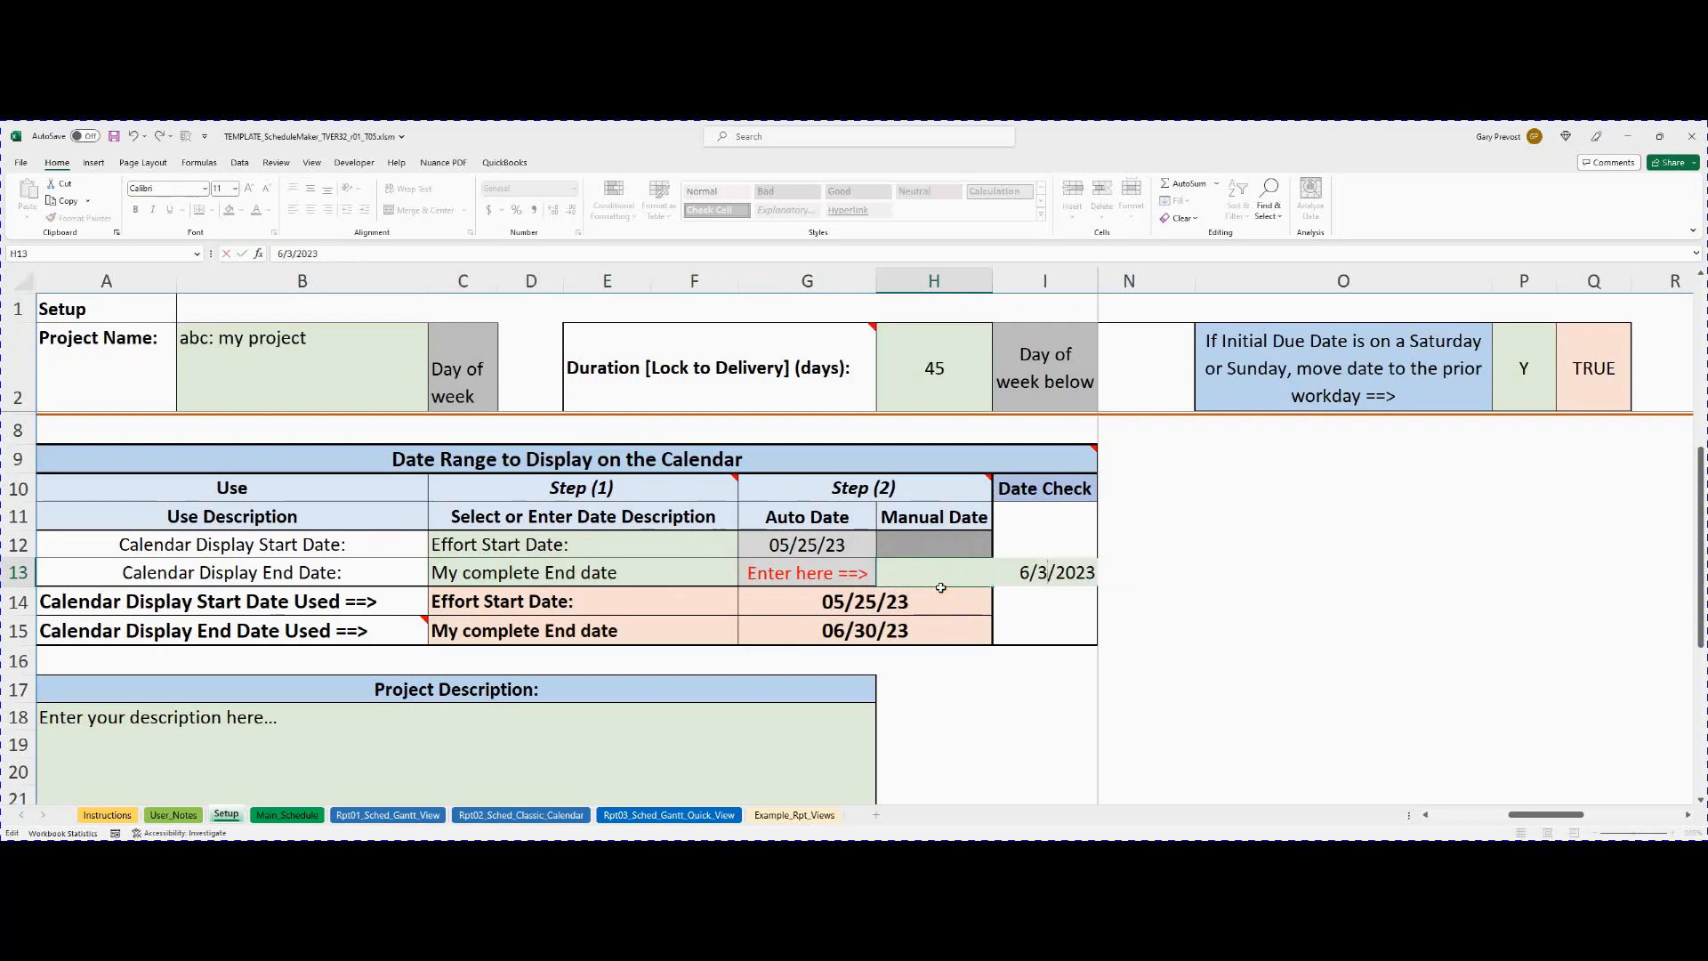
key("Return")
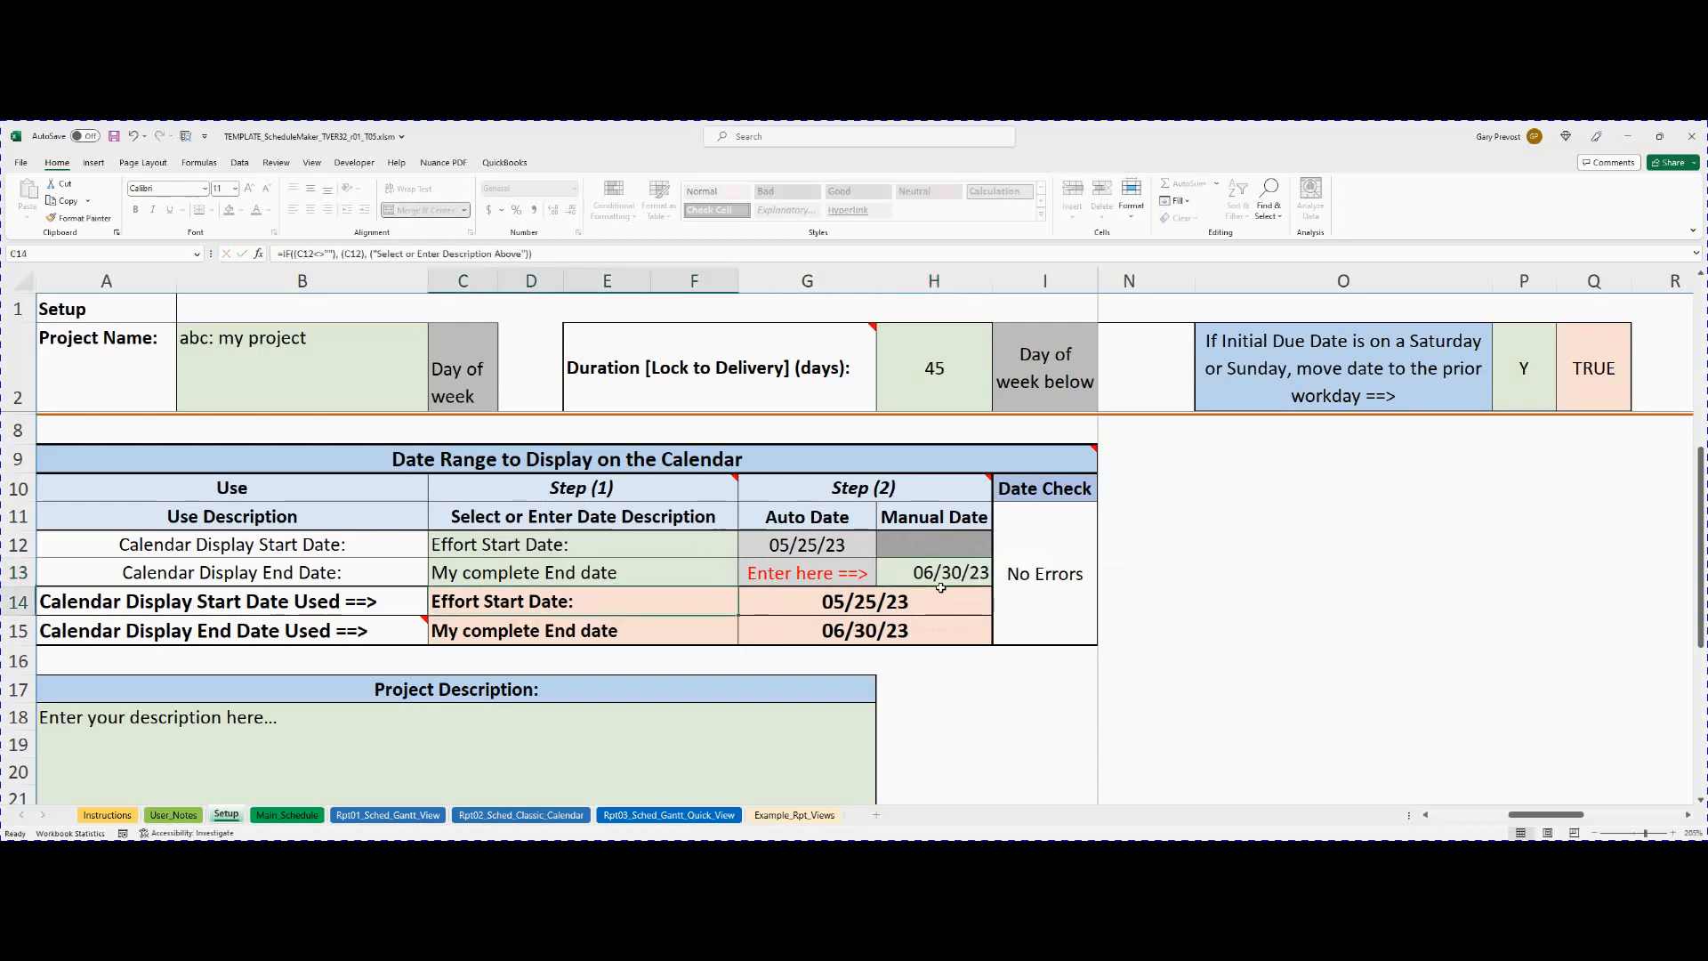
Examine the start date description and the whole Date Range to Display on the Calendar table.
left_click(664, 550)
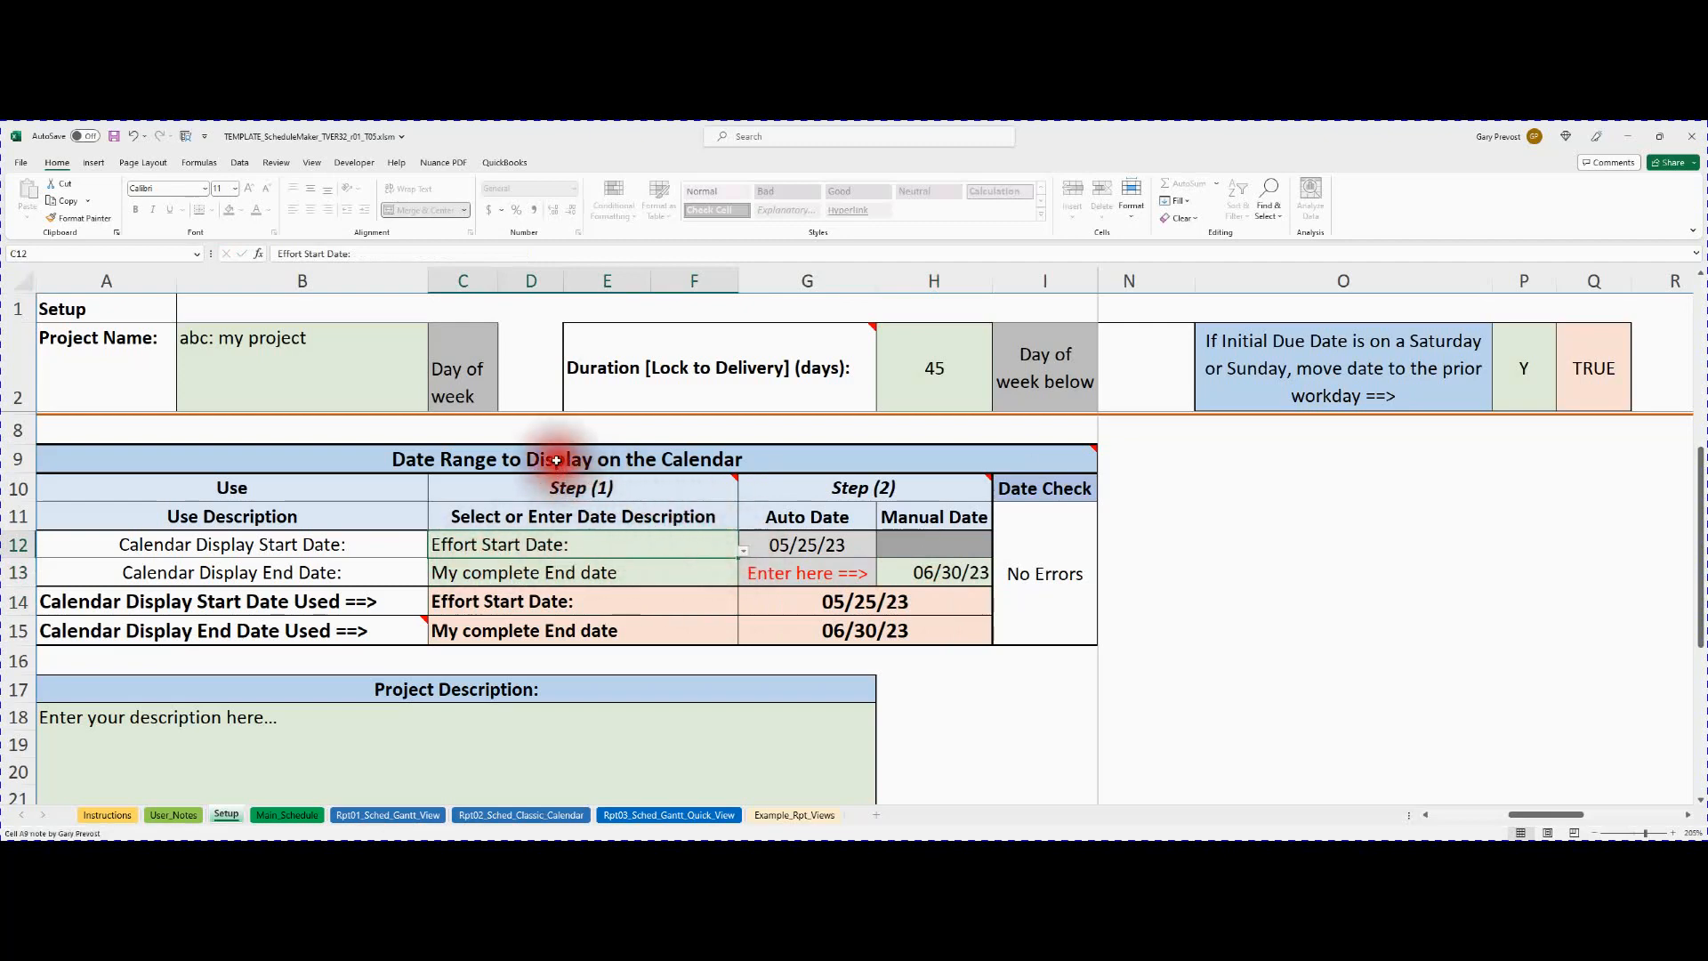
left_click_drag(552, 461, 564, 567)
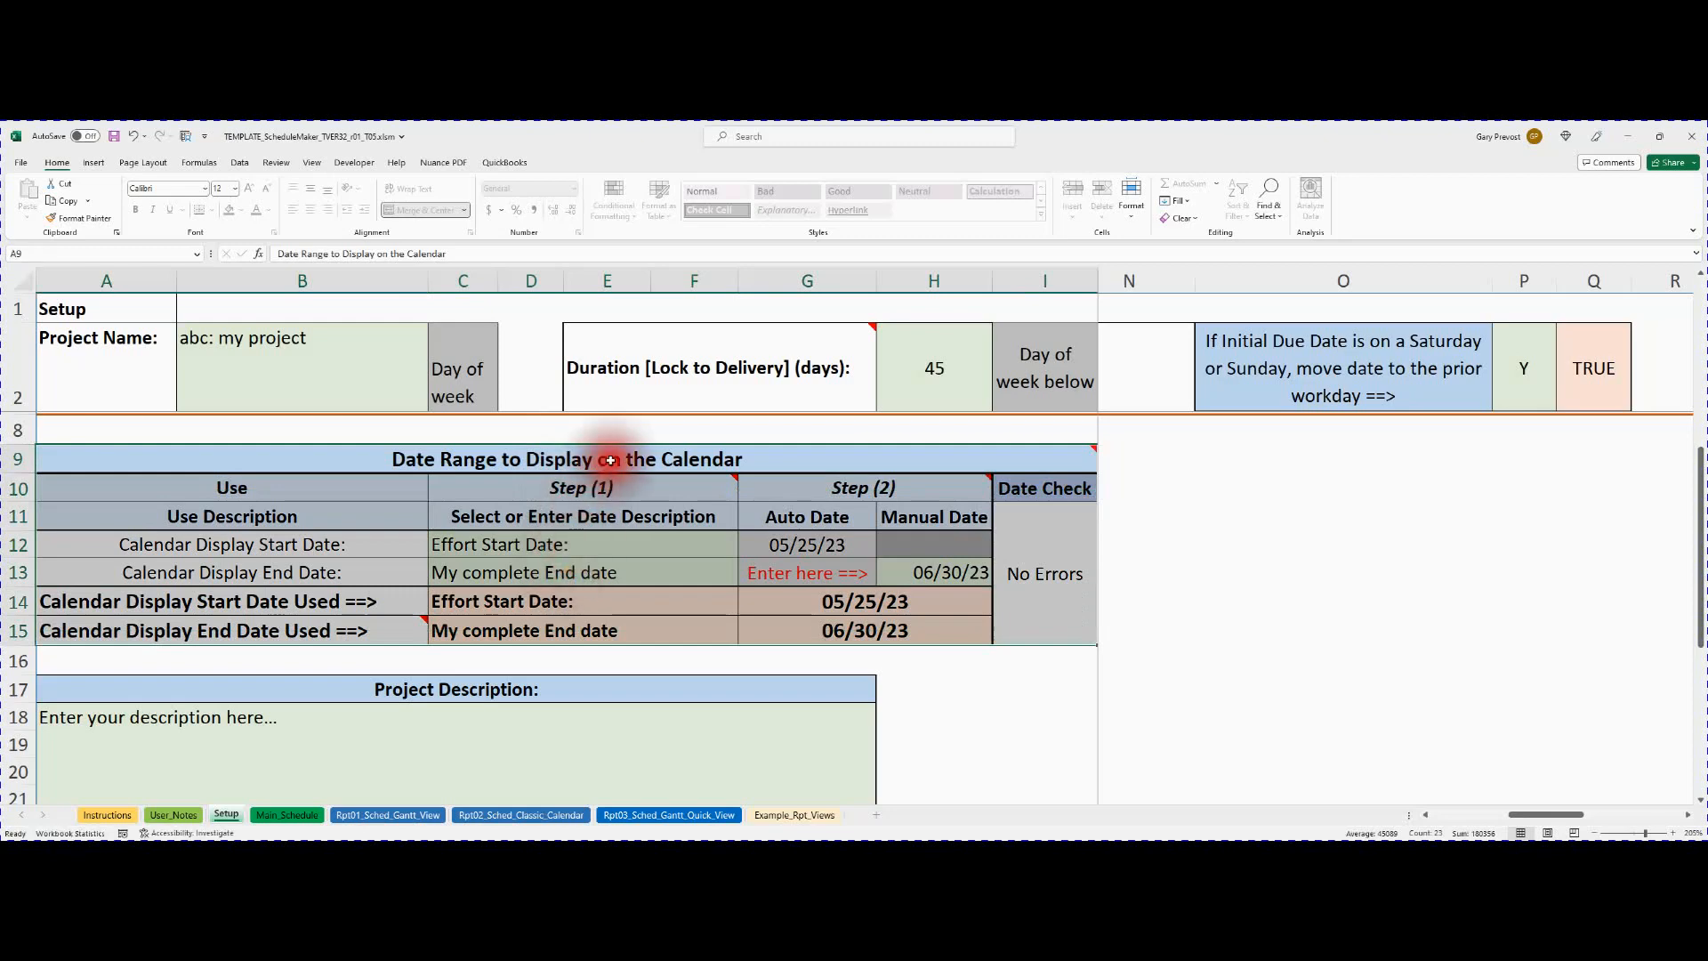
left_click(580, 452)
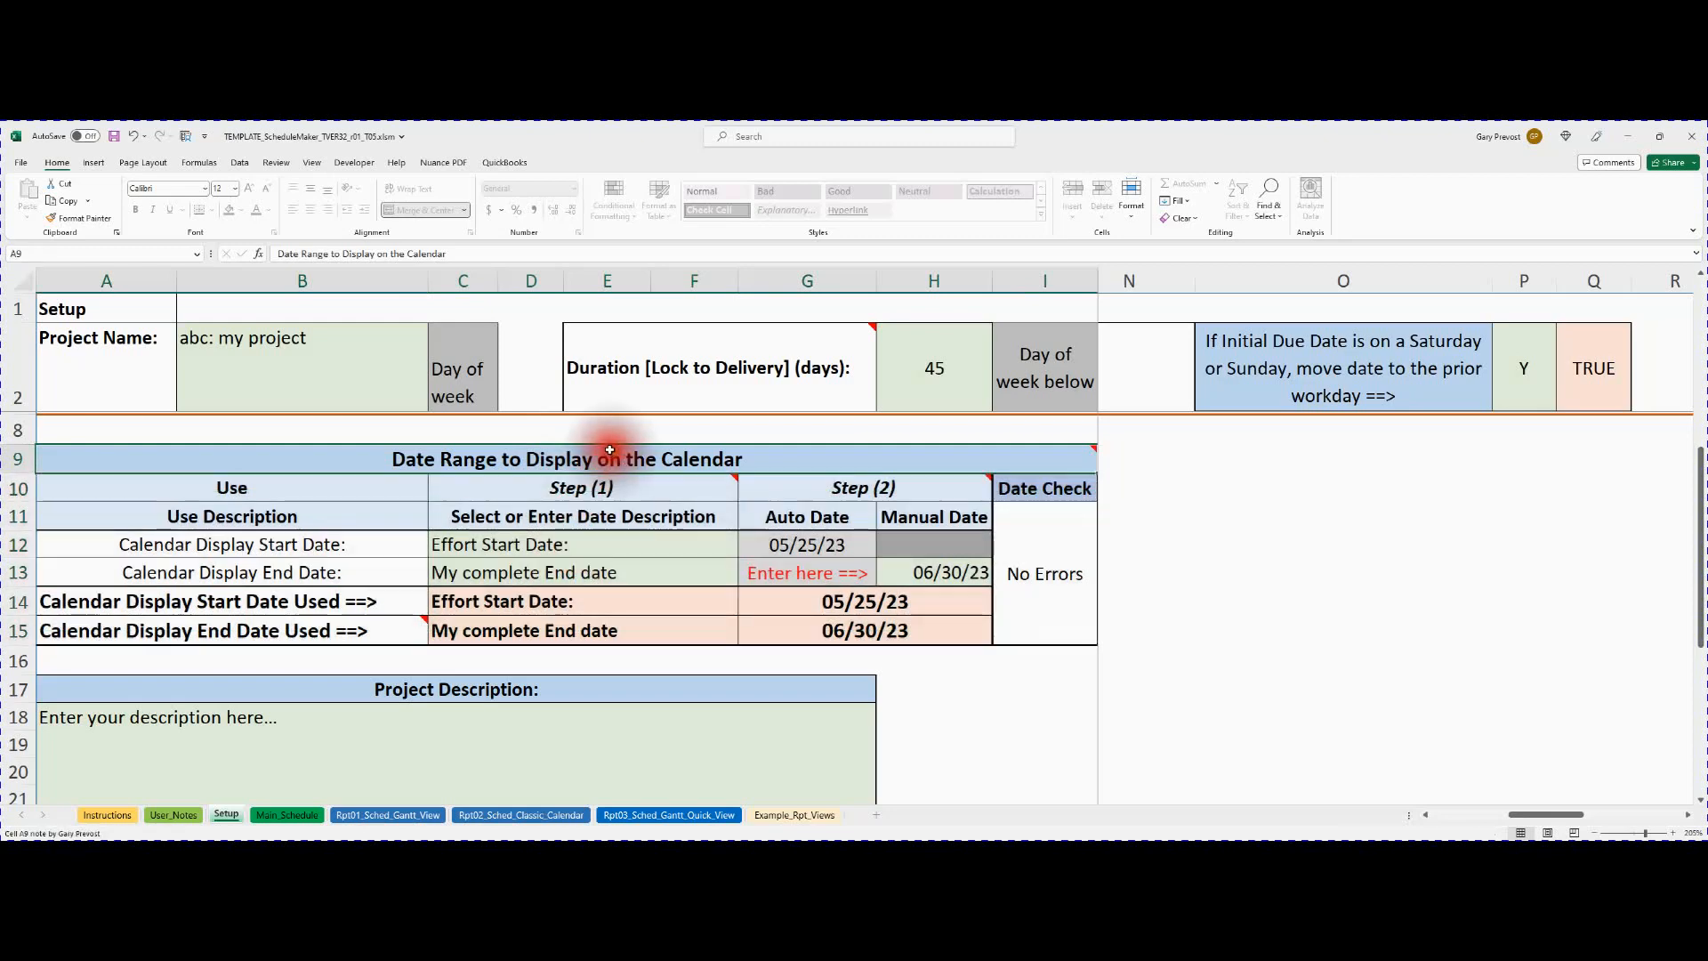
Clear the Calendar Display Start Date description using the blank choice and enter "My start display" in its place.
left_click(711, 548)
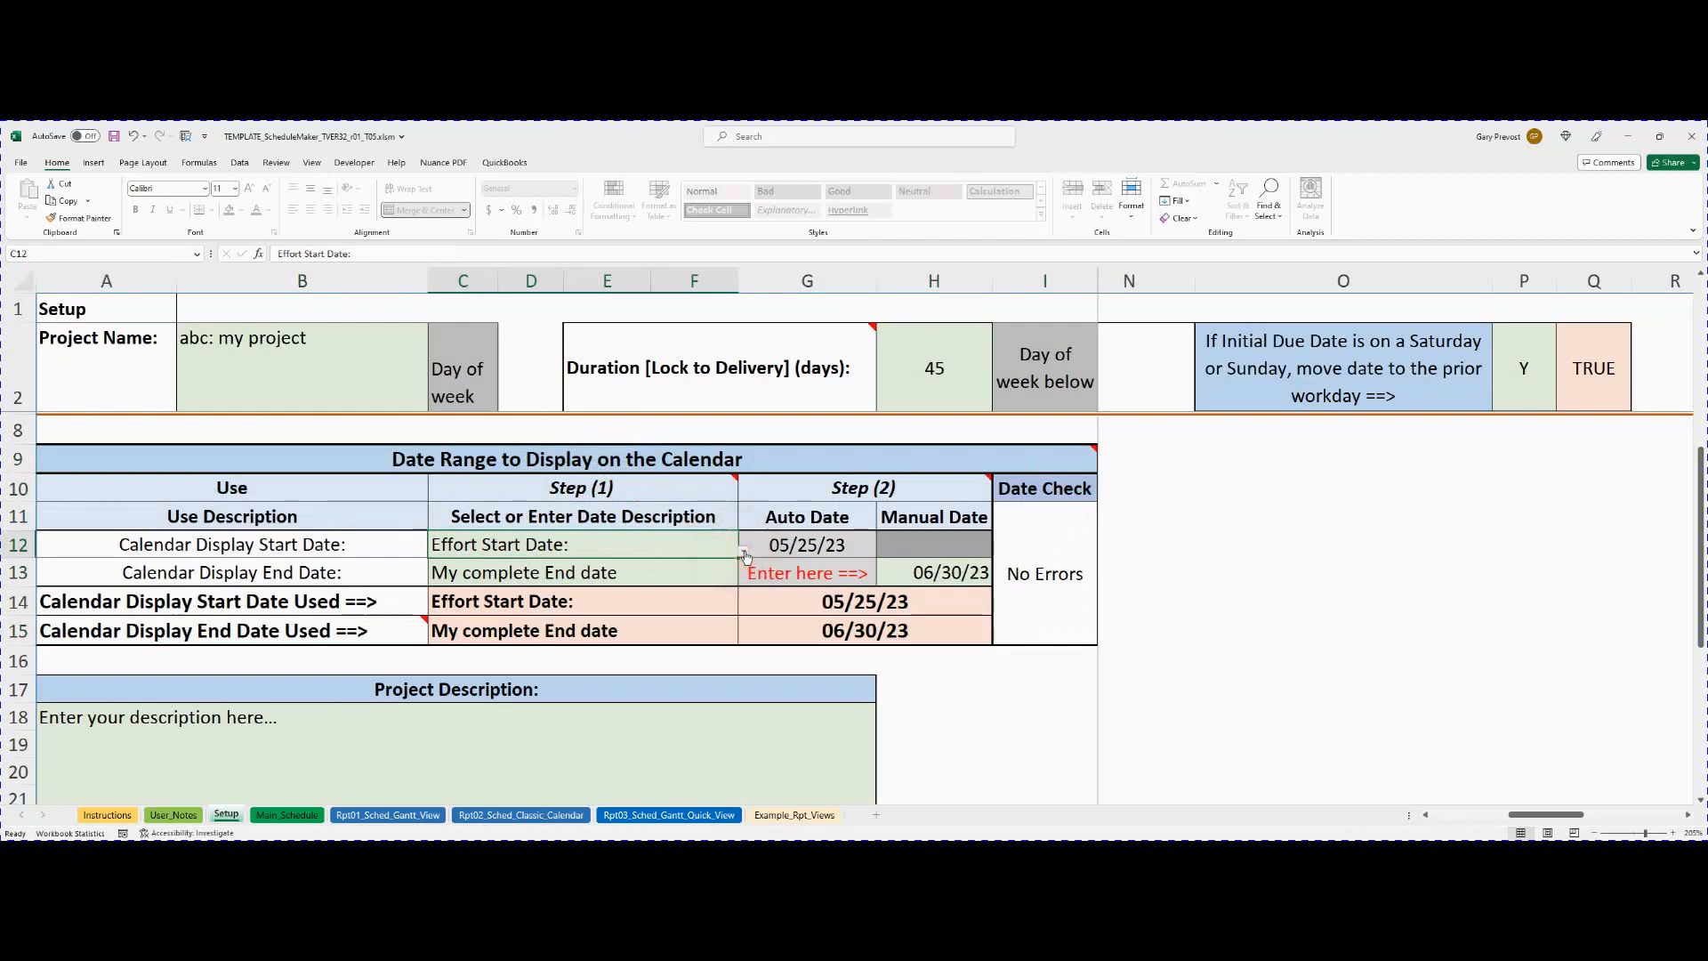
left_click(744, 553)
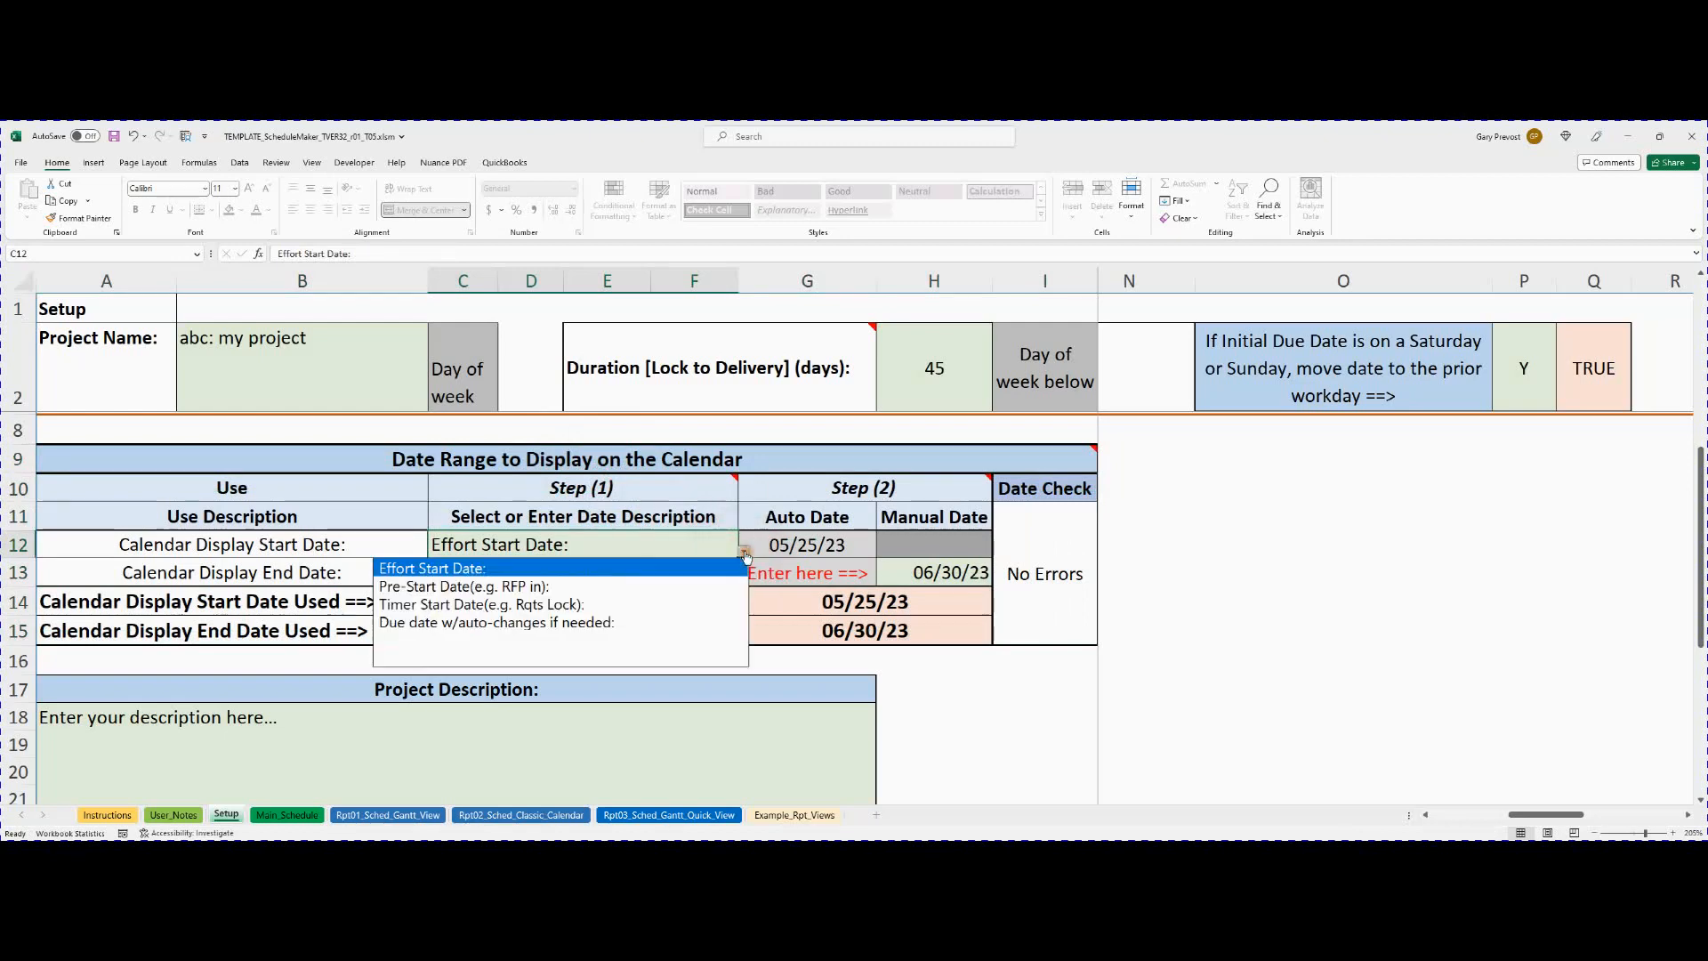
left_click(613, 638)
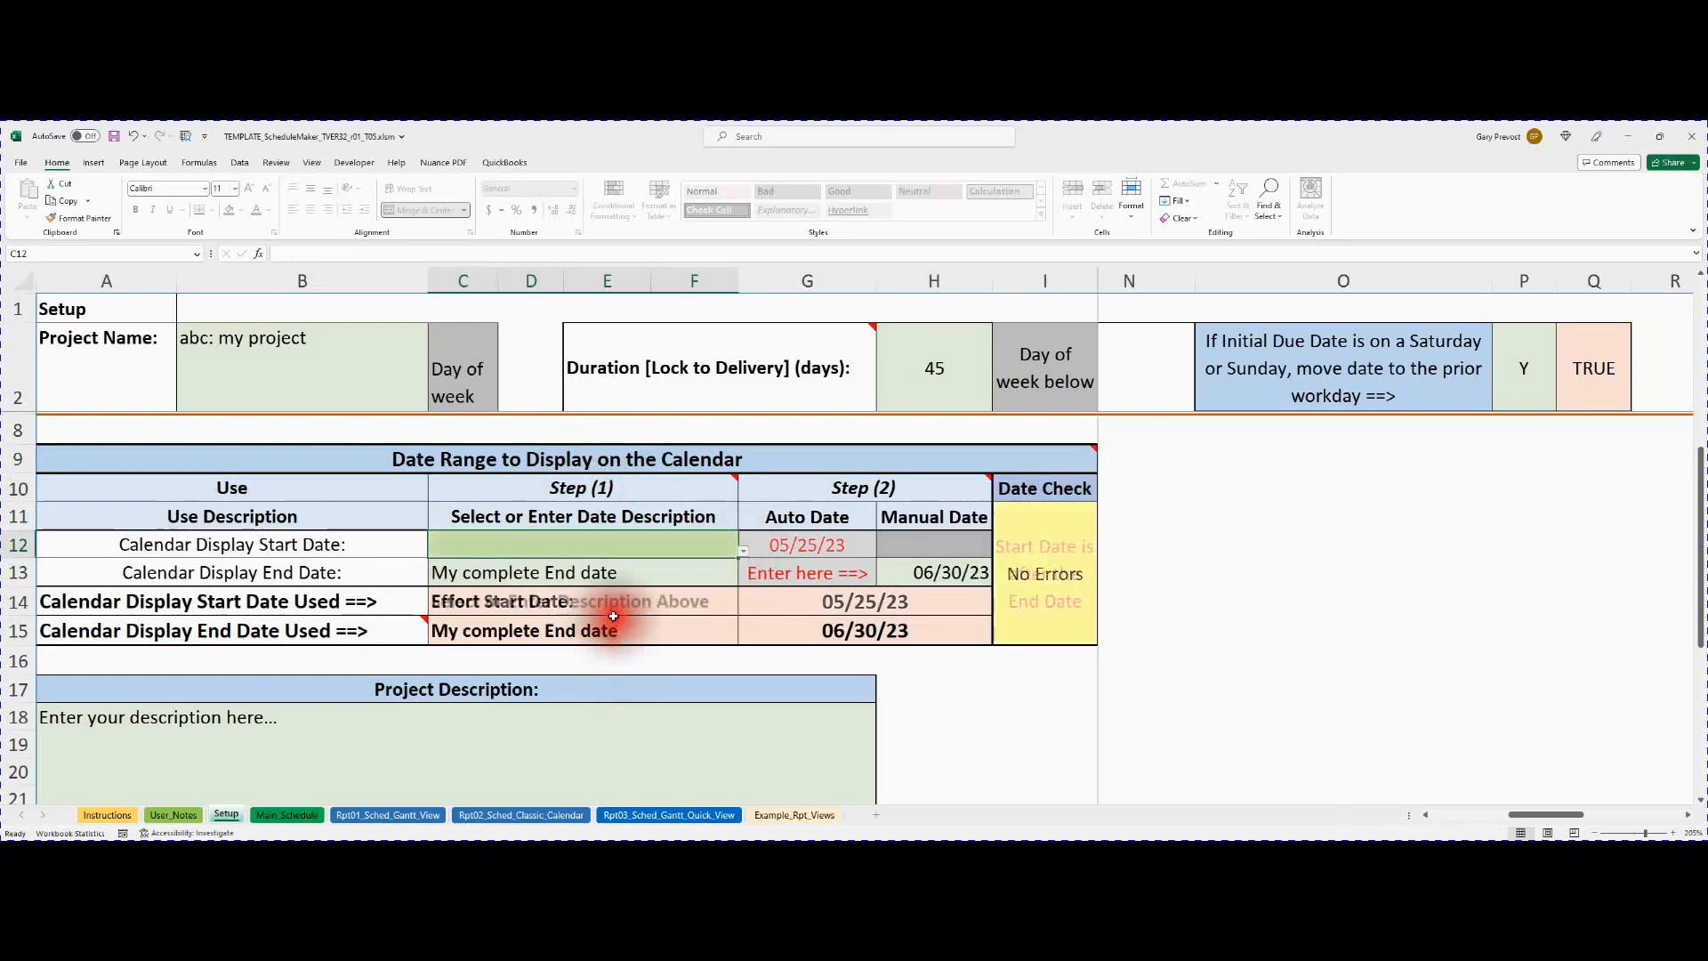
left_click(597, 549)
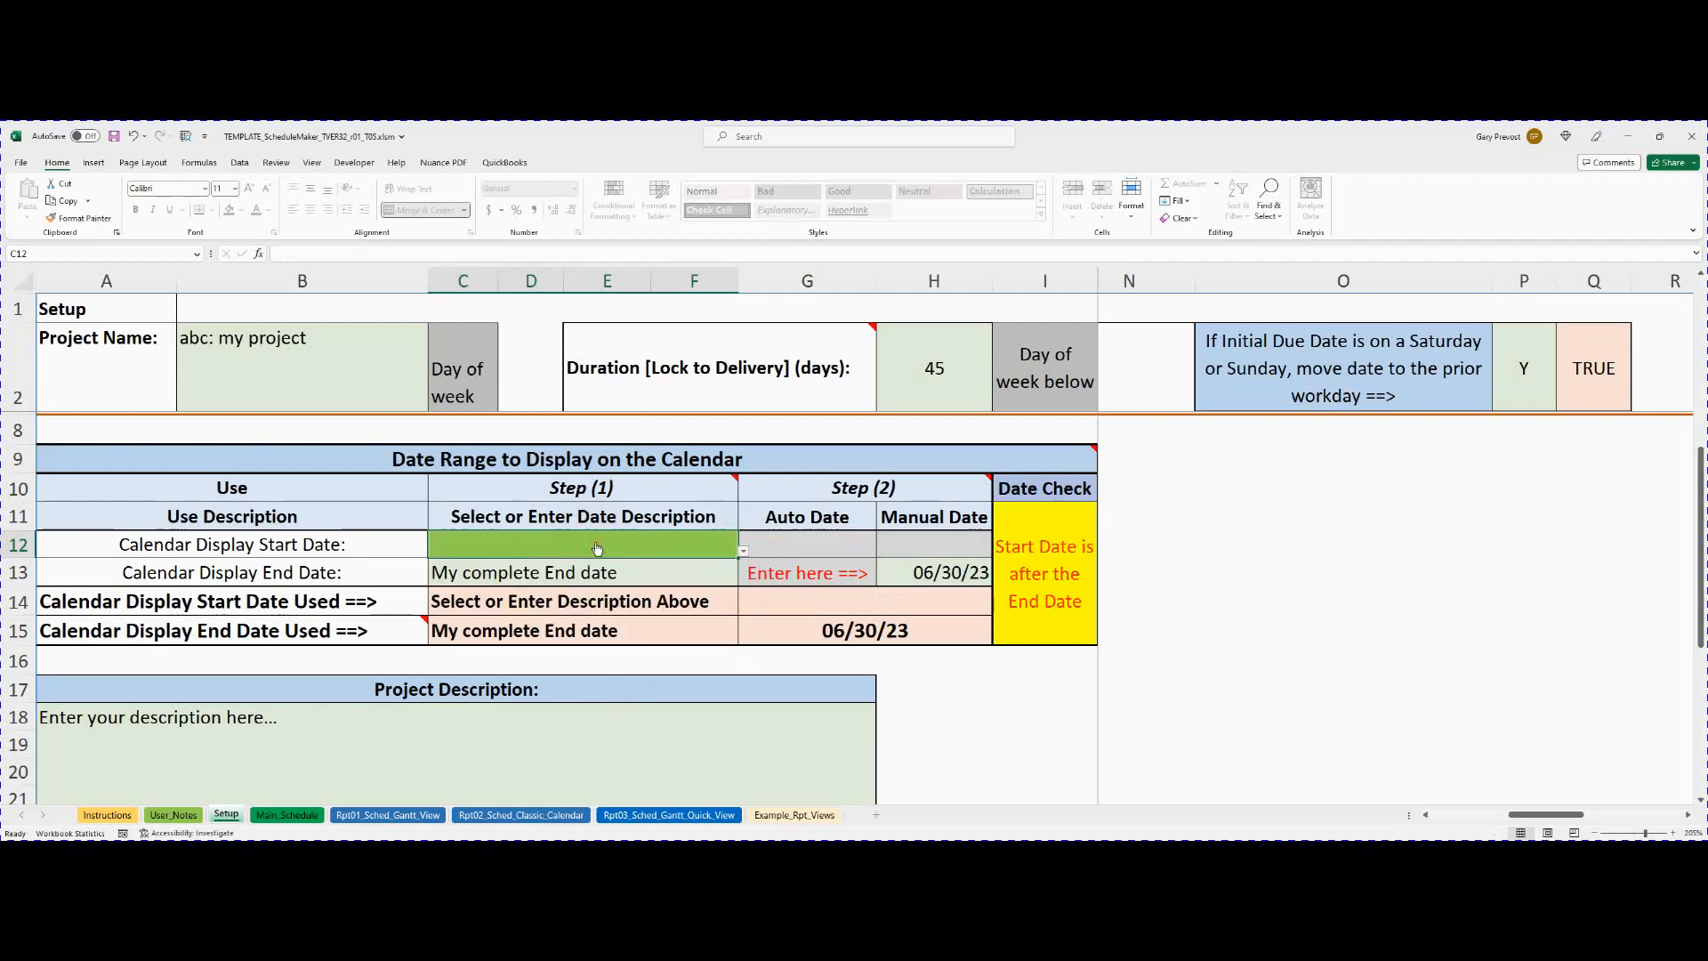
type("My start display")
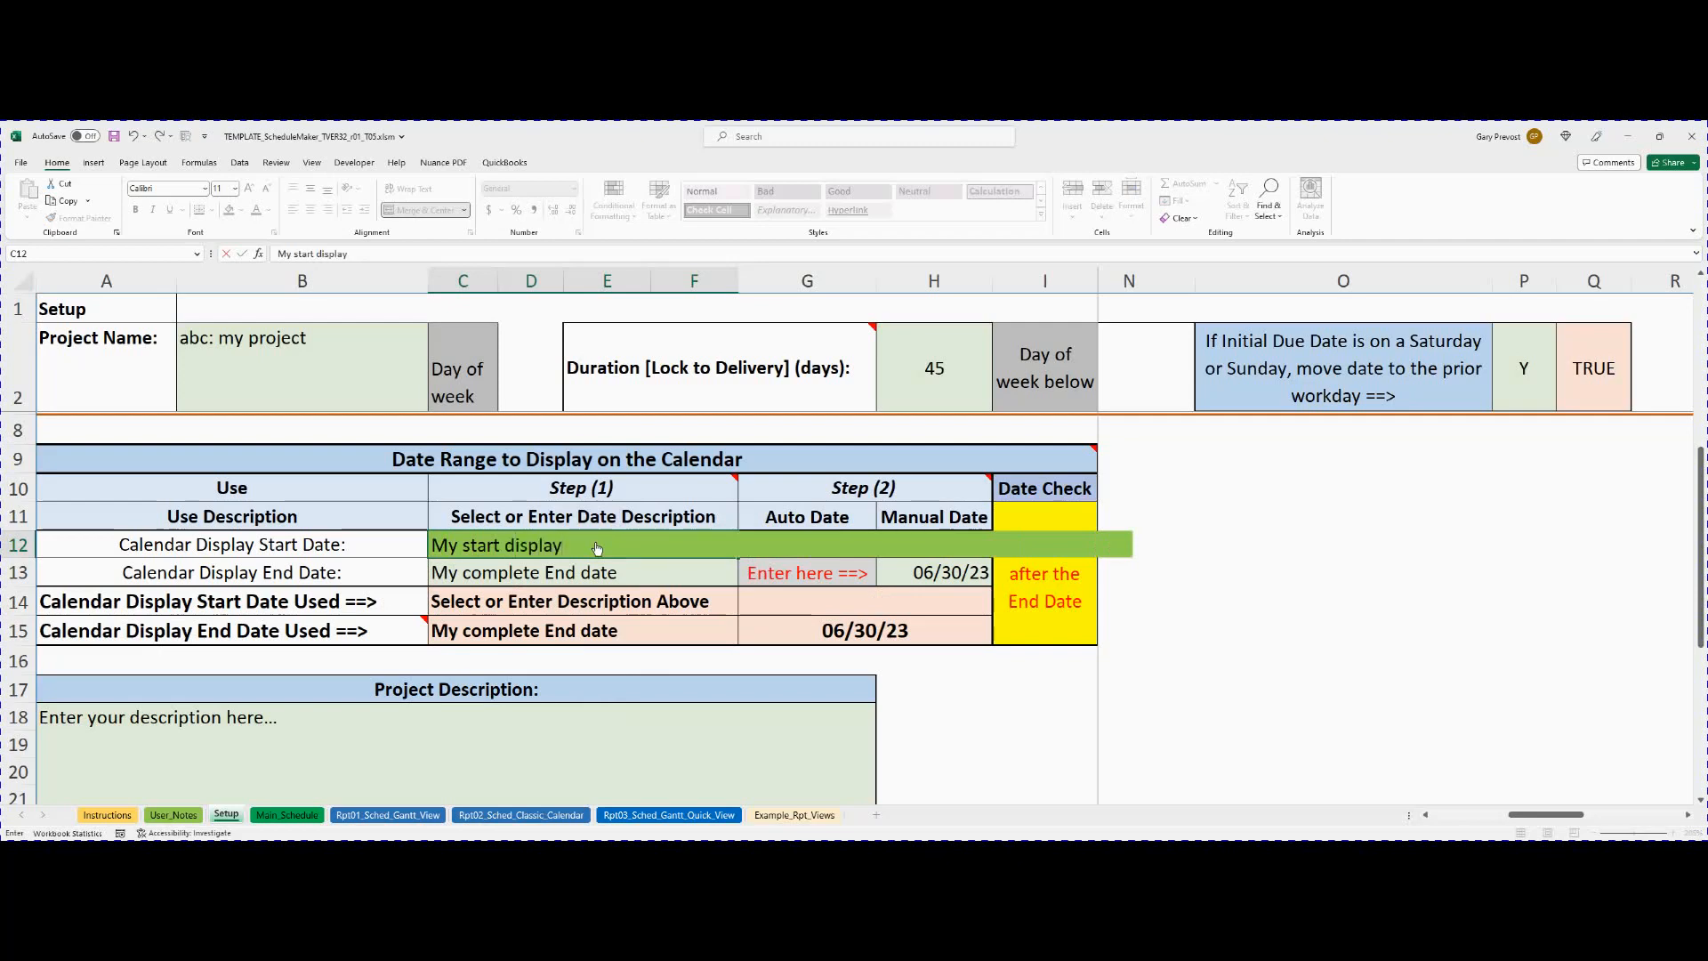
key("Return")
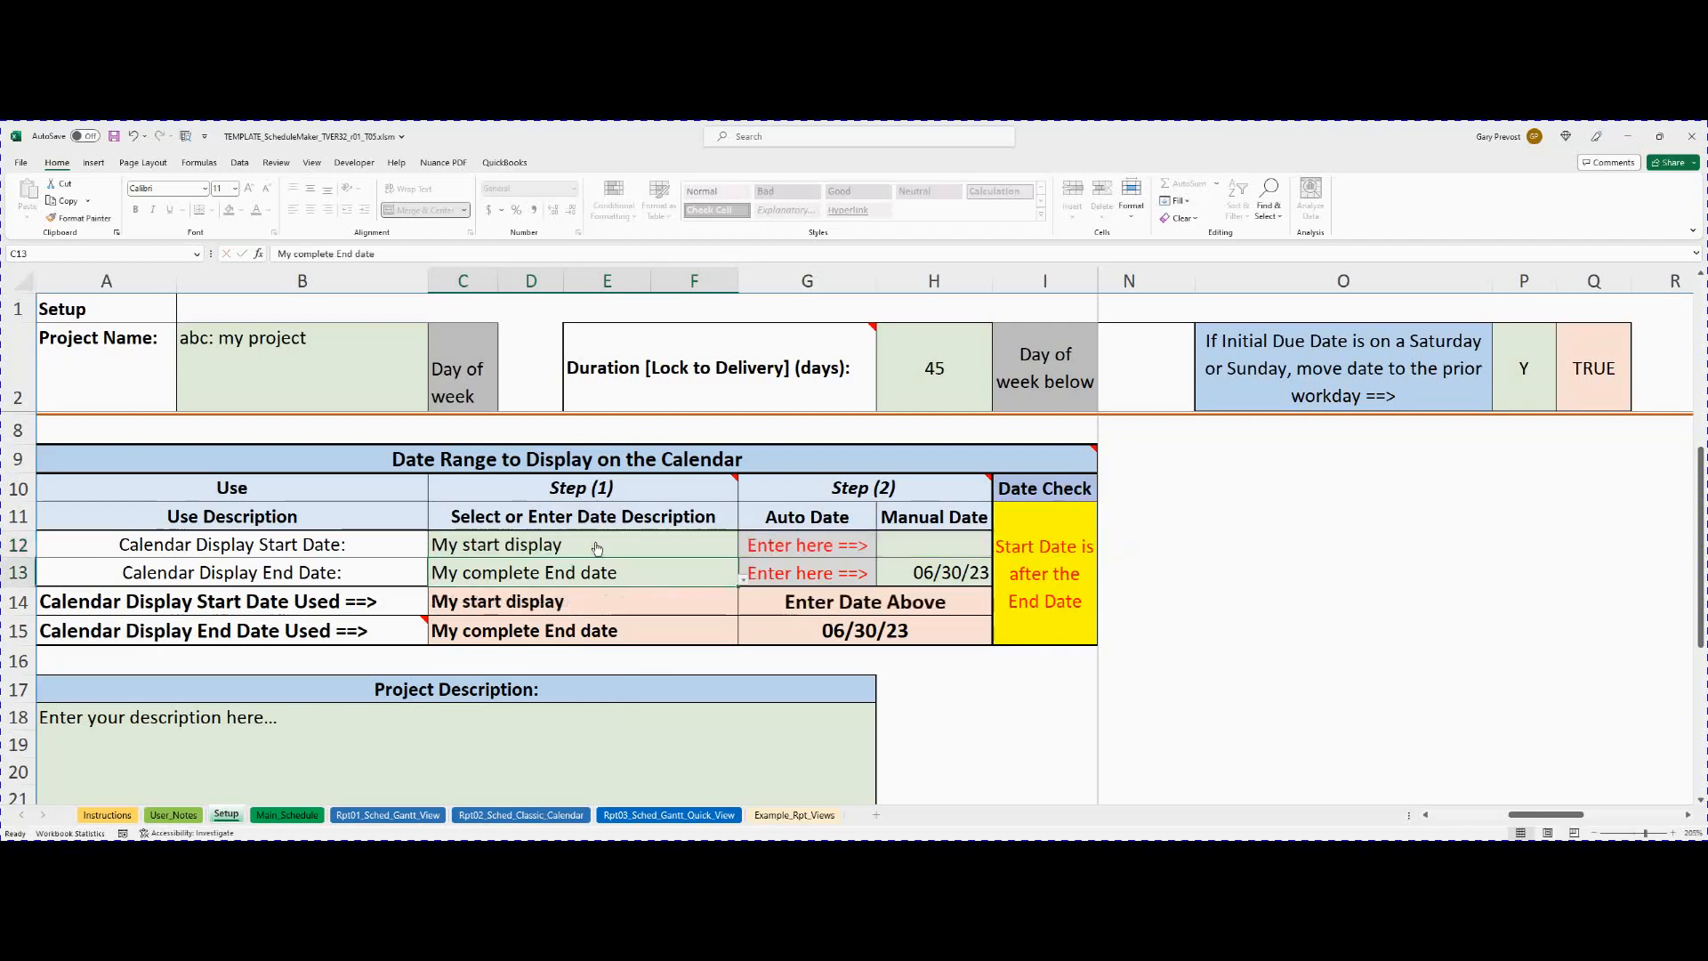
Set the Calendar Display Start Date description back to the predefined Effort Start Date choice.
left_click(618, 546)
left_click(743, 555)
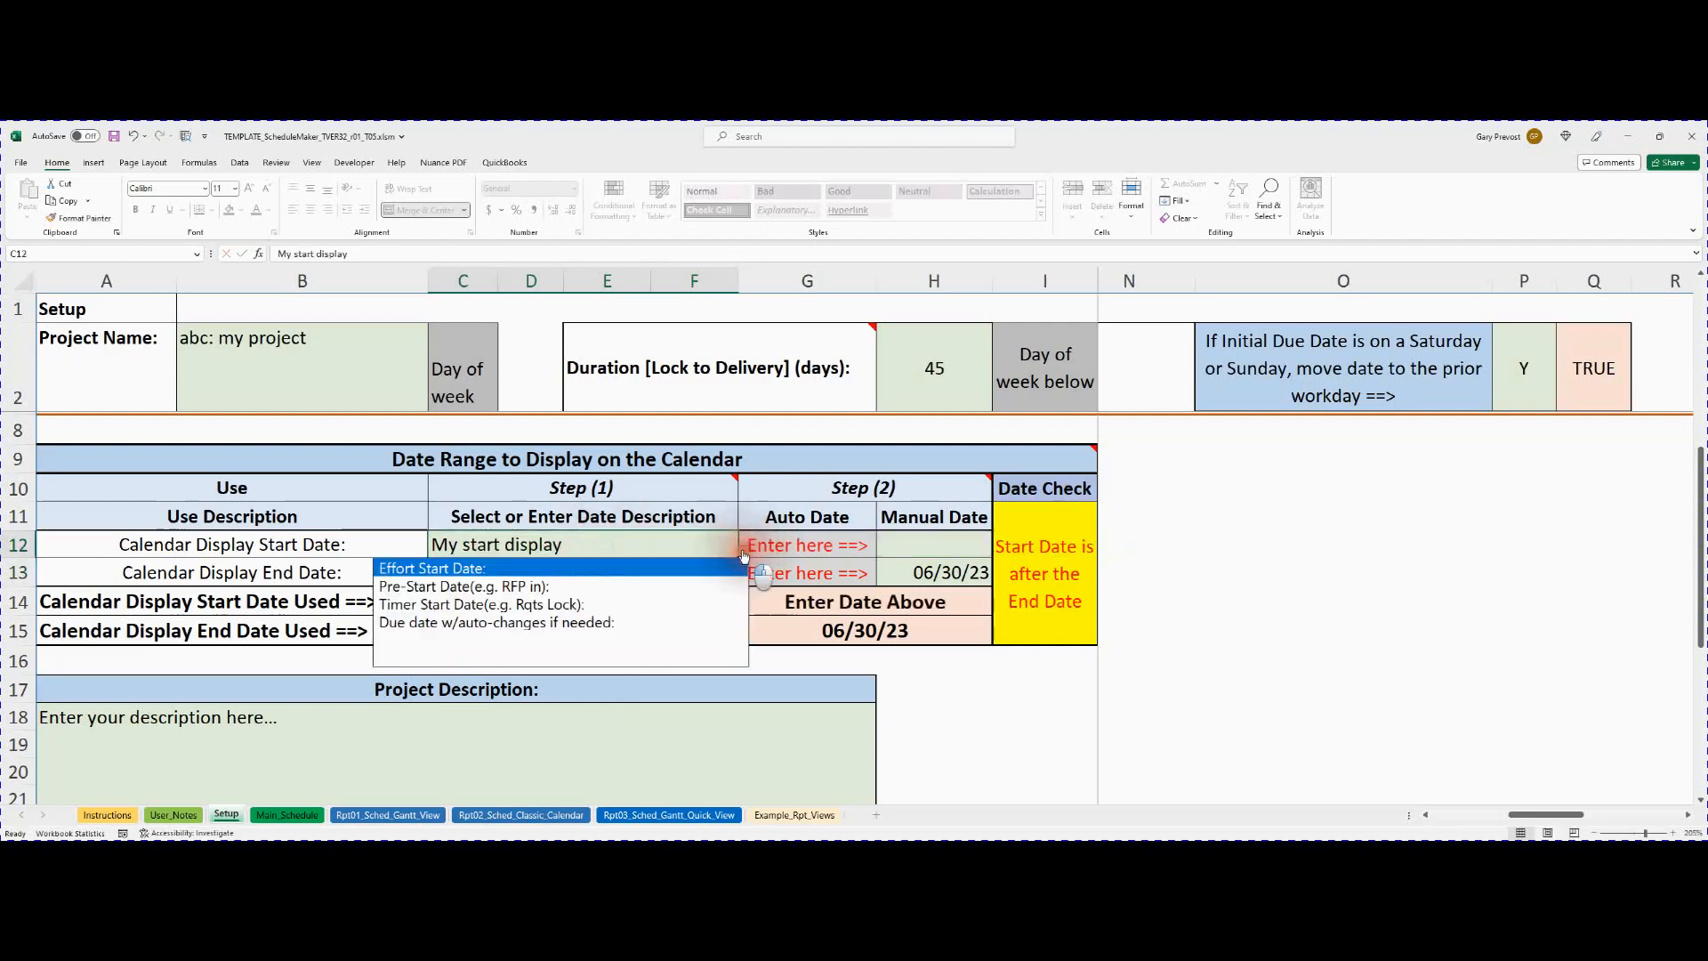
left_click(524, 568)
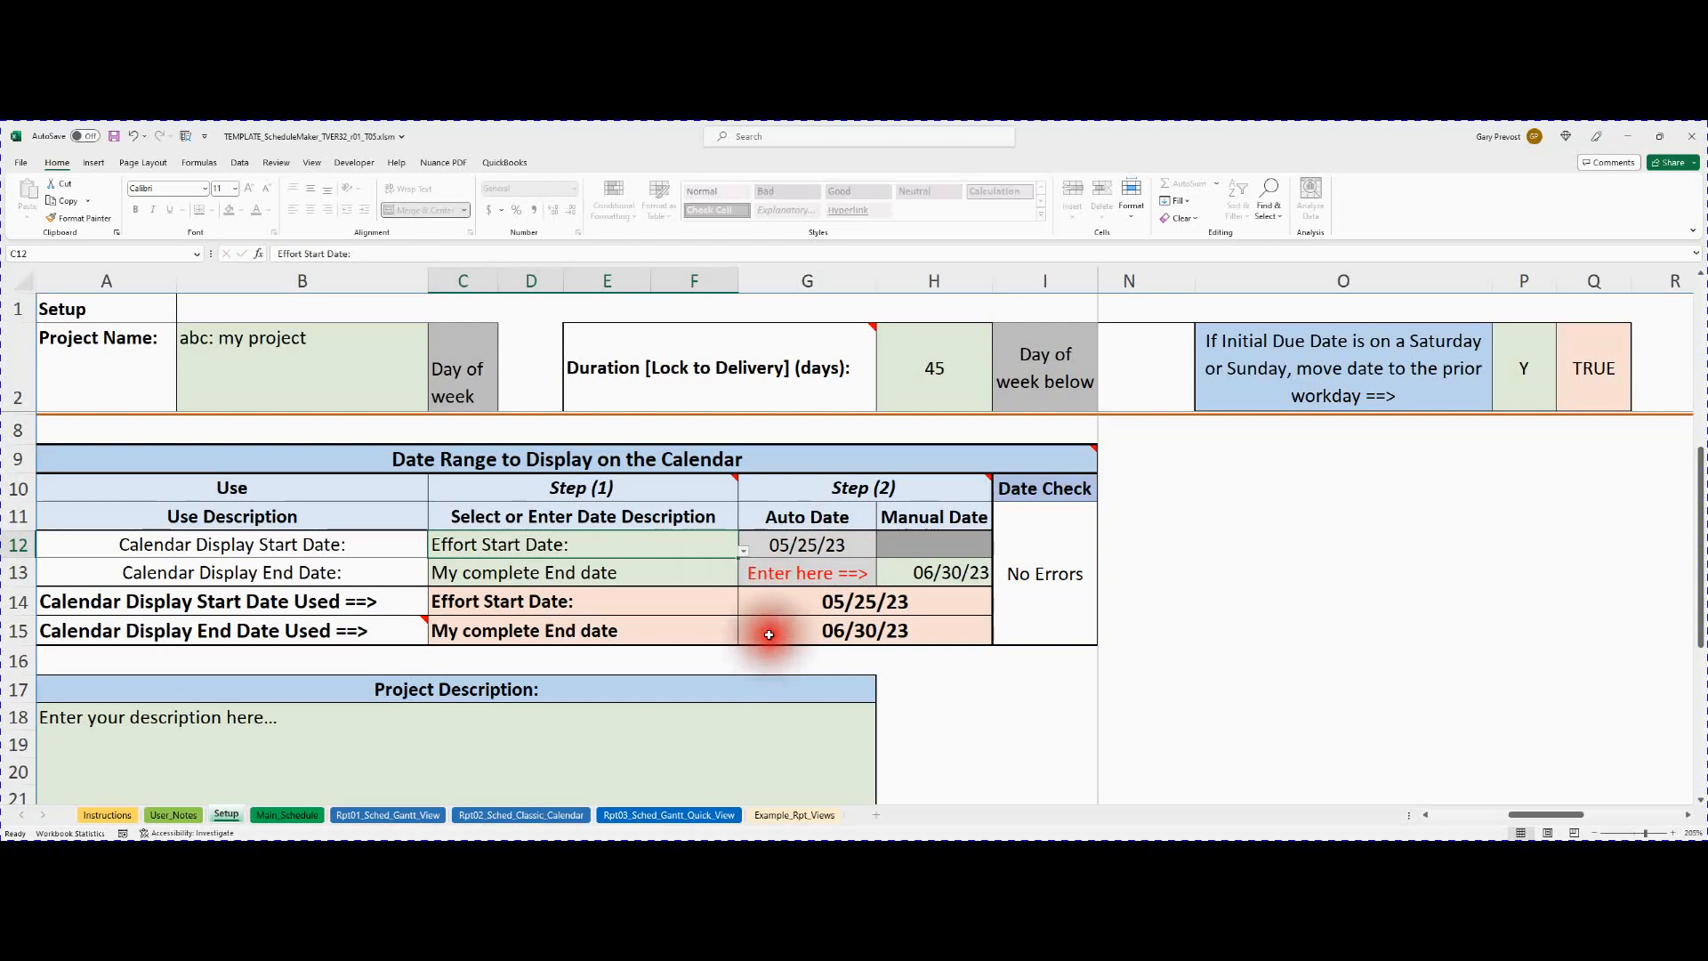
Check the due date with auto-changes and choose "Due date w/auto-changes if needed" as the Calendar Display End Date description.
left_click(781, 631)
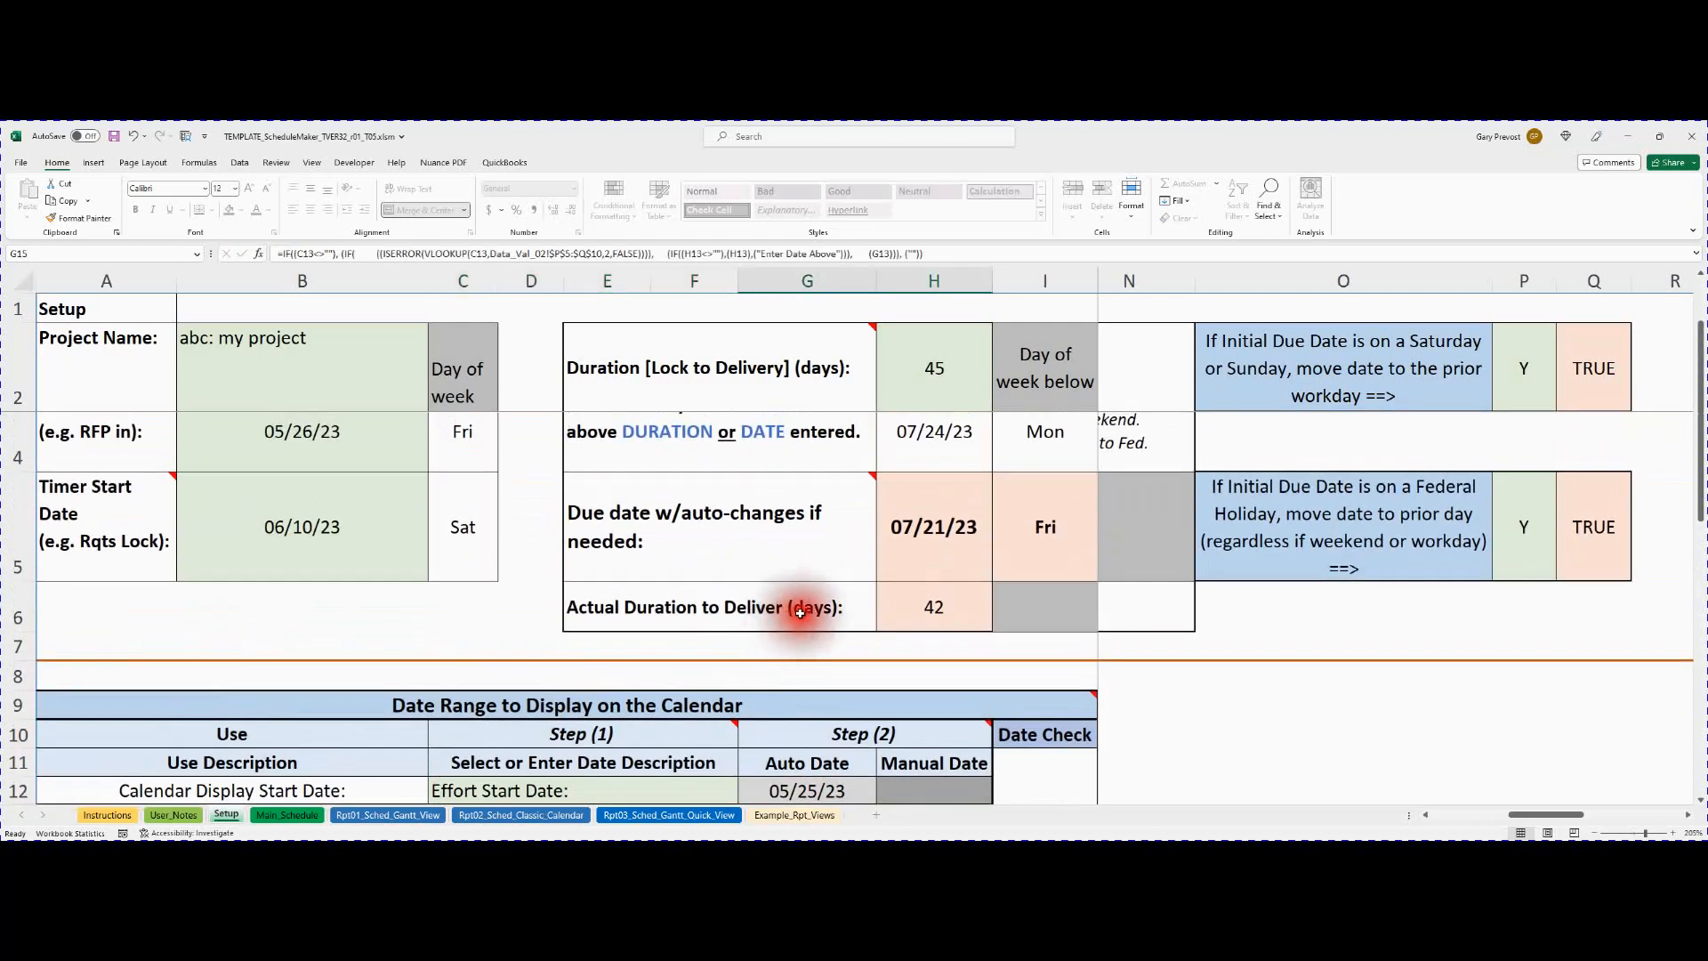
scroll(802, 619, "up", 1)
mouse_move(791, 627)
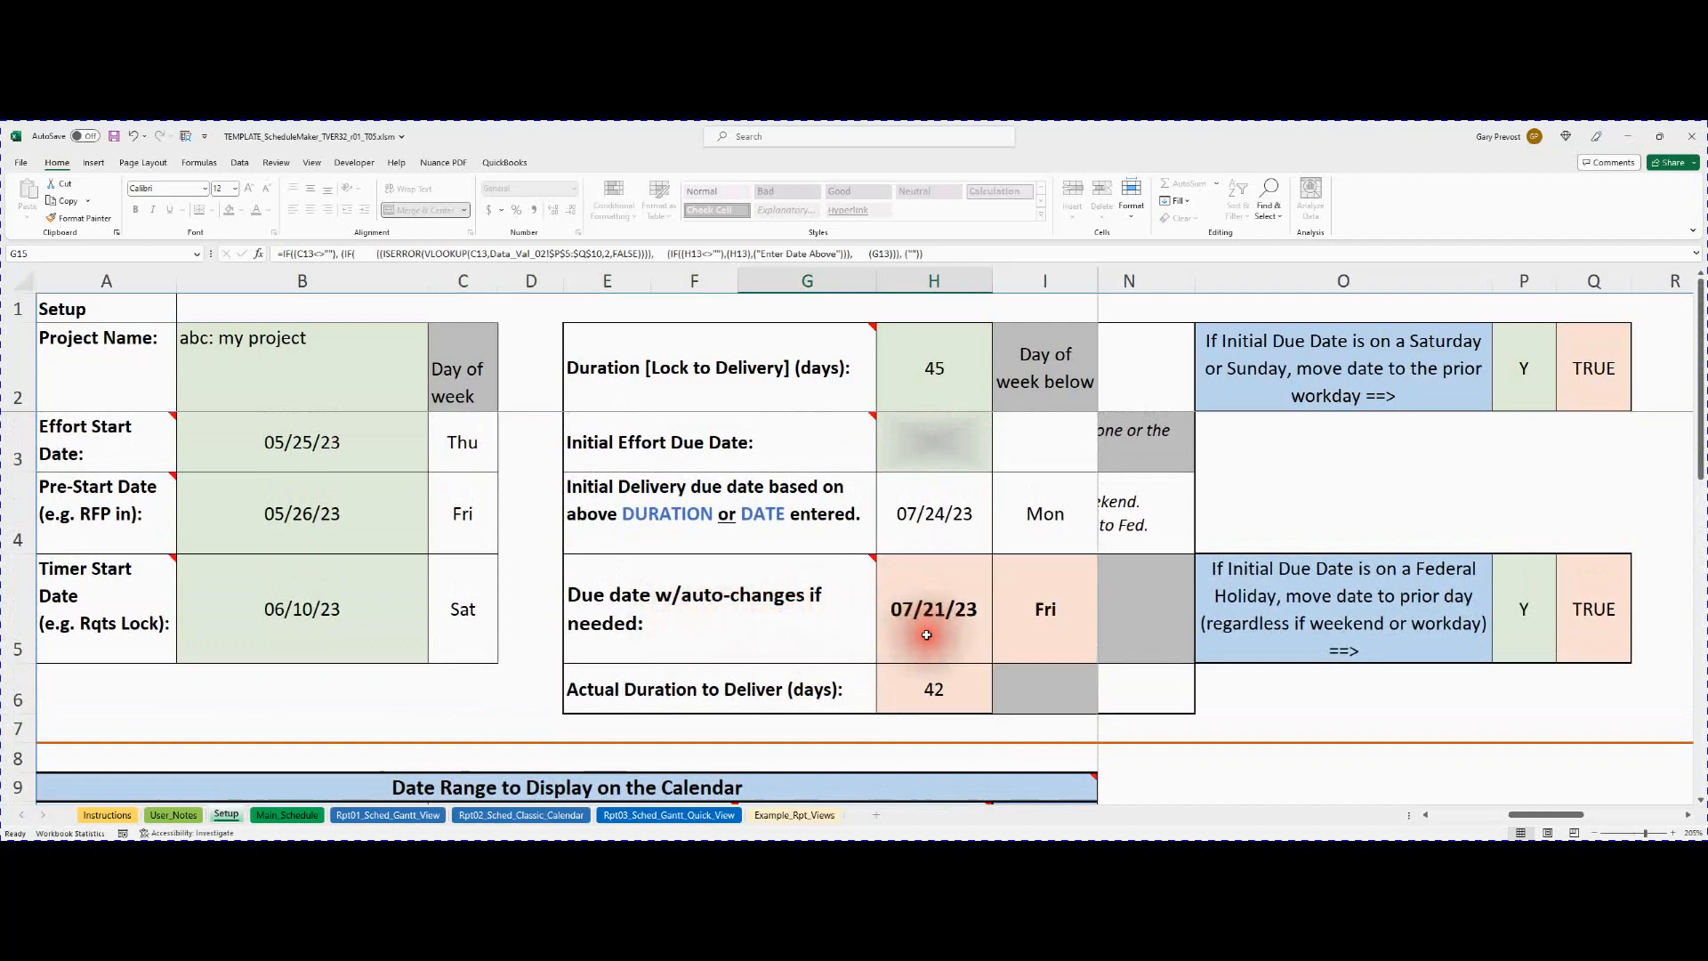
scroll(900, 633, "down", 1)
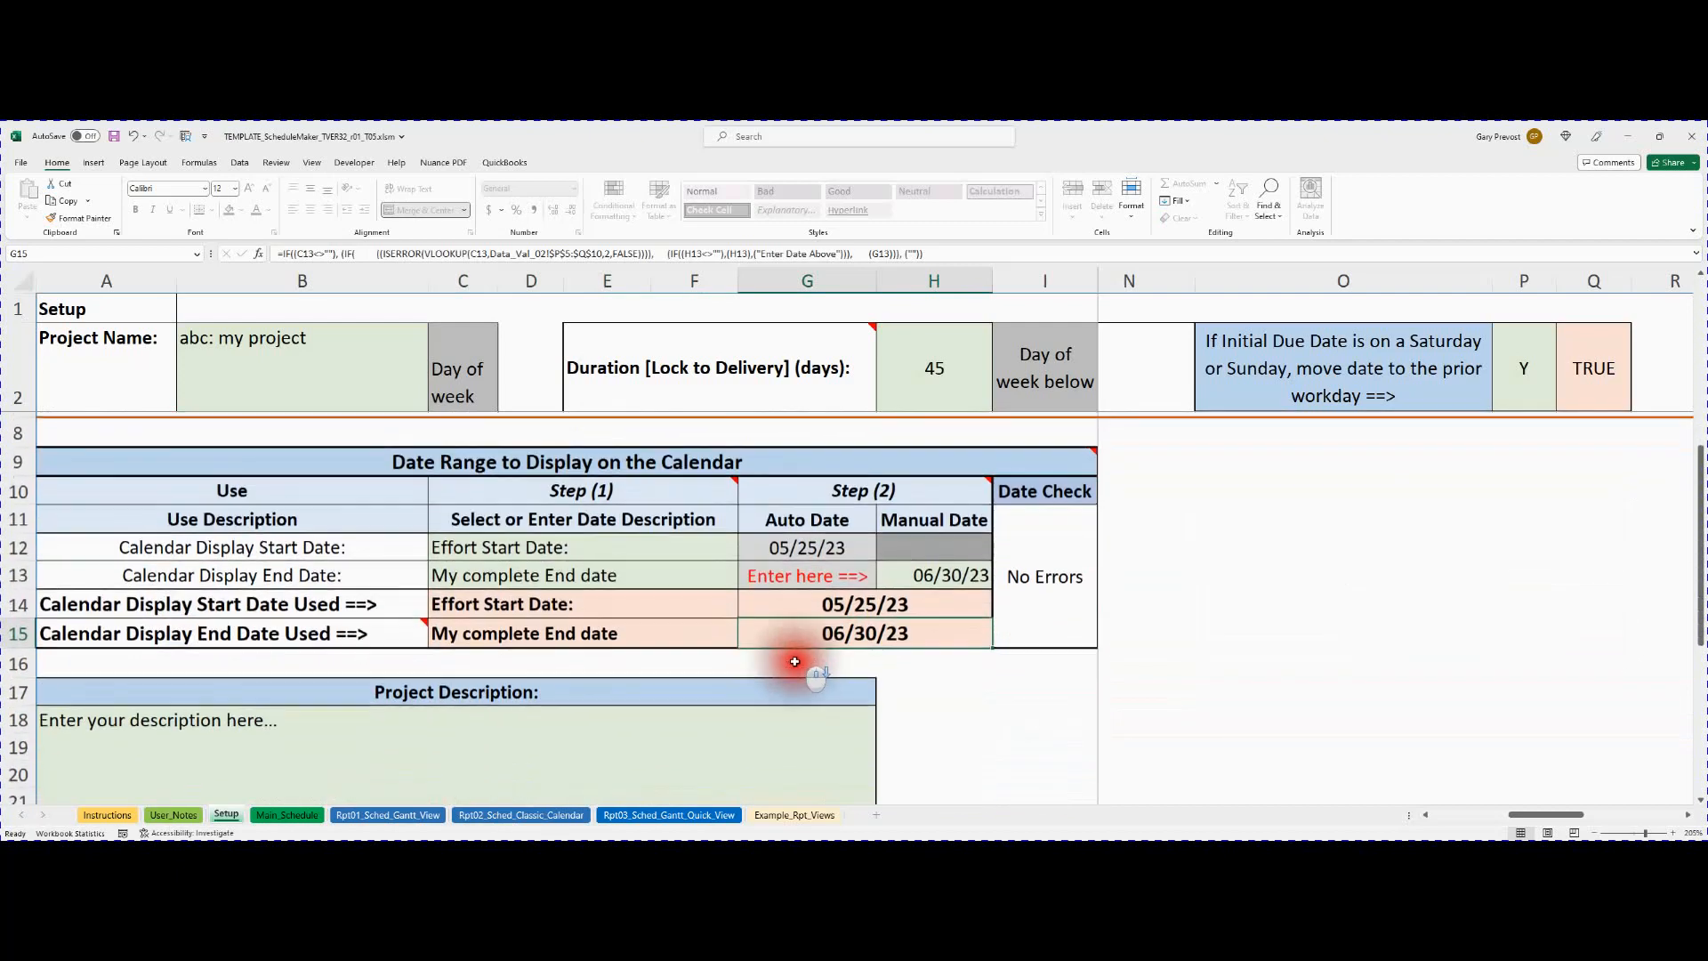
left_click(697, 576)
left_click(746, 584)
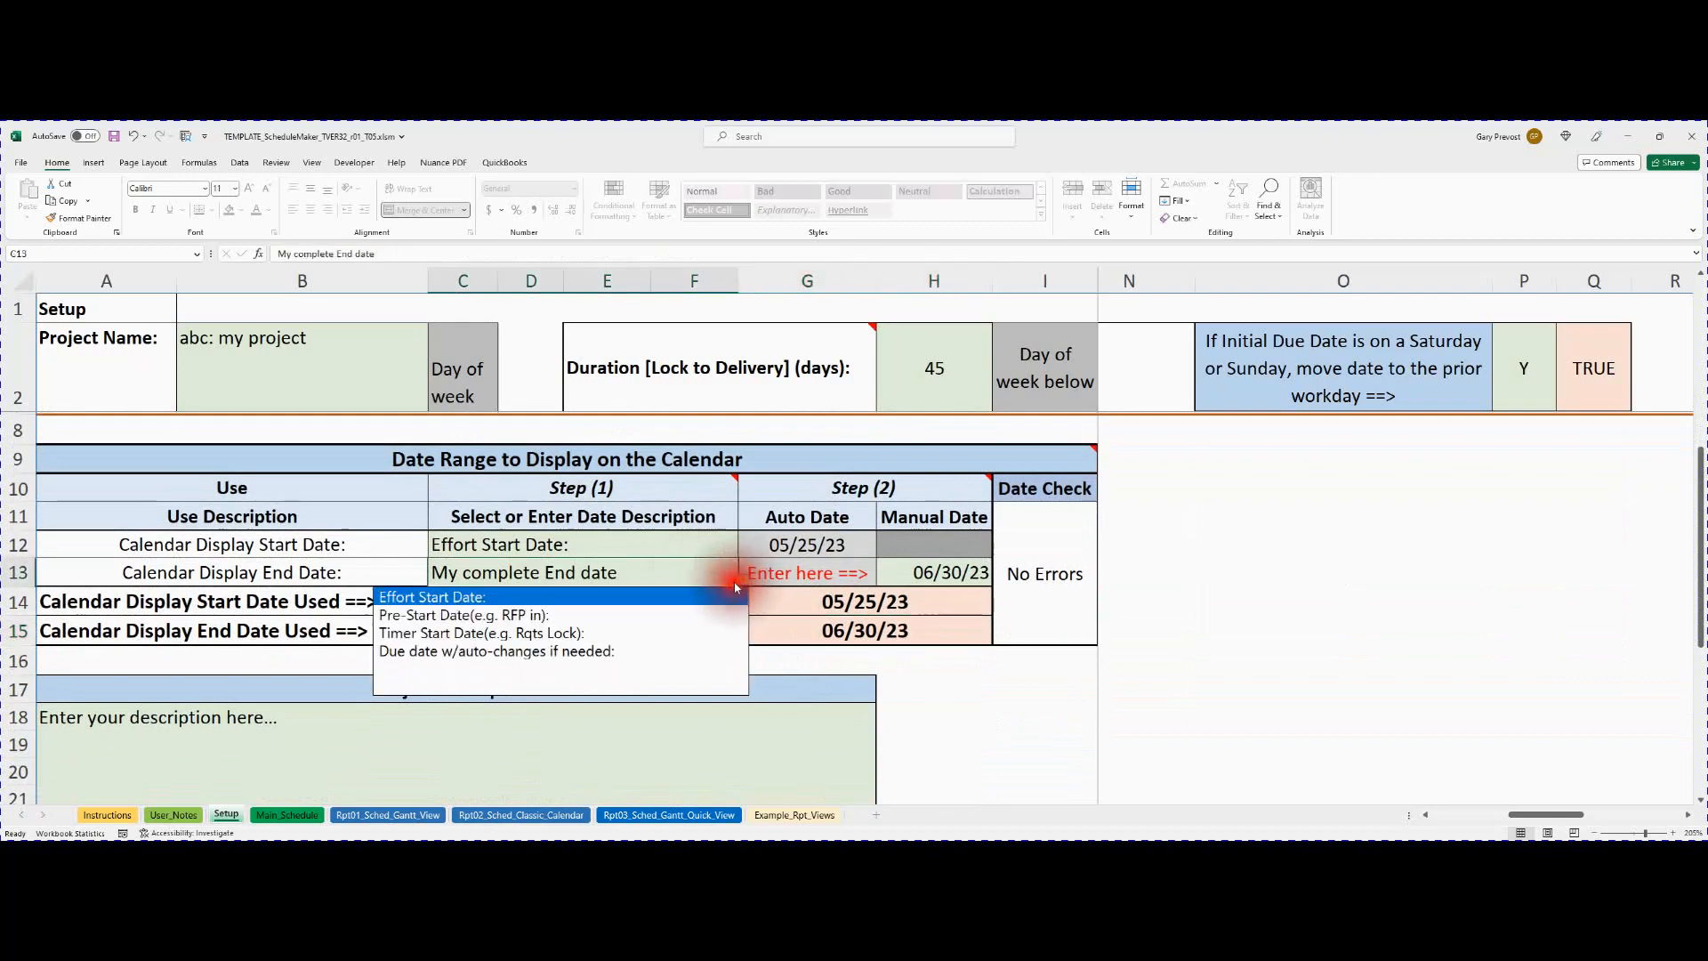
key("Escape")
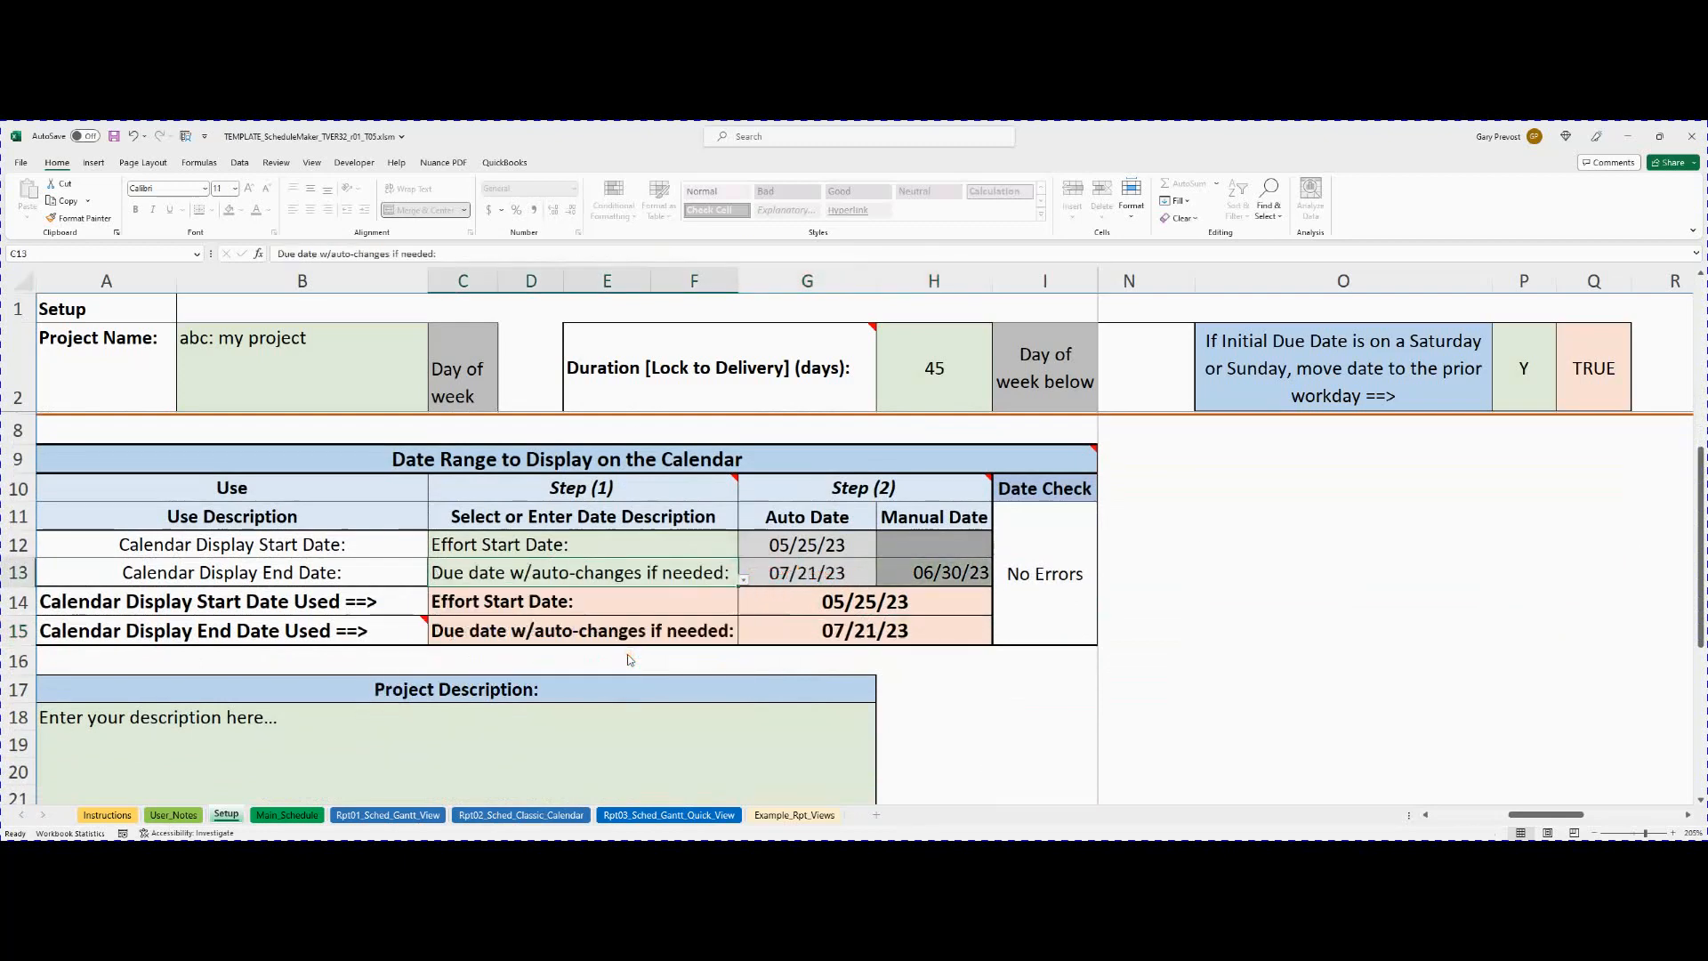
Check the calendar display start and end dates used and the Project Description box.
left_click_drag(690, 598, 799, 623)
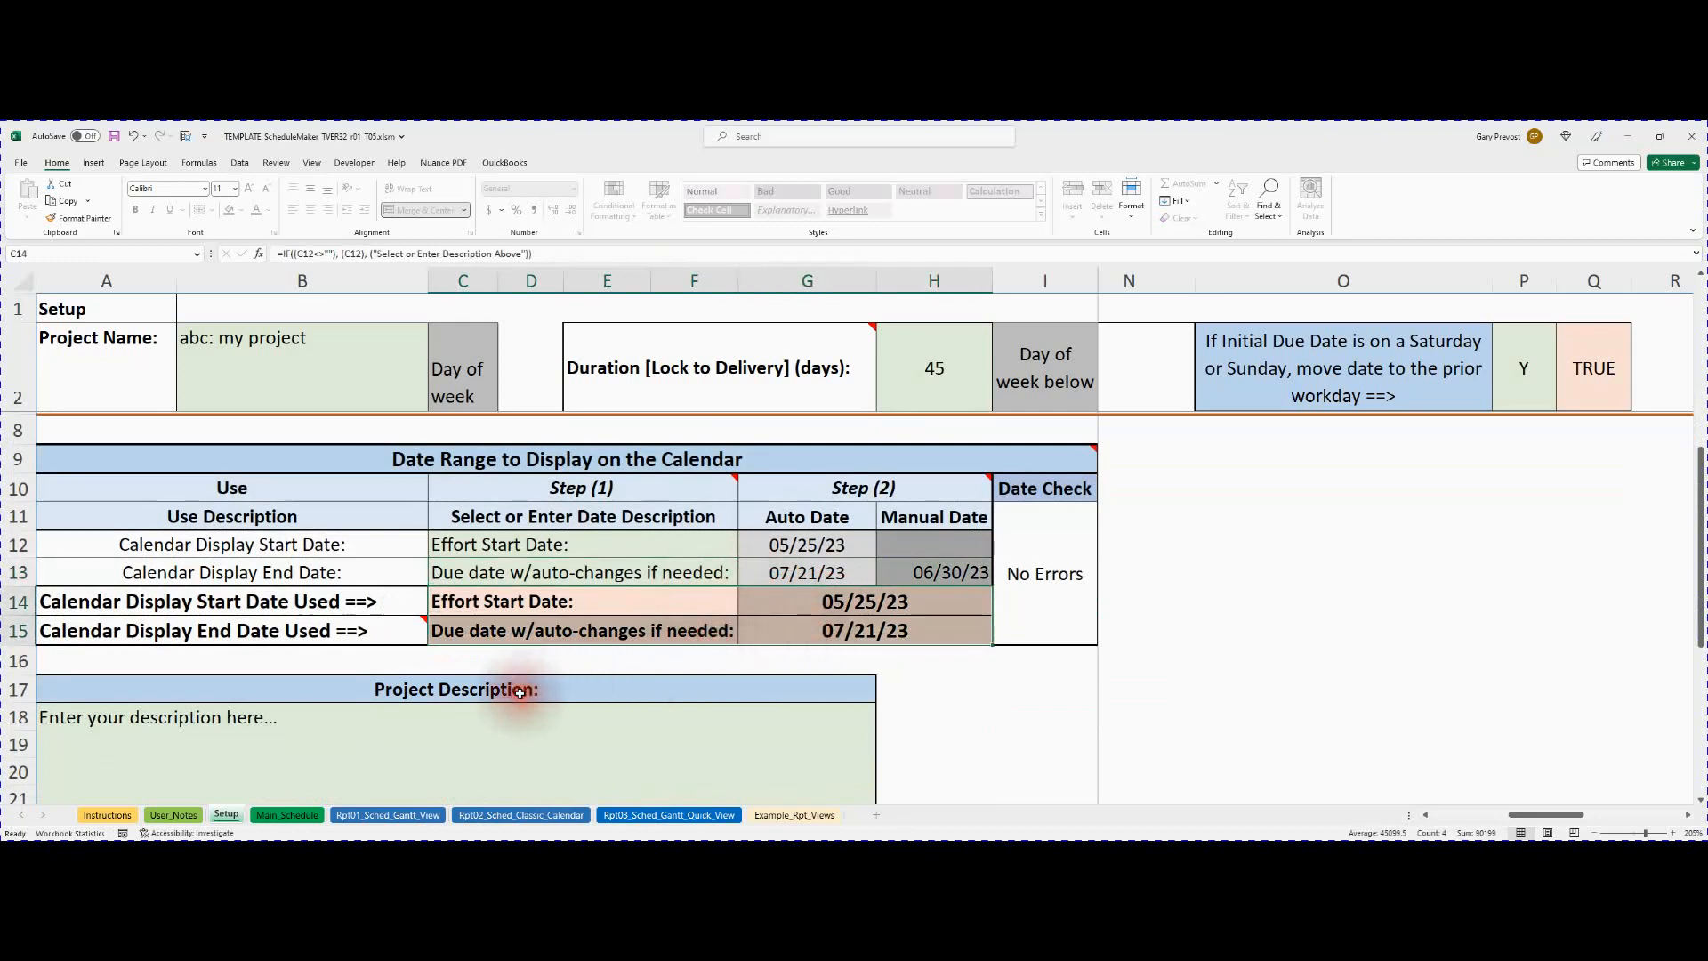
left_click(459, 739)
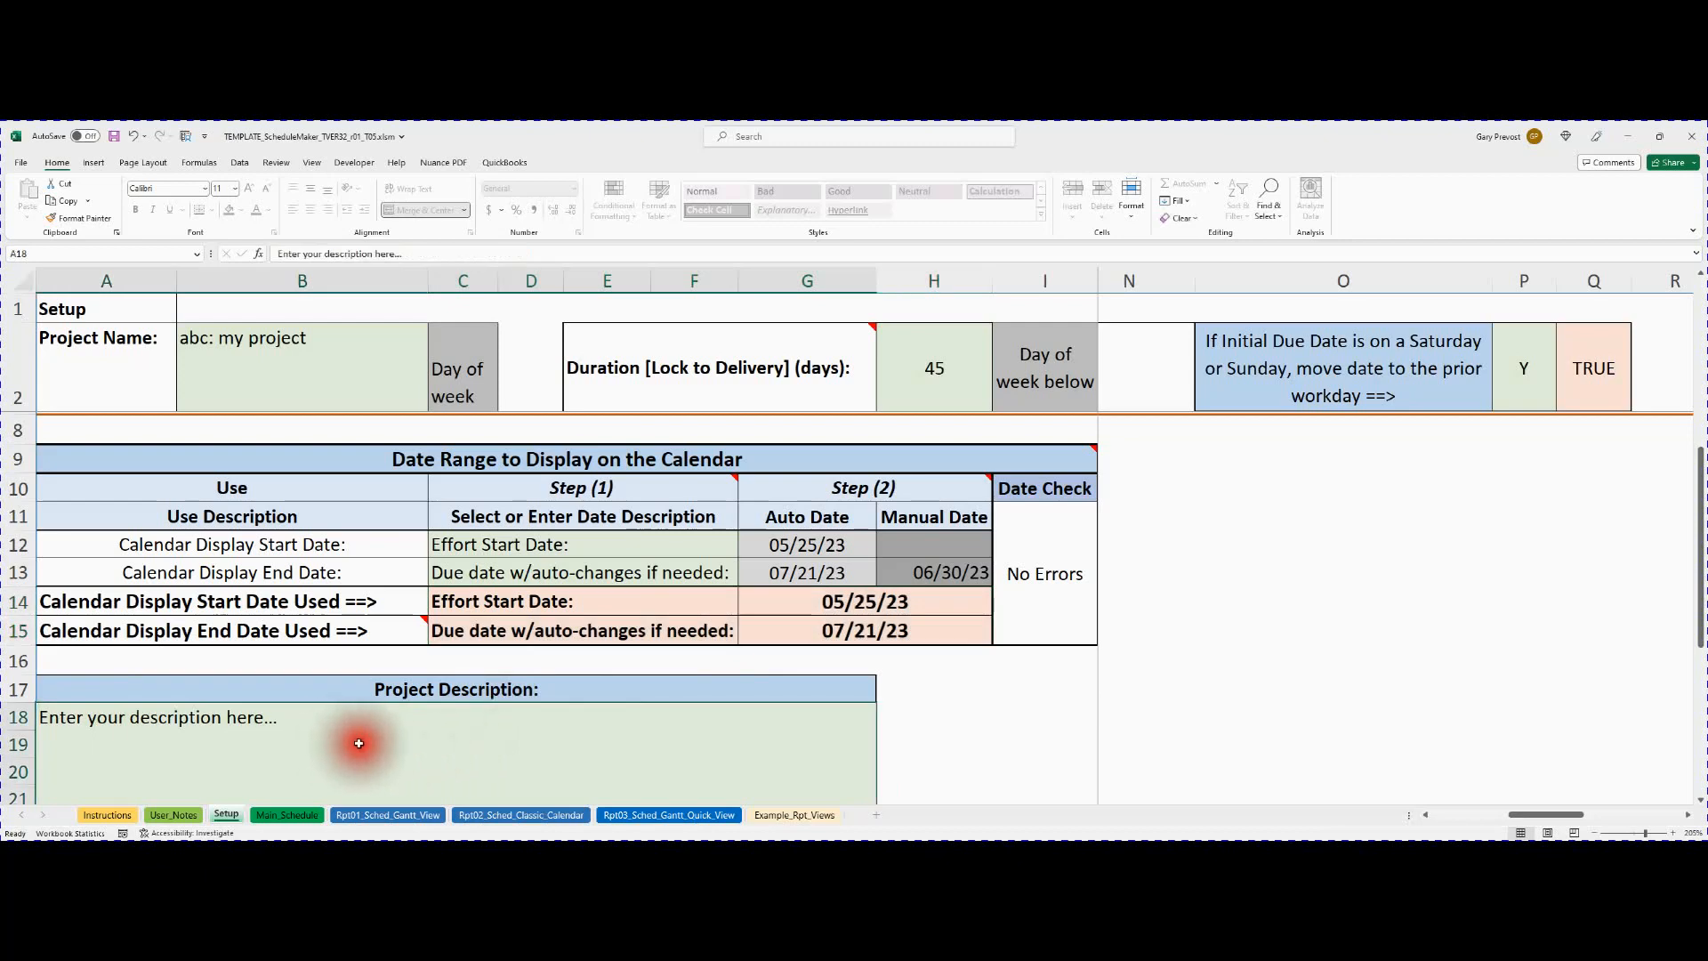
scroll(359, 743, "up", 5)
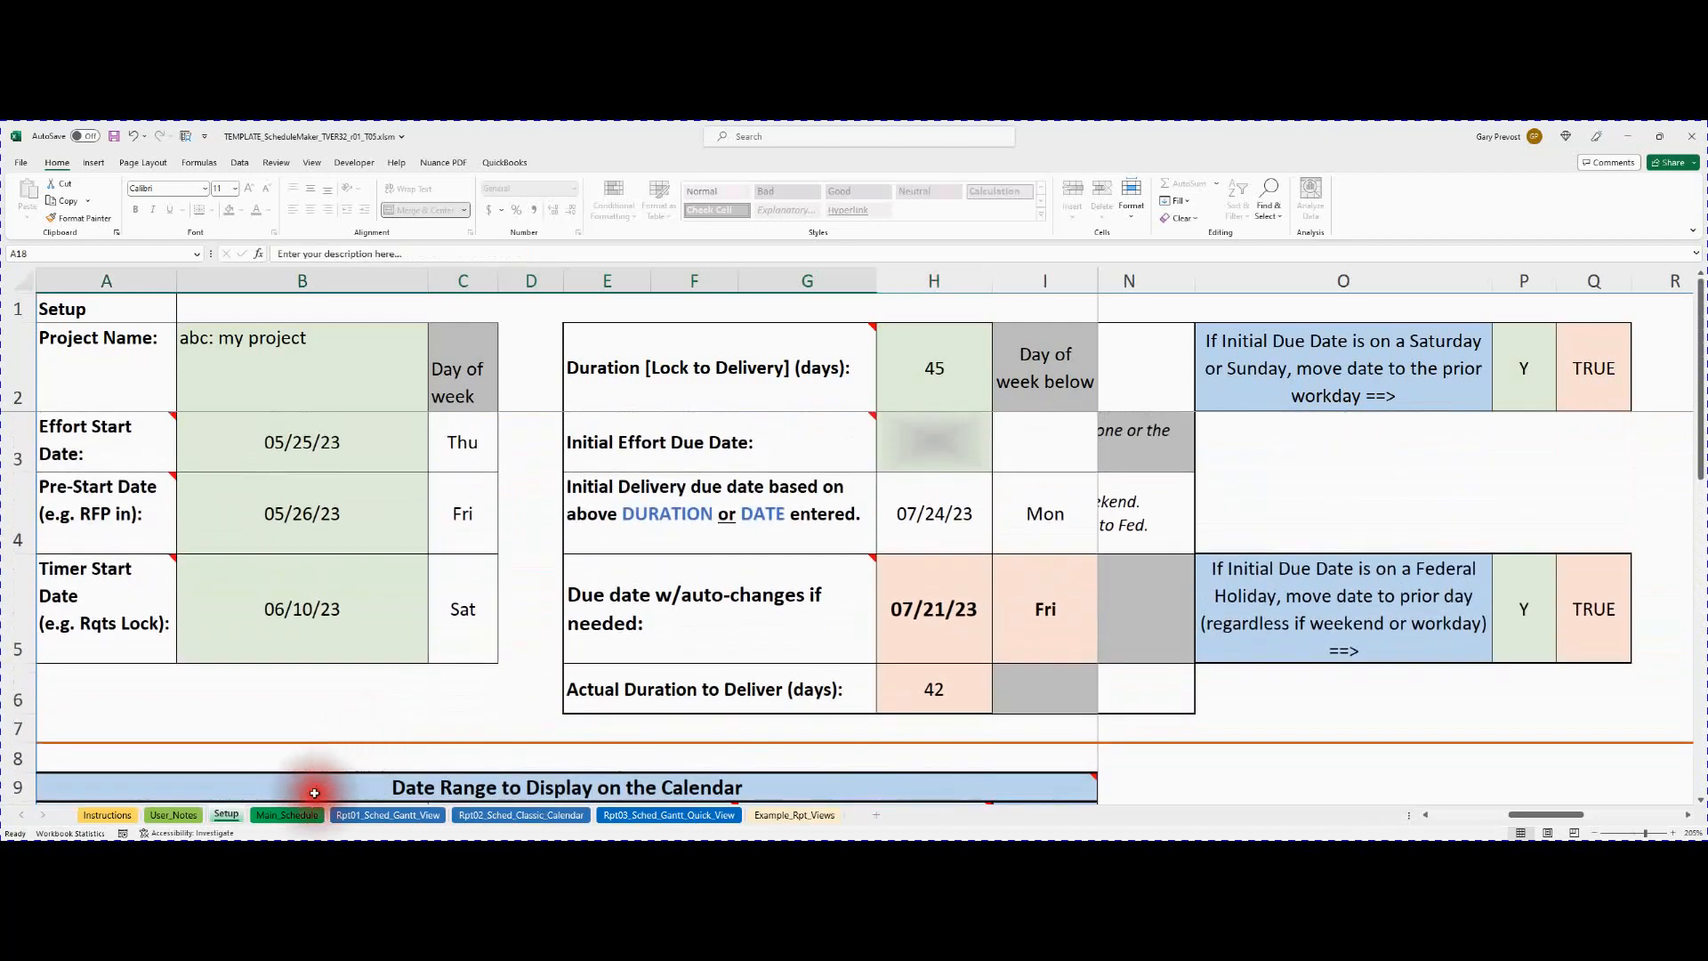
Switch to the Main_Schedule sheet and examine its project header block, User Date cell and User Notes box.
left_click(287, 815)
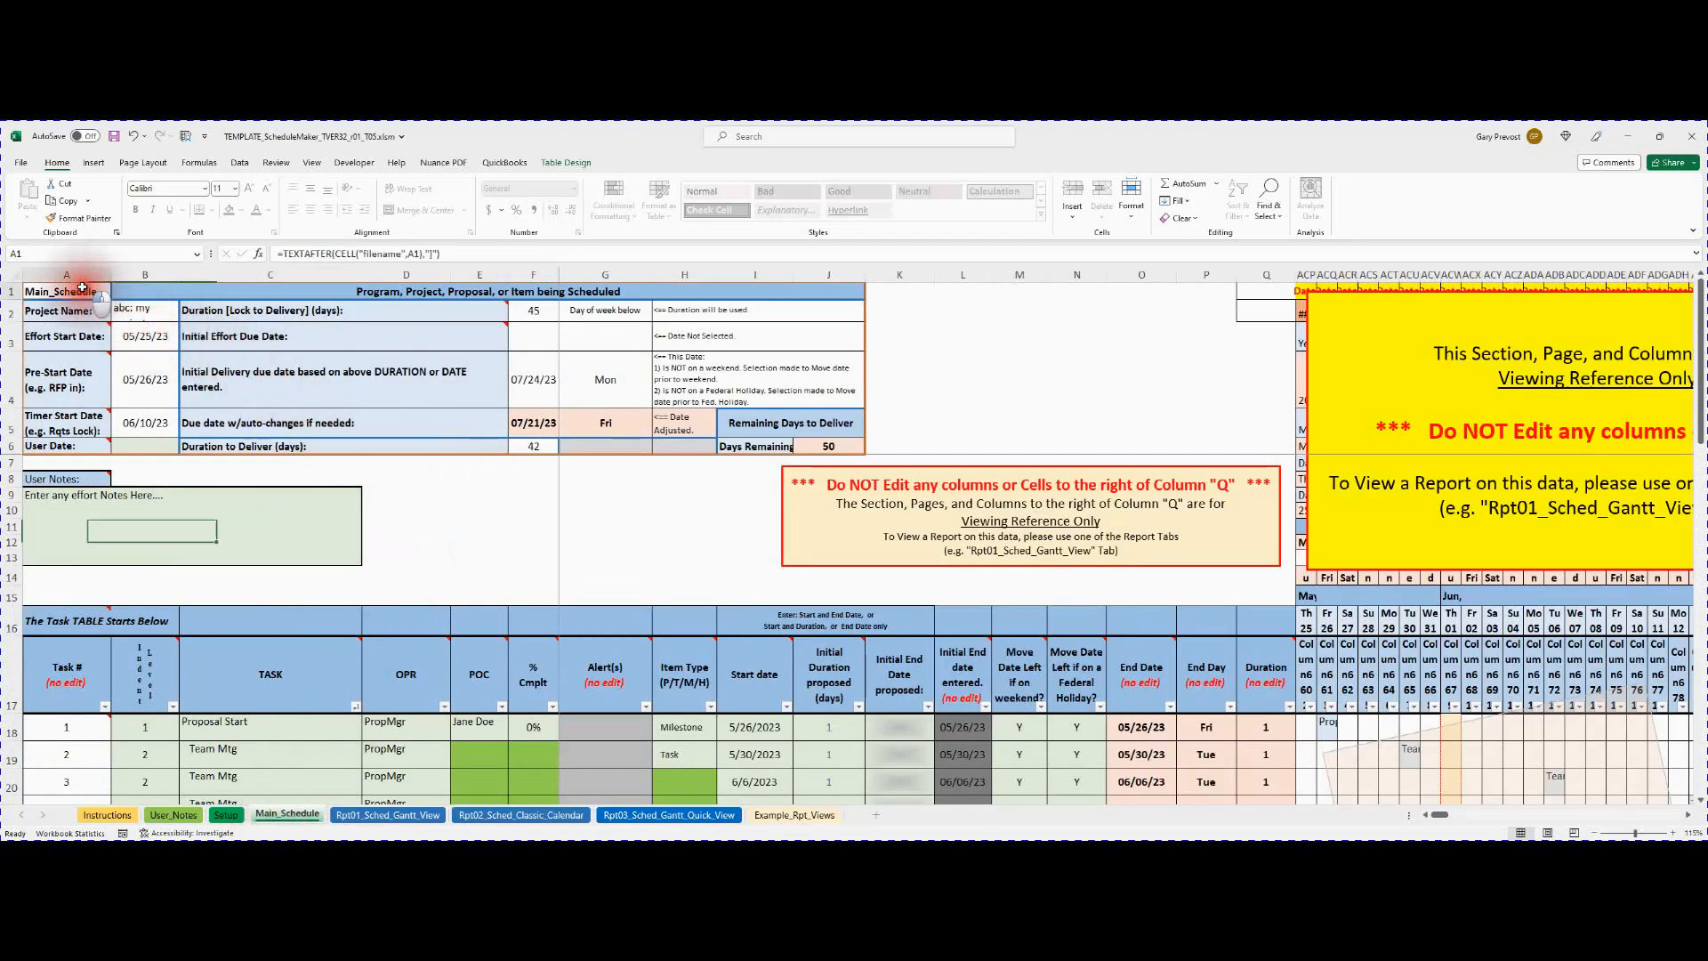
left_click_drag(40, 291, 552, 442)
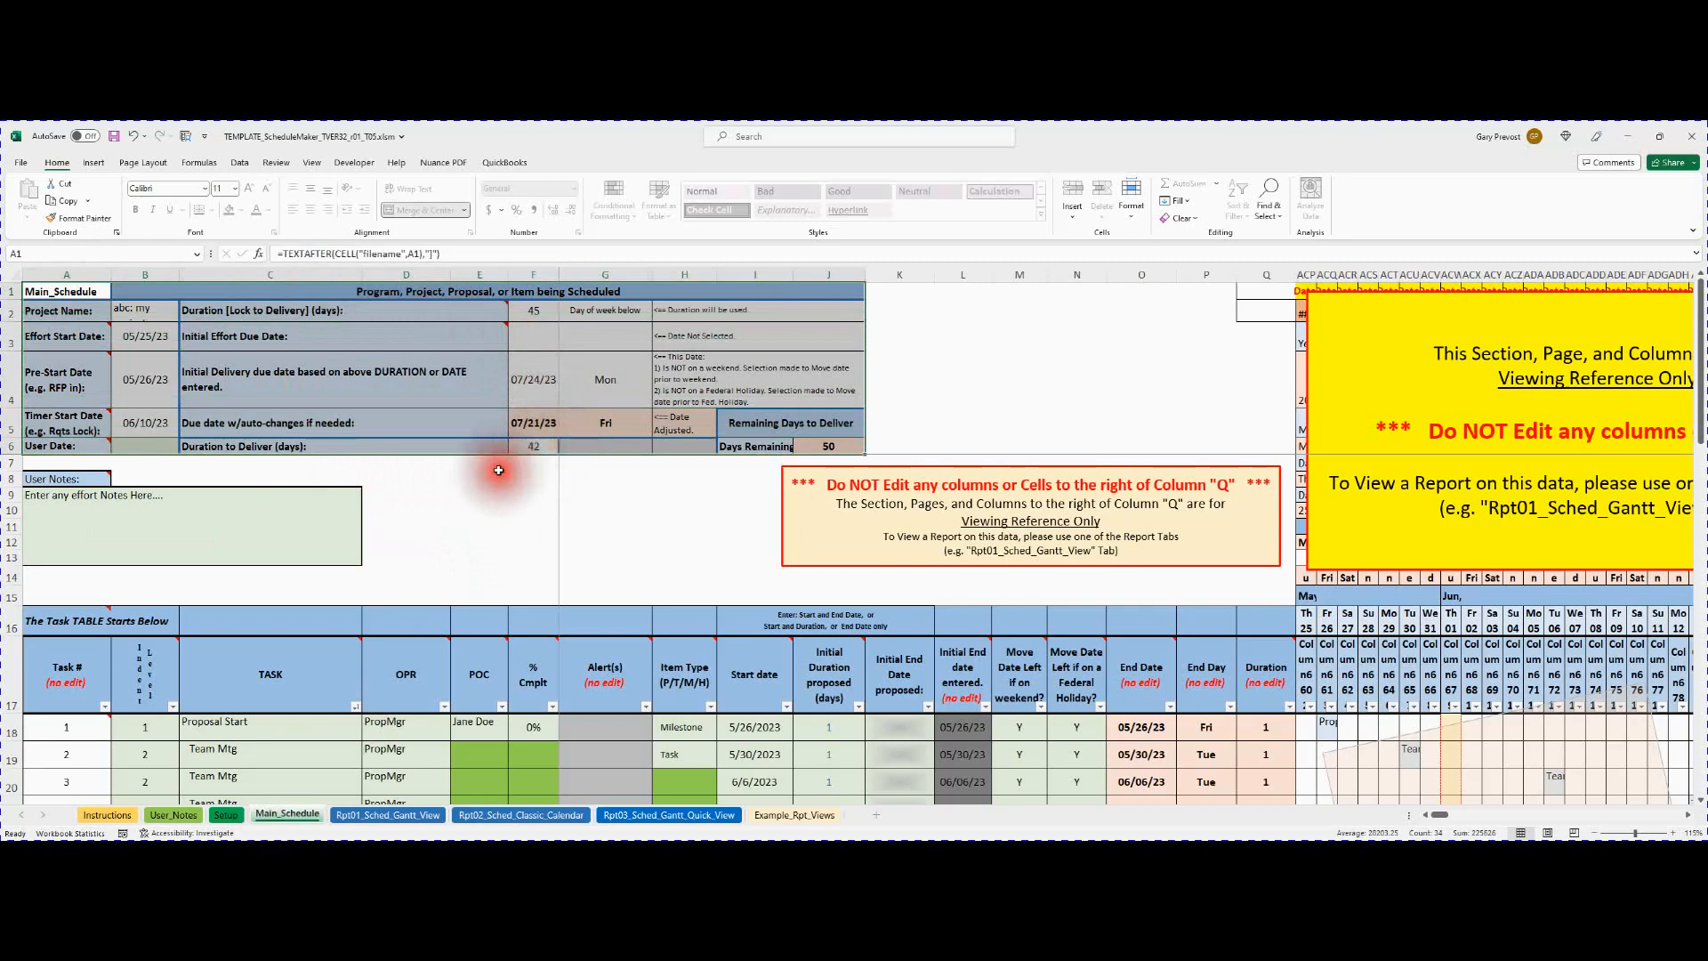
left_click(474, 484)
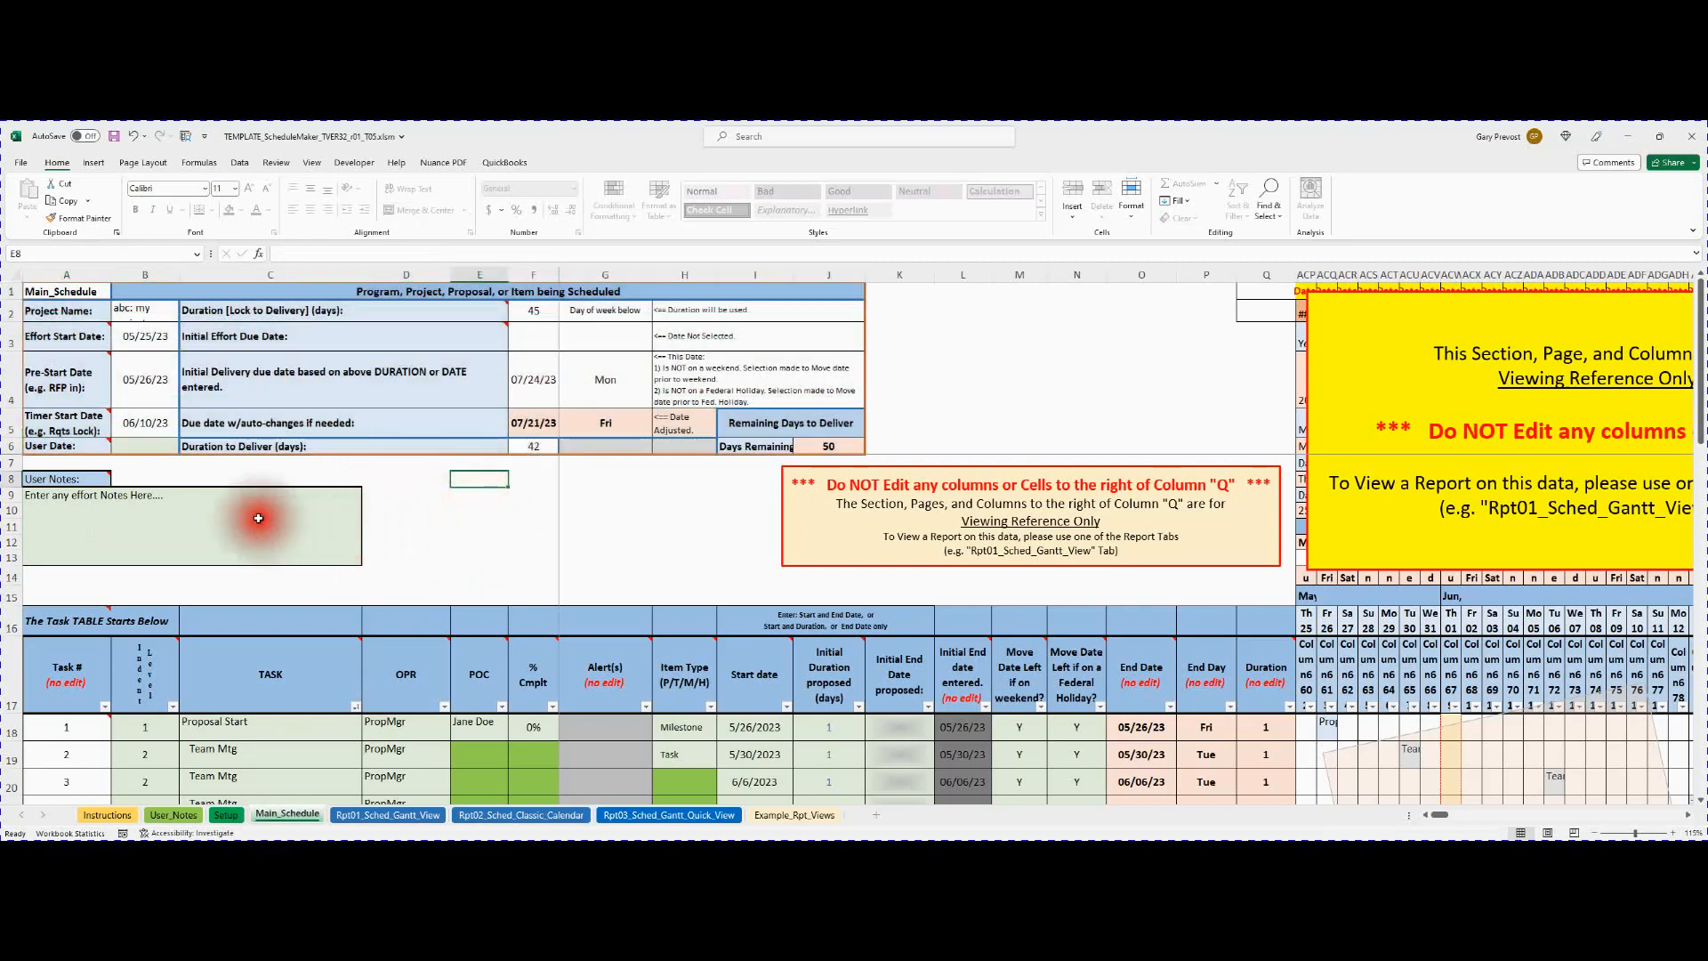
left_click(140, 443)
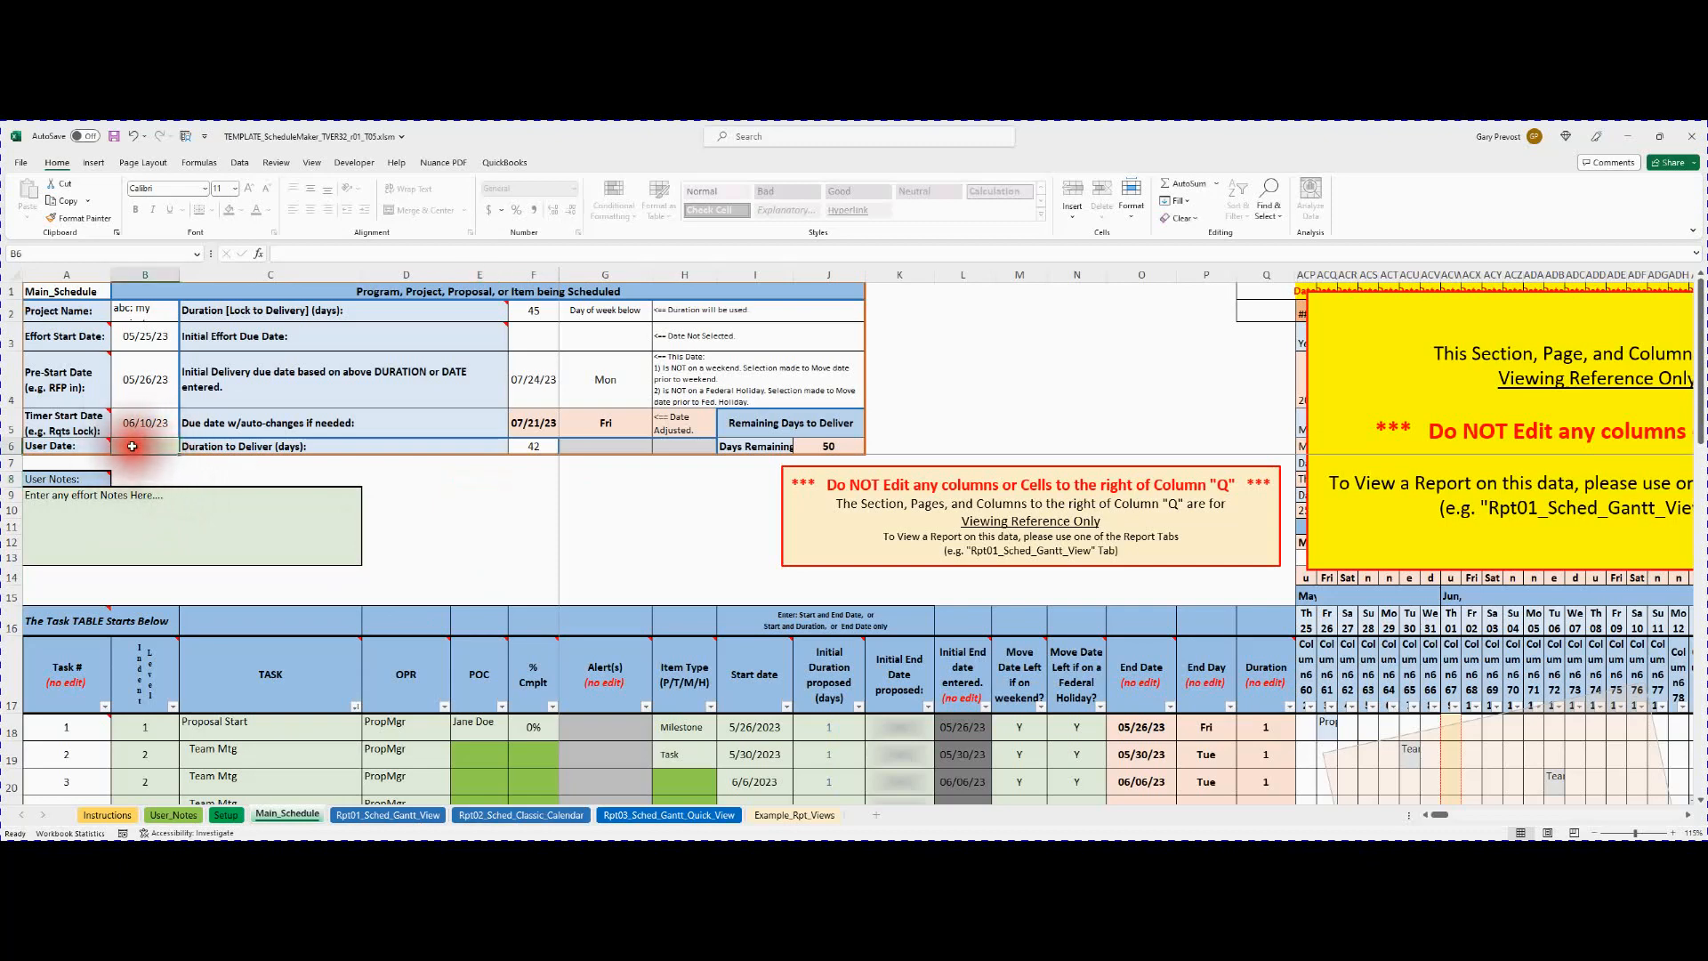
left_click(145, 503)
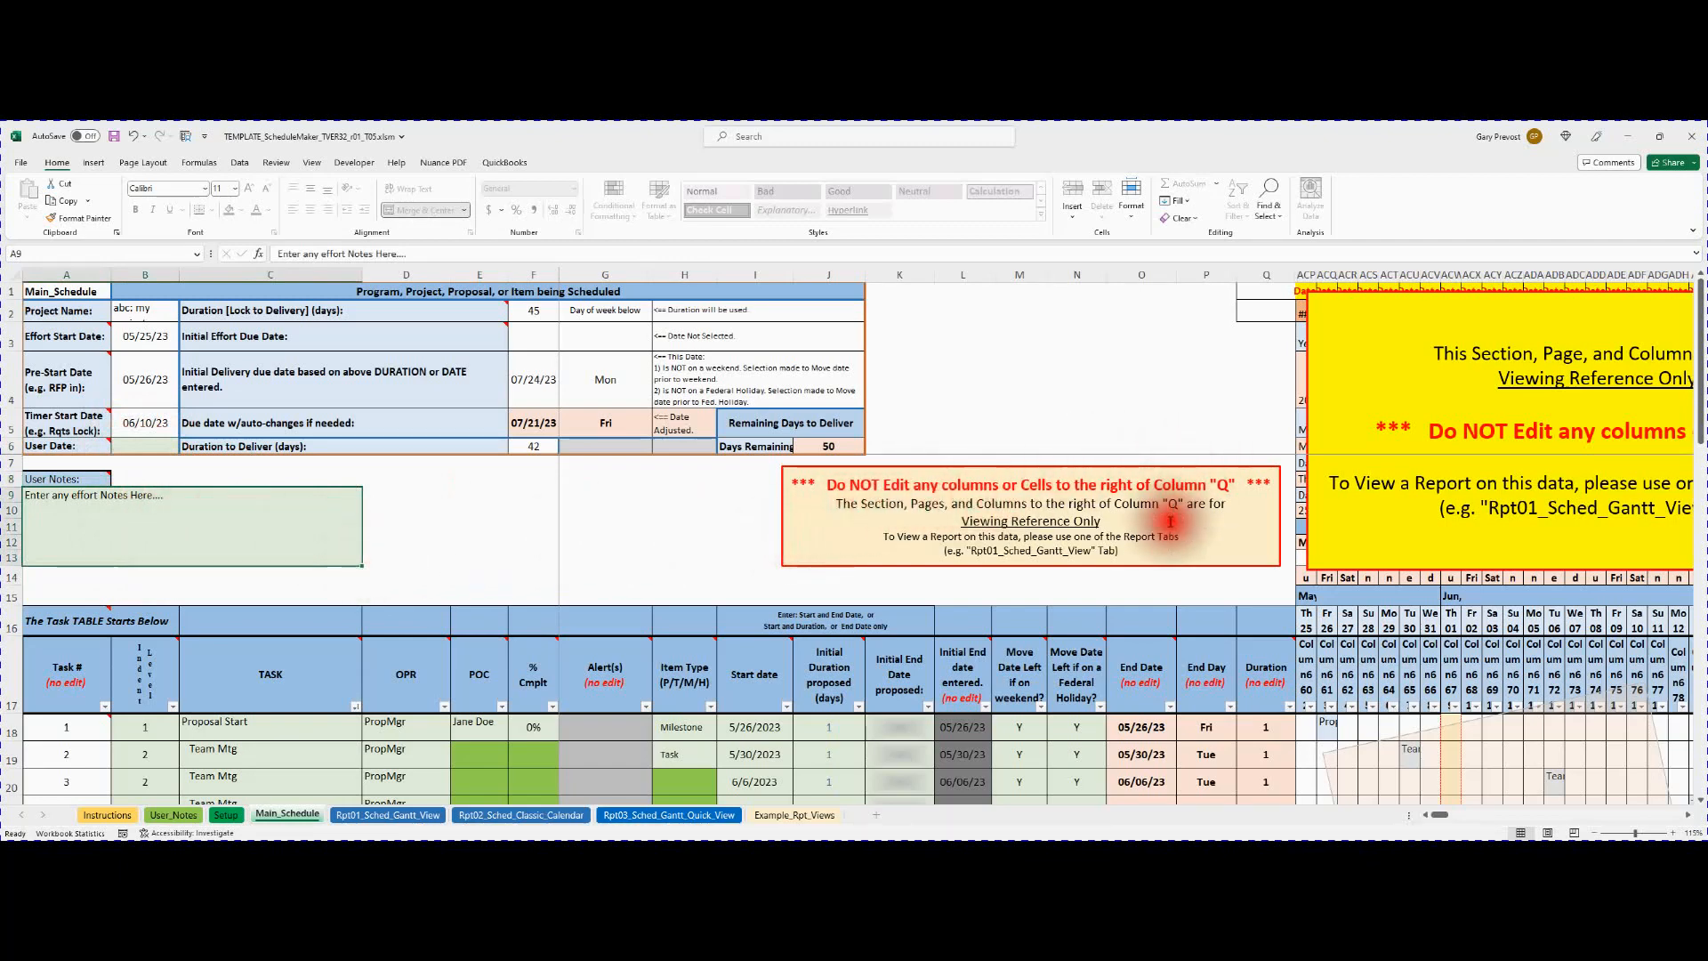
Examine the task table on the Main_Schedule sheet, from its title and column headings down through the listed task rows.
scroll(605, 542, "down", 3)
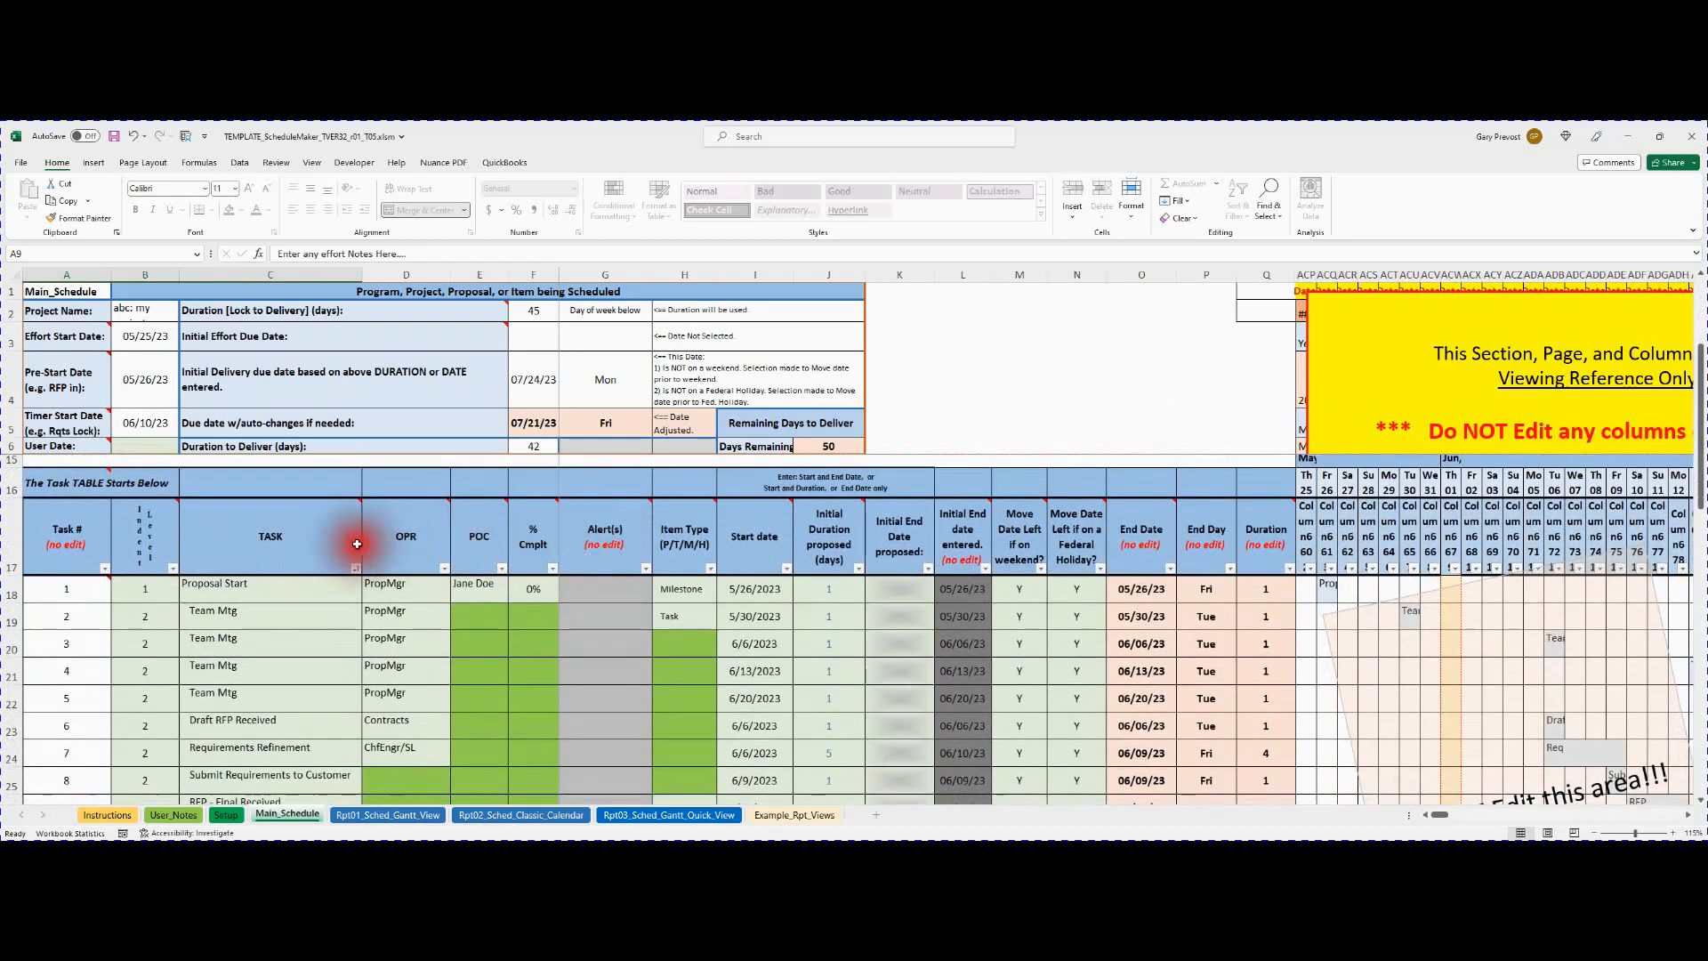
left_click_drag(36, 481, 969, 747)
left_click(797, 592)
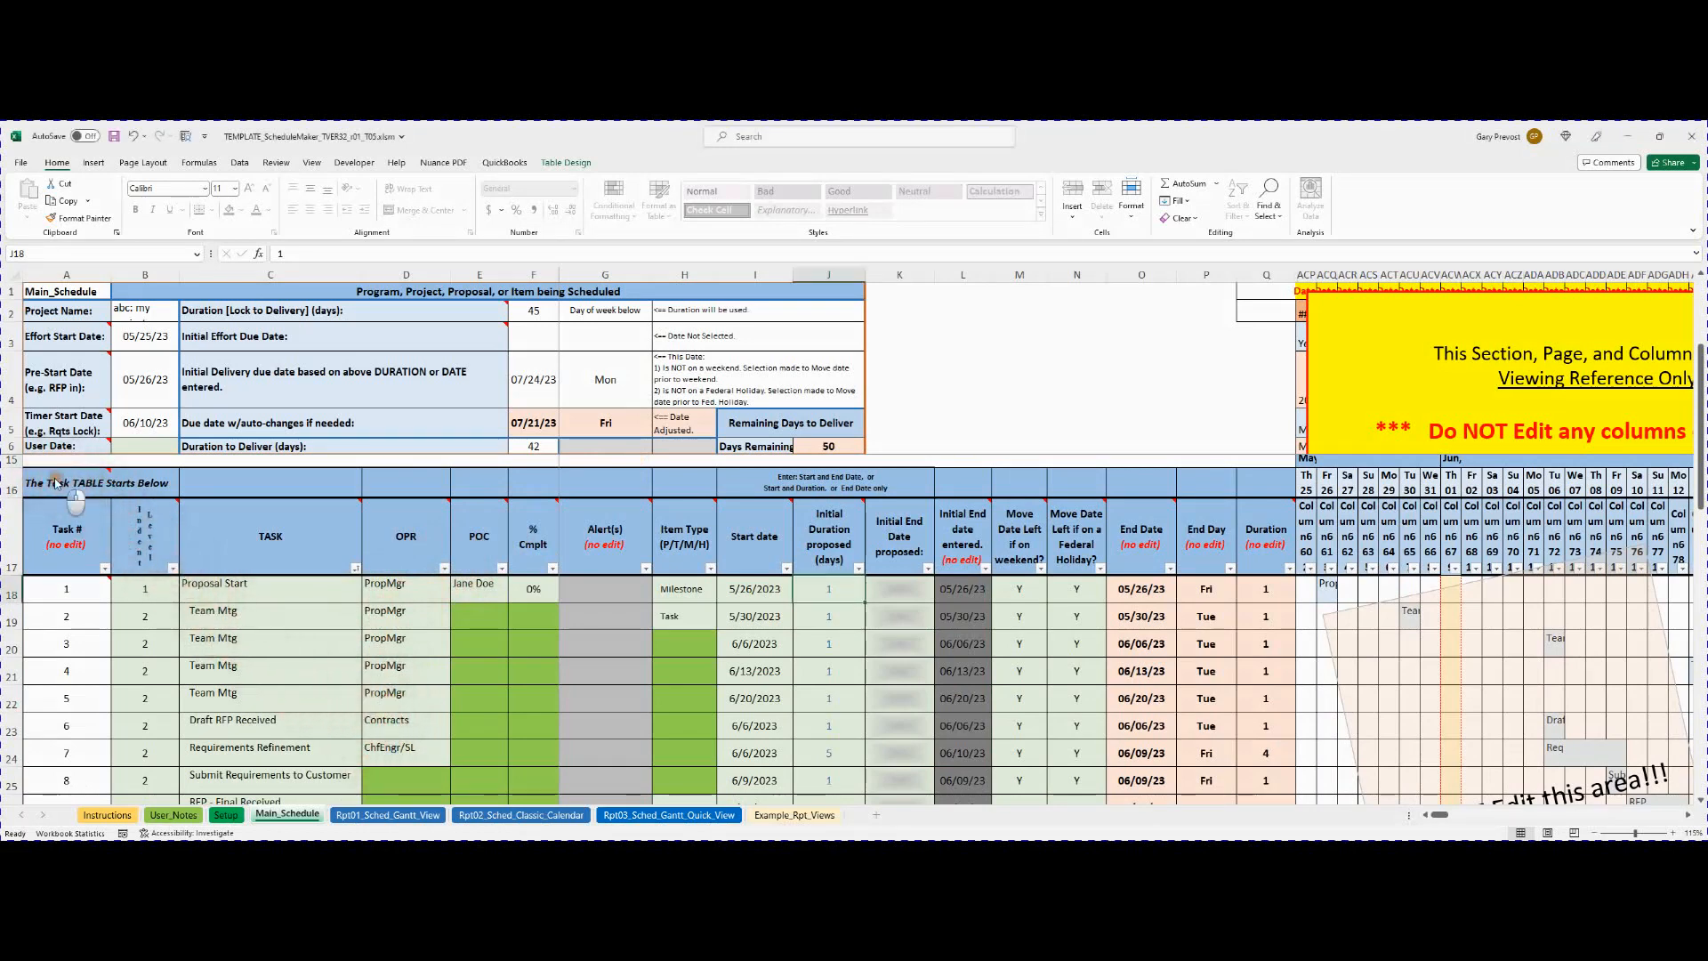
mouse_move(55, 483)
left_click_drag(55, 483, 277, 505)
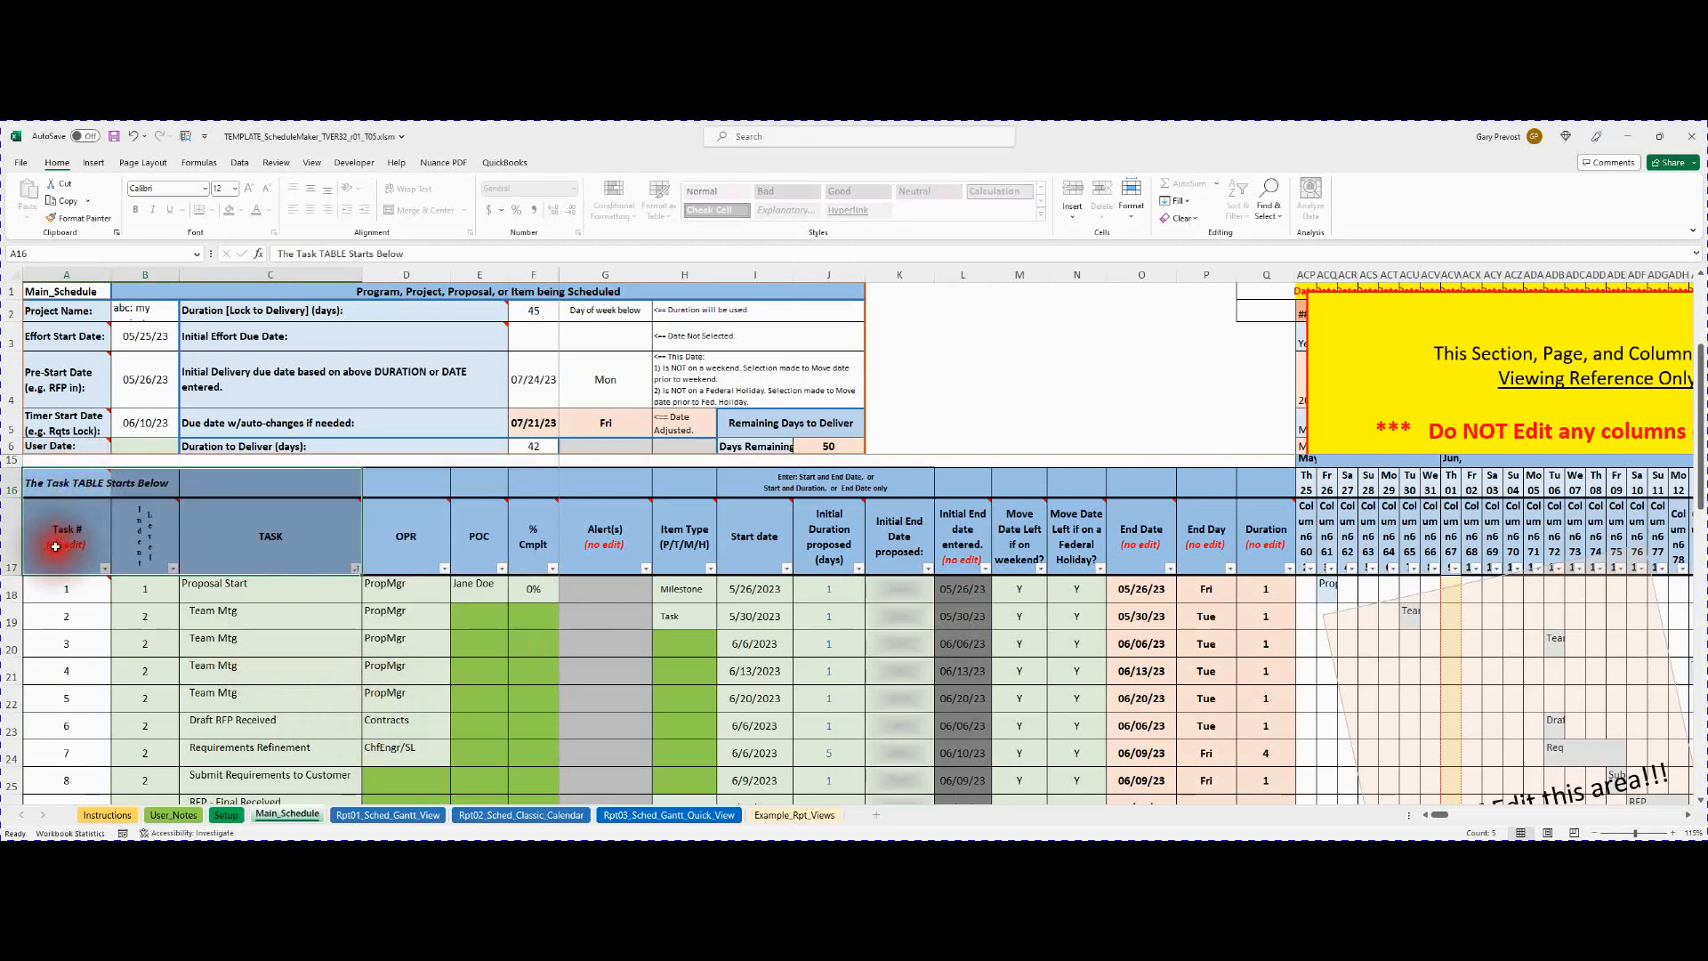
left_click_drag(58, 537, 876, 633)
left_click(939, 382)
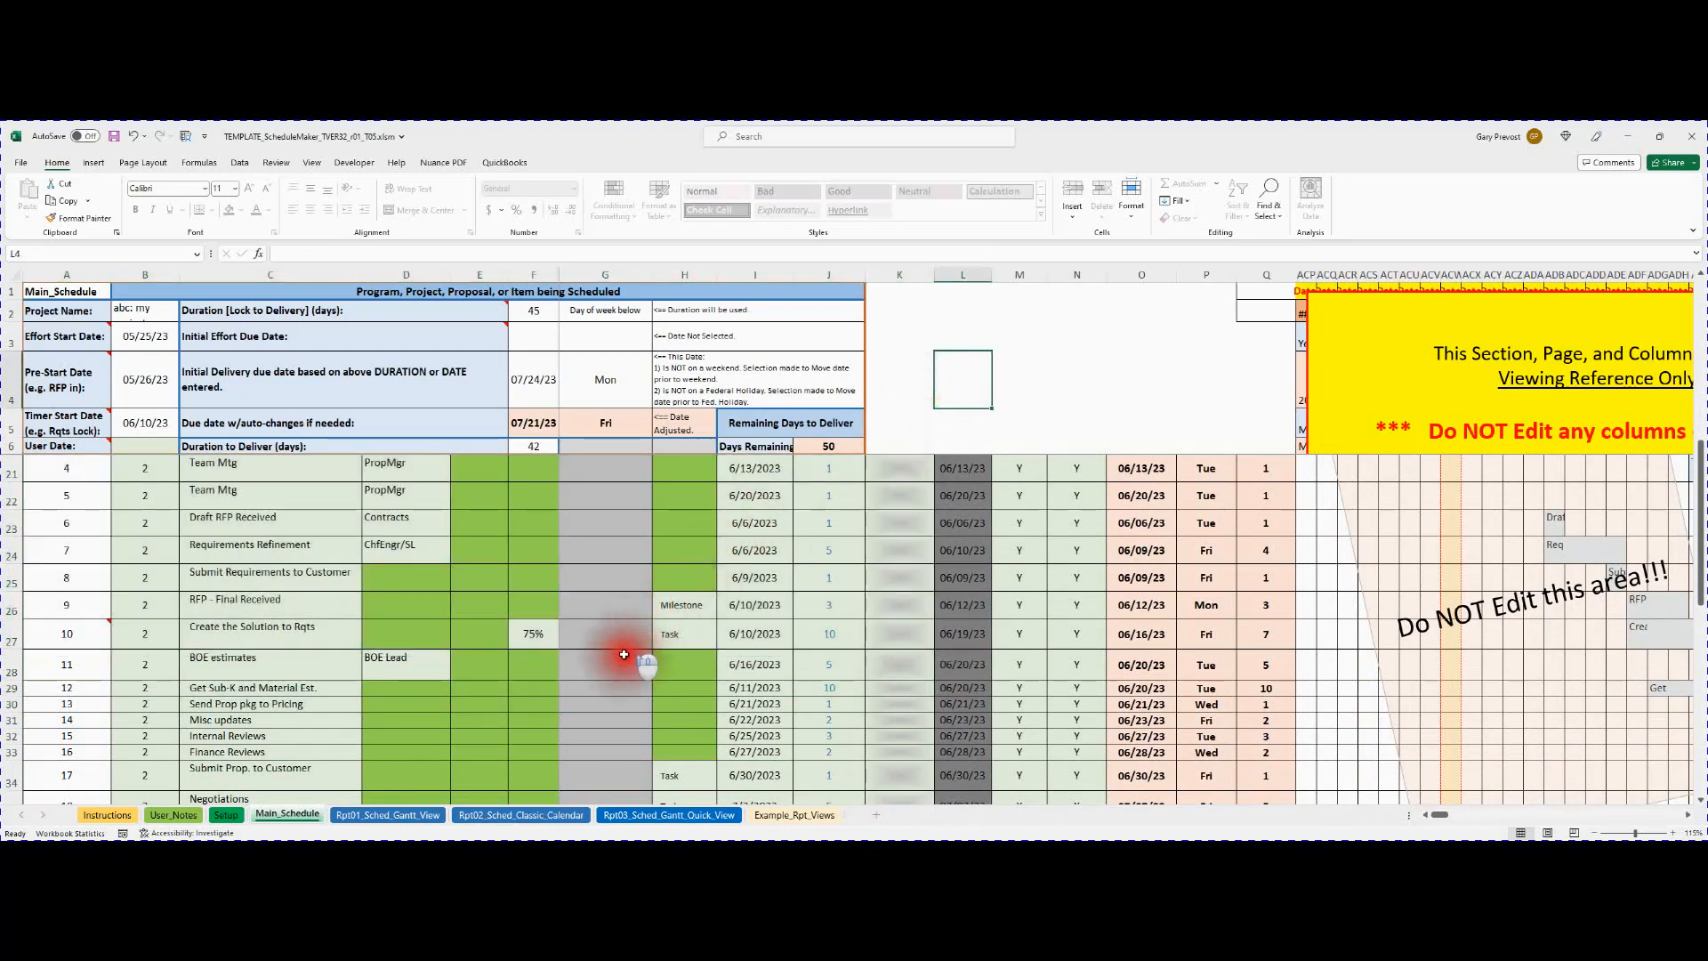
scroll(572, 649, "up", 3)
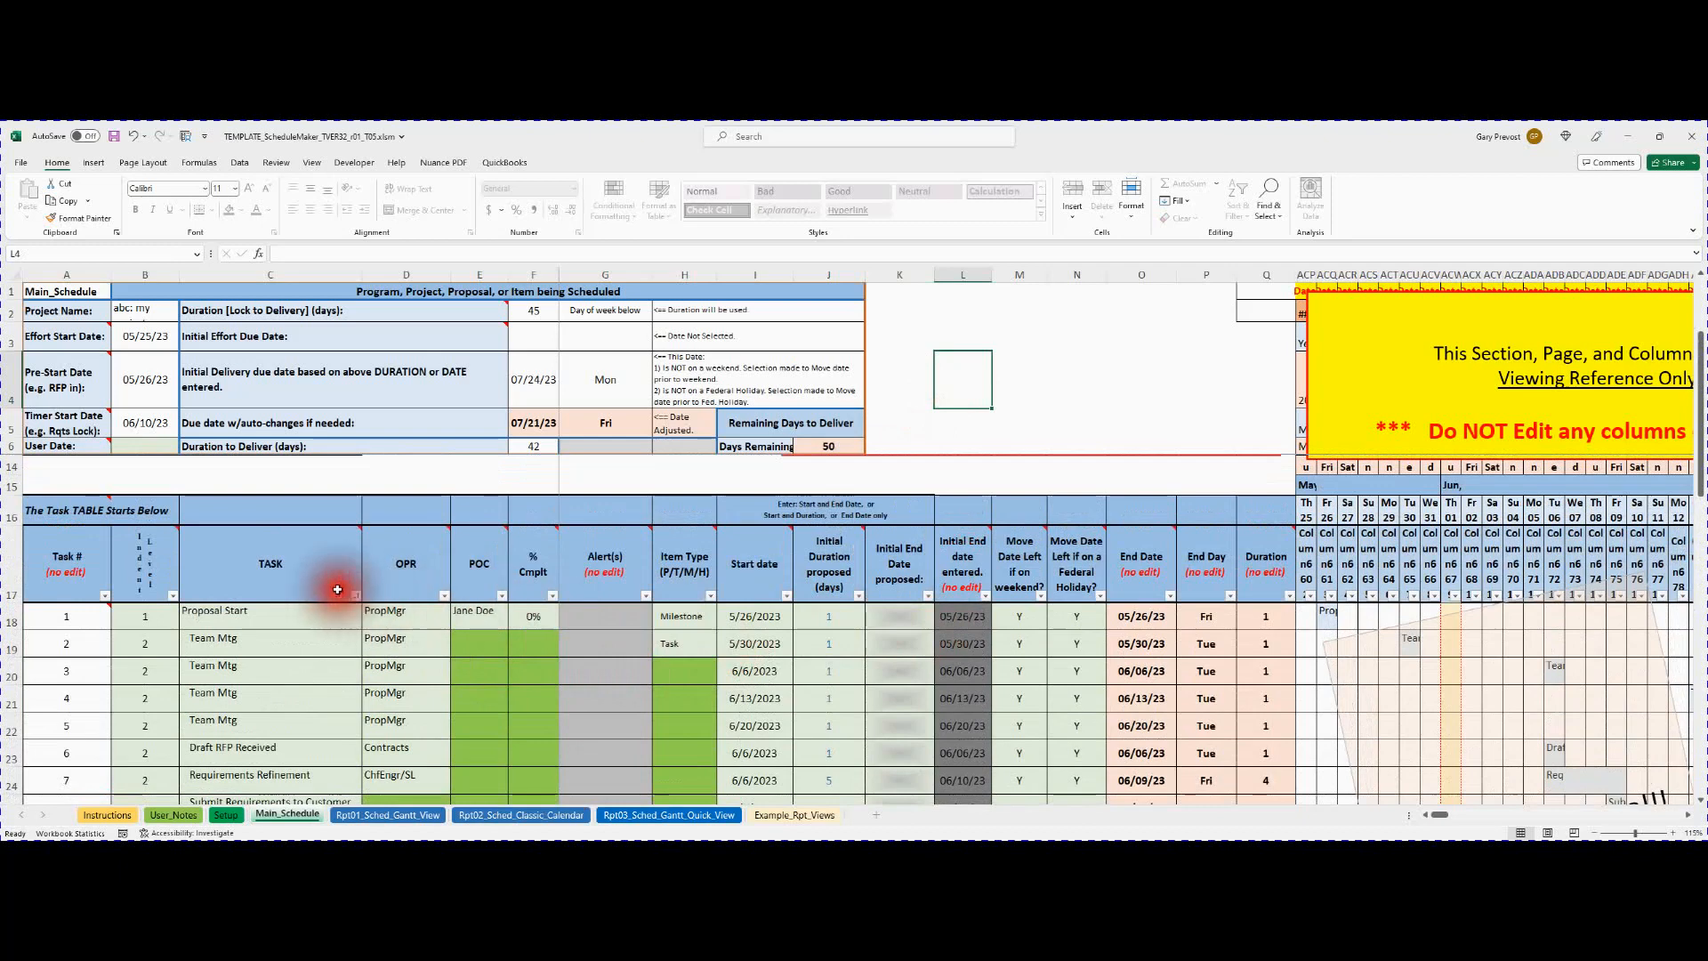
Inspect the no-edit Task # and Alert(s) columns, including the heading note and the alert formula for the first task.
left_click(56, 590)
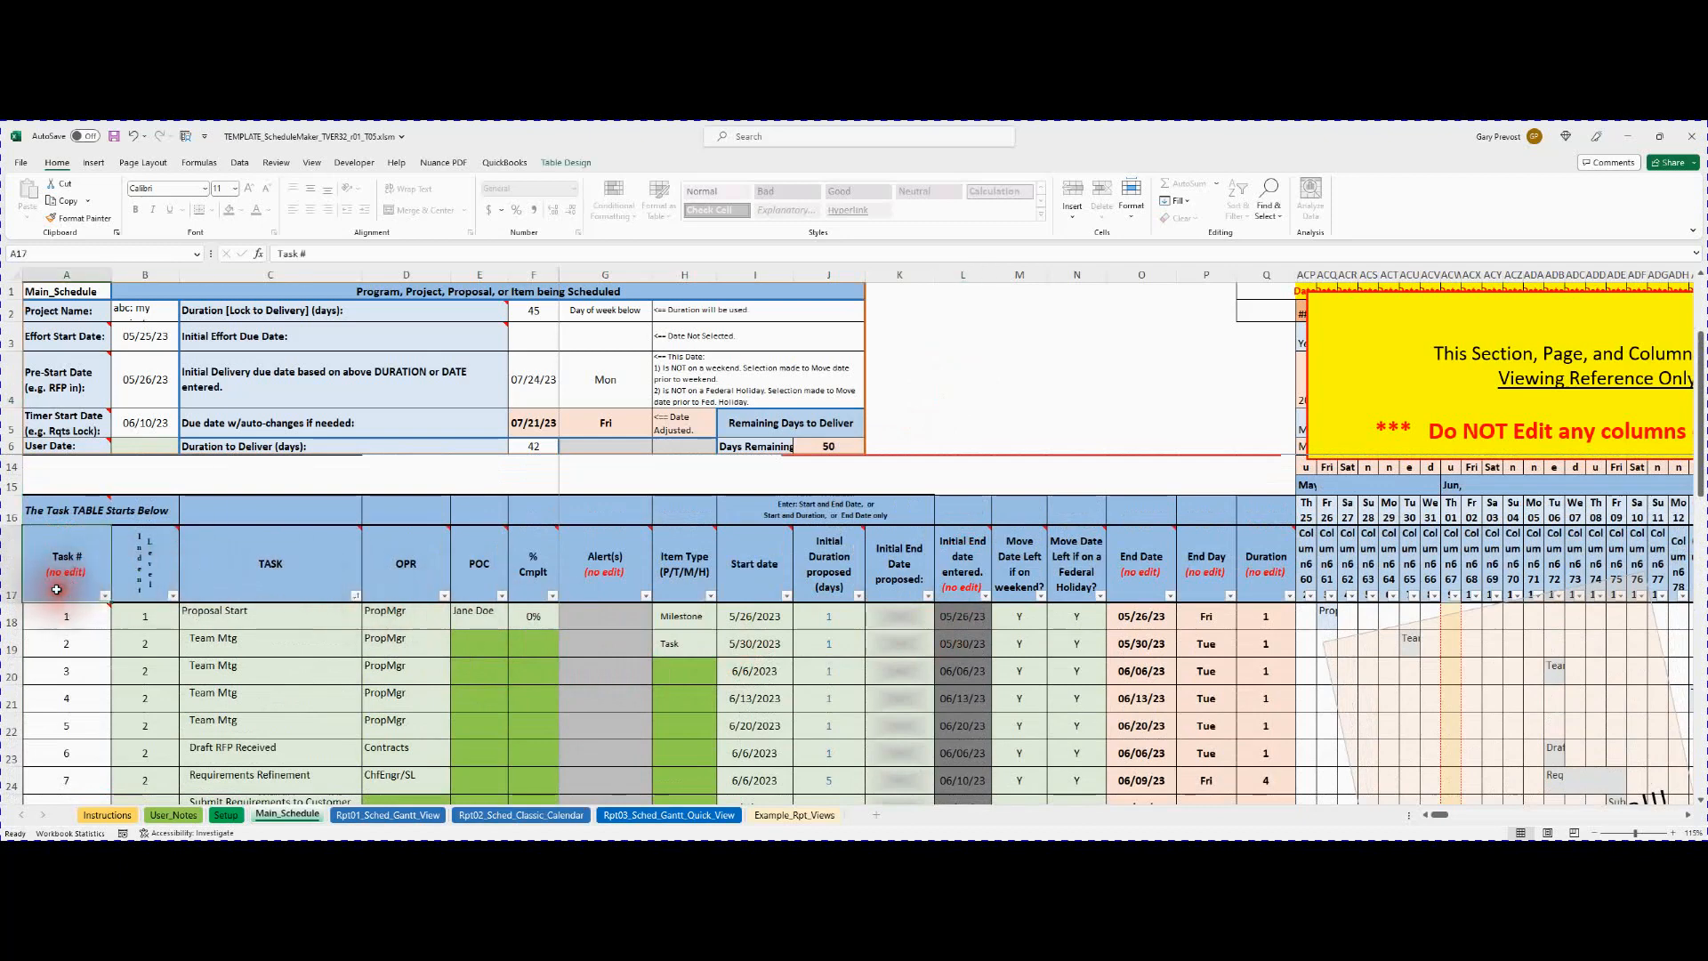
left_click(611, 579)
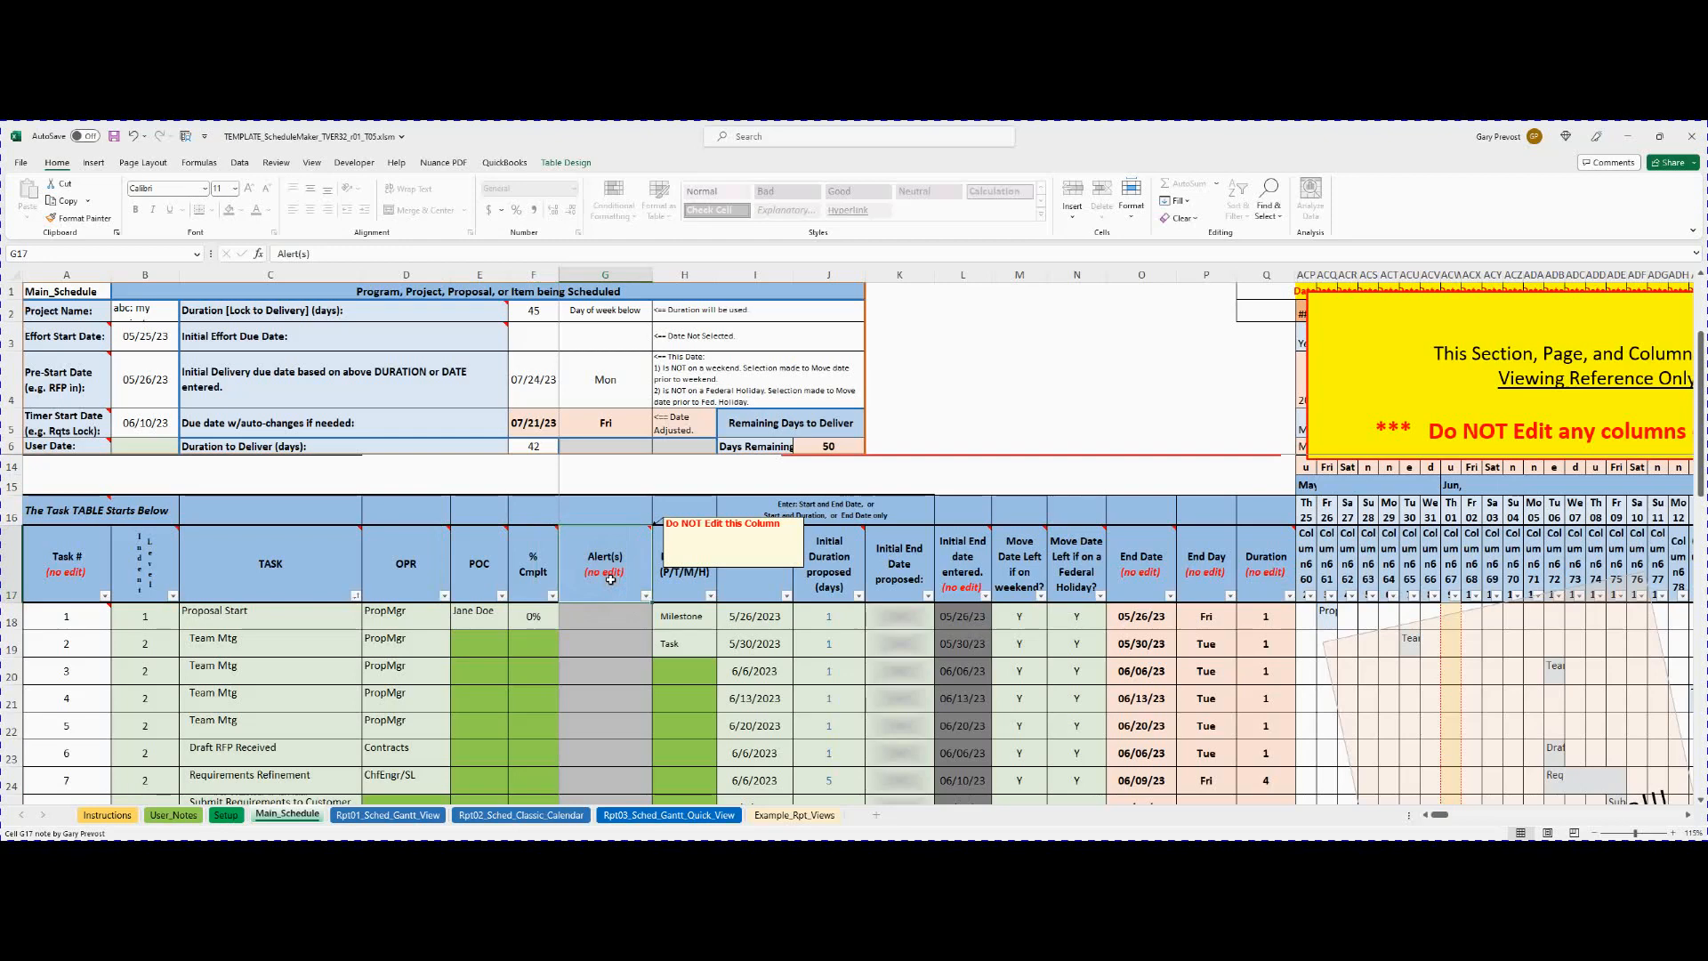
left_click(611, 616)
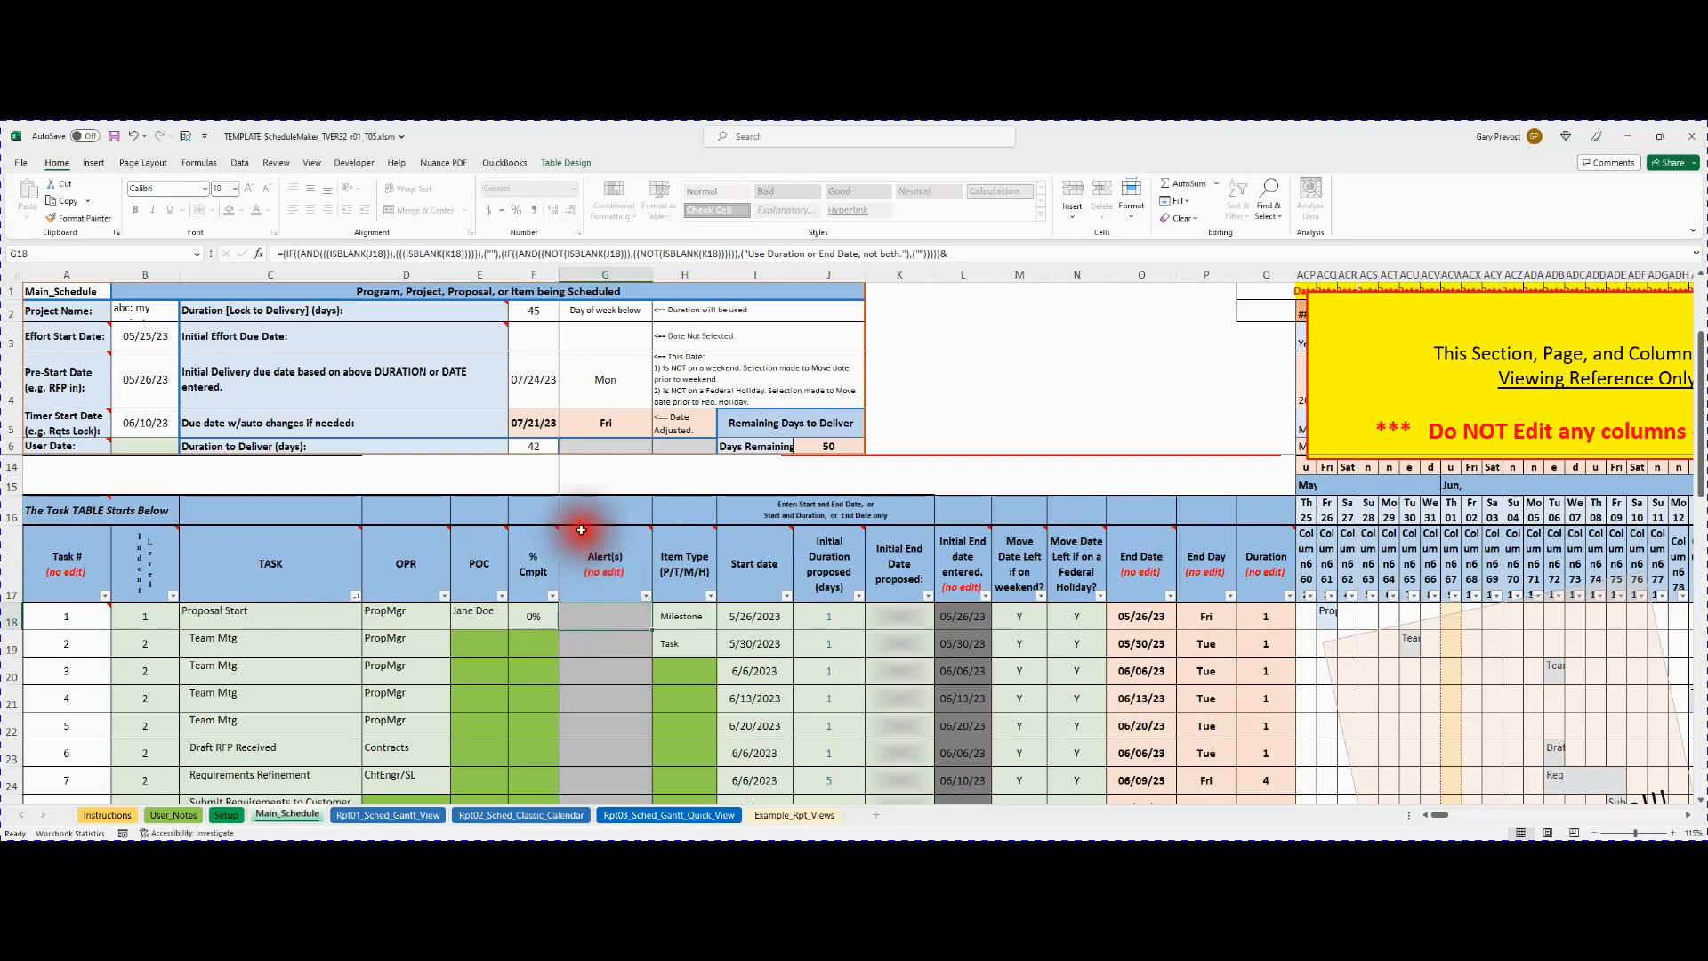
left_click(565, 472)
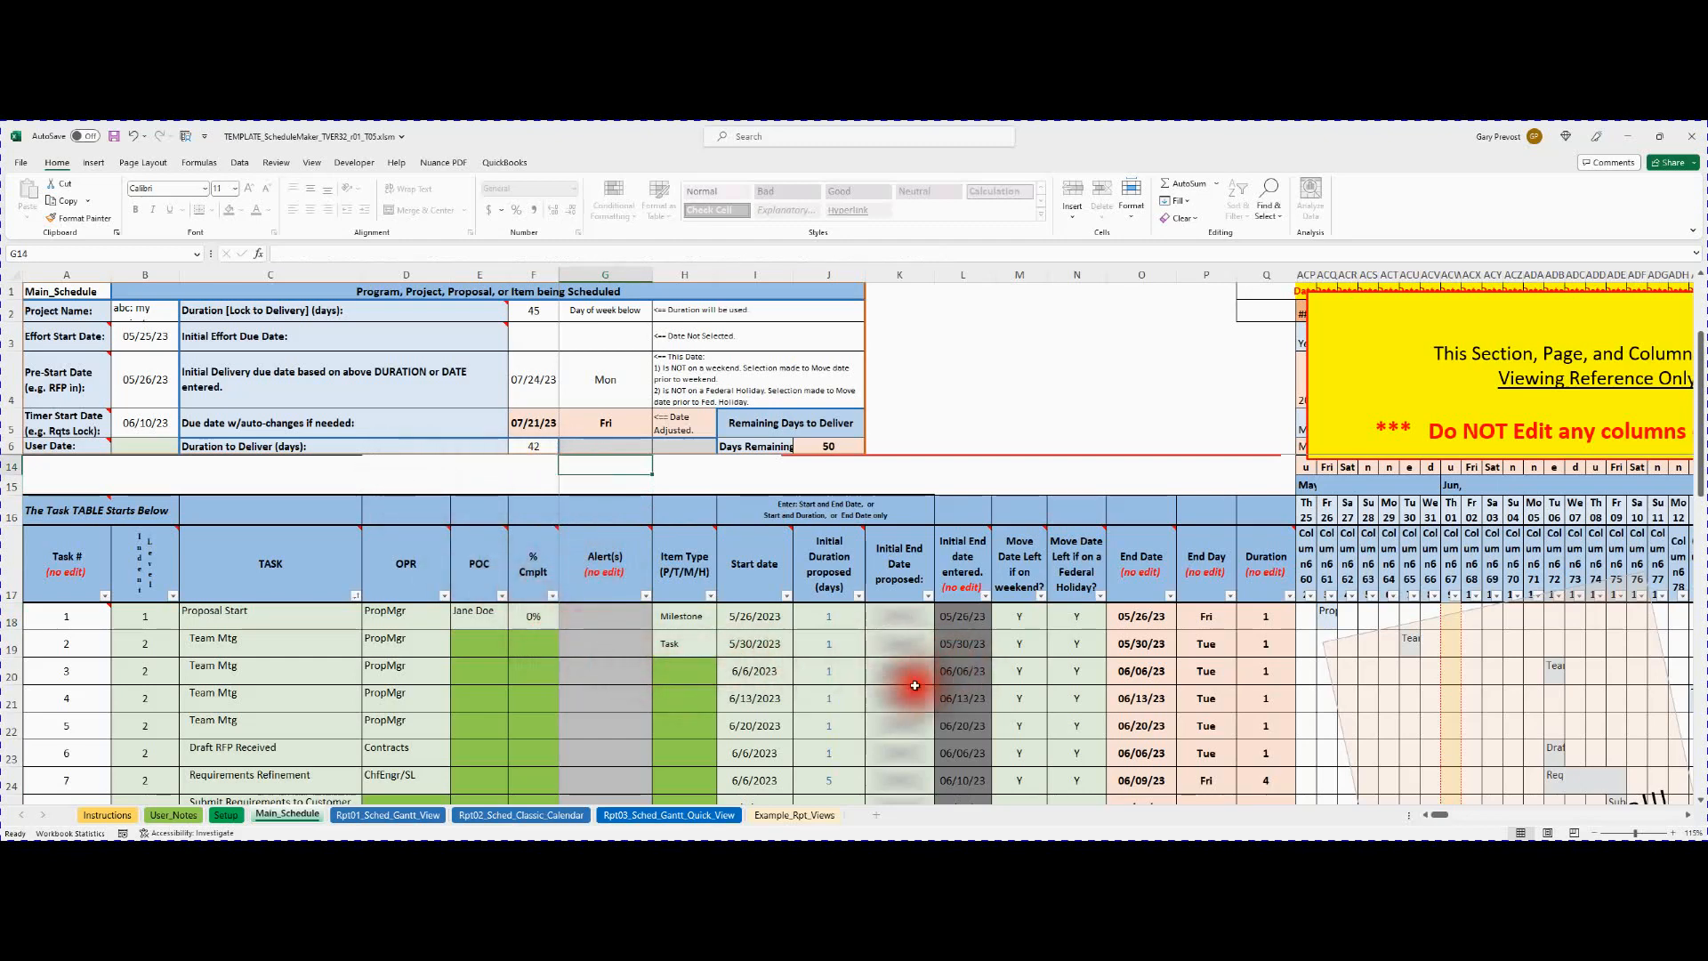
Review the Proposal Start task's name and the available choices for its OPR and POC cells.
left_click(227, 613)
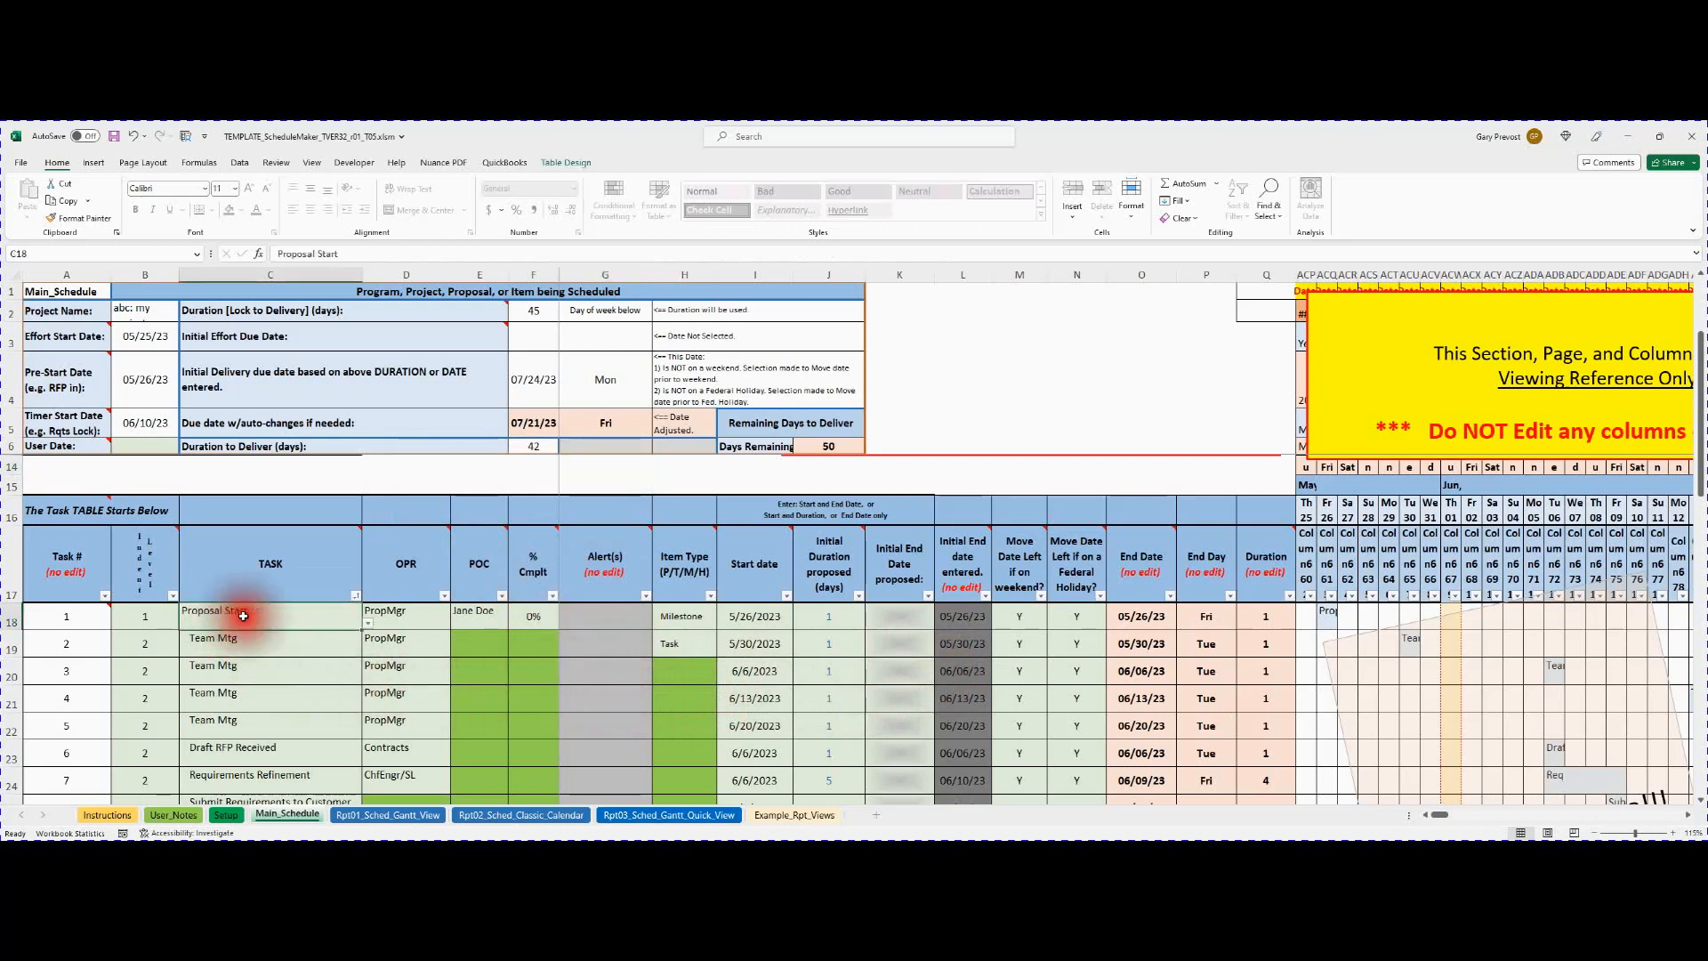
left_click(416, 618)
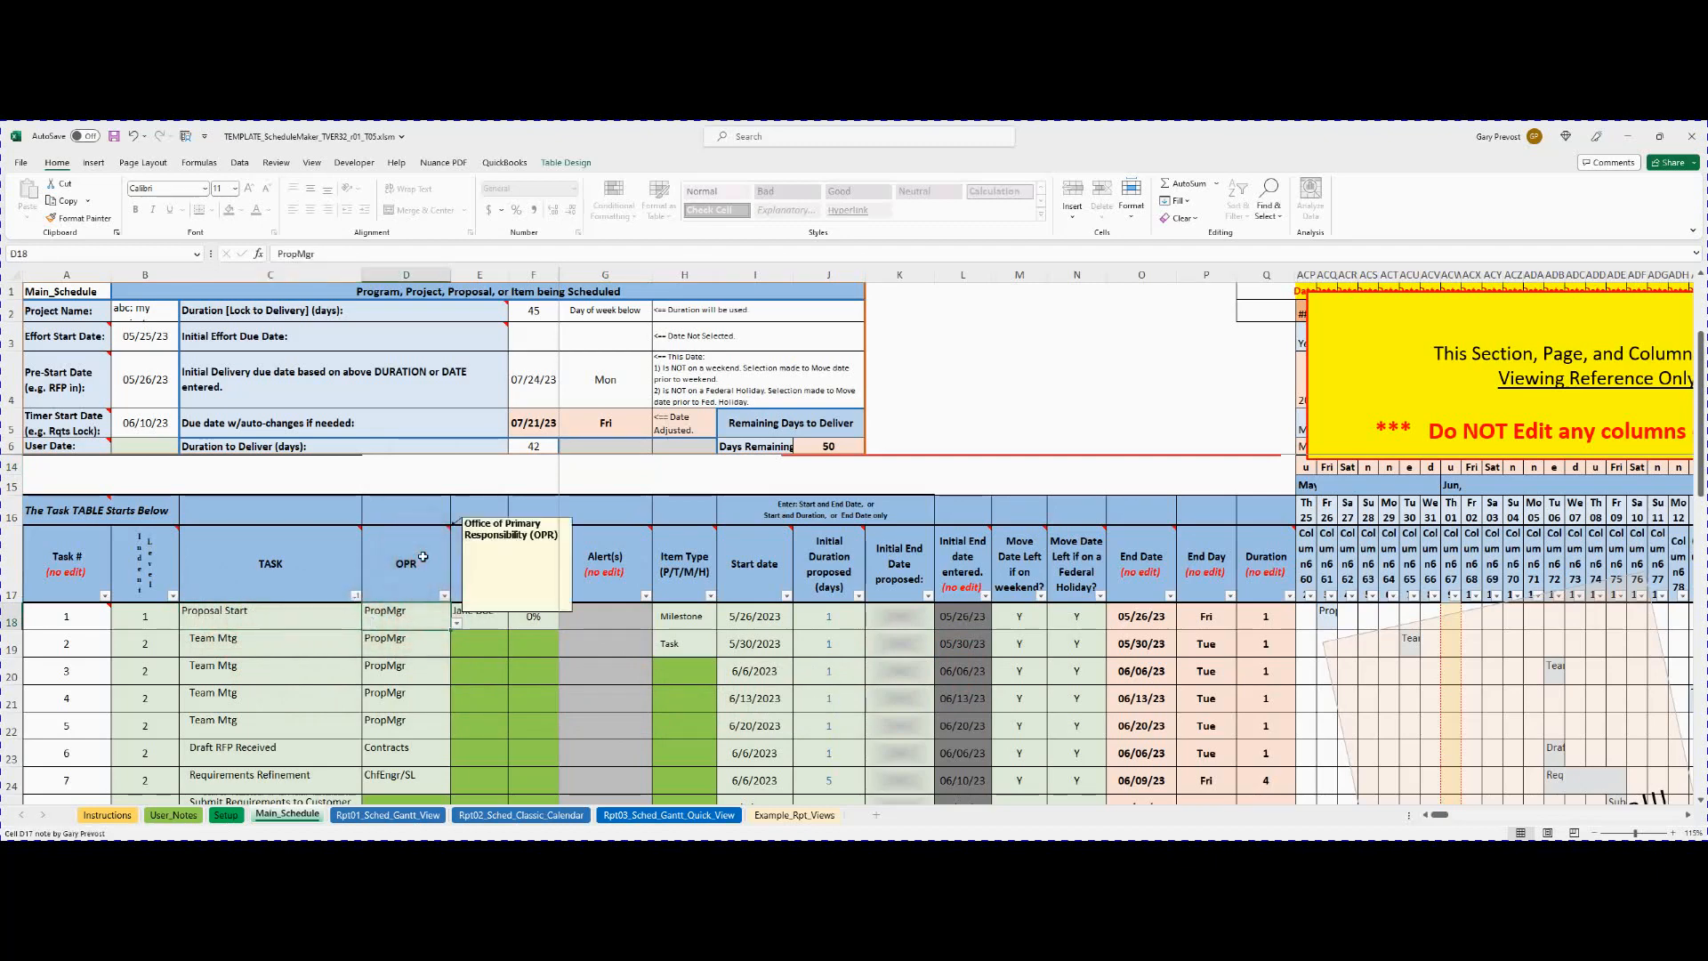
left_click(457, 623)
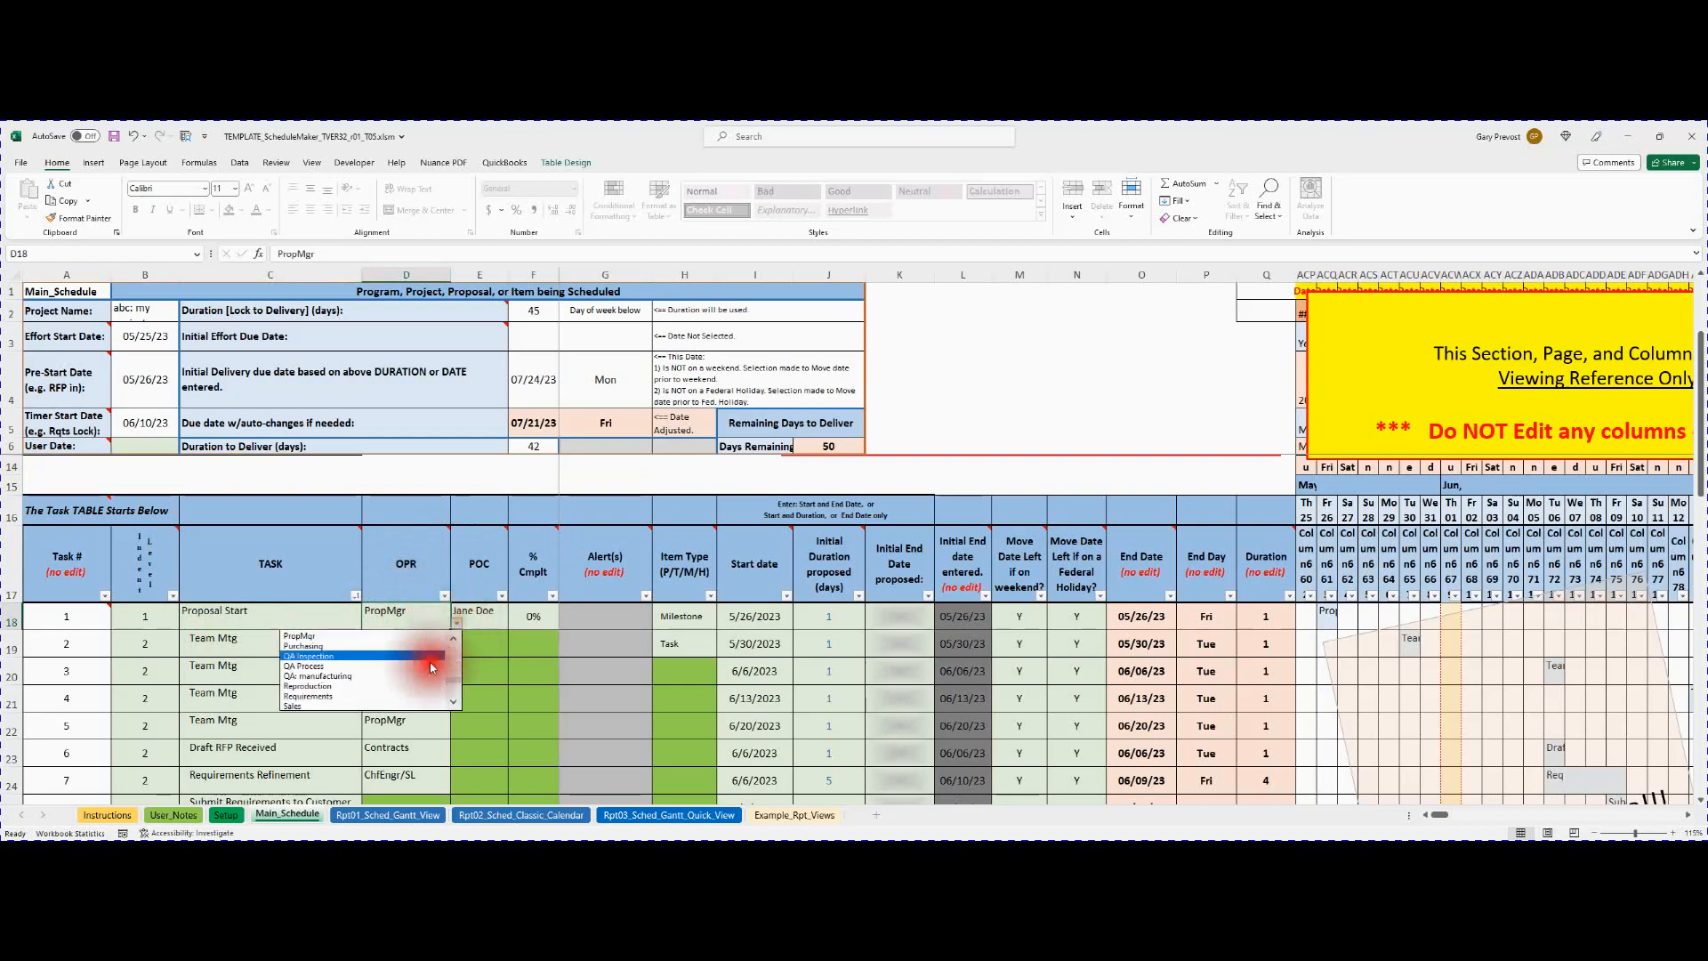
left_click(482, 617)
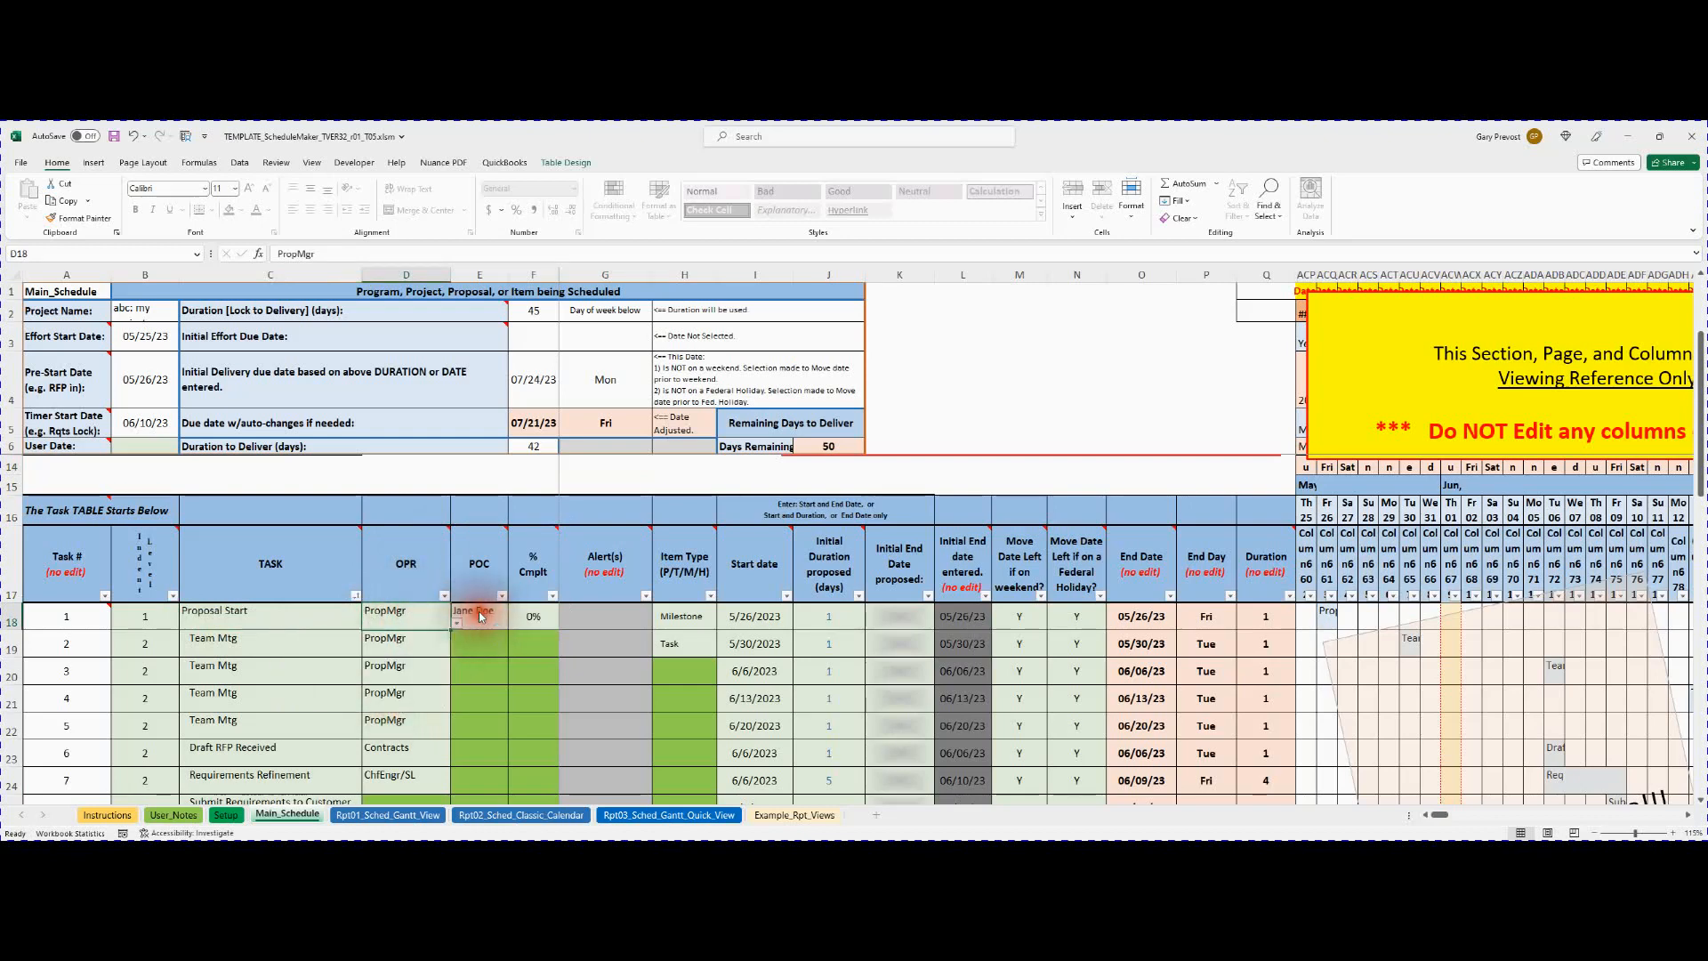
left_click(488, 616)
left_click(515, 625)
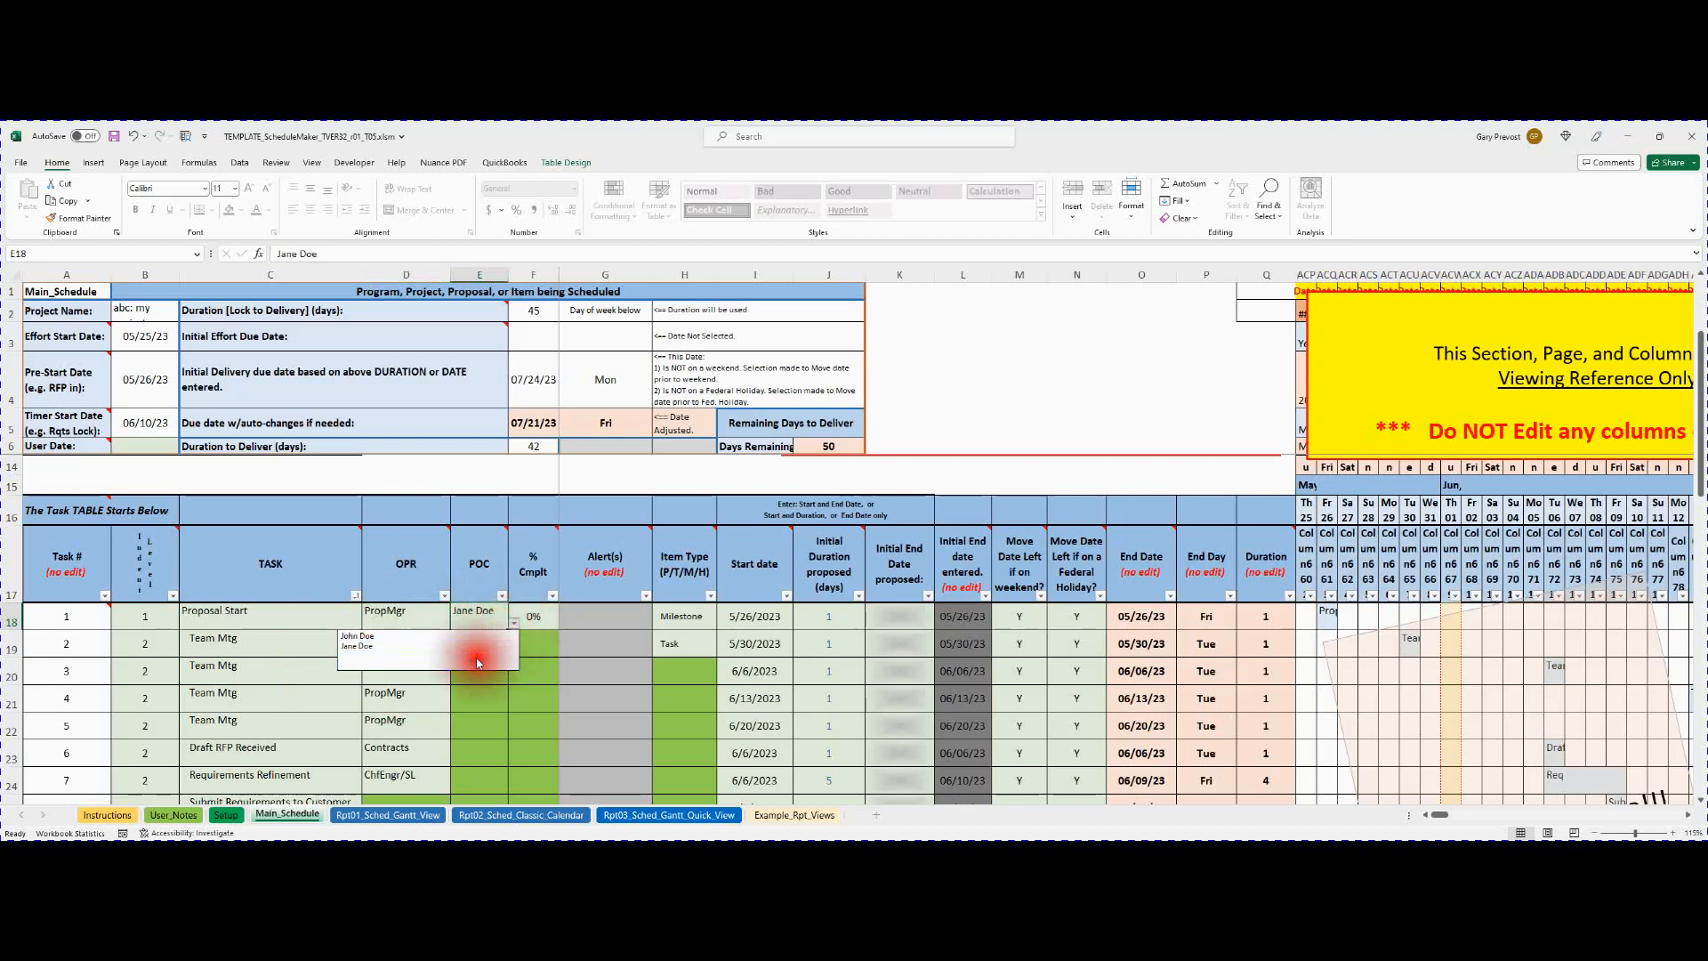
left_click(476, 621)
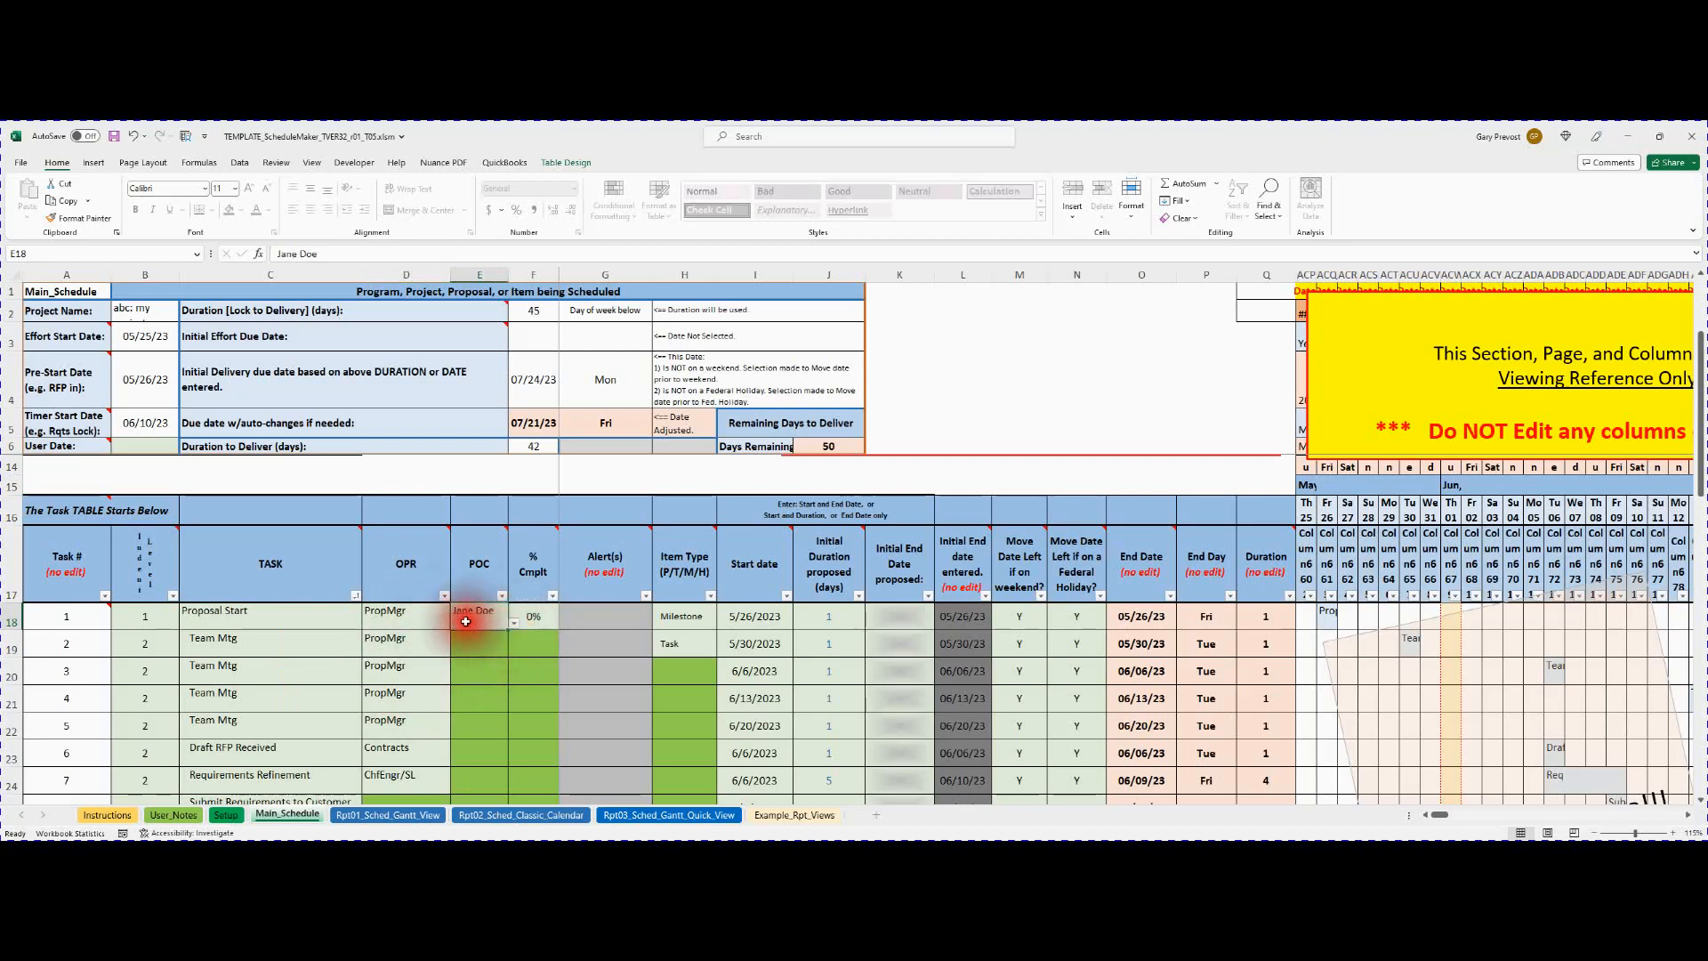
Set the percent complete of the Proposal Start task to 100%.
left_click(538, 620)
left_click(564, 622)
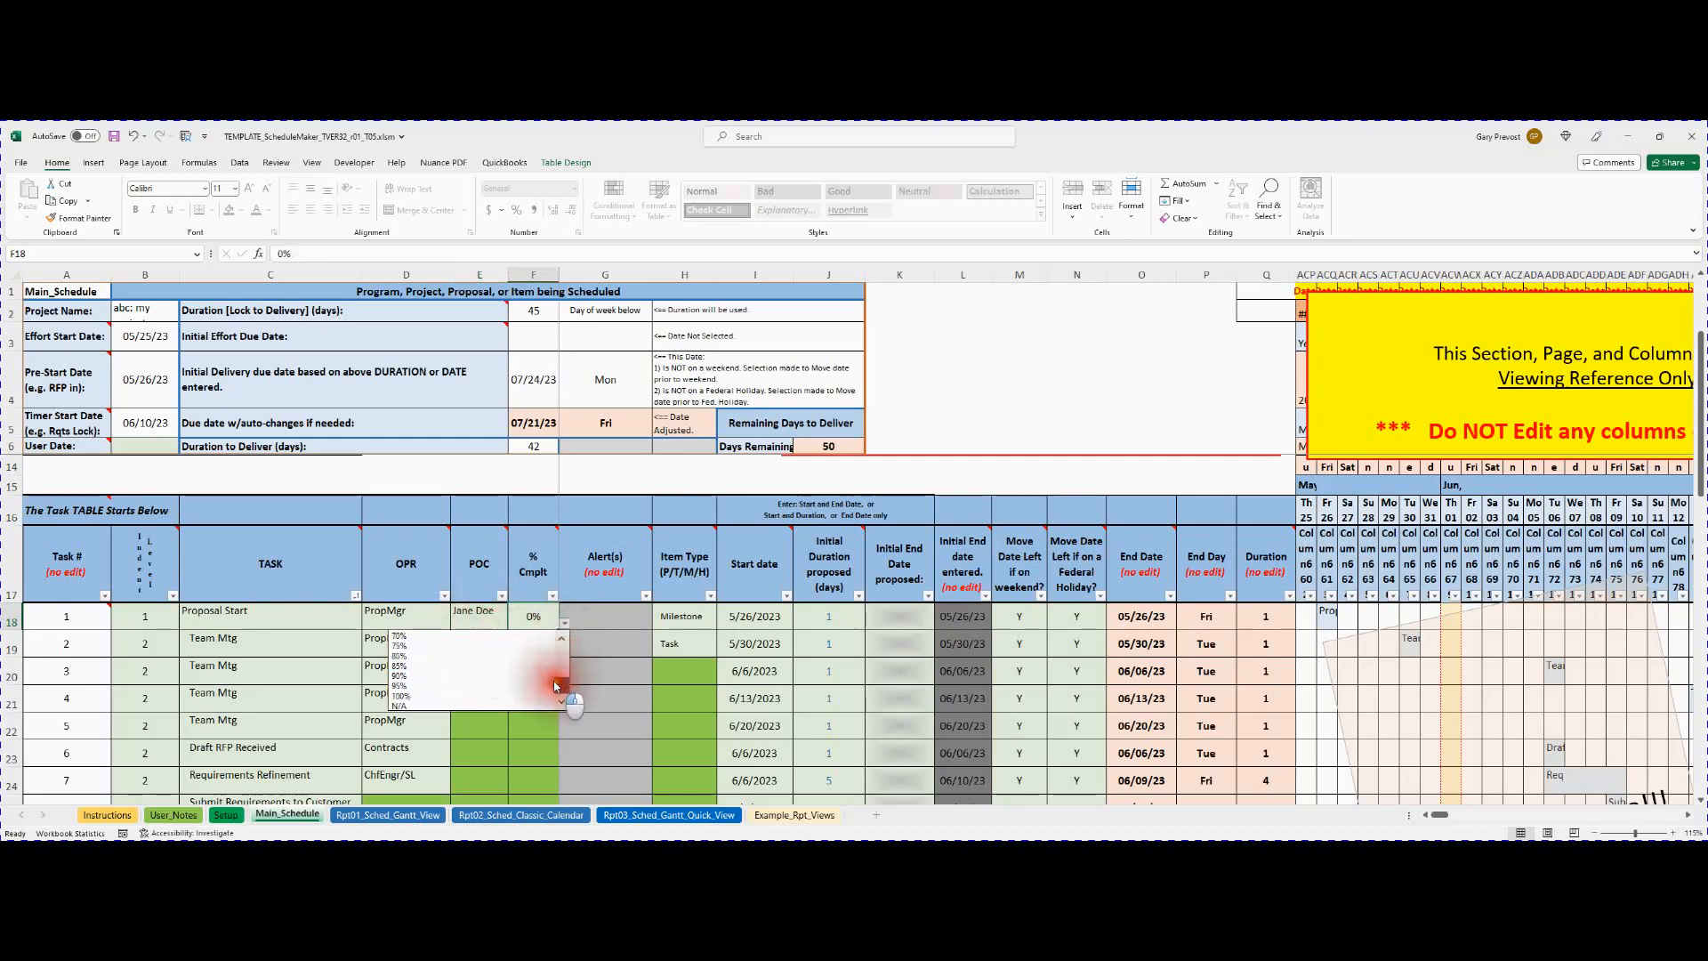
scroll(538, 687, "down", 5)
left_click(495, 696)
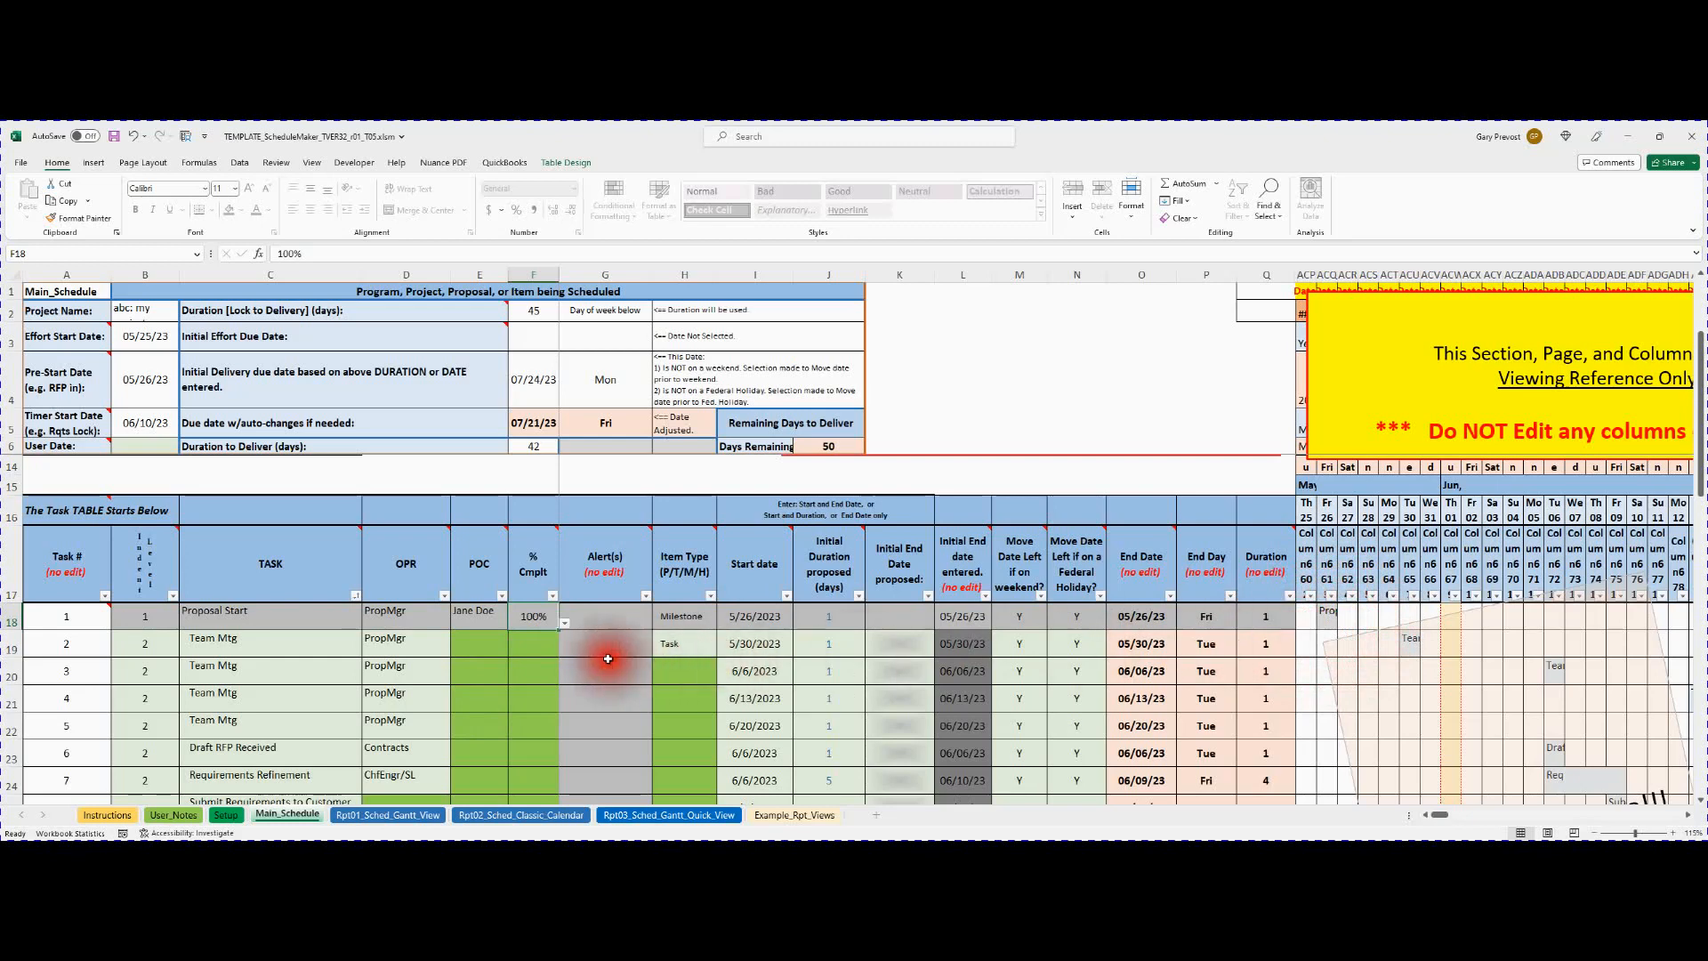
Try N/A as the Proposal Start task's percent complete, and return it to 100%.
left_click(565, 622)
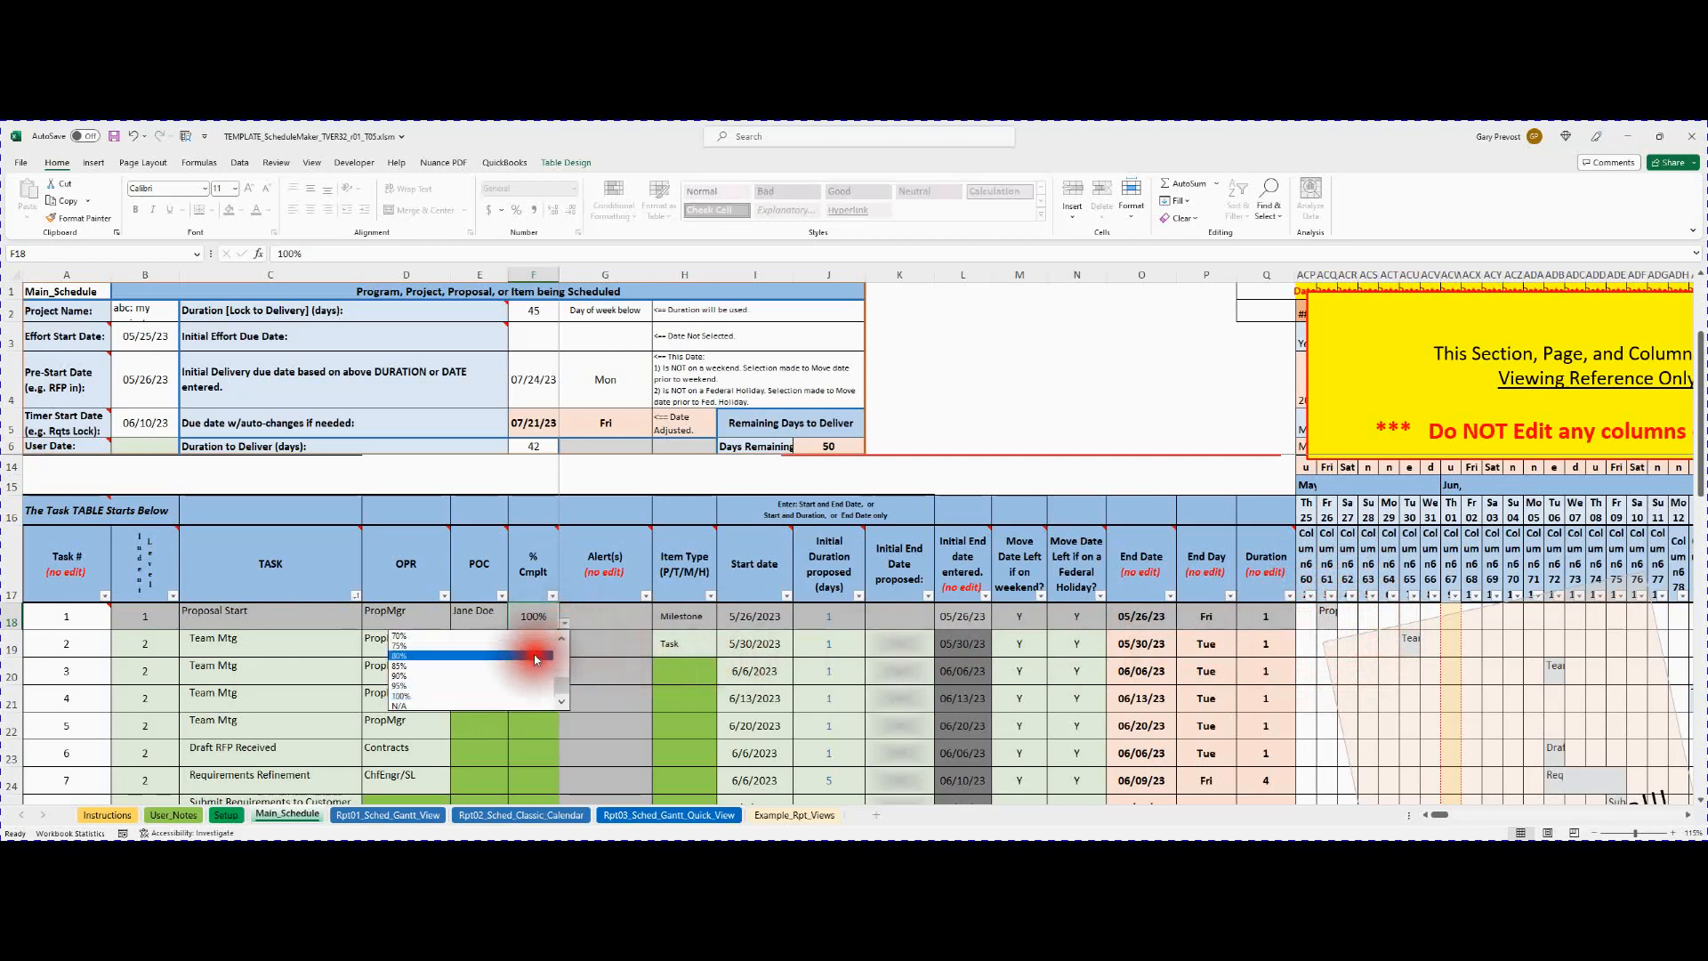
left_click(412, 704)
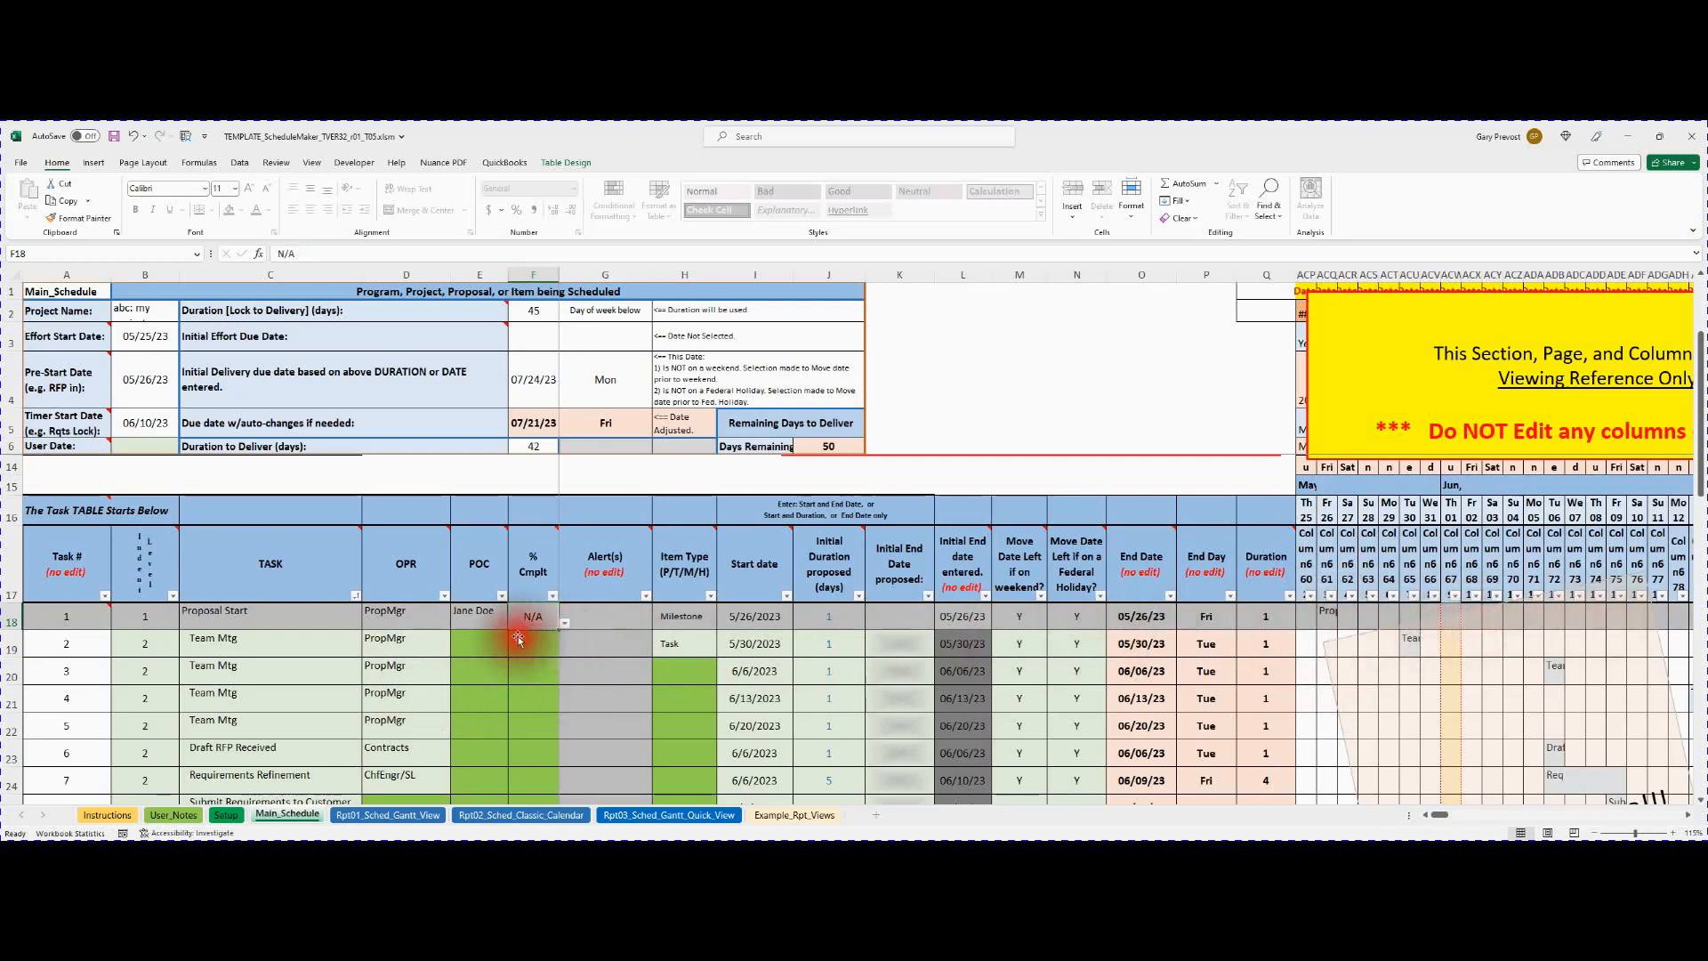
left_click(563, 623)
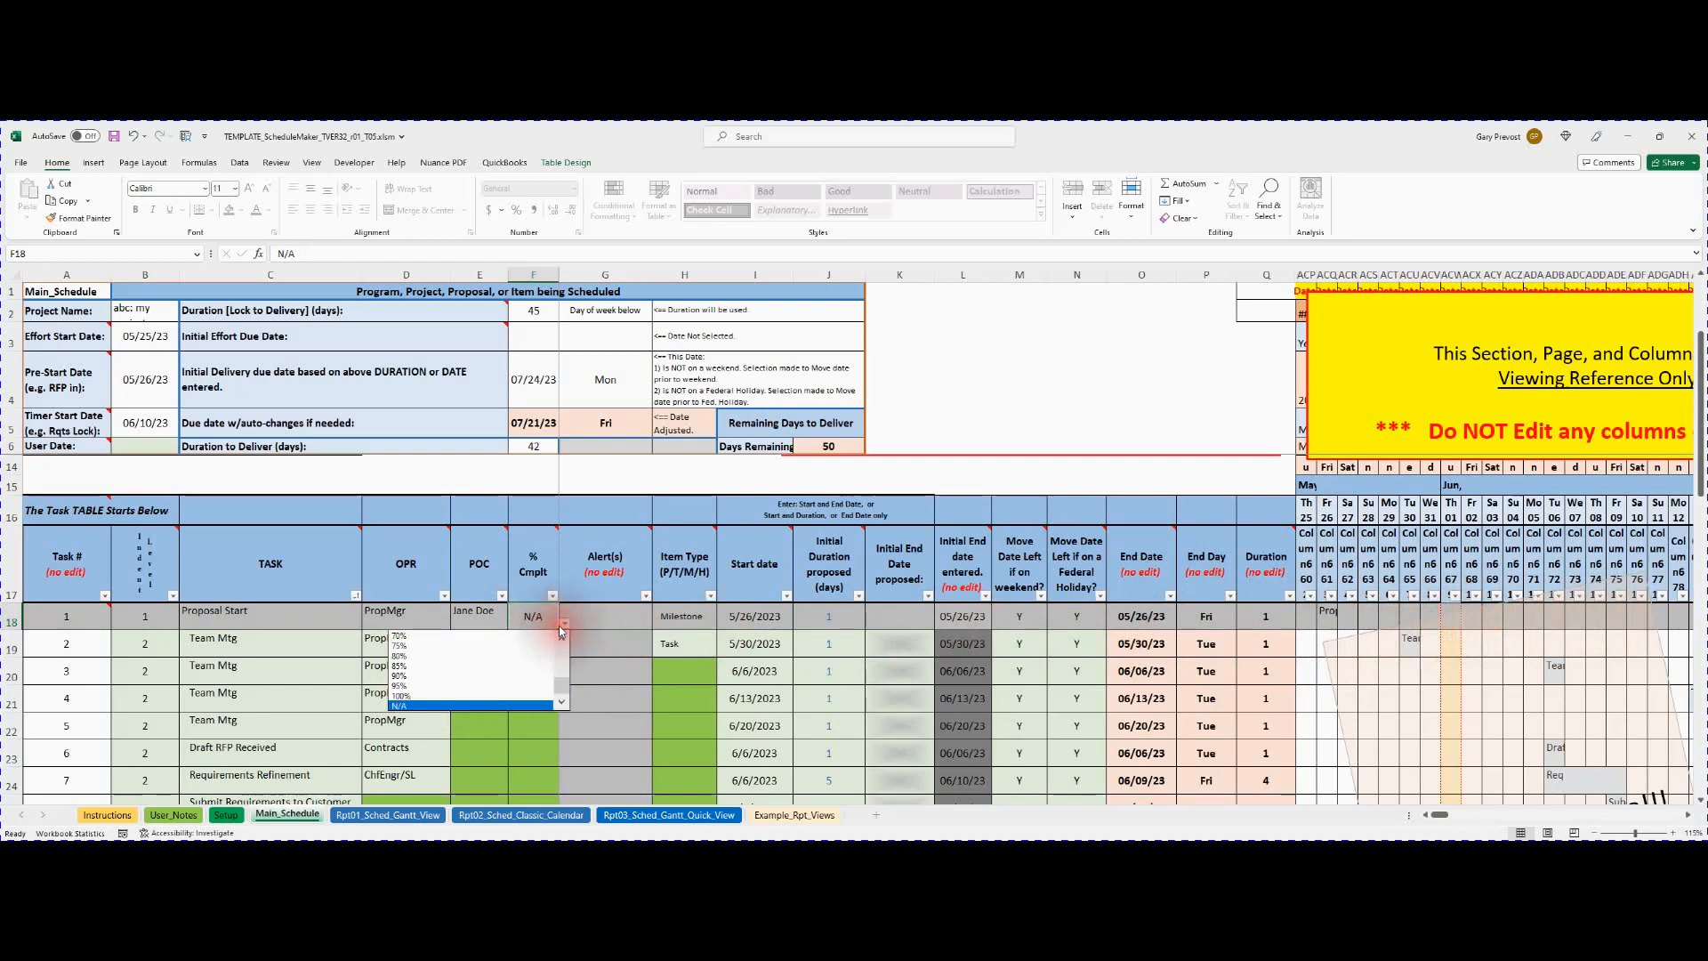
left_click(479, 696)
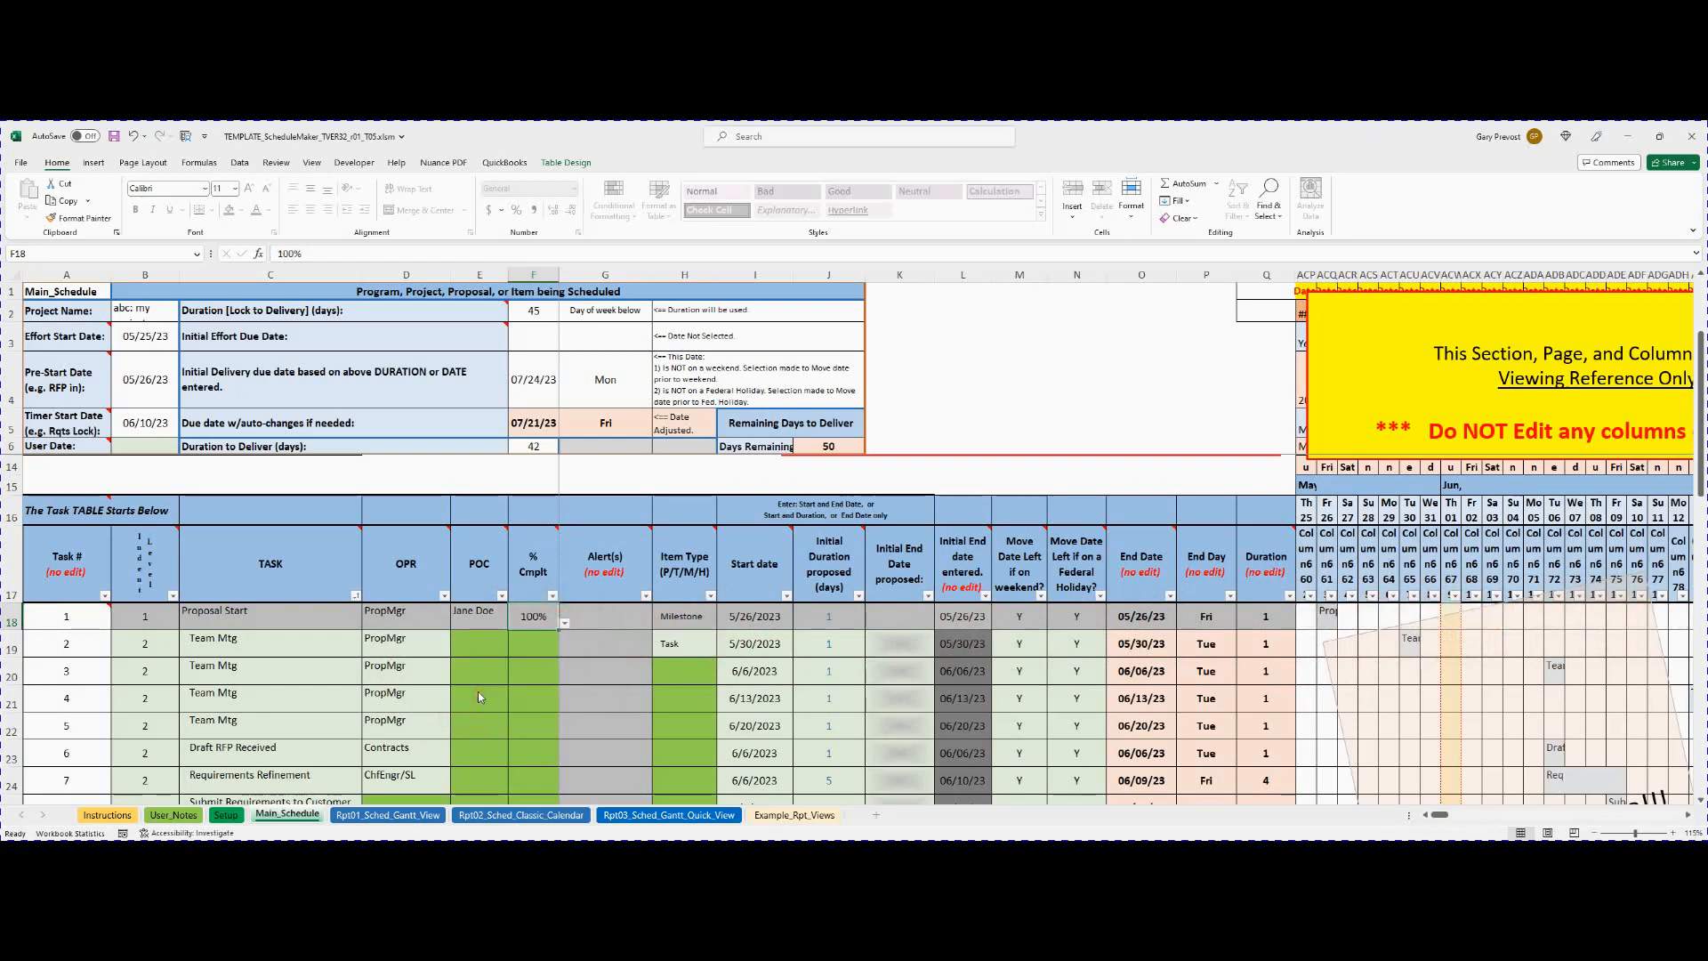
Set the percent complete of the Proposal Start task to 80%.
left_click(683, 615)
left_click(534, 616)
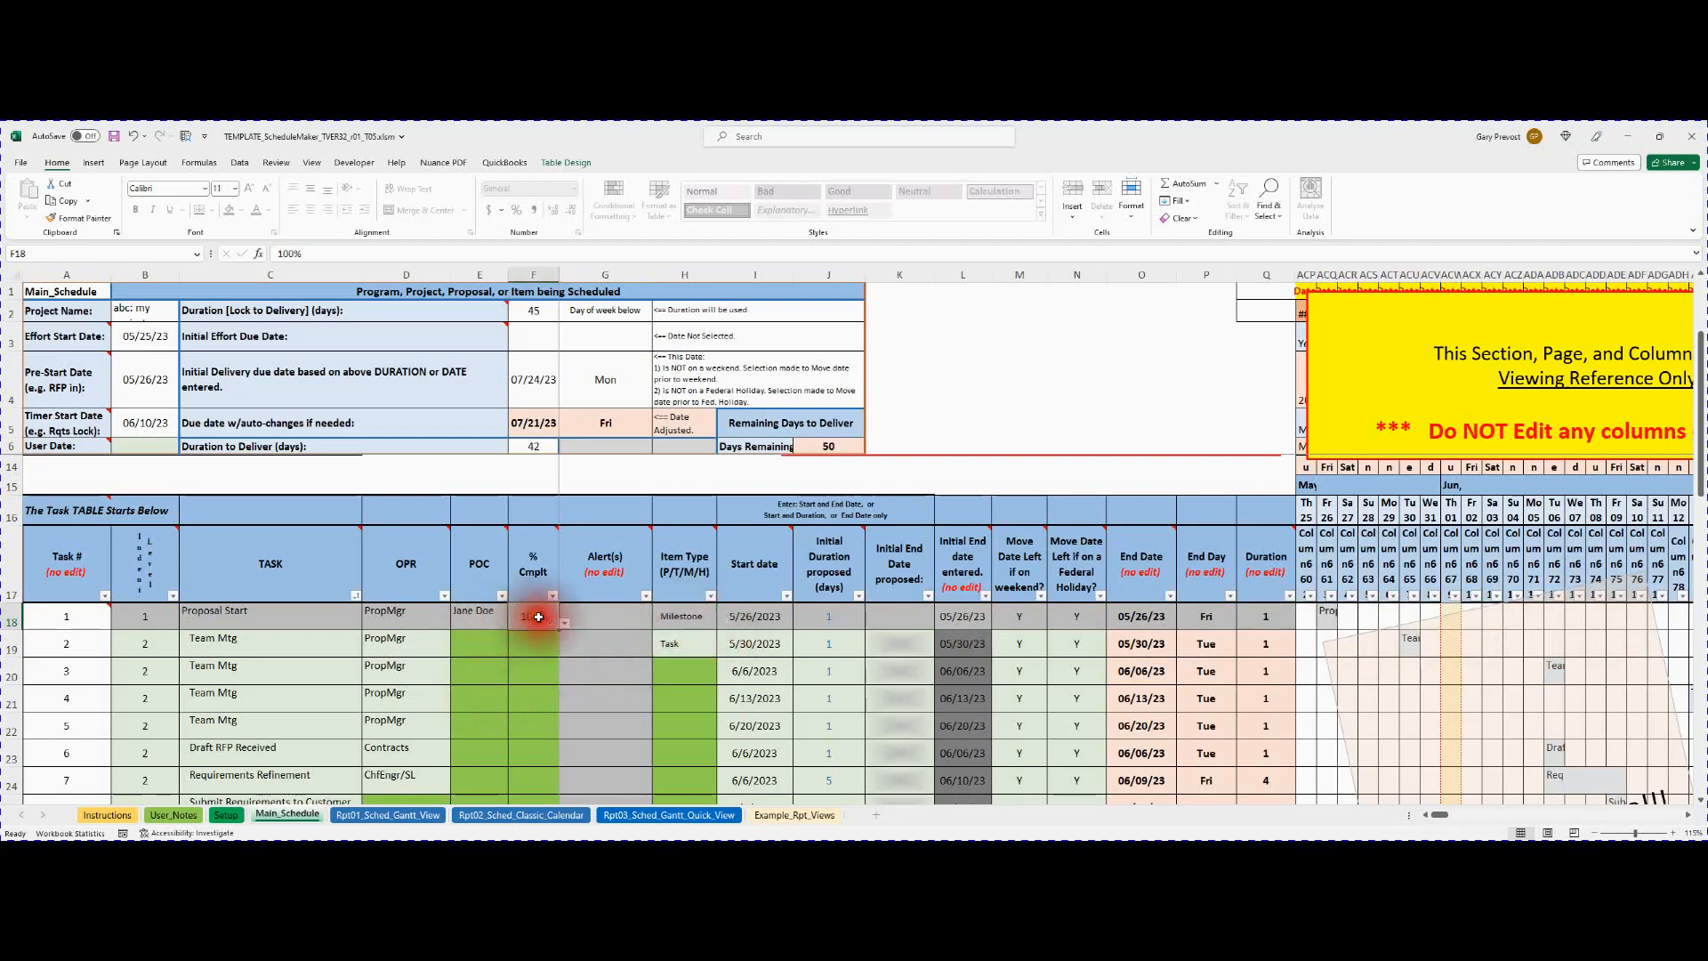
left_click(563, 622)
left_click(472, 656)
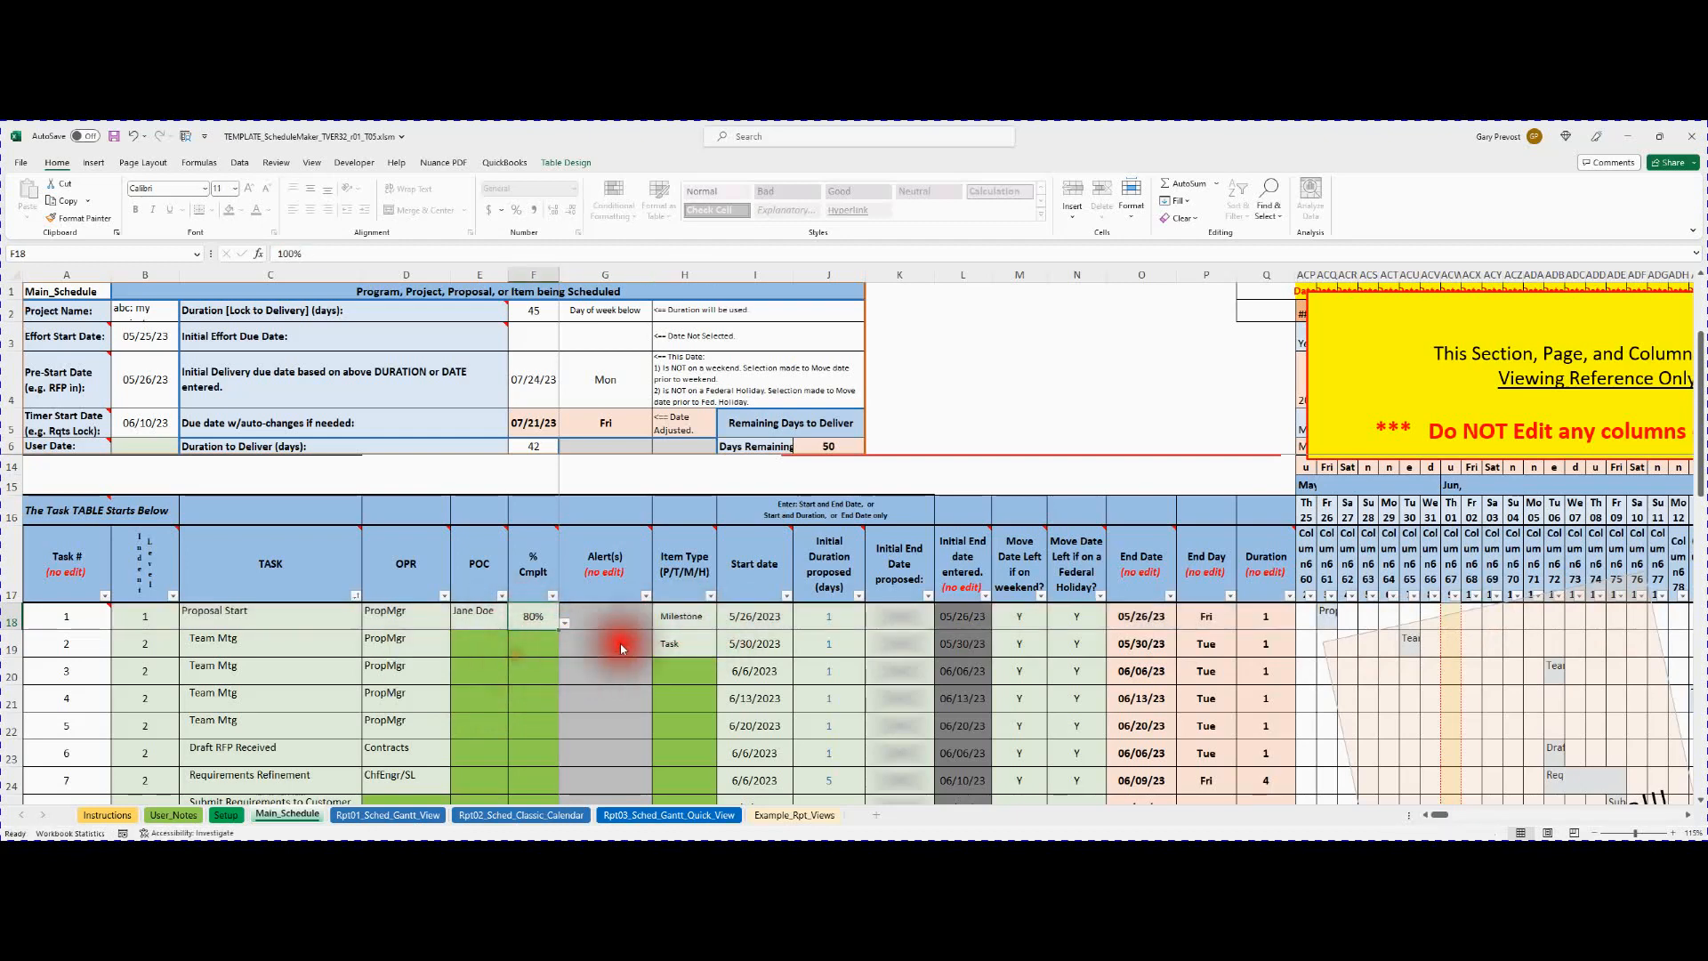
View the available Item Type choices for the Proposal Start task without changing the selection.
left_click(684, 618)
left_click(722, 622)
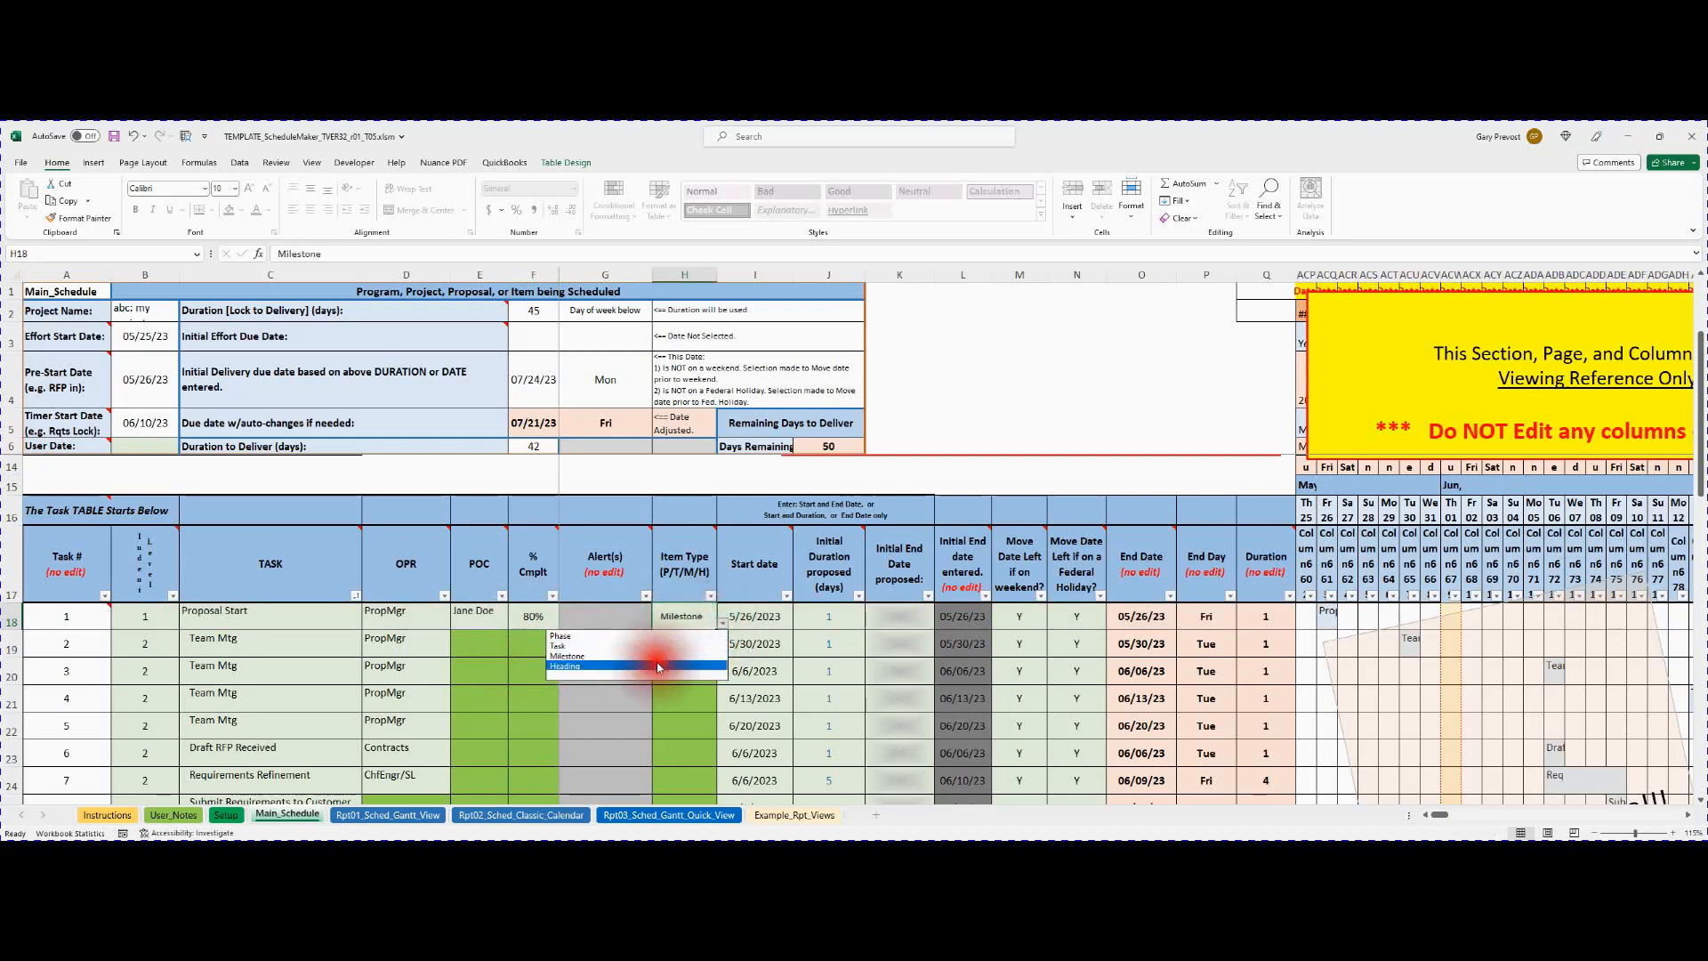
left_click(684, 621)
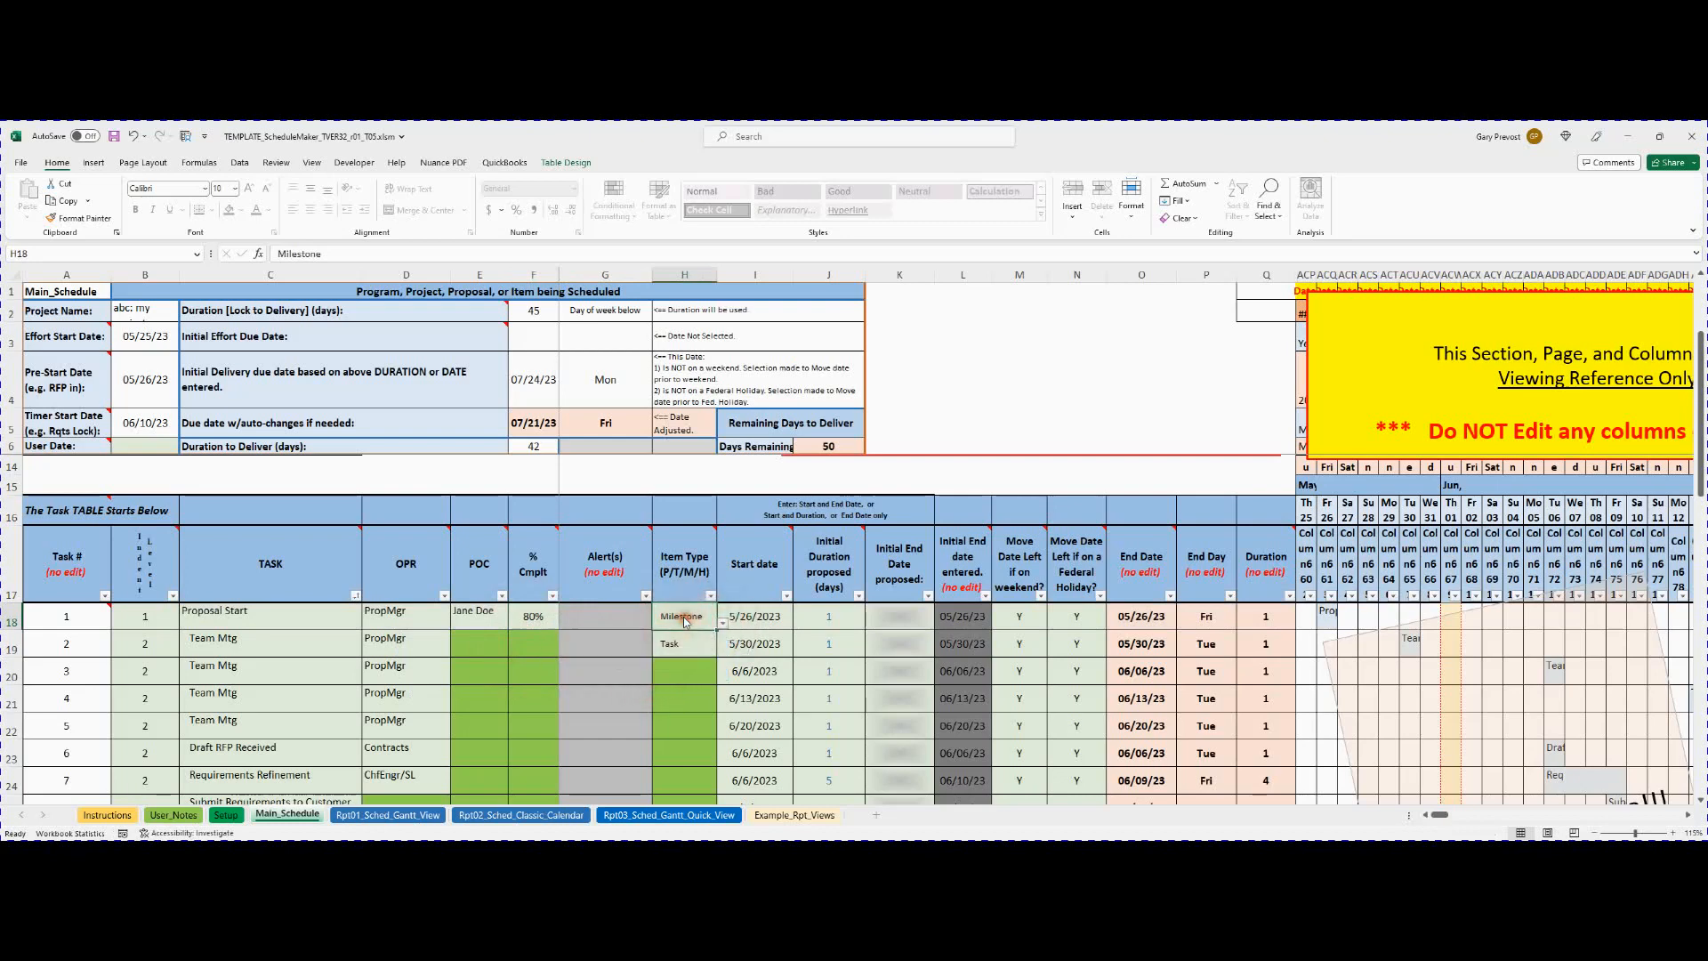
Inspect the Proposal Start task's start date, initial proposed duration and initial proposed end date cells.
left_click(769, 616)
left_click(758, 628)
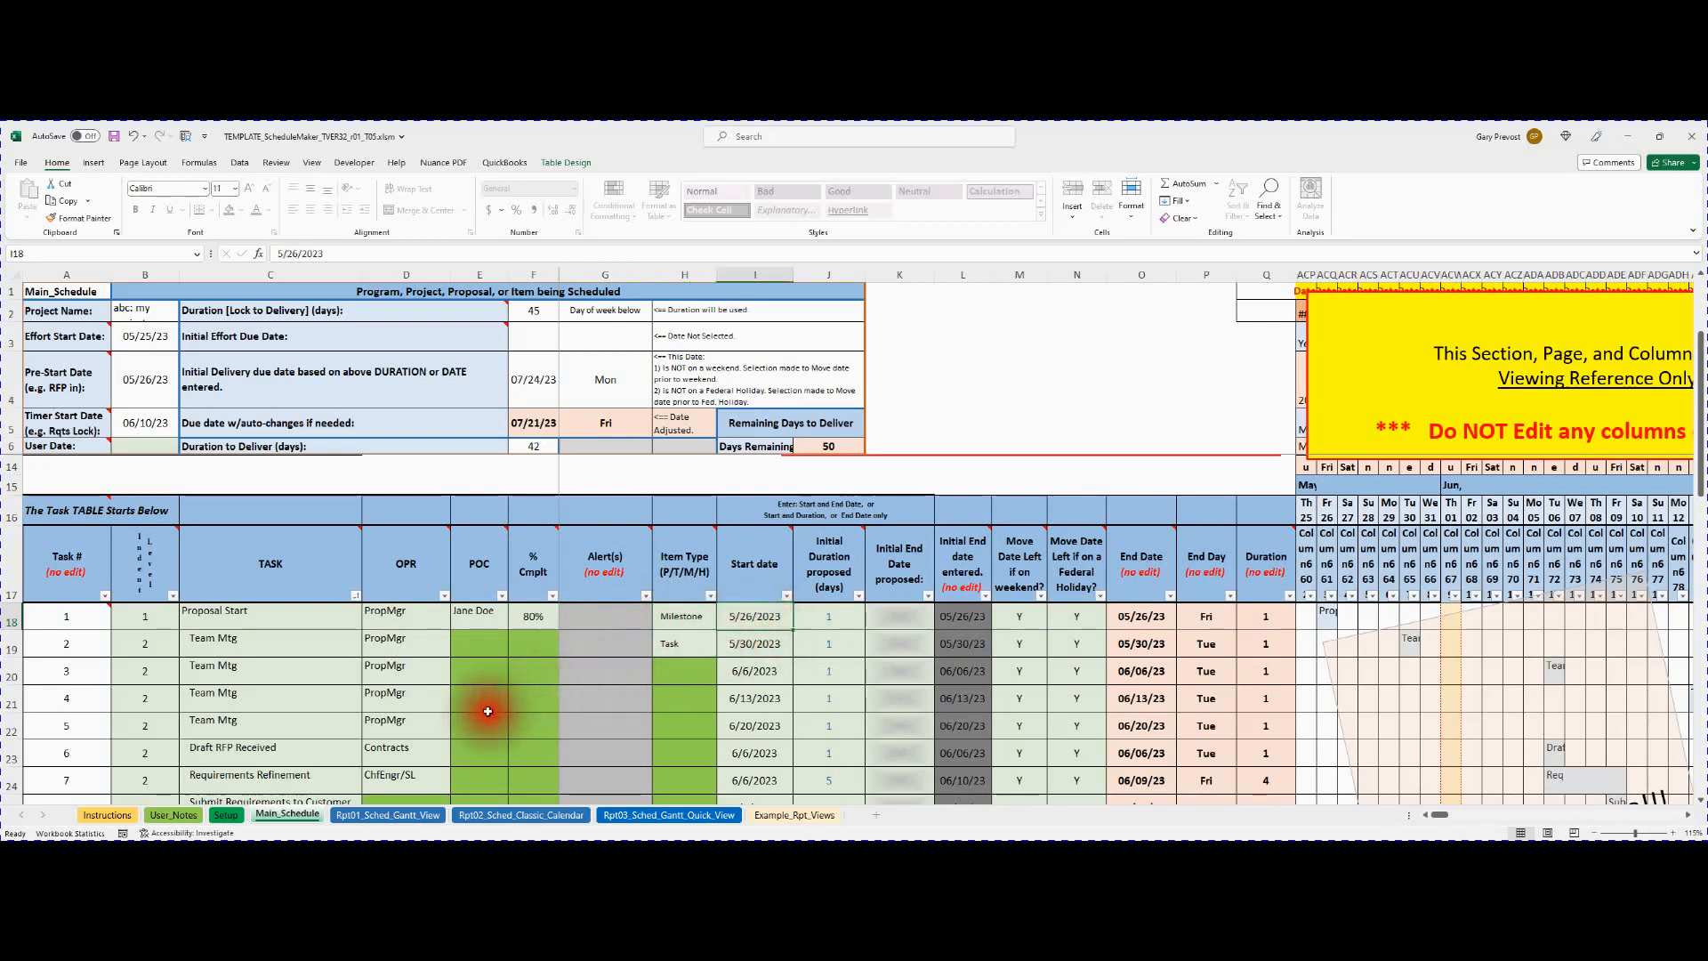
scroll(484, 713, "down", 1)
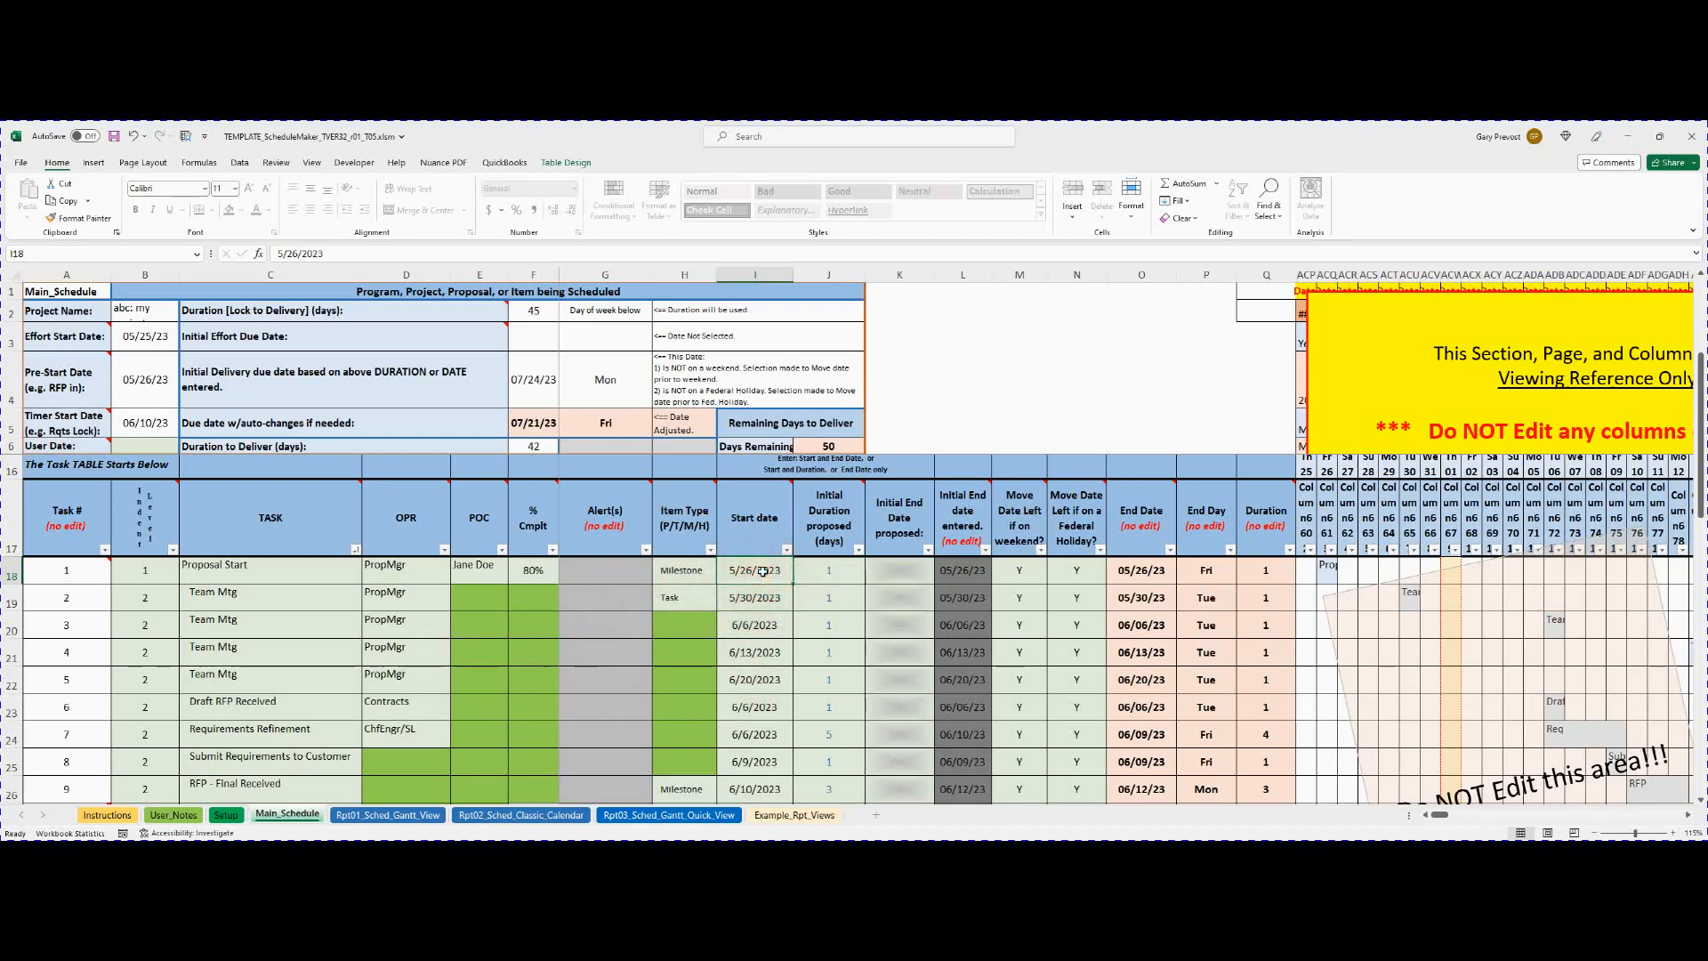
left_click(841, 578)
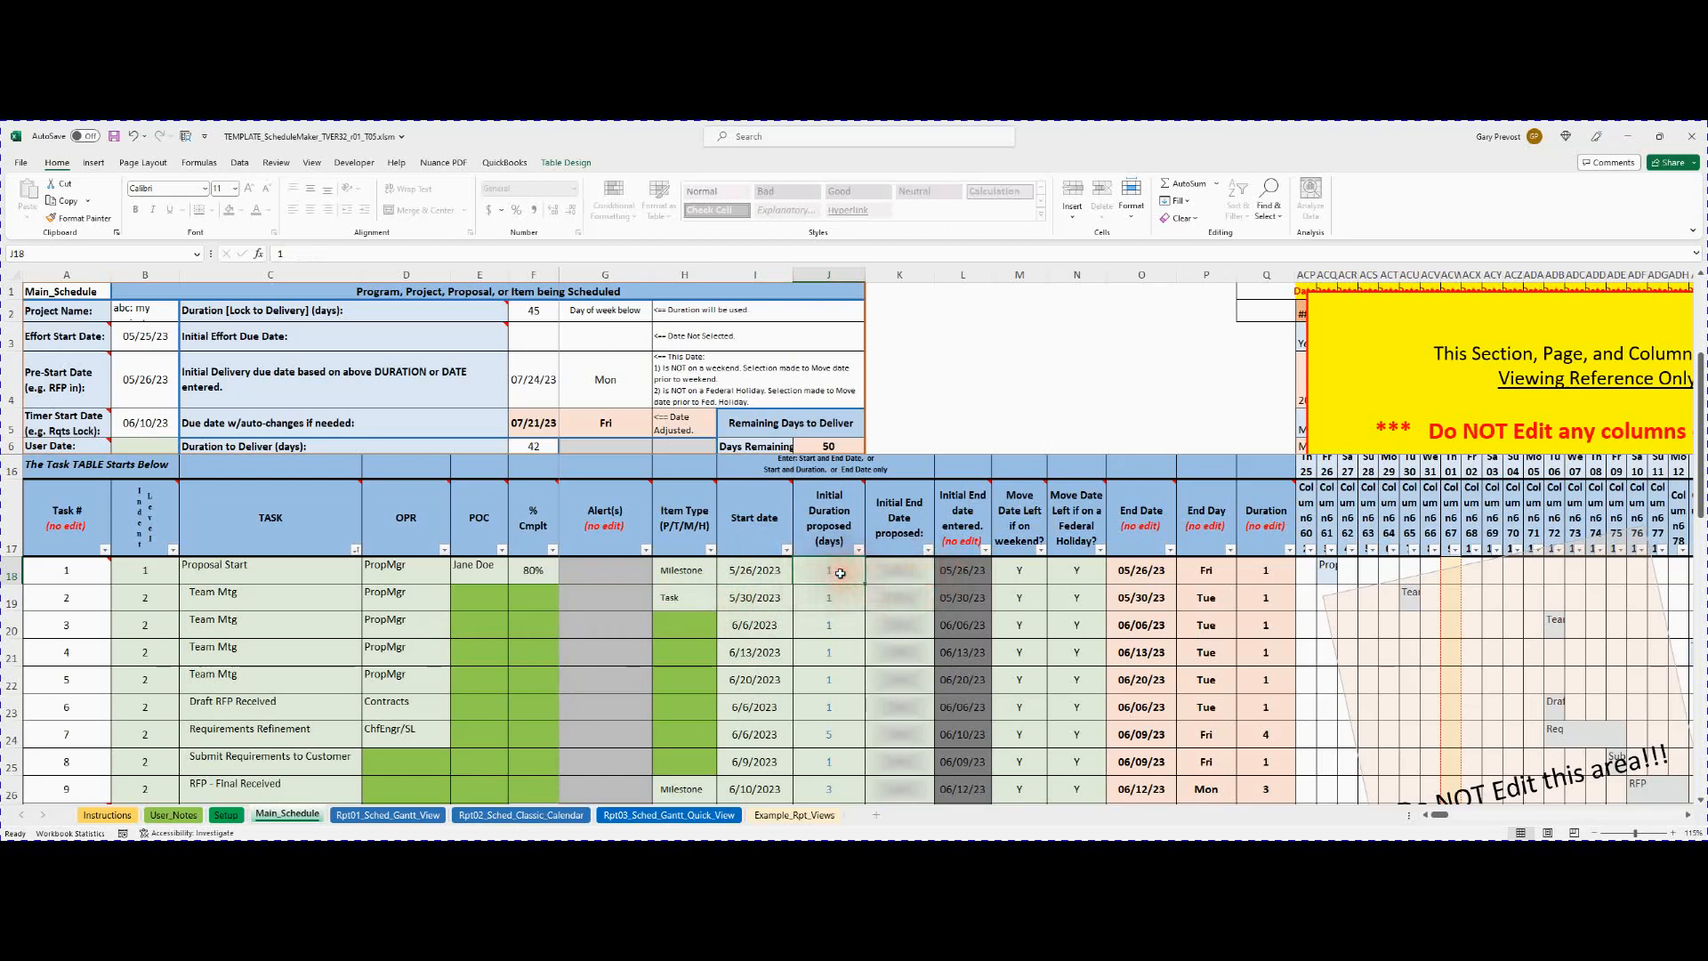
left_click(895, 585)
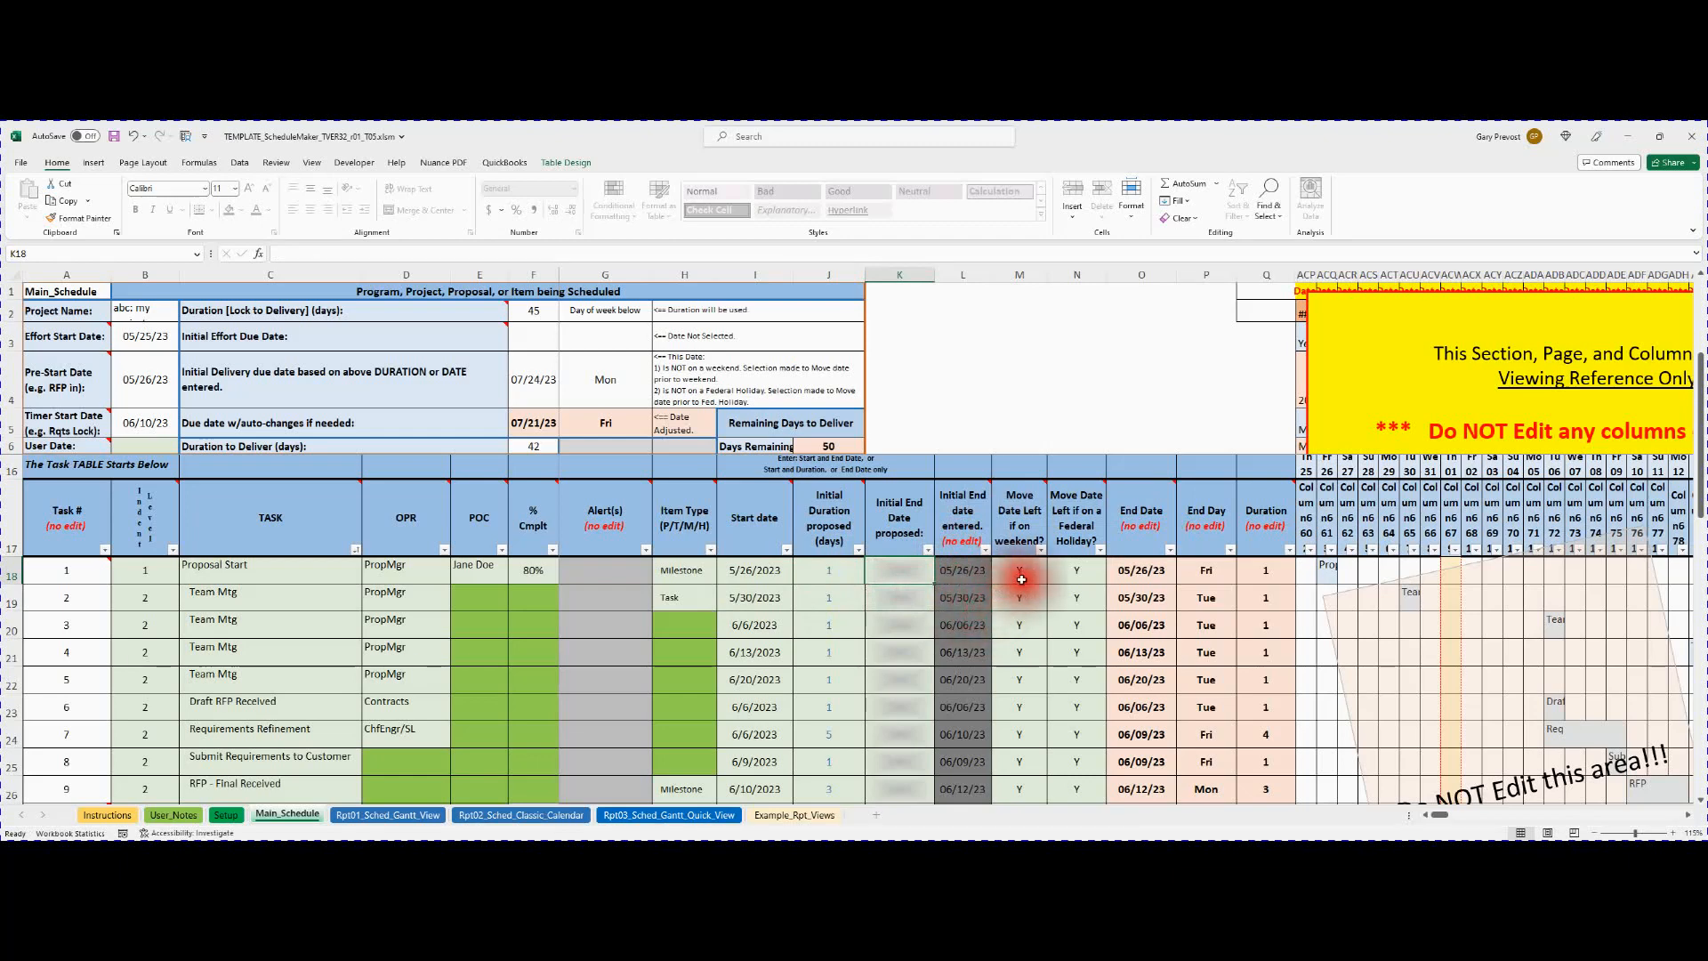
Set both the weekend and the federal holiday date-move options of the Proposal Start task to N.
left_click_drag(1019, 520, 1084, 534)
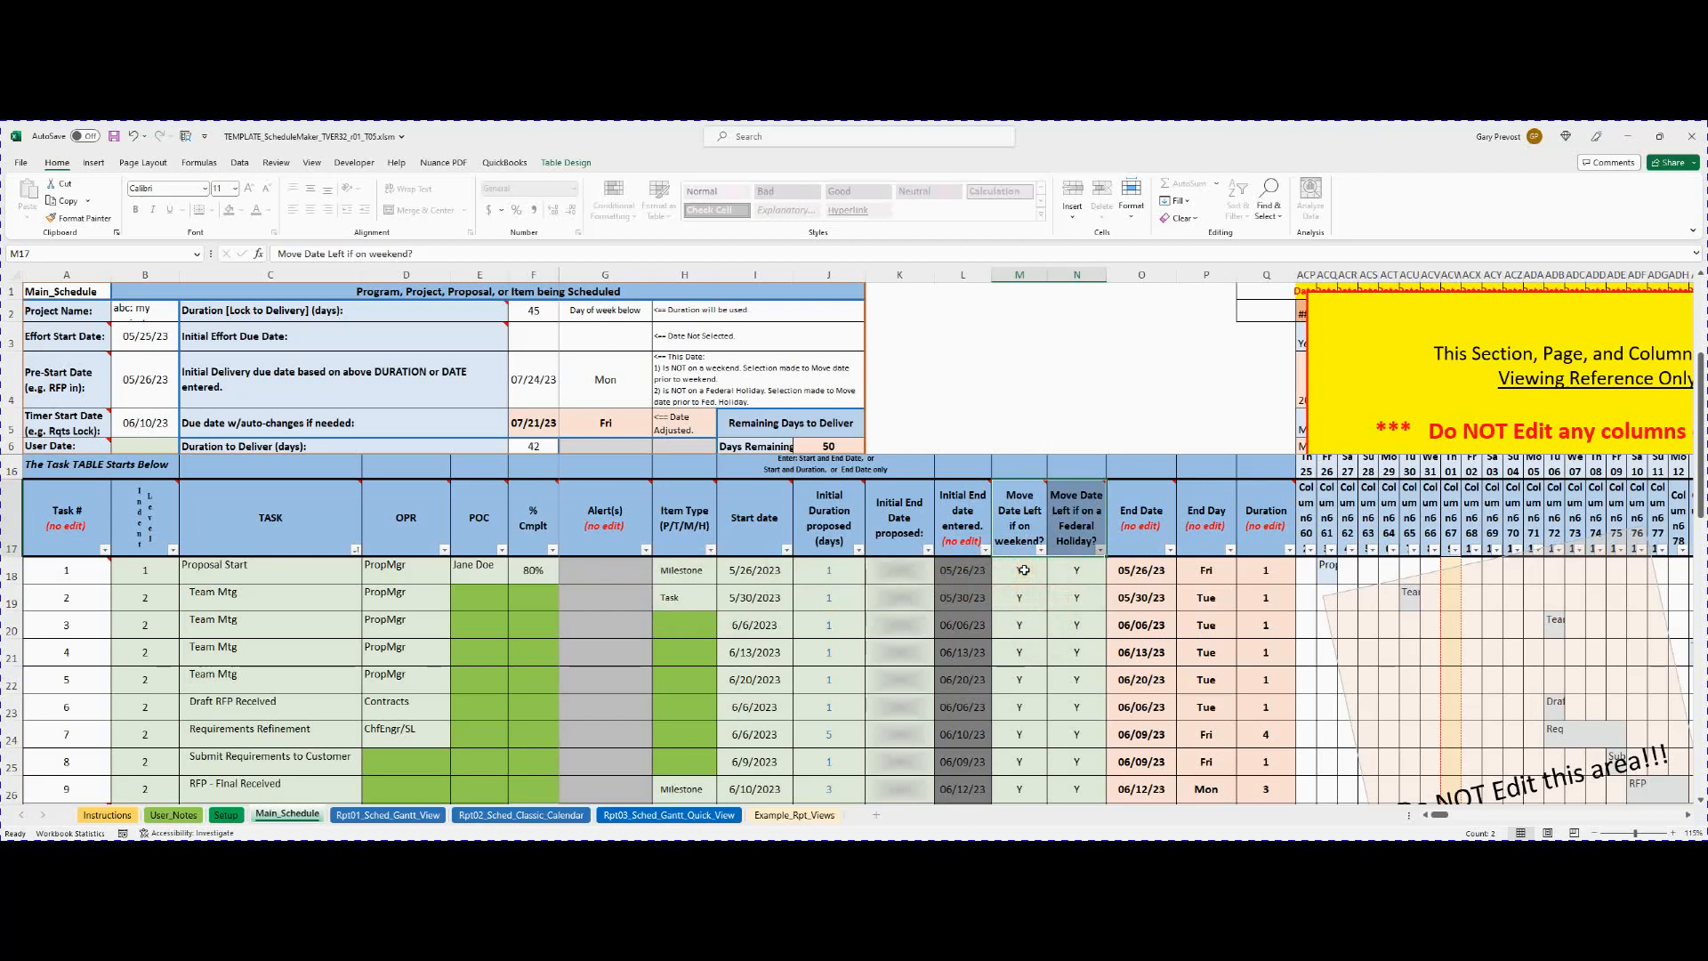
left_click(1024, 570)
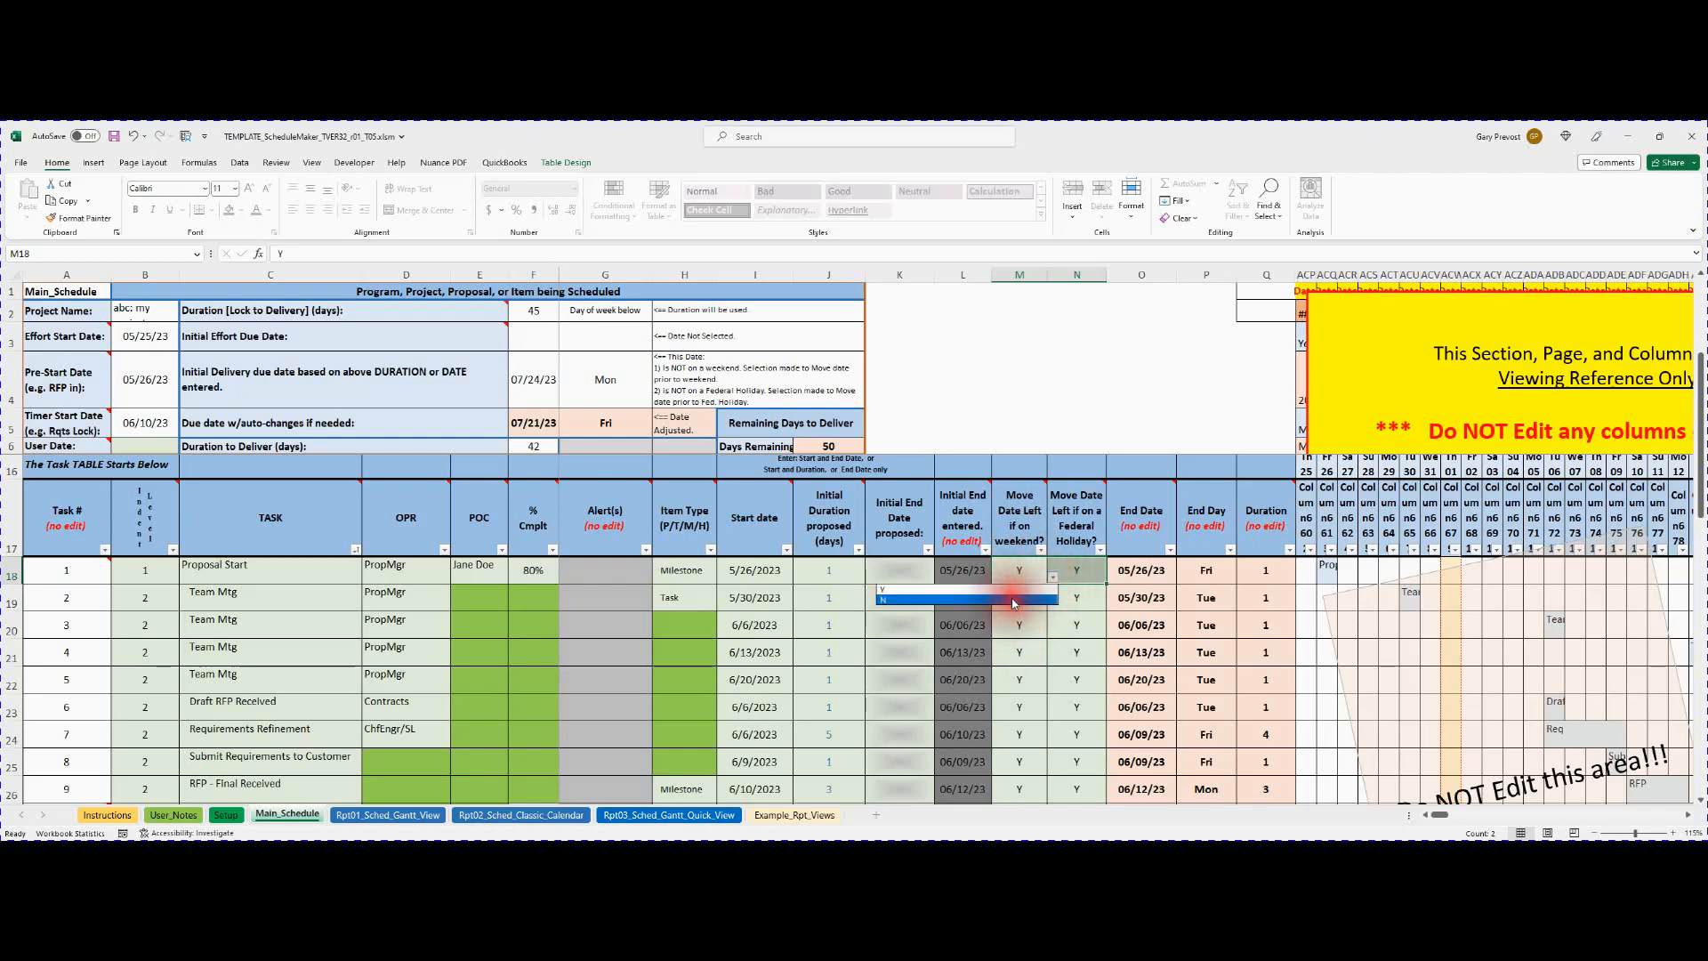
left_click(1023, 599)
left_click(1110, 578)
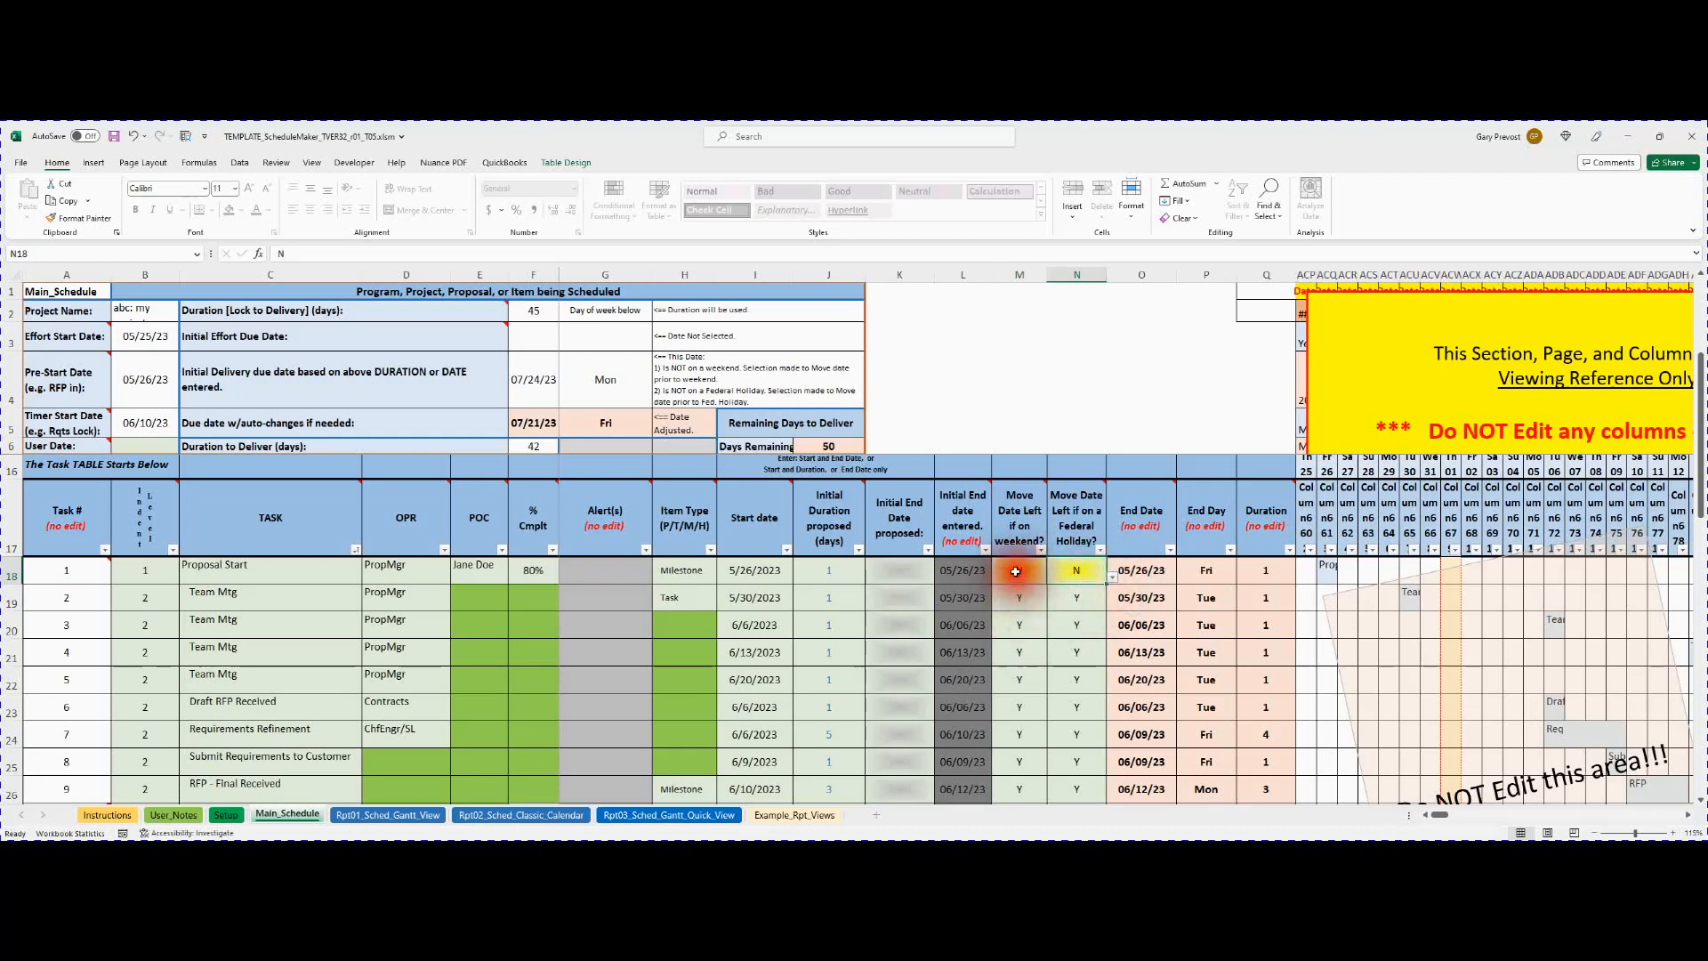
Set both the weekend and the federal holiday date-move options of the Proposal Start task to Y.
left_click(1045, 570)
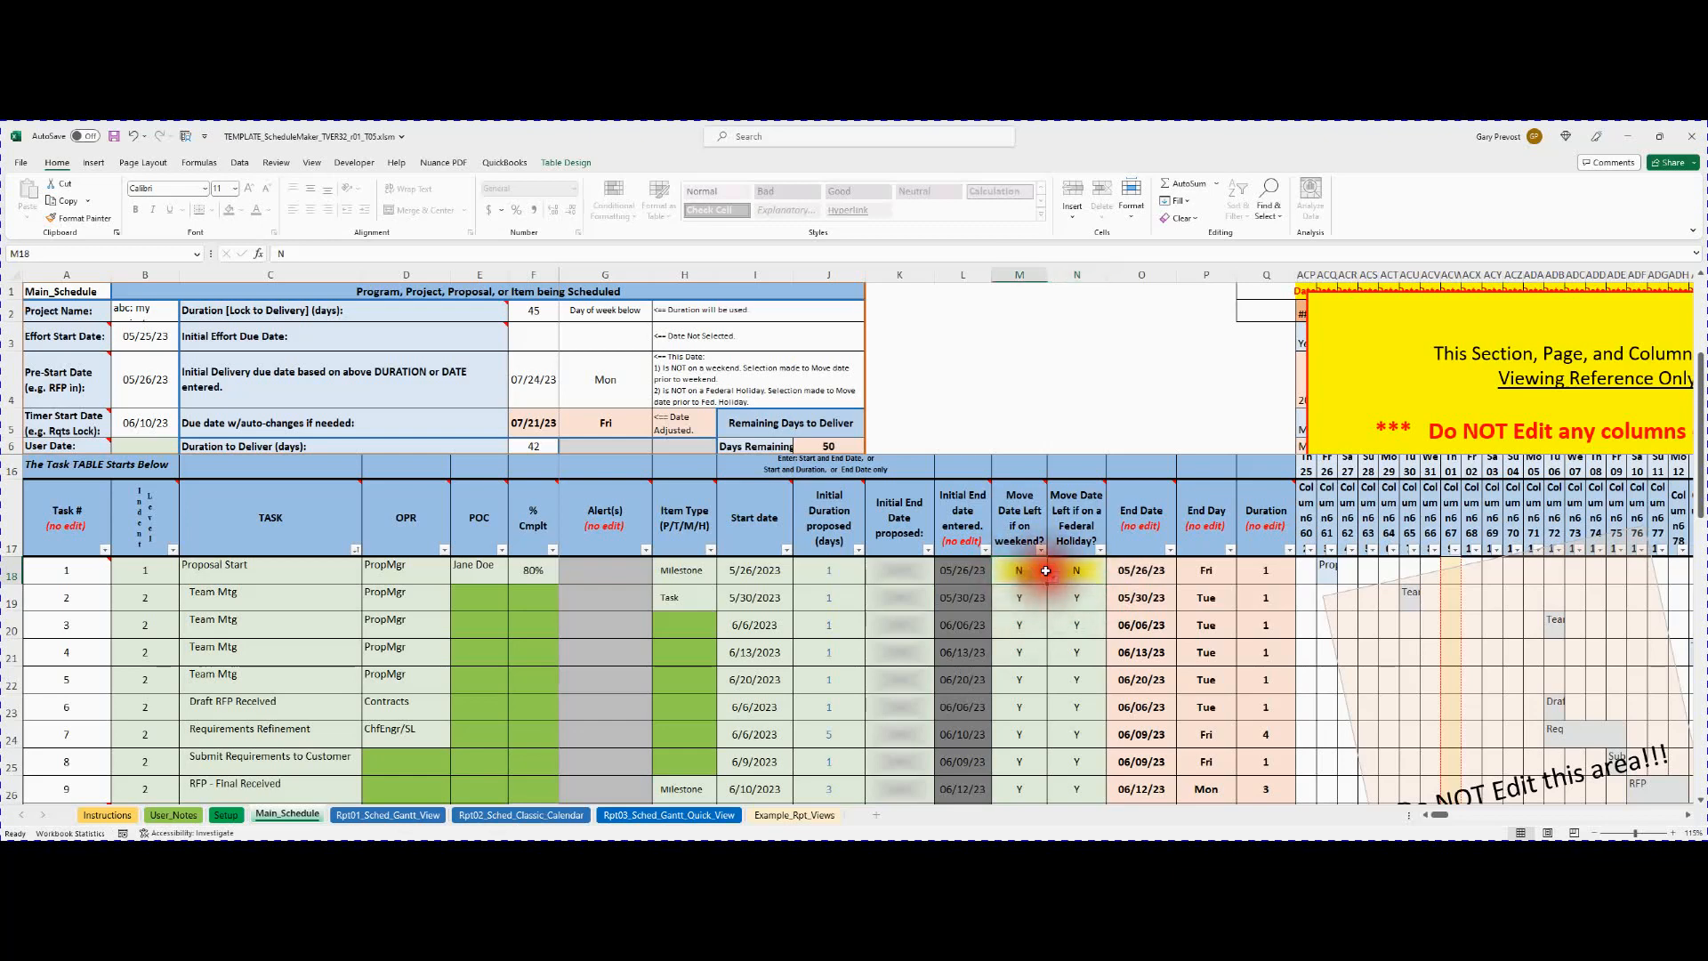
left_click(1023, 589)
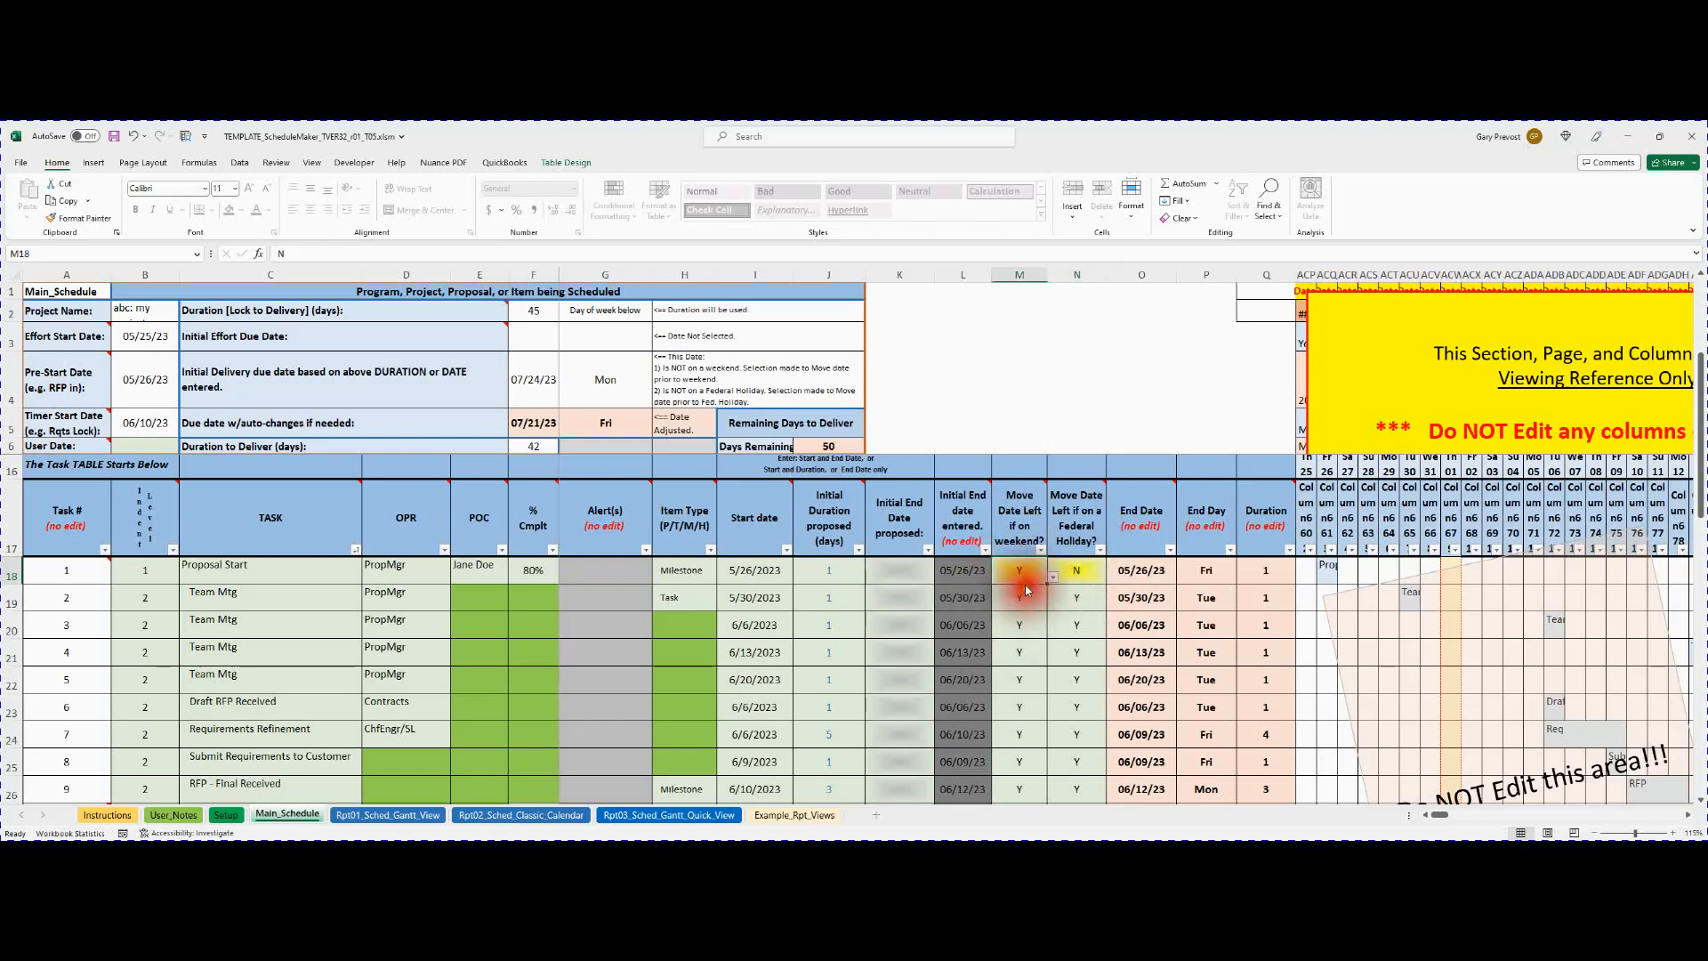
left_click(1094, 572)
left_click(1112, 576)
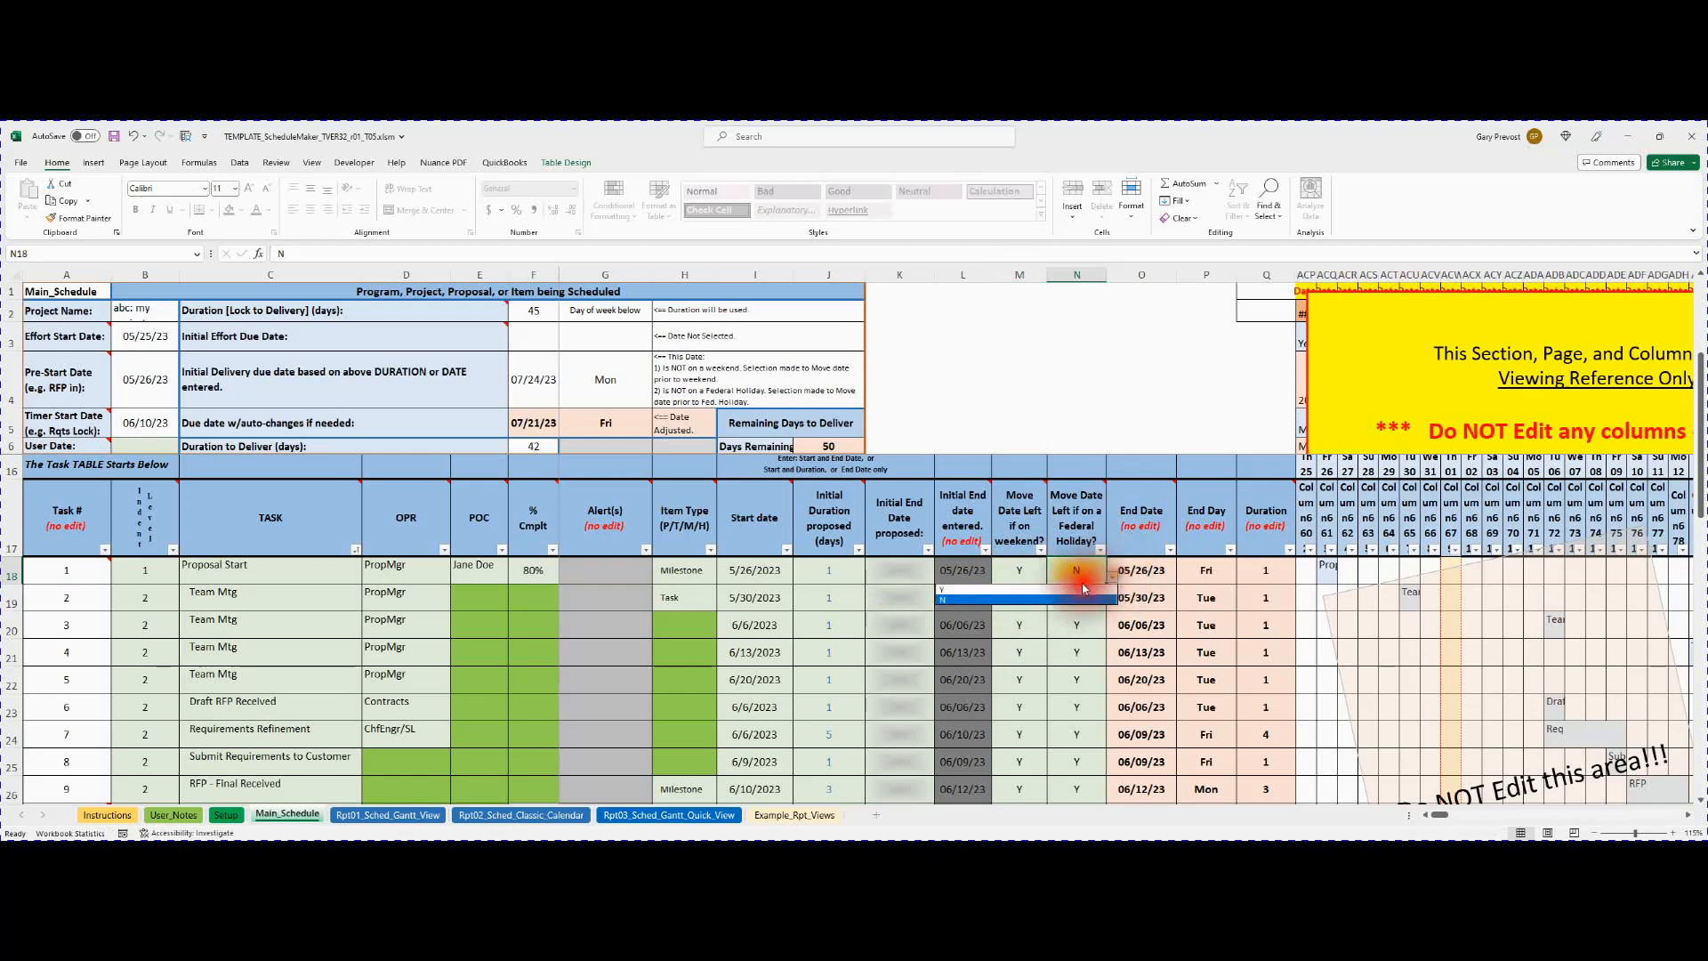
left_click(1080, 589)
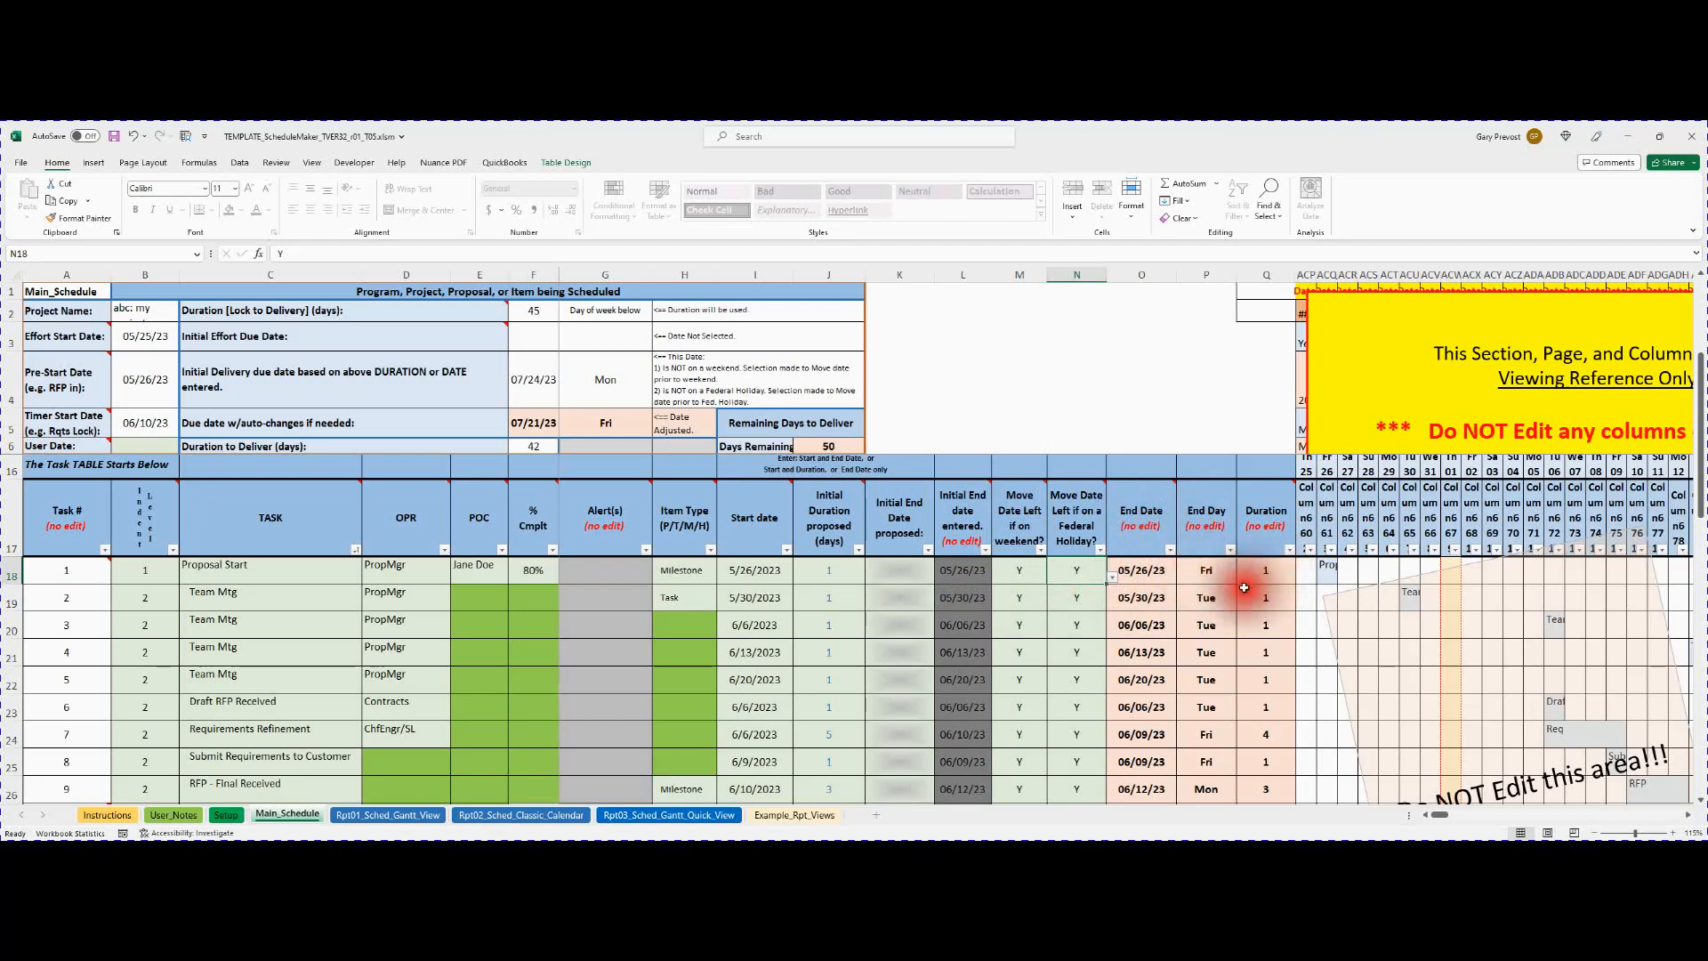
Inspect the Requirements Refinement task's proposed duration, calculated duration and start date cells.
left_click(840, 738)
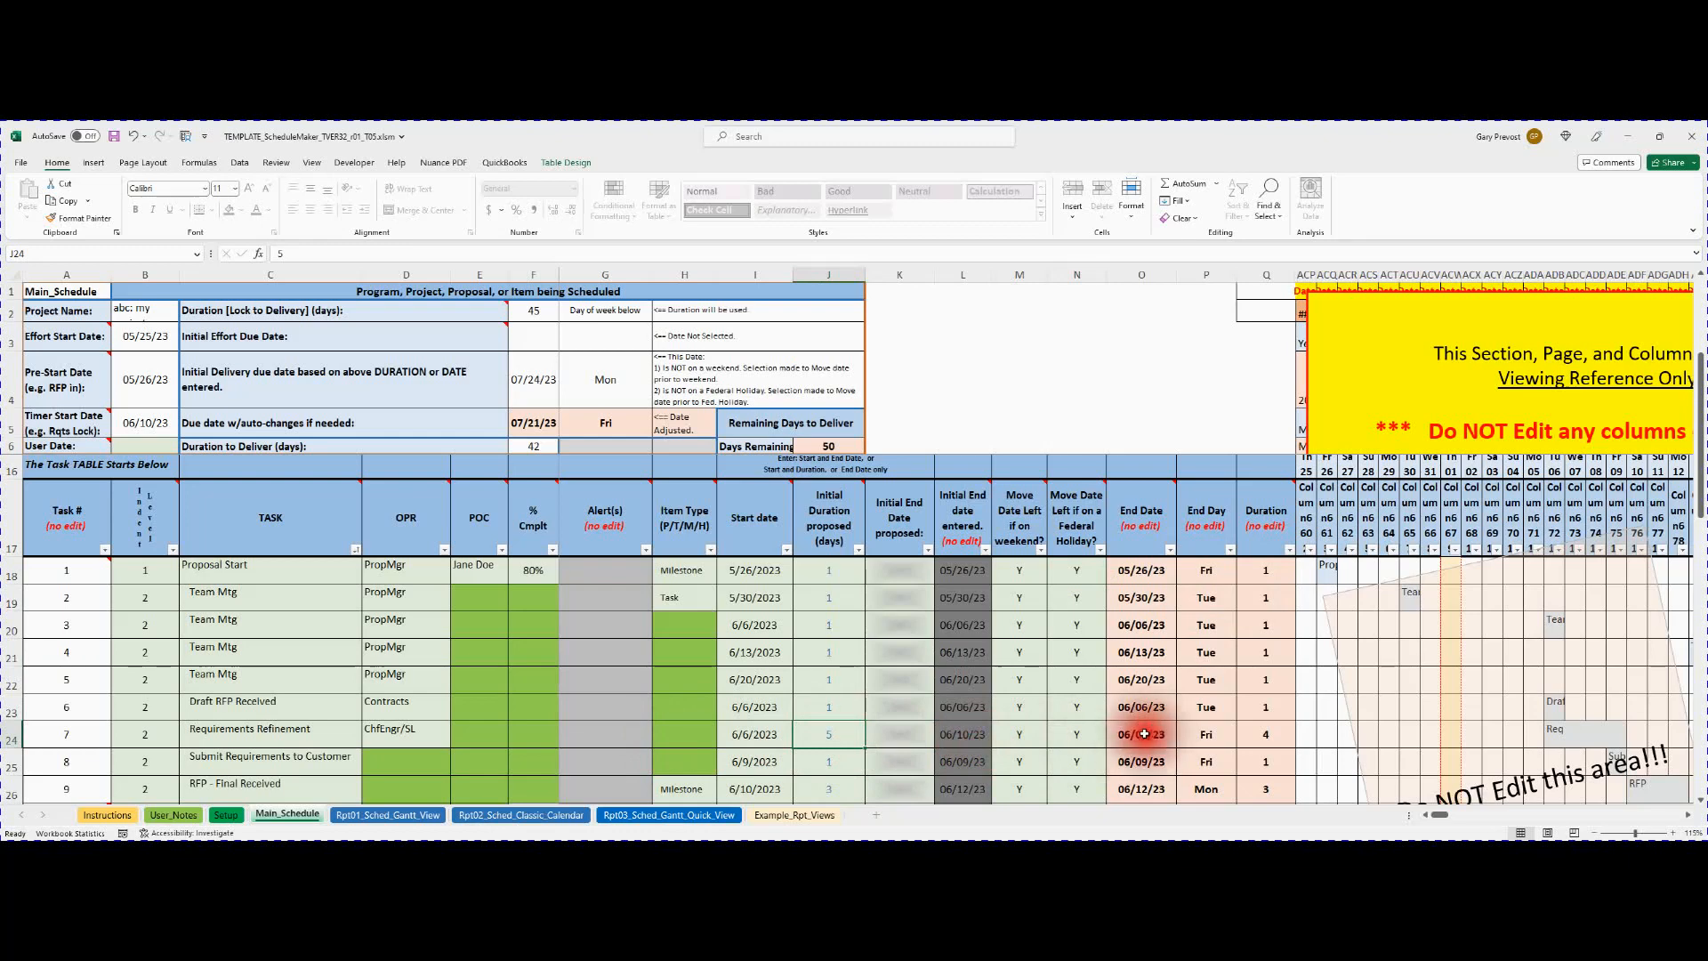
left_click(1275, 735)
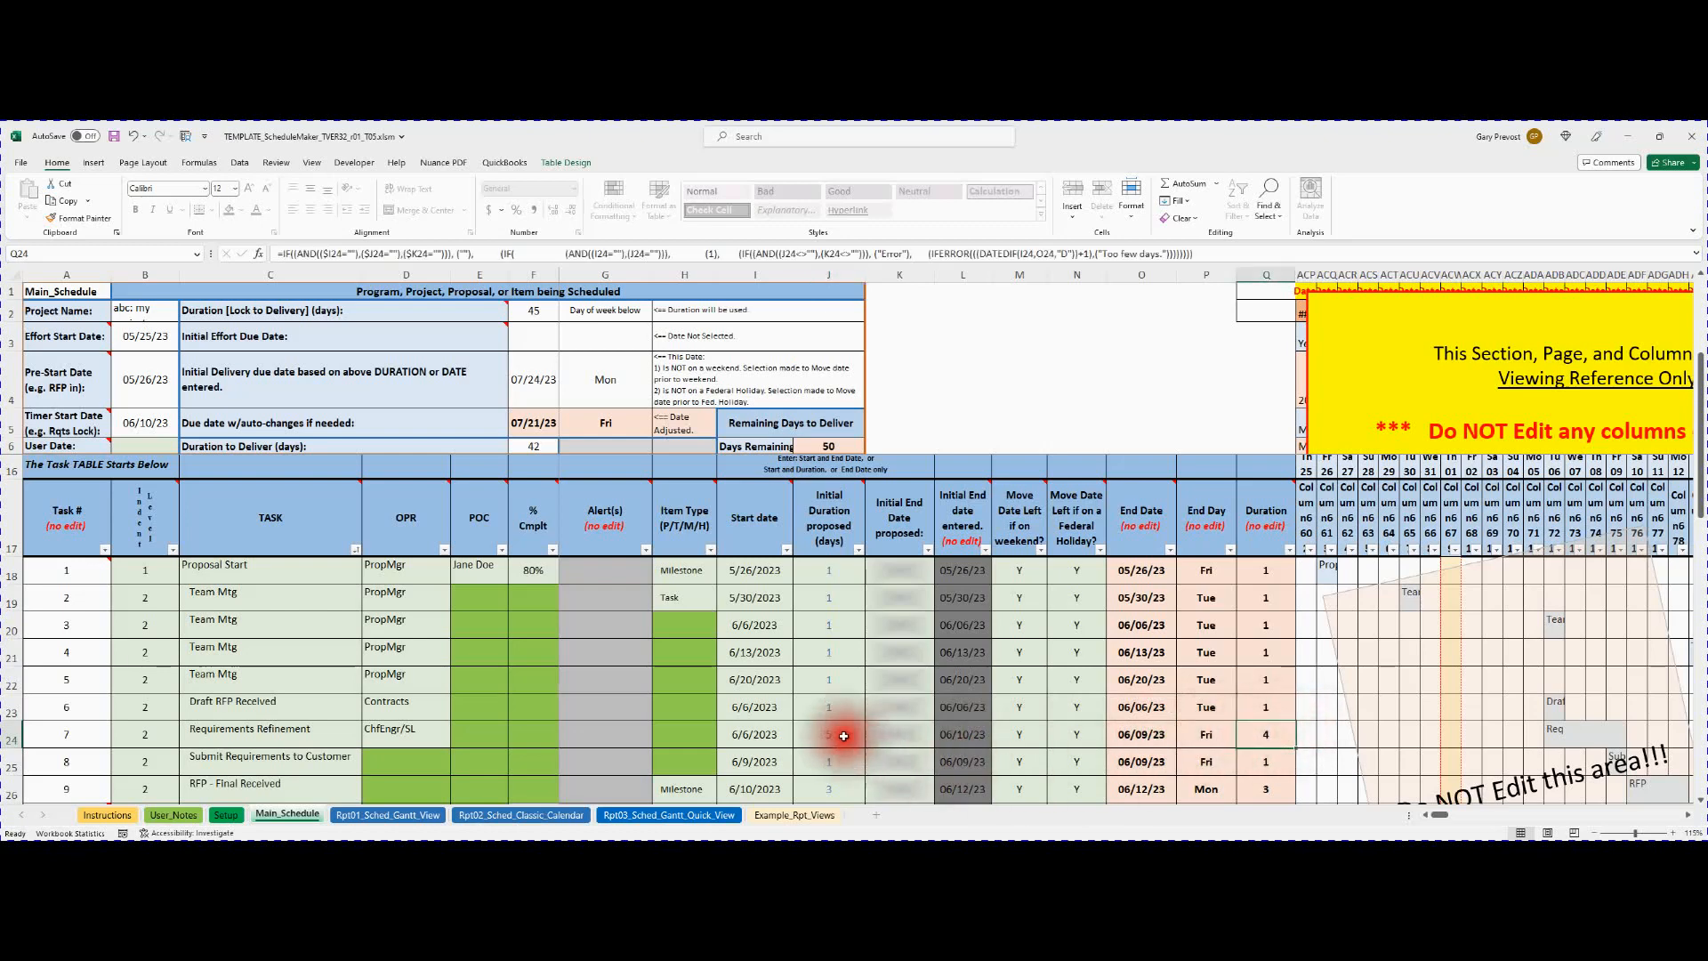
left_click(770, 731)
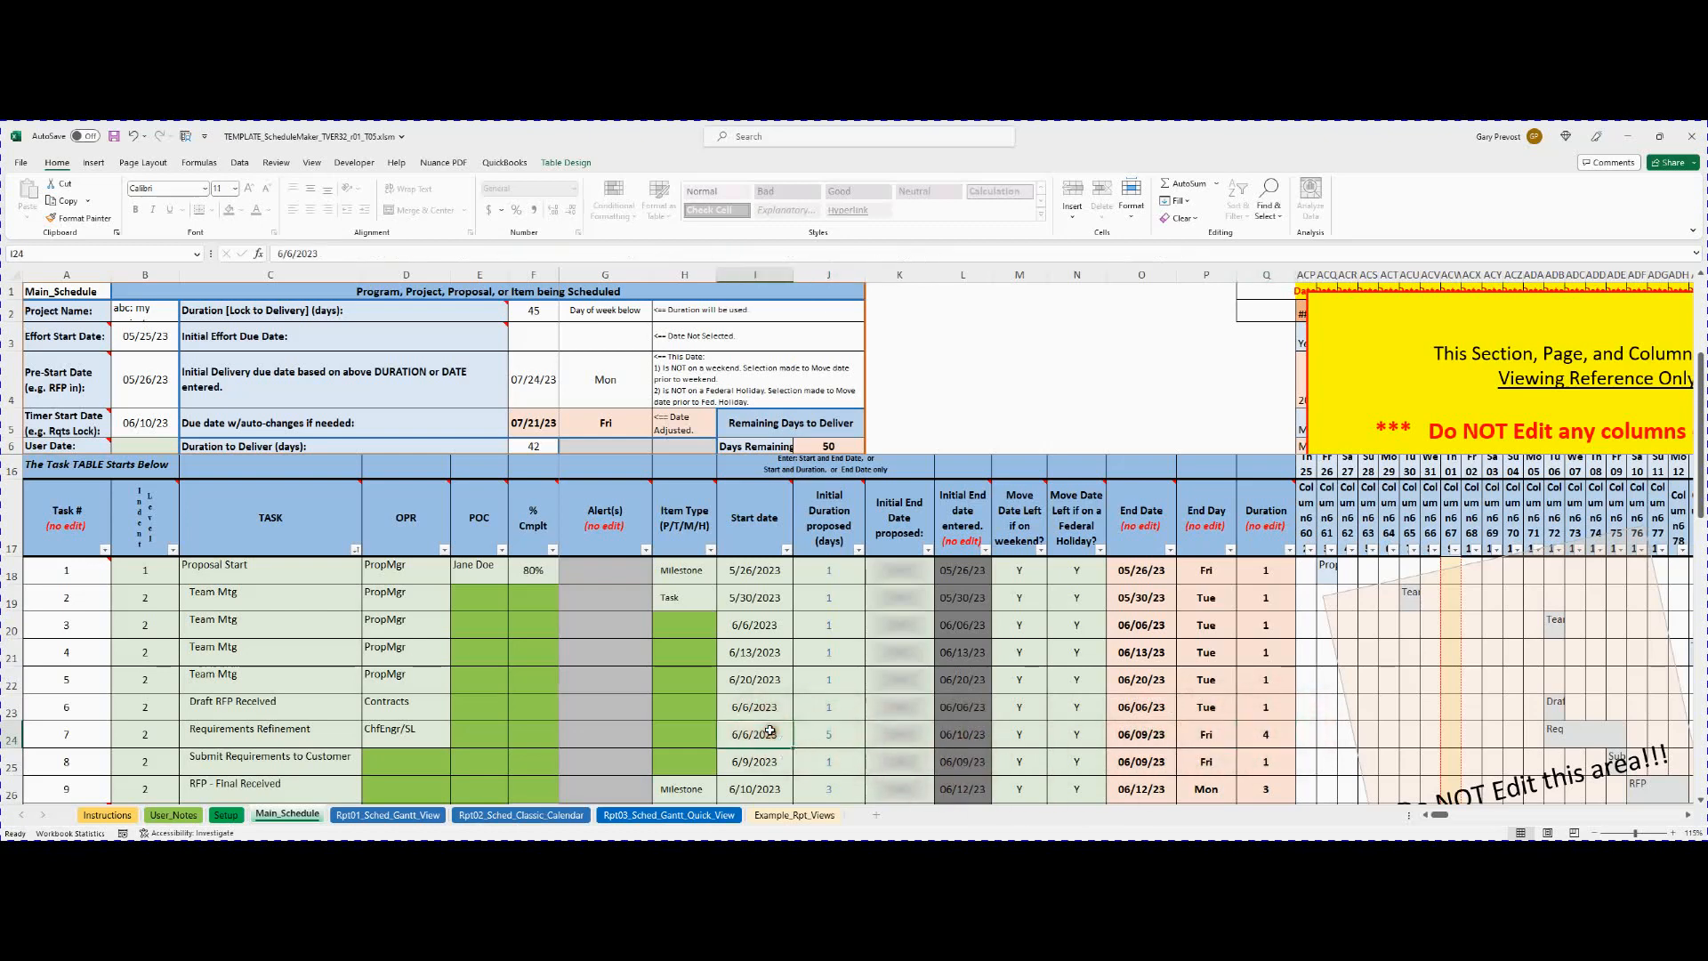
left_click(834, 741)
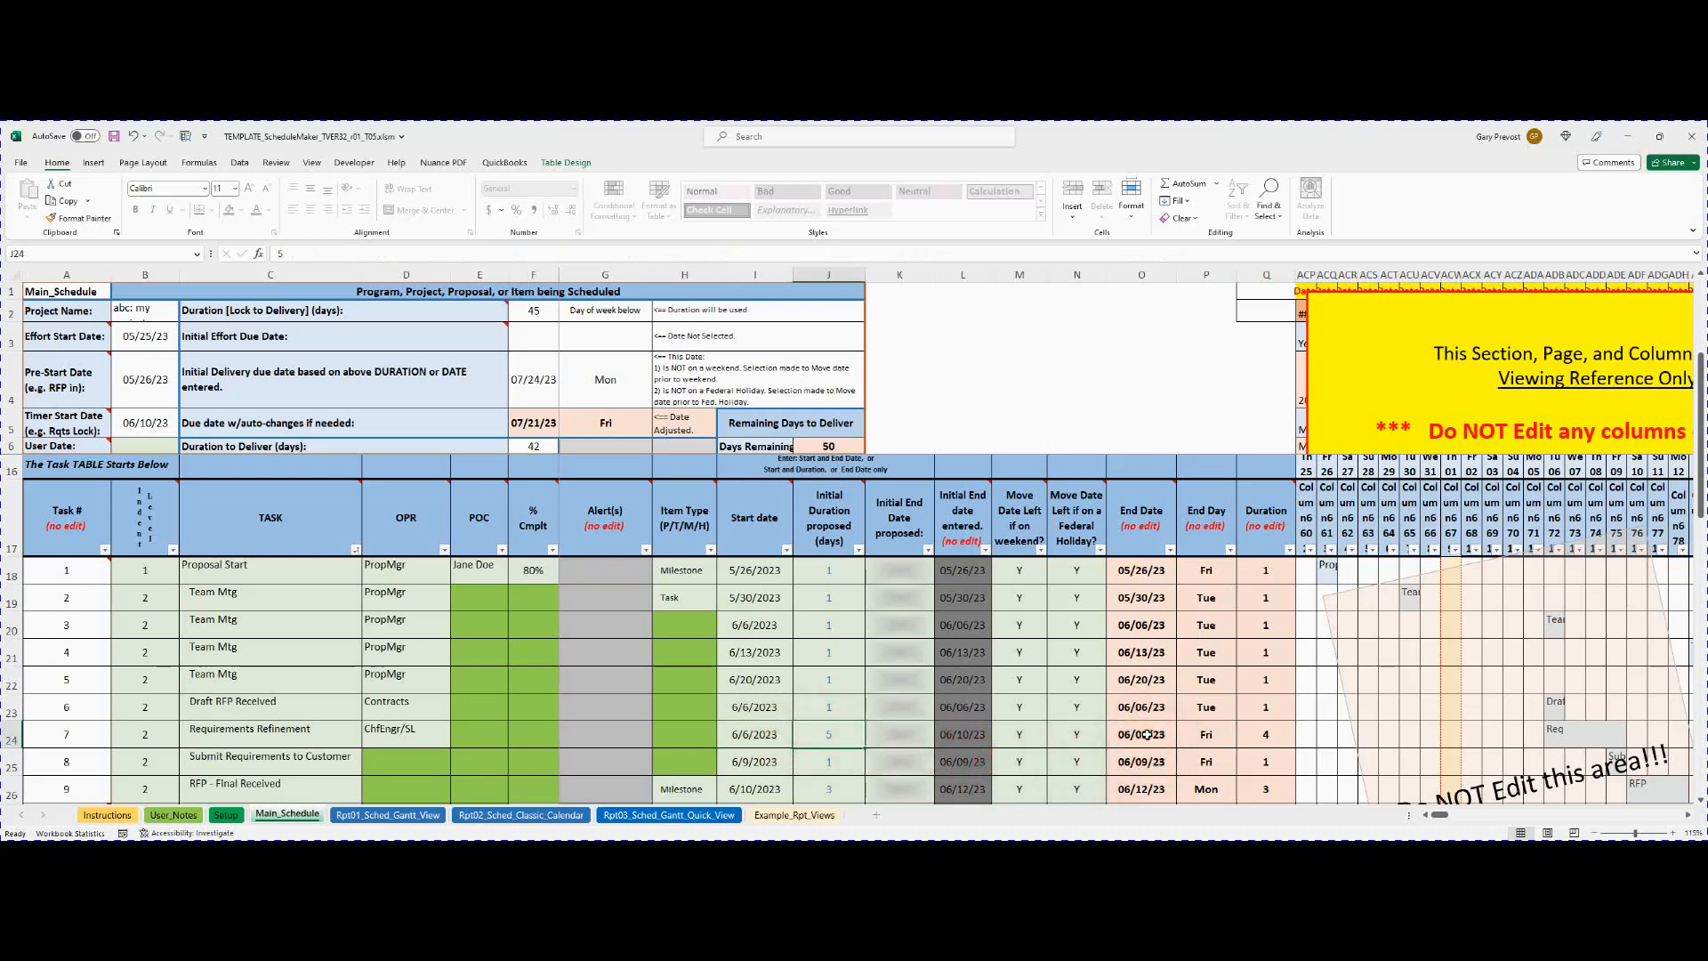
Try N as the Requirements Refinement task's weekend date-move option and restore it to Y.
left_click(1021, 731)
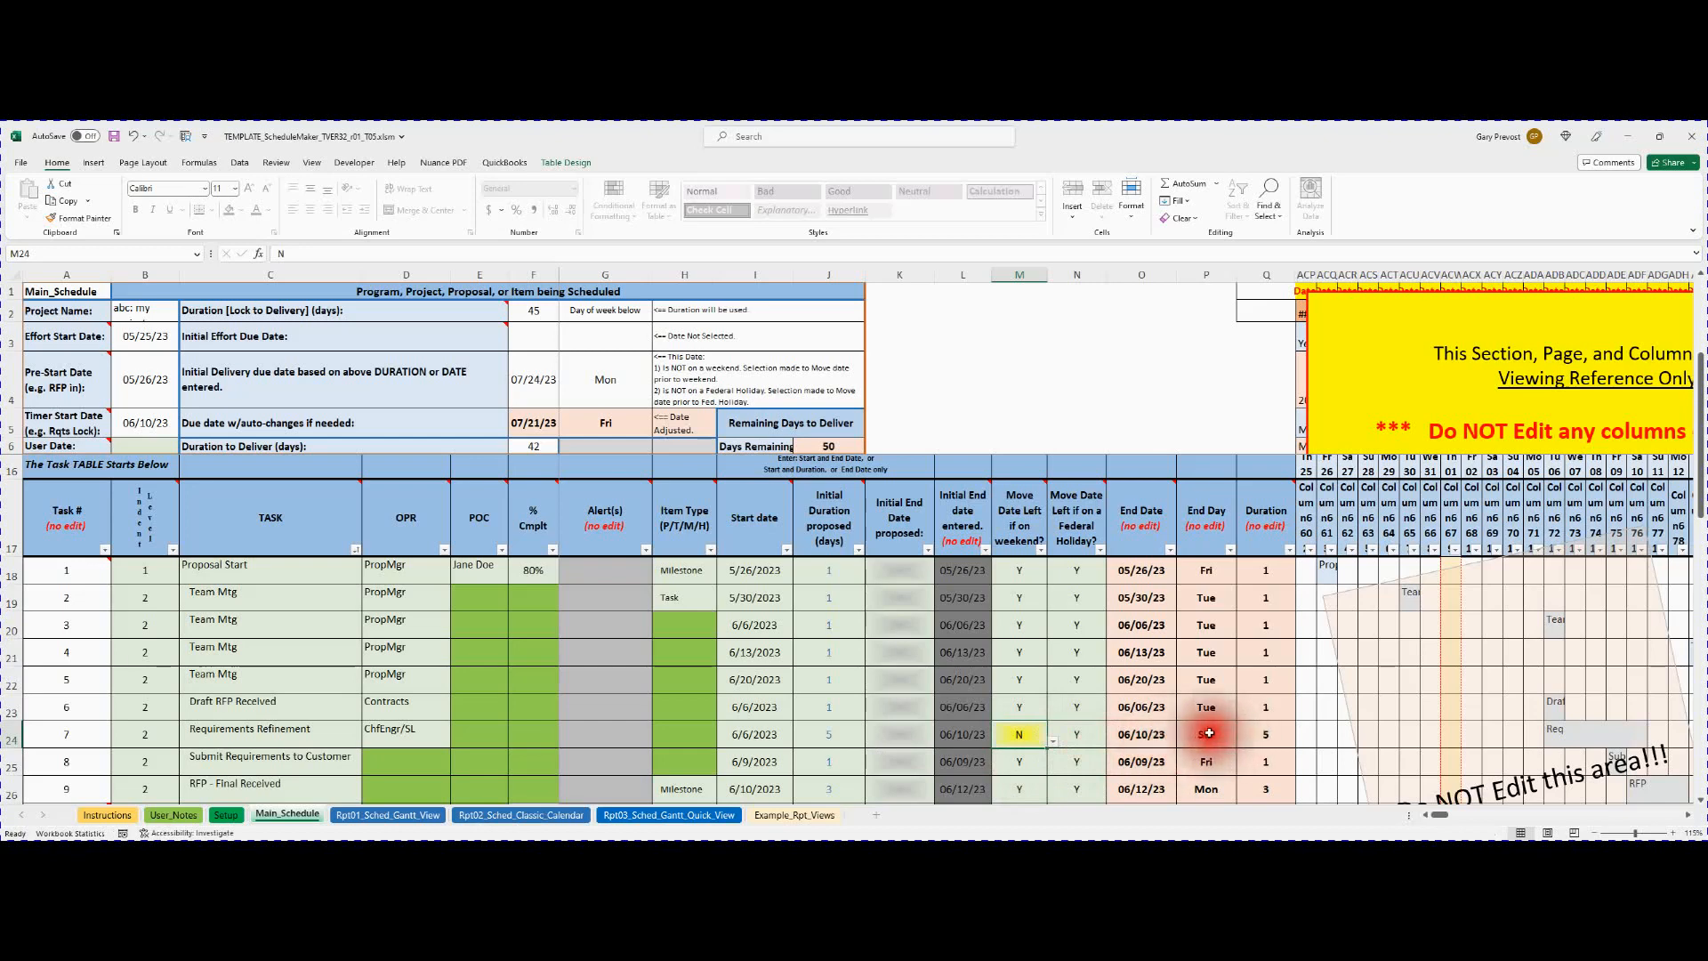
left_click(1053, 746)
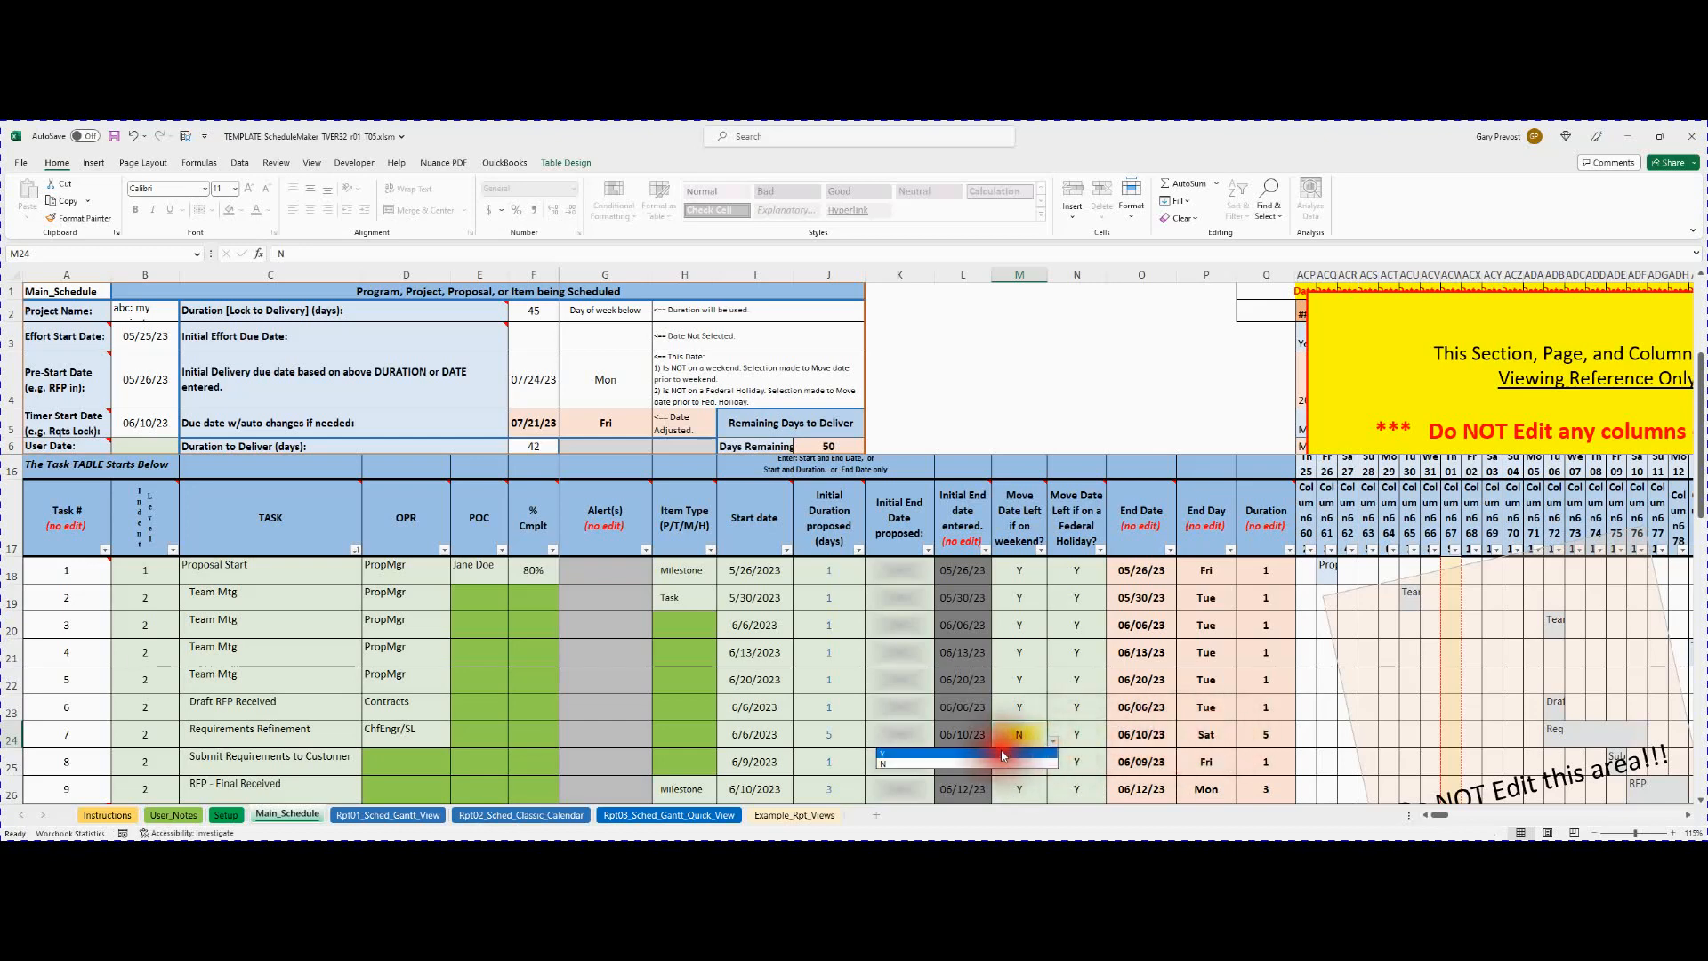
left_click(1023, 759)
left_click(1034, 729)
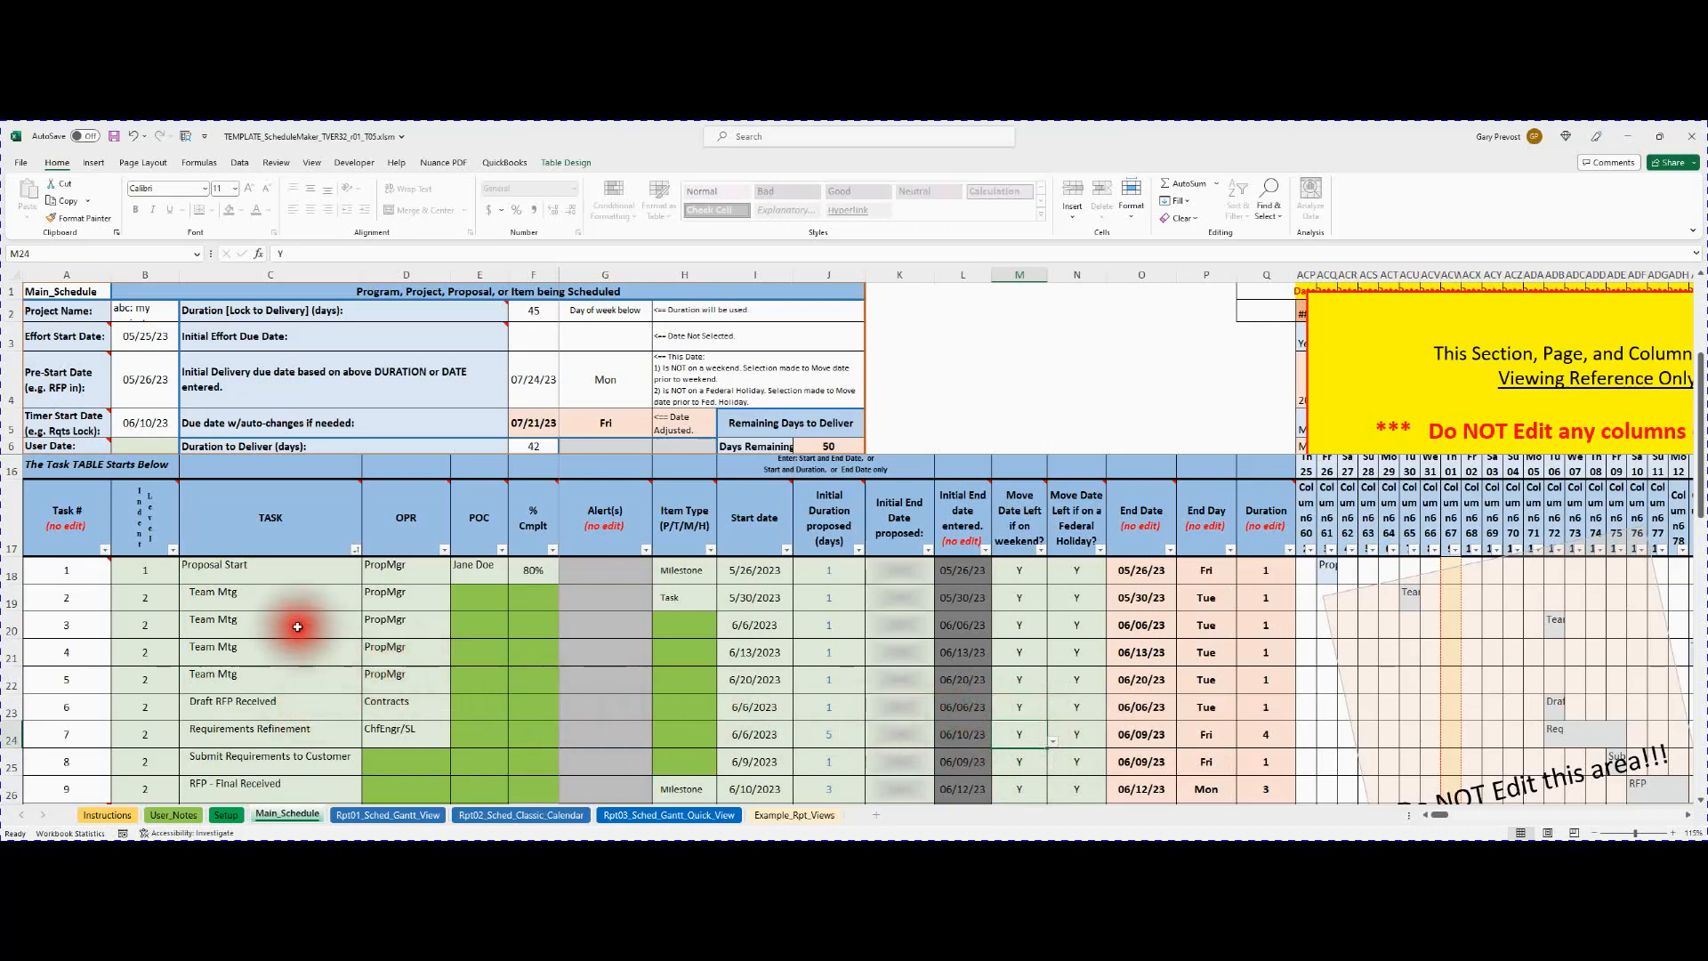
Review the remaining tasks of the Main_Schedule task table and return to its header rows.
scroll(301, 640, "down", 1)
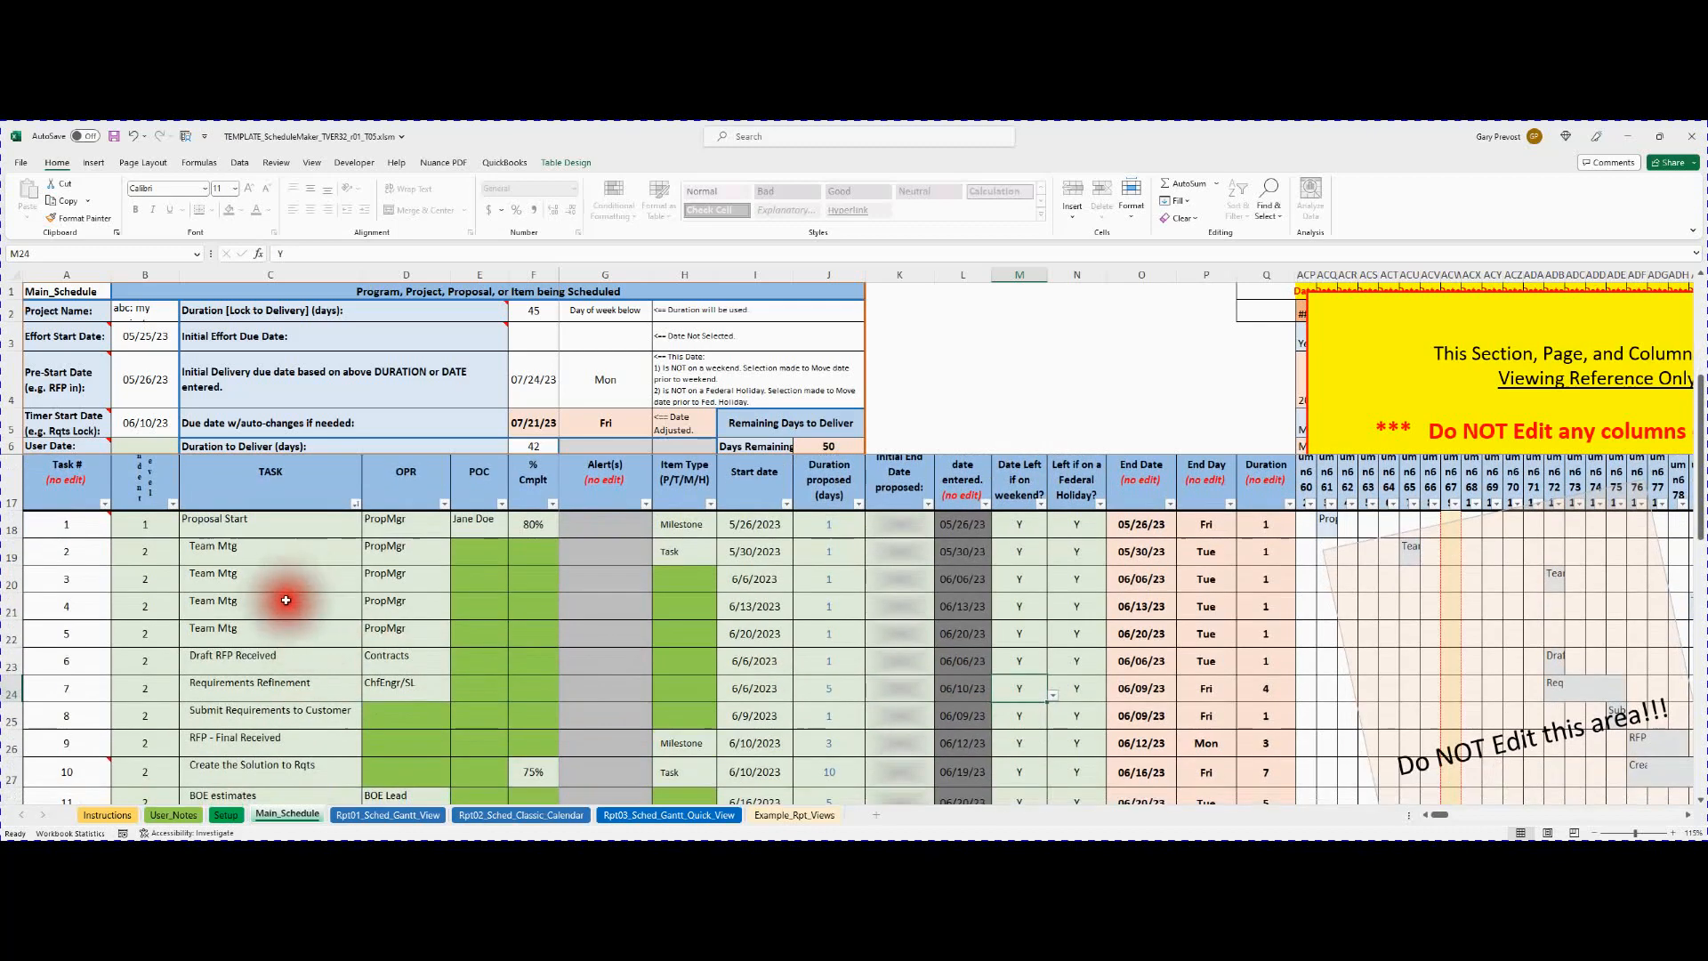
scroll(295, 642, "down", 1)
scroll(295, 641, "down", 2)
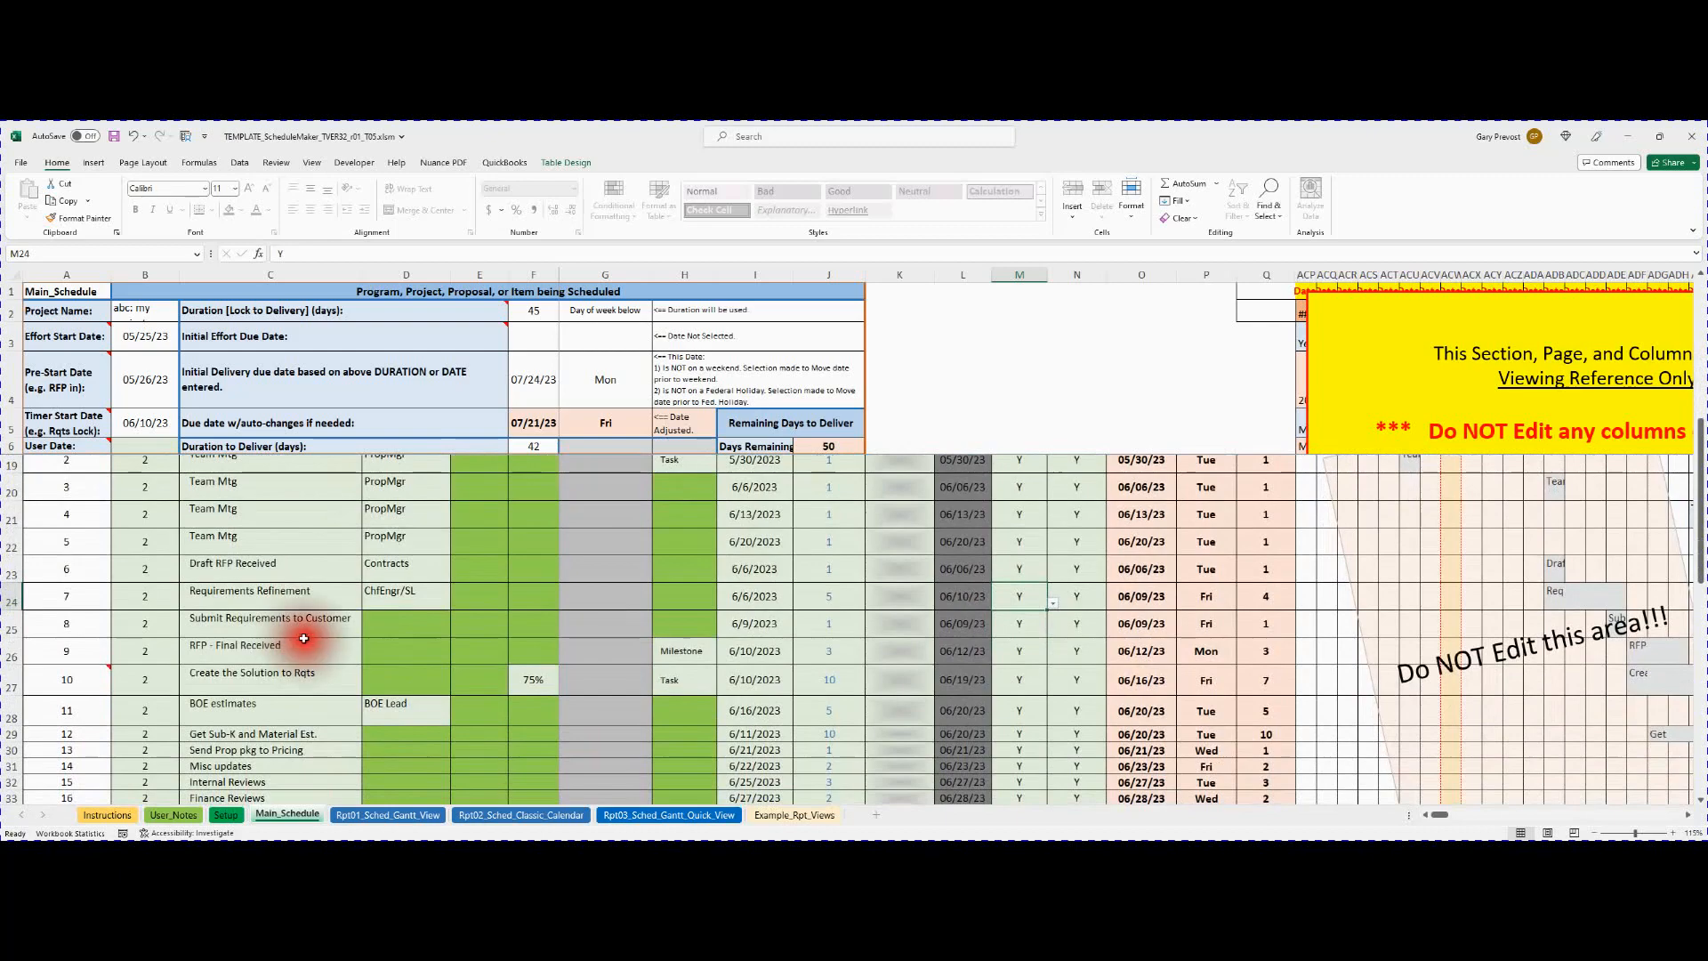
scroll(306, 646, "down", 1)
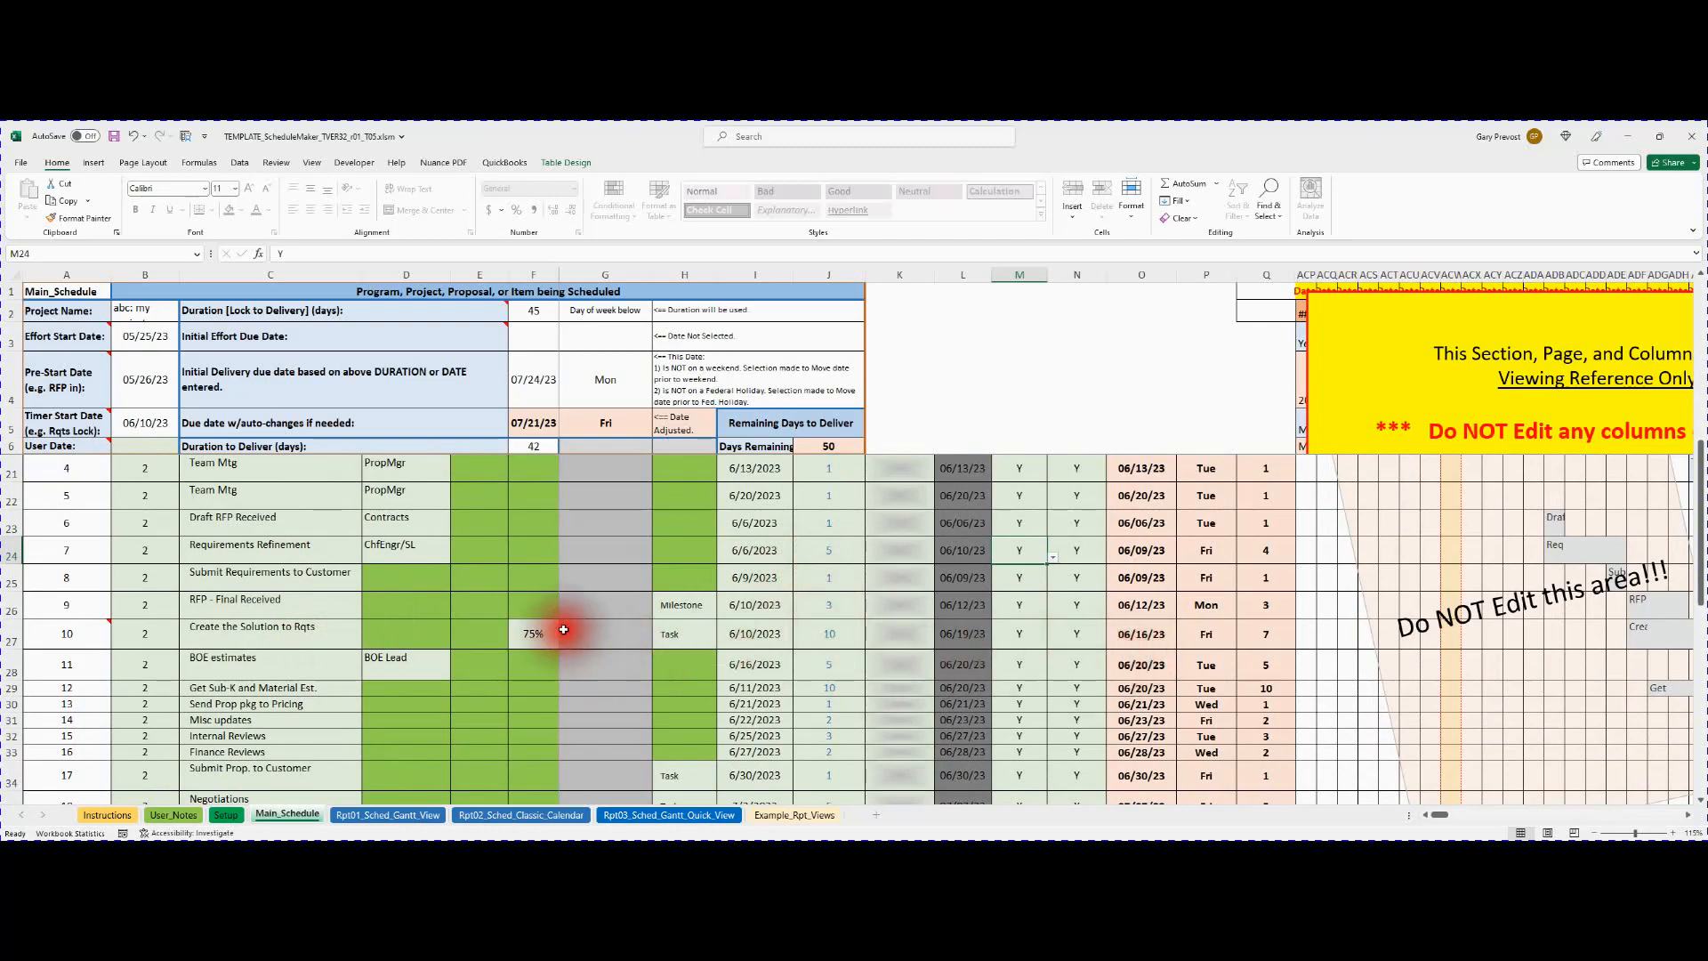
scroll(271, 647, "down", 2)
scroll(276, 658, "up", 5)
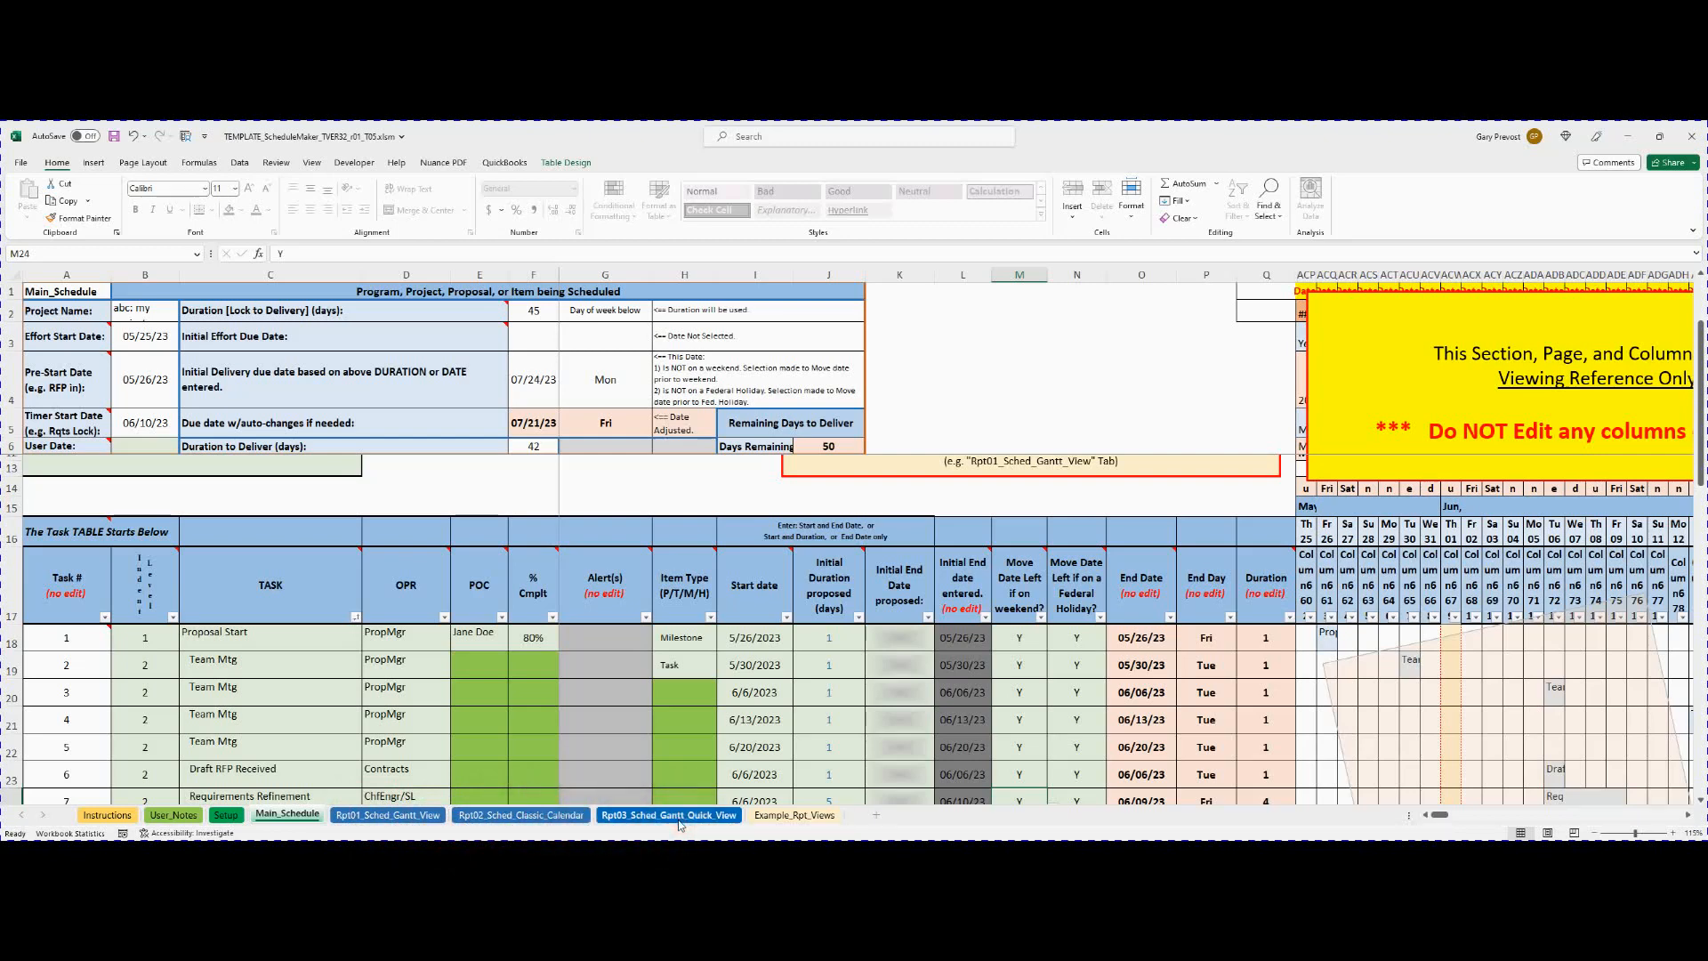
Open the Rpt02_Sched_Classic_Calendar sheet and look over its monthly task calendars from May 2023 onward.
left_click(559, 714)
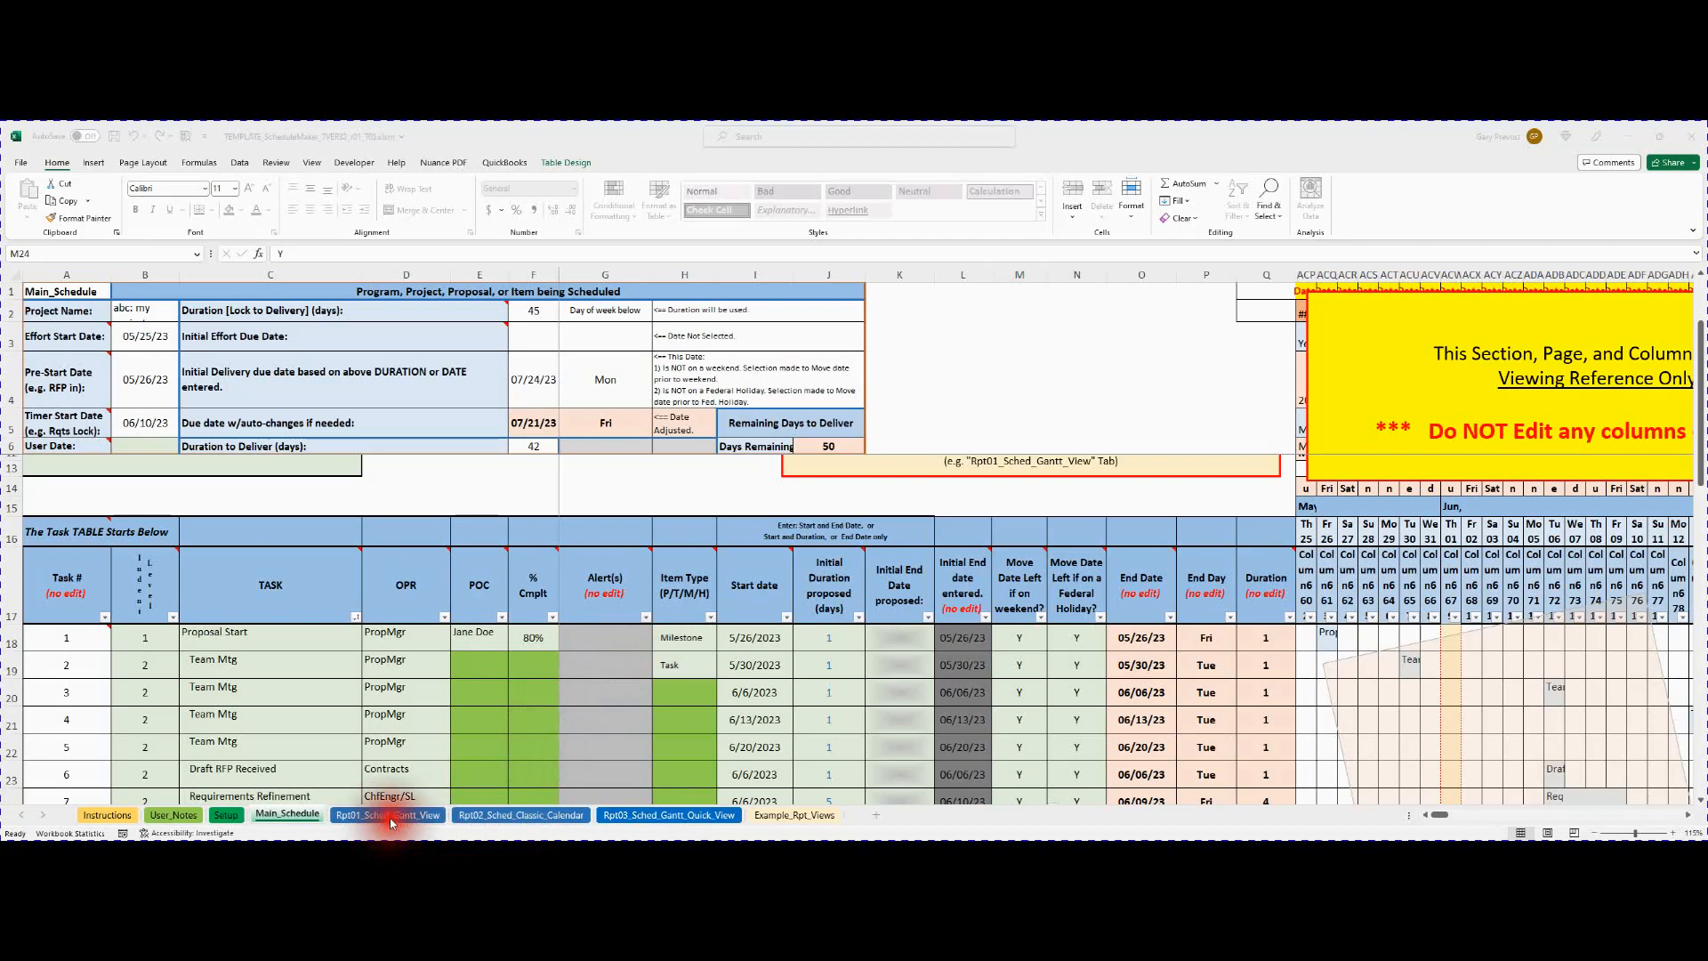
left_click(511, 820)
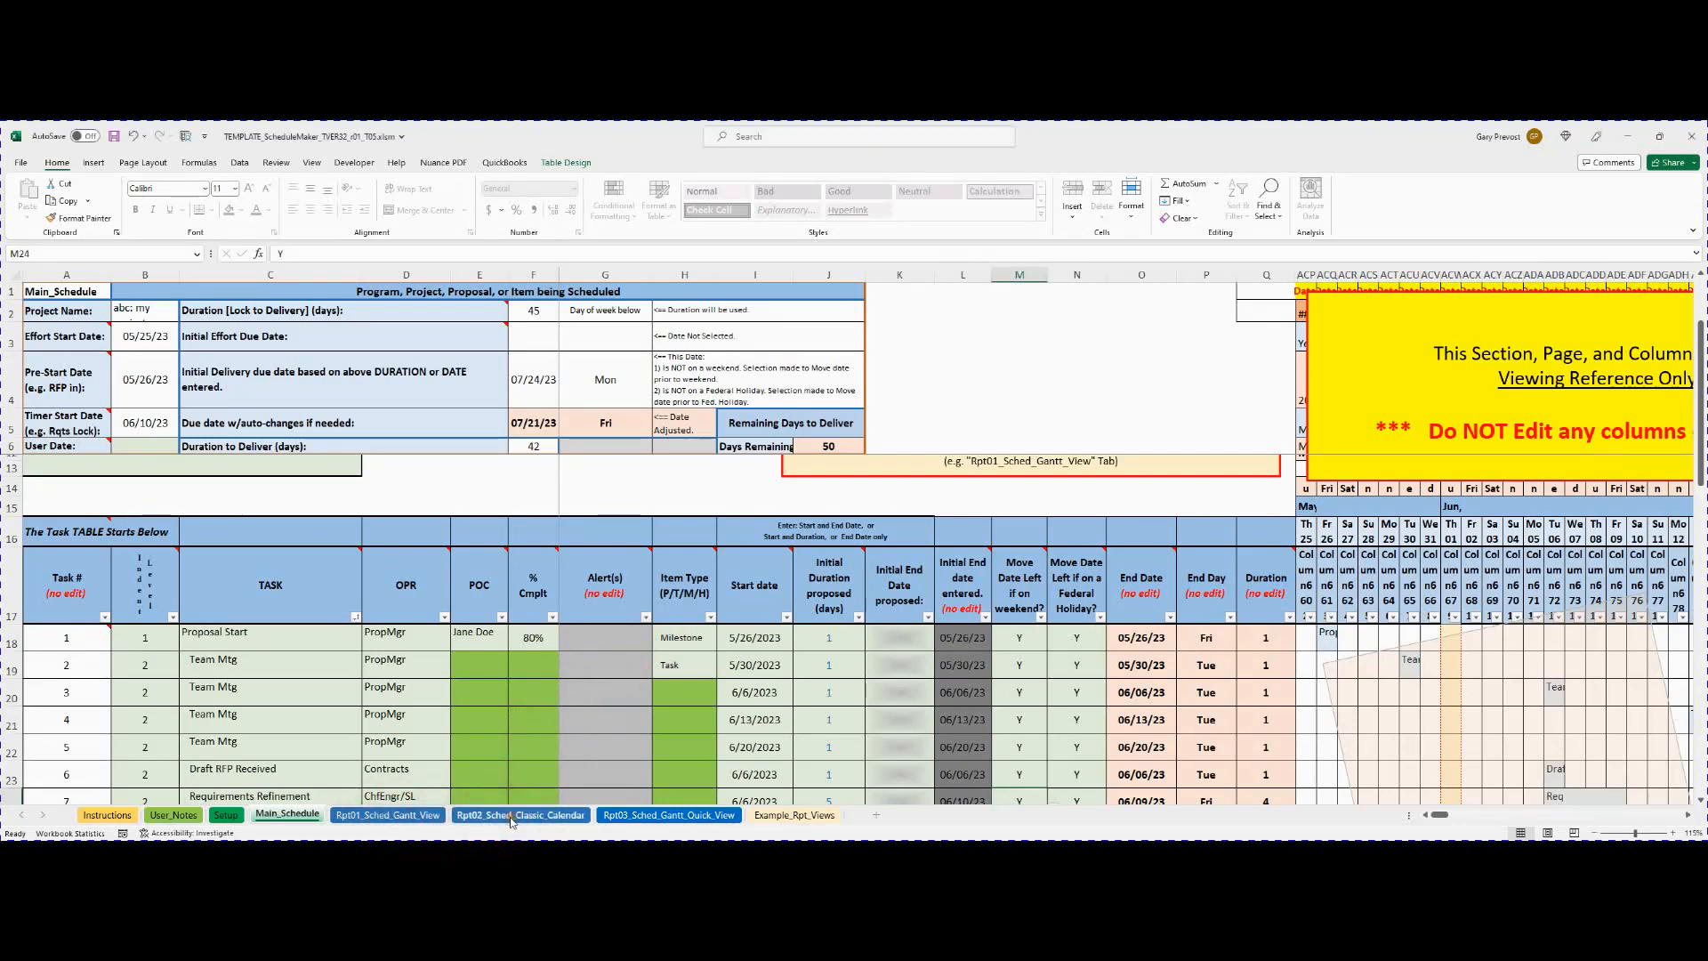
left_click(511, 815)
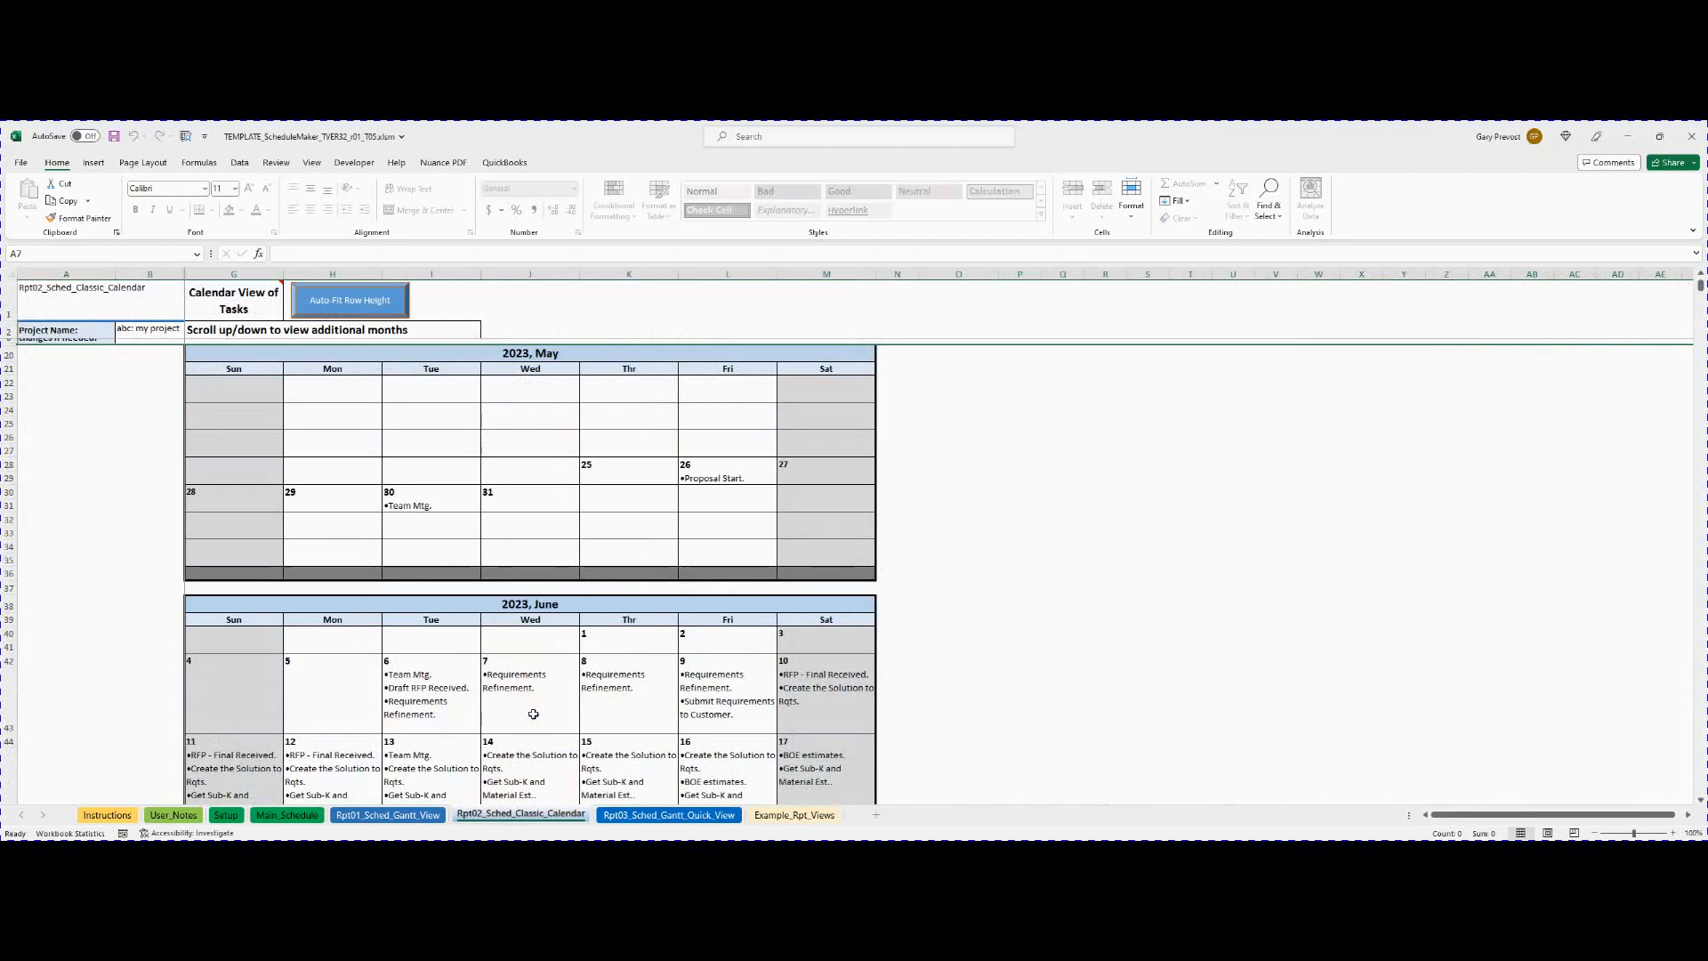
left_click(532, 352)
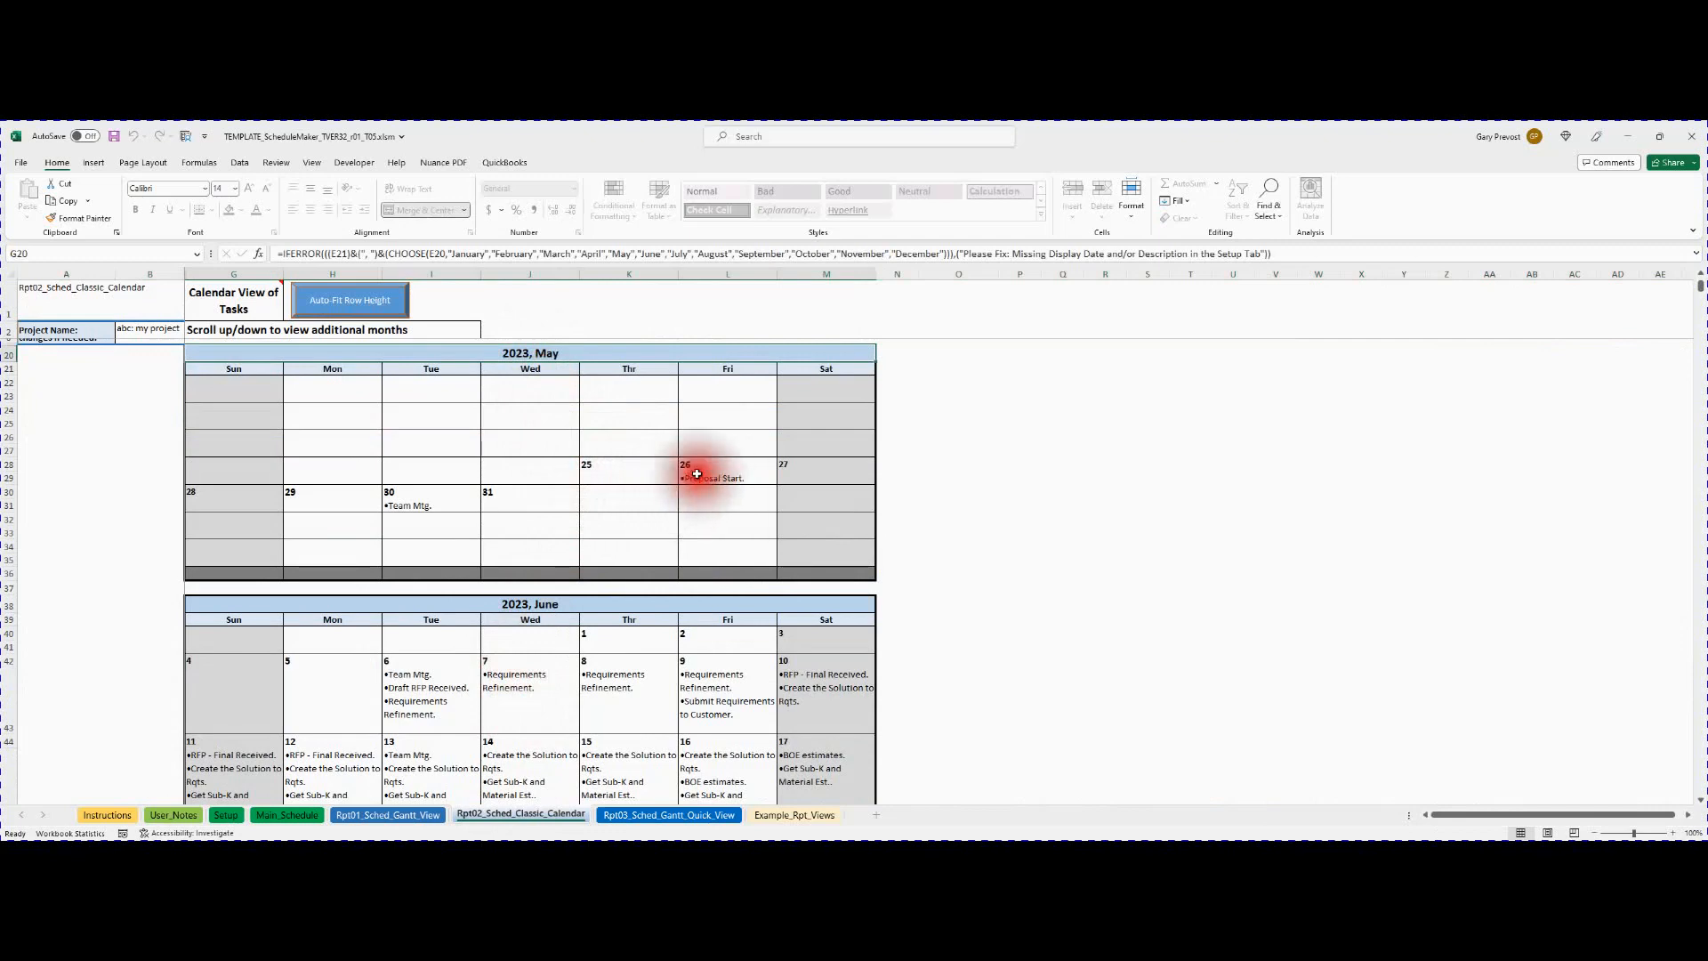
left_click_drag(524, 353, 526, 724)
scroll(526, 722, "down", 6)
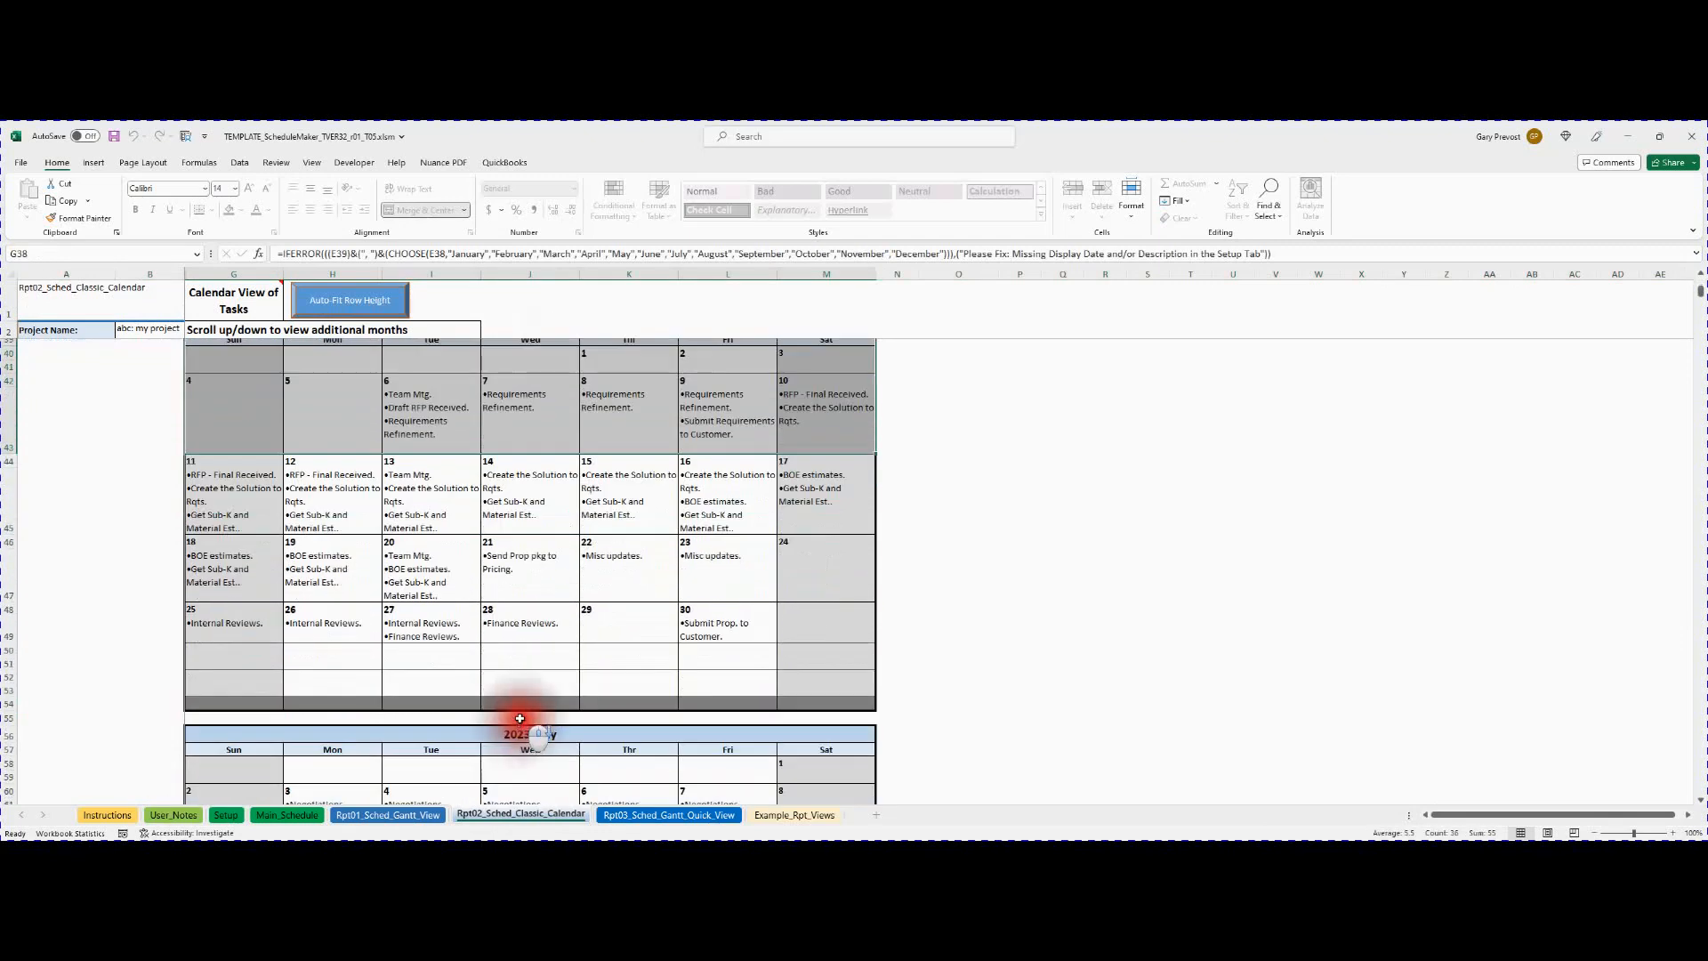
scroll(519, 717, "down", 3)
scroll(526, 667, "up", 11)
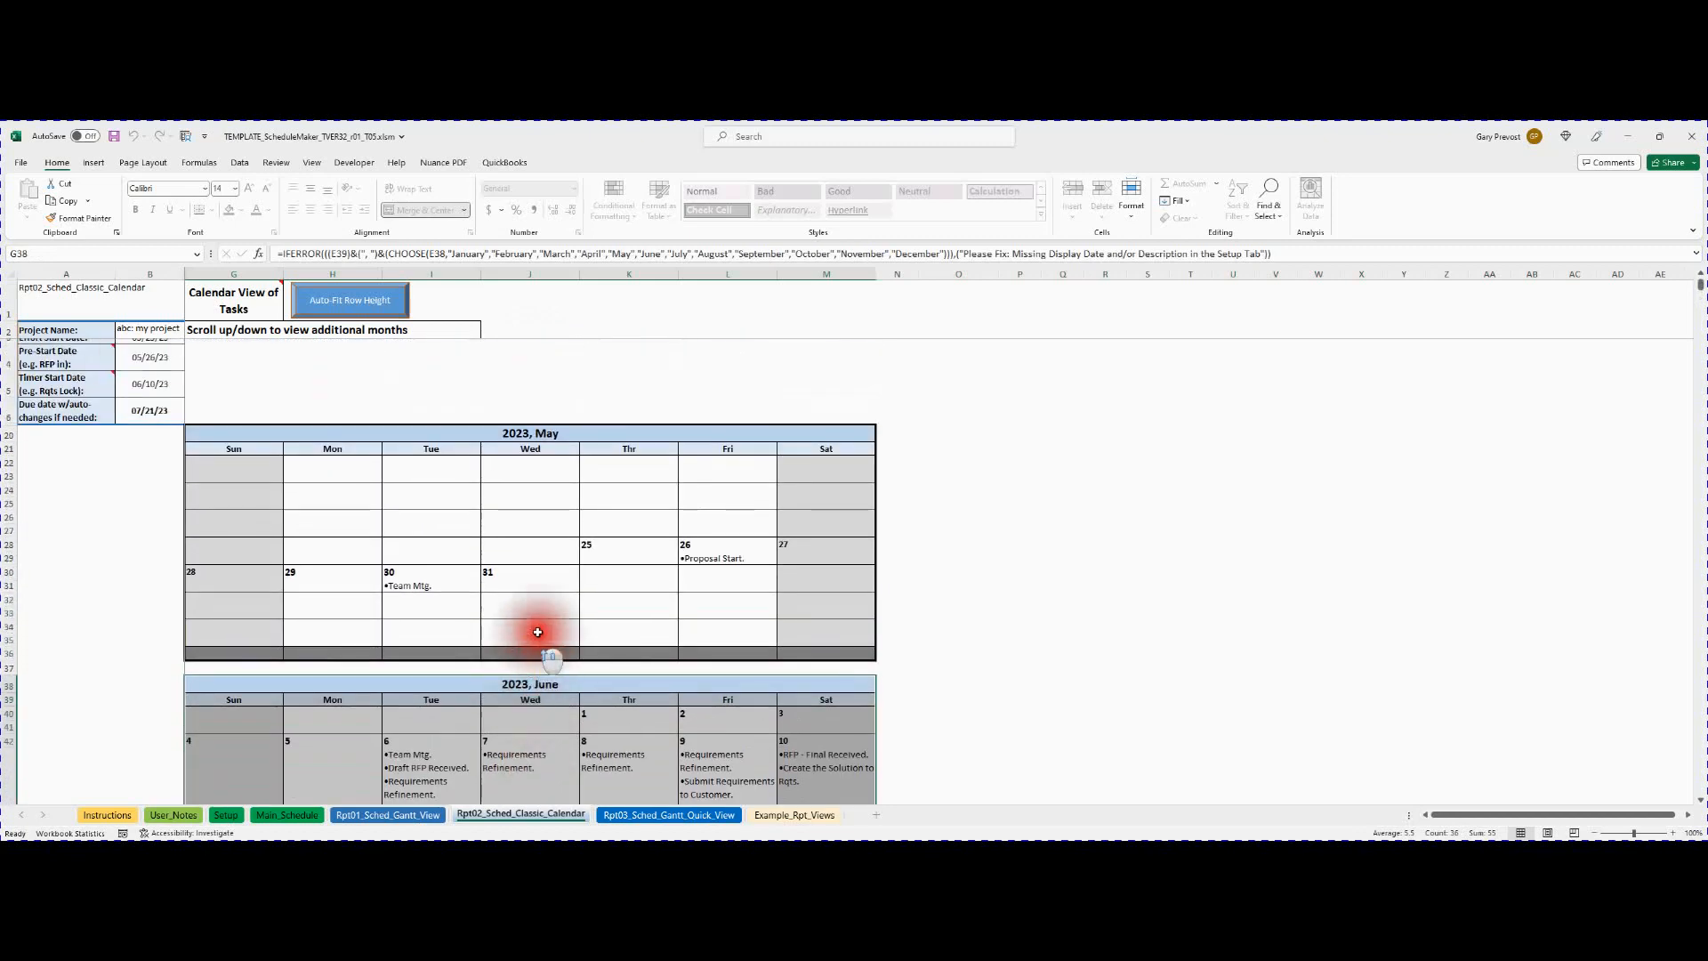
Inspect the calendar's task entries for May 26, May 30, June 7 and June 9.
left_click(704, 557)
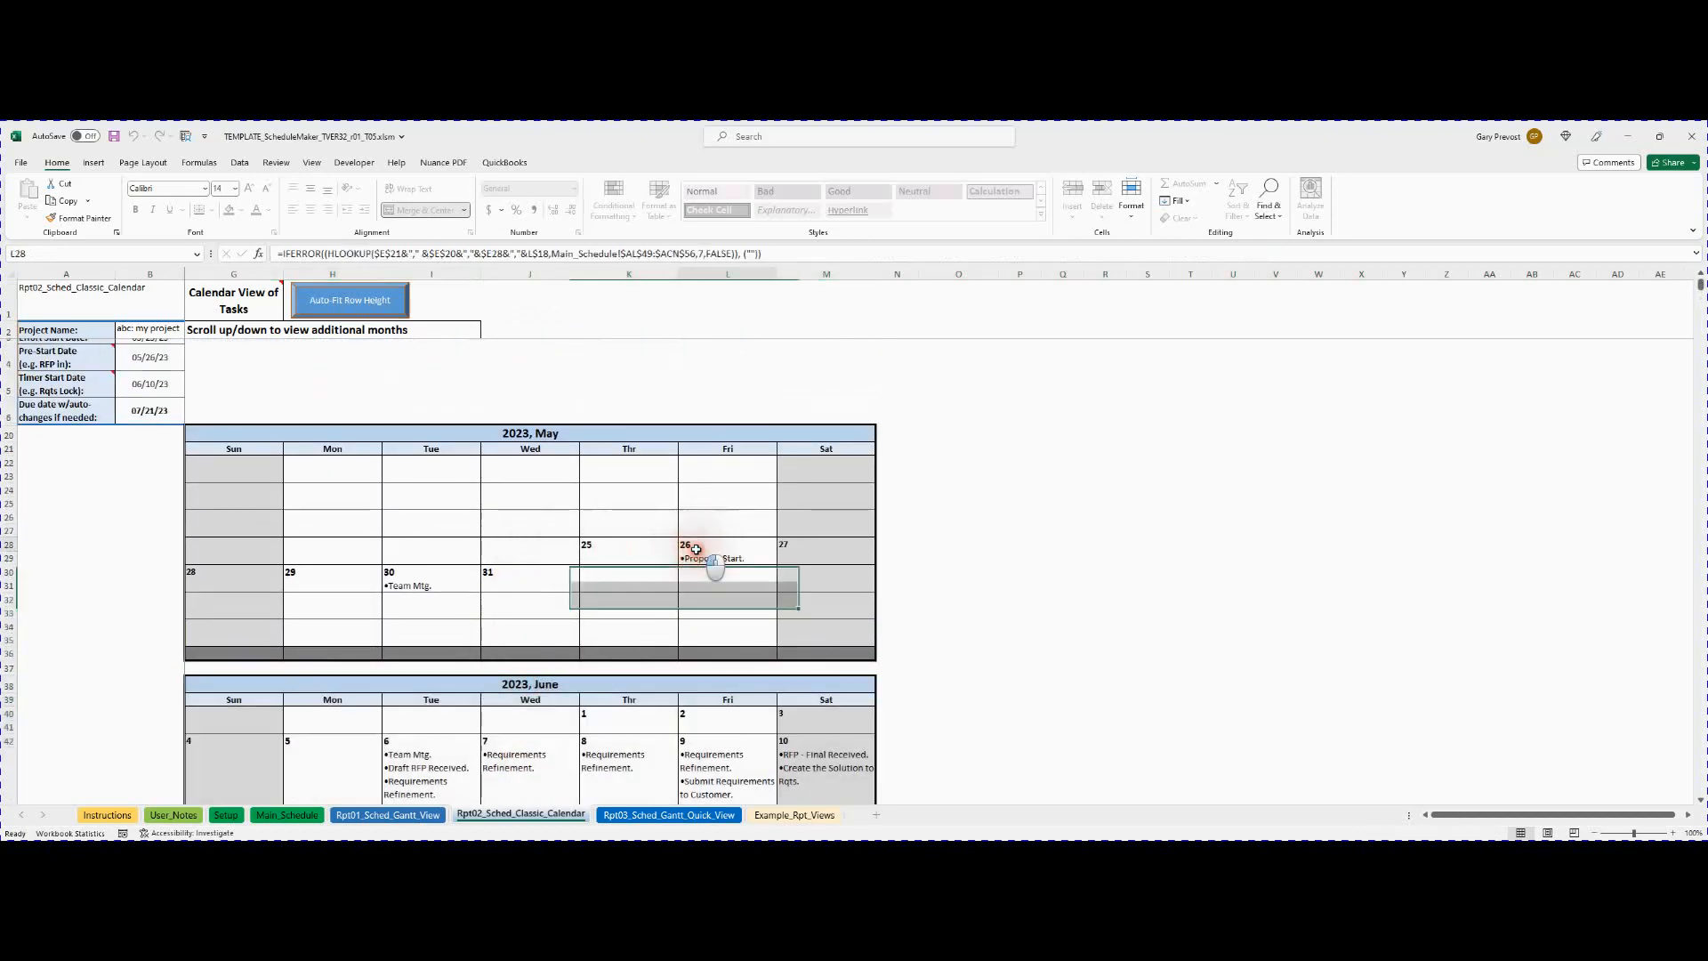
left_click(439, 587)
scroll(440, 605, "down", 4)
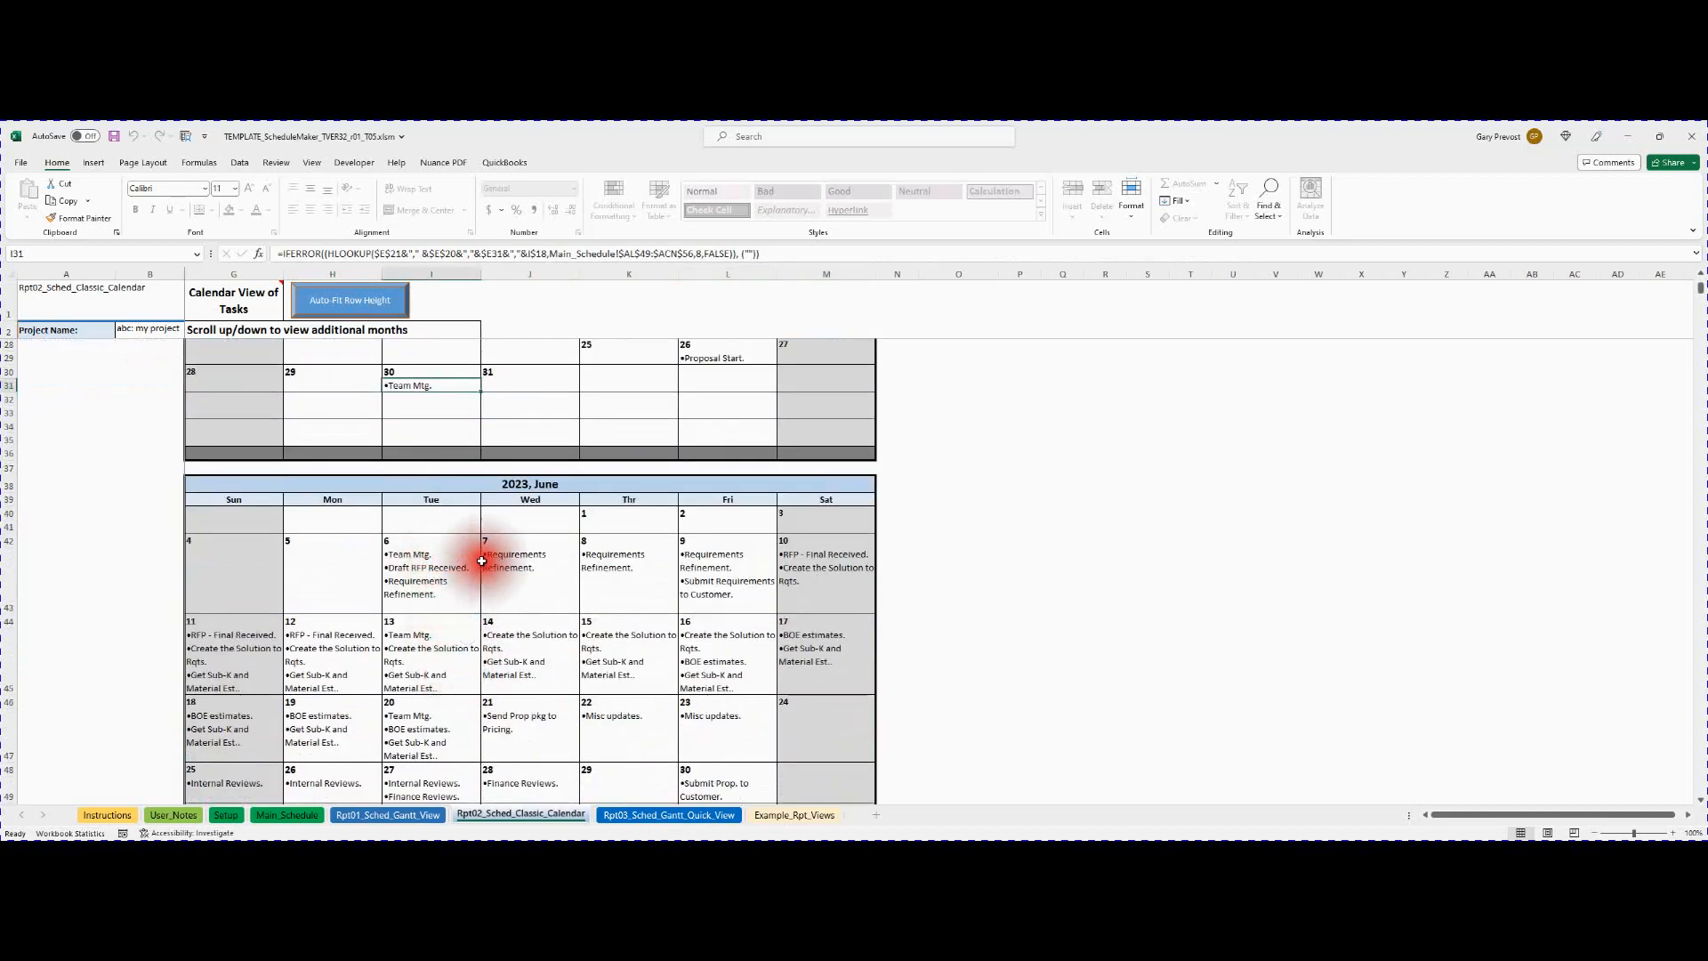
left_click(519, 554)
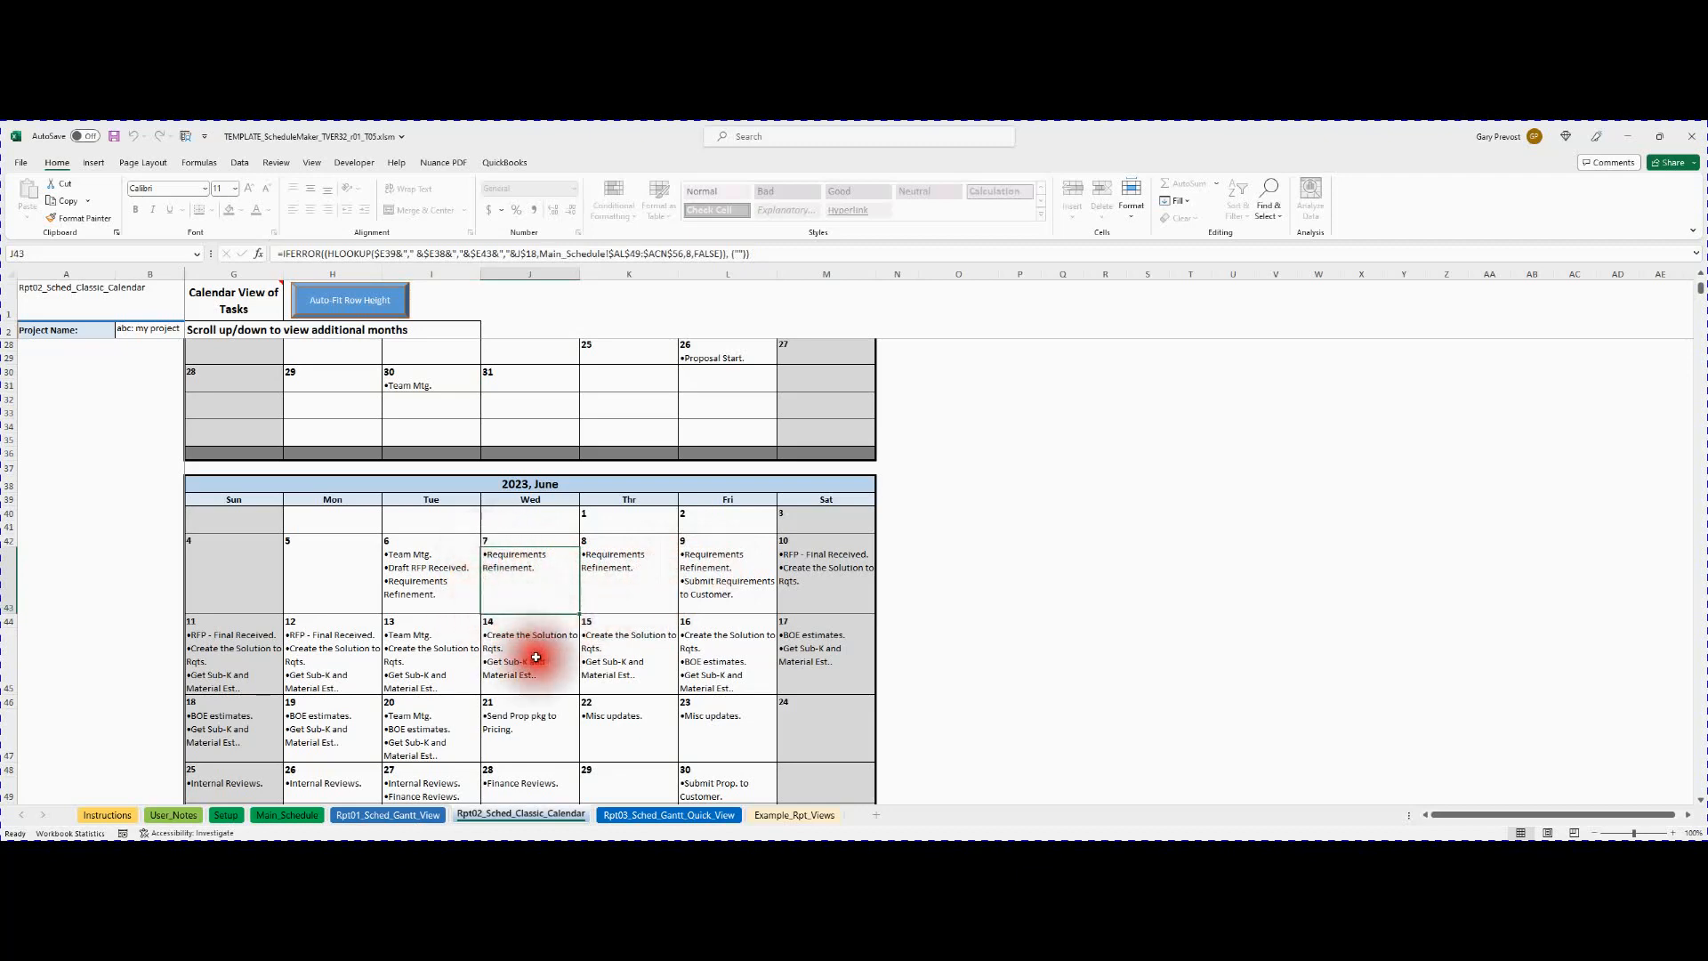
scroll(542, 656, "down", 1)
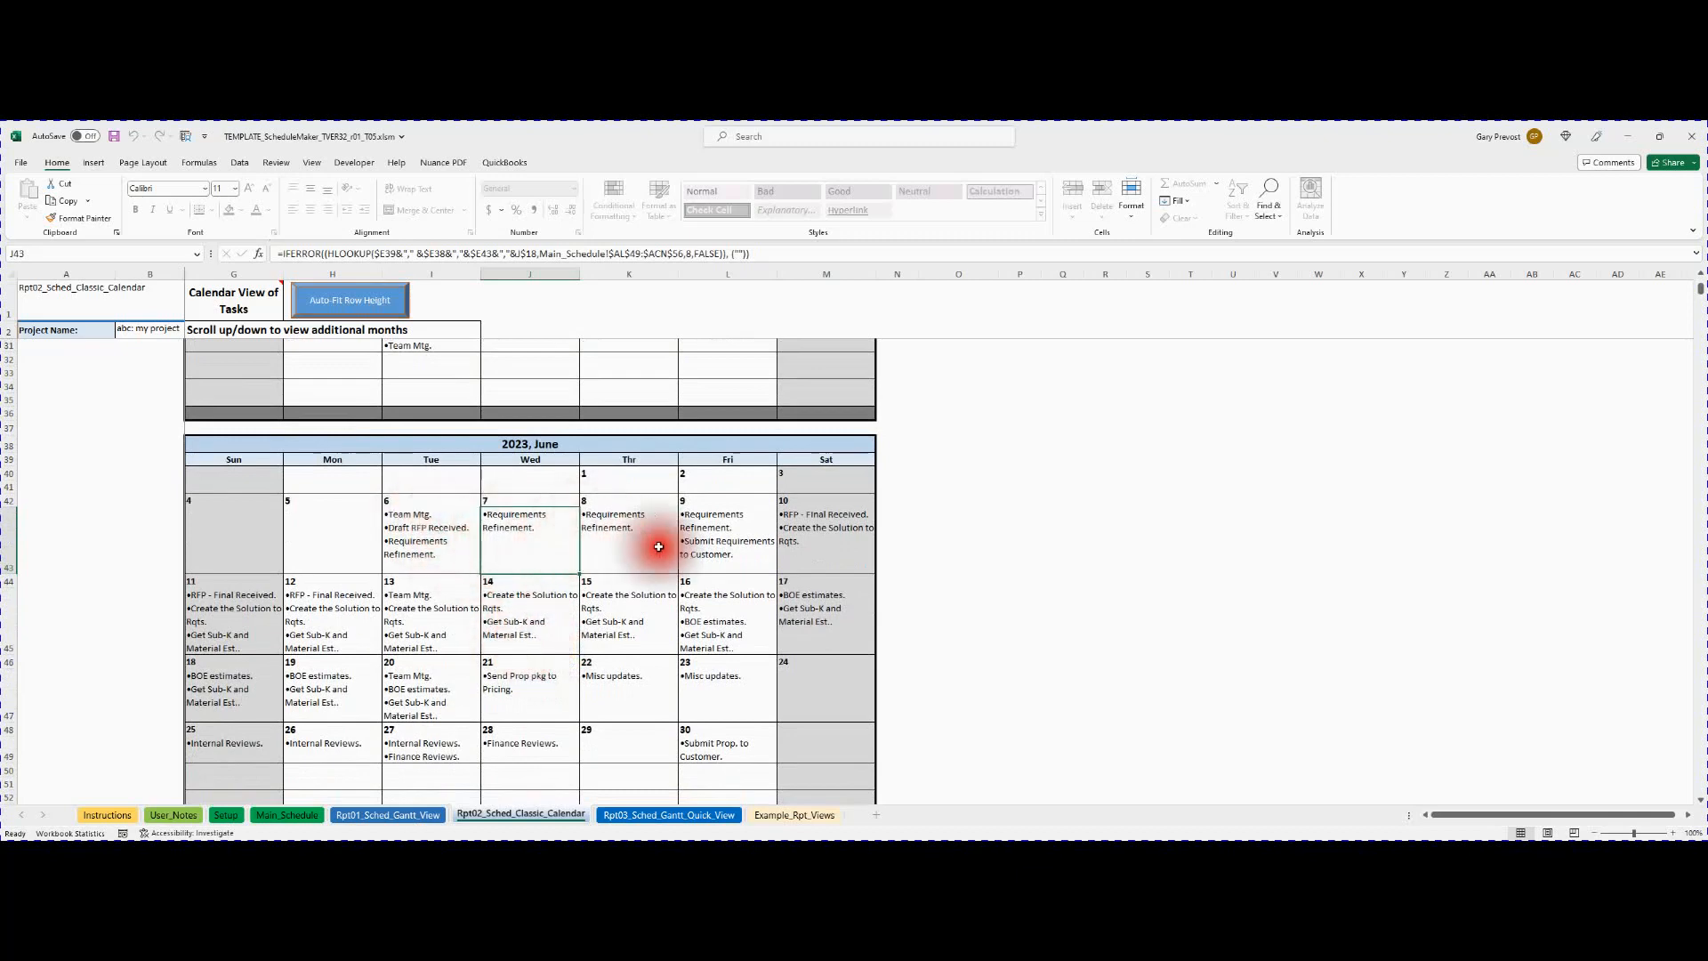
left_click(735, 525)
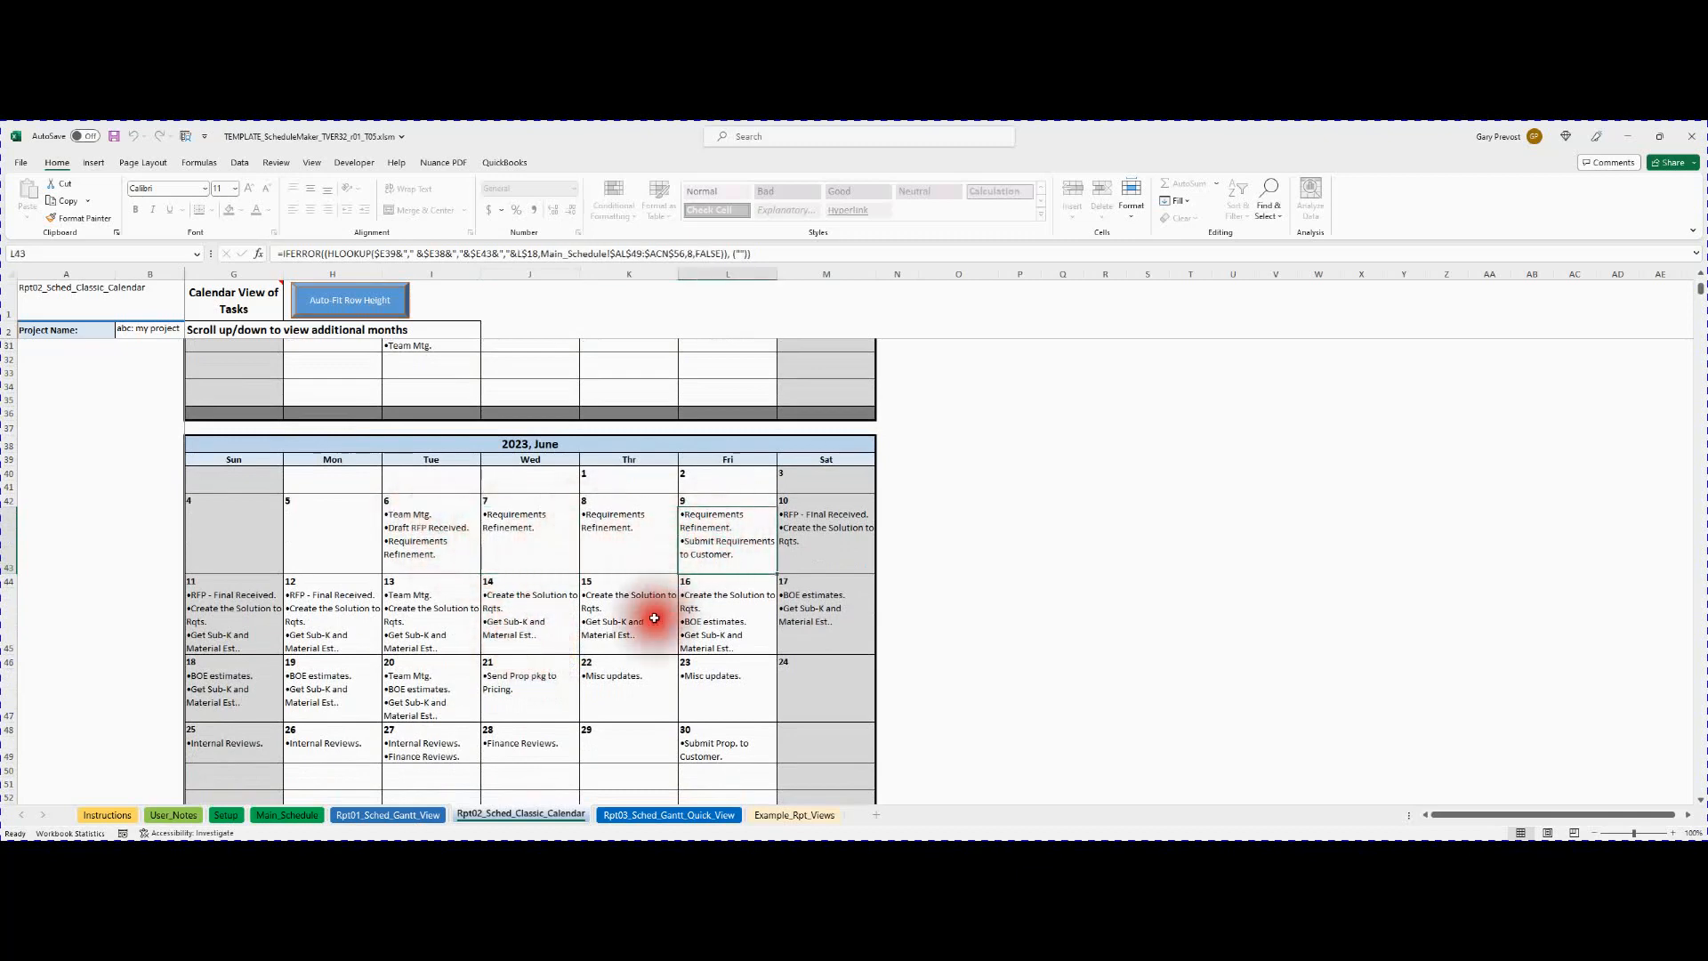
Review the tasks in the rest of the June and July 2023 calendars and return to May.
scroll(525, 619, "down", 1)
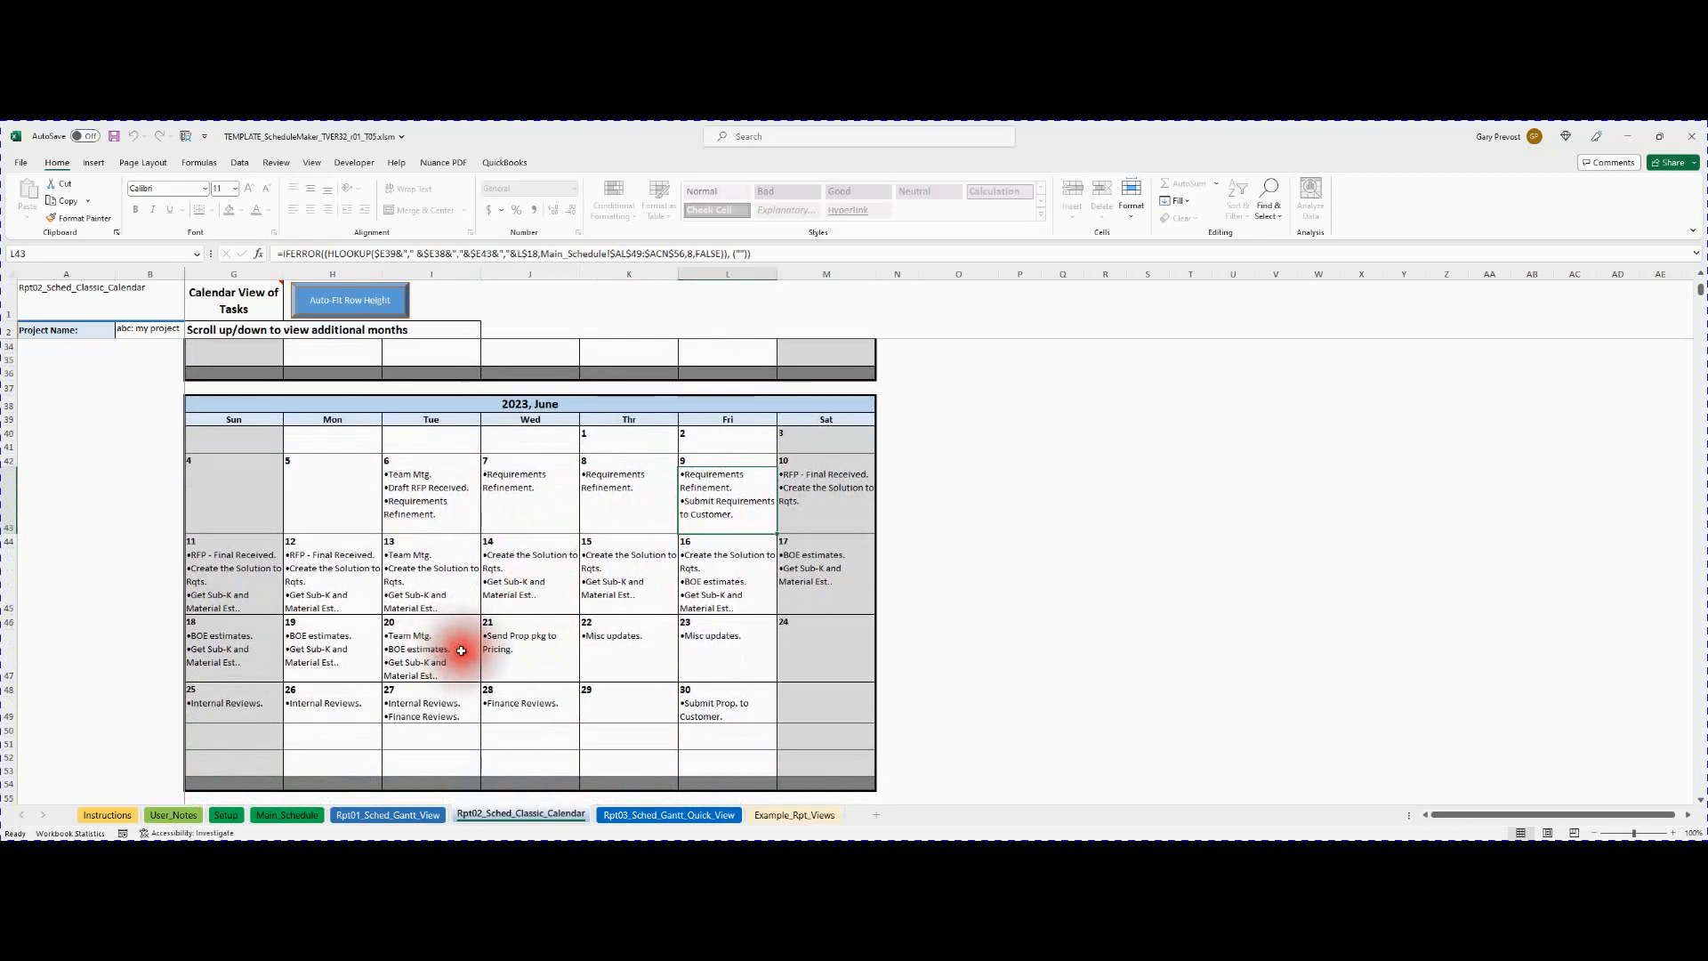
scroll(453, 649, "down", 3)
scroll(460, 654, "down", 3)
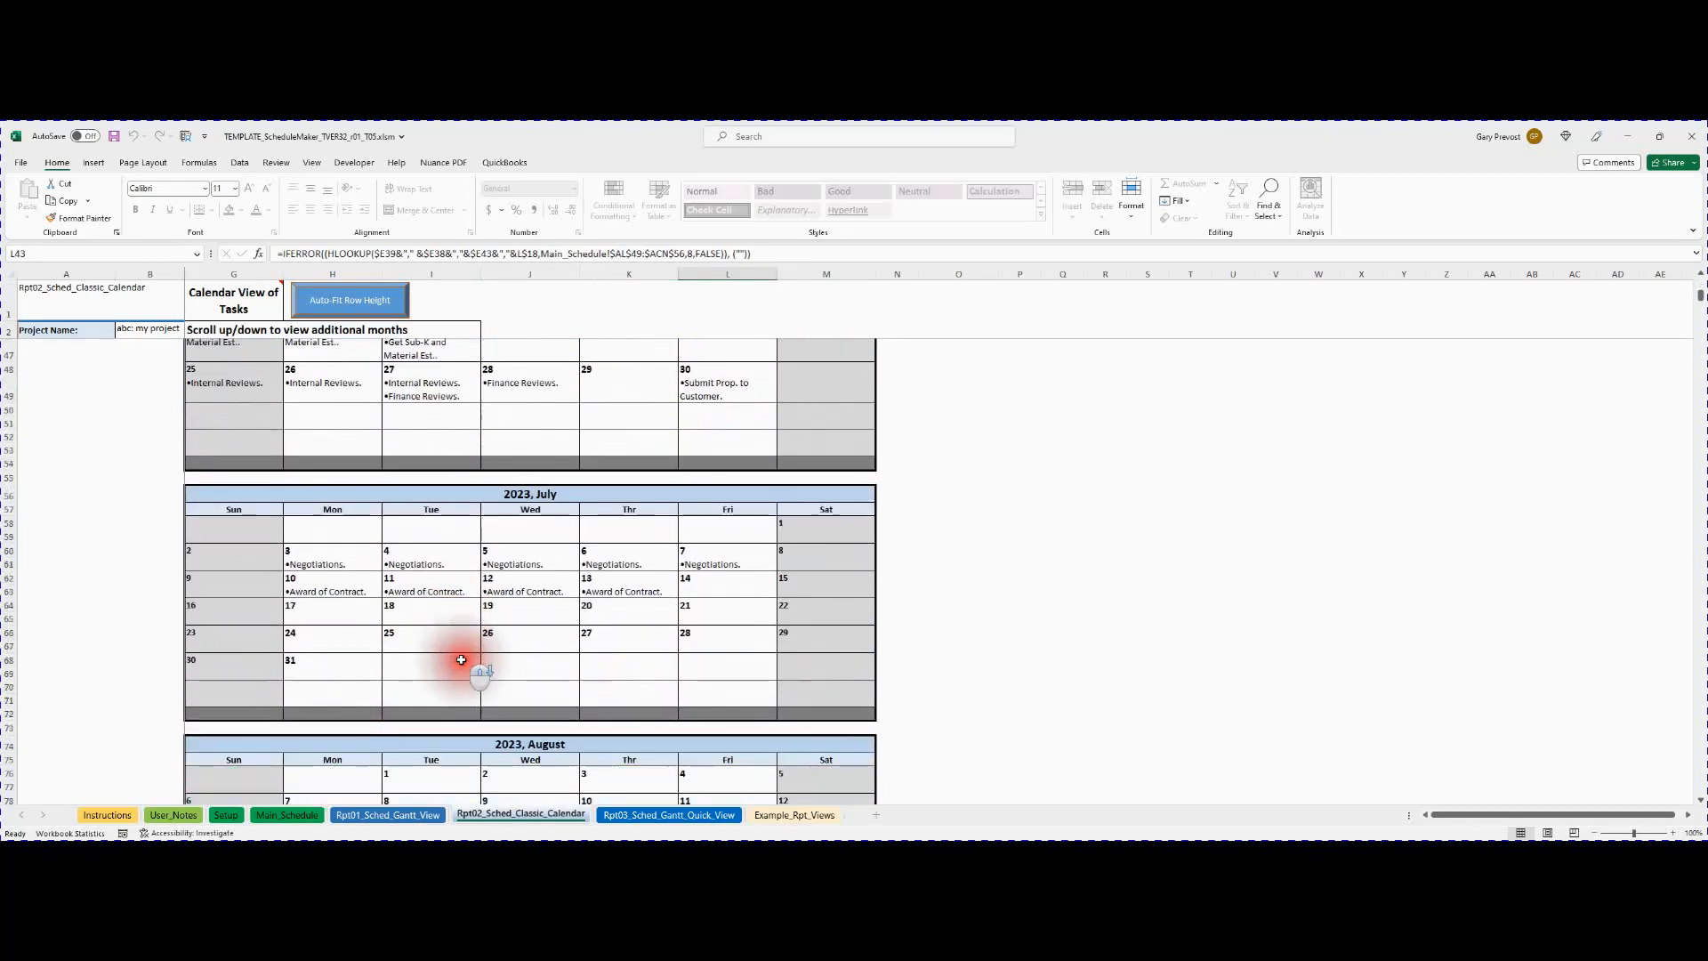
scroll(462, 654, "up", 4)
scroll(462, 653, "up", 6)
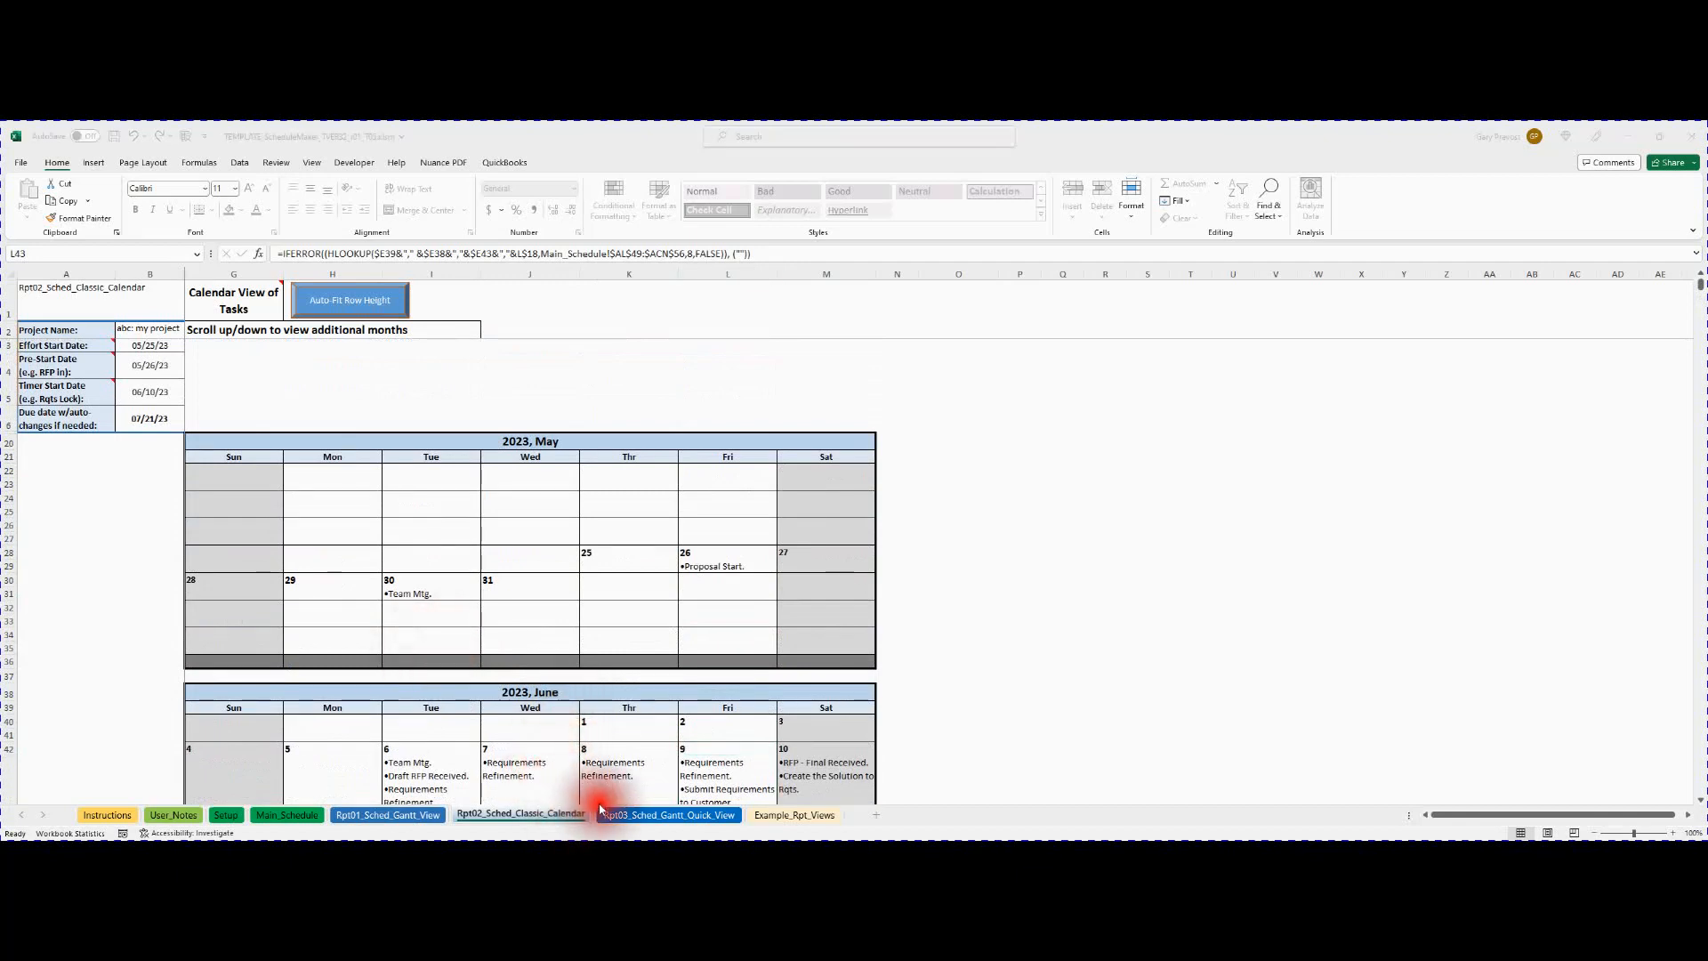
Open the Rpt03_Sched_Gantt_Quick_View sheet and enlarge the view to examine its Gantt chart.
left_click(670, 817)
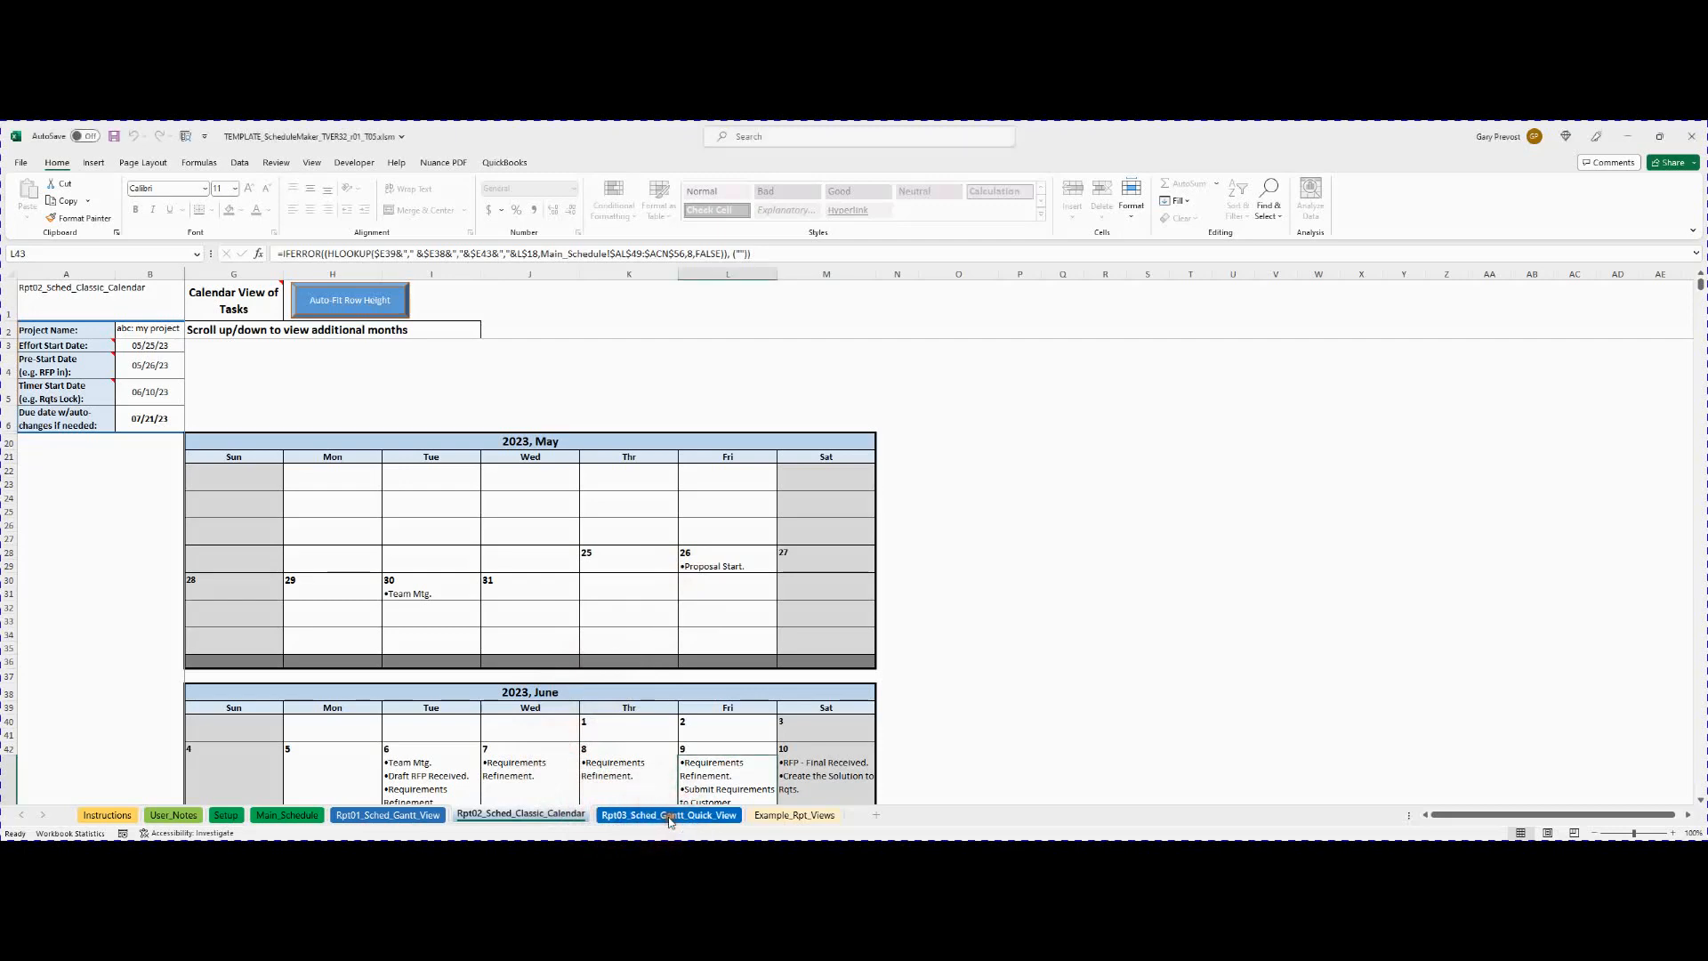
left_click(660, 819)
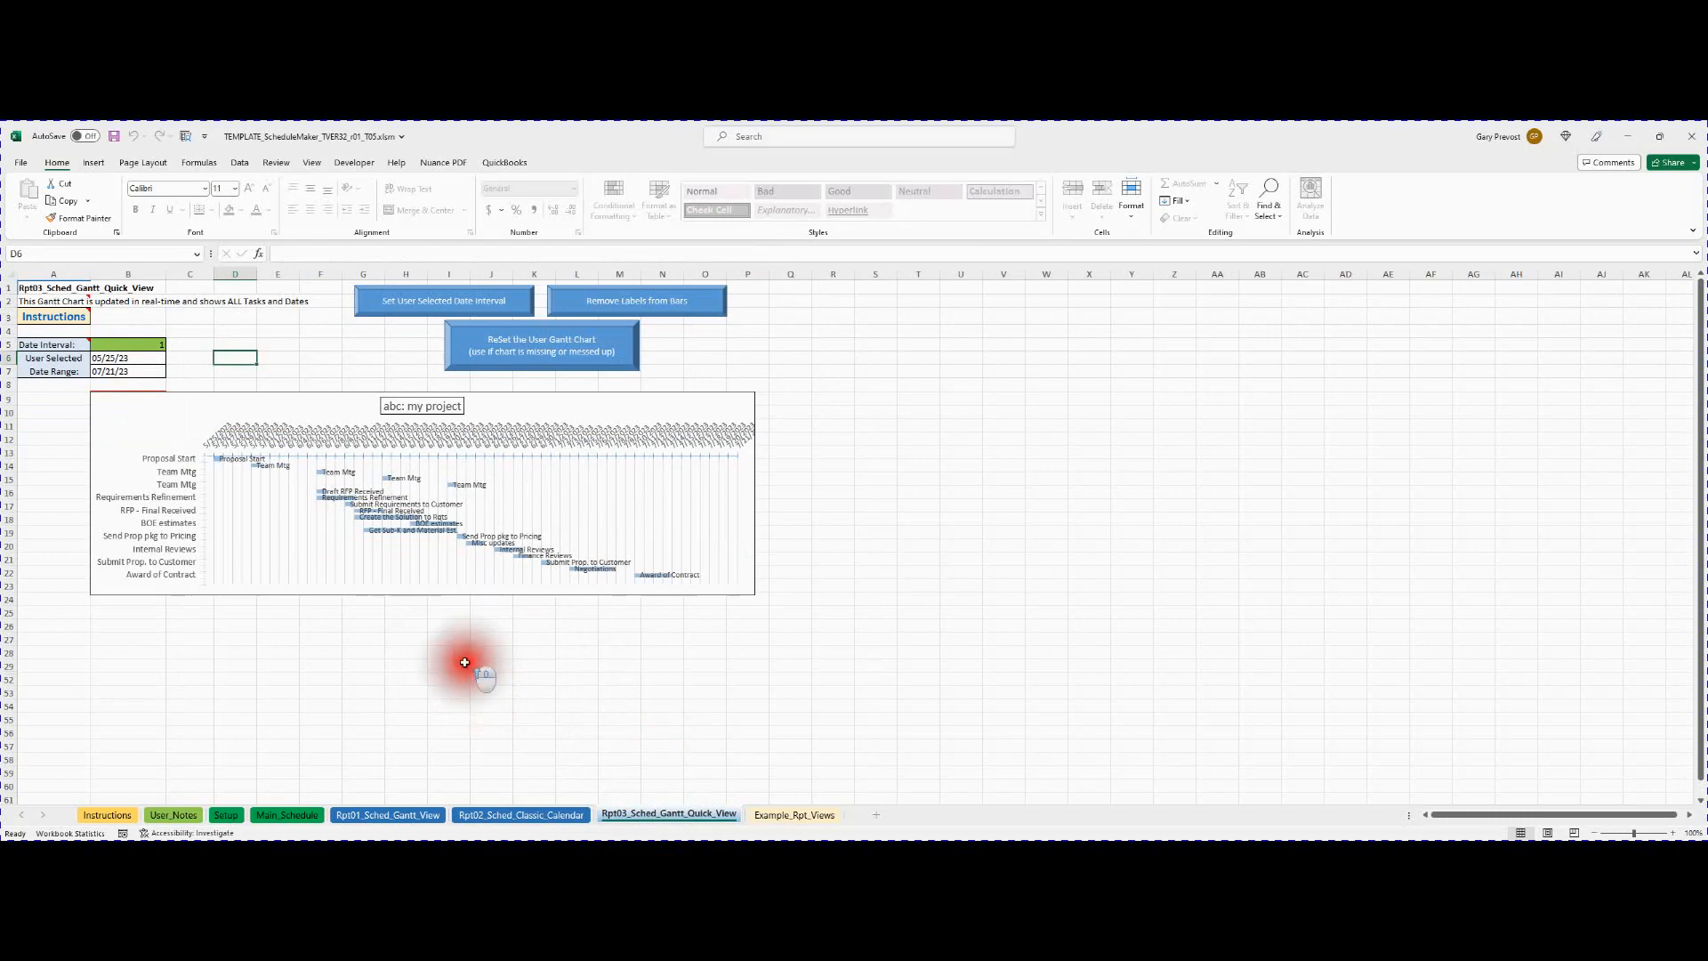
scroll(465, 658, "up", 3)
mouse_move(459, 668)
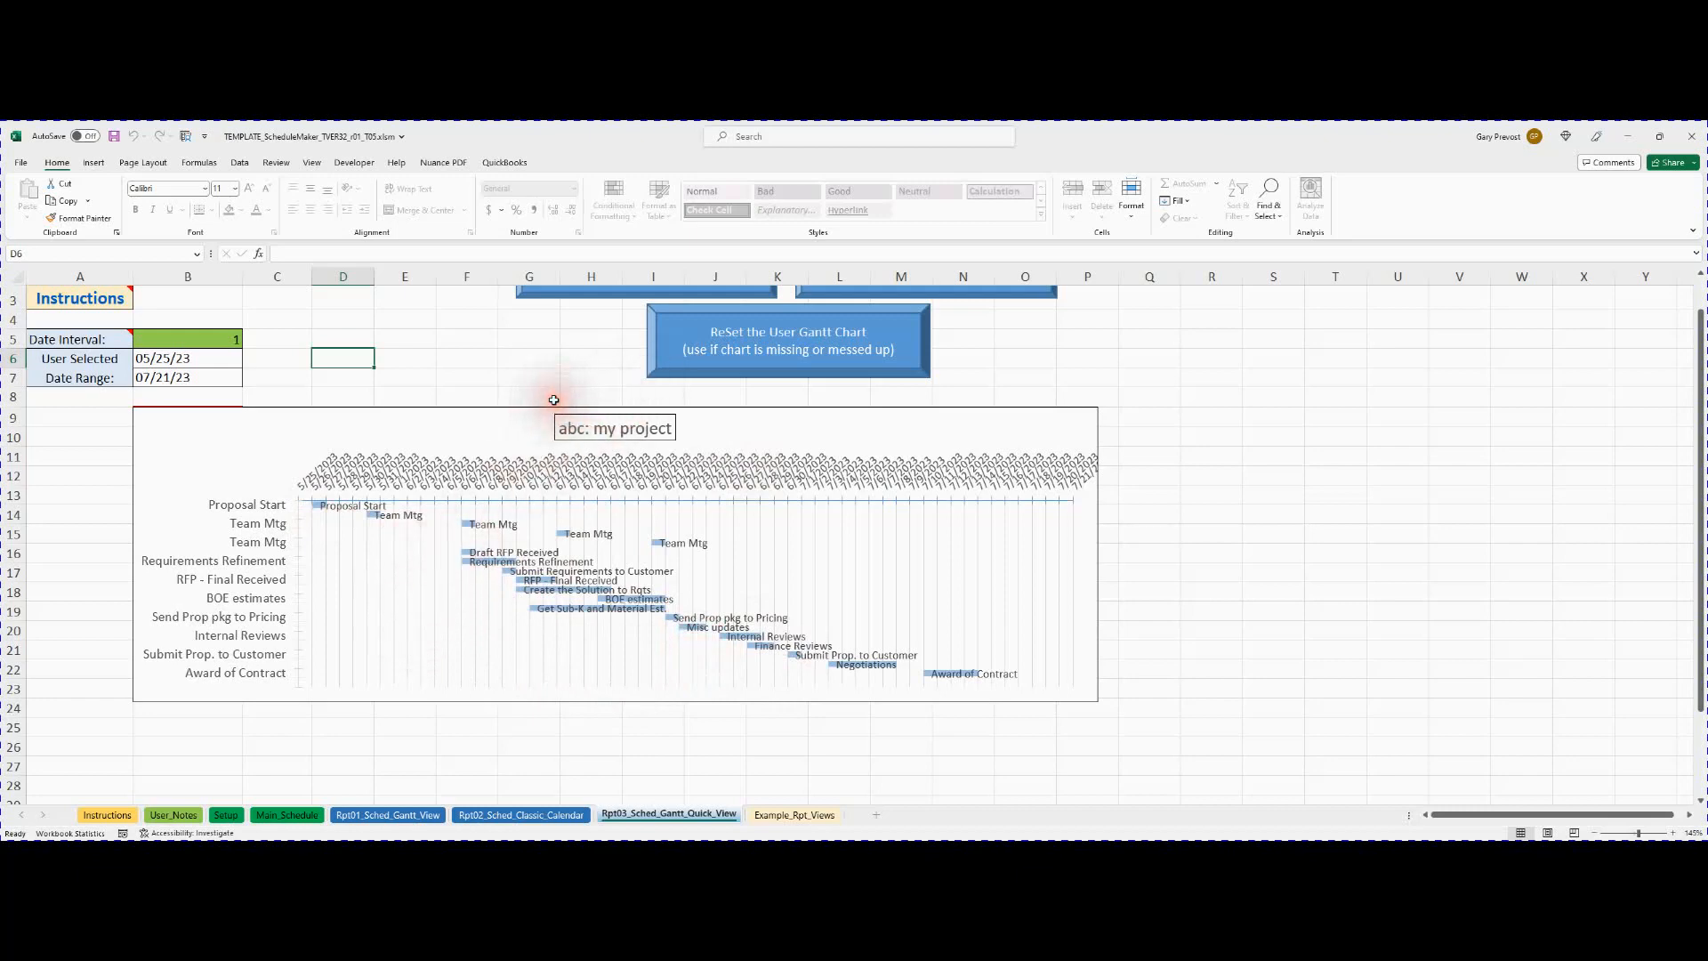
Remove the task labels from the bars of the quick-view Gantt chart.
scroll(553, 400, "up", 1)
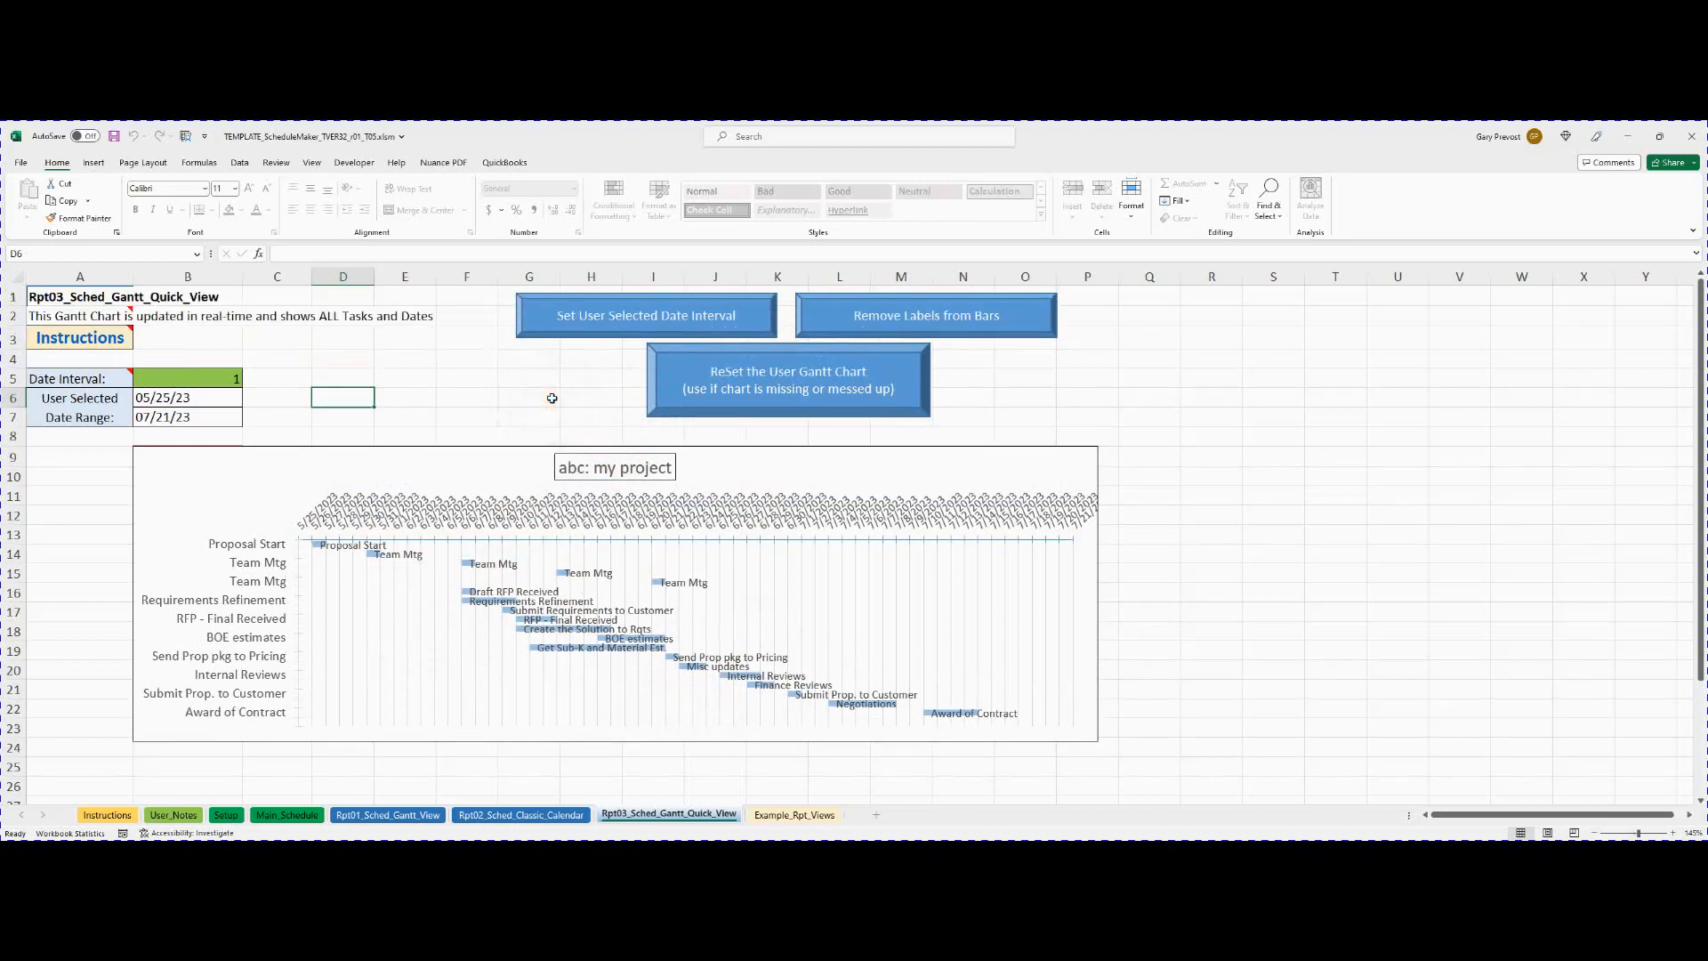
left_click(887, 326)
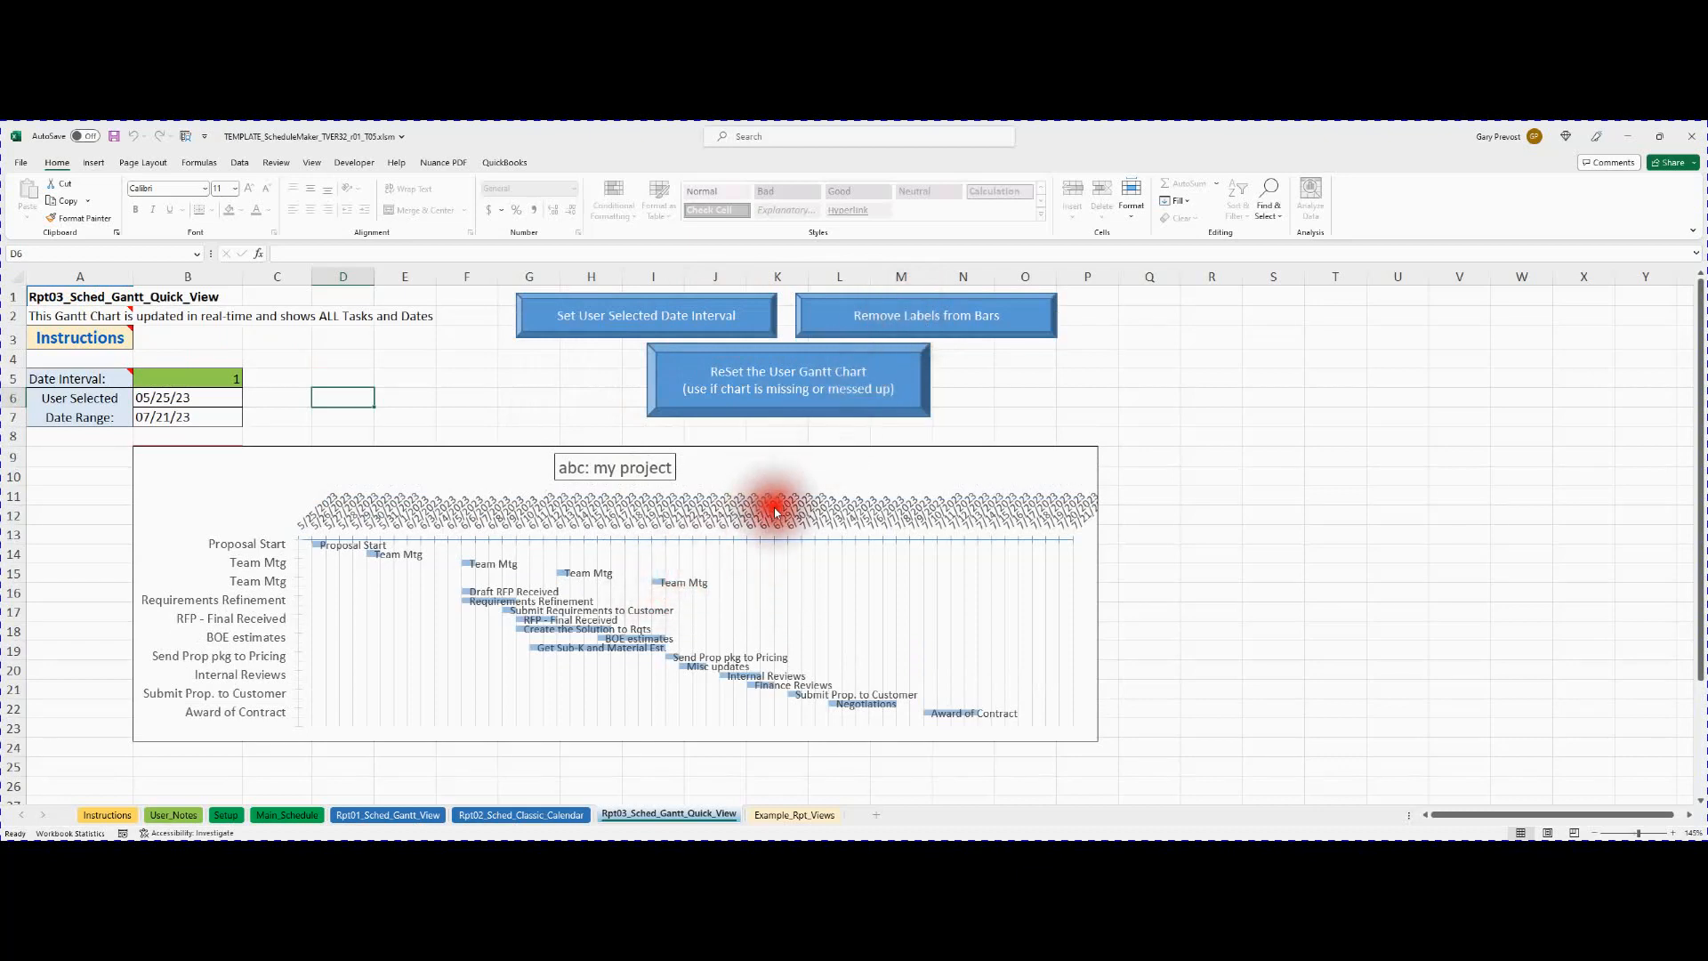
left_click(882, 317)
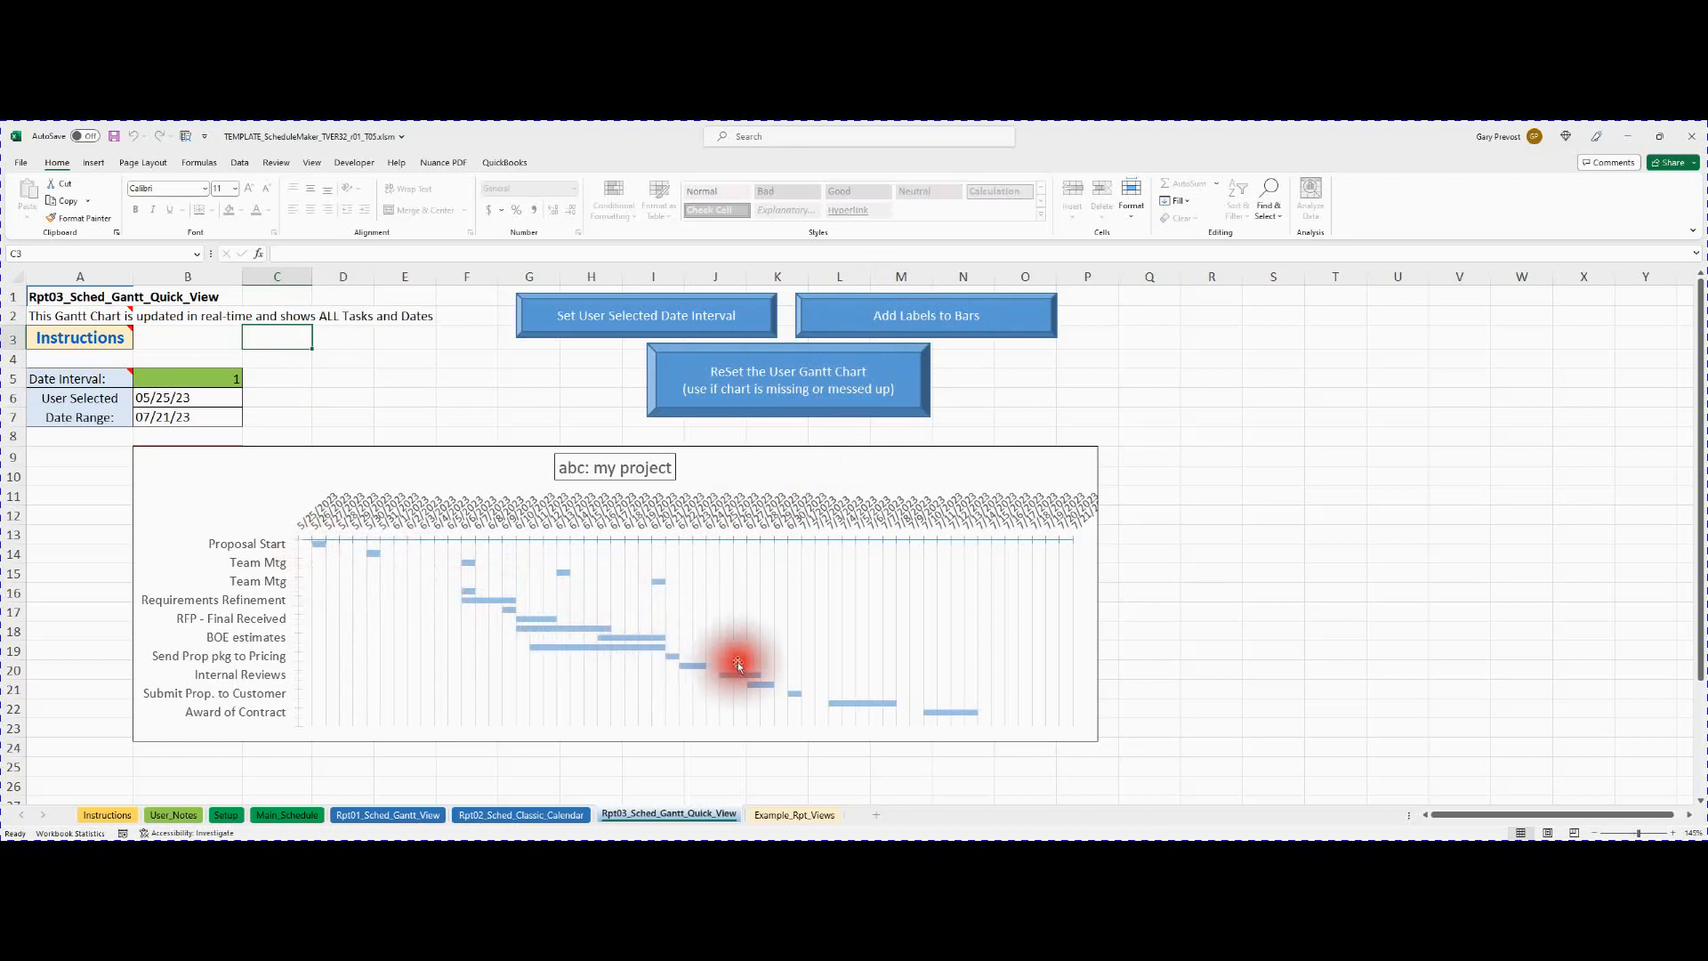
Add the task labels back to the Gantt bars and widen the chart to about the end of column T.
left_click(890, 319)
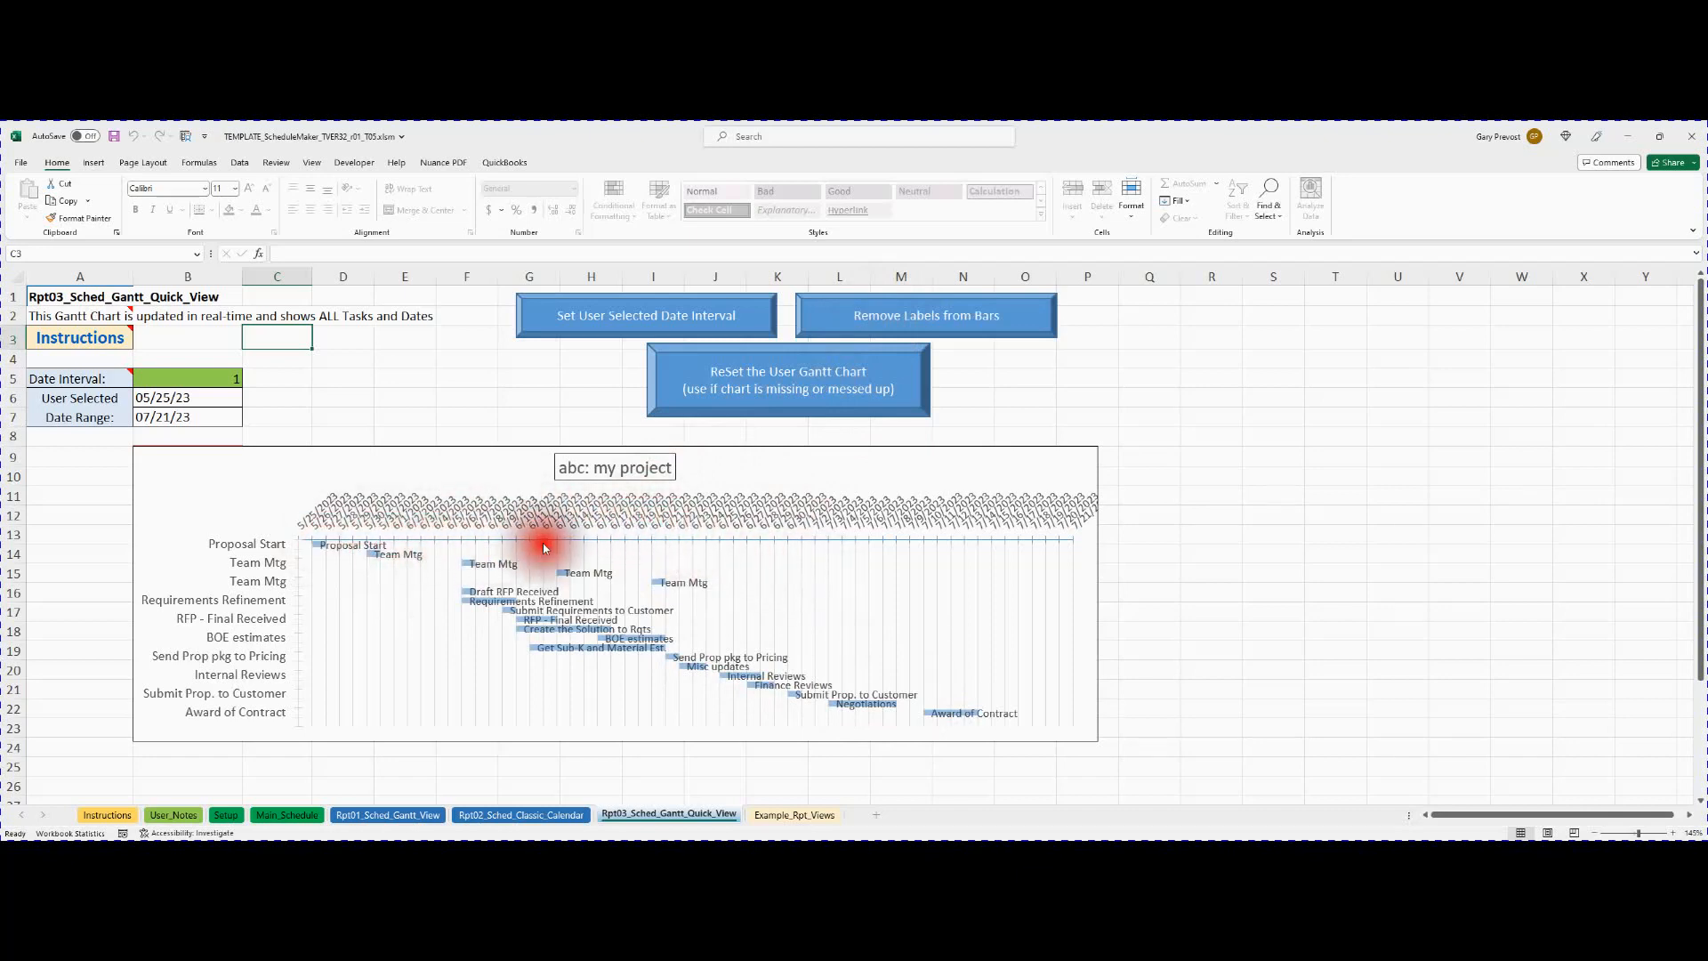
left_click(1087, 601)
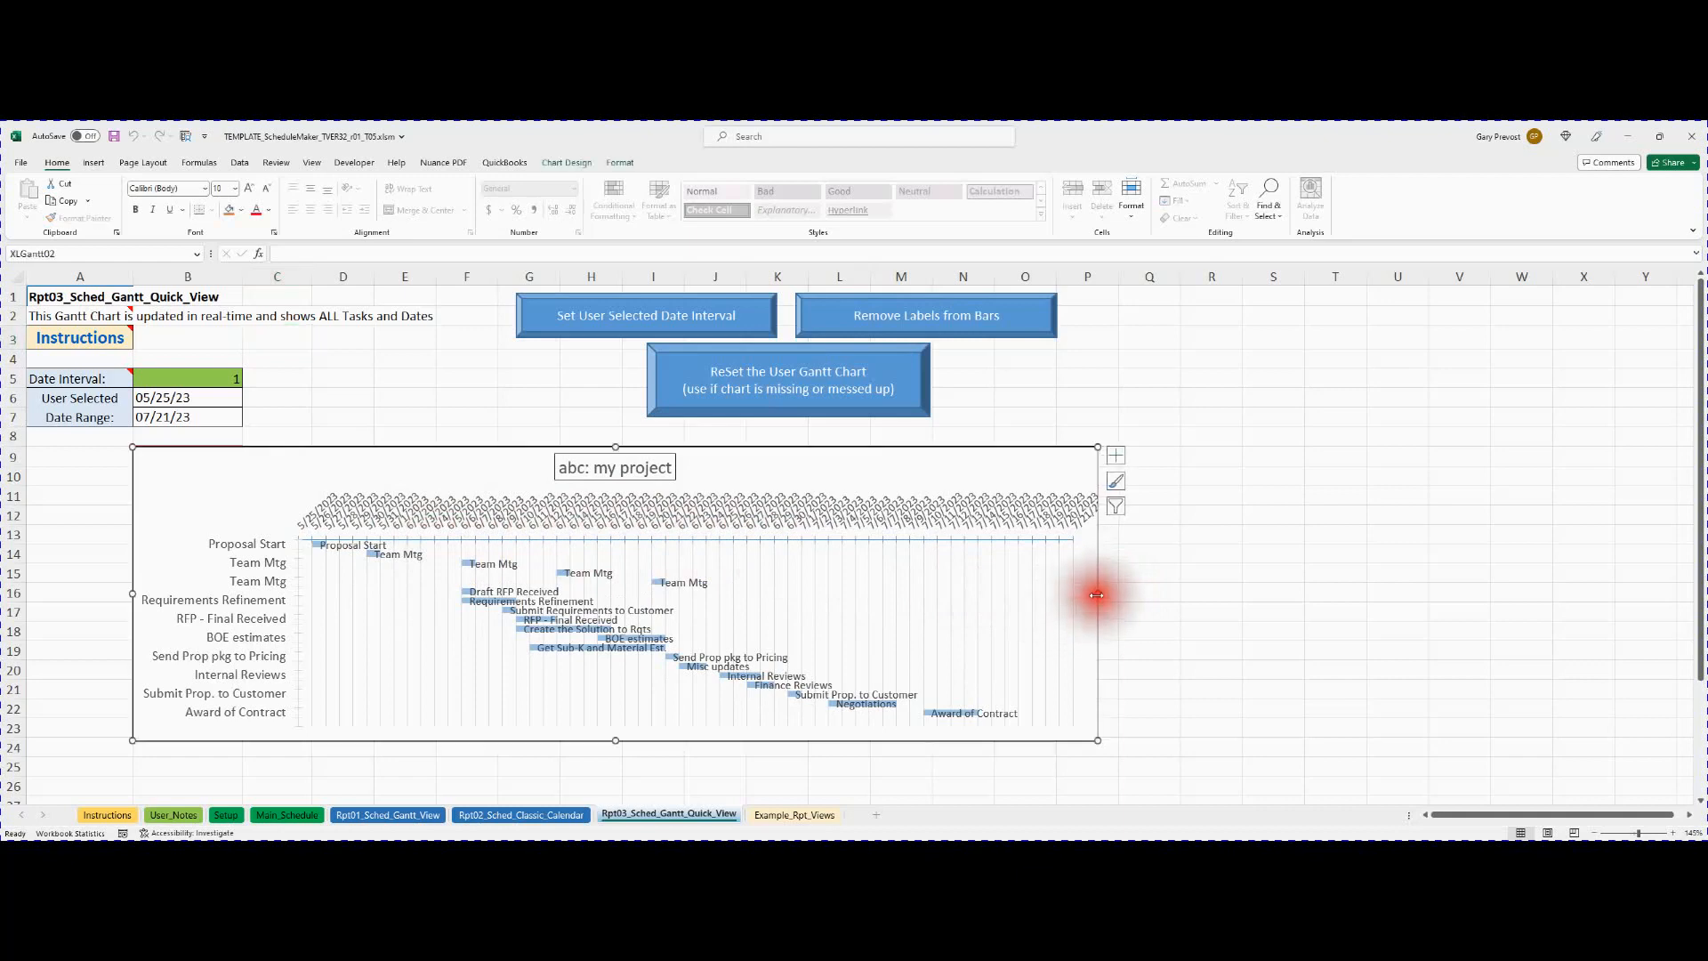
left_click_drag(1097, 594, 1381, 594)
left_click(1267, 594)
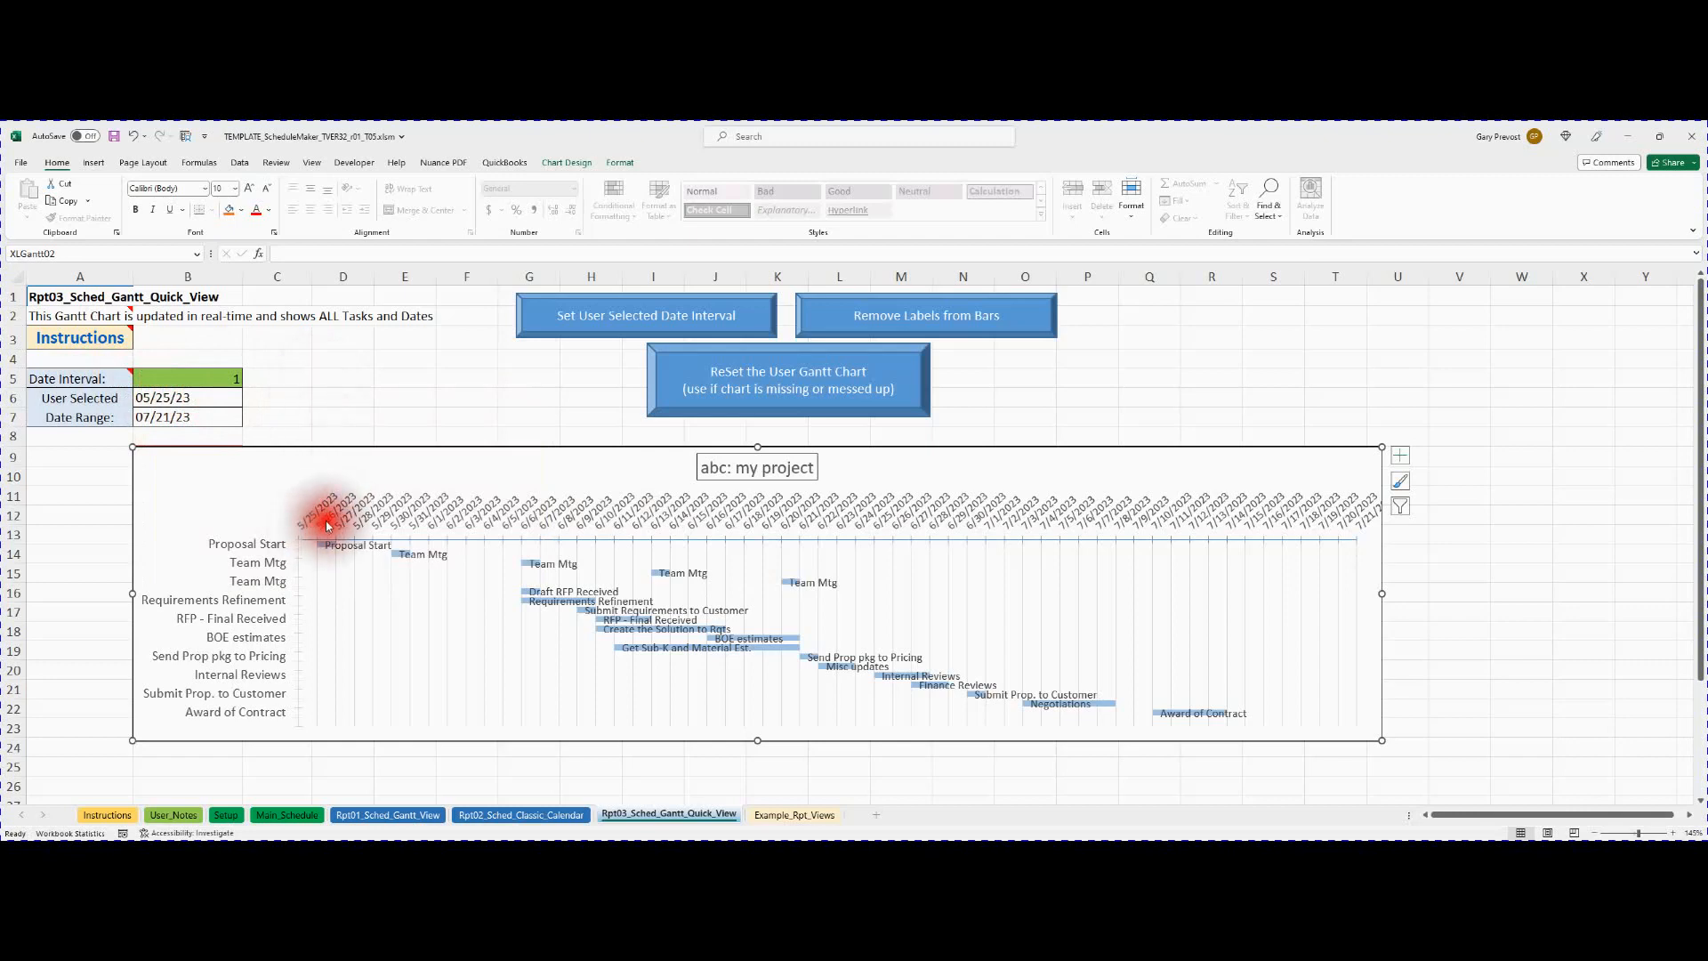
Set the date interval to 5, apply it to the Gantt chart, and narrow the chart to about column N.
left_click(222, 381)
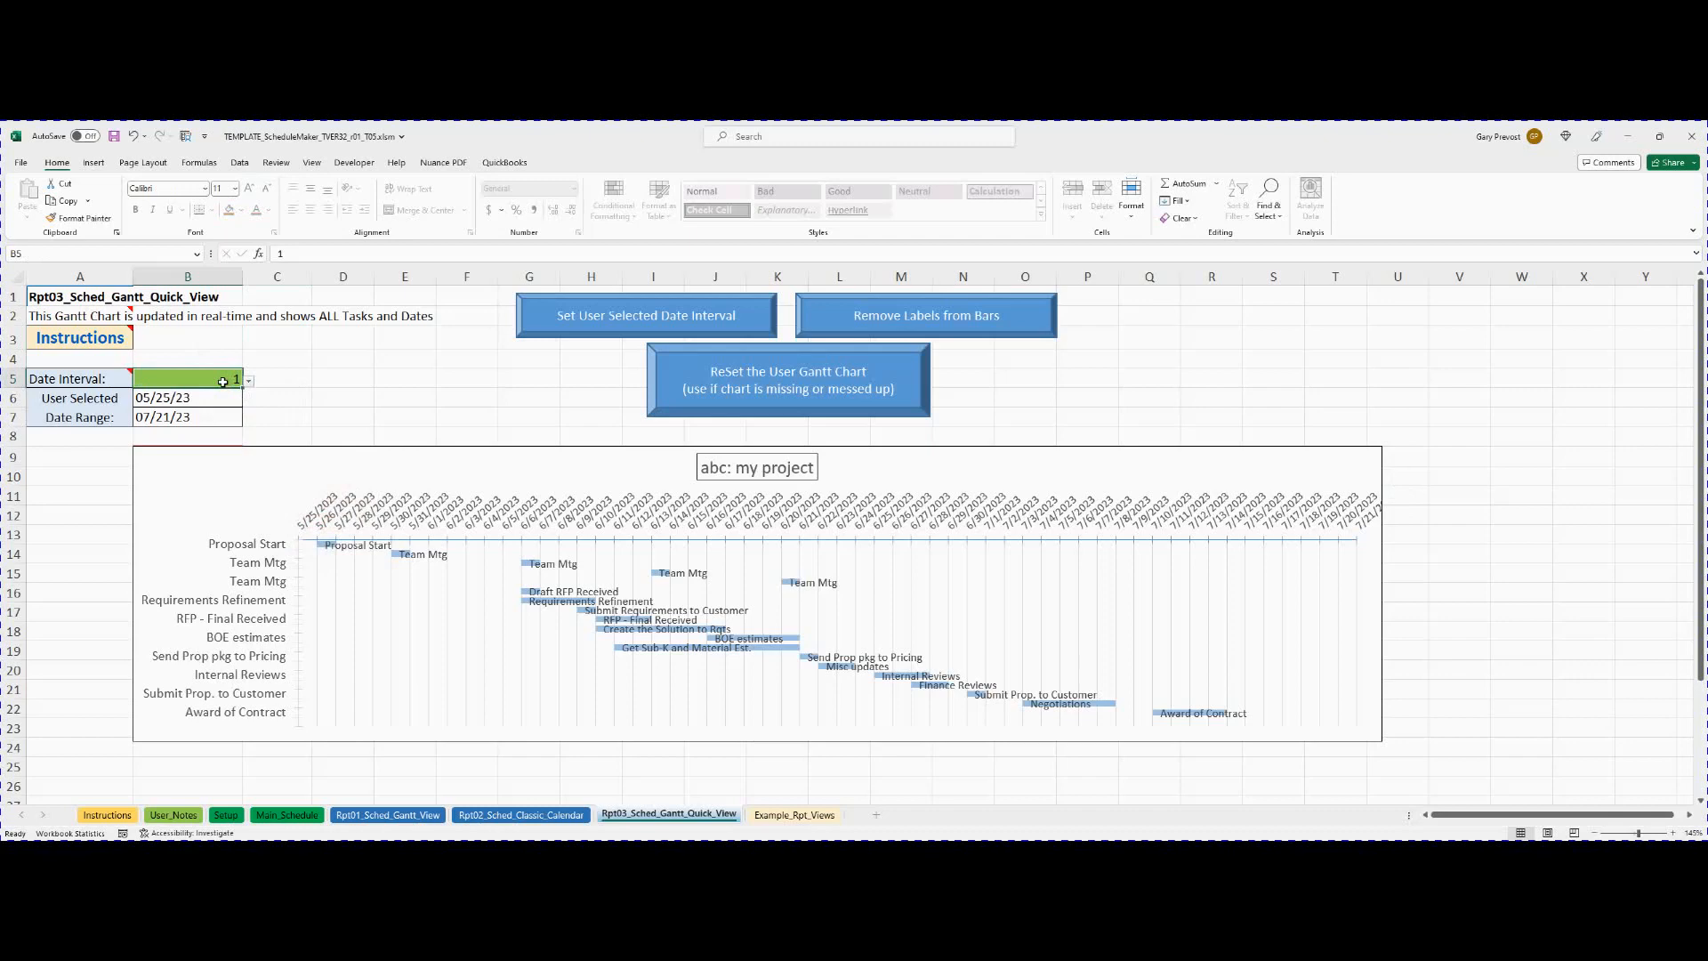
left_click(577, 318)
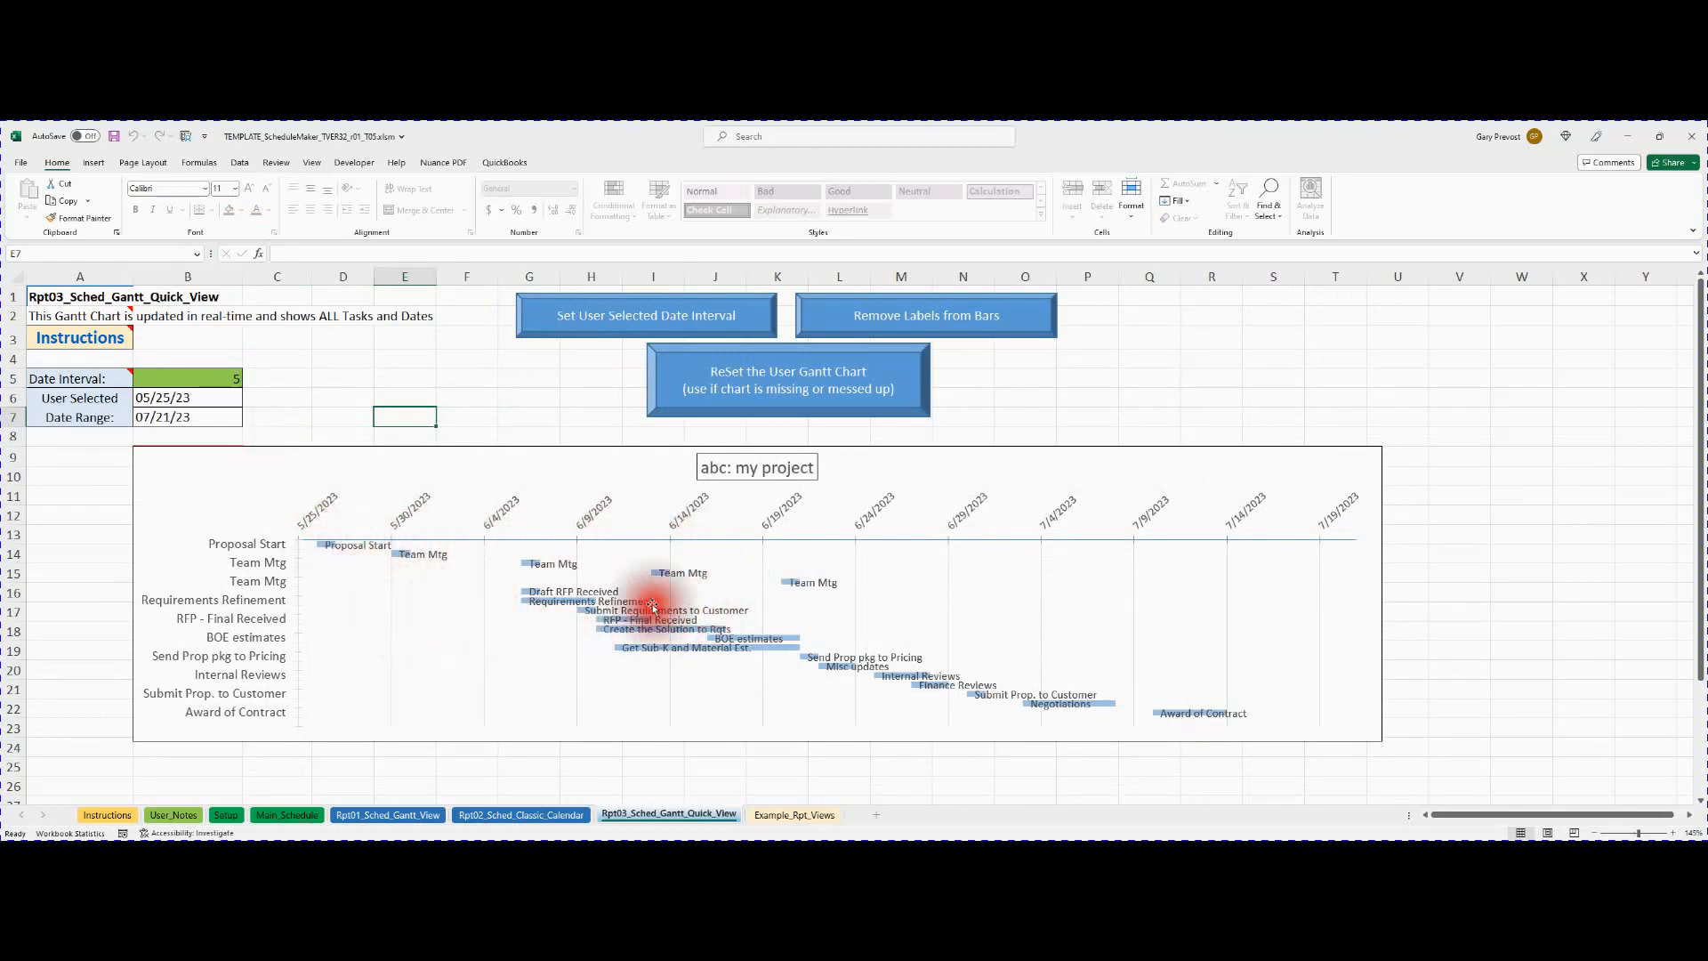
left_click(1270, 606)
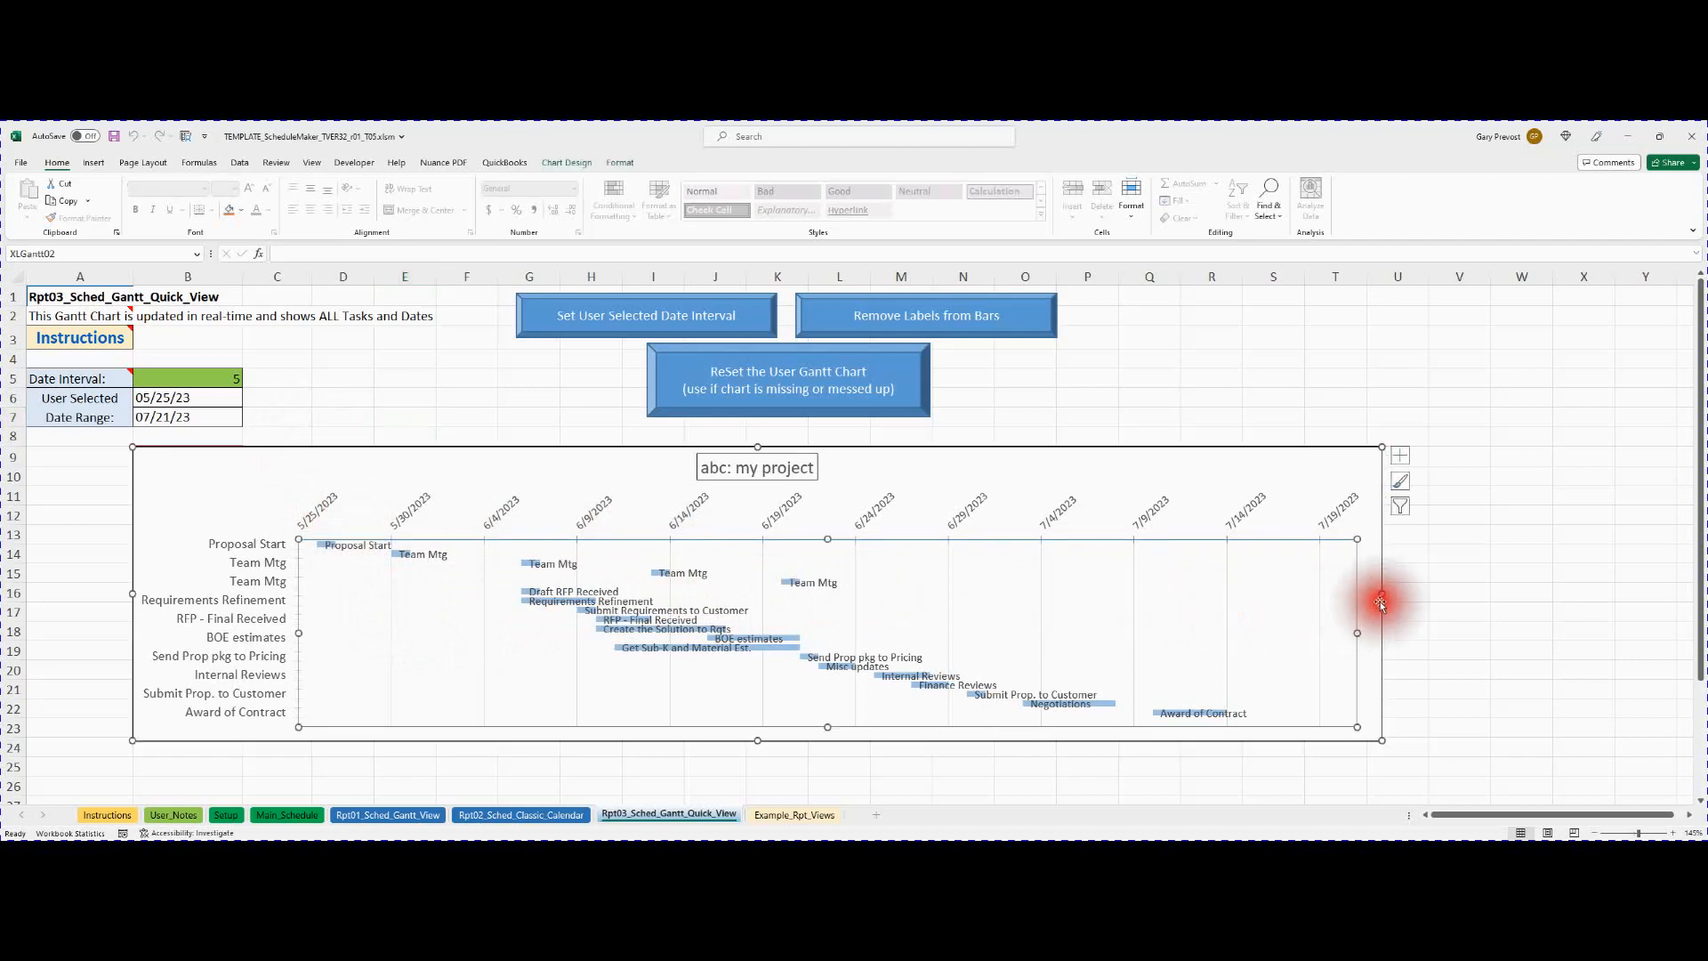
left_click_drag(1381, 594, 1001, 620)
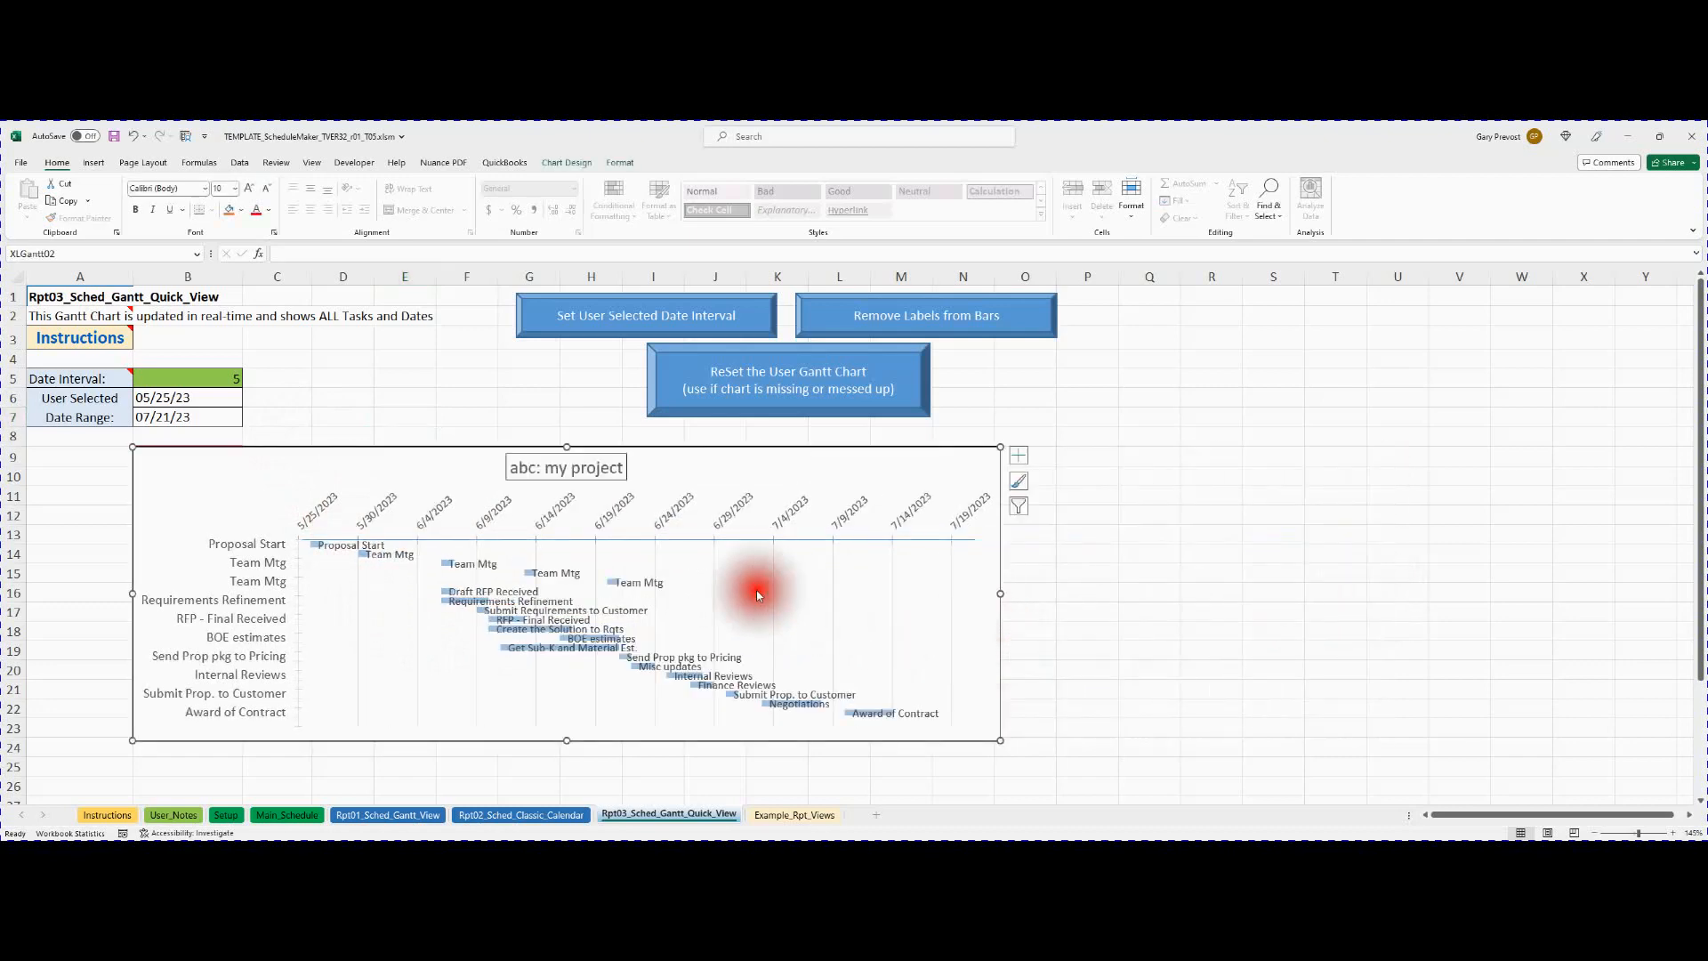
left_click(391, 416)
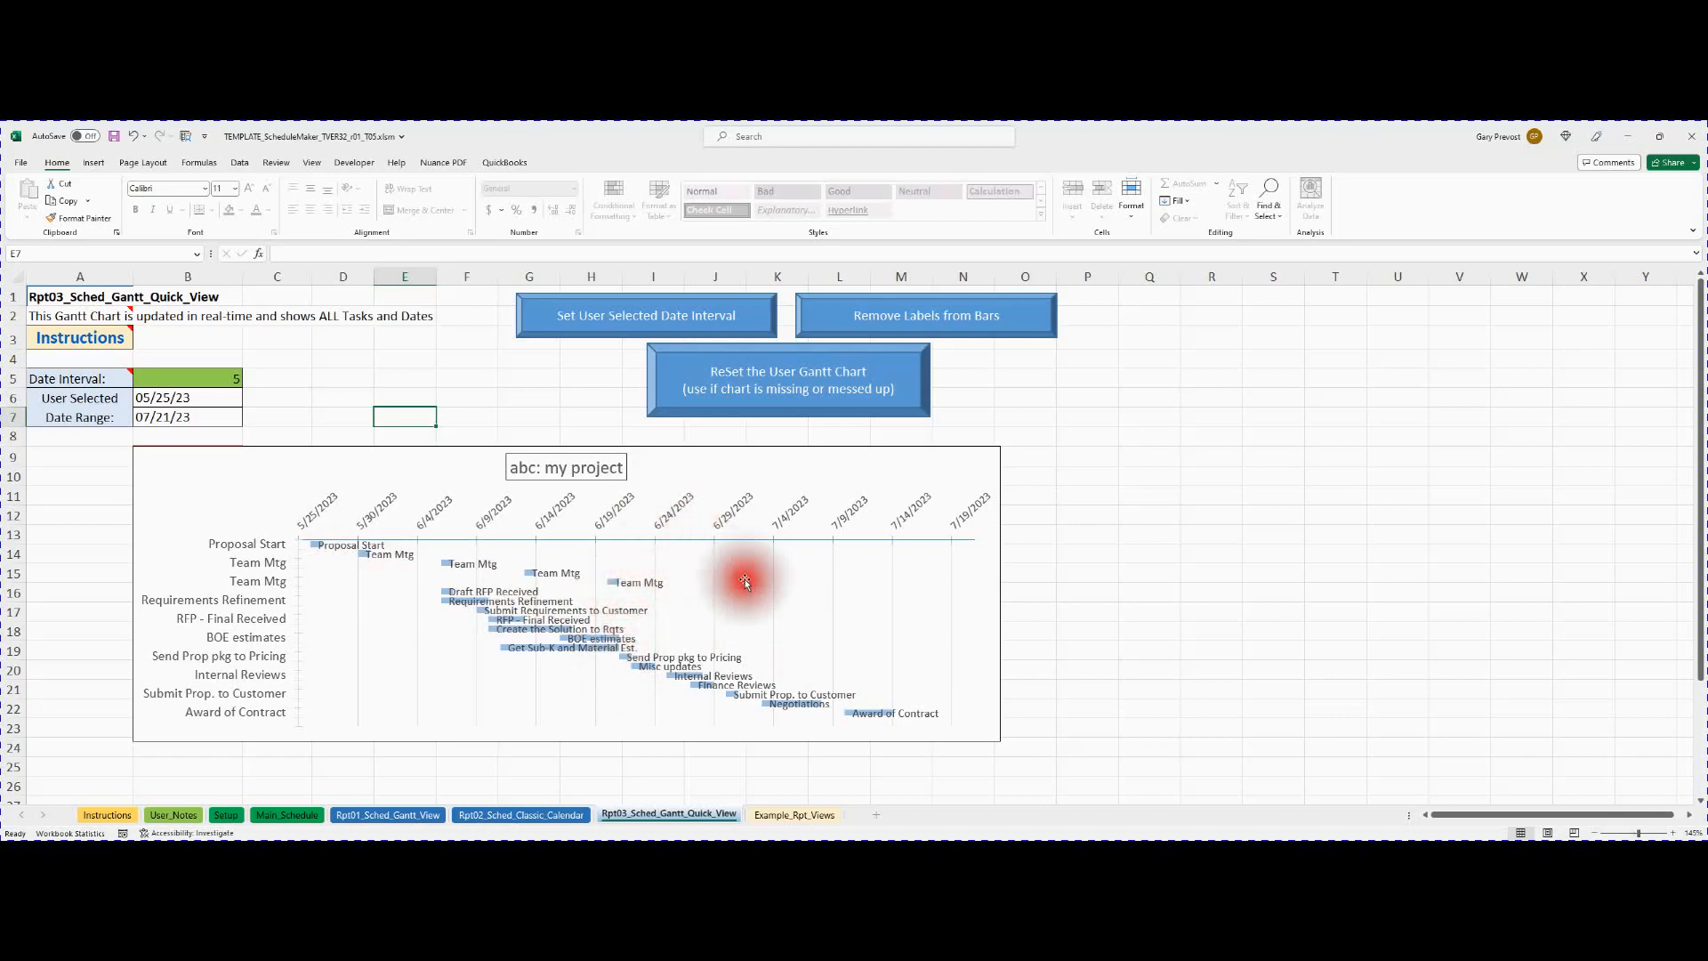
Remove the task labels from the bars of the narrowed Gantt chart and add them again.
left_click(872, 320)
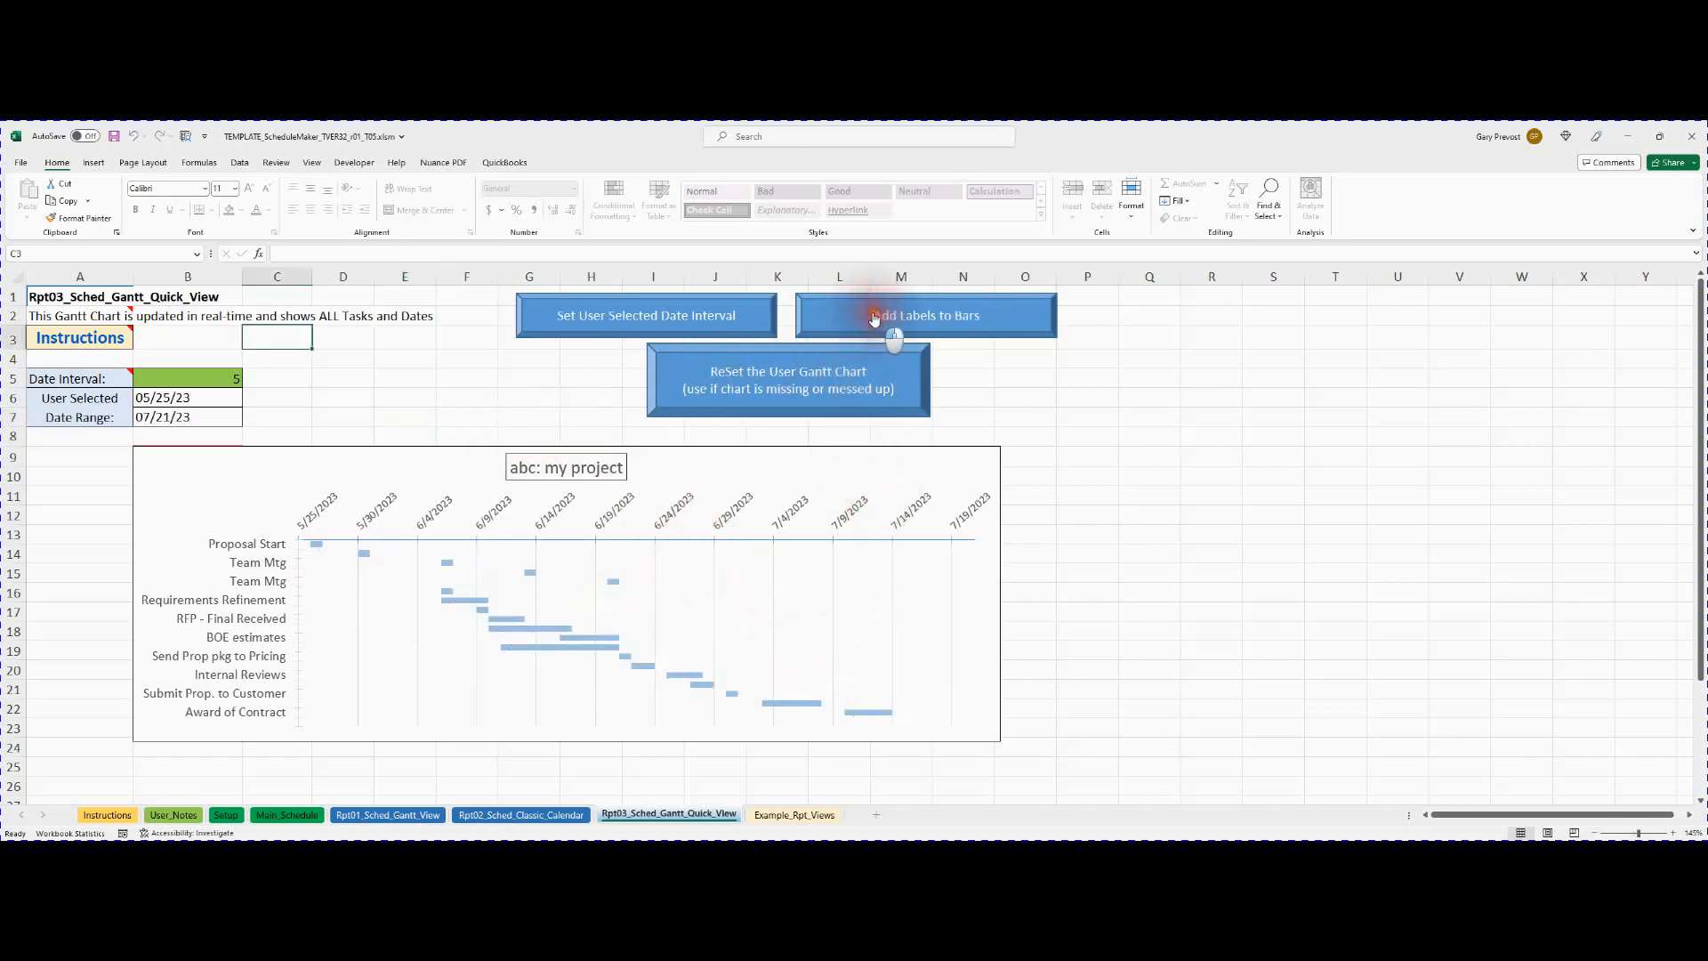
left_click(874, 319)
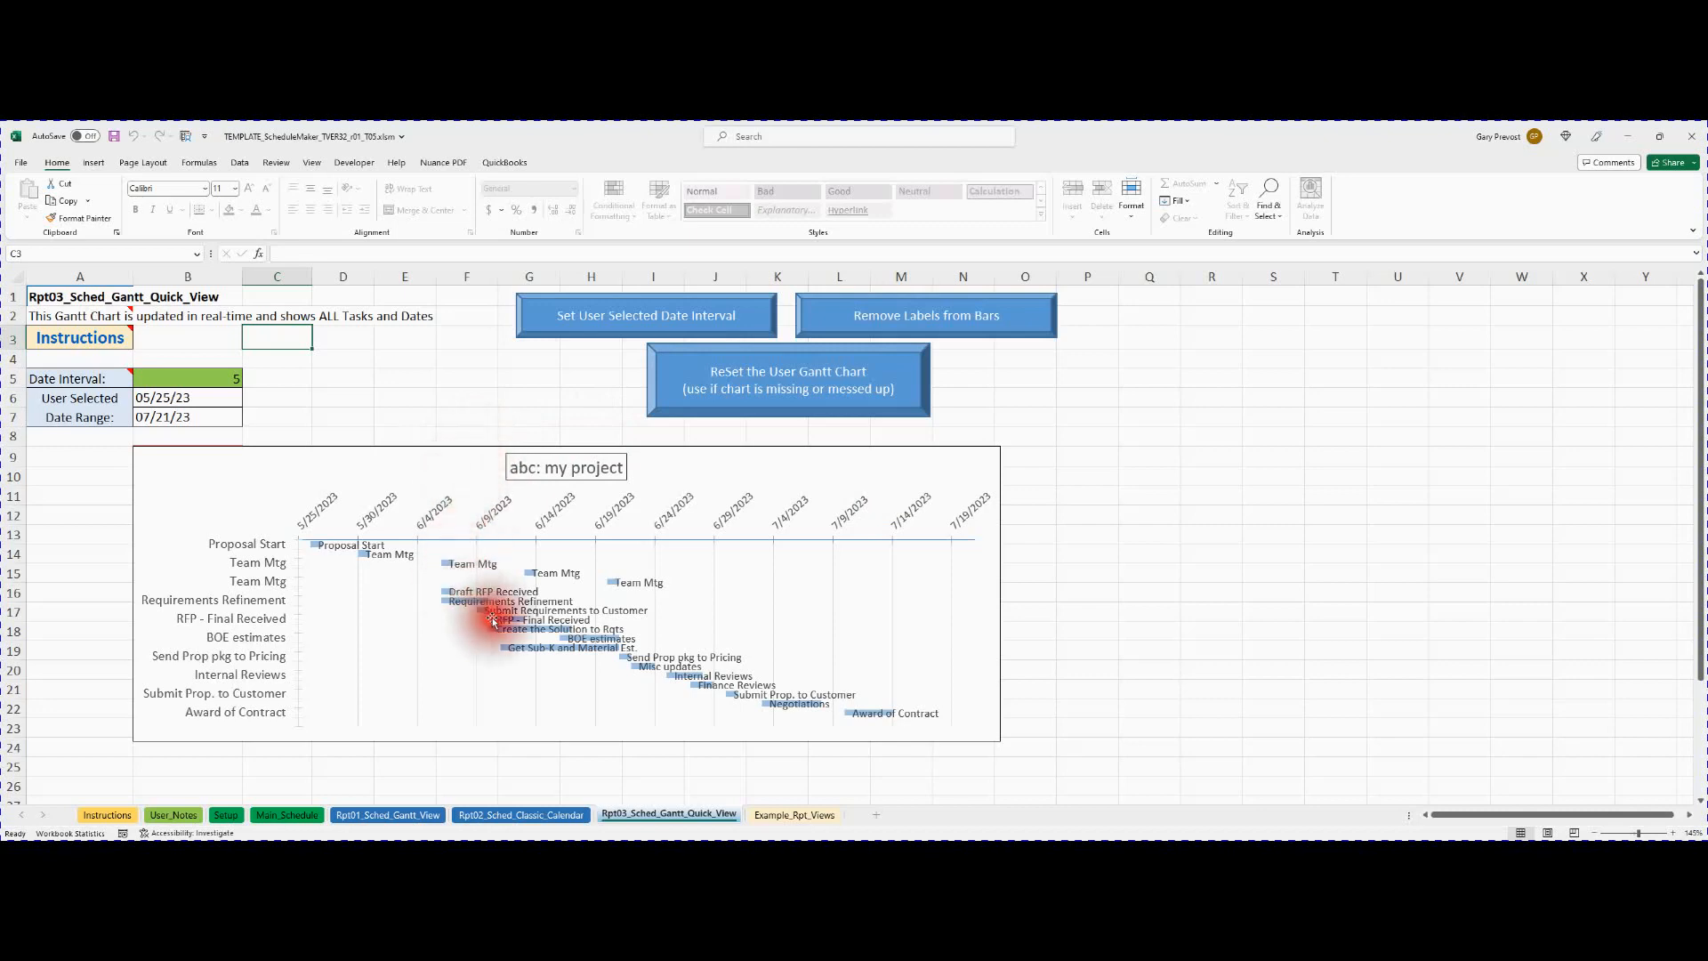
Delete the quick-view Gantt chart and restore it with the sheet's chart reset.
left_click(460, 446)
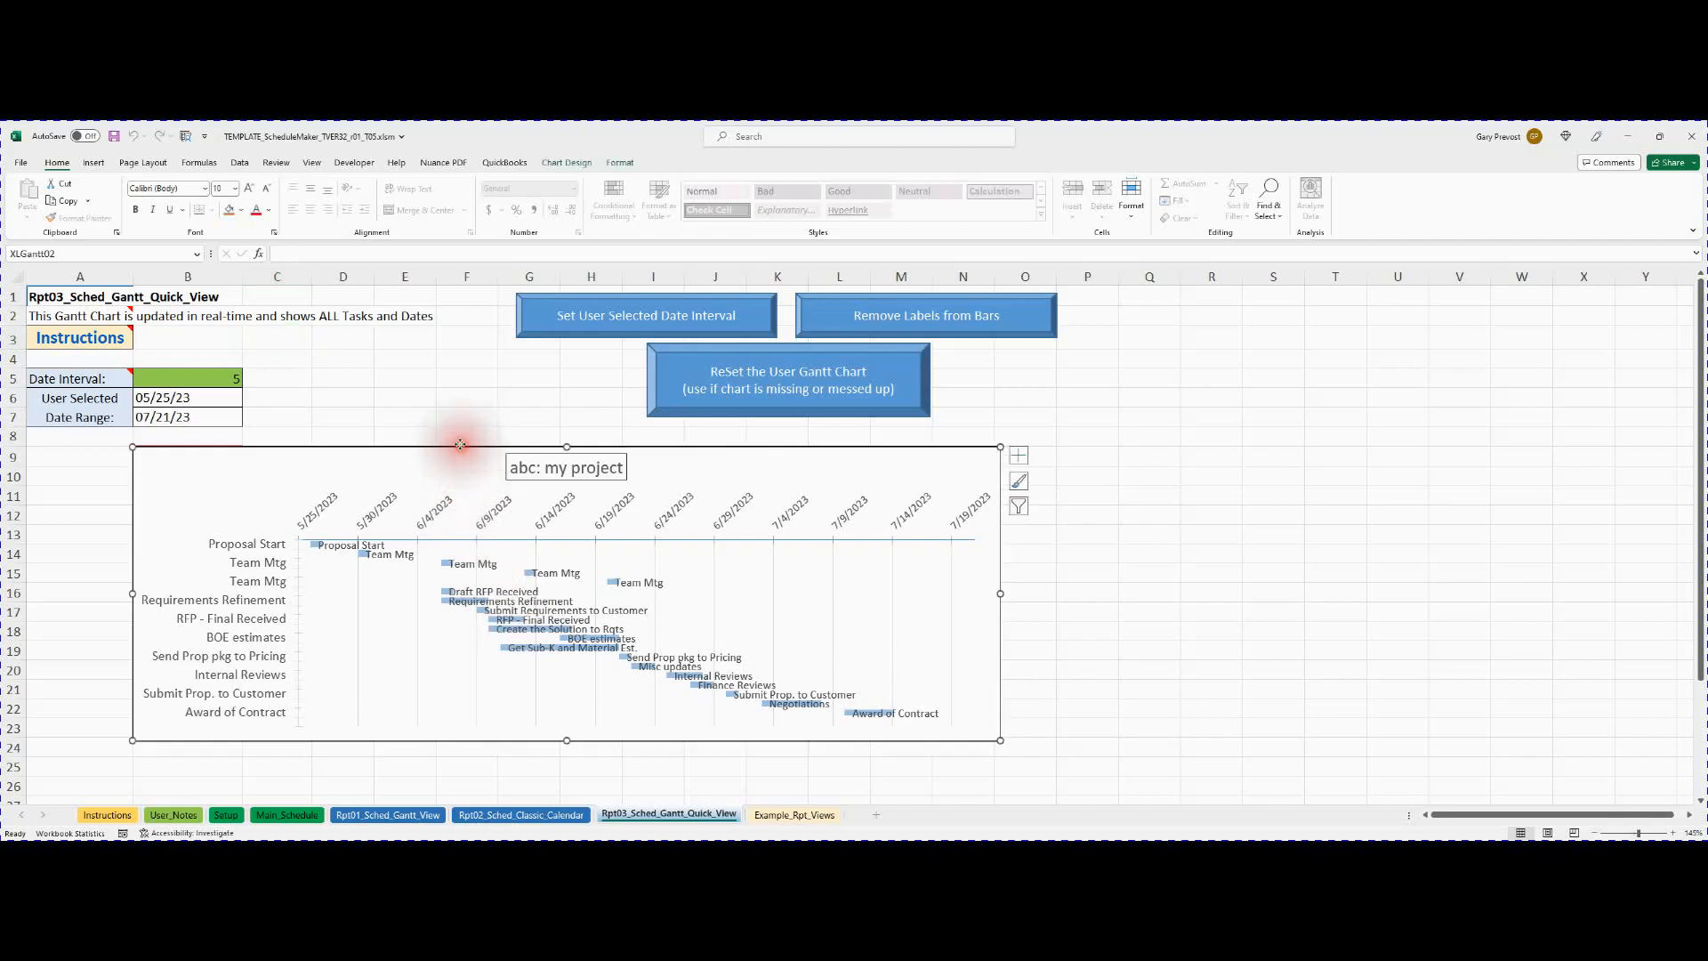
key("Delete")
left_click(462, 475)
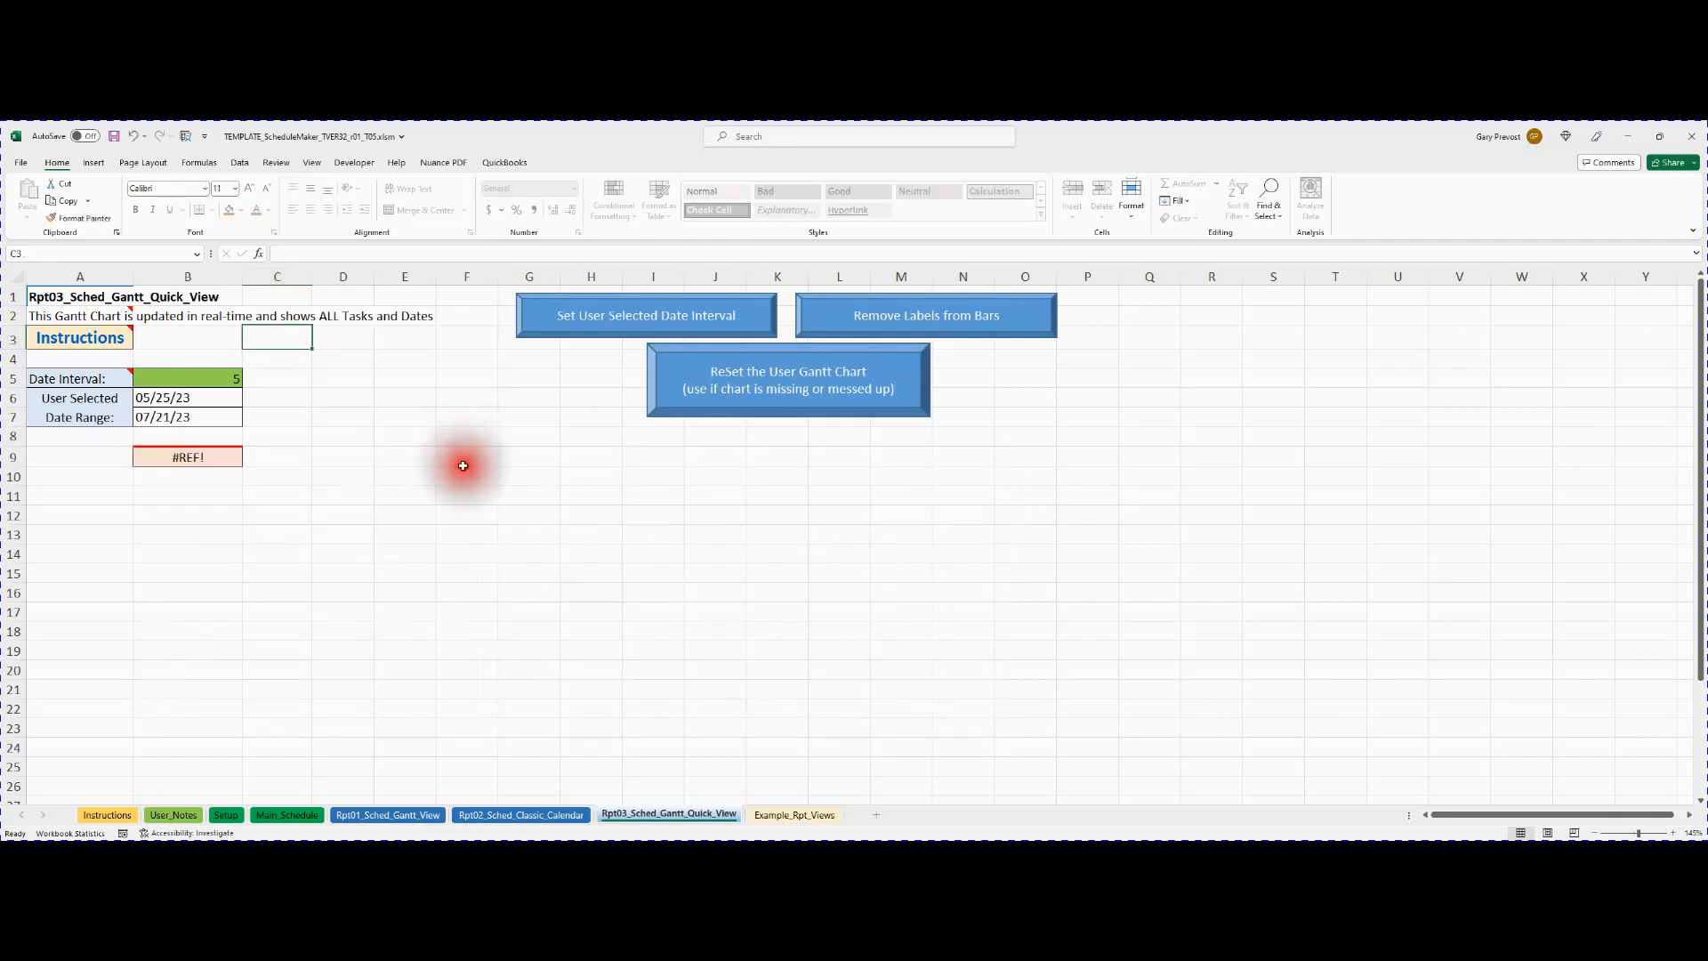
left_click(727, 396)
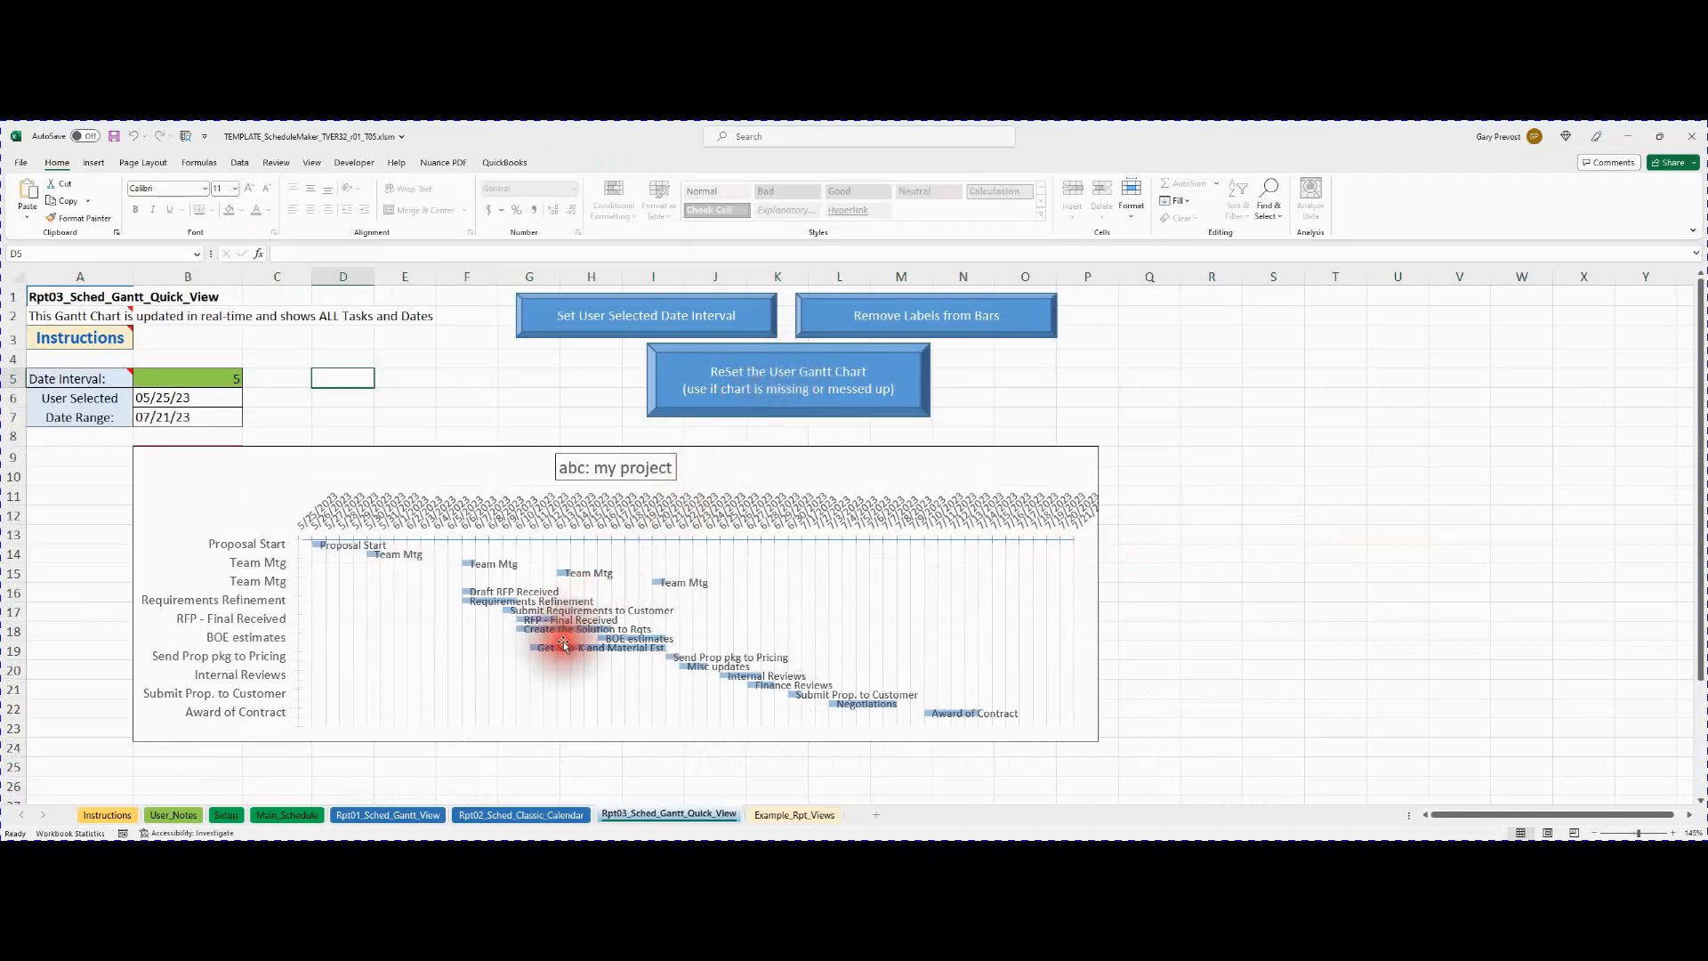
Hide the bar labels on the restored Gantt chart and show them again.
left_click(872, 317)
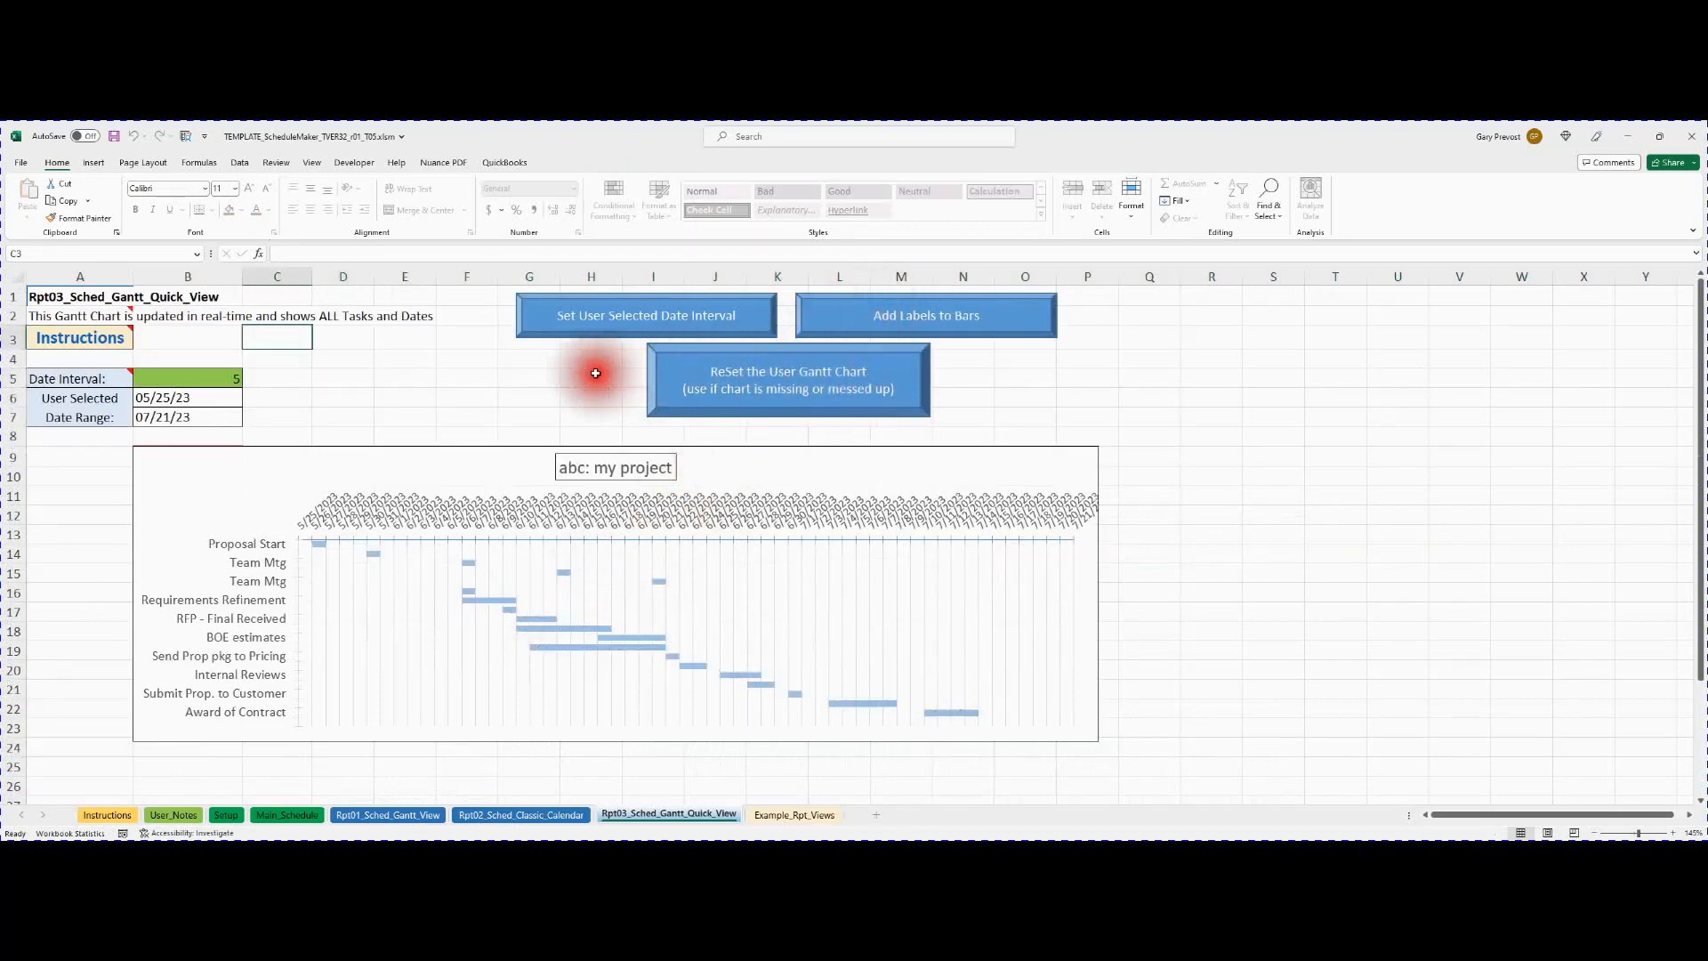
left_click(863, 318)
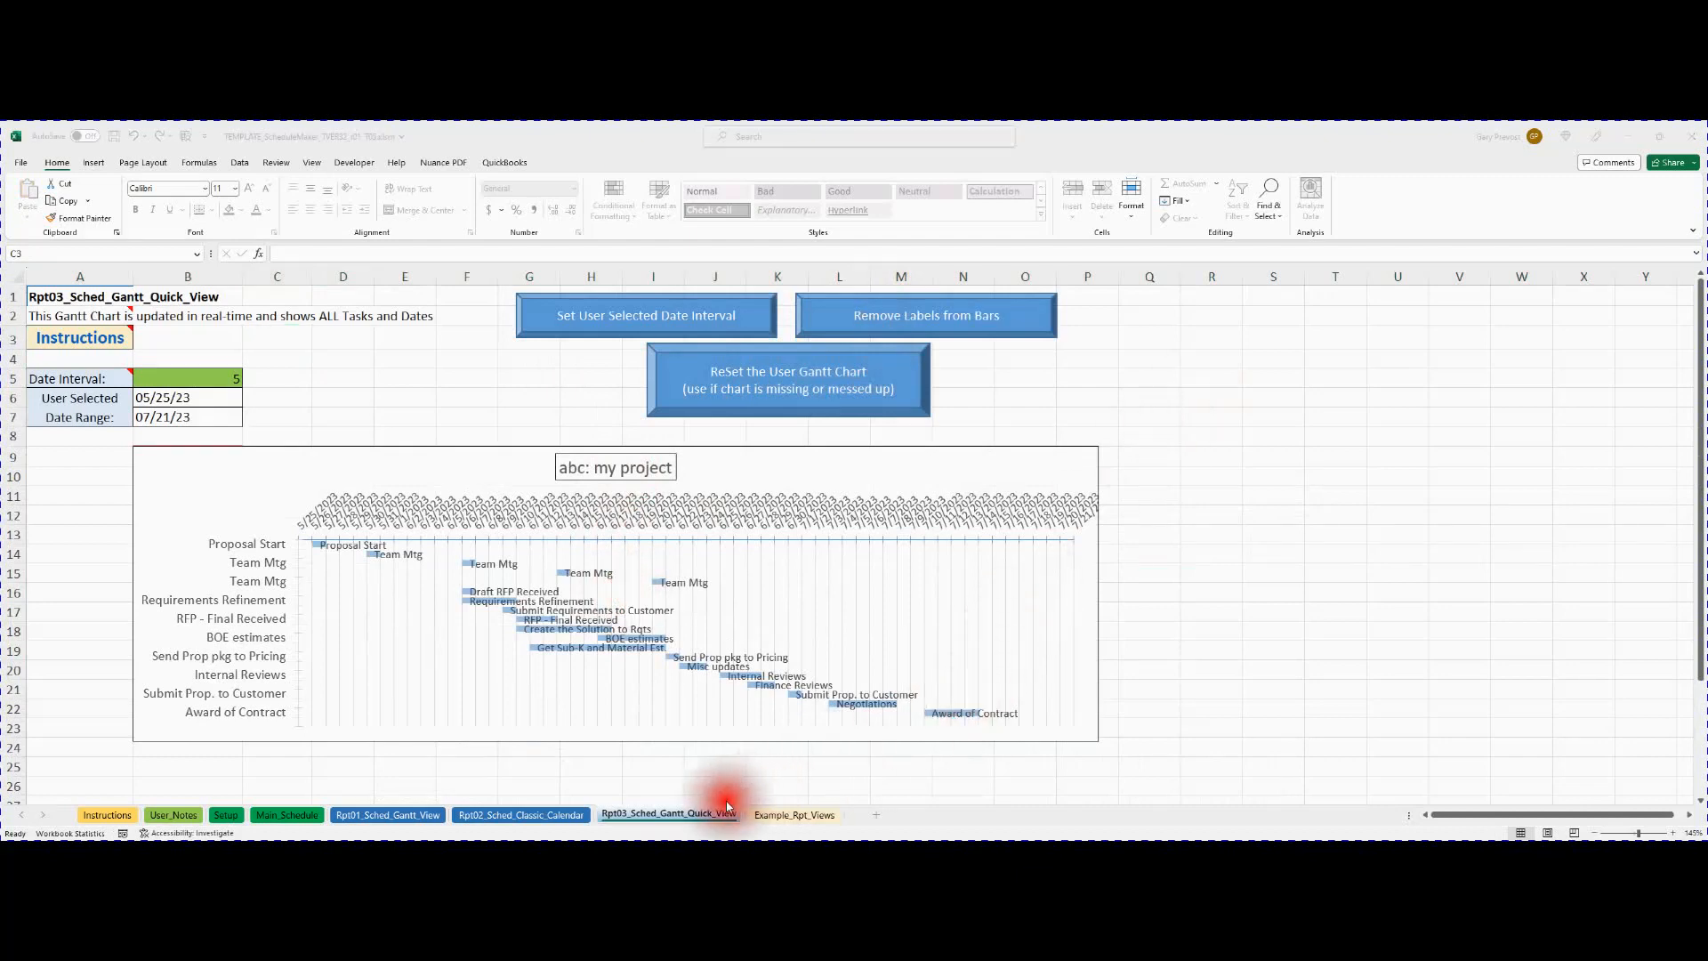
Fill the "Create the Solution to Rqts" data label in the Gantt chart with orange.
left_click(710, 531)
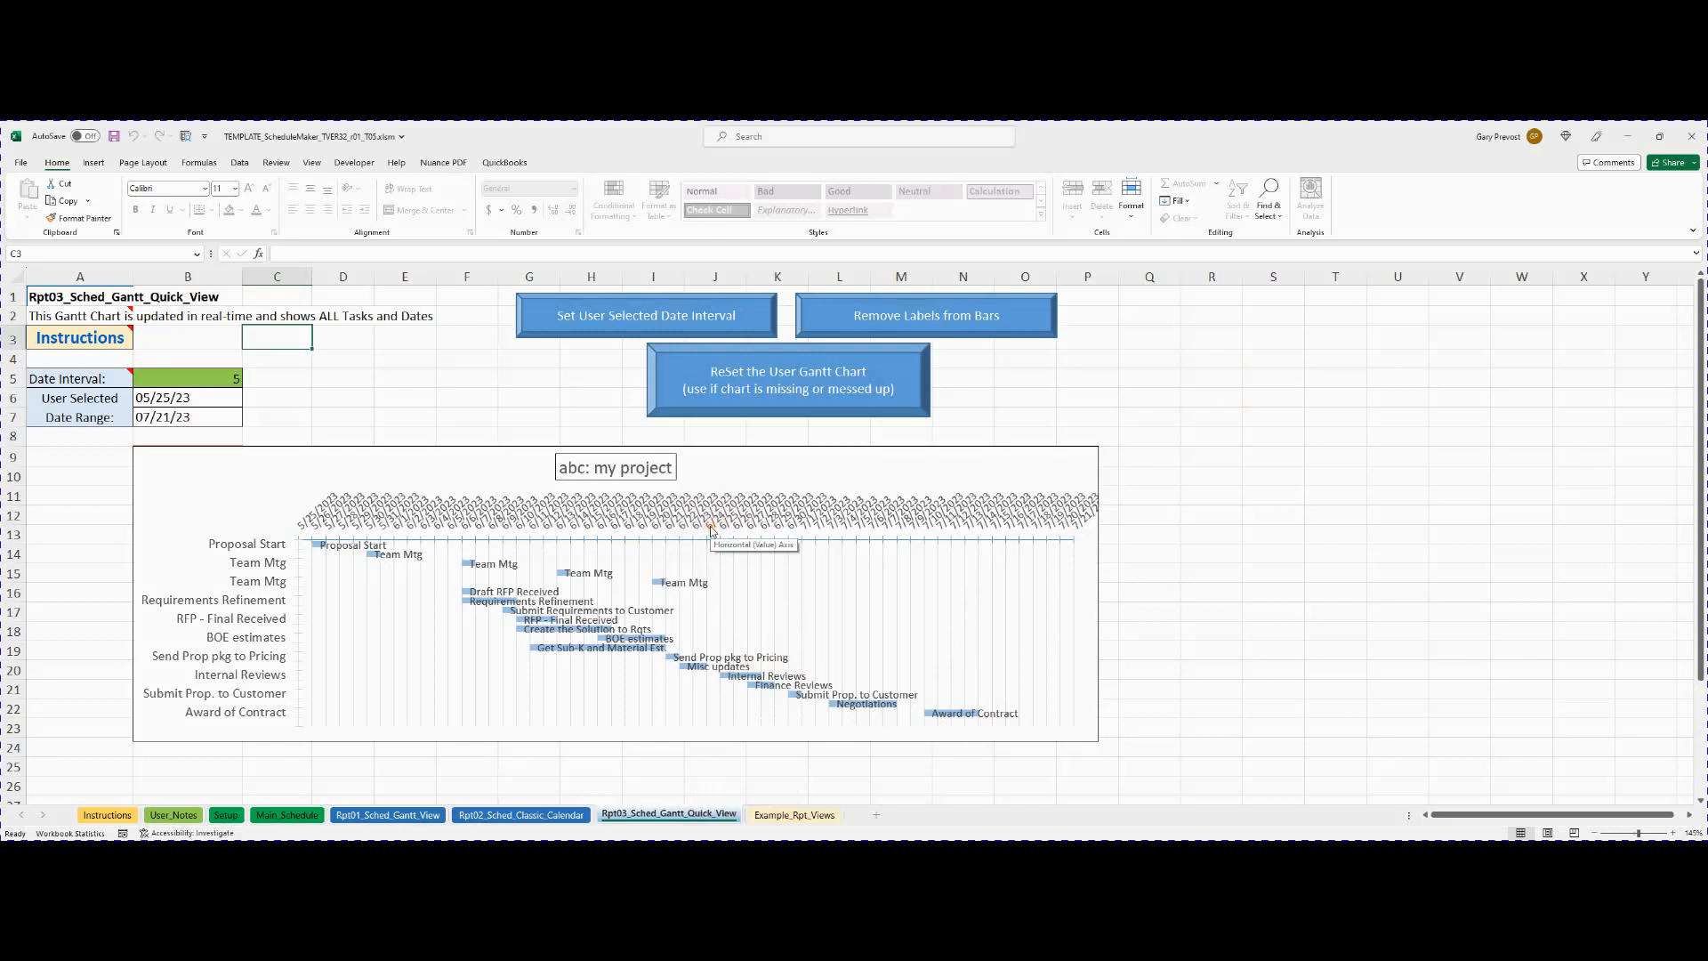
left_click(578, 631)
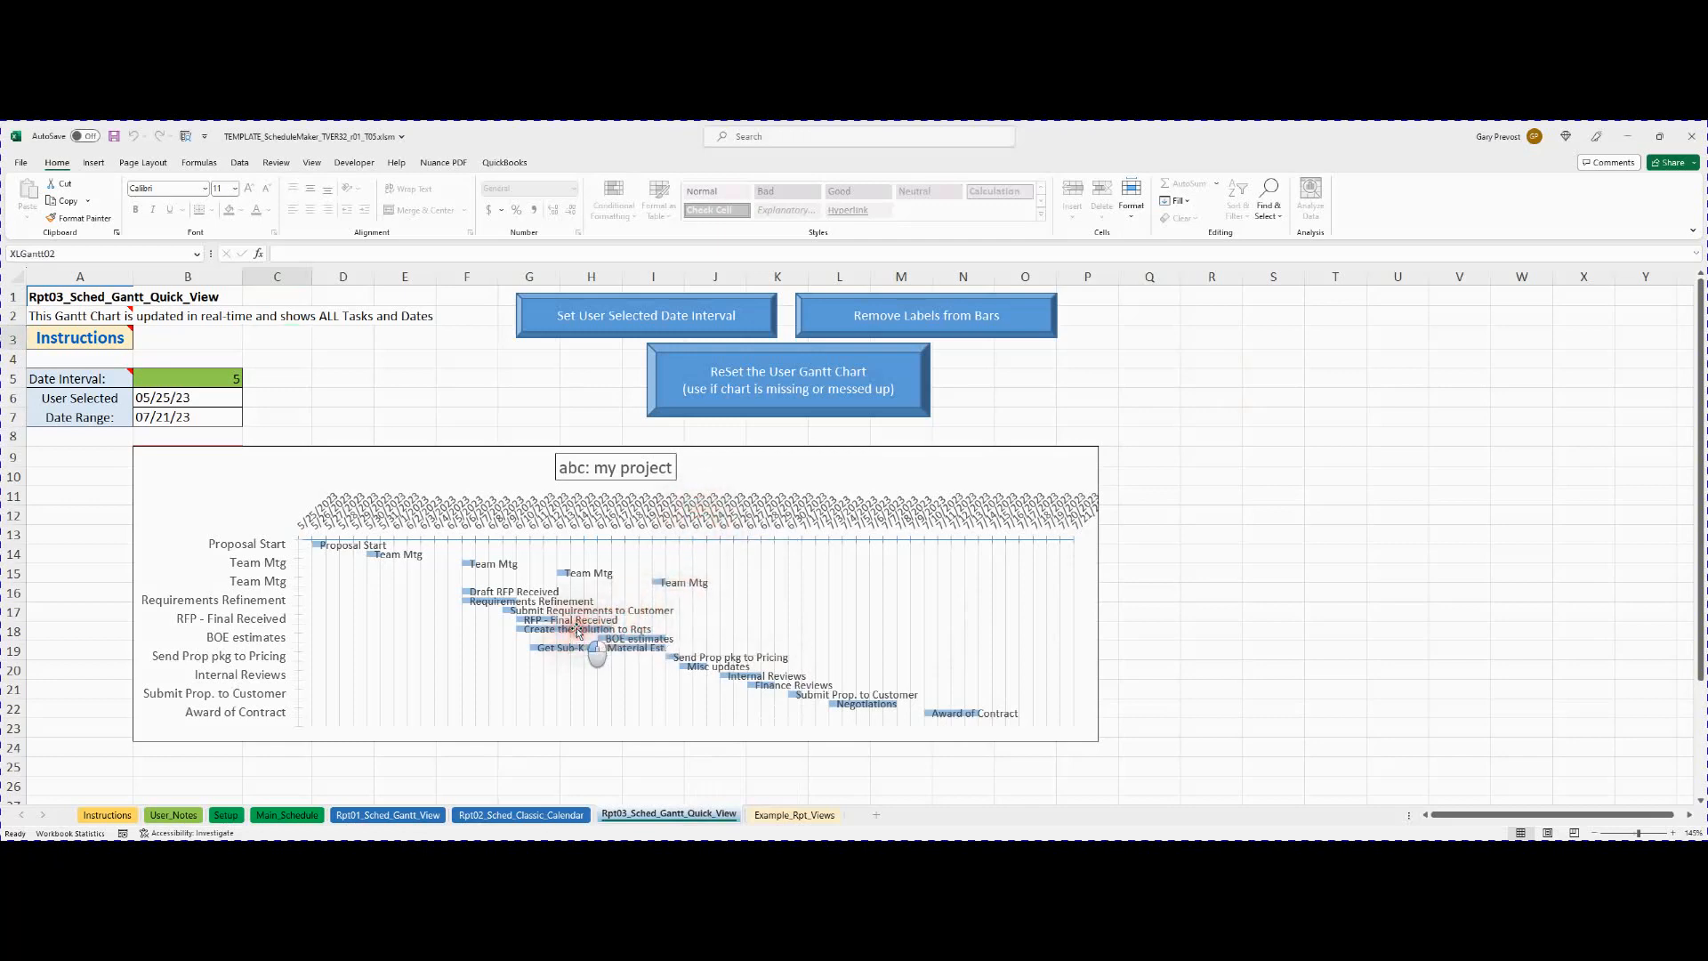
right_click(578, 632)
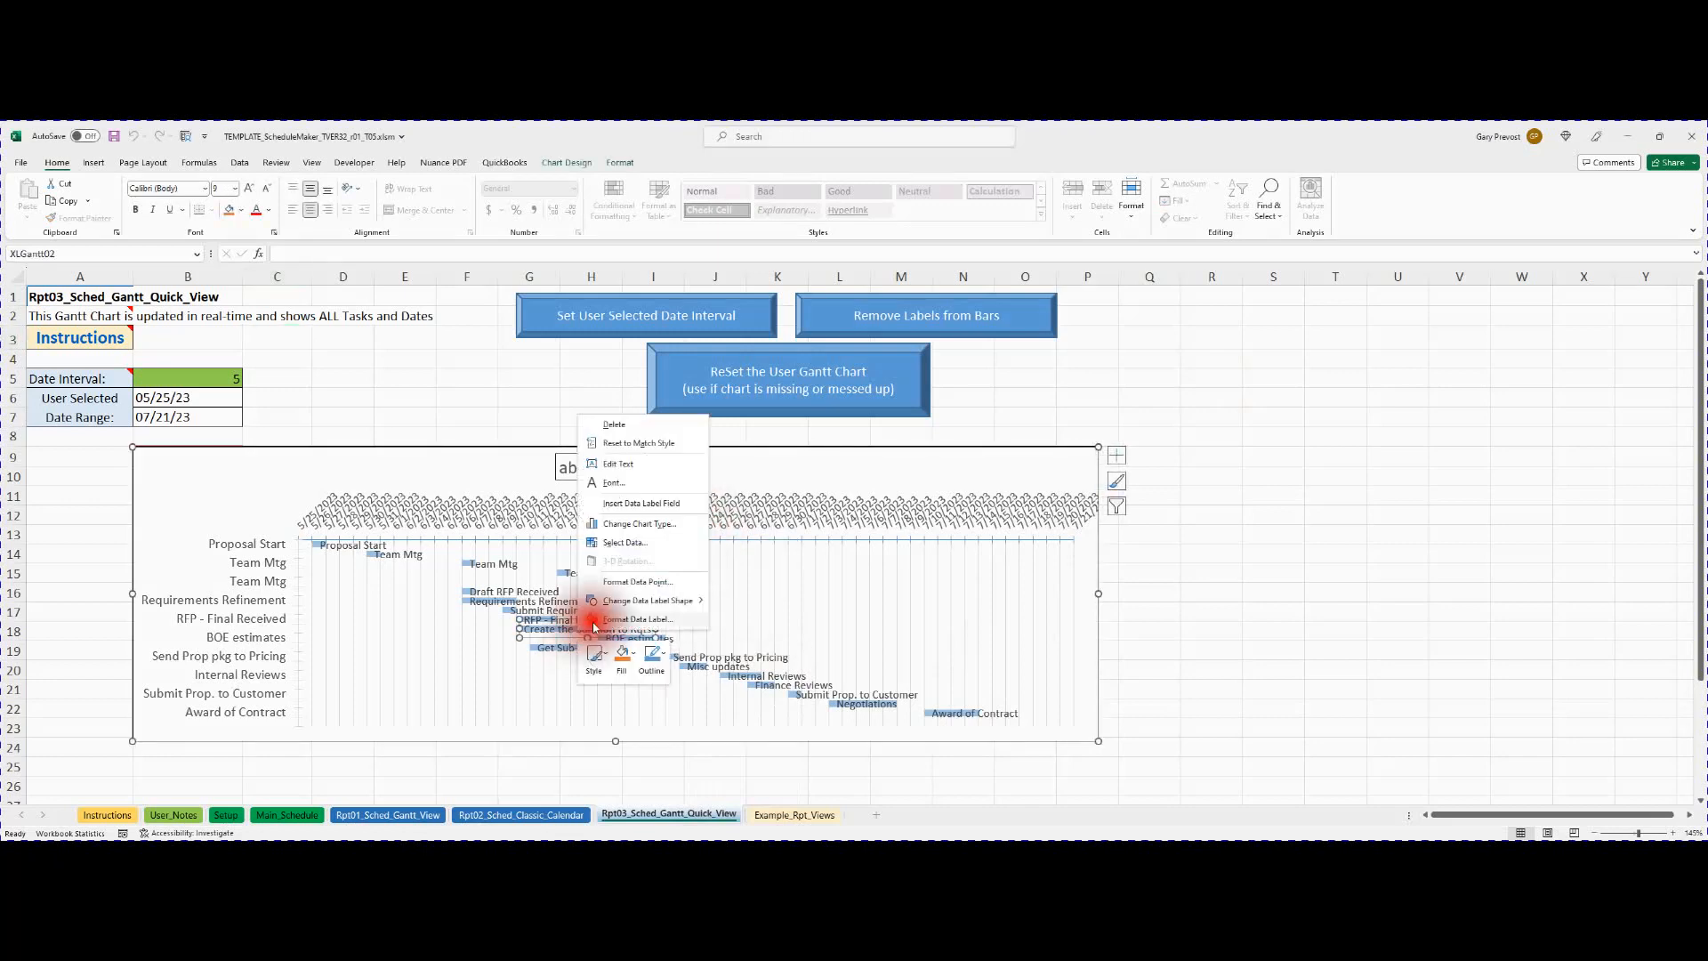
left_click(621, 666)
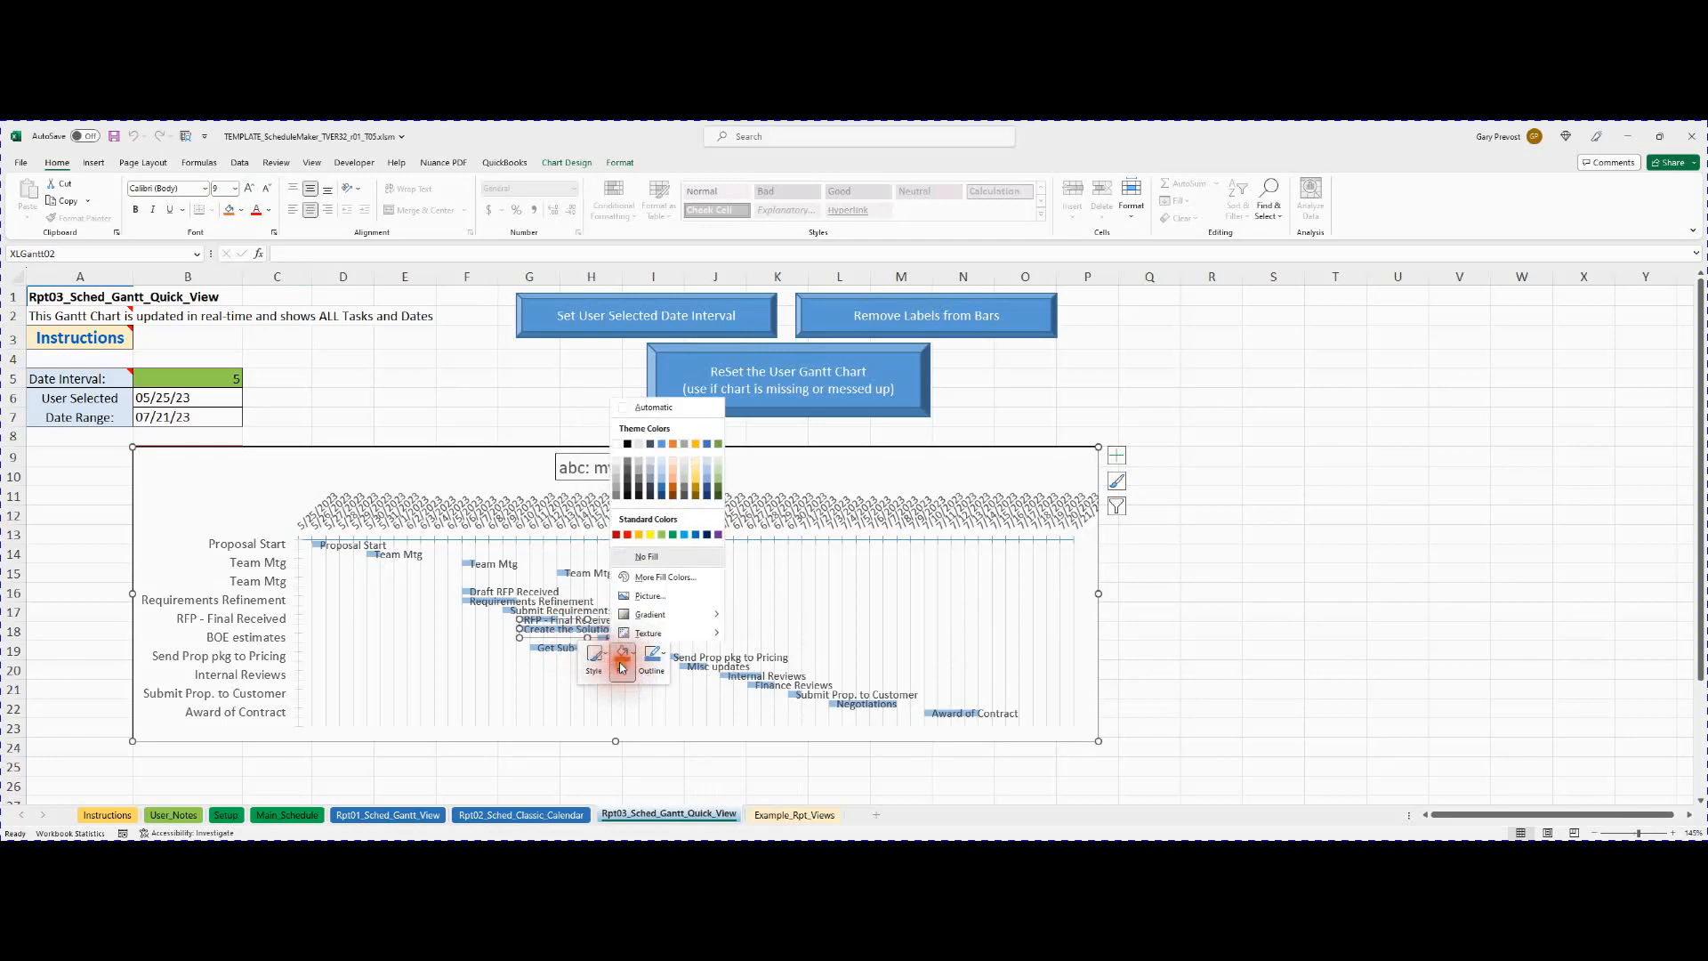
left_click(640, 534)
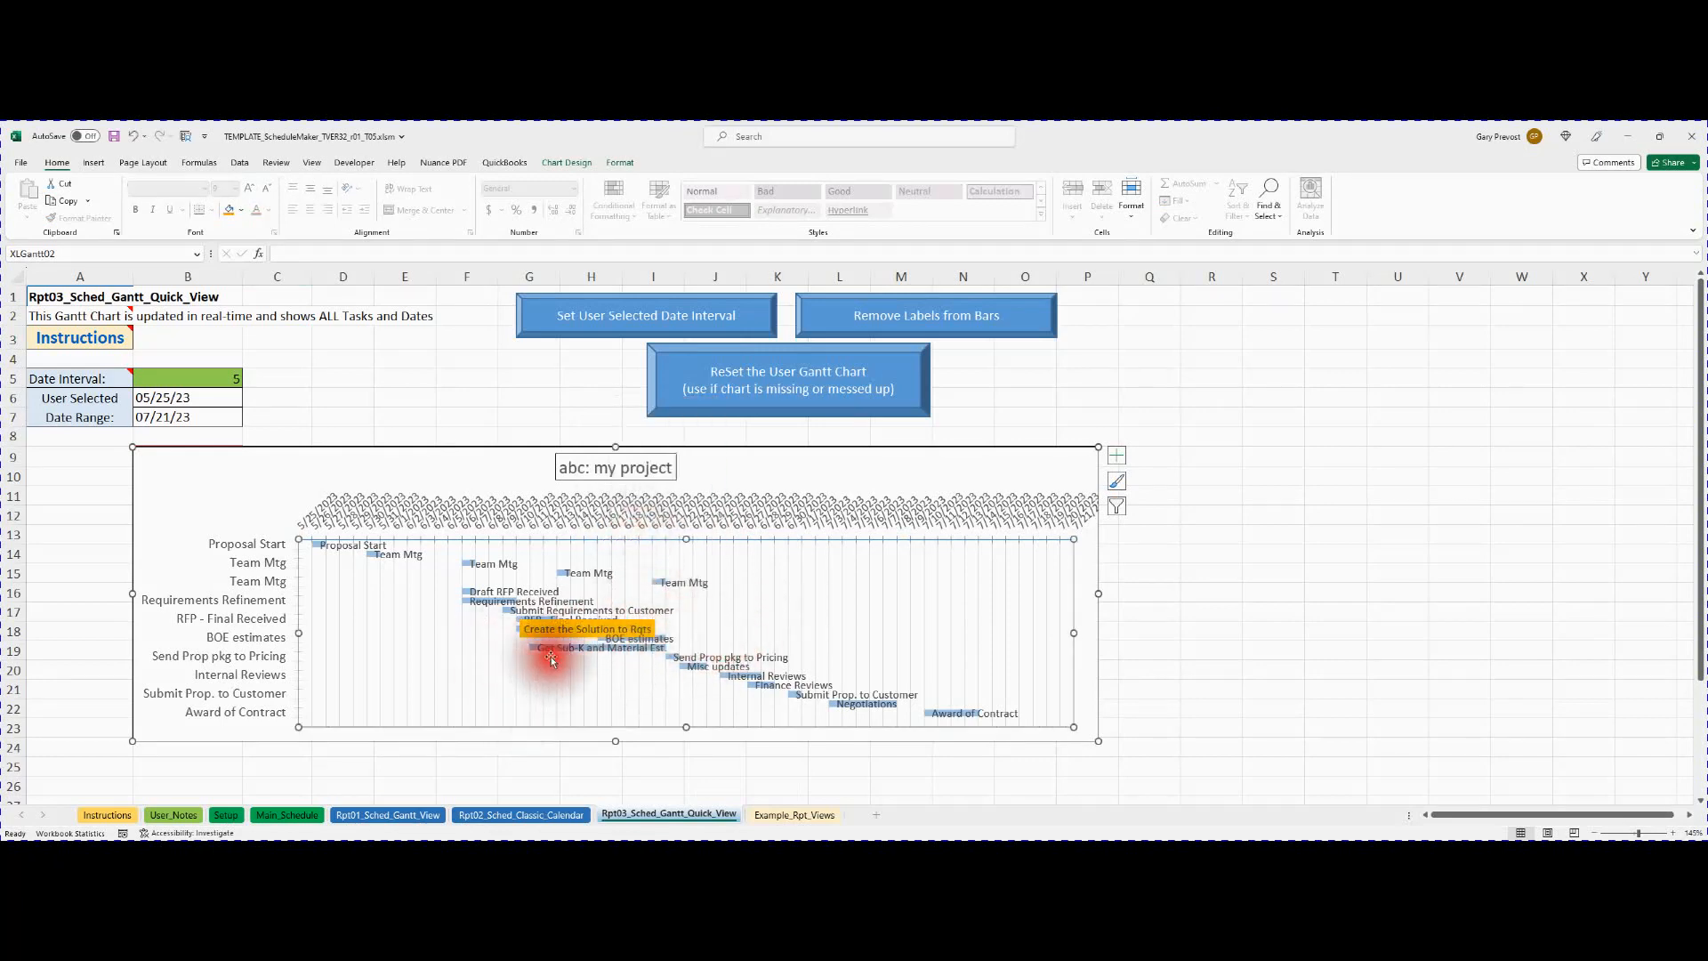
Reset the user Gantt chart to discard the custom label formatting.
right_click(737, 587)
left_click(782, 669)
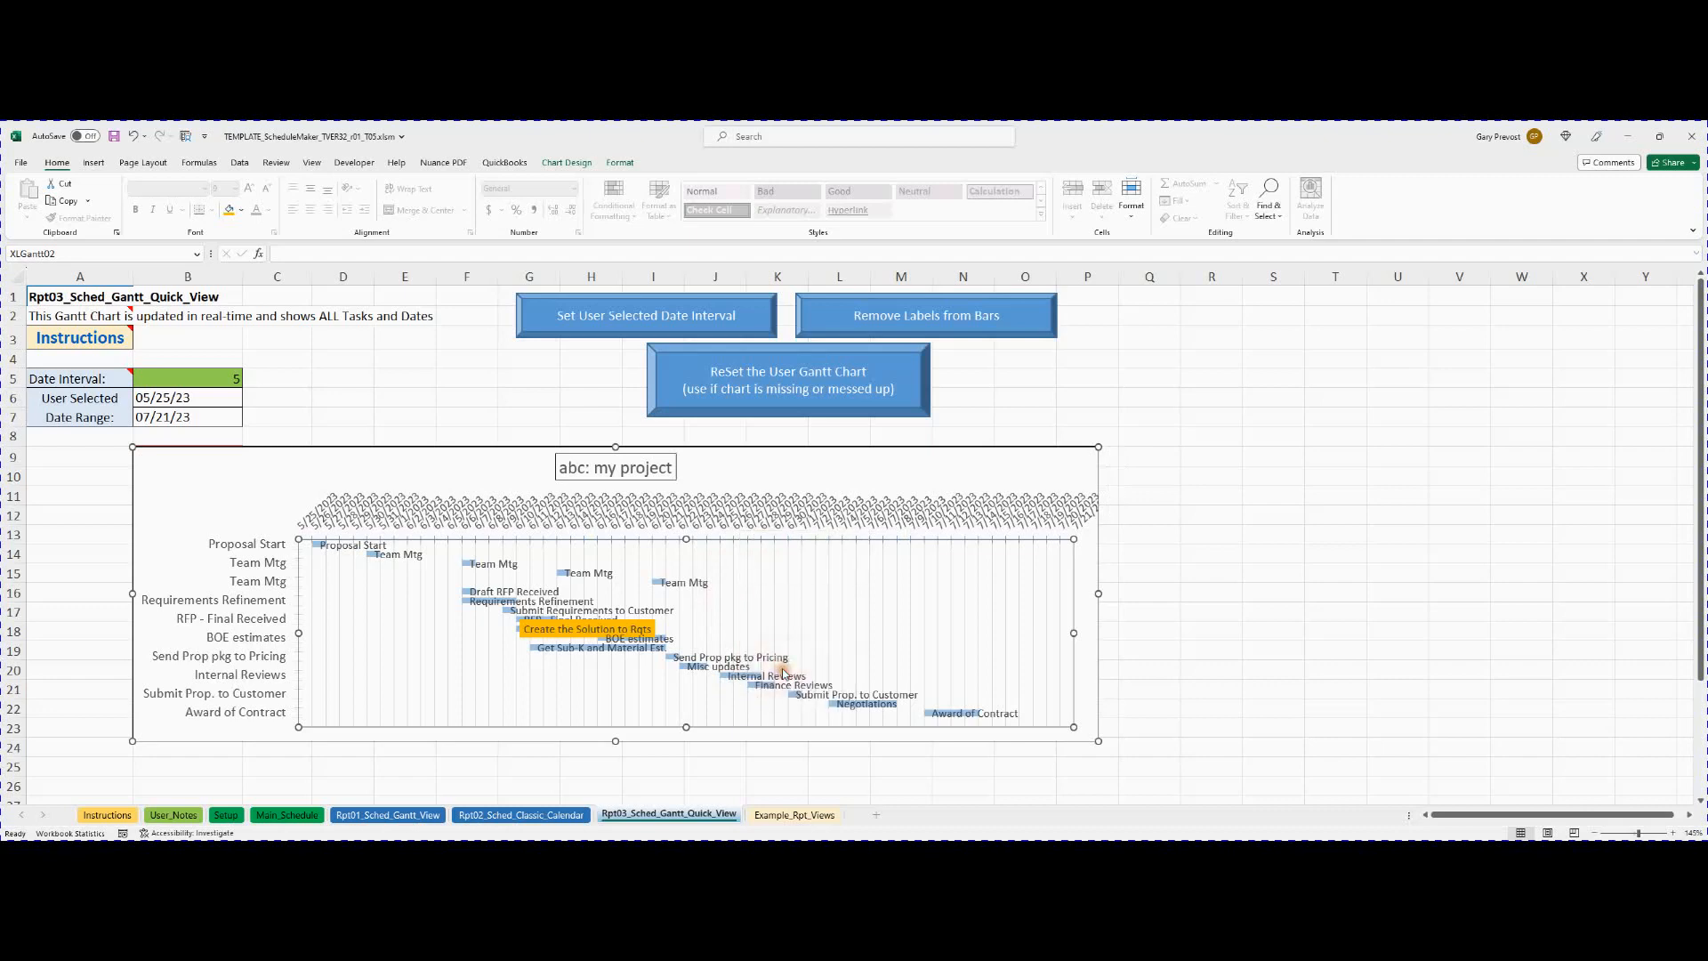
left_click(442, 640)
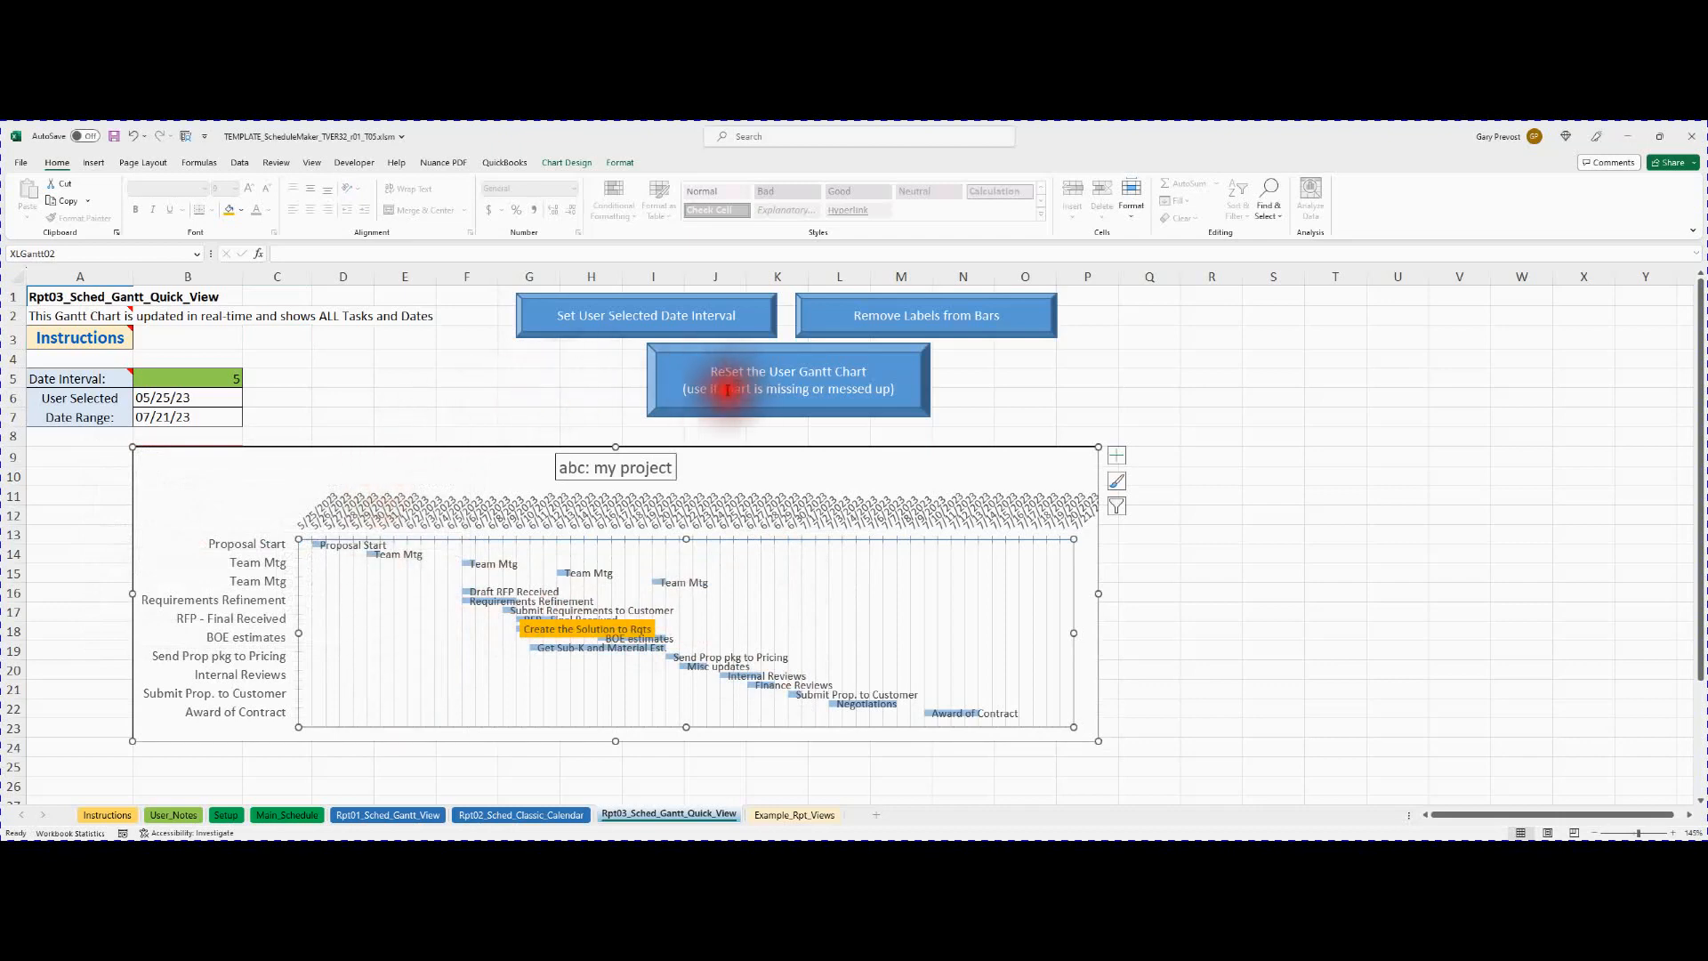
left_click(751, 378)
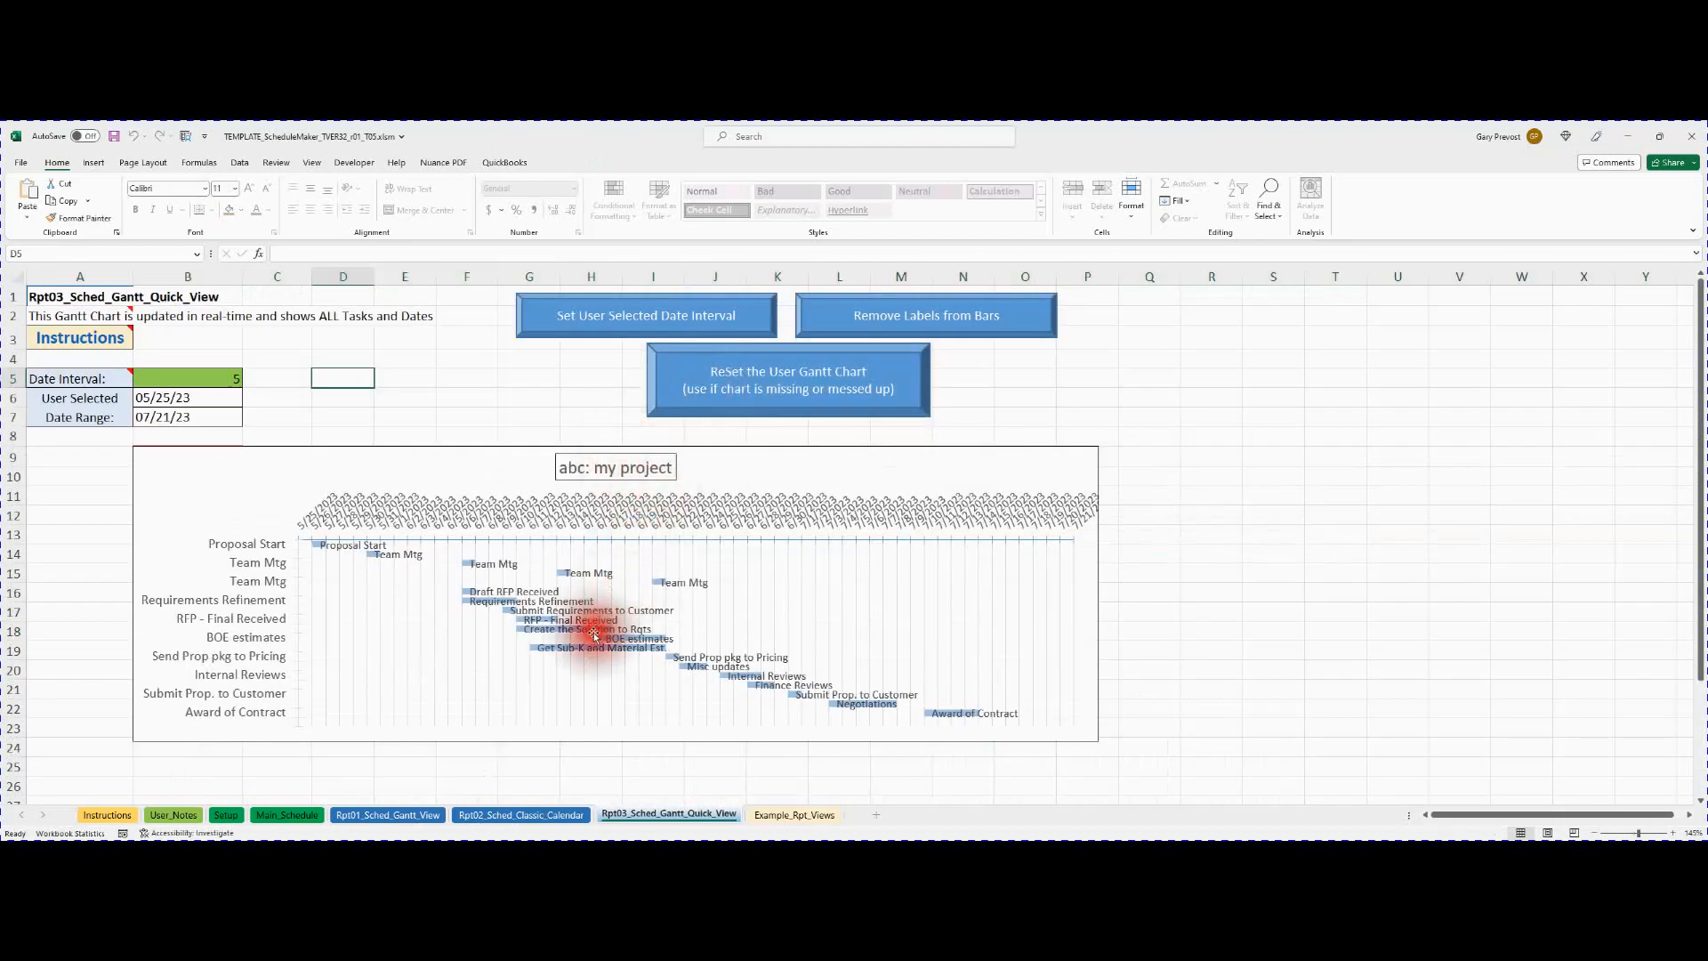
Switch the Gantt bar labels off and on, and apply the selected date interval of 5 to the reset chart.
left_click(874, 319)
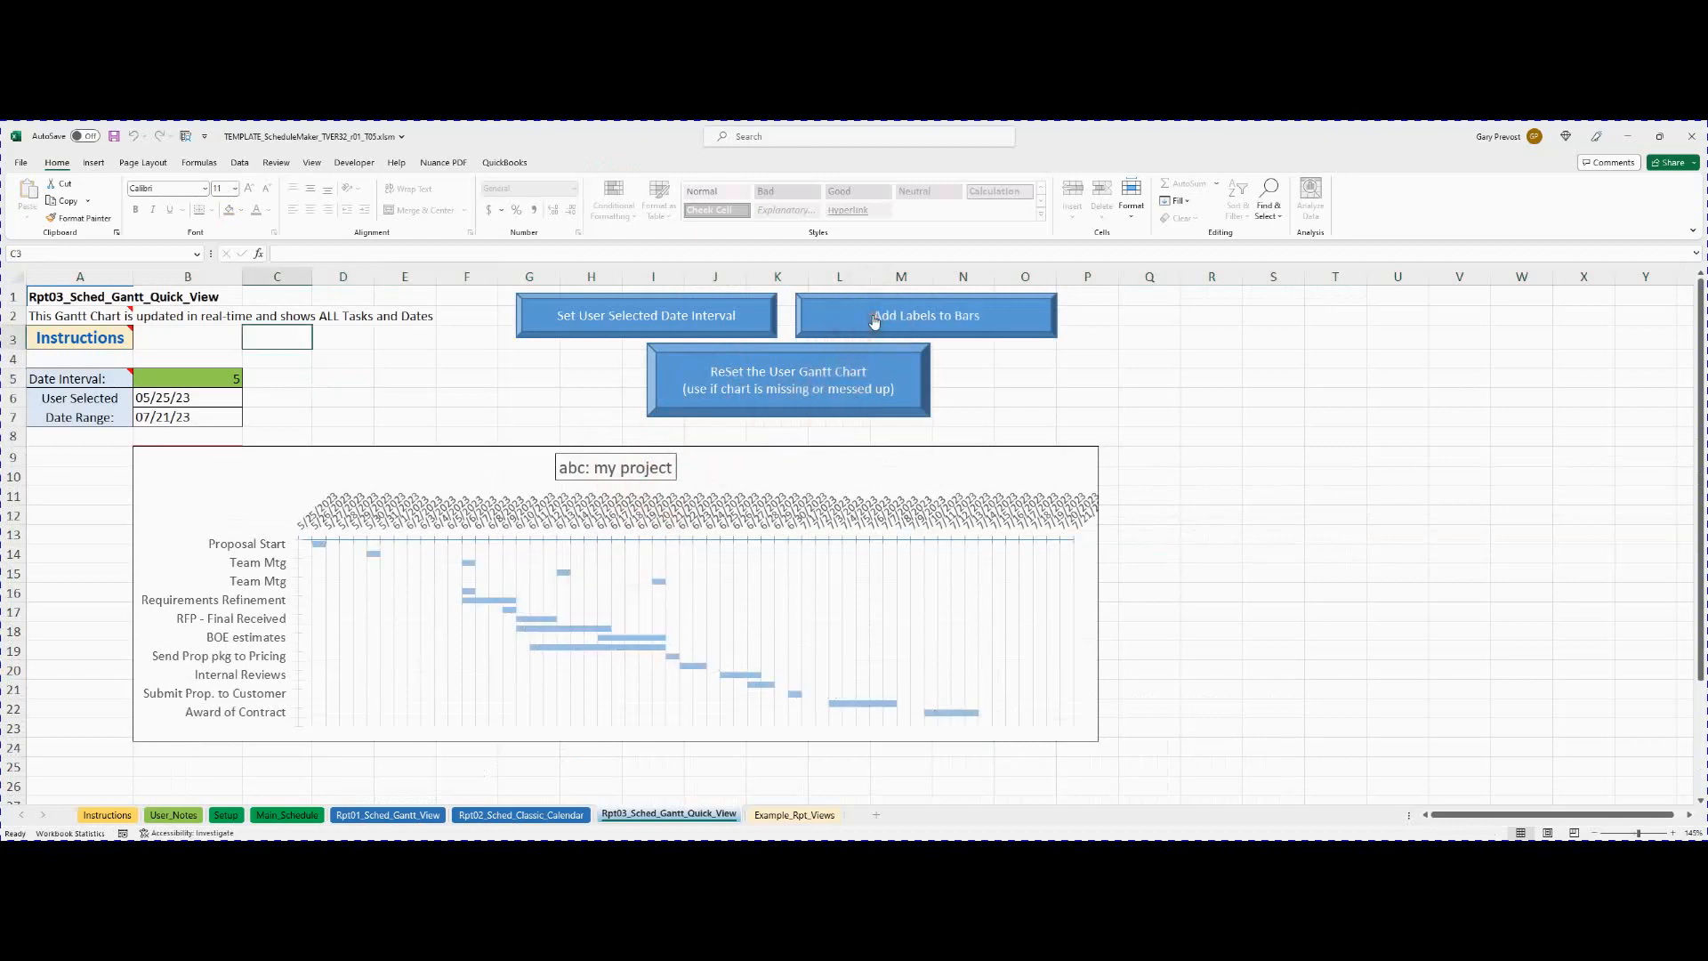
left_click(874, 319)
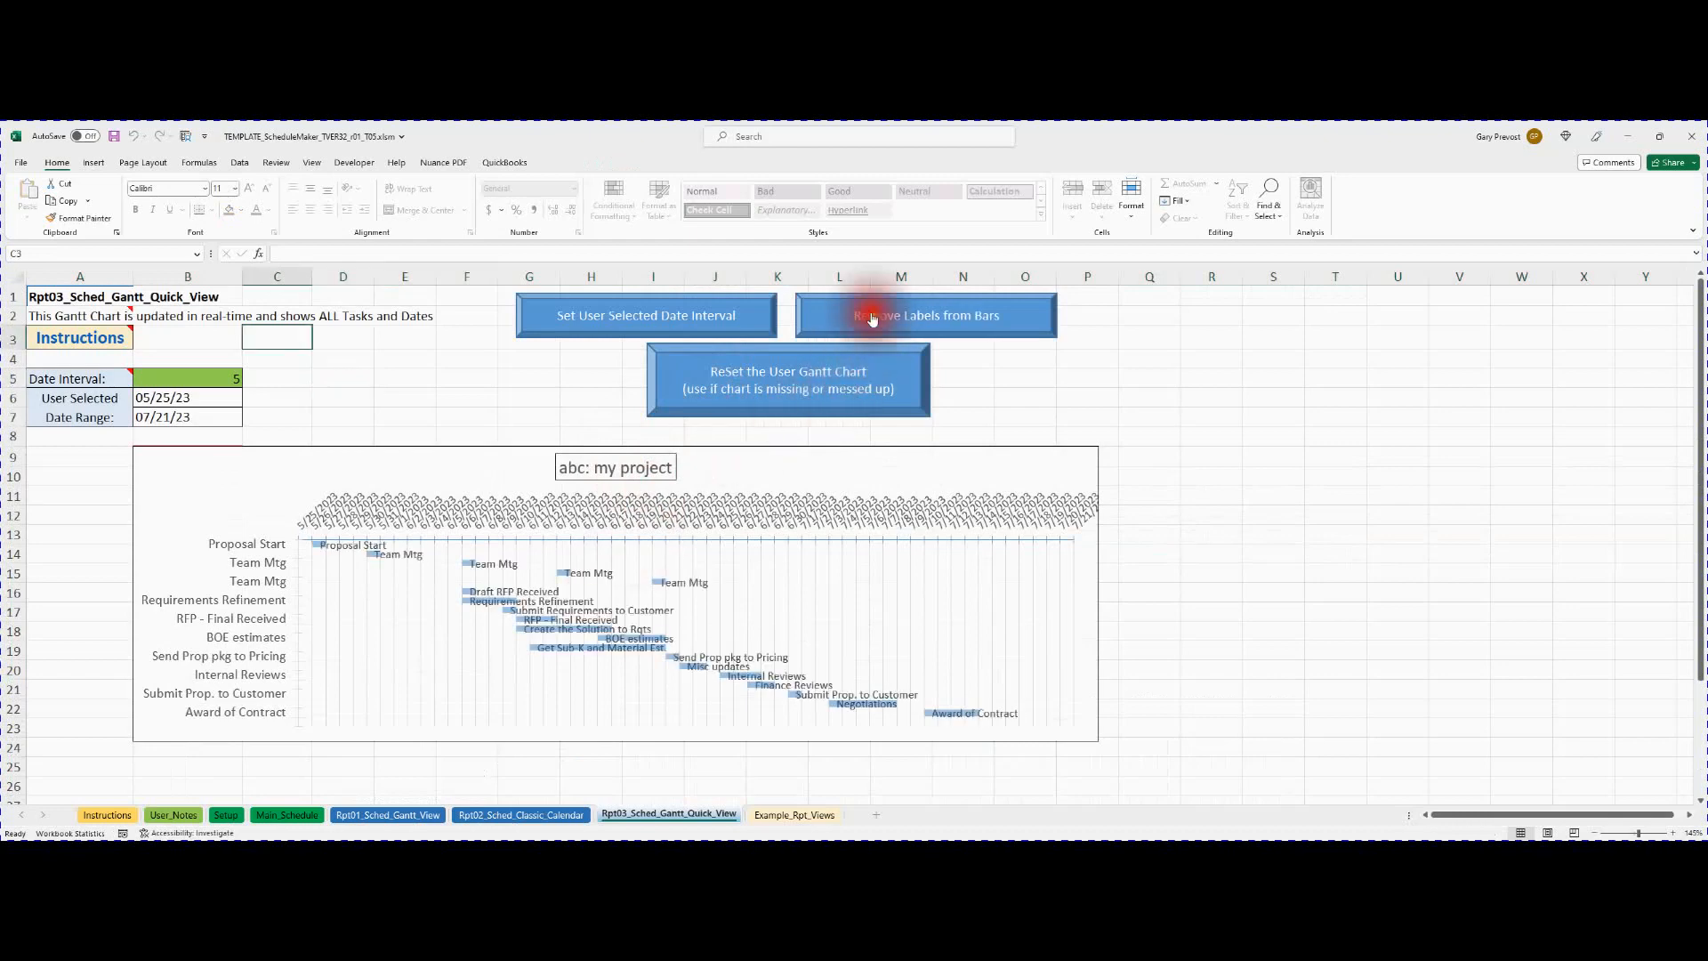
left_click(534, 324)
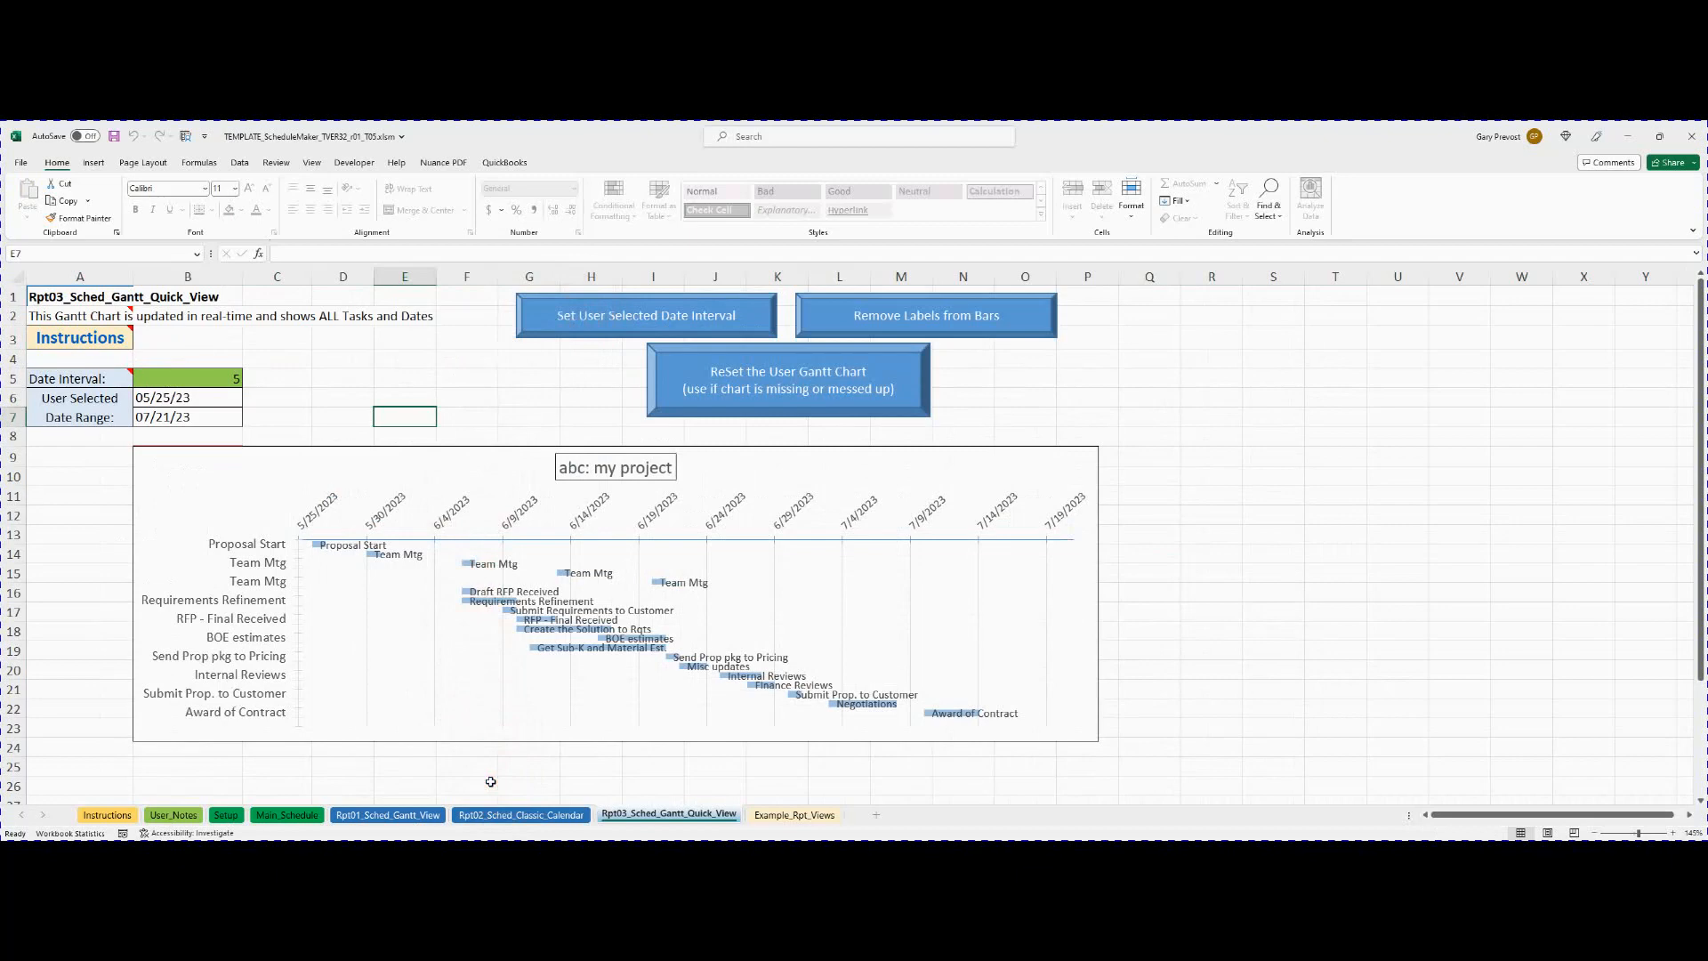
Open the Rpt01_Sched_Gantt_View sheet, decline updating the view, and look over its task rows.
left_click(373, 816)
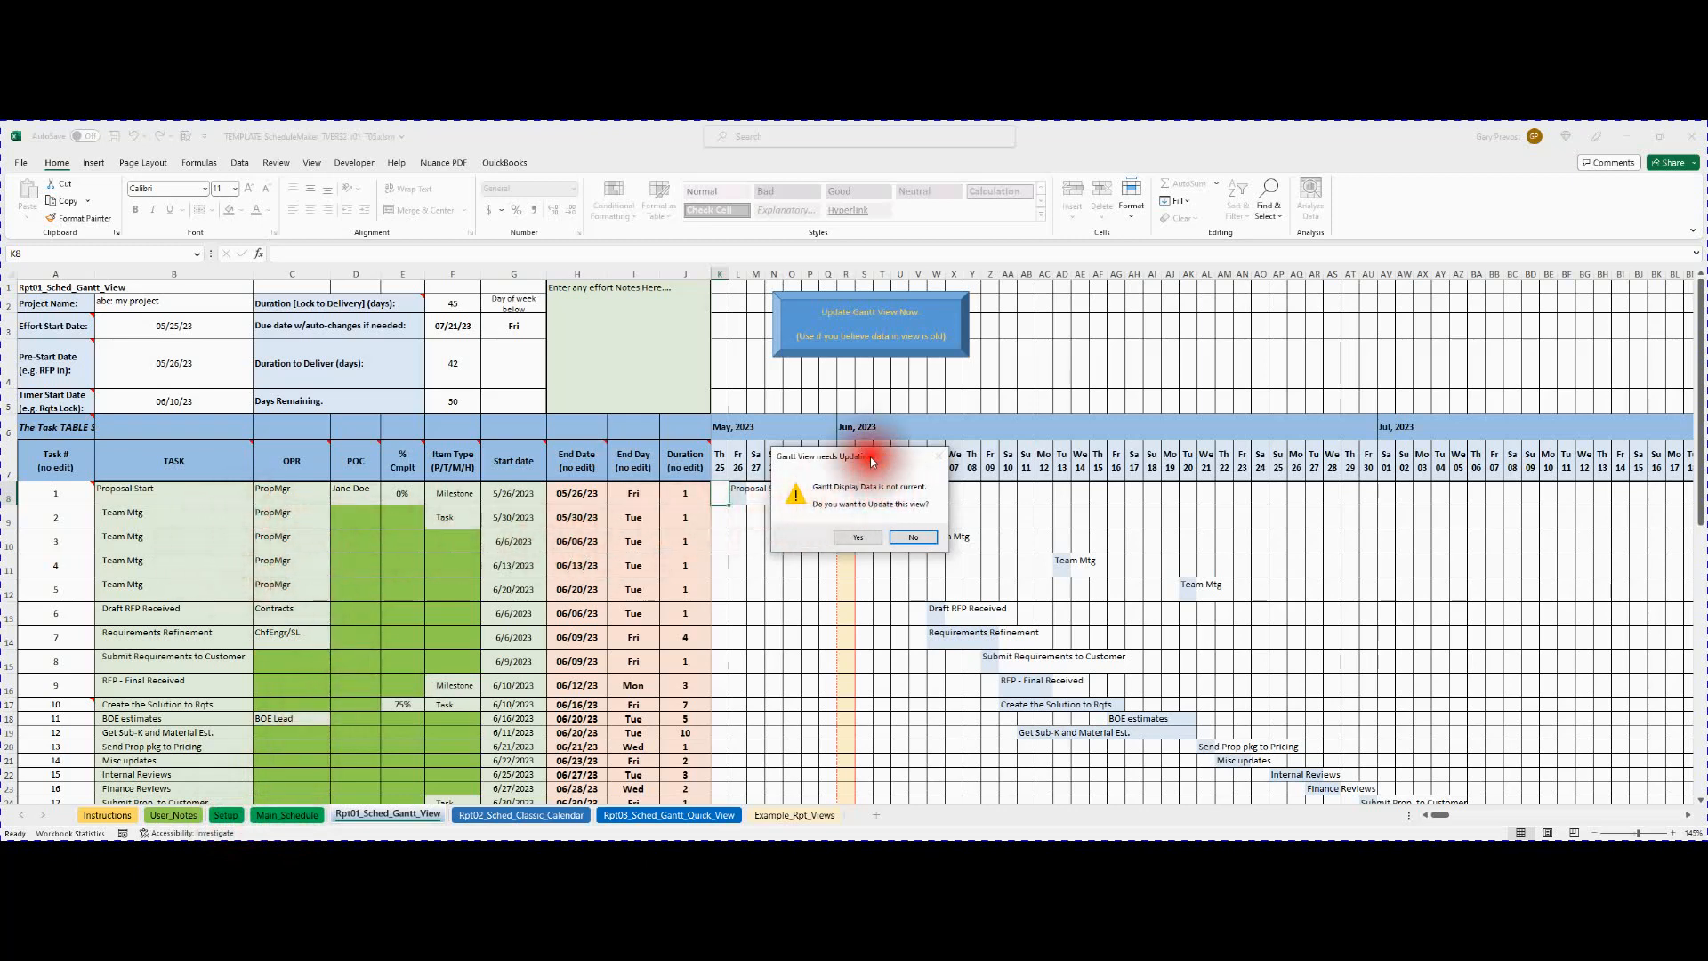
left_click_drag(886, 462, 689, 421)
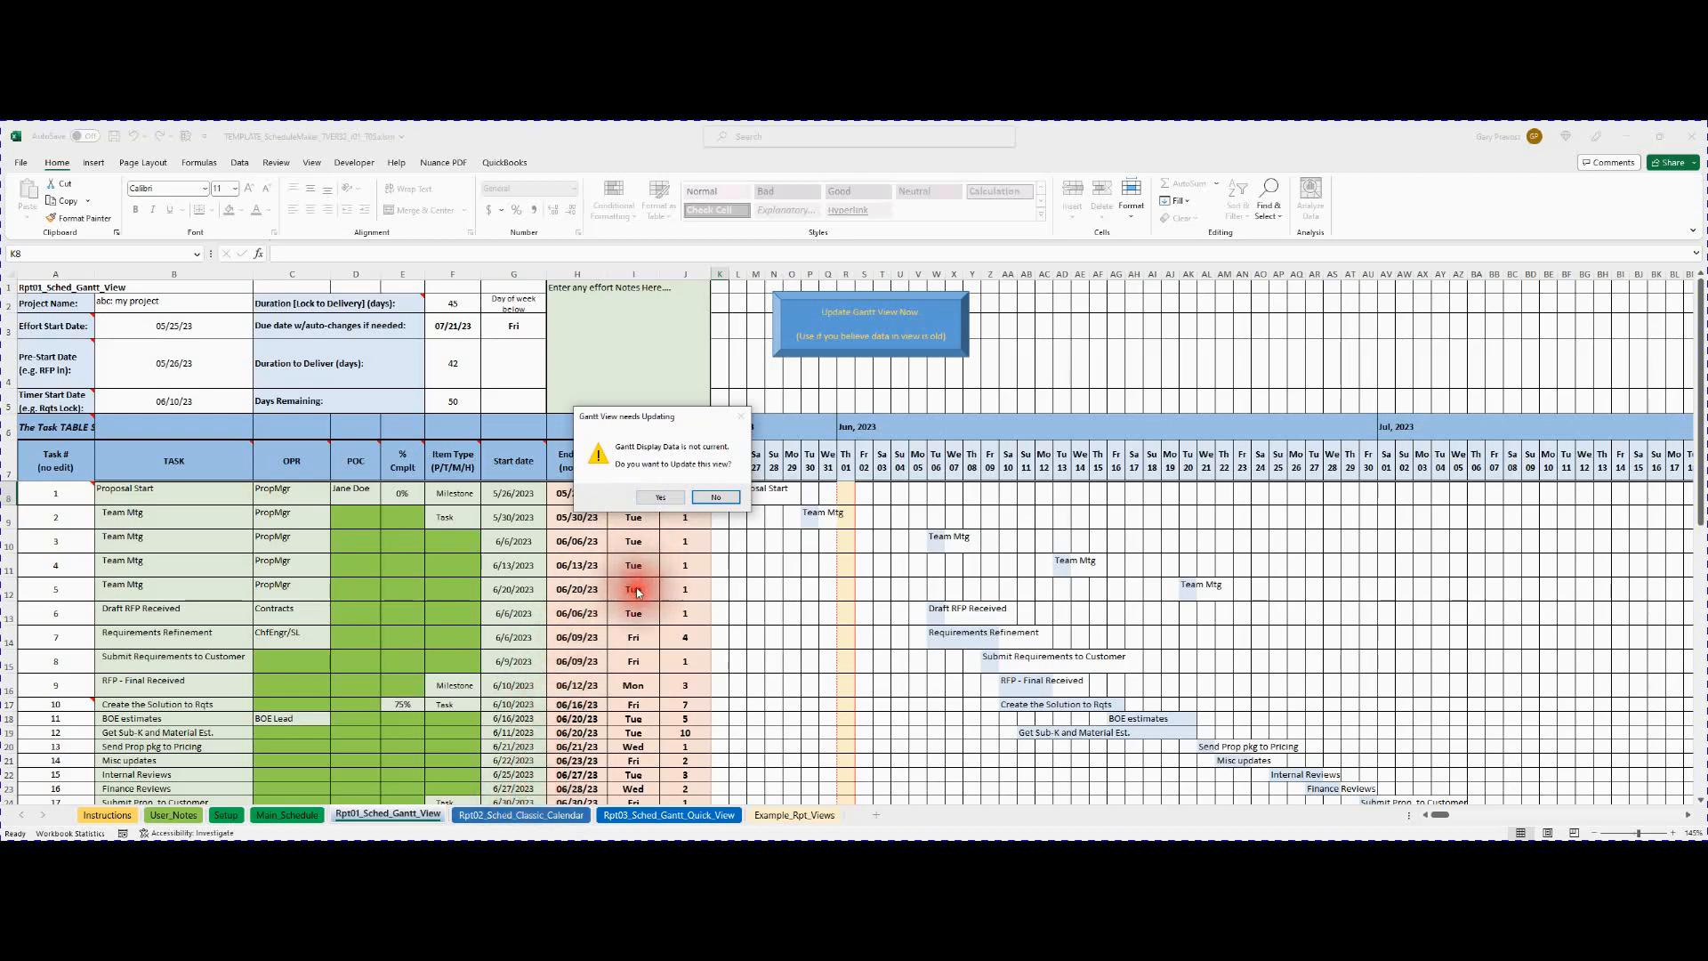
left_click(713, 498)
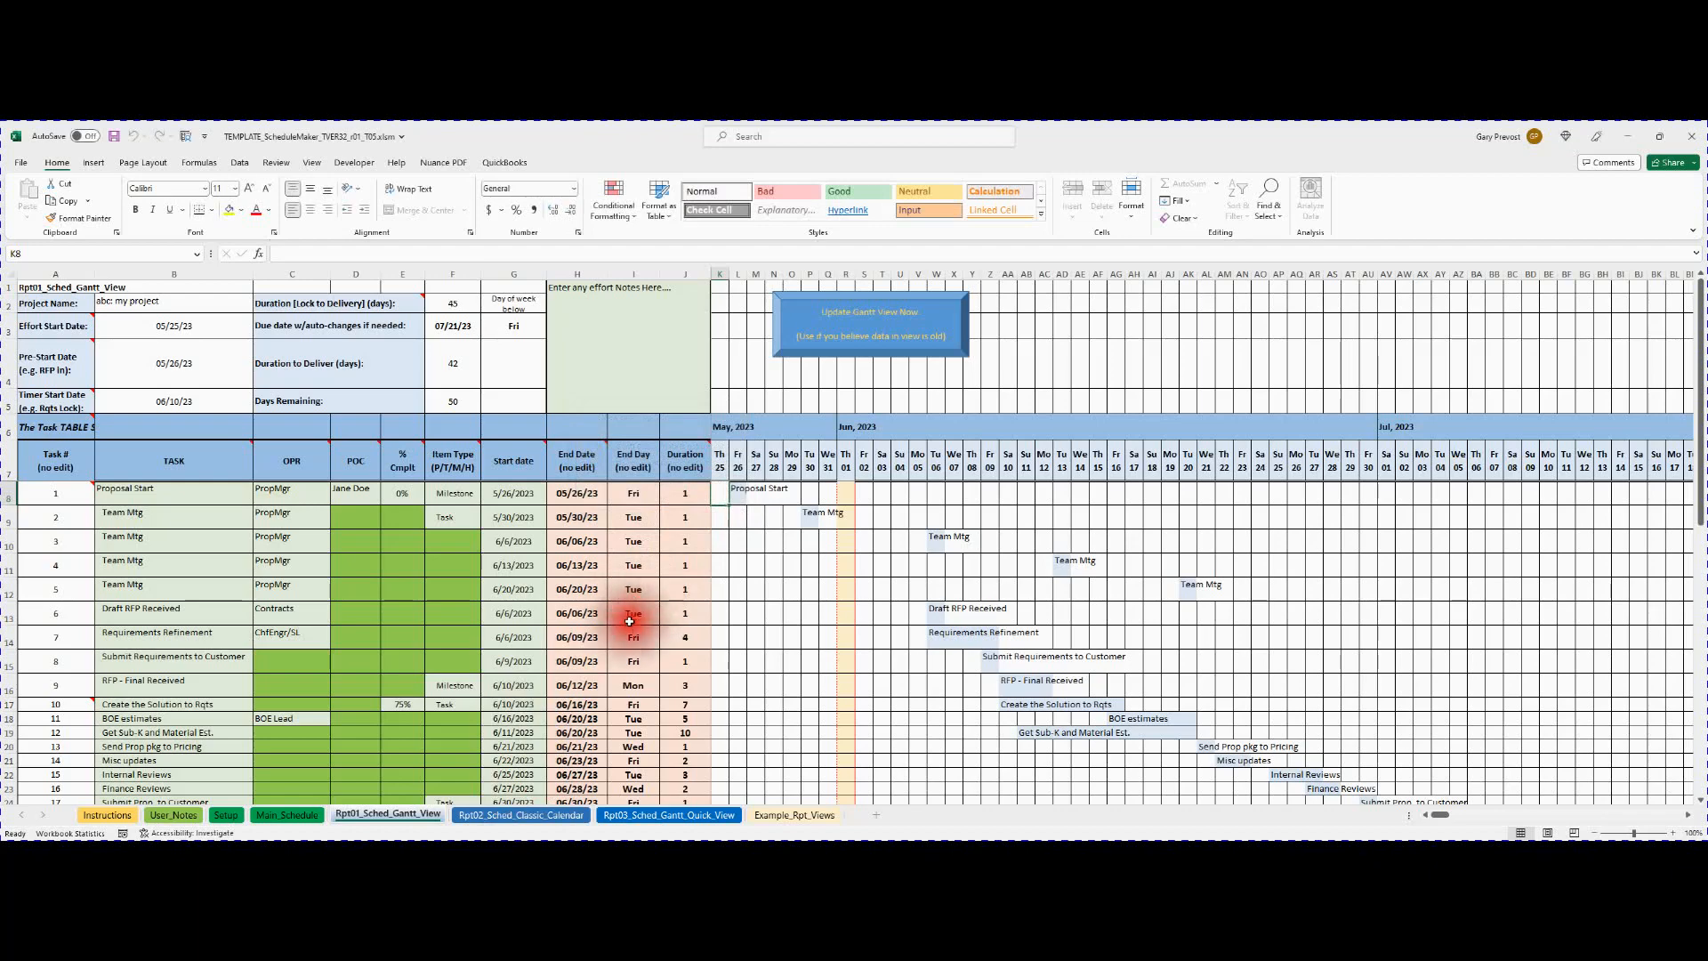
scroll(612, 678, "down", 1)
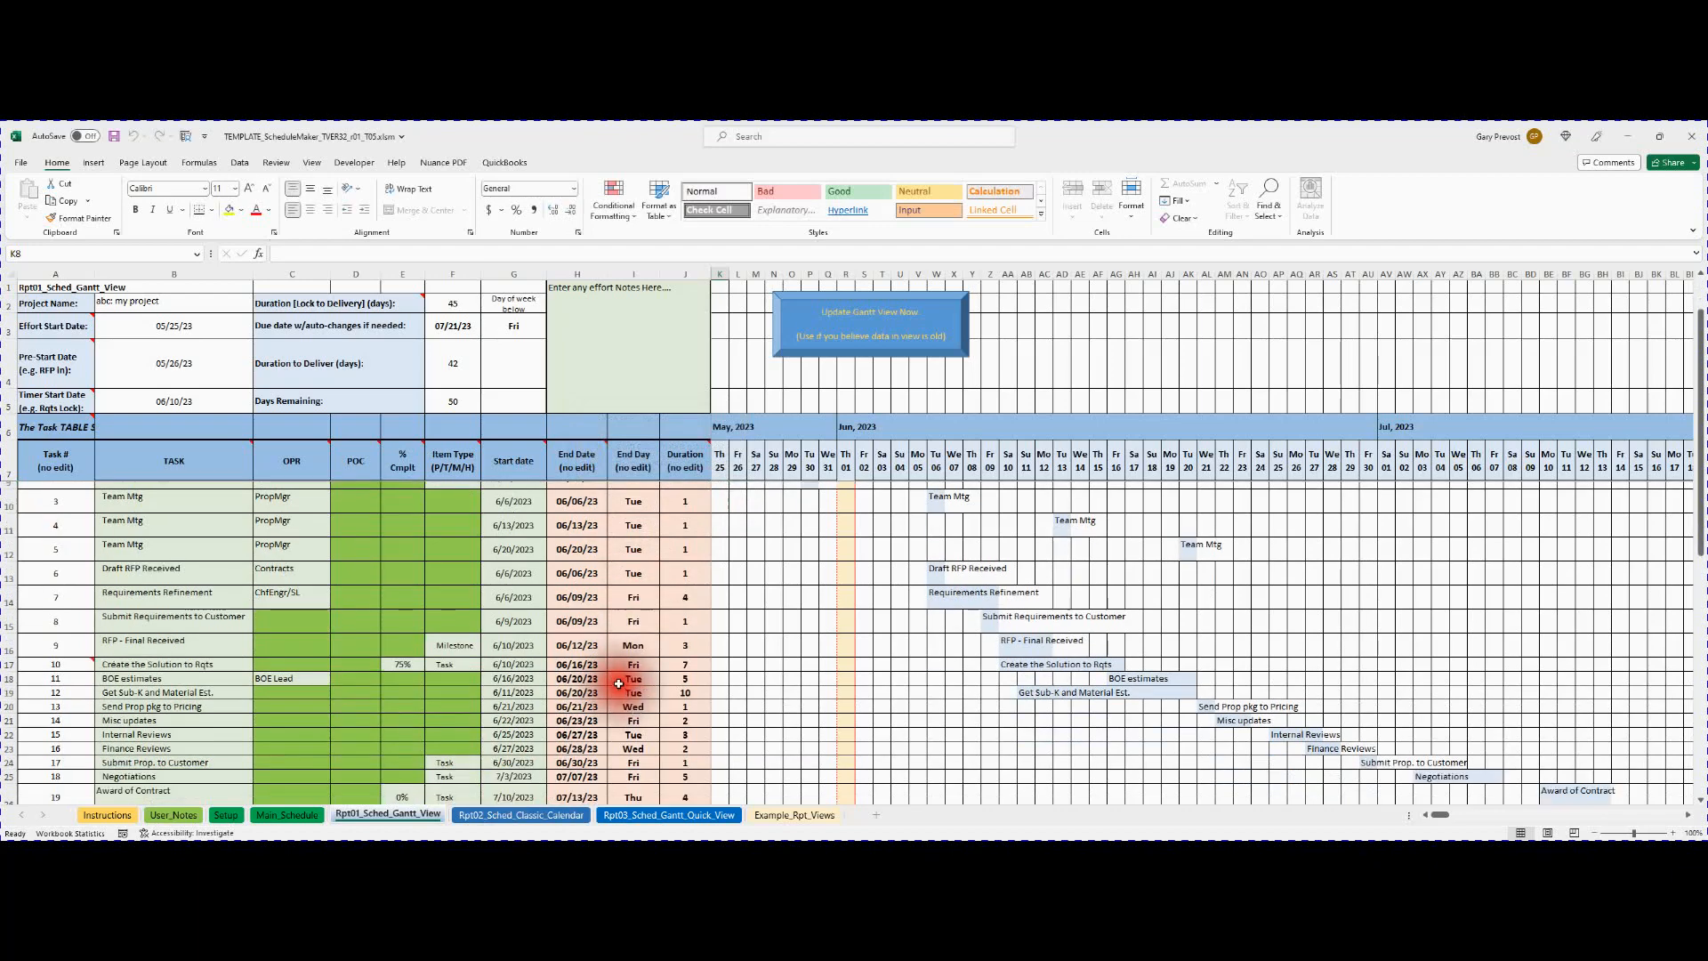
scroll(605, 685, "up", 1)
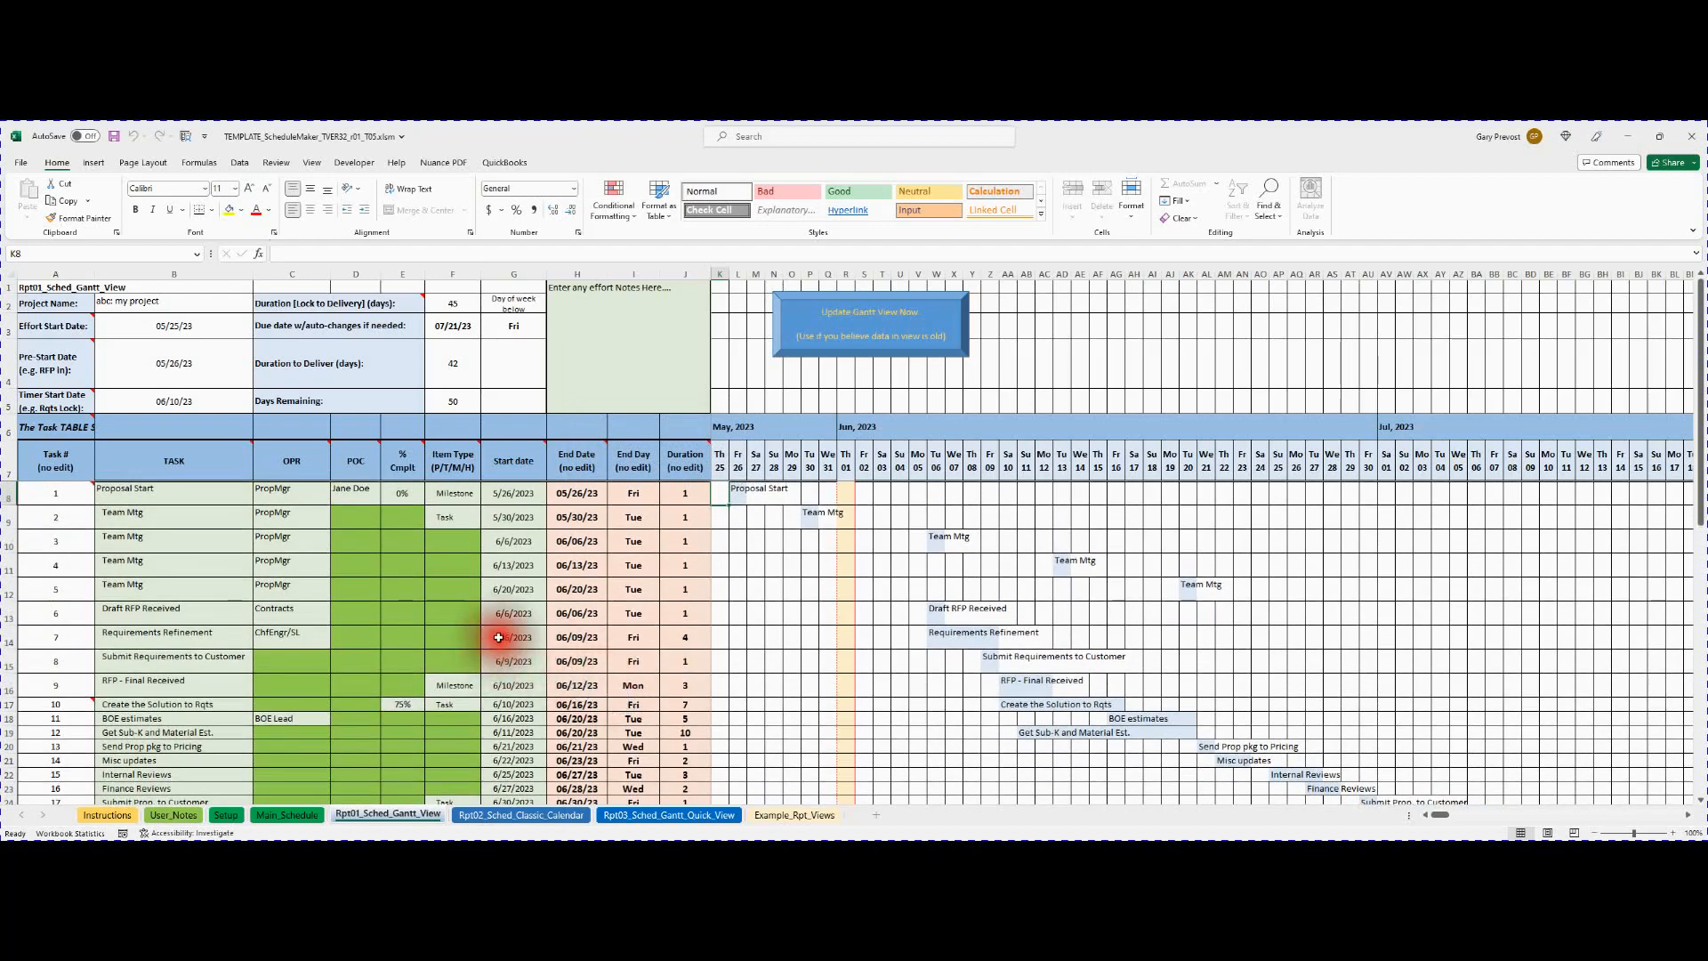
Try to edit the item type of task 3 directly in the Gantt report.
double_click(452, 537)
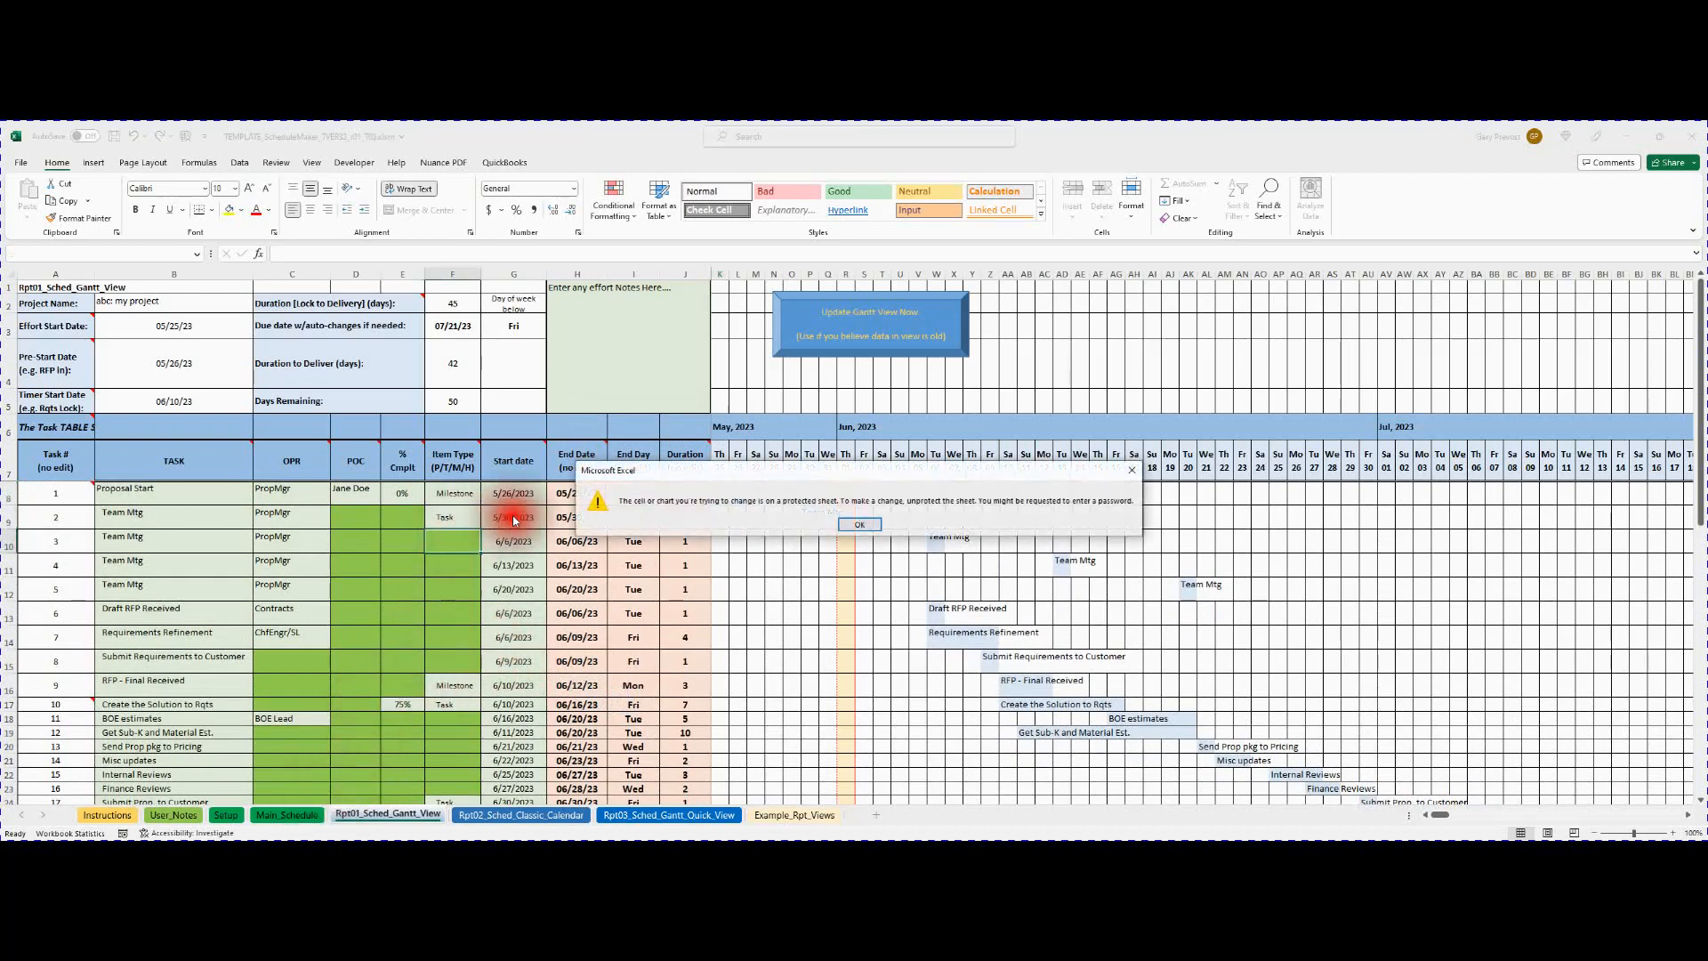
left_click(857, 523)
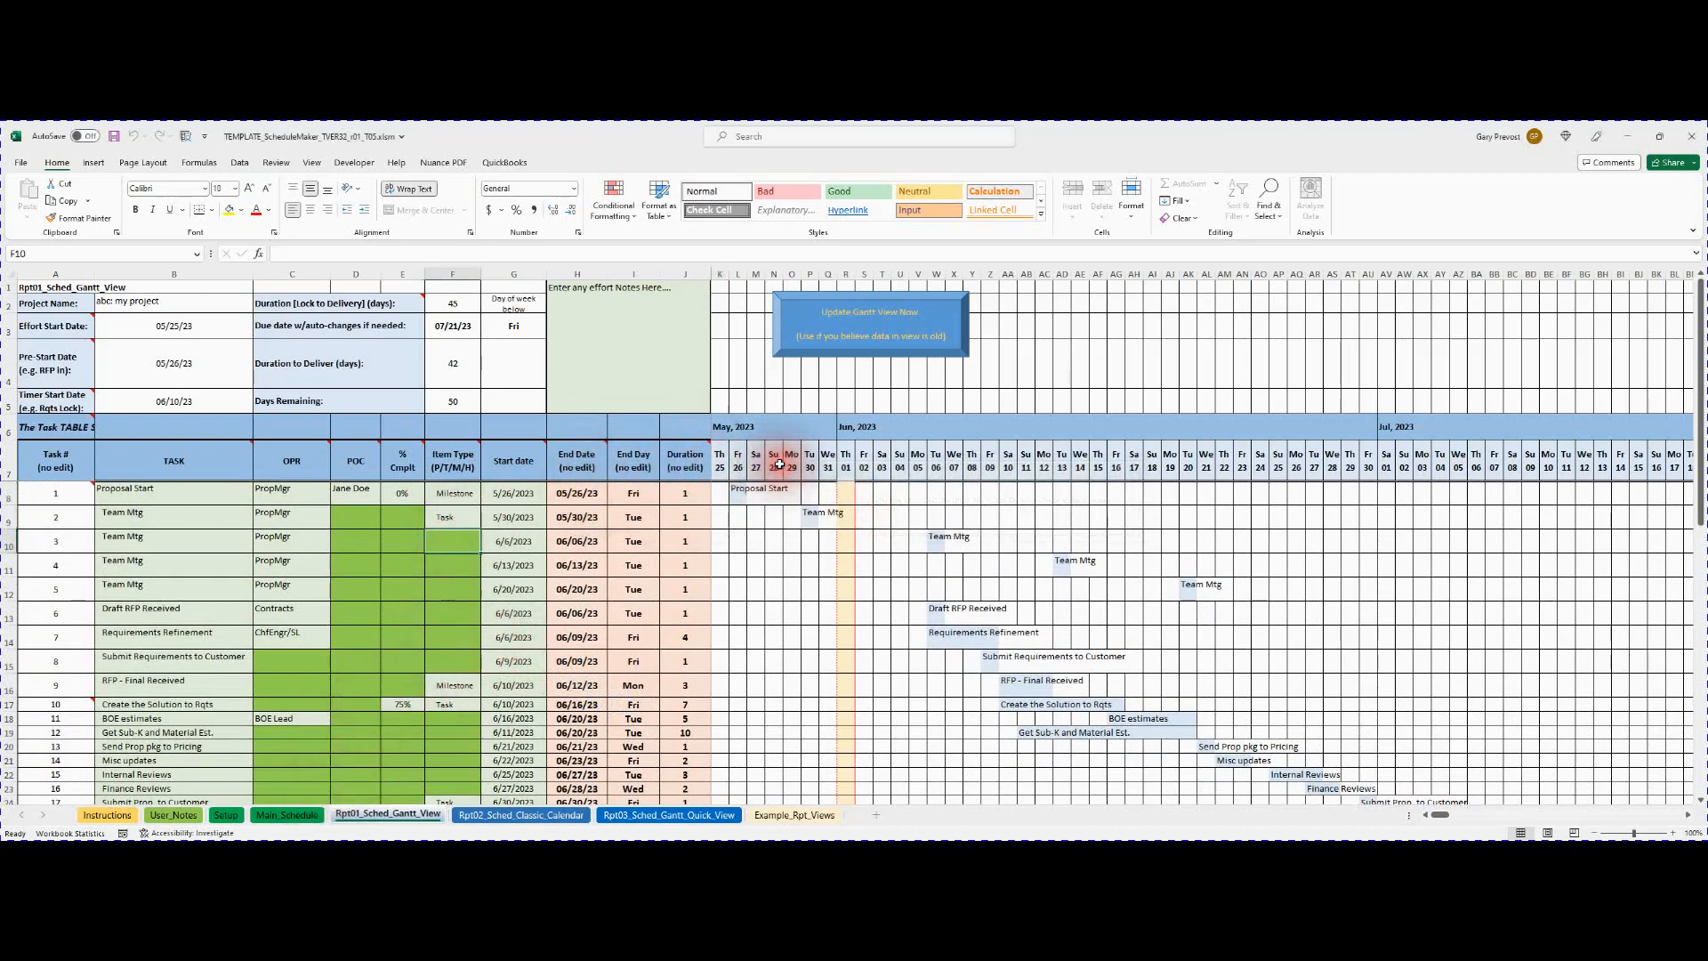
Examine the Gantt timeline's task bars and the highlighted June 1 column.
left_click_drag(740, 426, 1050, 647)
left_click(1050, 646)
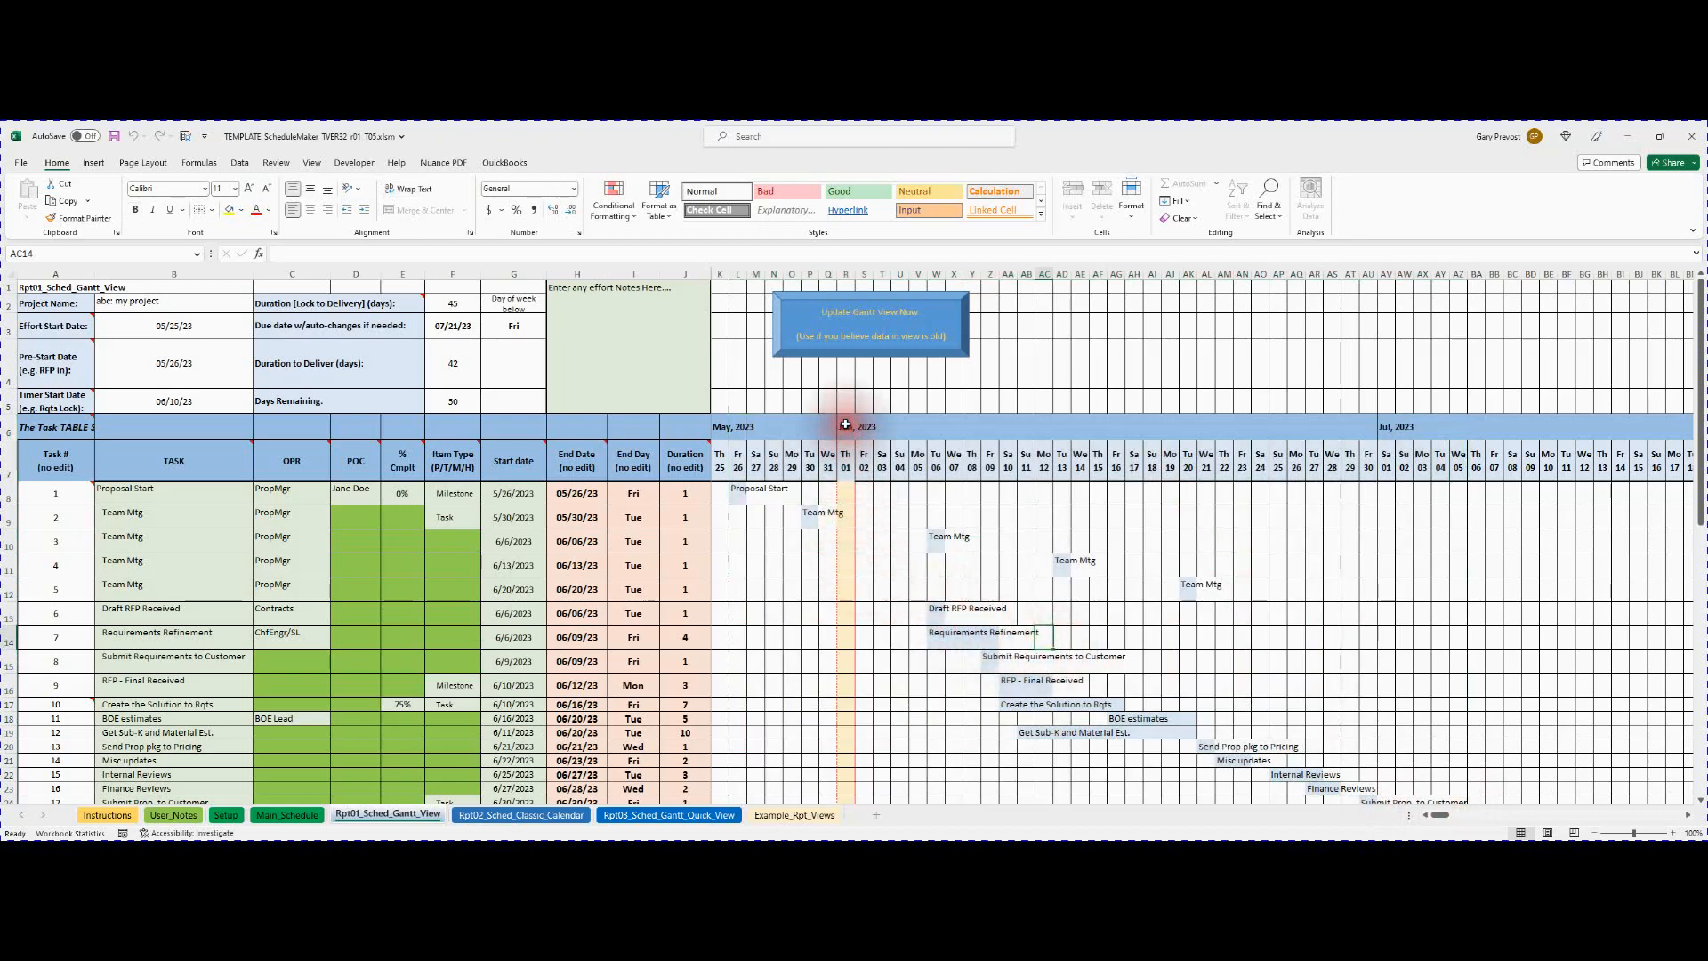
left_click_drag(846, 488, 838, 797)
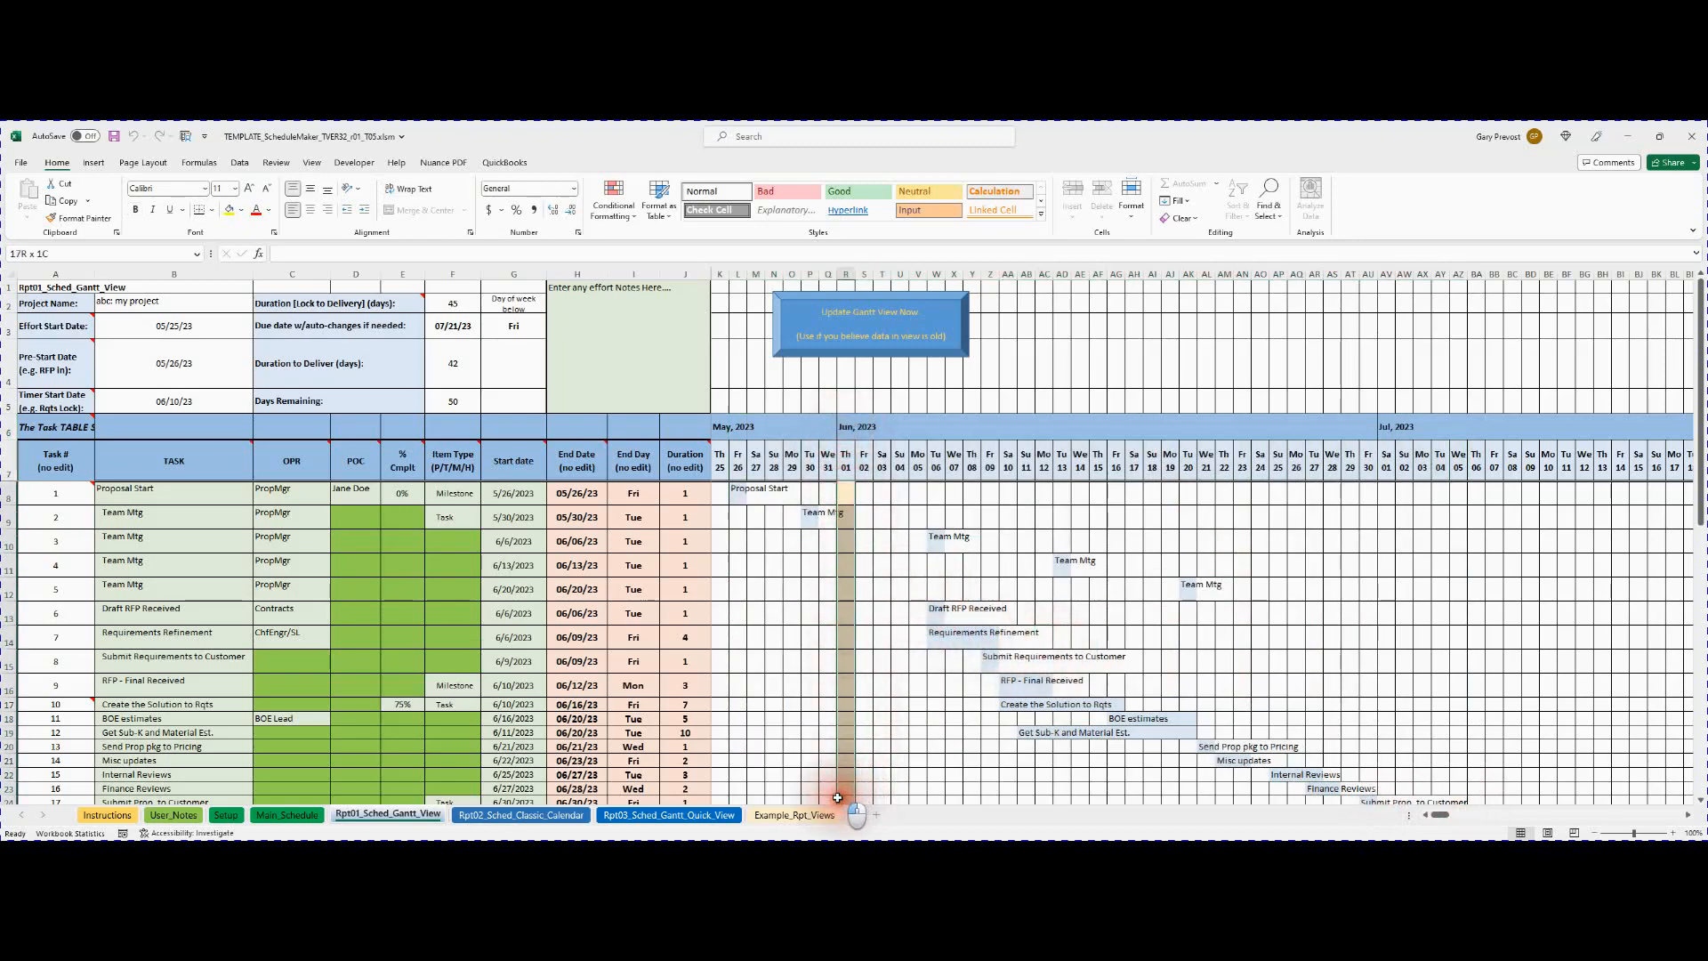
Examine the Gantt timeline's Team Mtg bar for task 3 and the month and day header rows for June 2023.
left_click(917, 663)
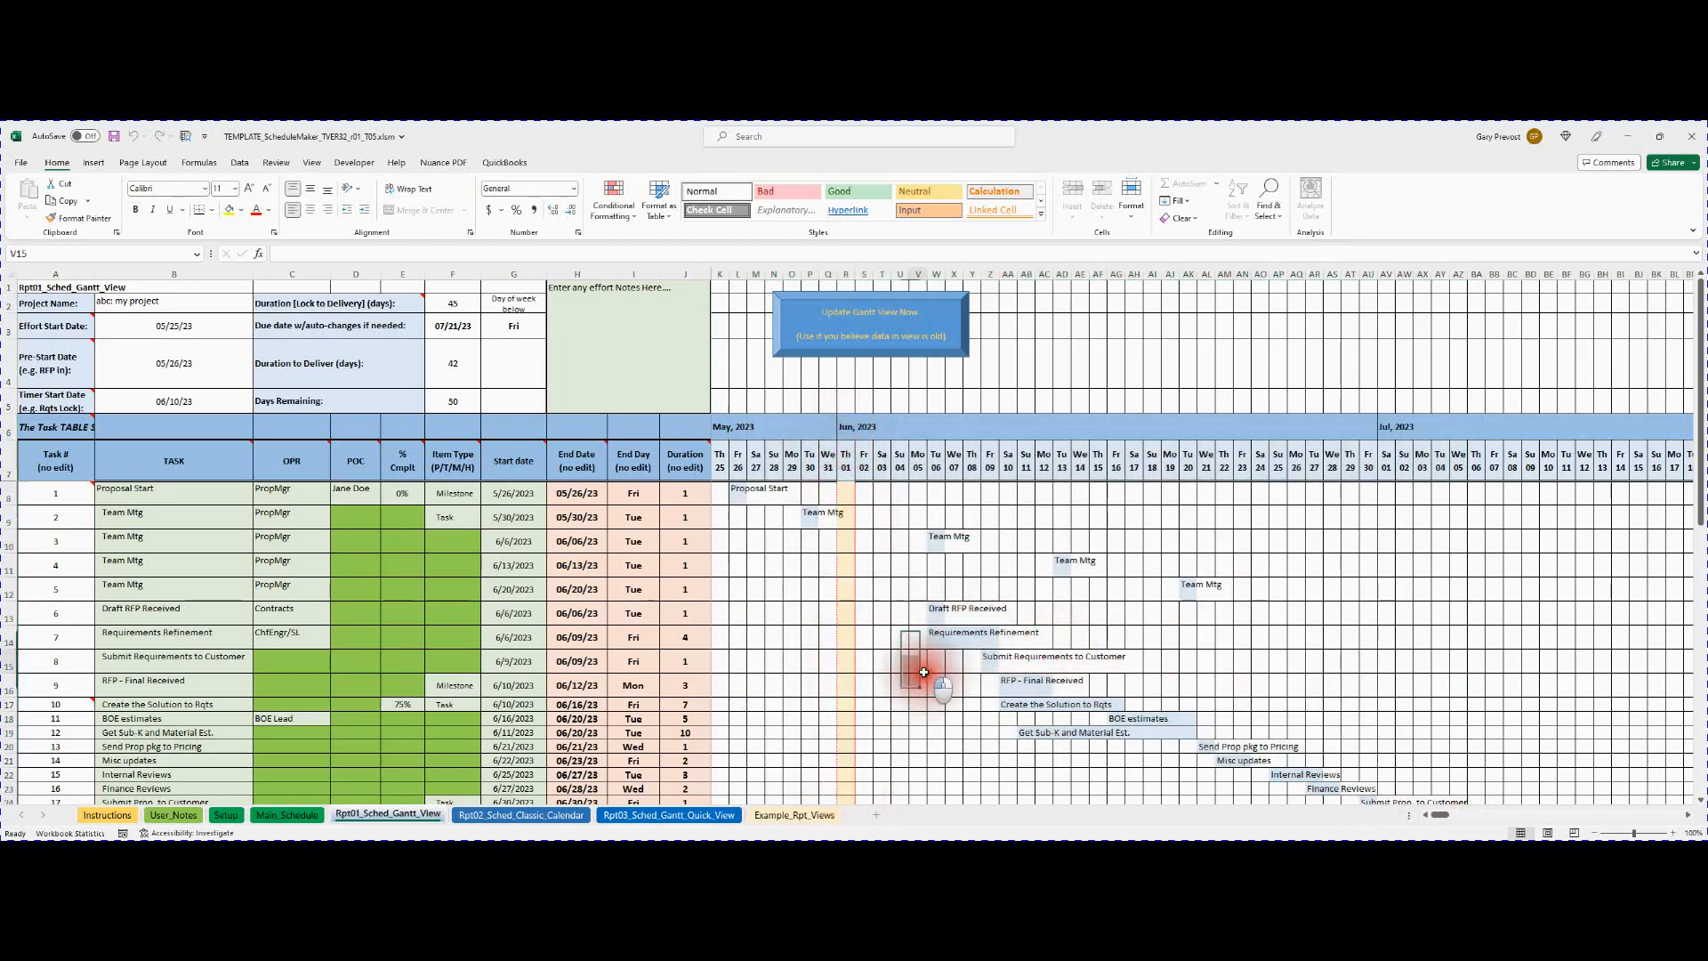
left_click(933, 540)
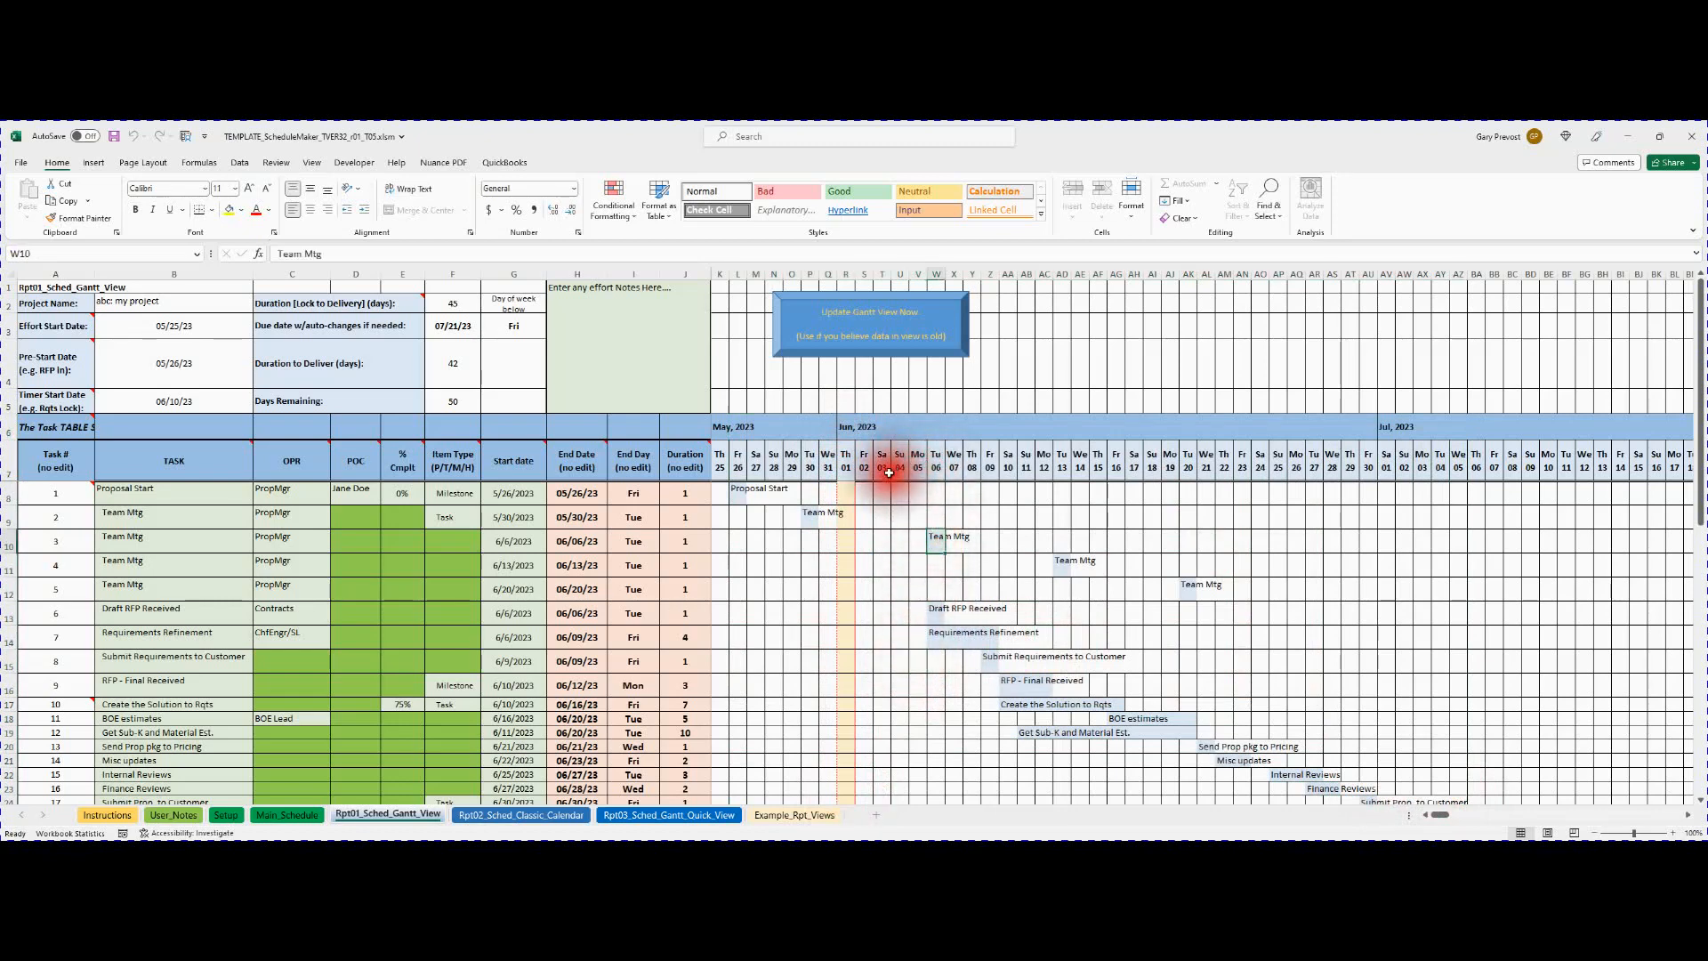
left_click(845, 421)
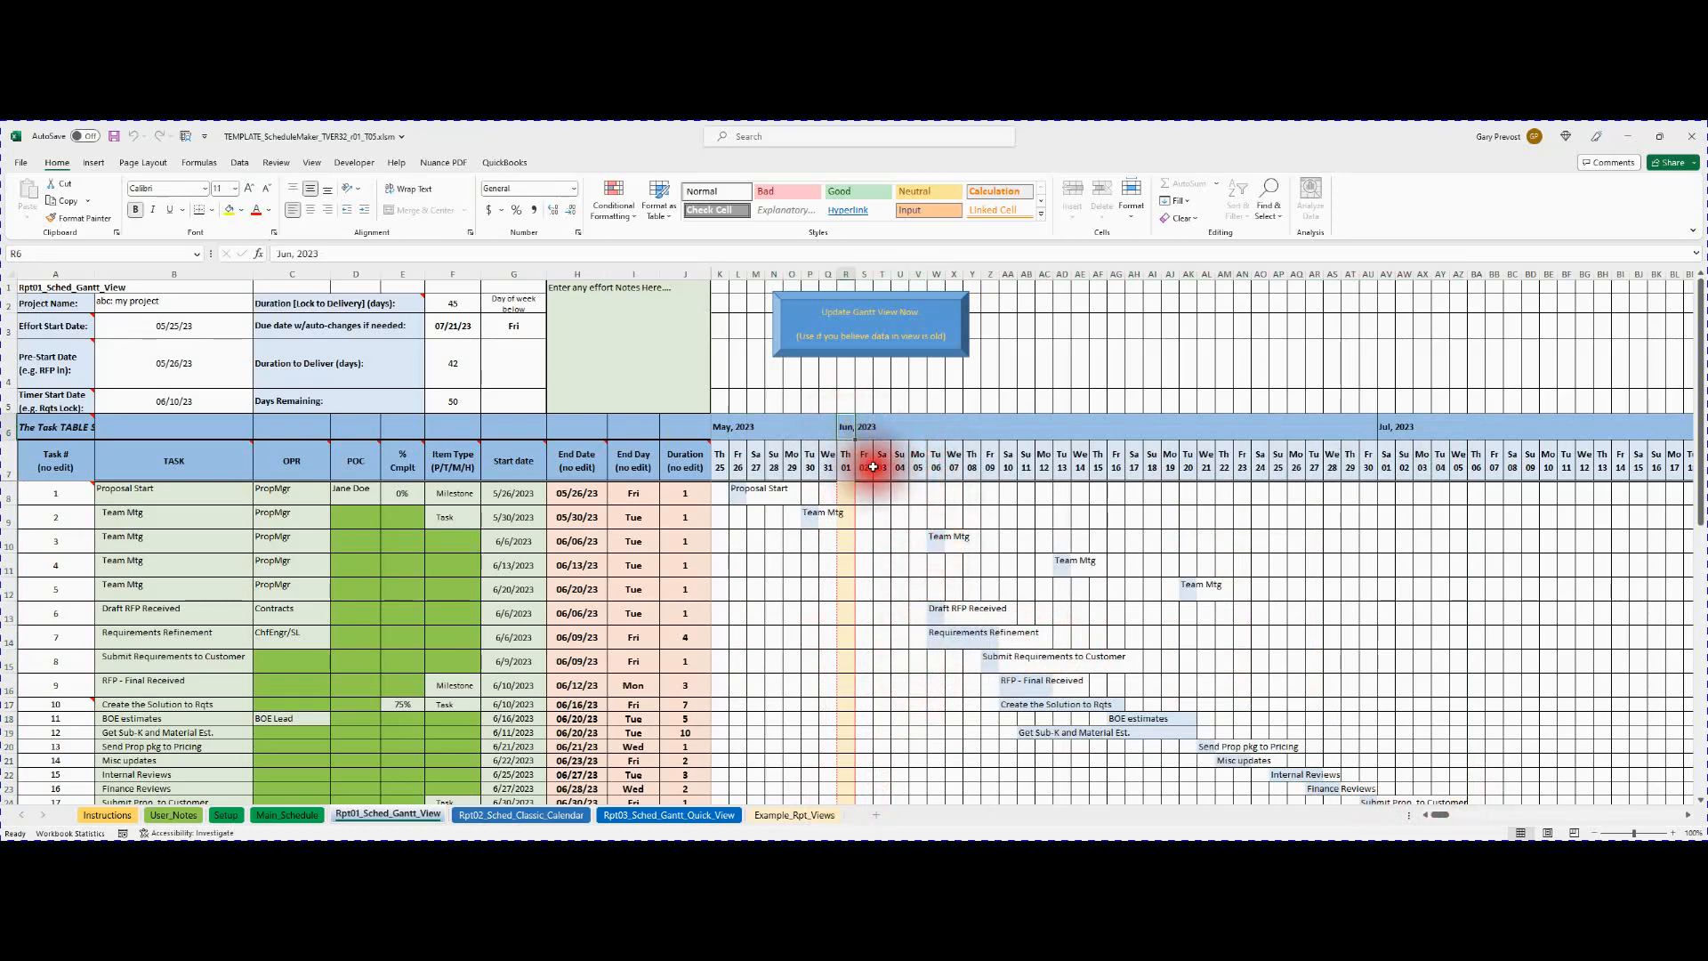
left_click_drag(847, 427, 1059, 427)
left_click(1080, 492)
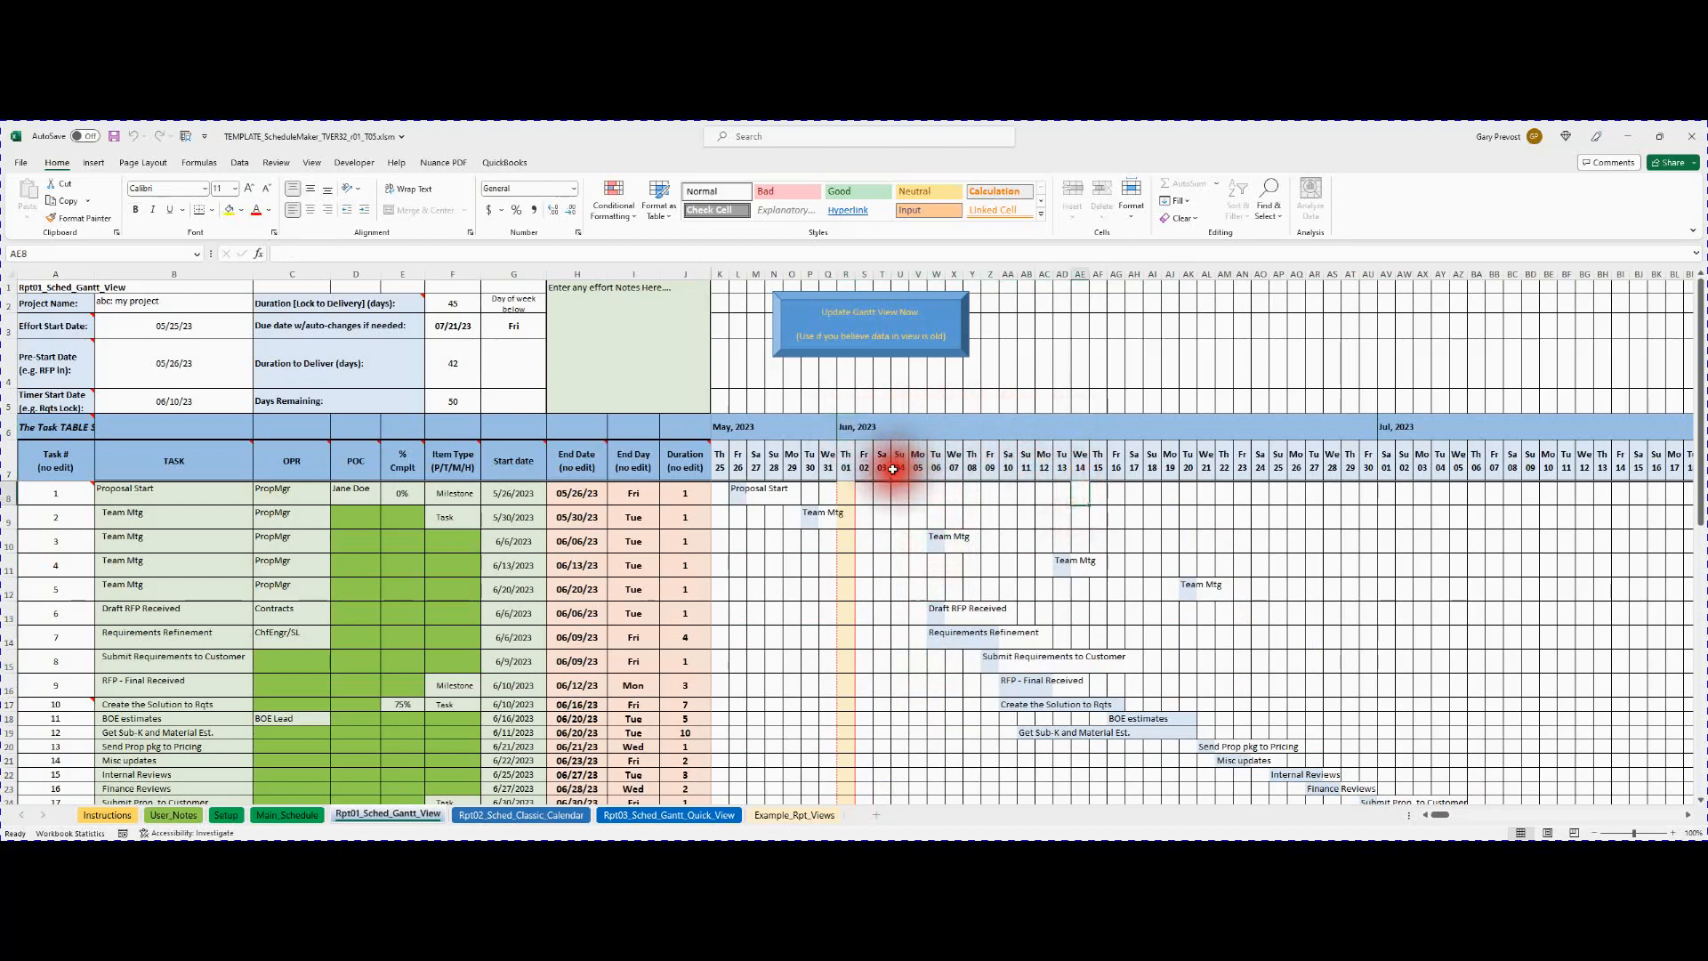
left_click_drag(847, 467, 1182, 489)
left_click(1148, 503)
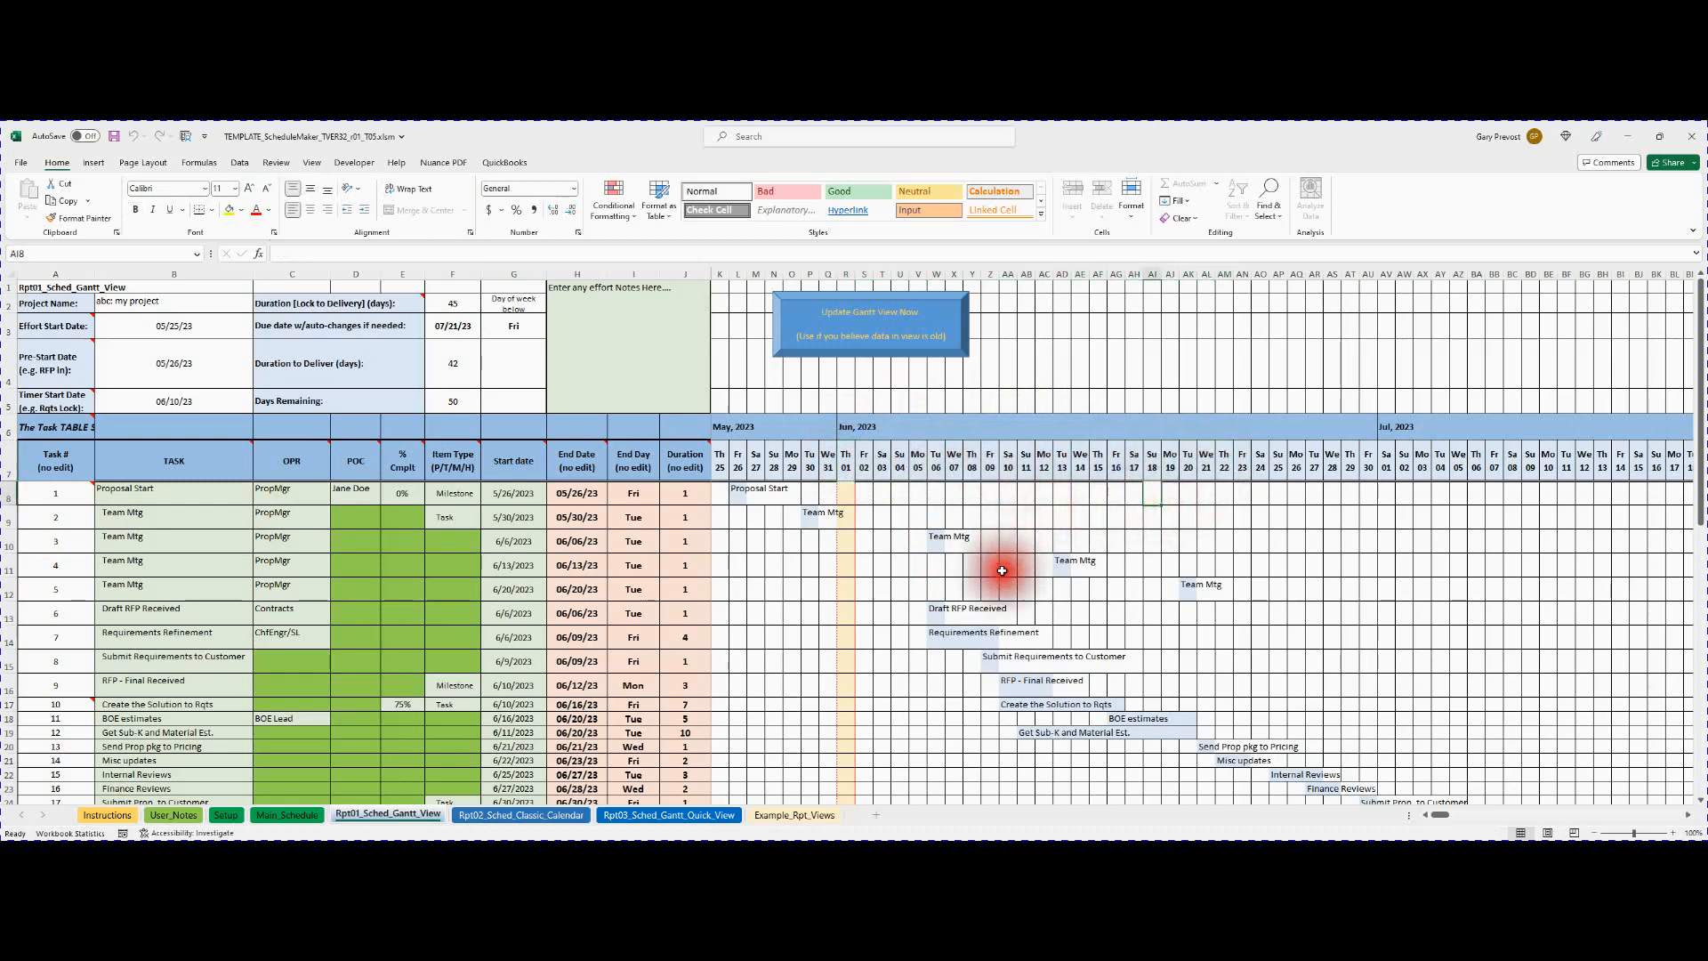
Look through the Gantt report's task rows down to Award of Contract and return to the first task.
scroll(992, 588, "down", 2)
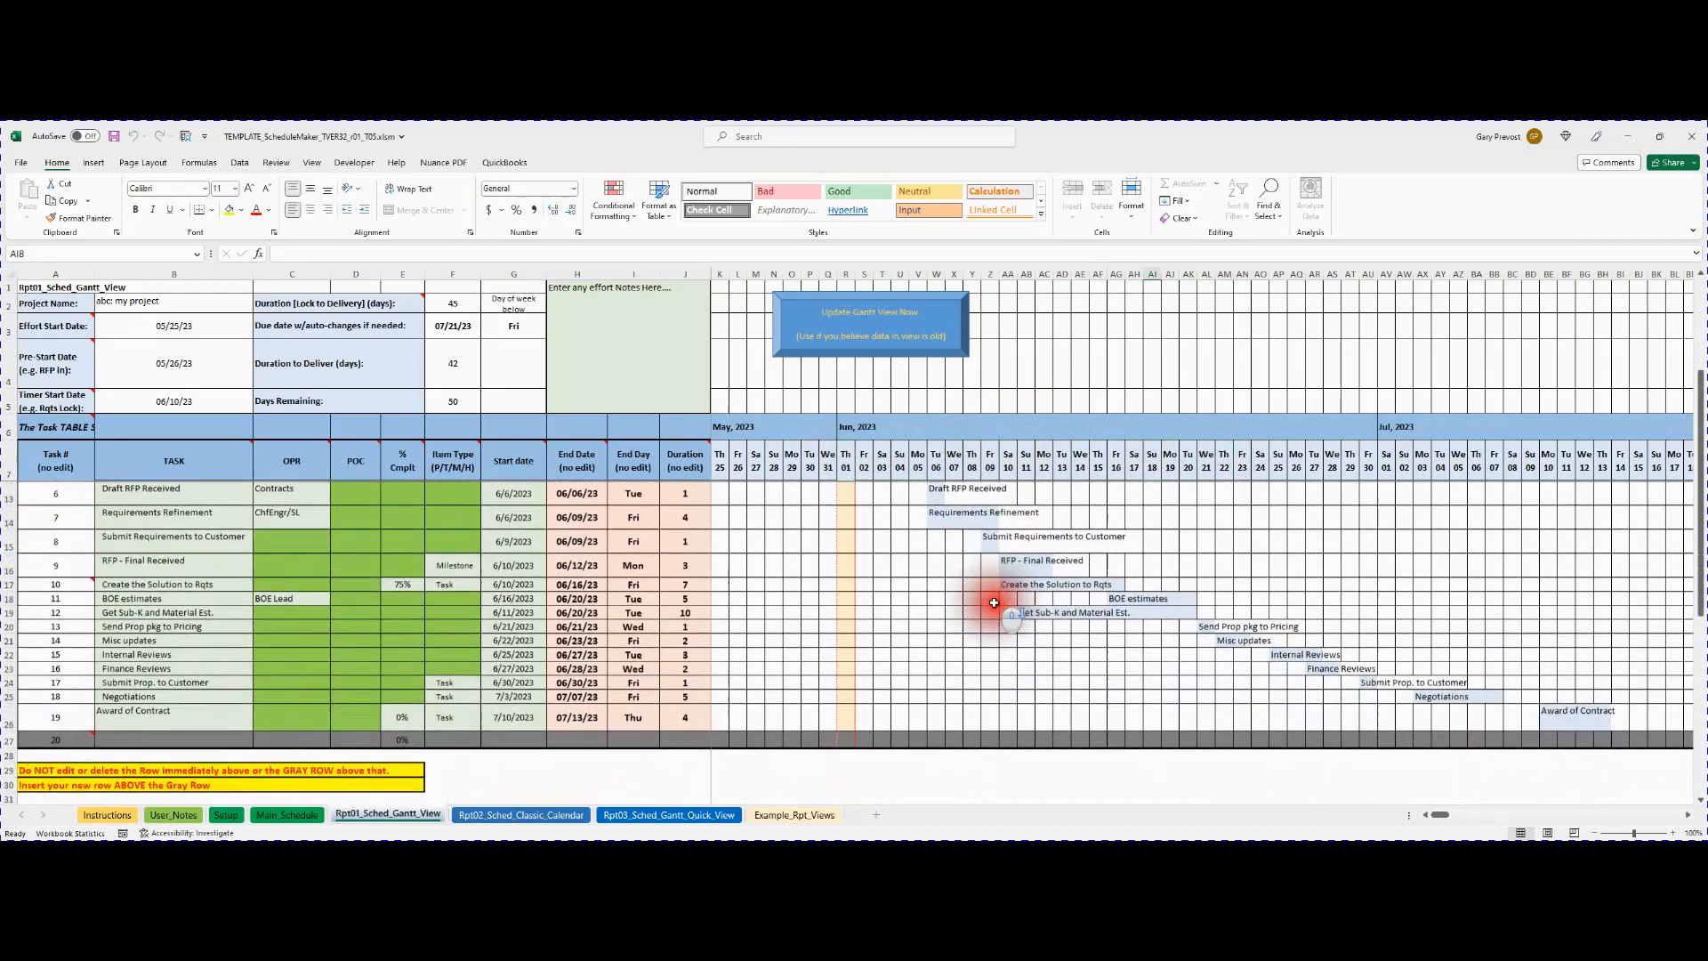
scroll(992, 601, "up", 1)
scroll(992, 608, "up", 1)
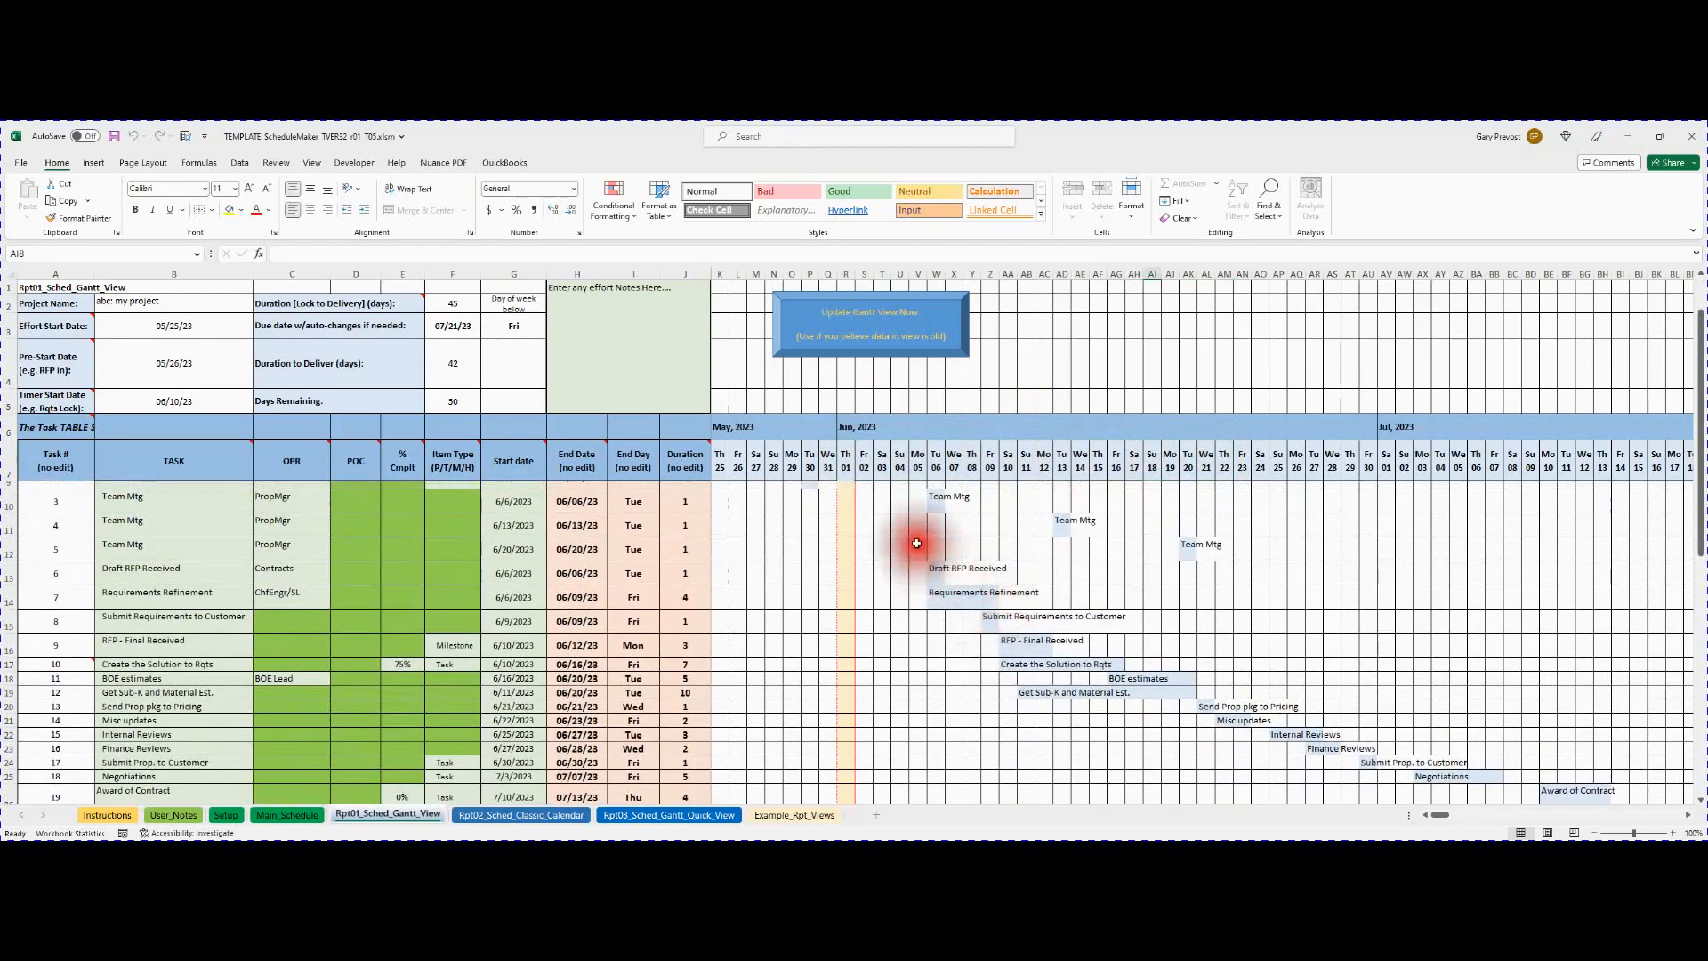
scroll(909, 544, "up", 2)
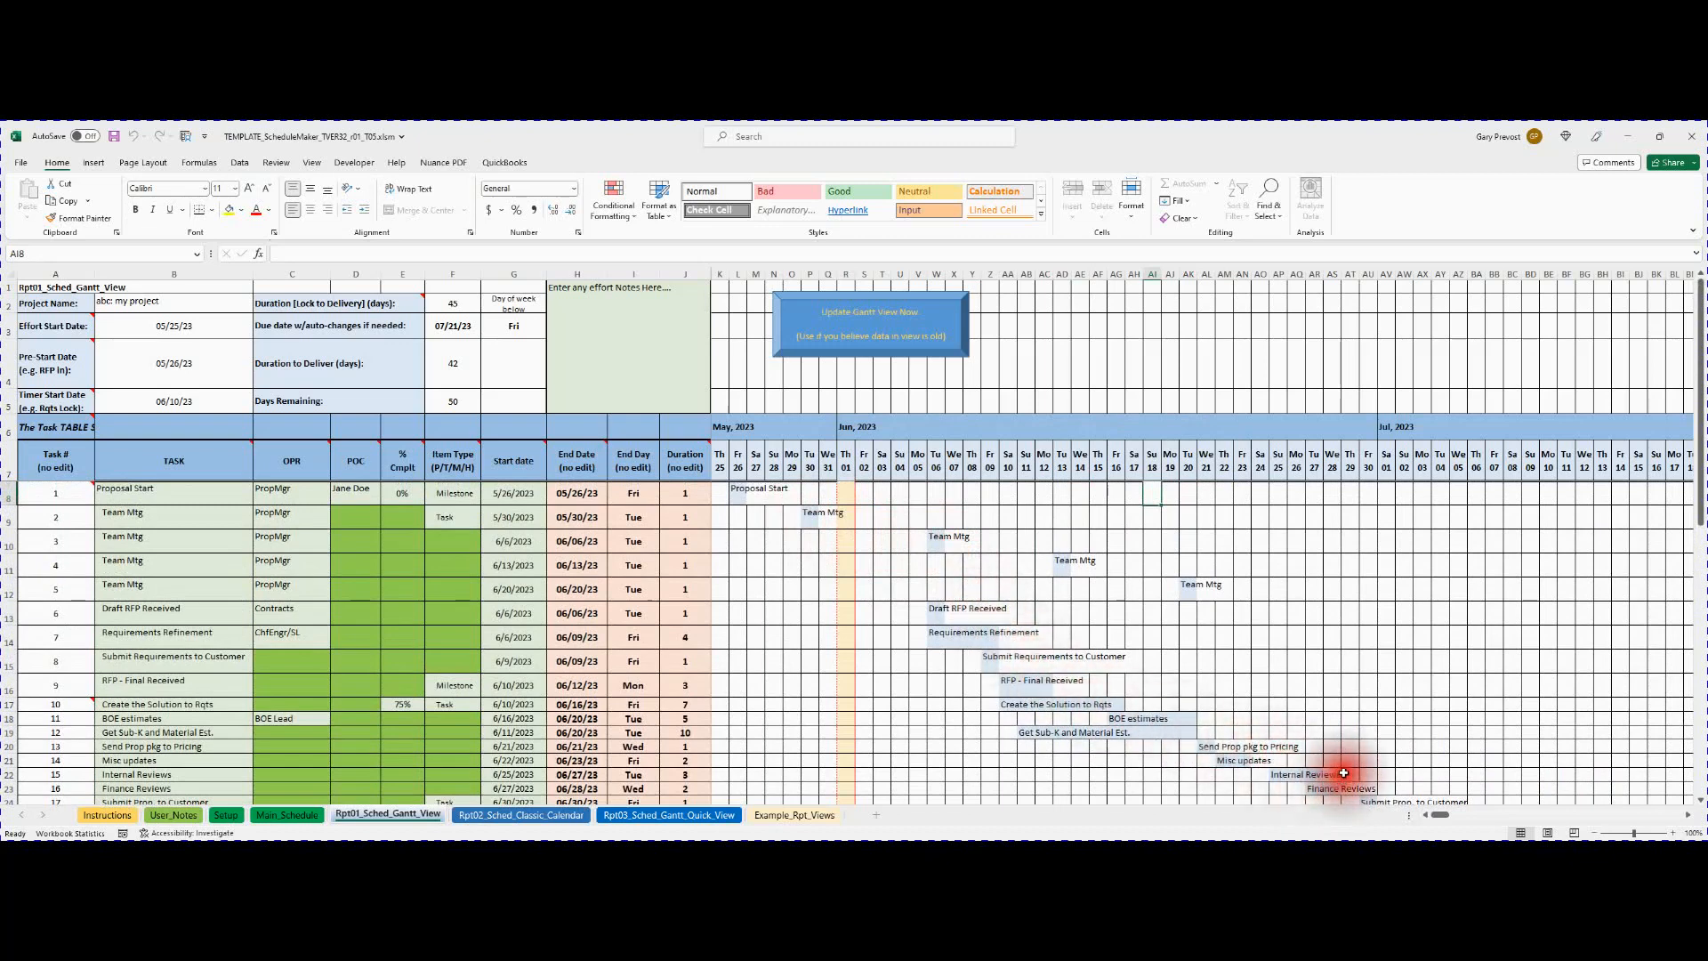
Try to edit the task name of task 4 directly in the Gantt report, and read the Task Table header note.
double_click(170, 564)
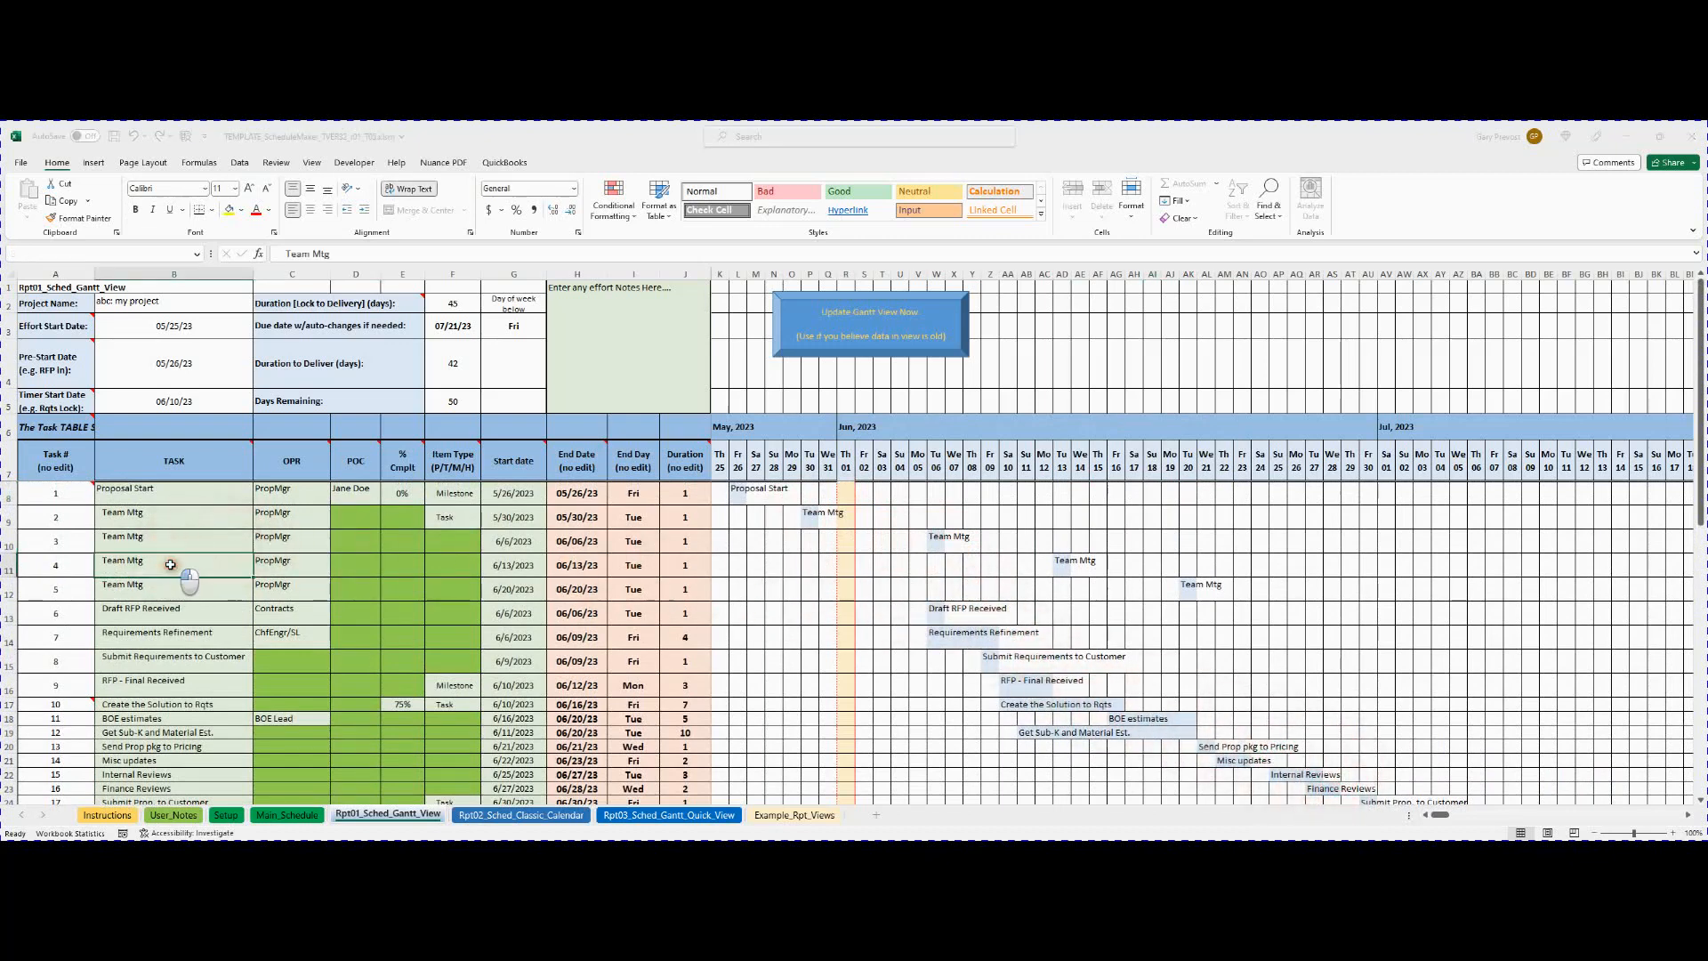
left_click(859, 524)
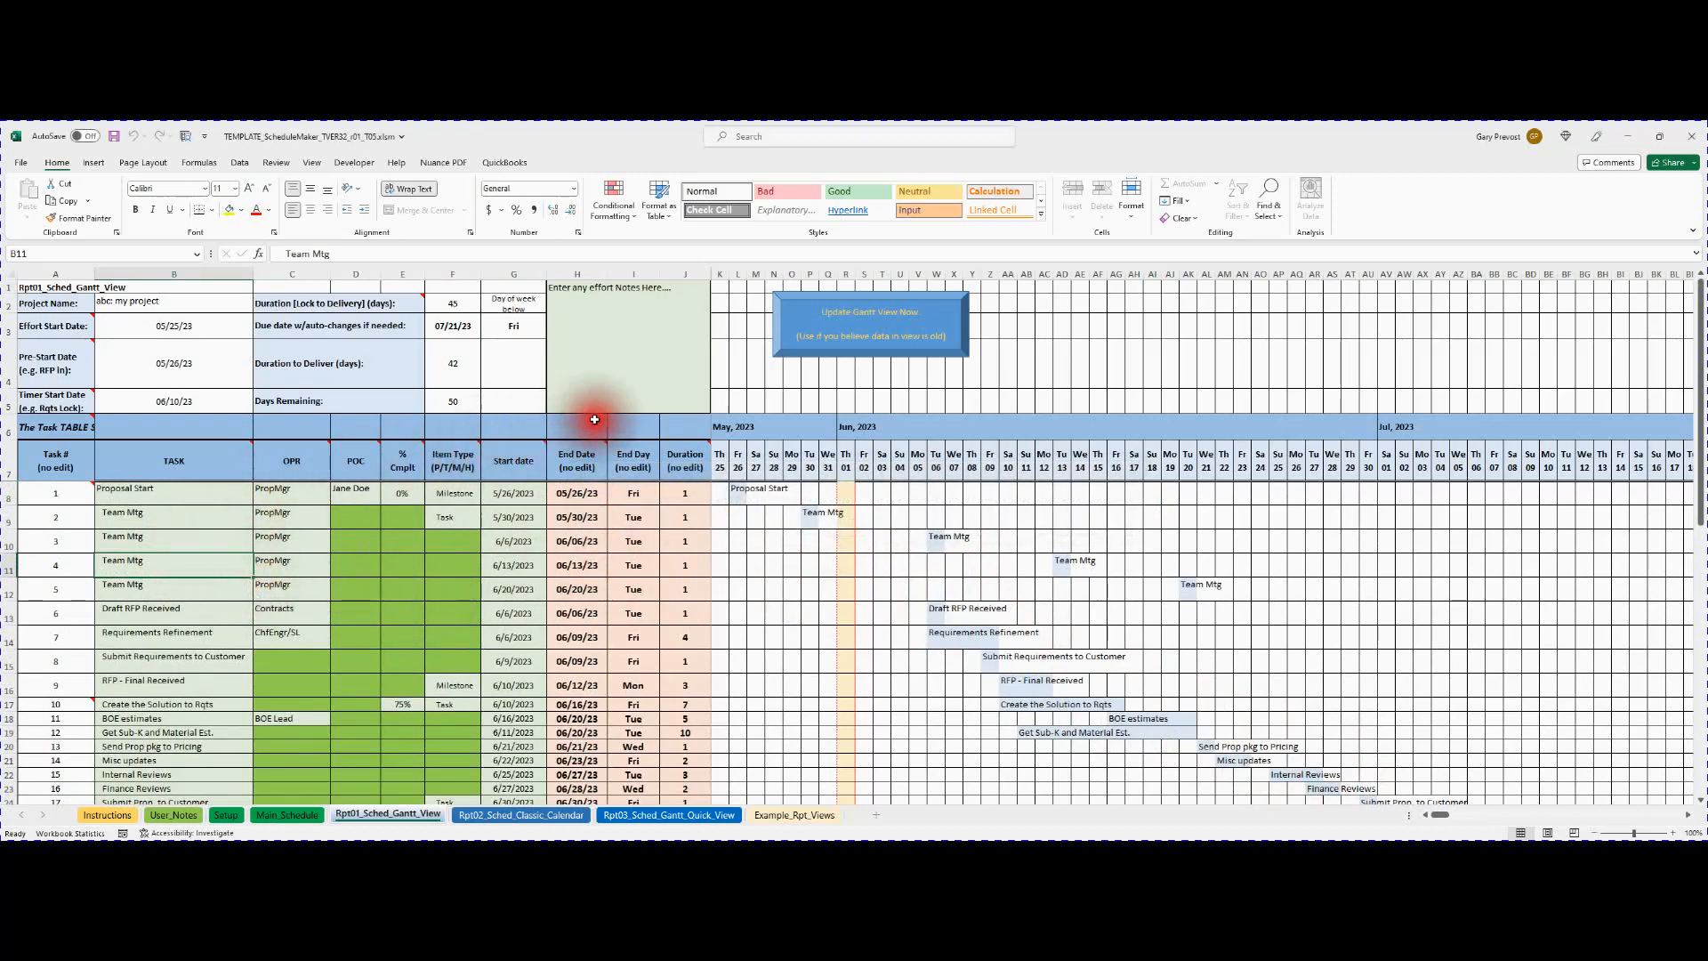
mouse_move(64, 429)
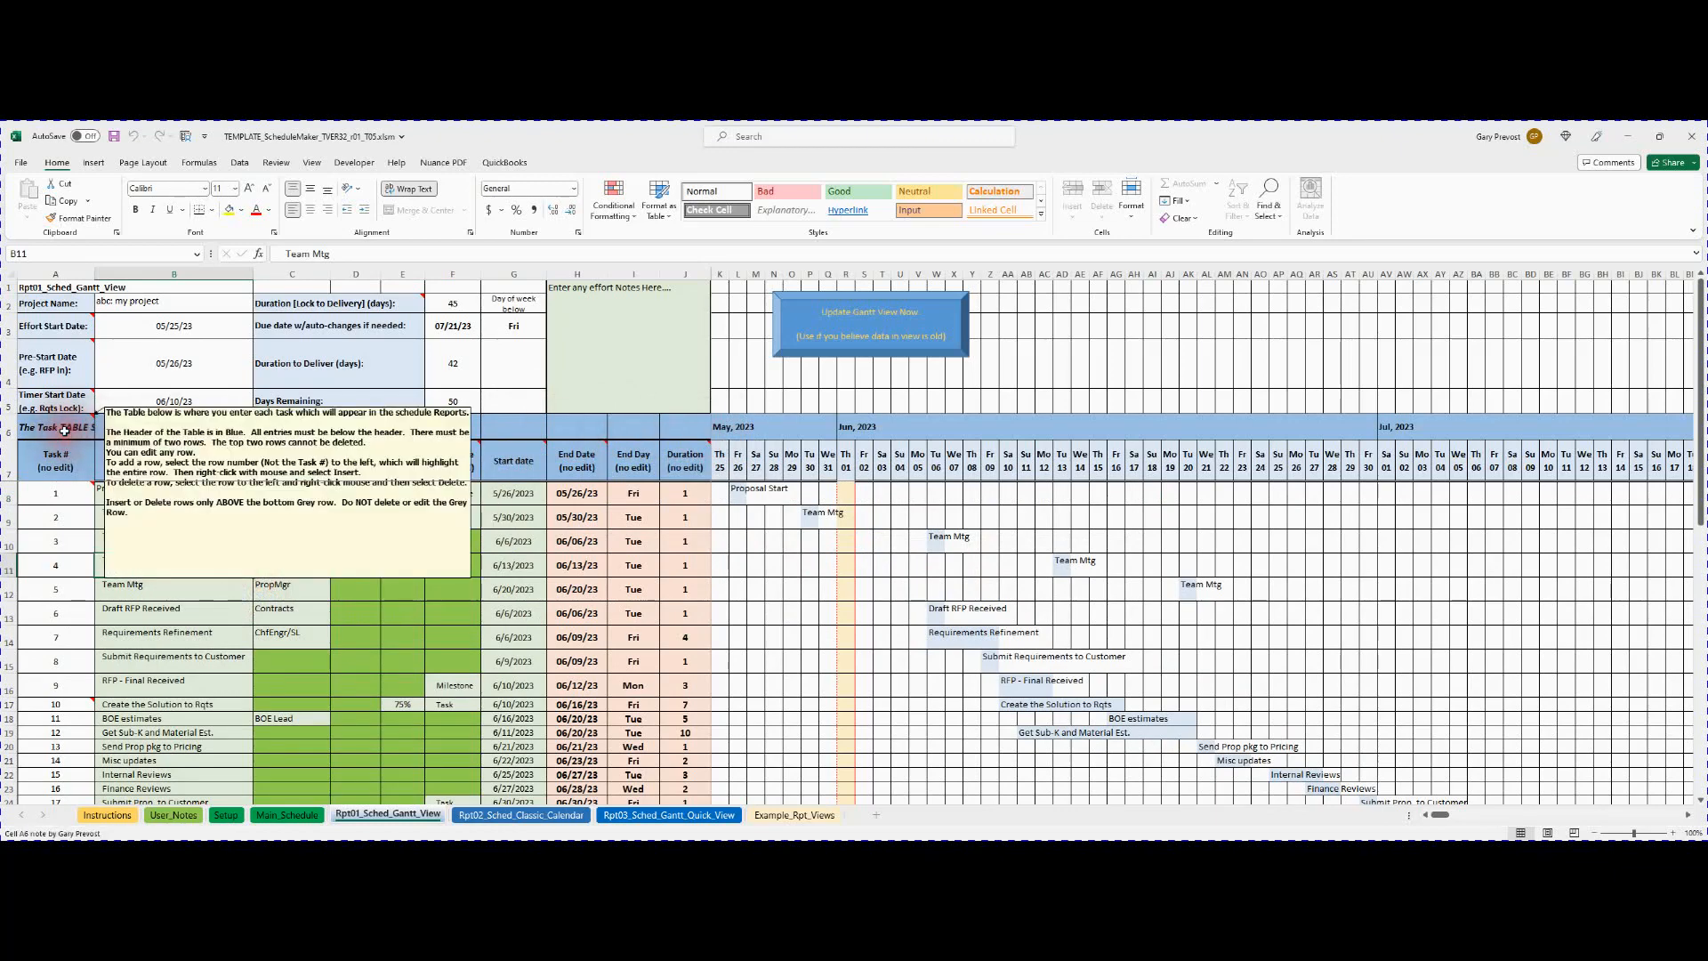
Select the Gantt report range from the Task # header through June 18, and view the cell options available for it.
left_click_drag(40, 456, 1147, 746)
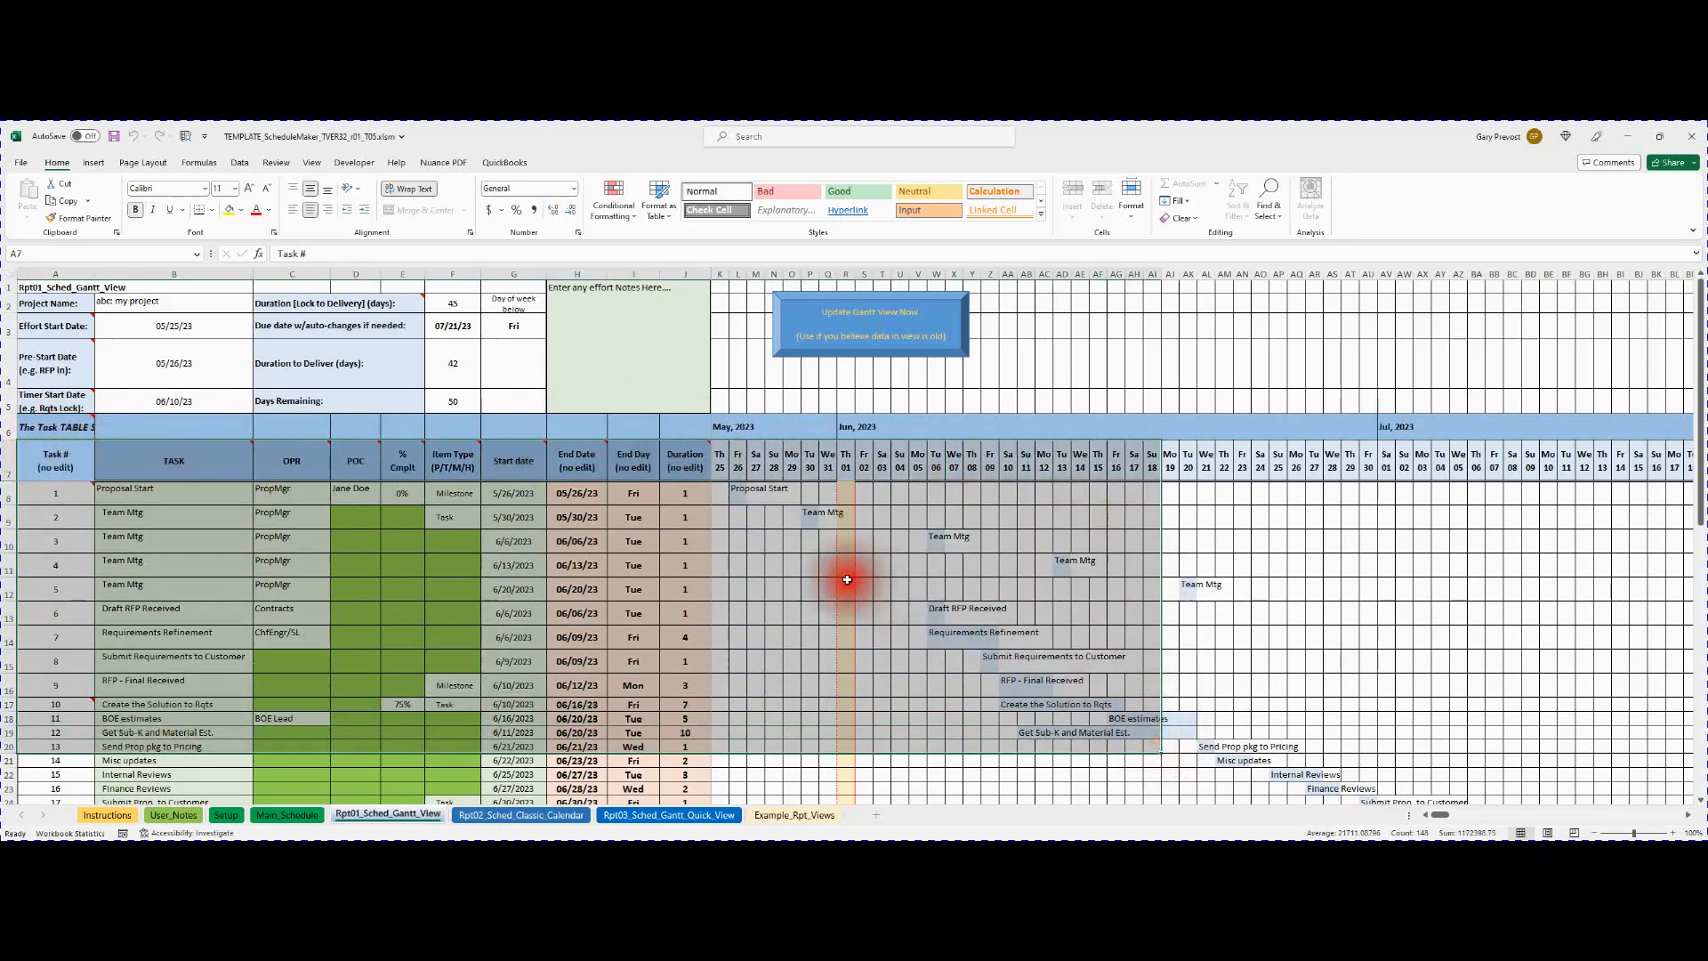
right_click(847, 579)
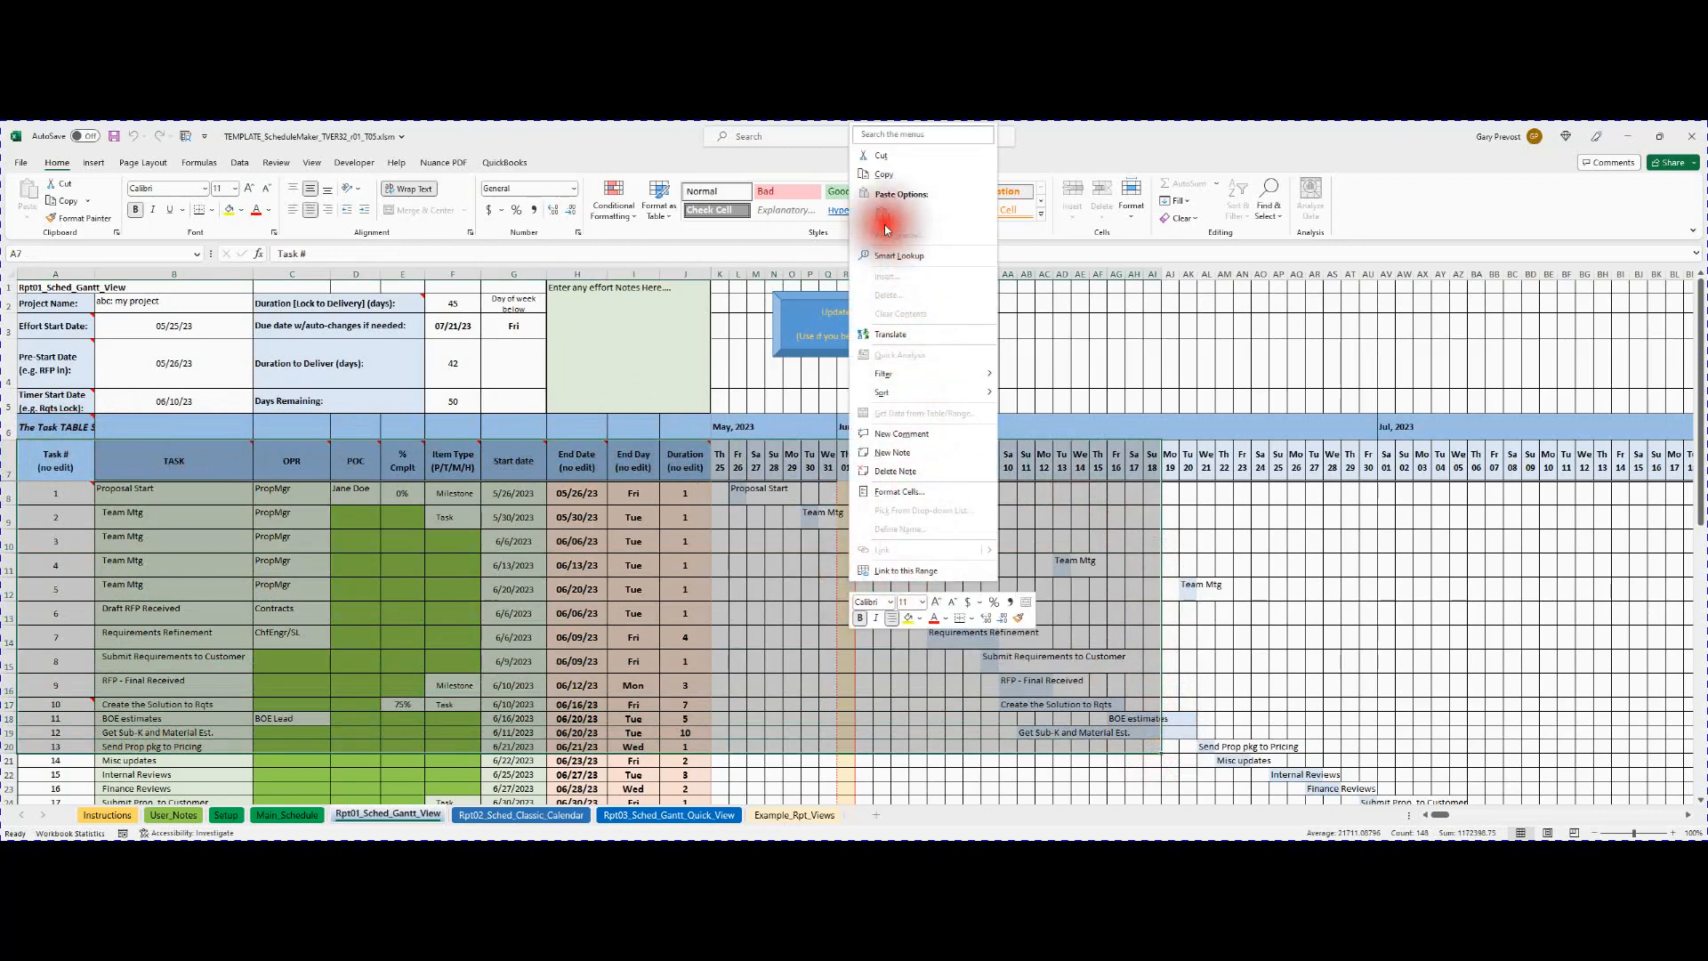
left_click(685, 501)
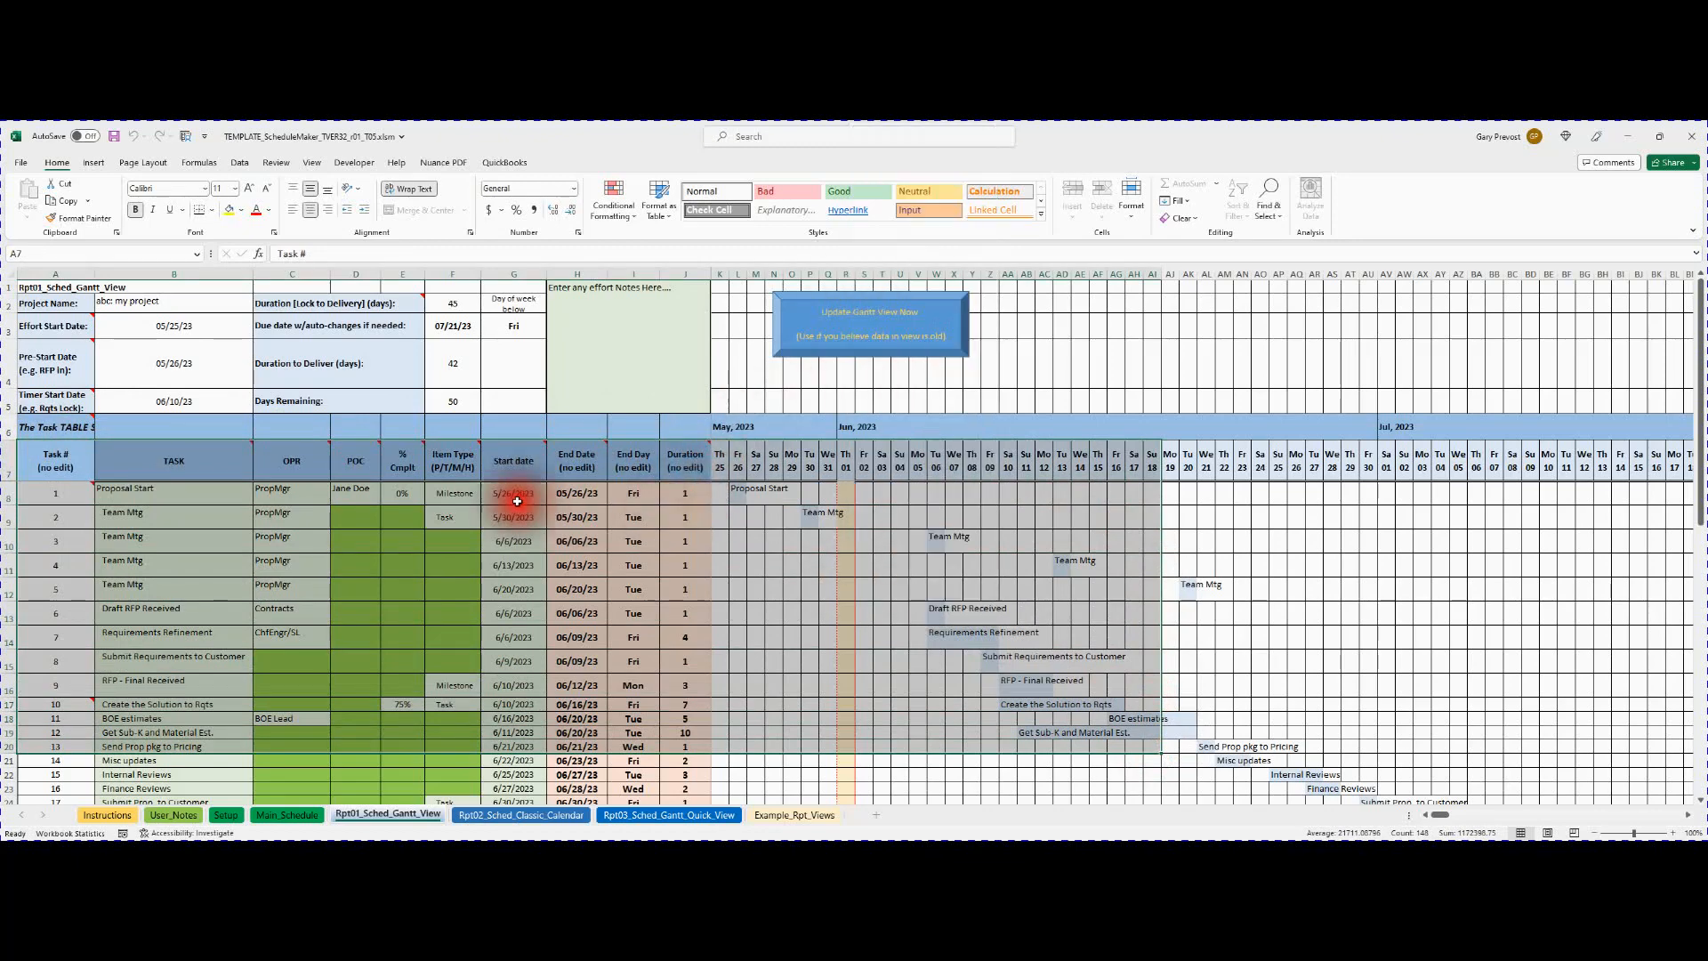
left_click(402, 494)
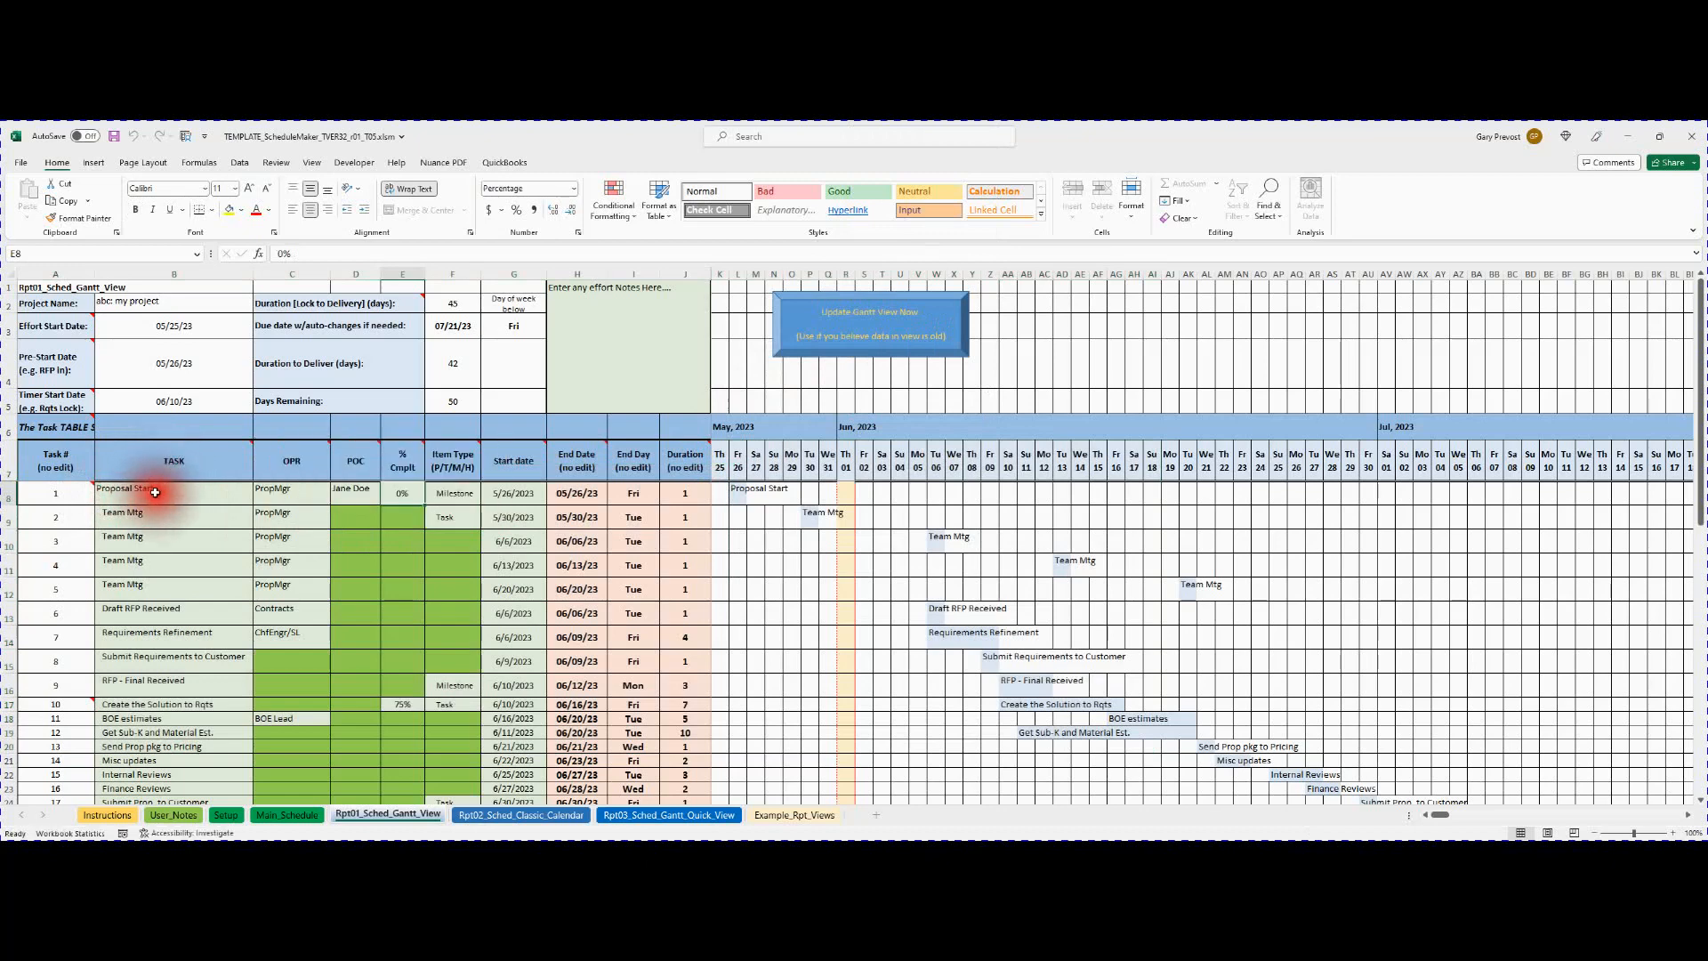
Highlight the task names from Proposal Start down, and the Gantt timeline from the May 2023 header through mid-June.
left_click_drag(155, 492, 176, 753)
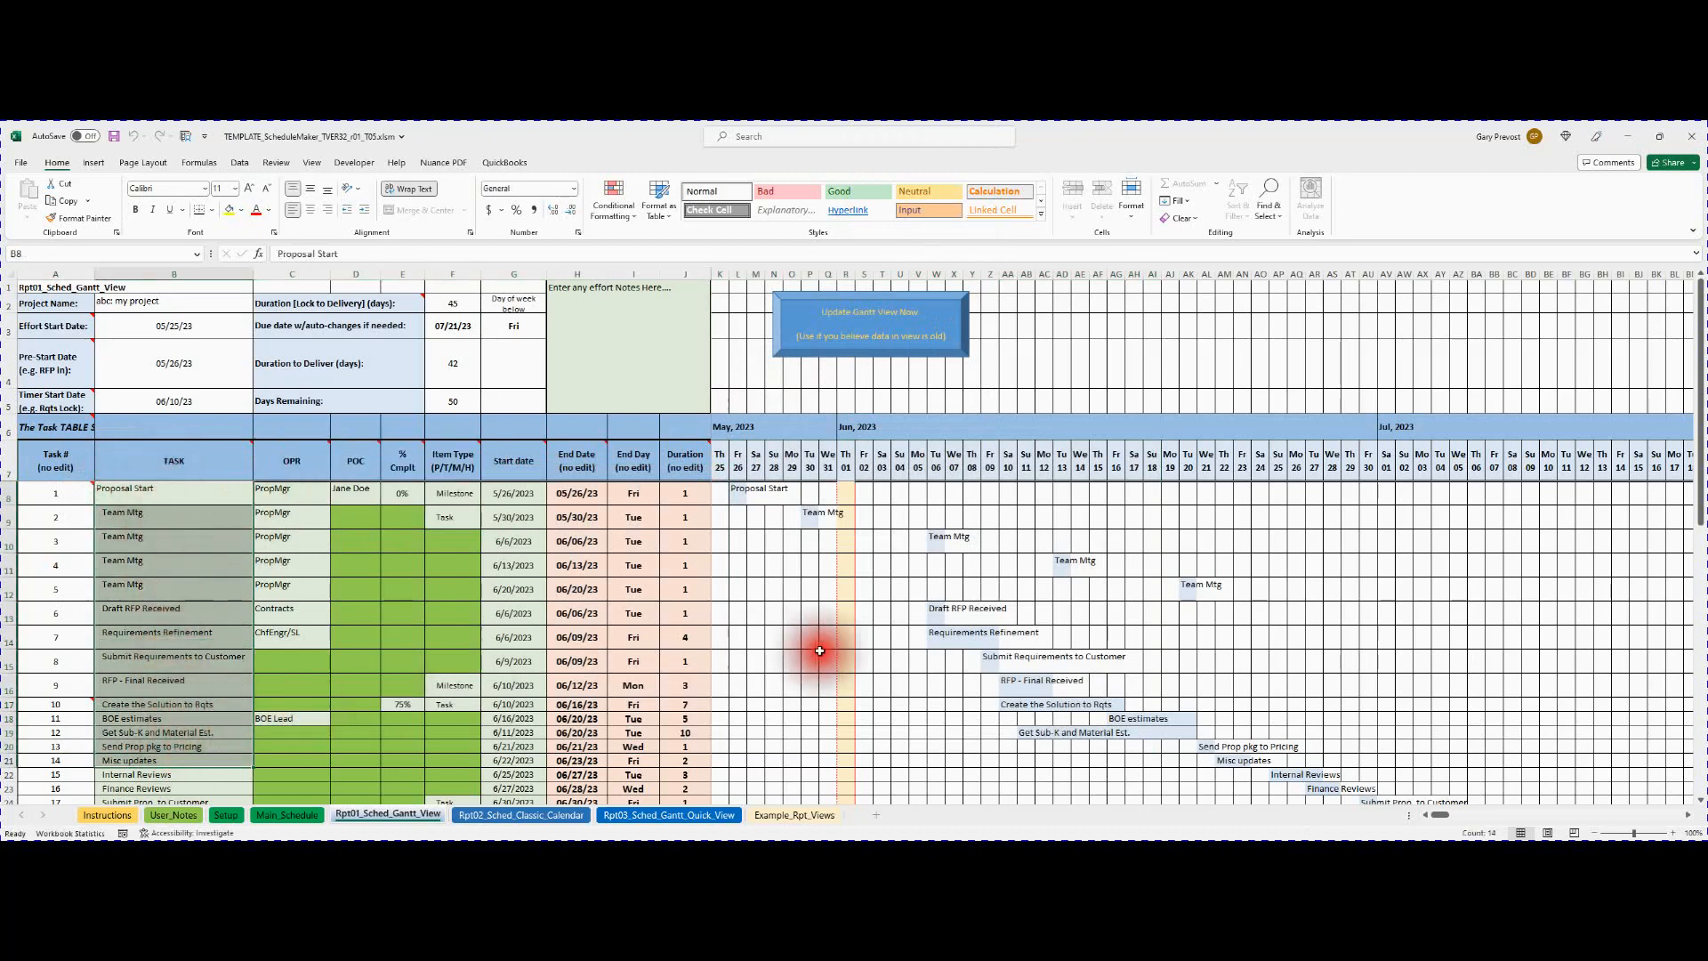
left_click(809, 516)
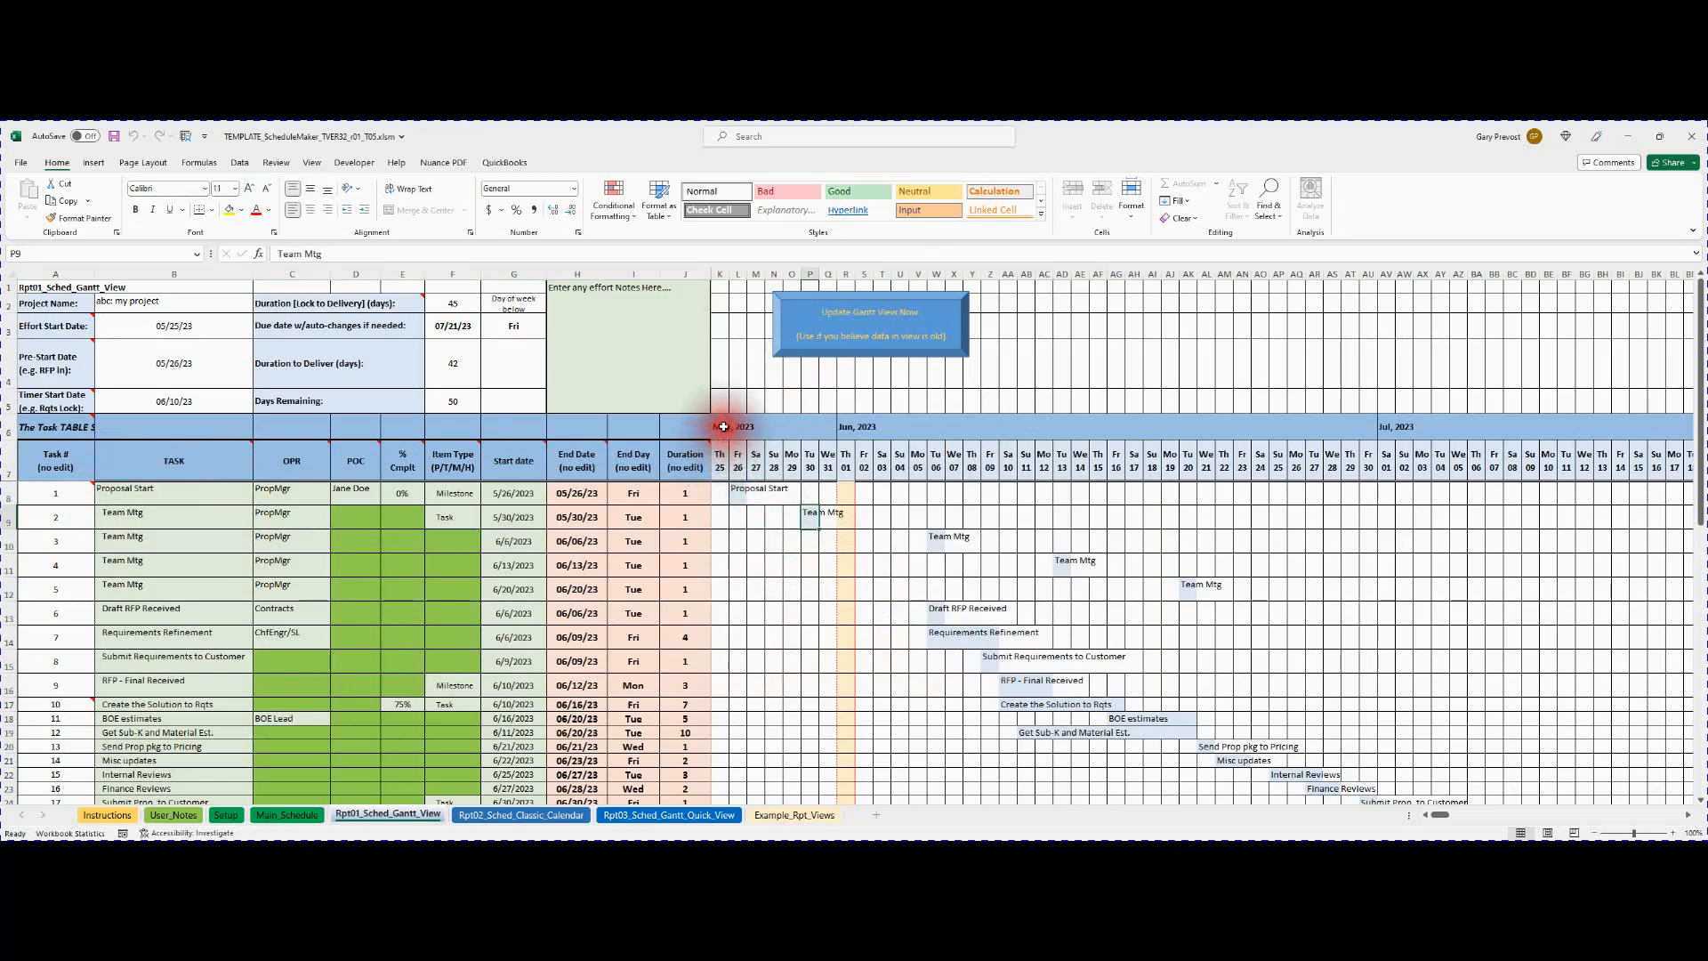
left_click_drag(724, 427, 1128, 765)
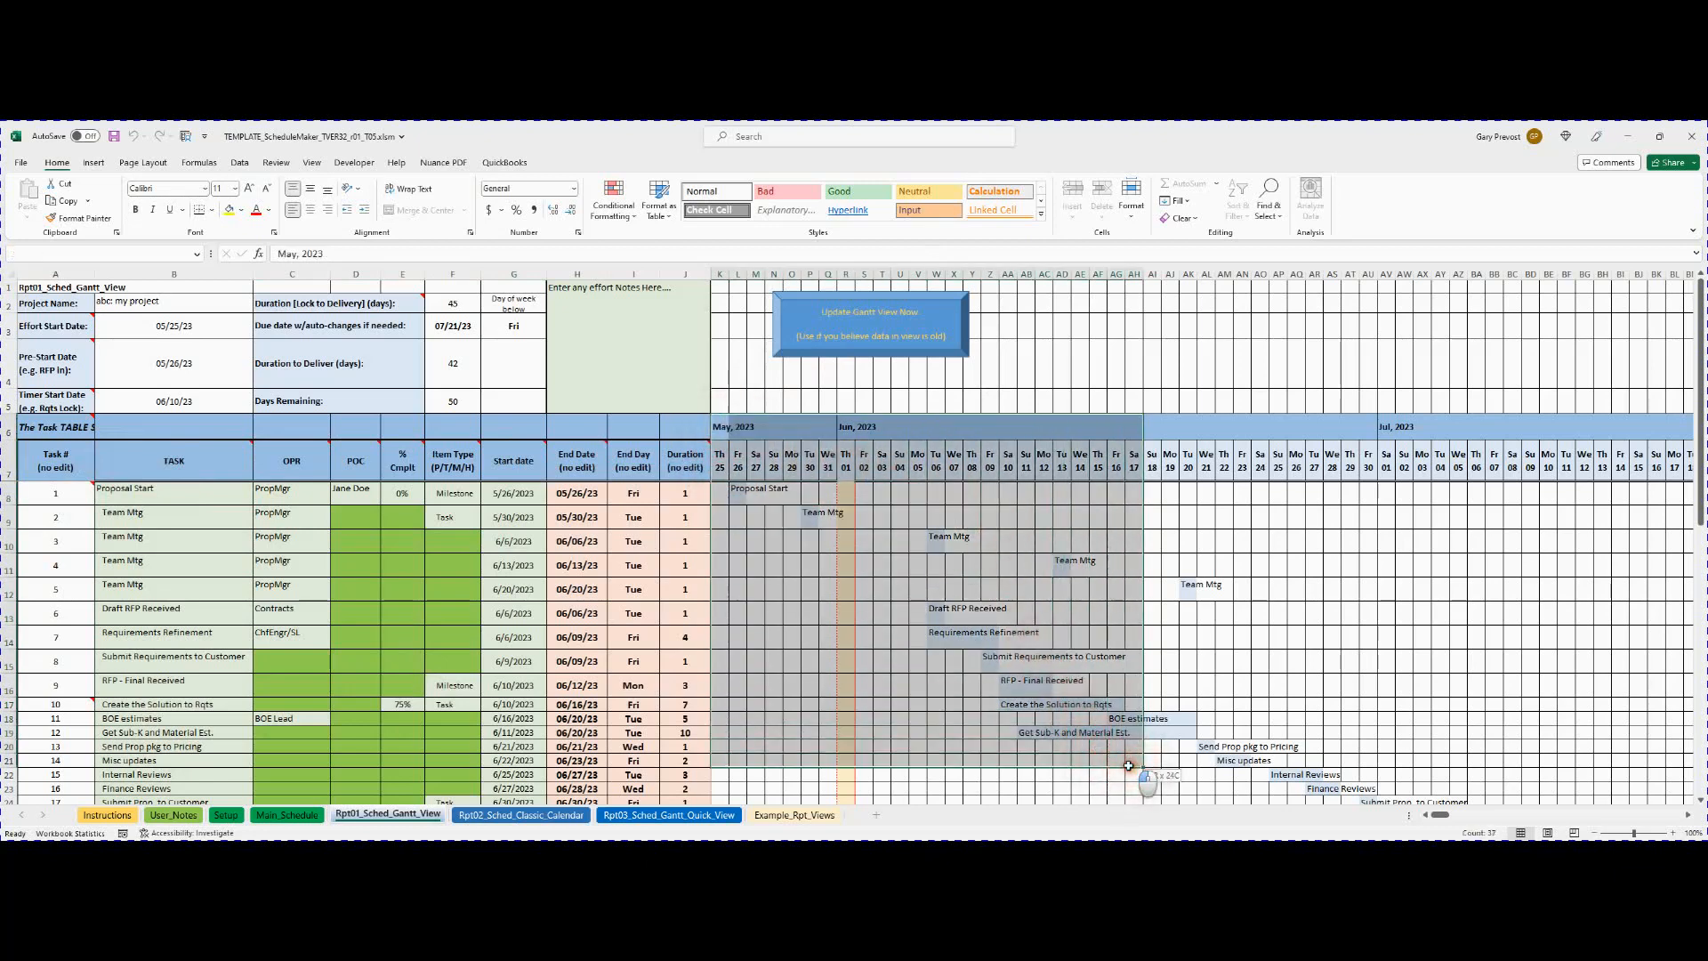
left_click(1036, 633)
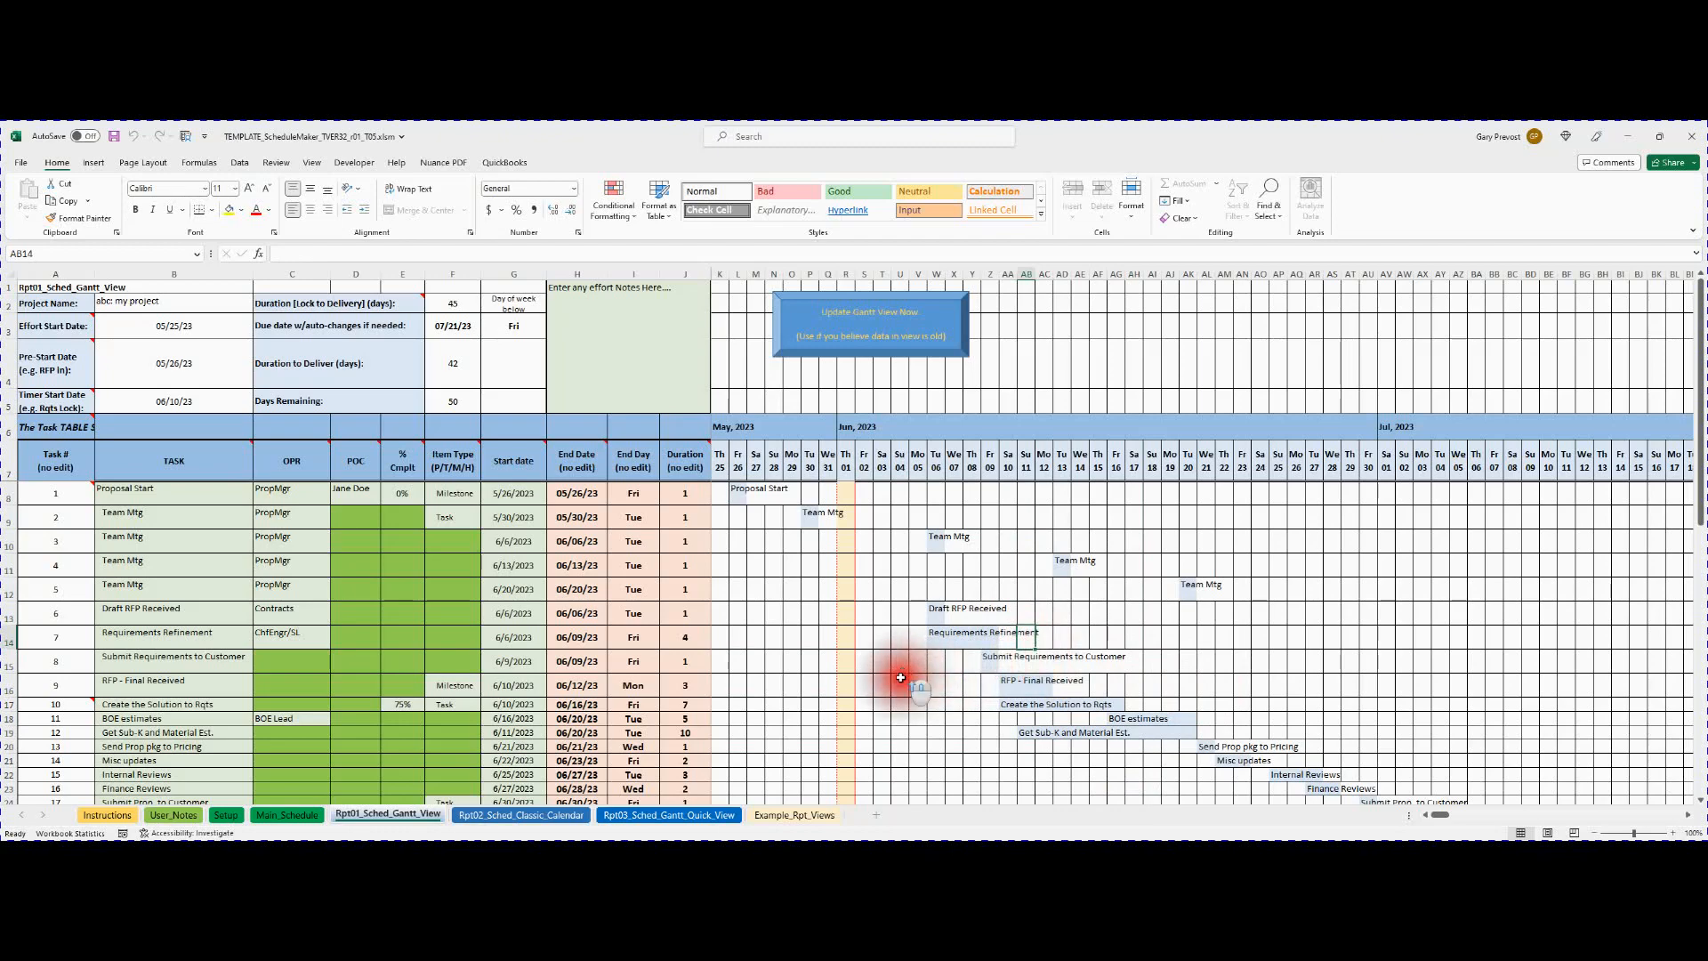
Zoom the Gantt report in to 130%, out to 70%, and back to 100%.
scroll(900, 678, "up", 2, "ctrl")
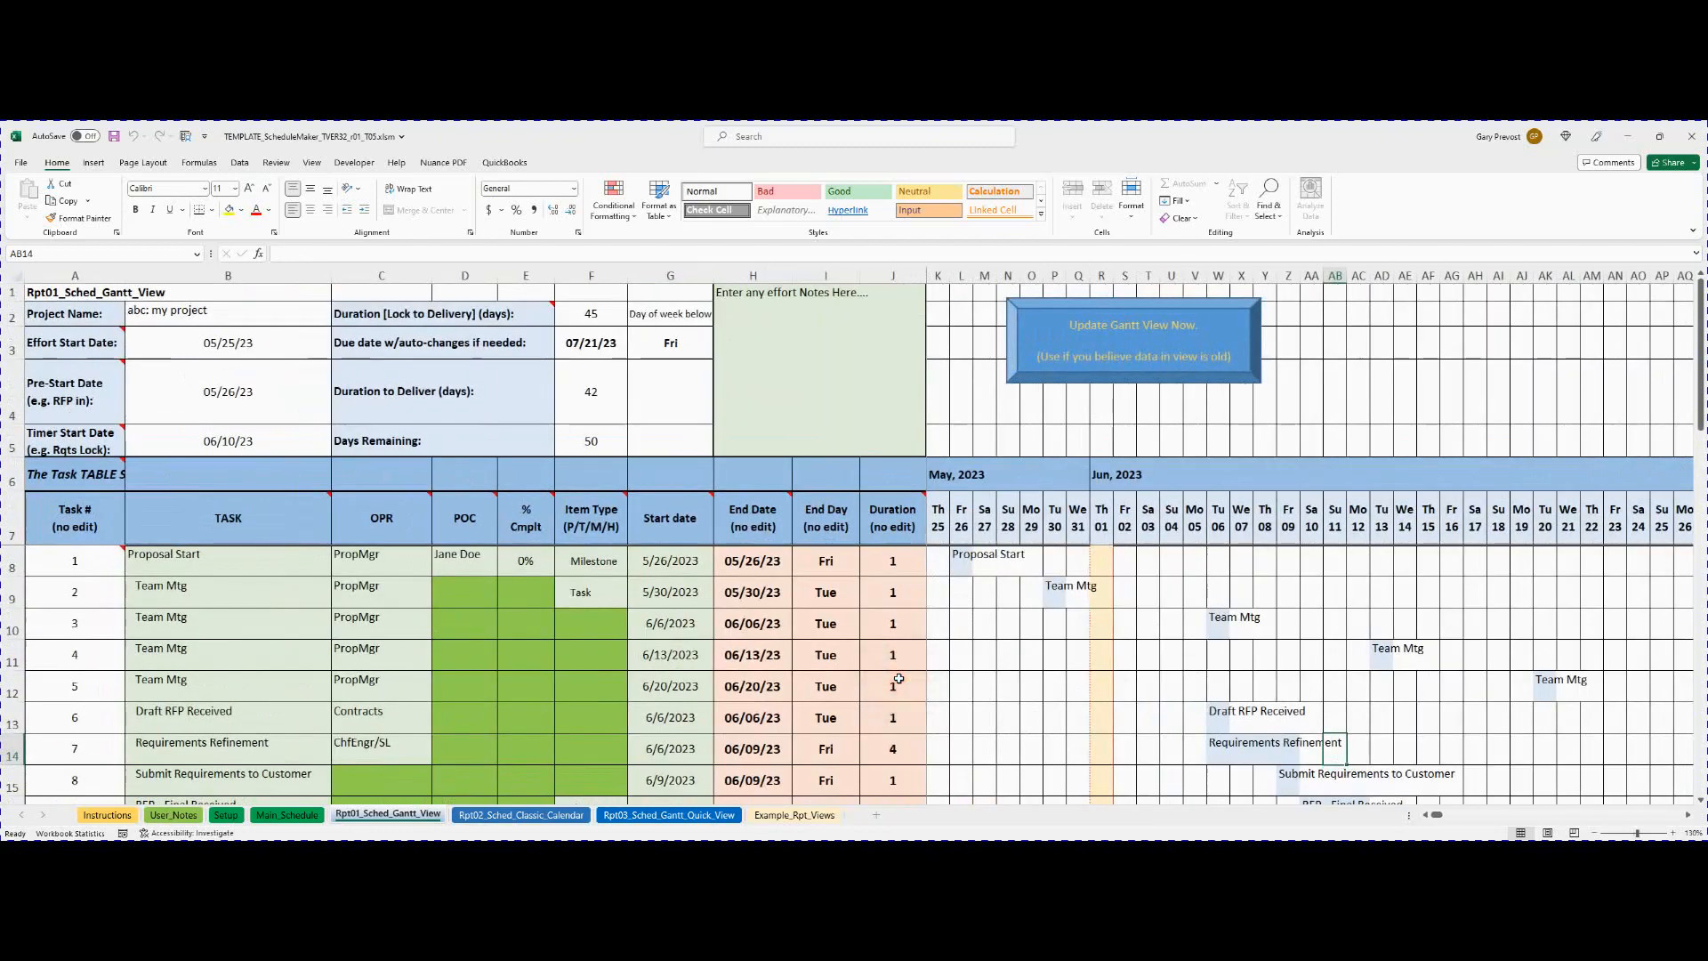
scroll(898, 685, "down", 3, "ctrl")
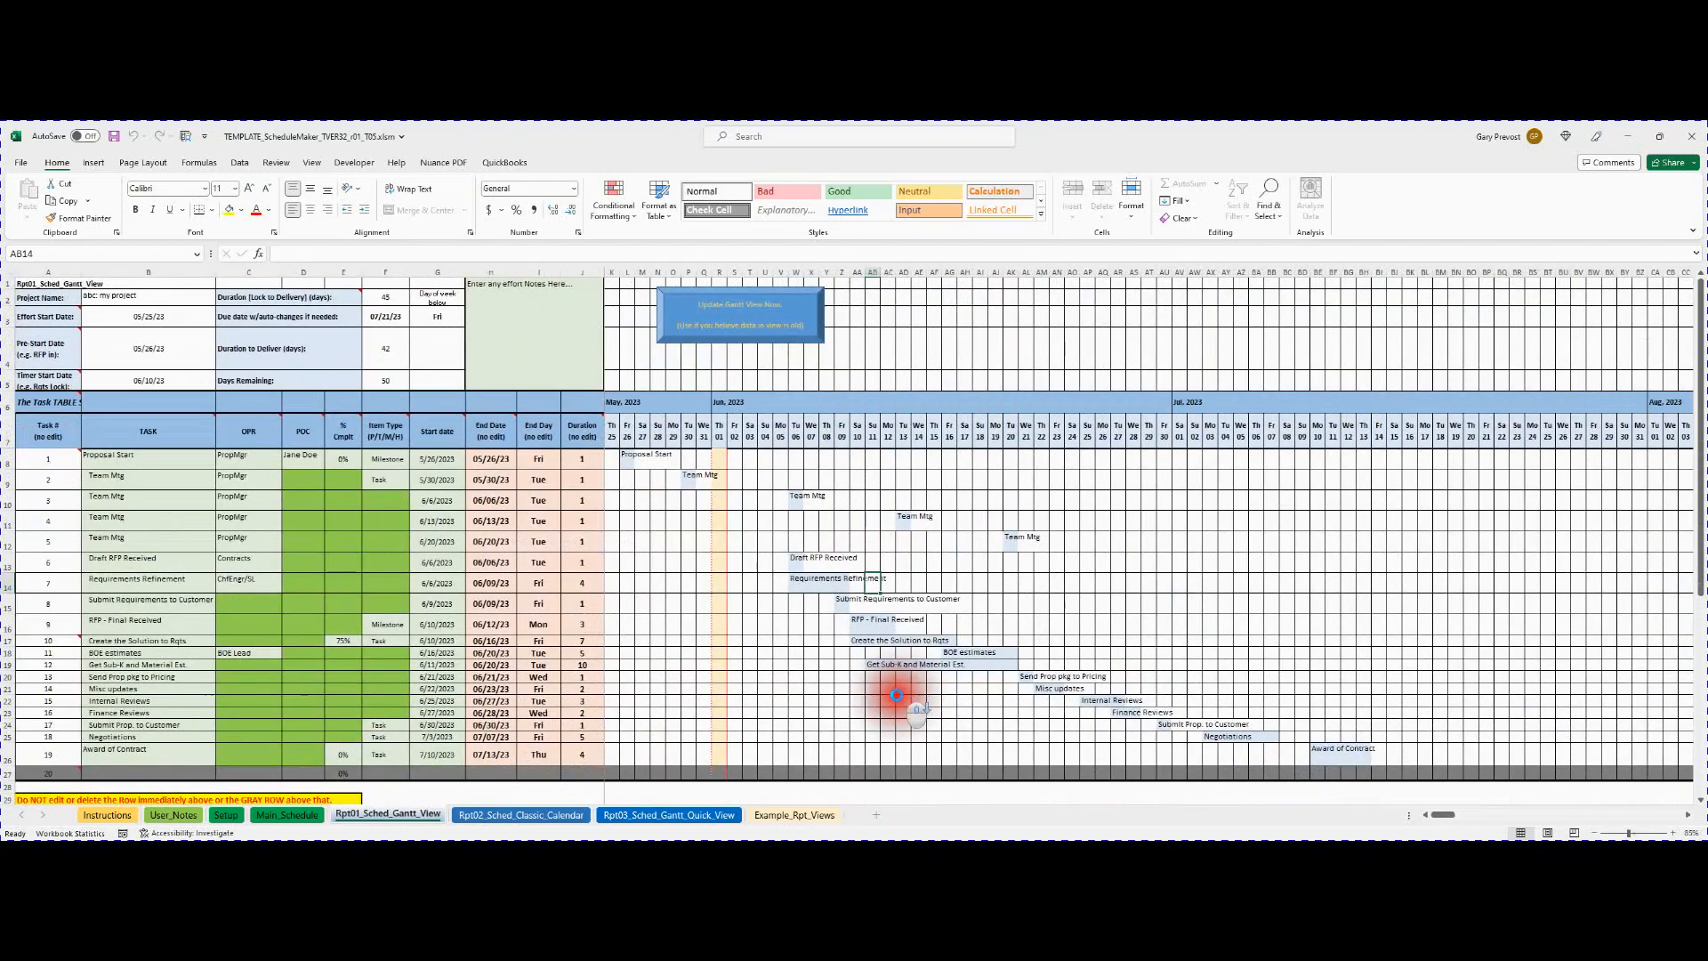
scroll(896, 695, "down", 2, "ctrl")
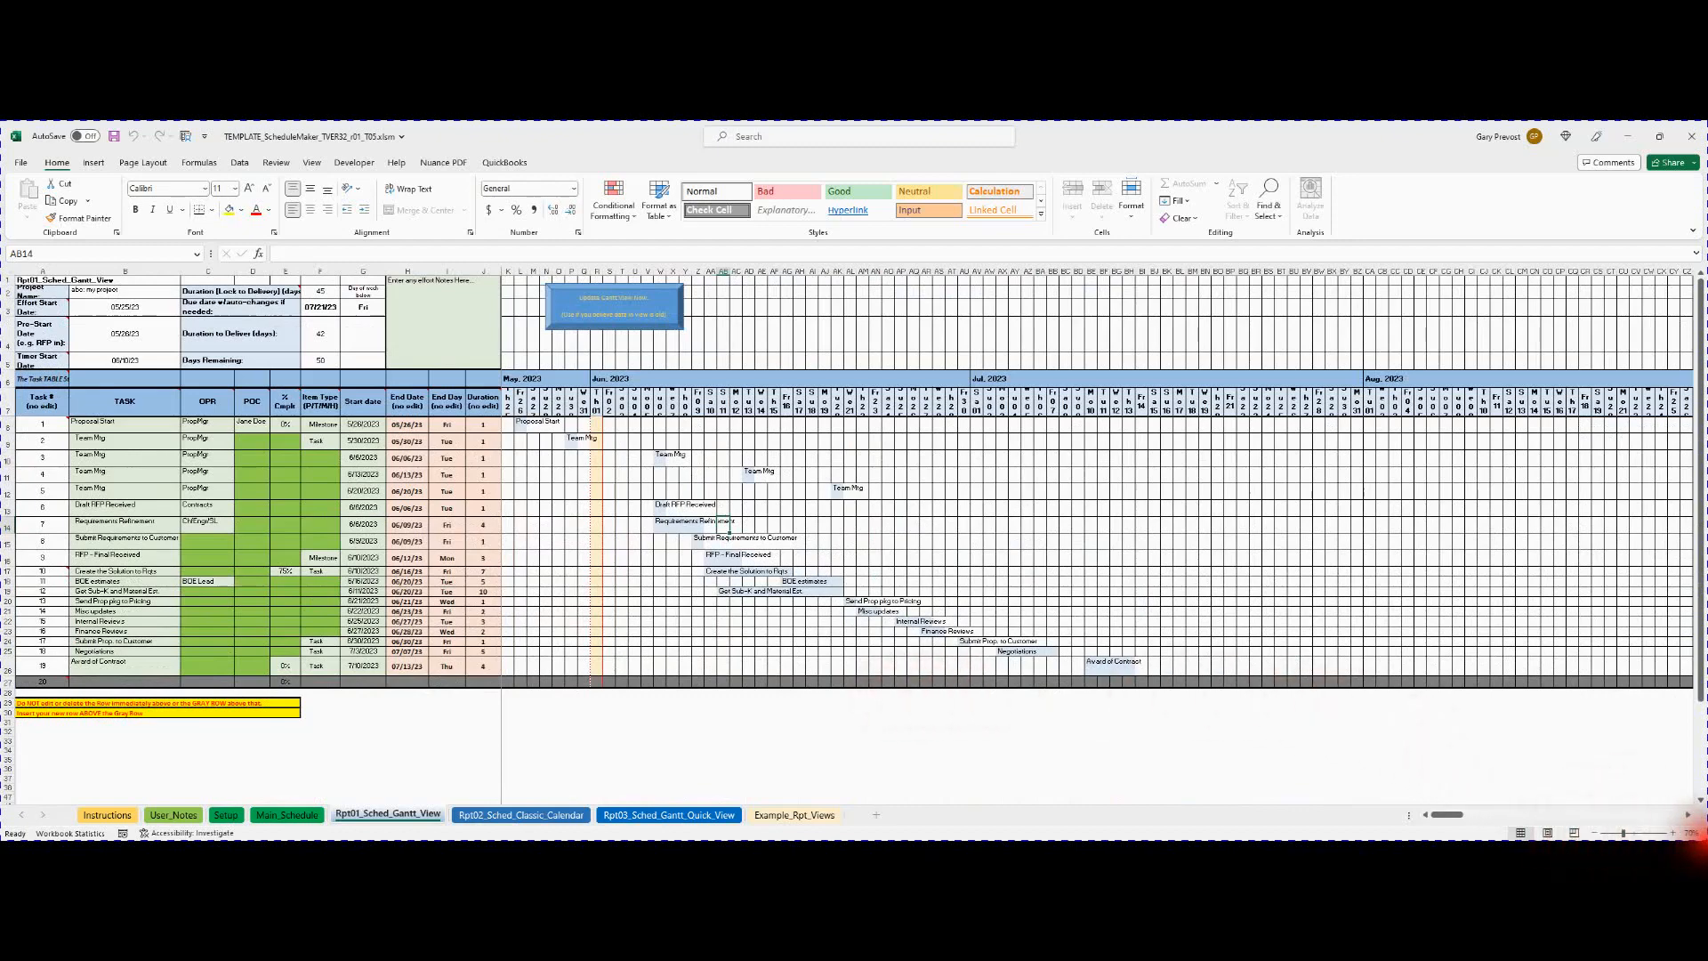
left_click(1673, 833)
left_click(1673, 832)
left_click(1673, 833)
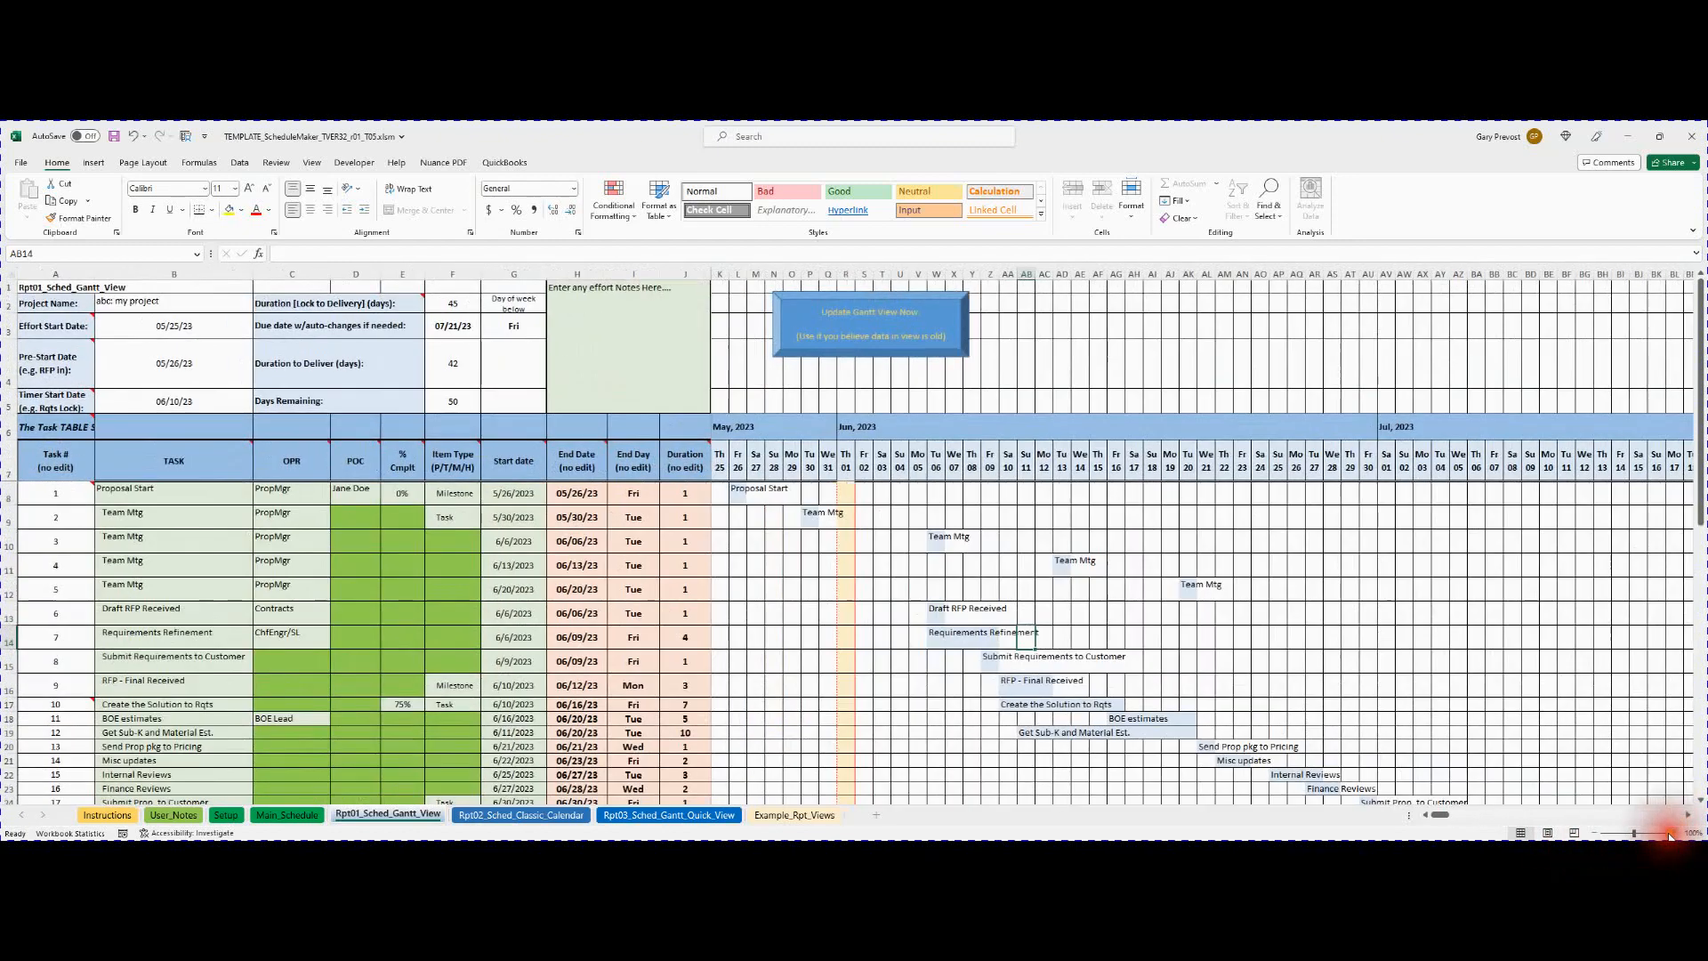
View the full task list and timeline of the Gantt report at a reduced zoom of 85%.
left_click(845, 647)
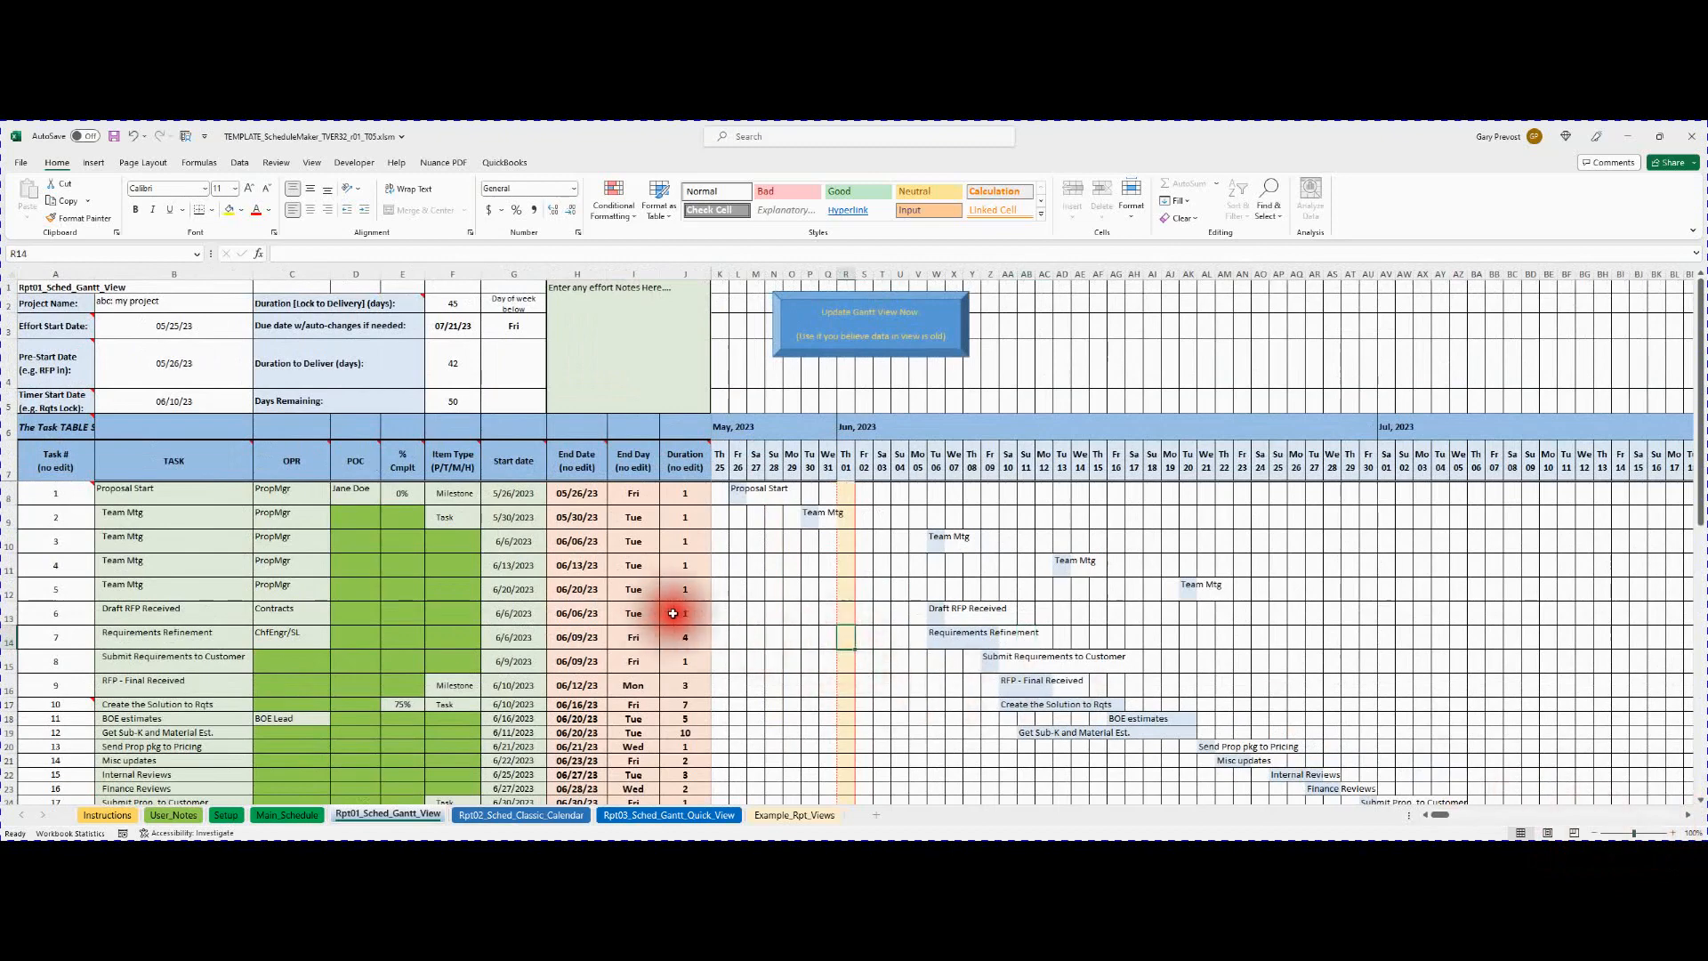
scroll(689, 607, "down", 2)
scroll(714, 616, "down", 3, "ctrl")
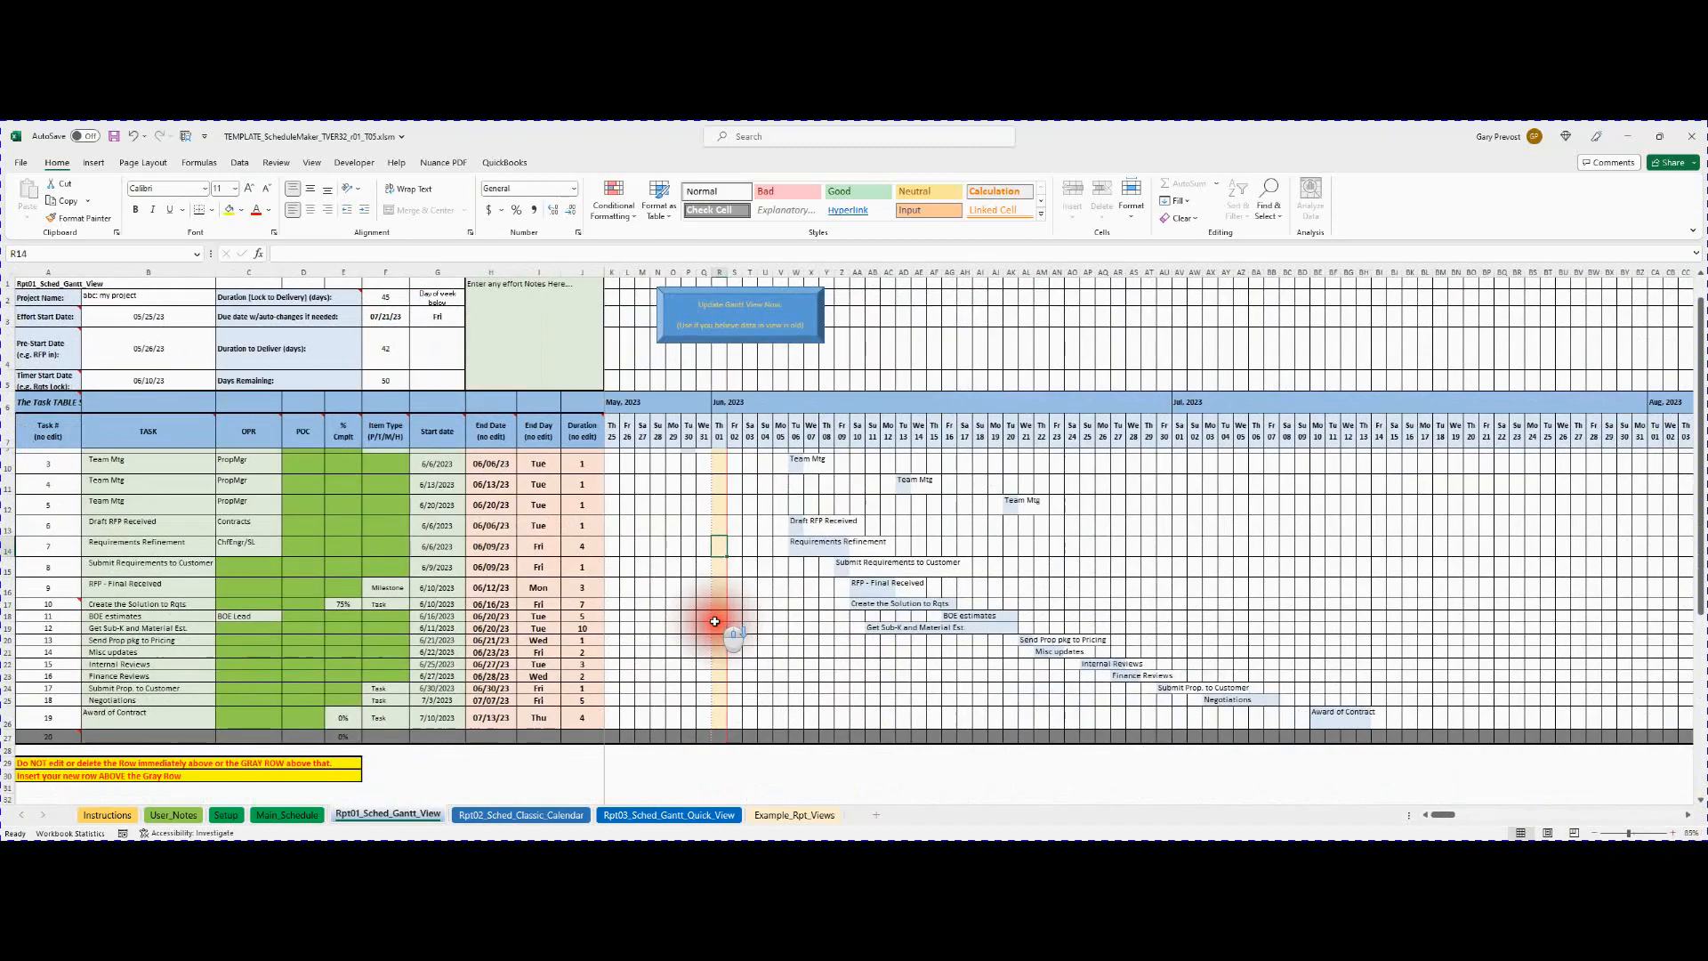
scroll(703, 611, "up", 2)
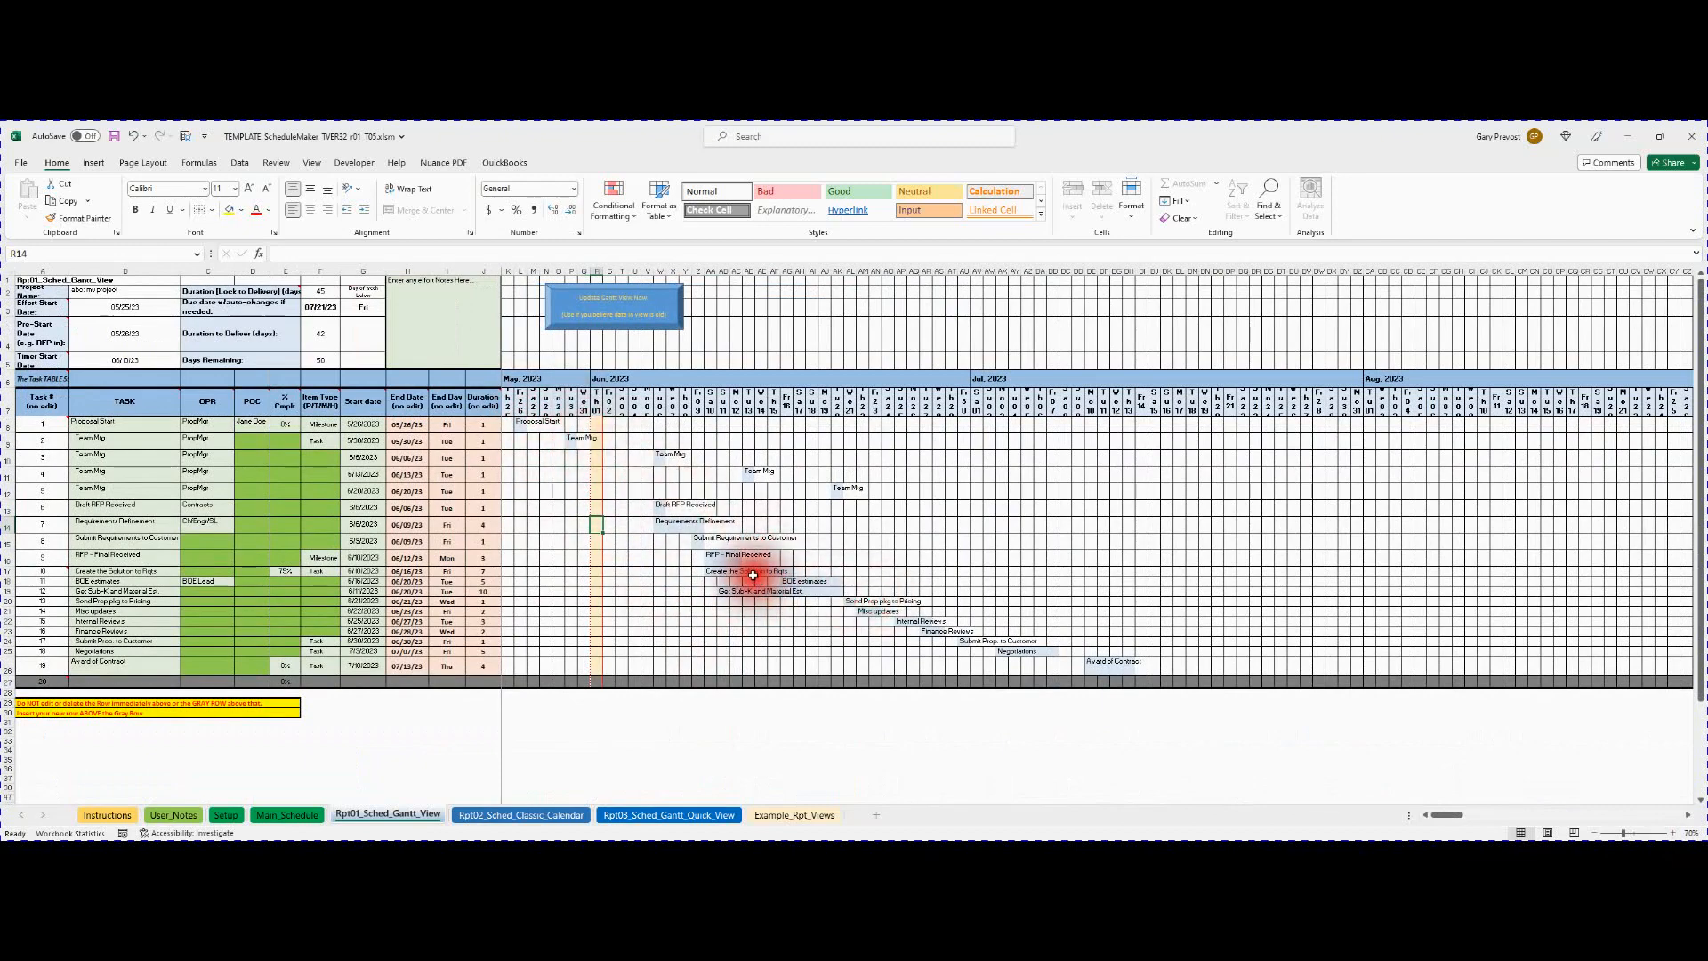
scroll(749, 569, "up", 1, "ctrl")
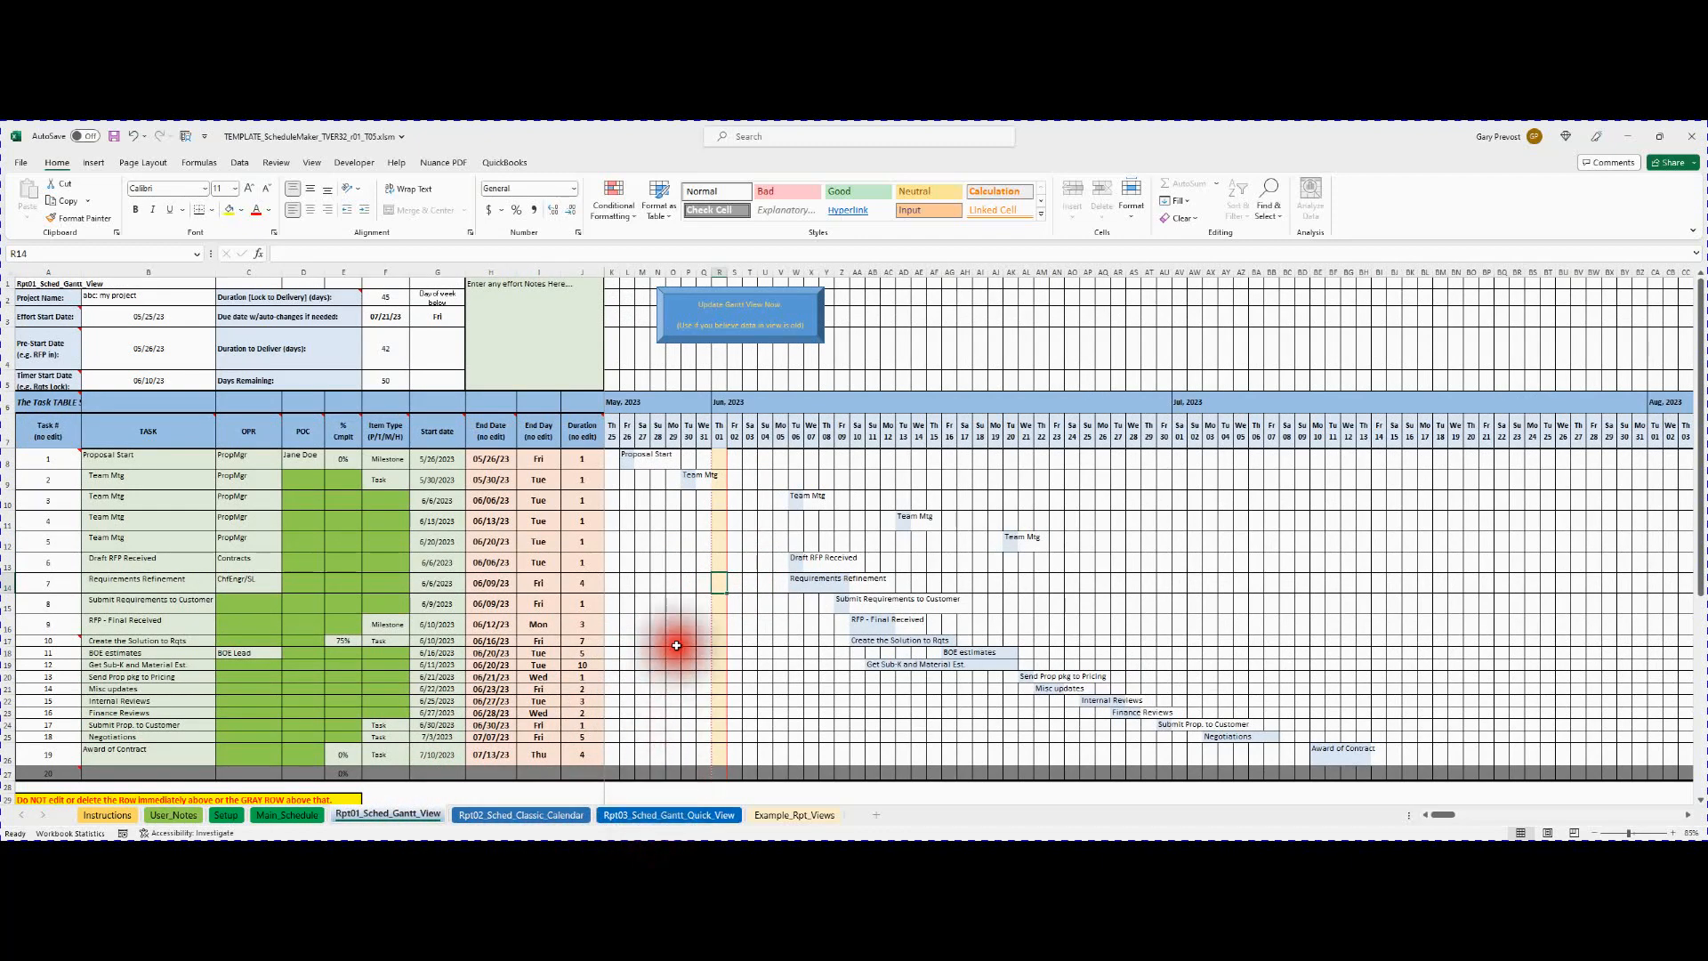
Open the Setup sheet and reduce its zoom to 130% to view the date settings and calendar date range.
left_click(223, 815)
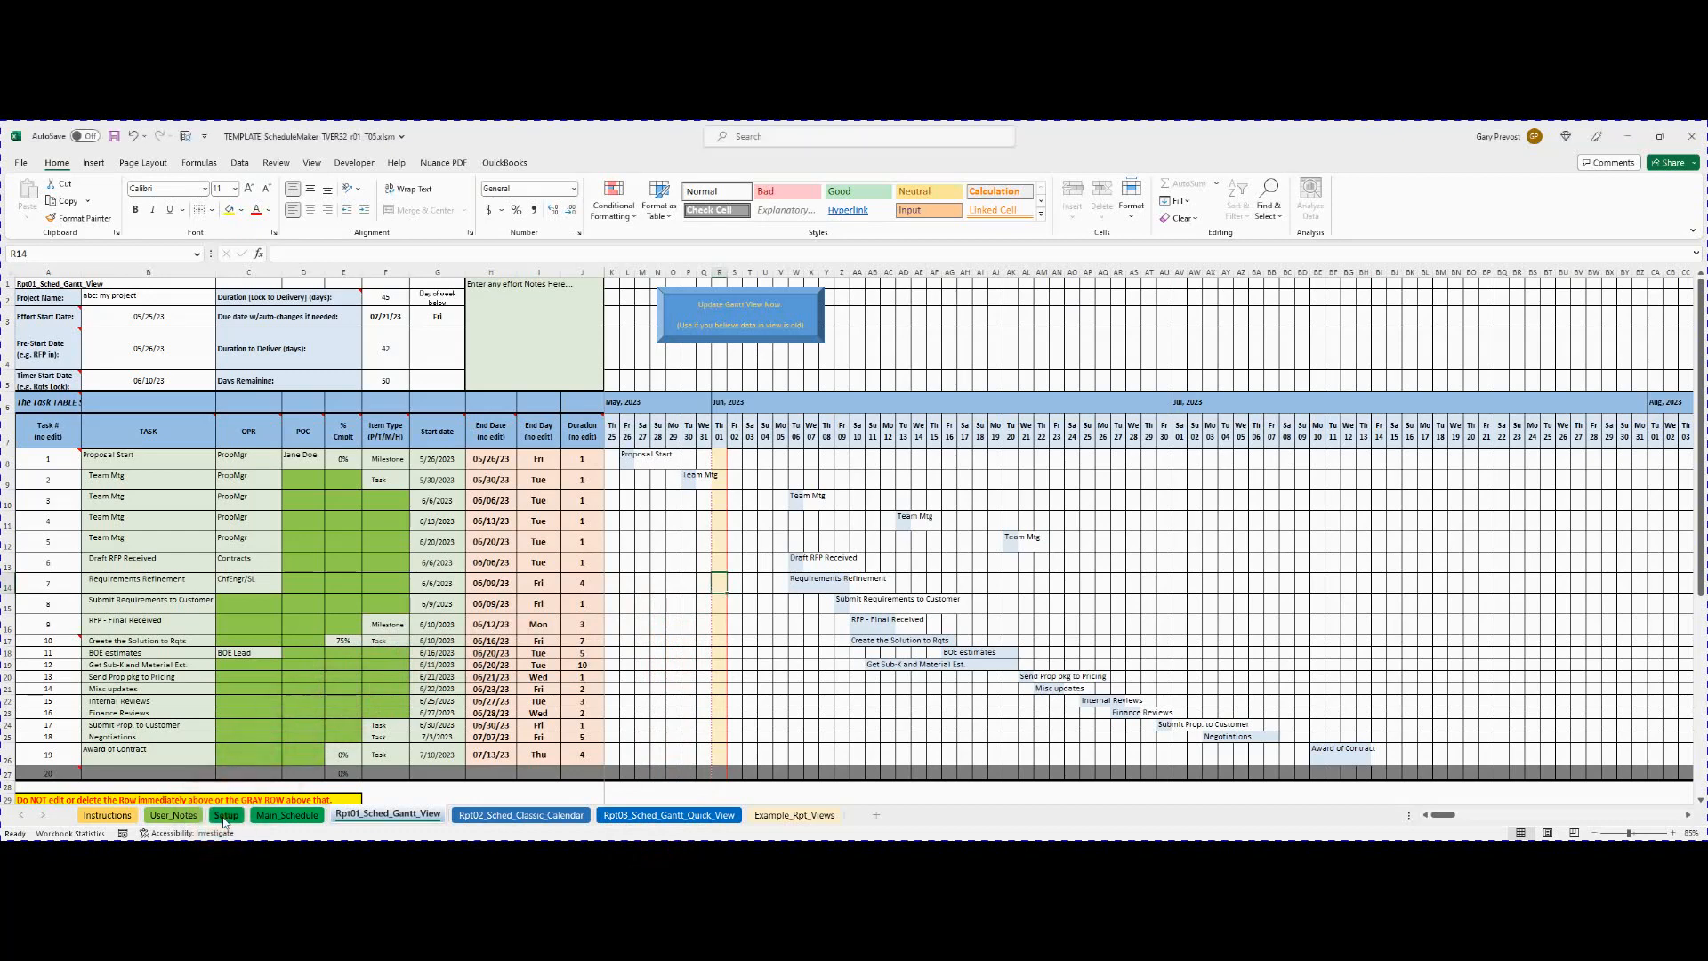
left_click(223, 818)
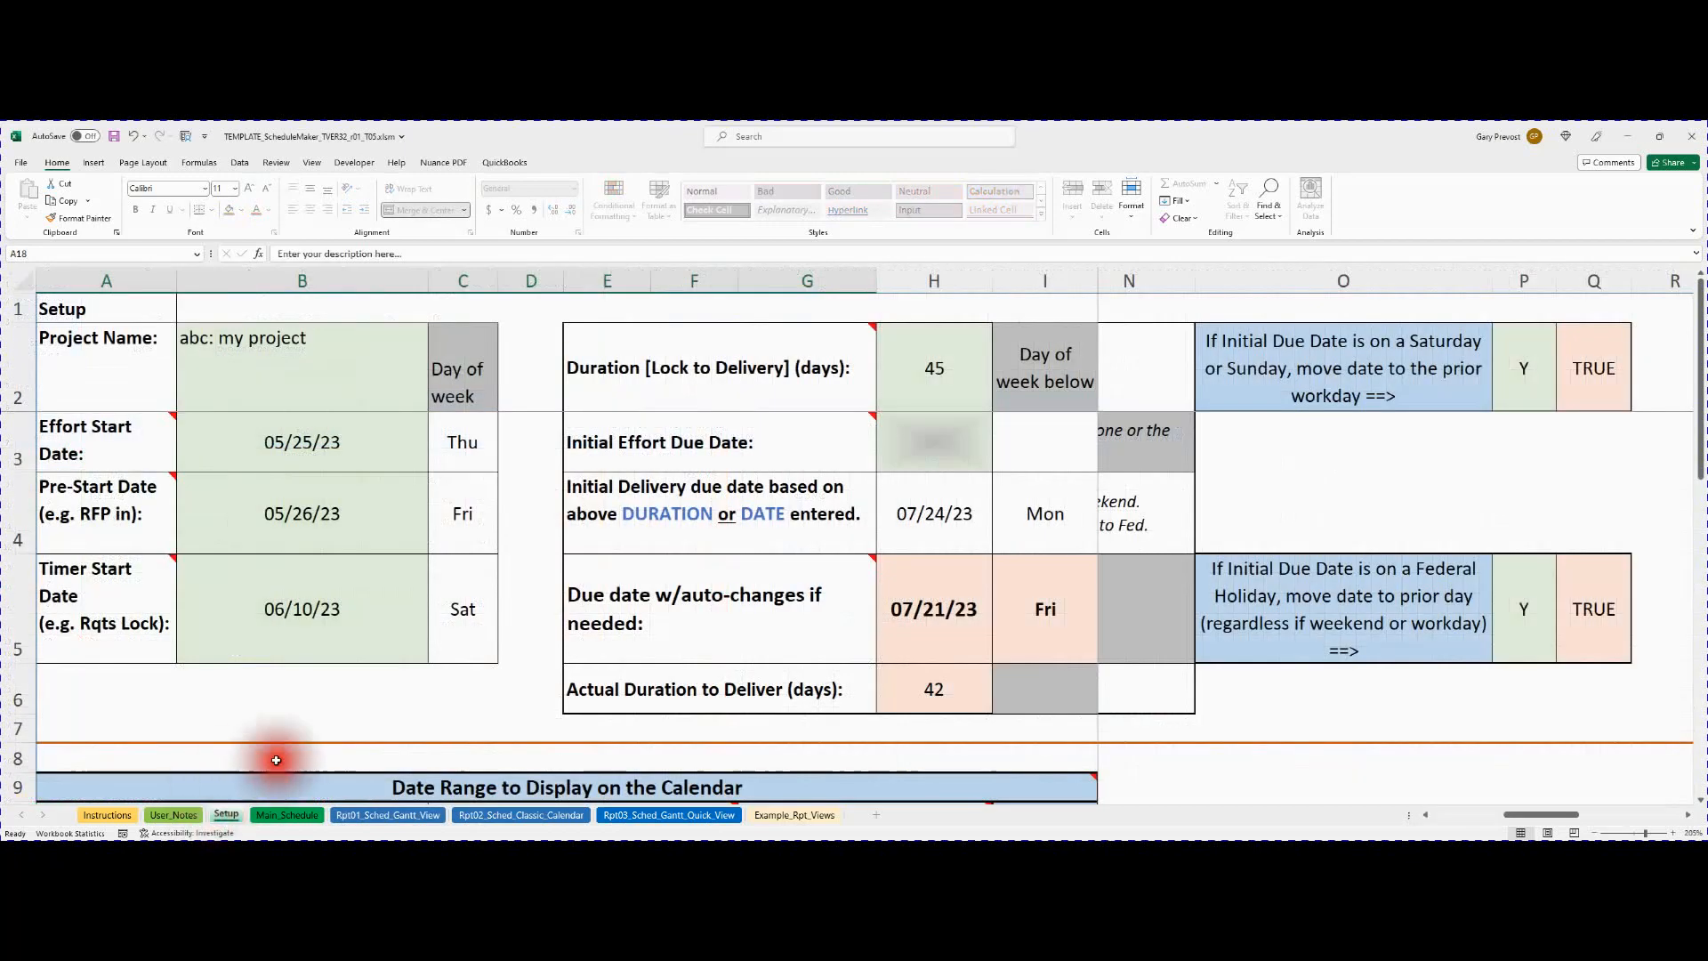
scroll(374, 611, "down", 5)
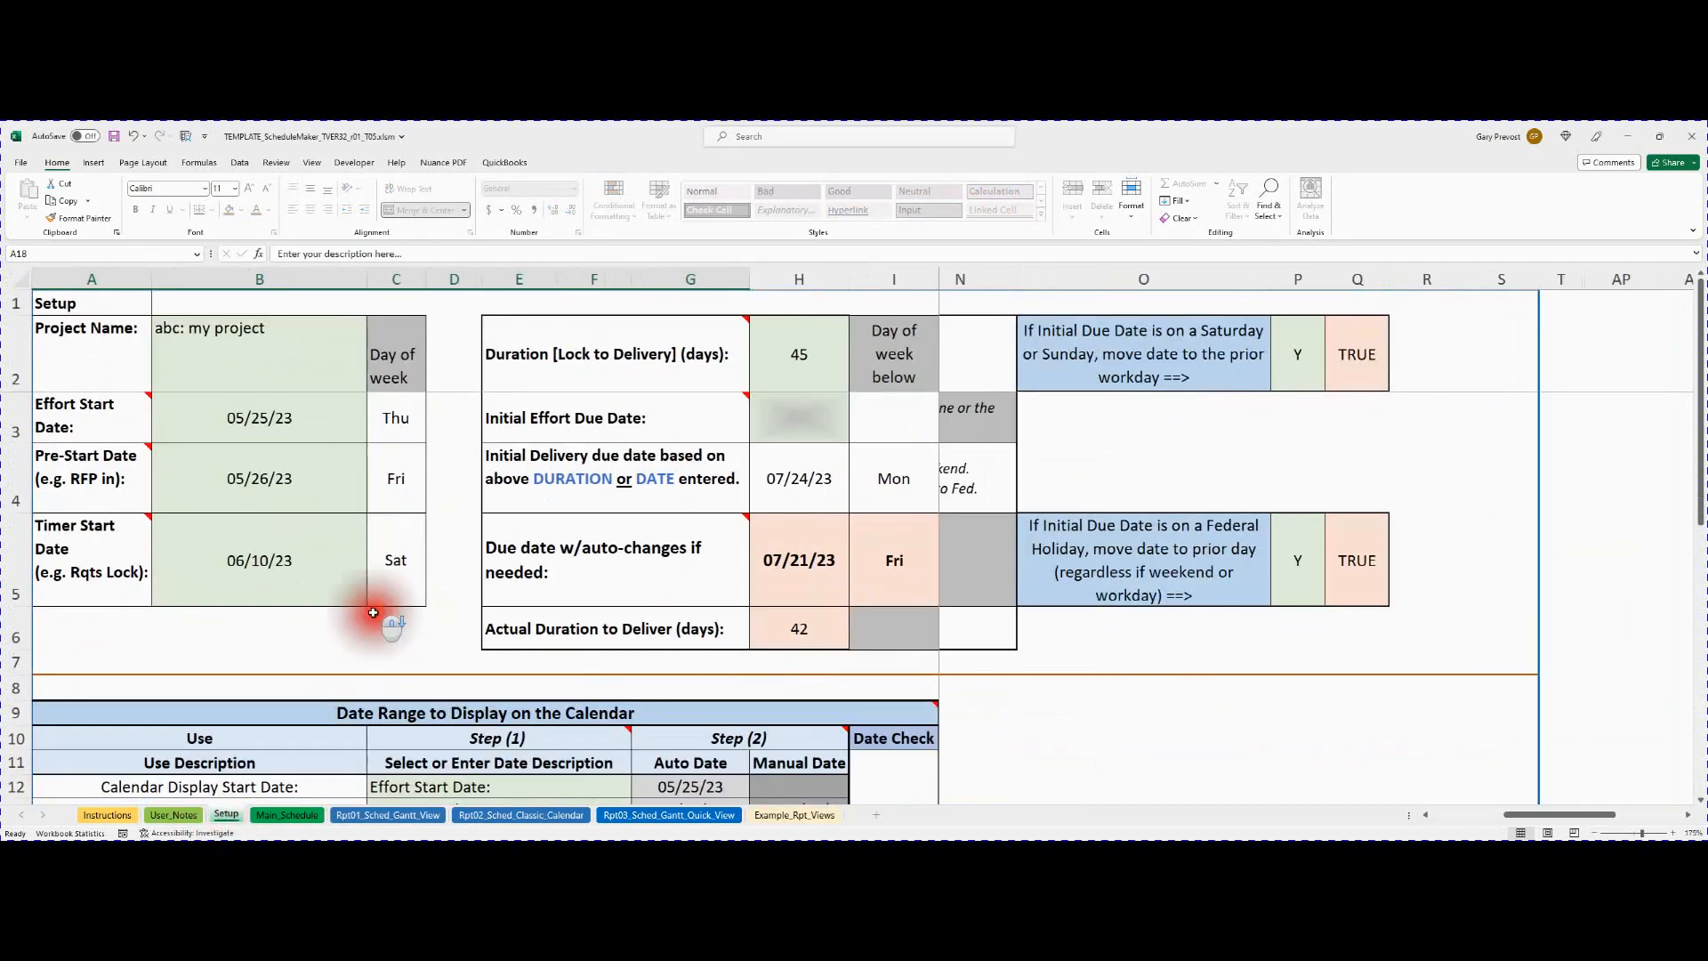
left_click(373, 614)
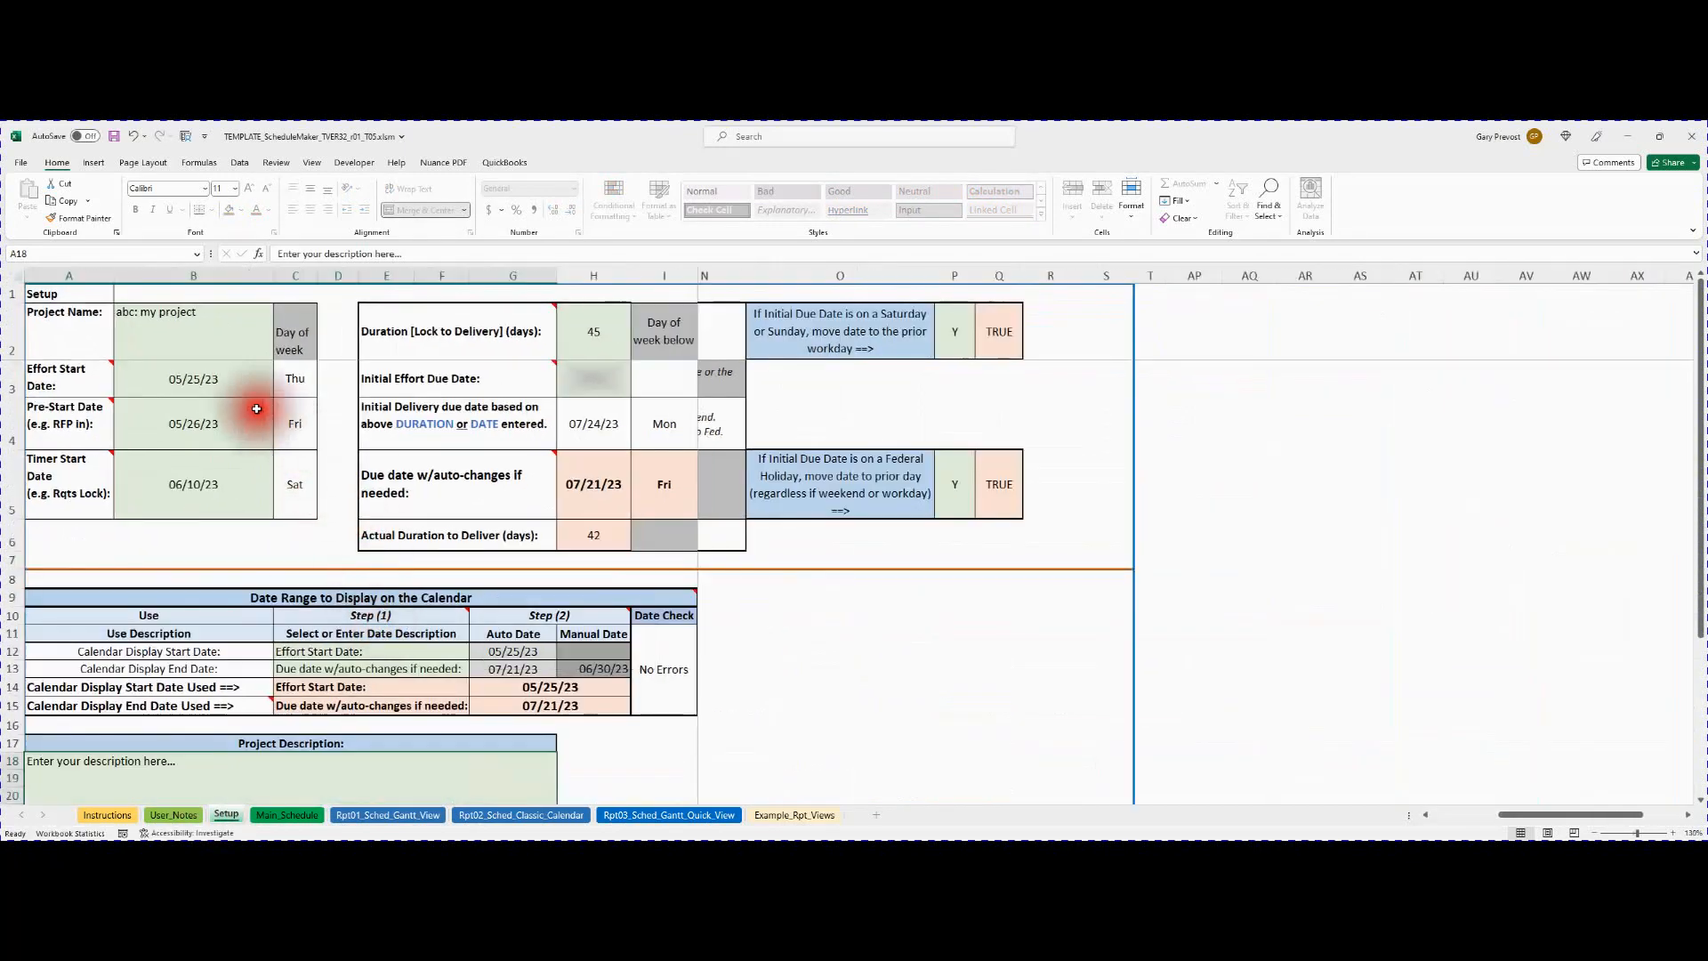
Review the effort, pre-start and timer start dates, the lock-to-delivery duration, and the initial effort due date in Setup.
left_click(189, 384)
left_click_drag(189, 397, 193, 480)
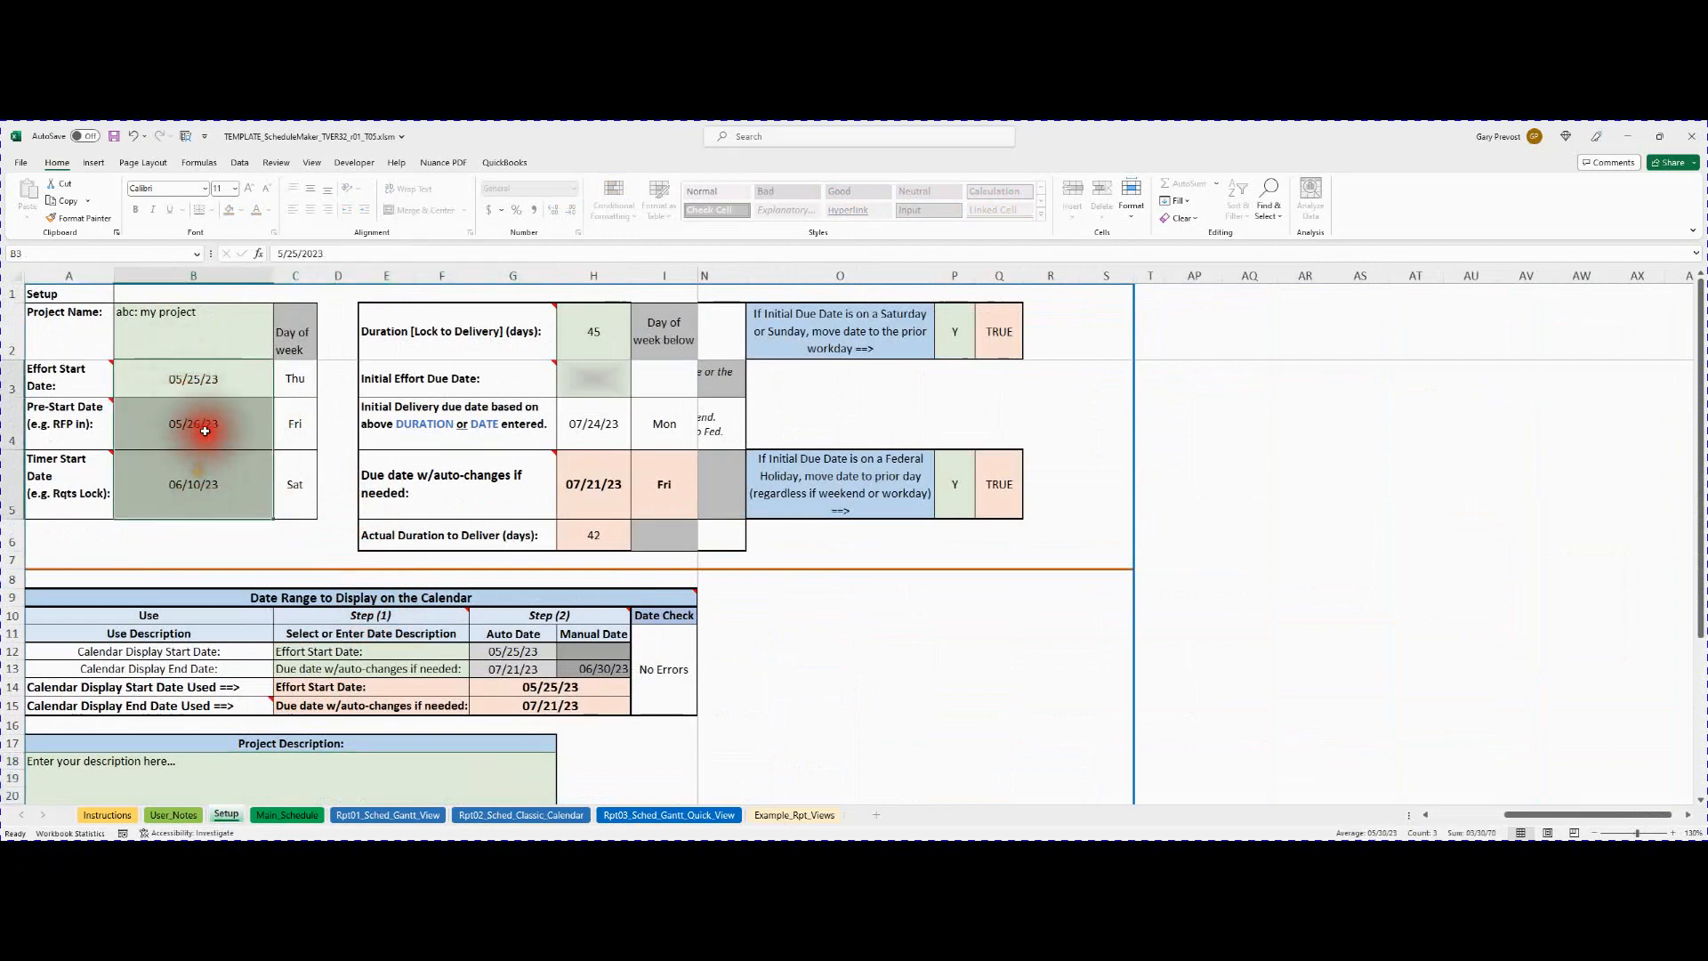
left_click_drag(206, 379, 220, 481)
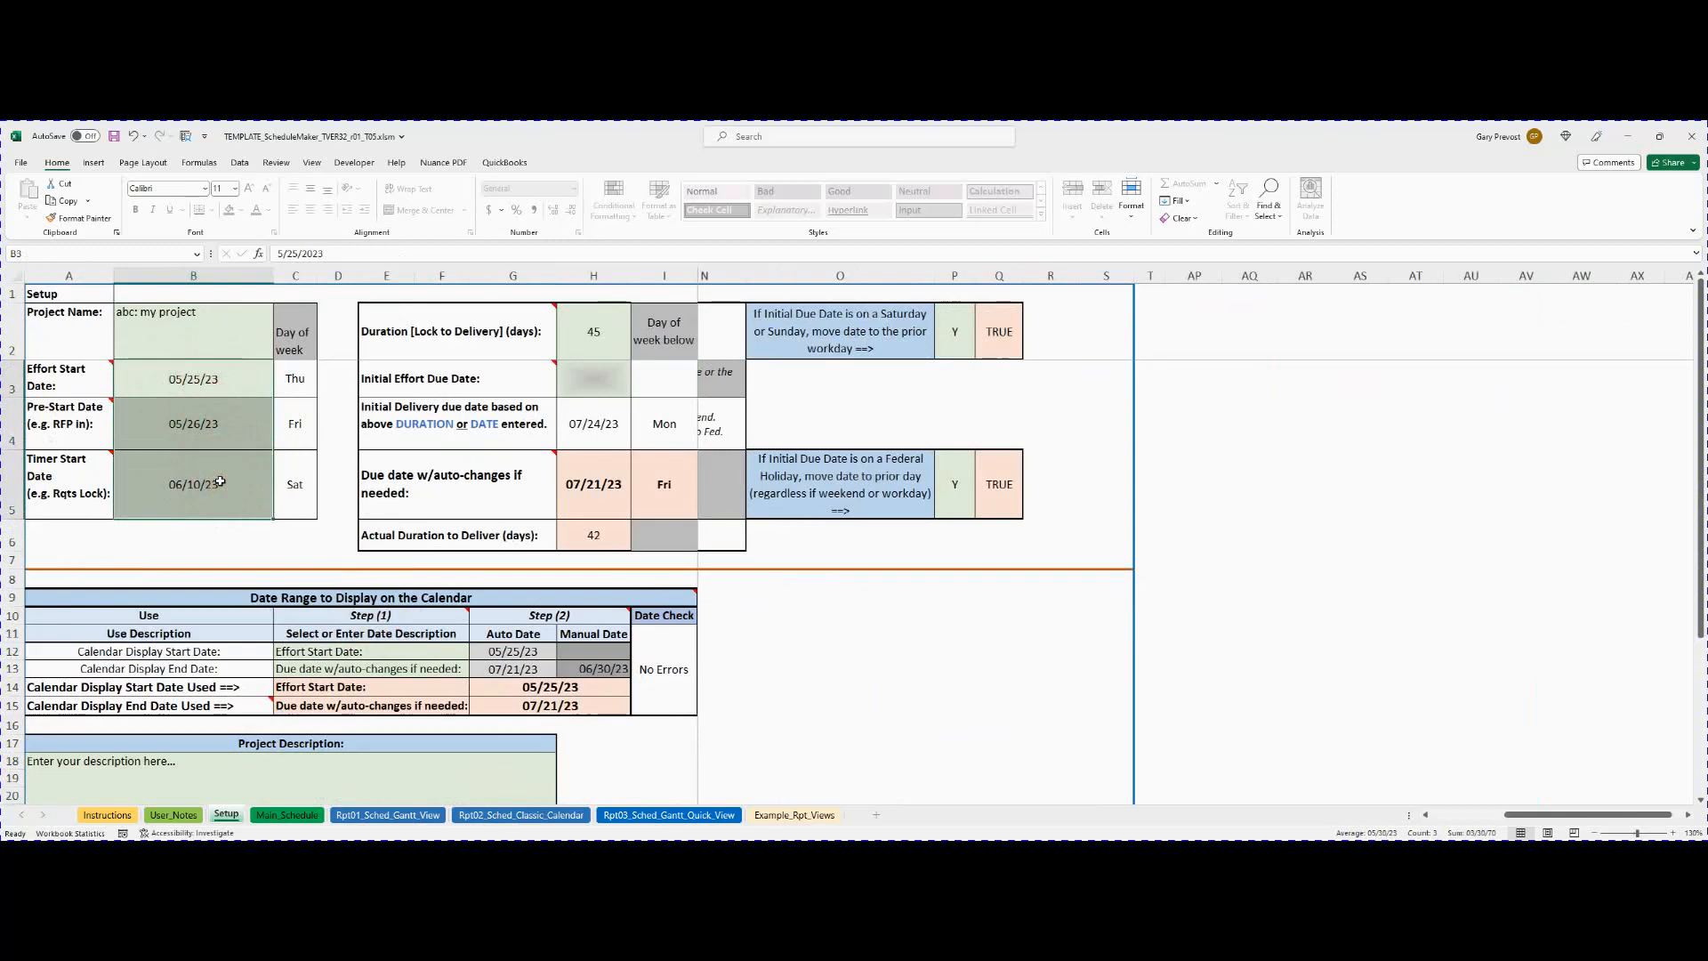
left_click_drag(190, 375, 201, 476)
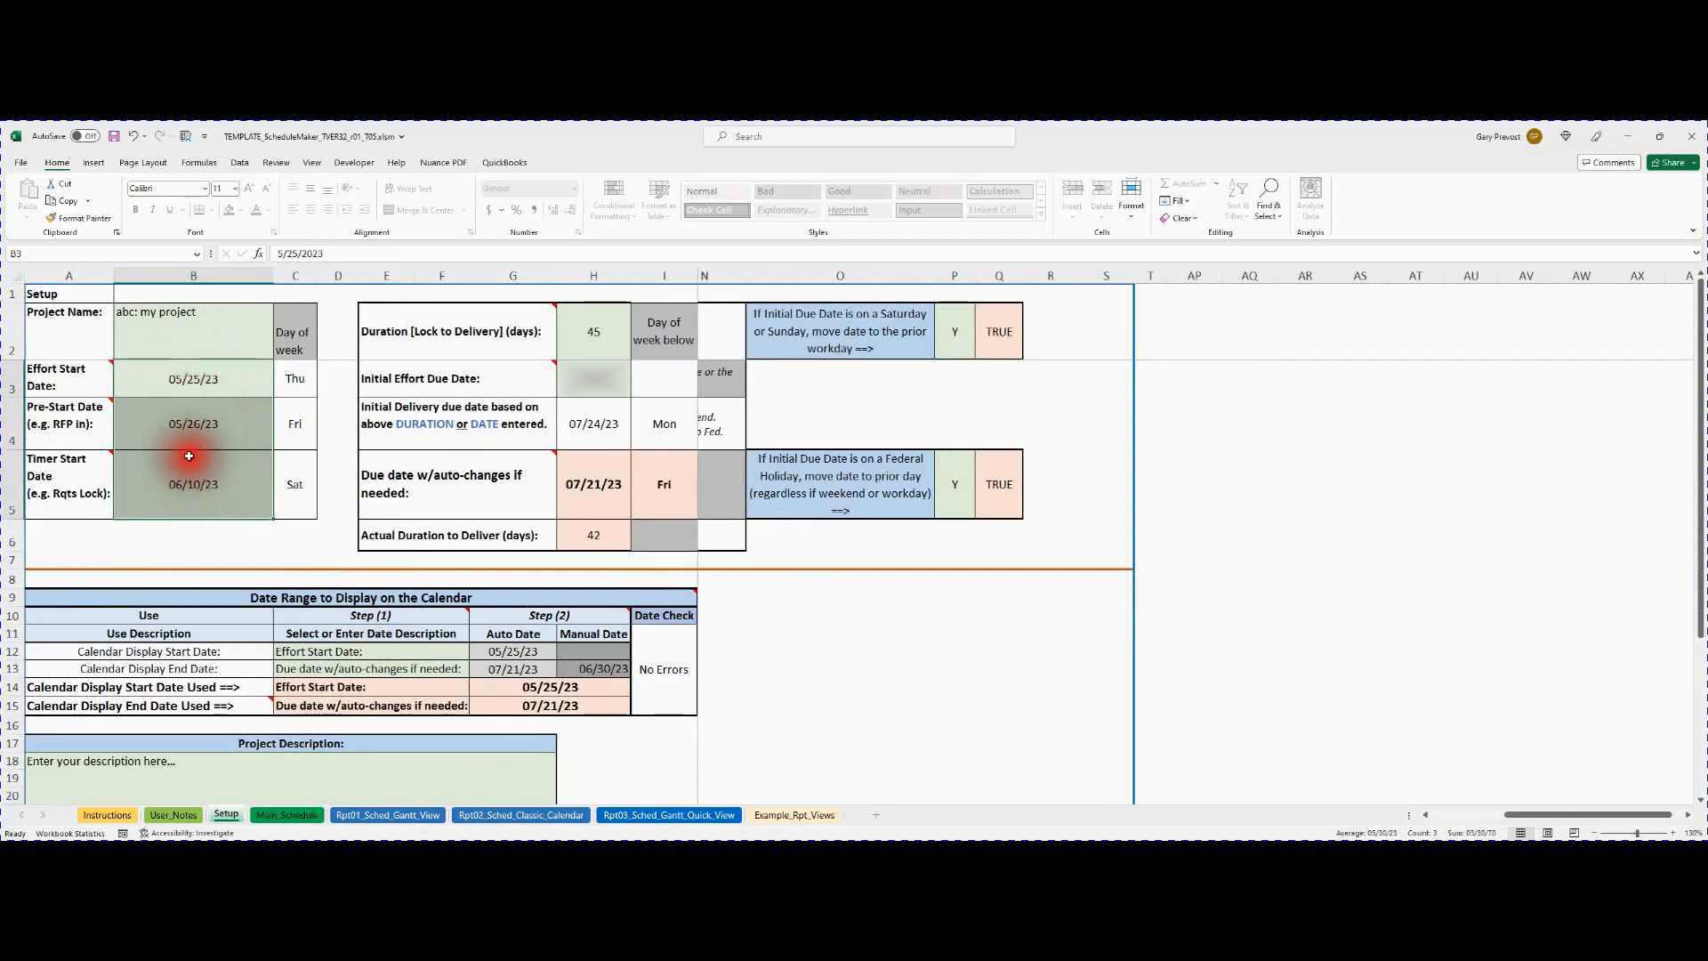
left_click(580, 338)
left_click(580, 378)
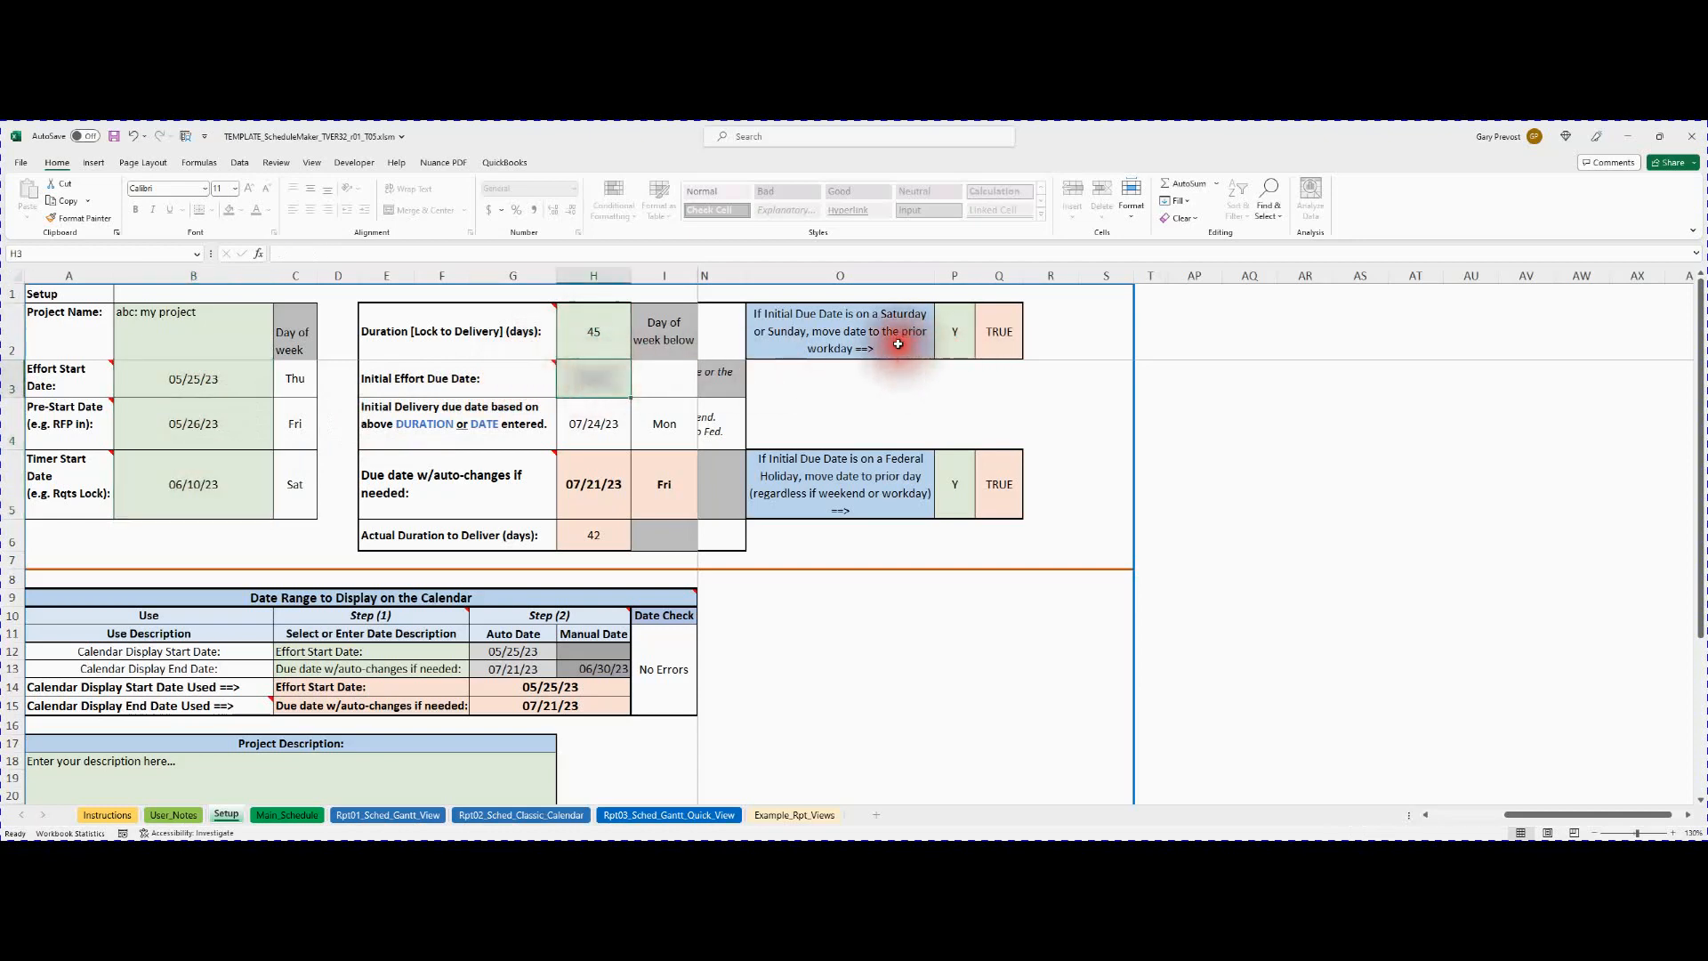
Switch the option that moves a weekend initial due date to the prior workday to N and back to Y.
left_click_drag(899, 335, 976, 502)
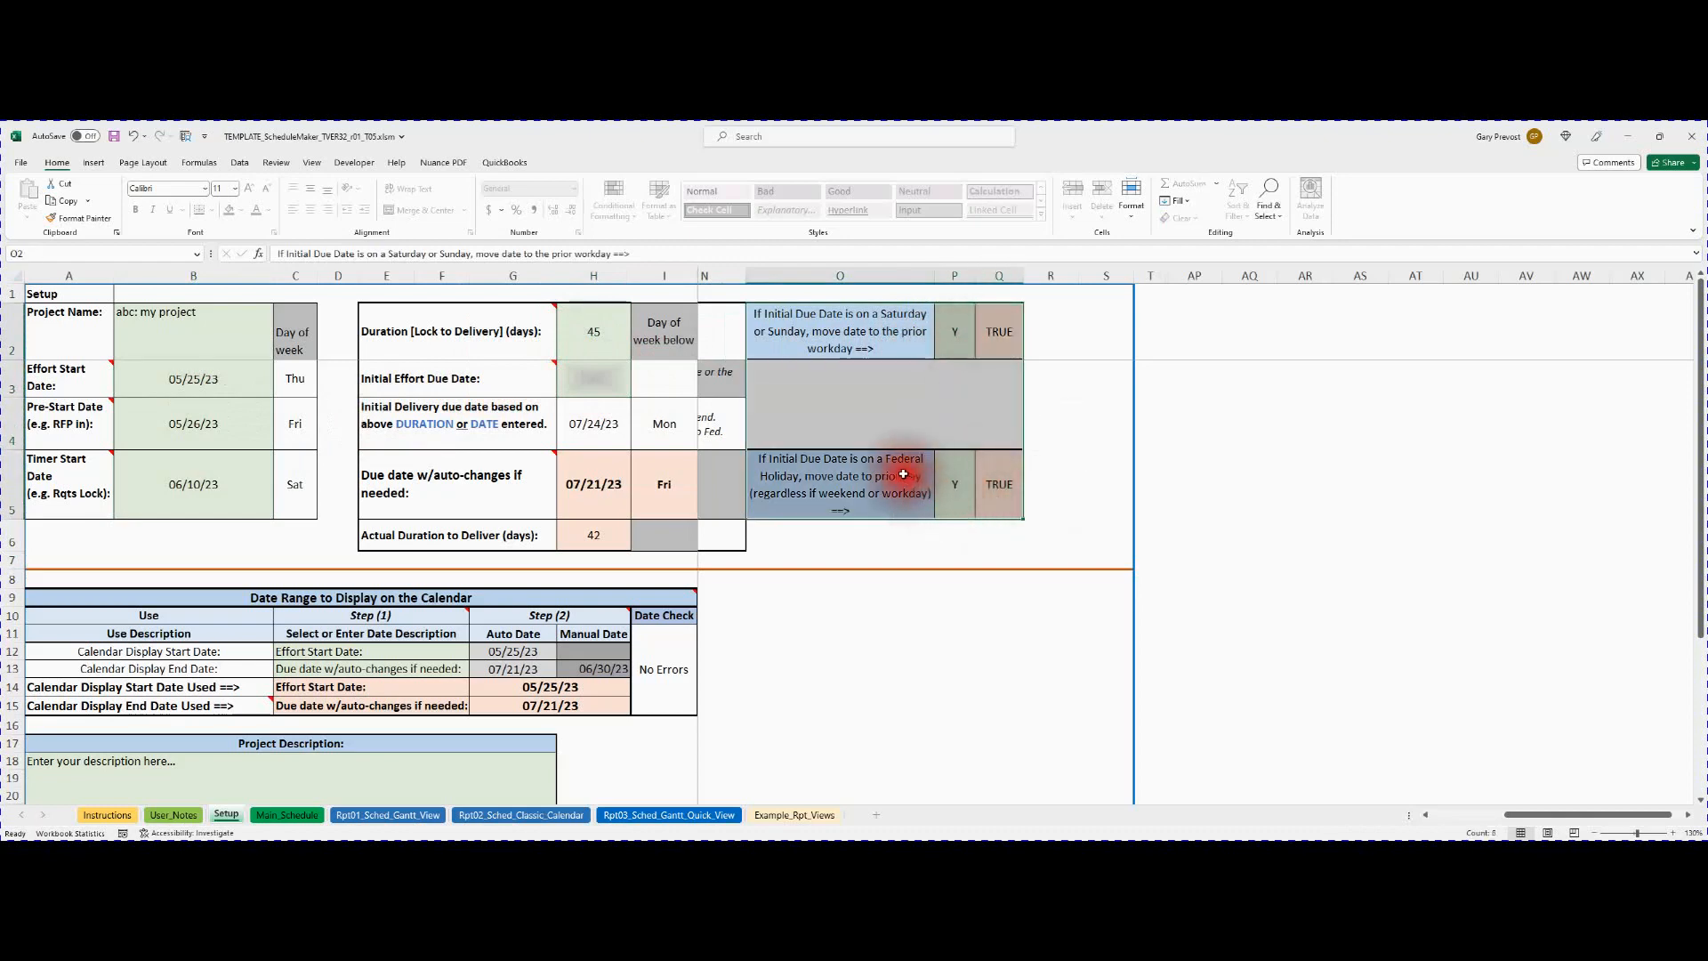
left_click(959, 341)
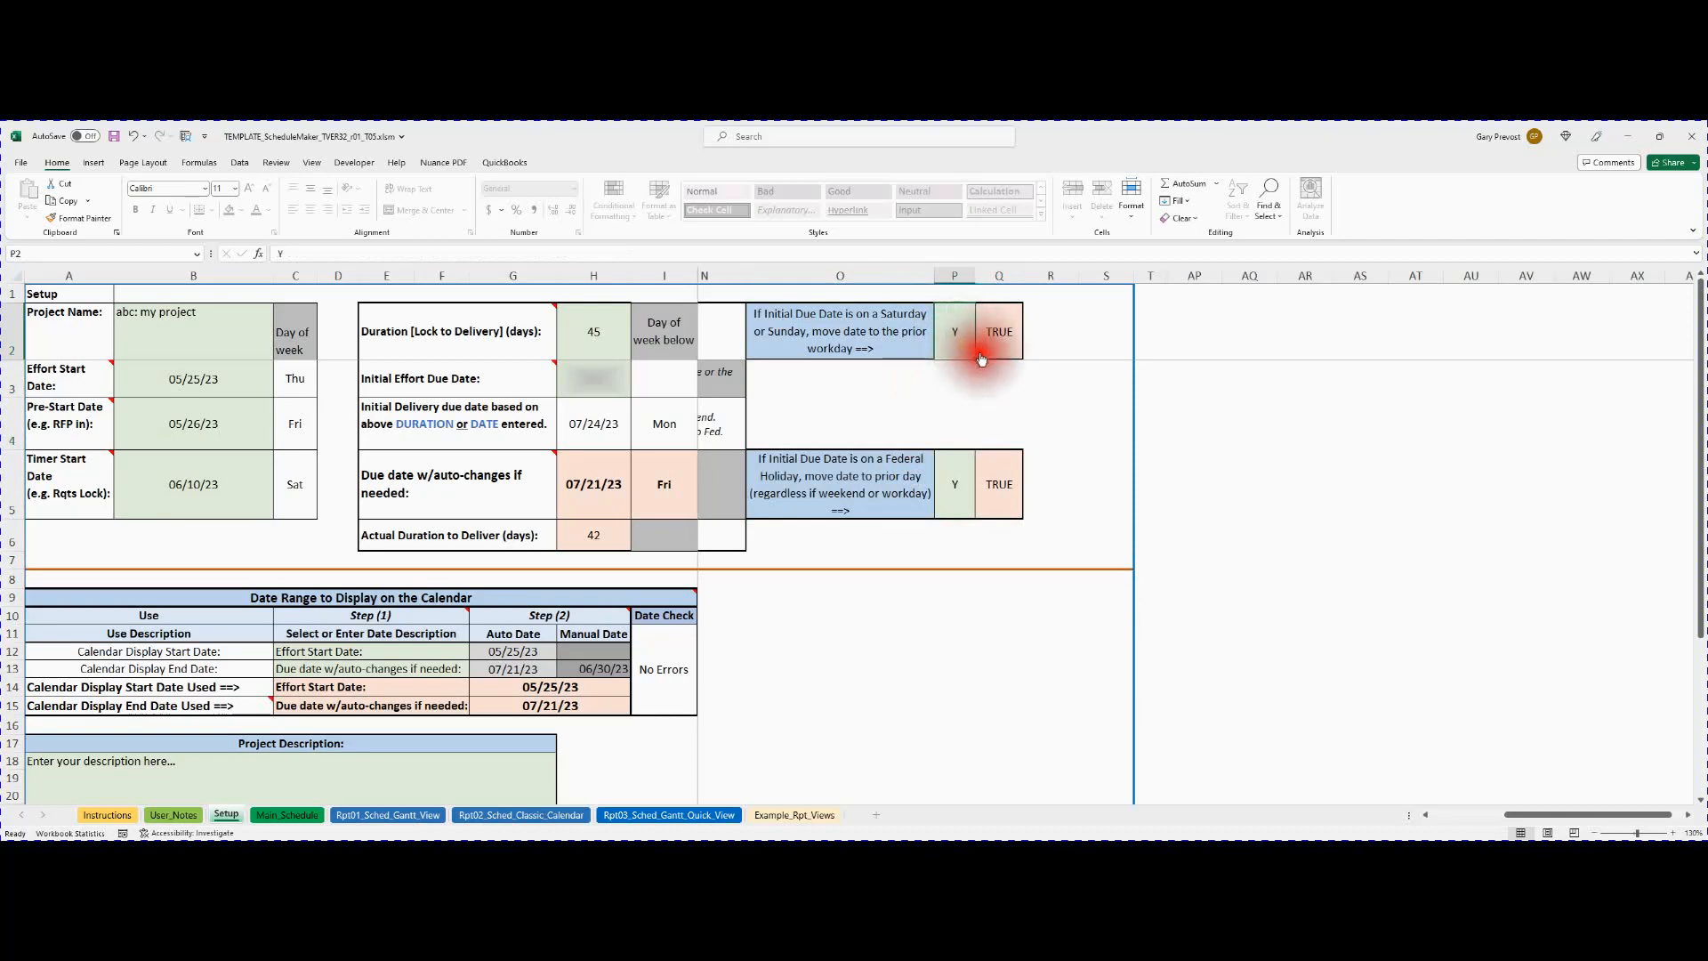
left_click(980, 352)
left_click(961, 378)
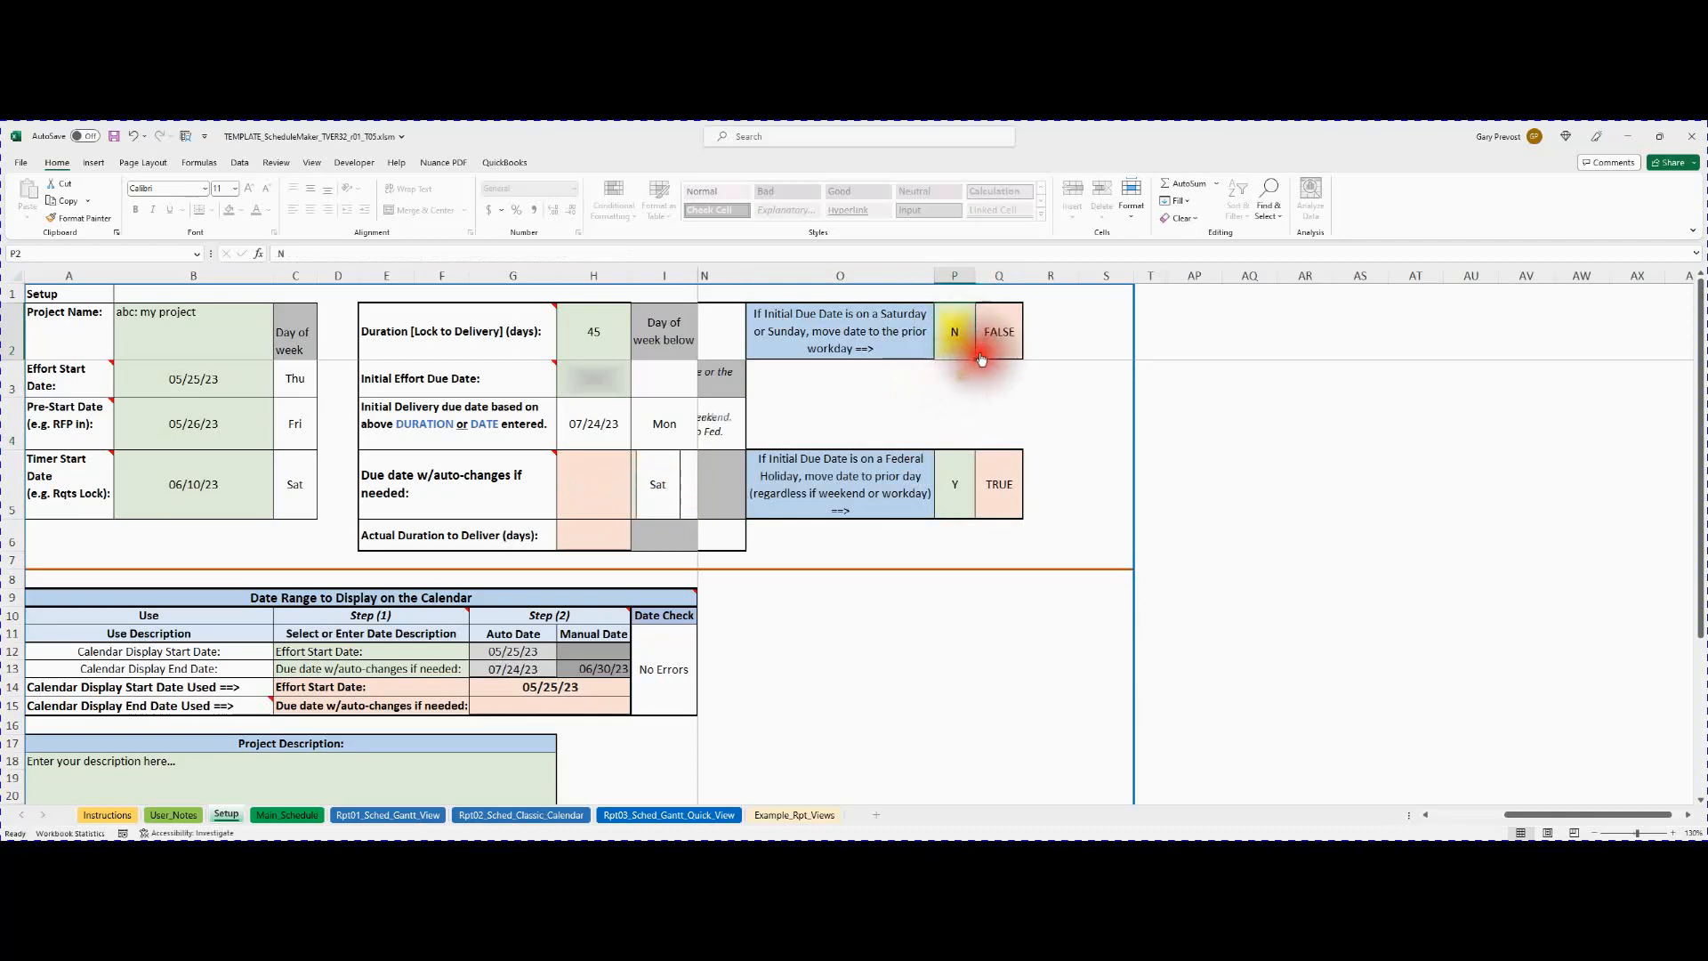
left_click(943, 365)
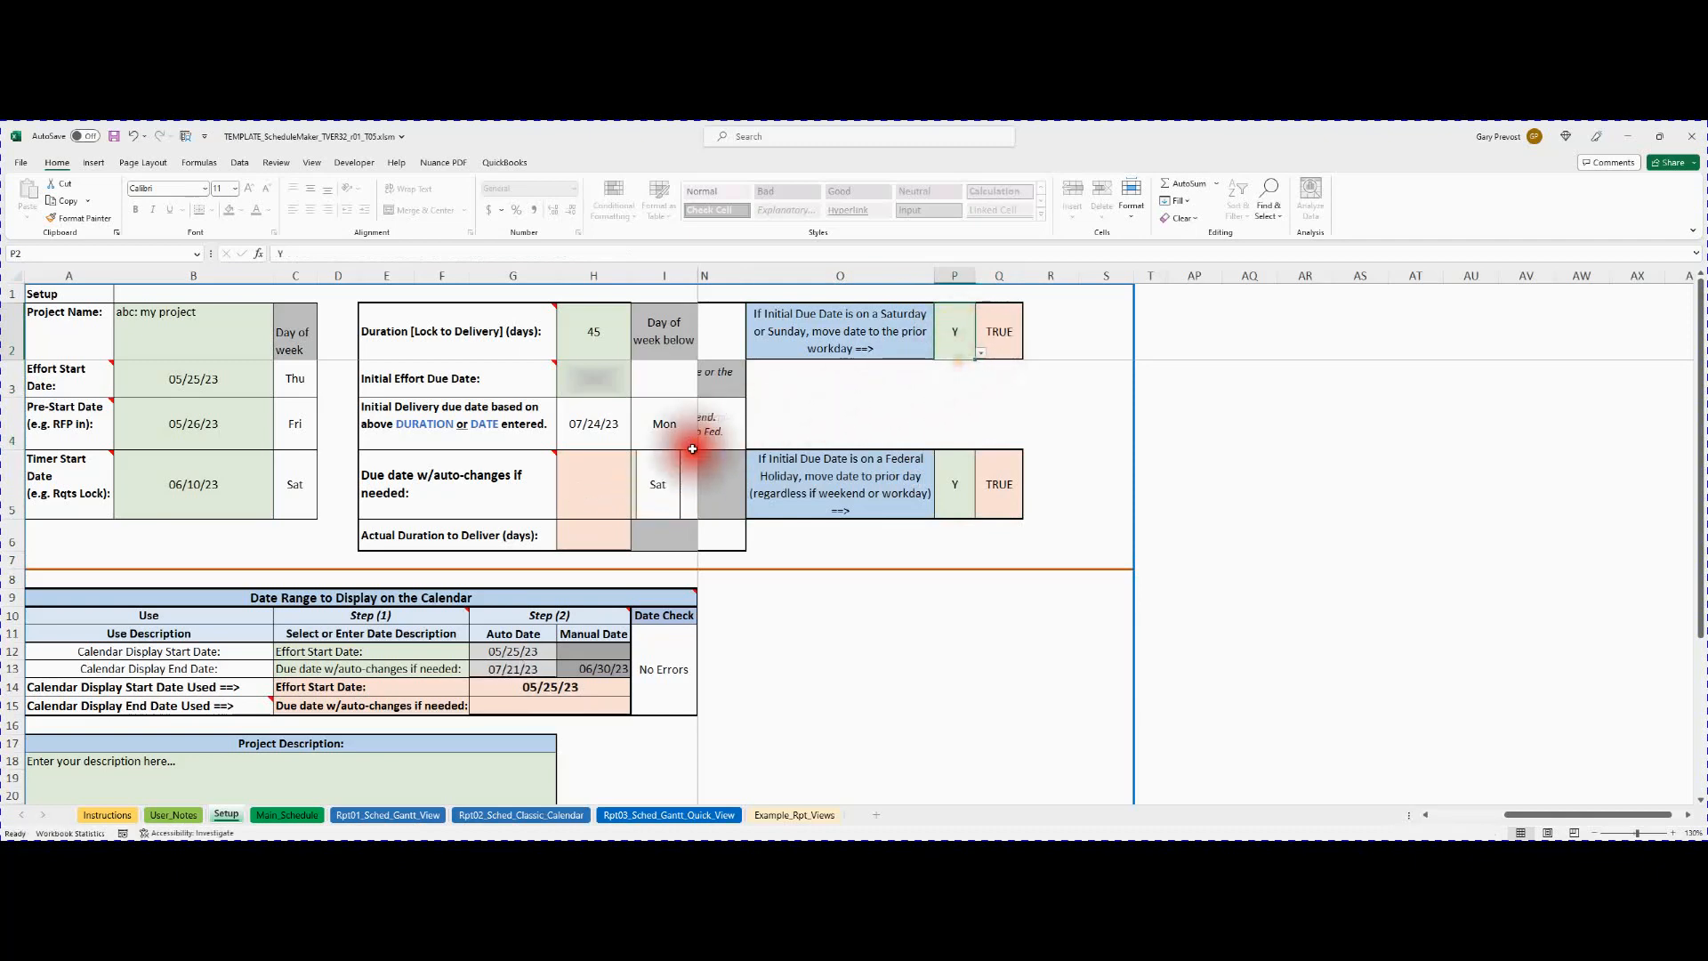
Review the calendar display start and end dates in Setup and the project header block in Main_Schedule.
left_click(398, 653)
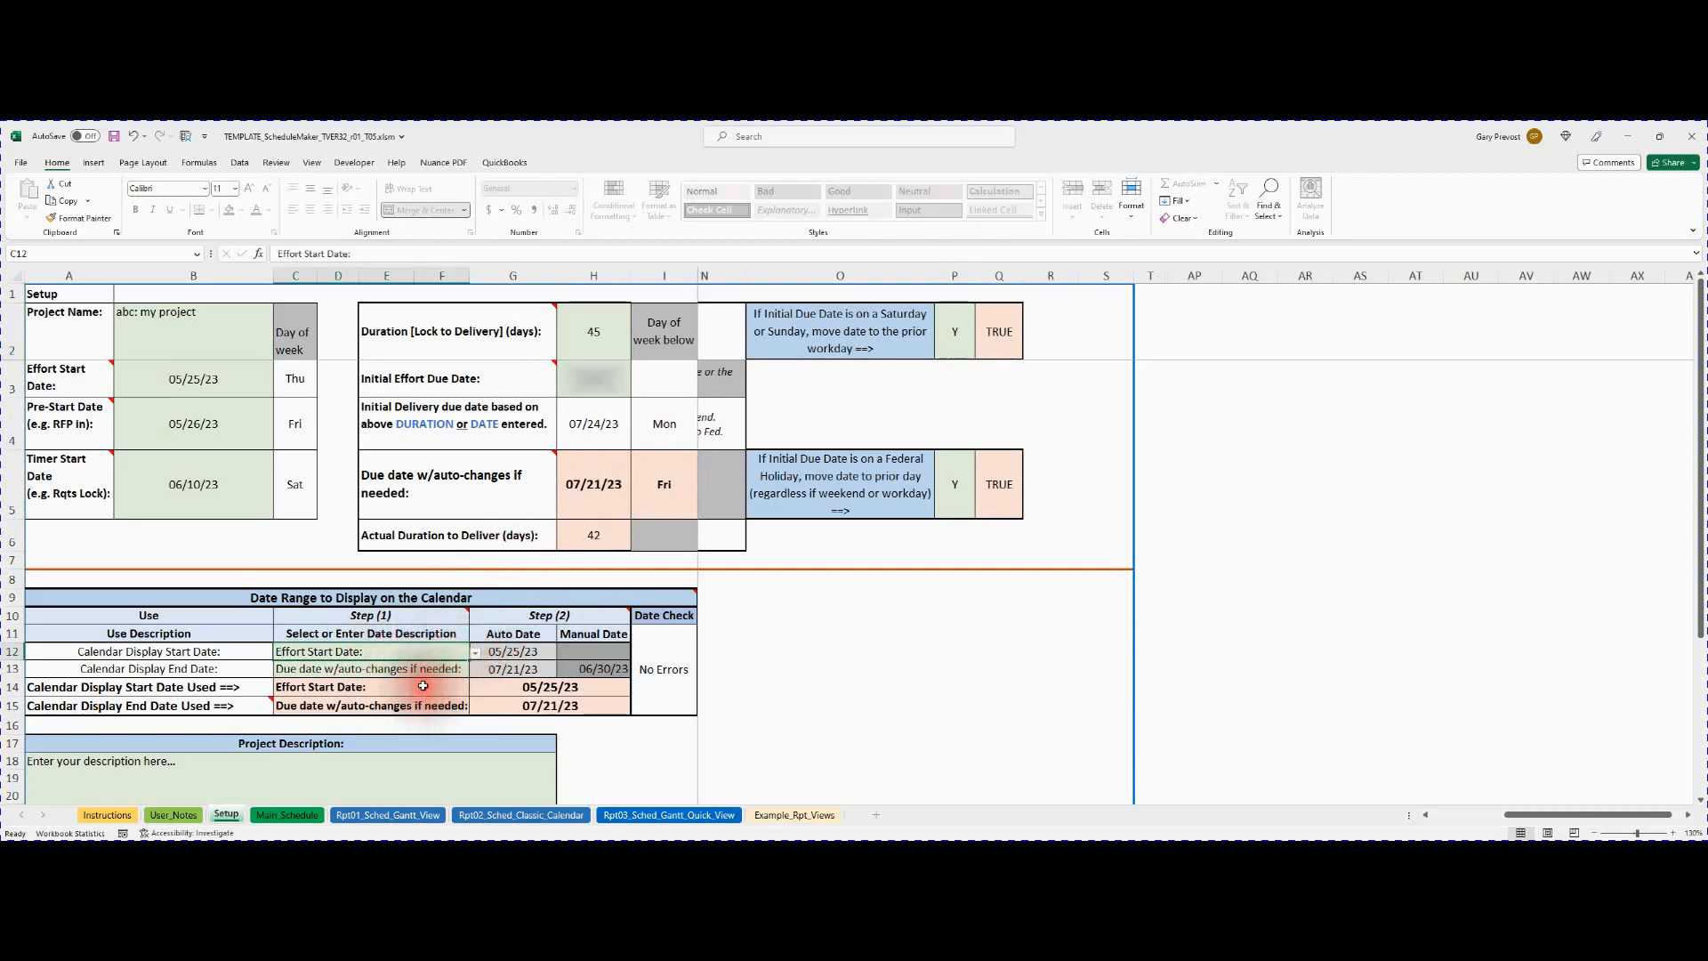
left_click_drag(446, 694, 550, 705)
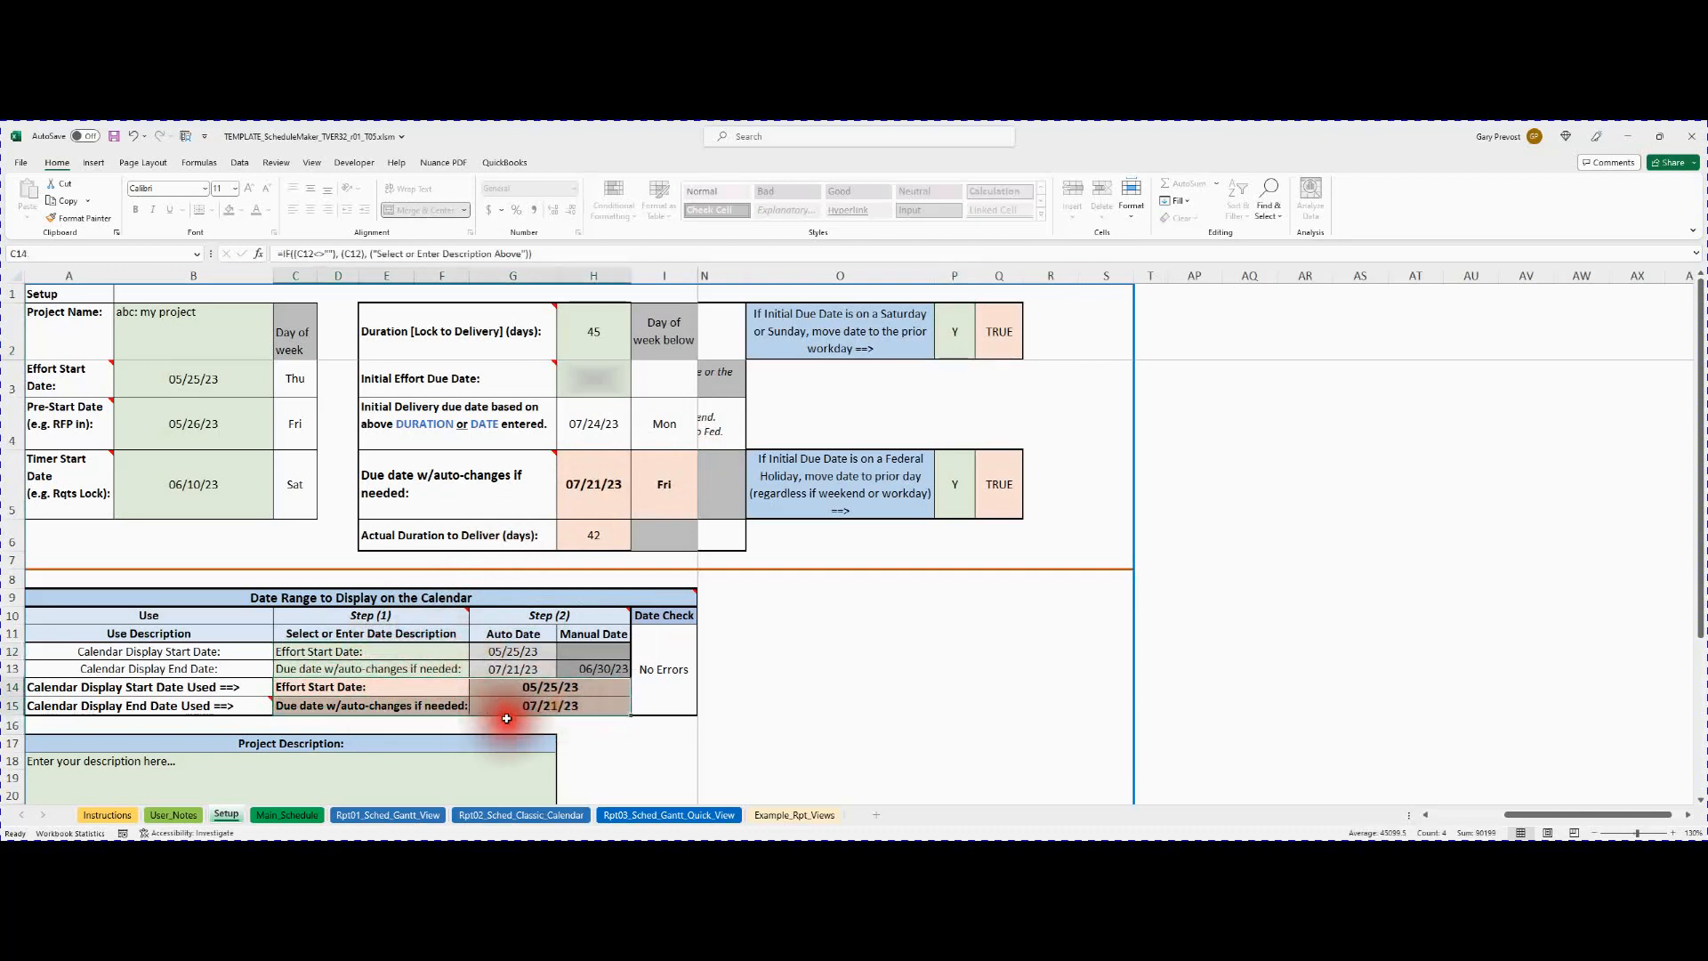
left_click(287, 816)
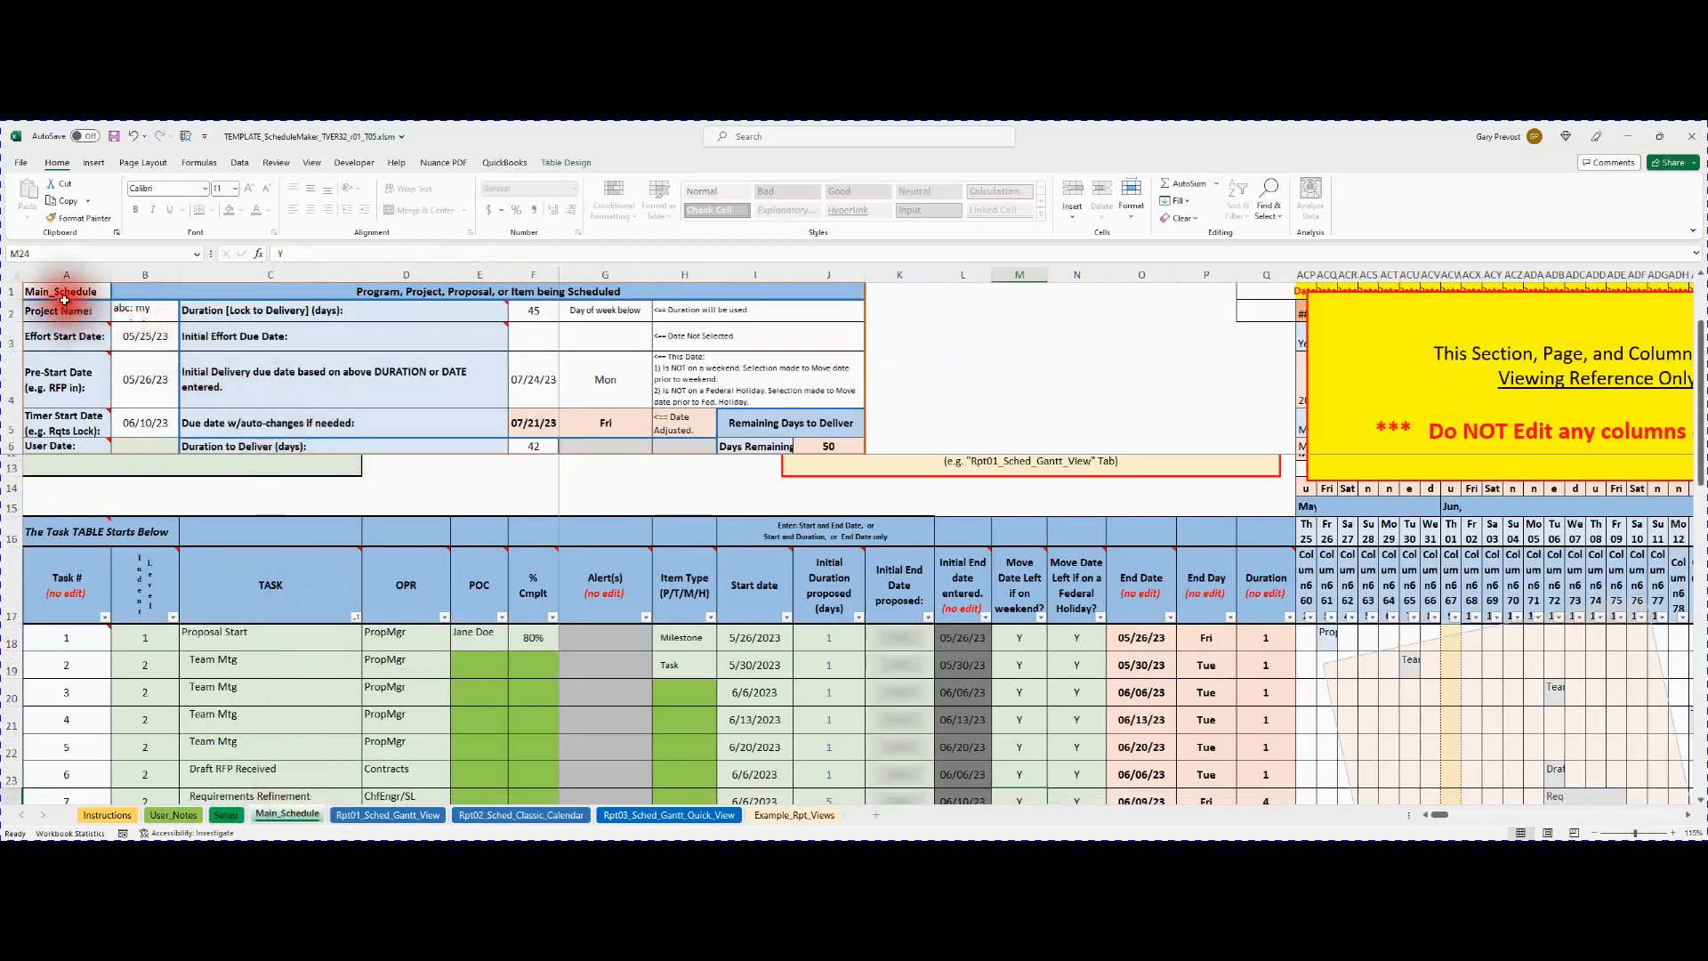
left_click_drag(69, 293, 691, 439)
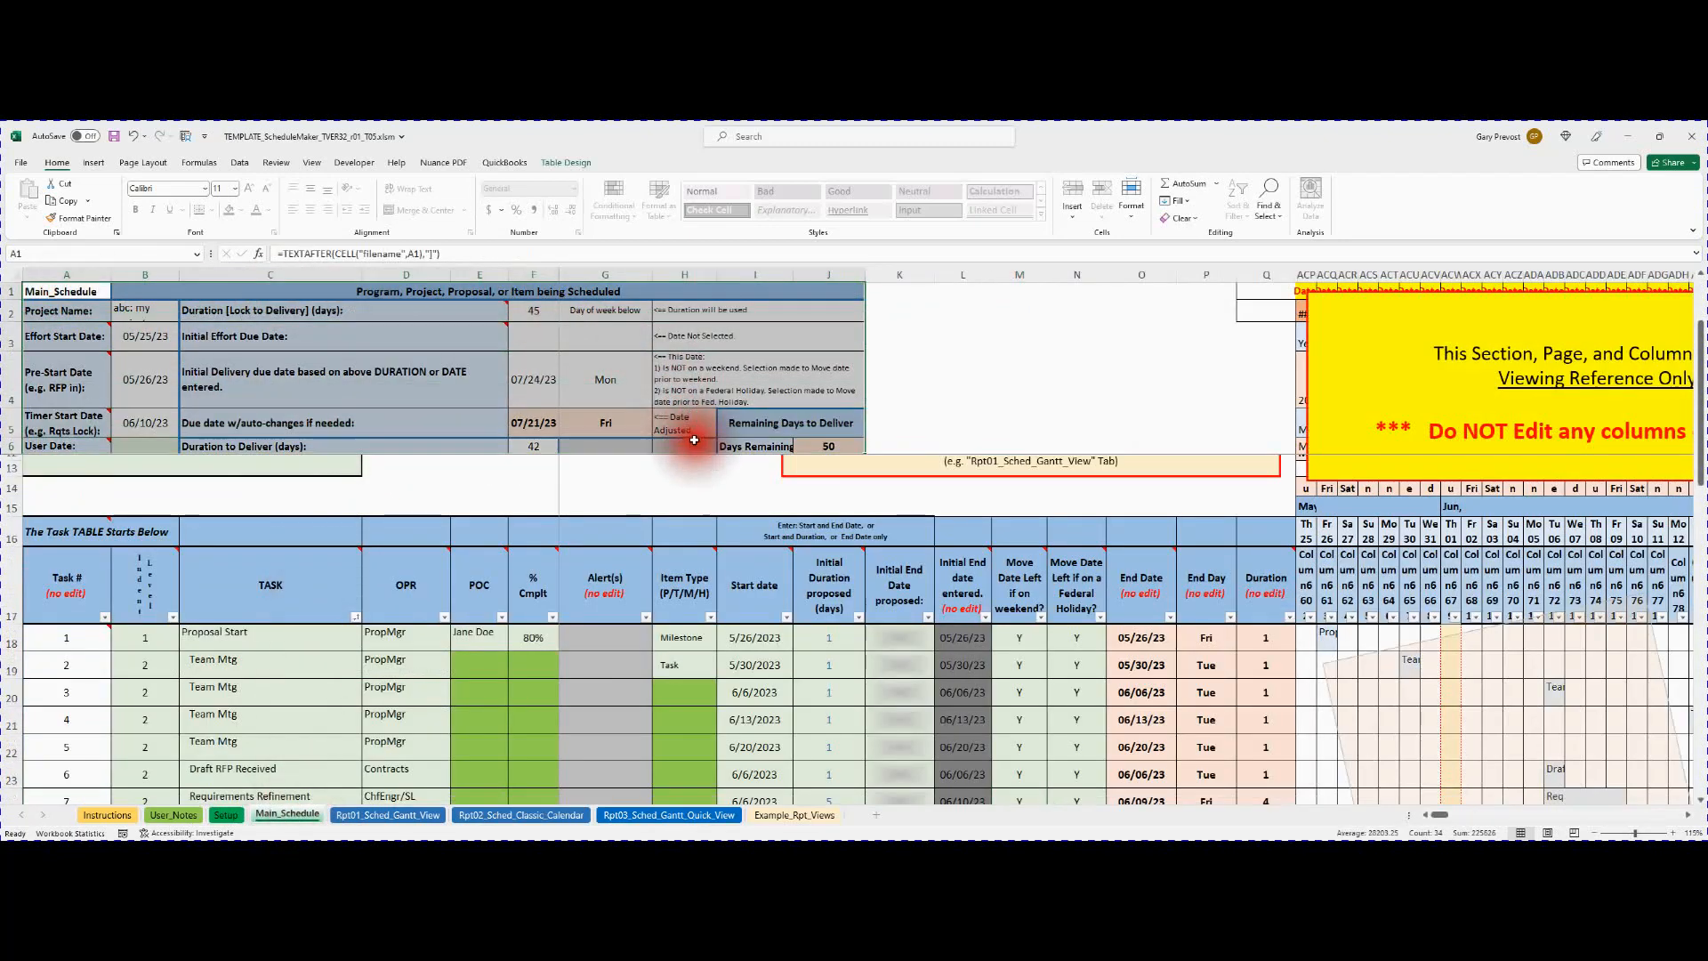
Rename task 2 in the Main_Schedule task table as "Team MTg 1" and look at its list of predefined task names.
scroll(569, 574, "down", 2)
left_click(264, 556)
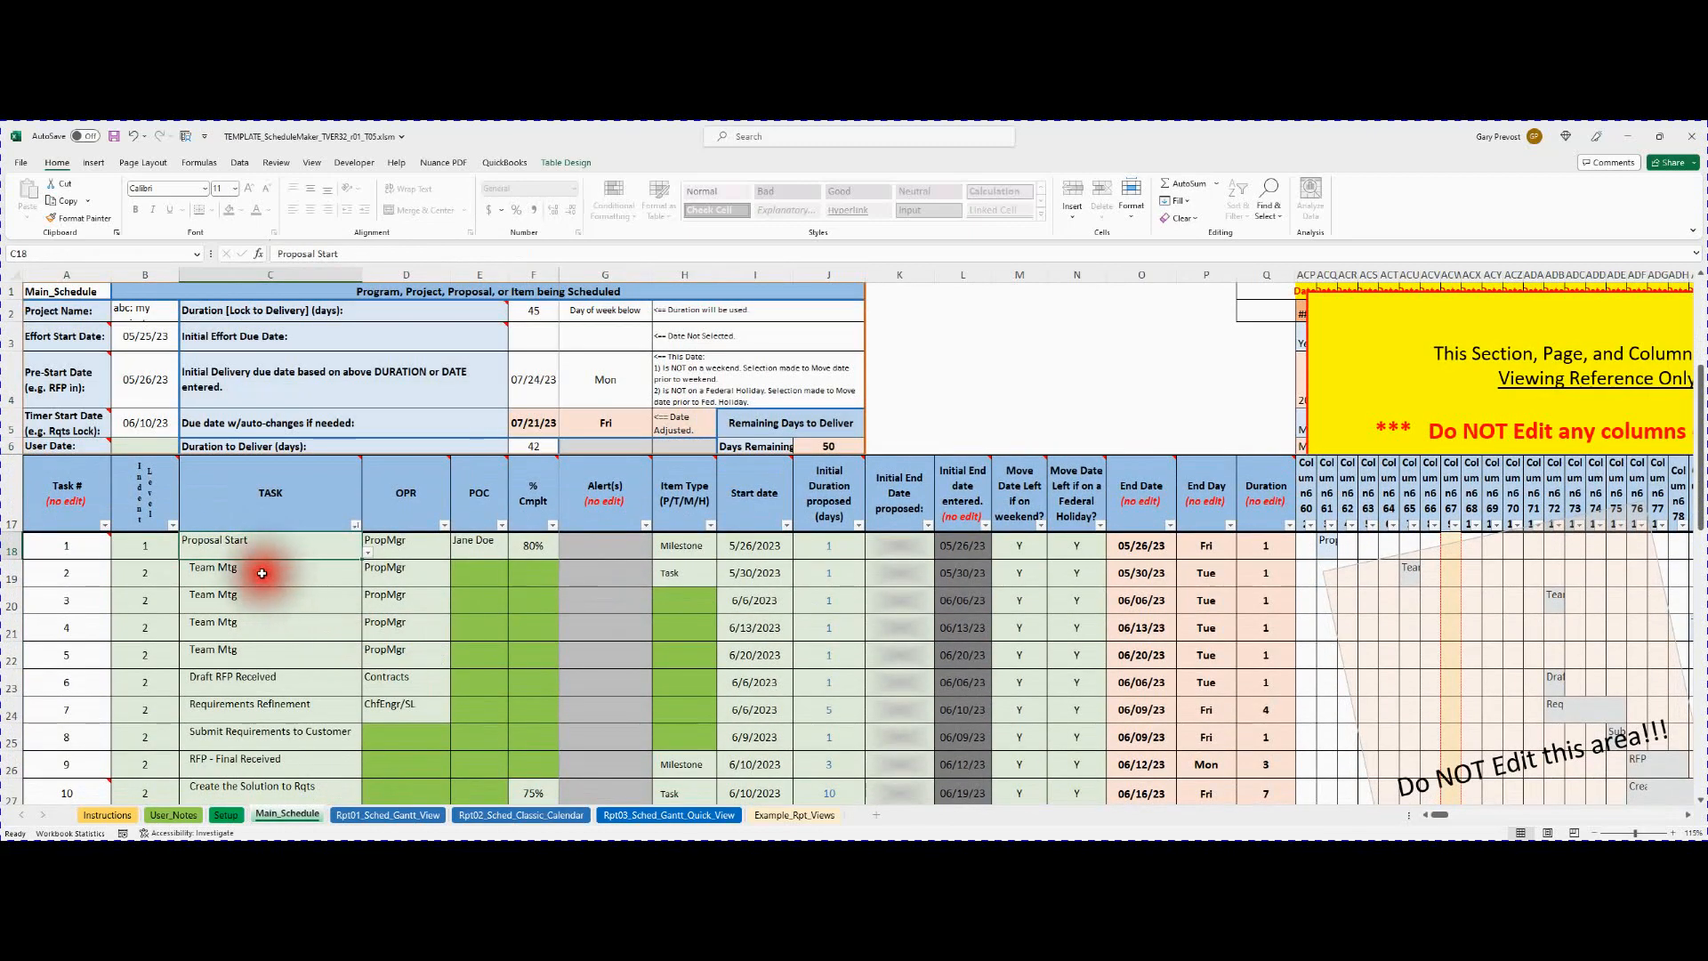
left_click(267, 576)
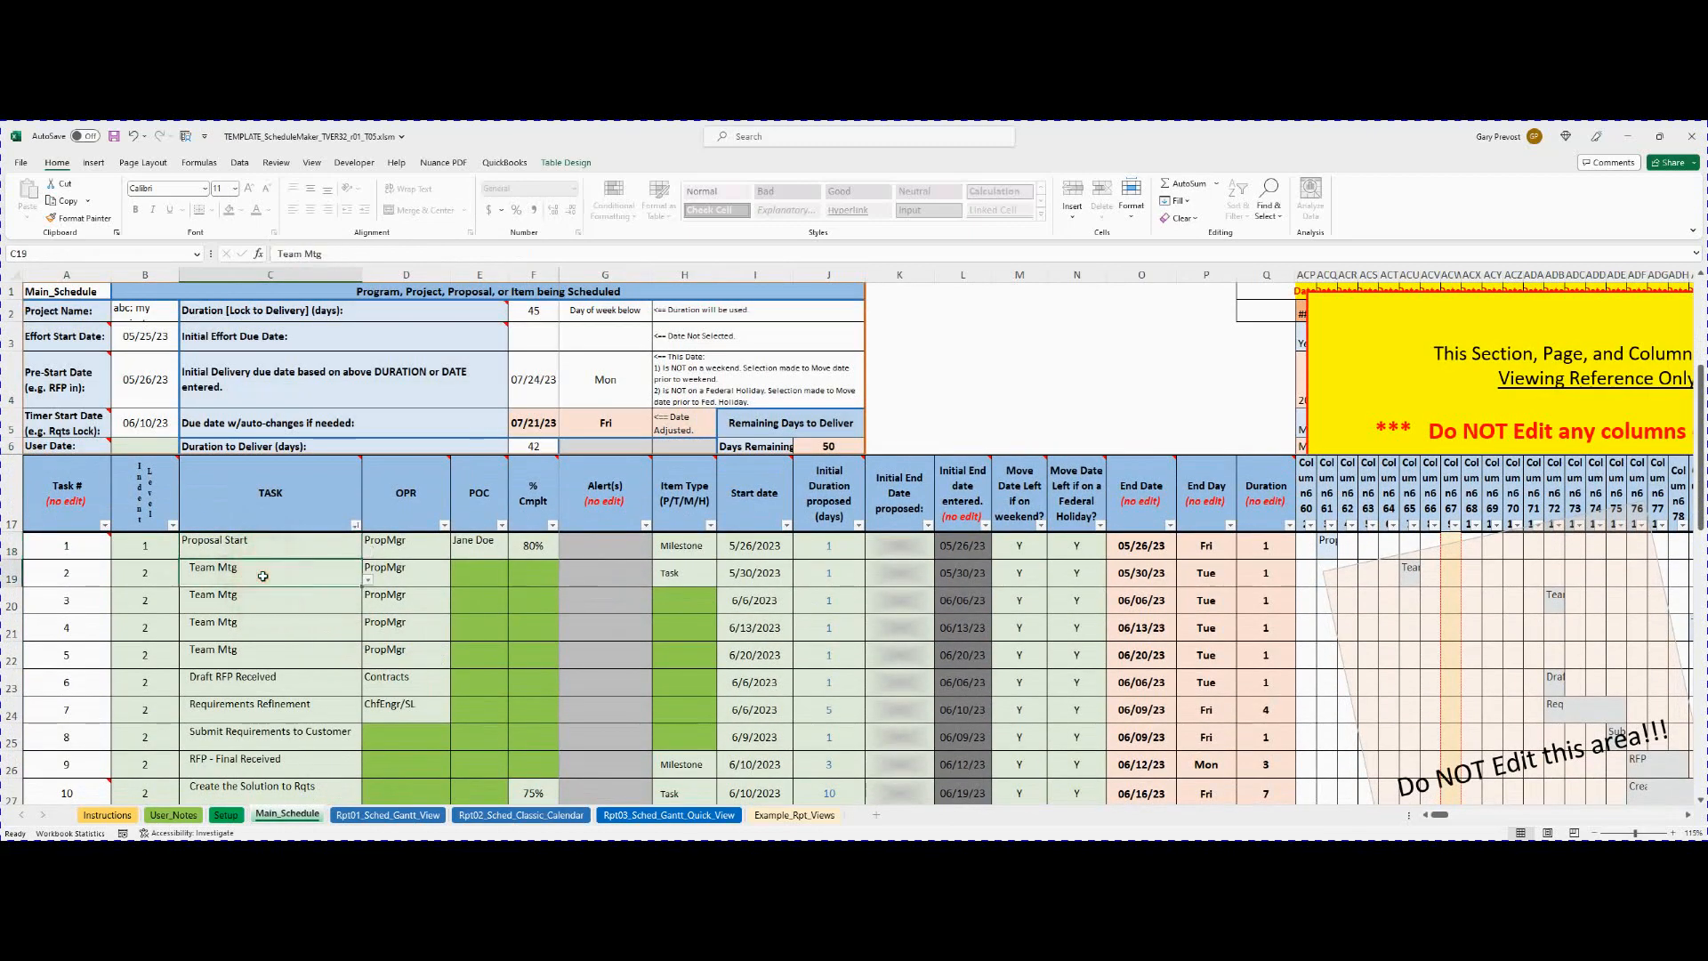
type("T")
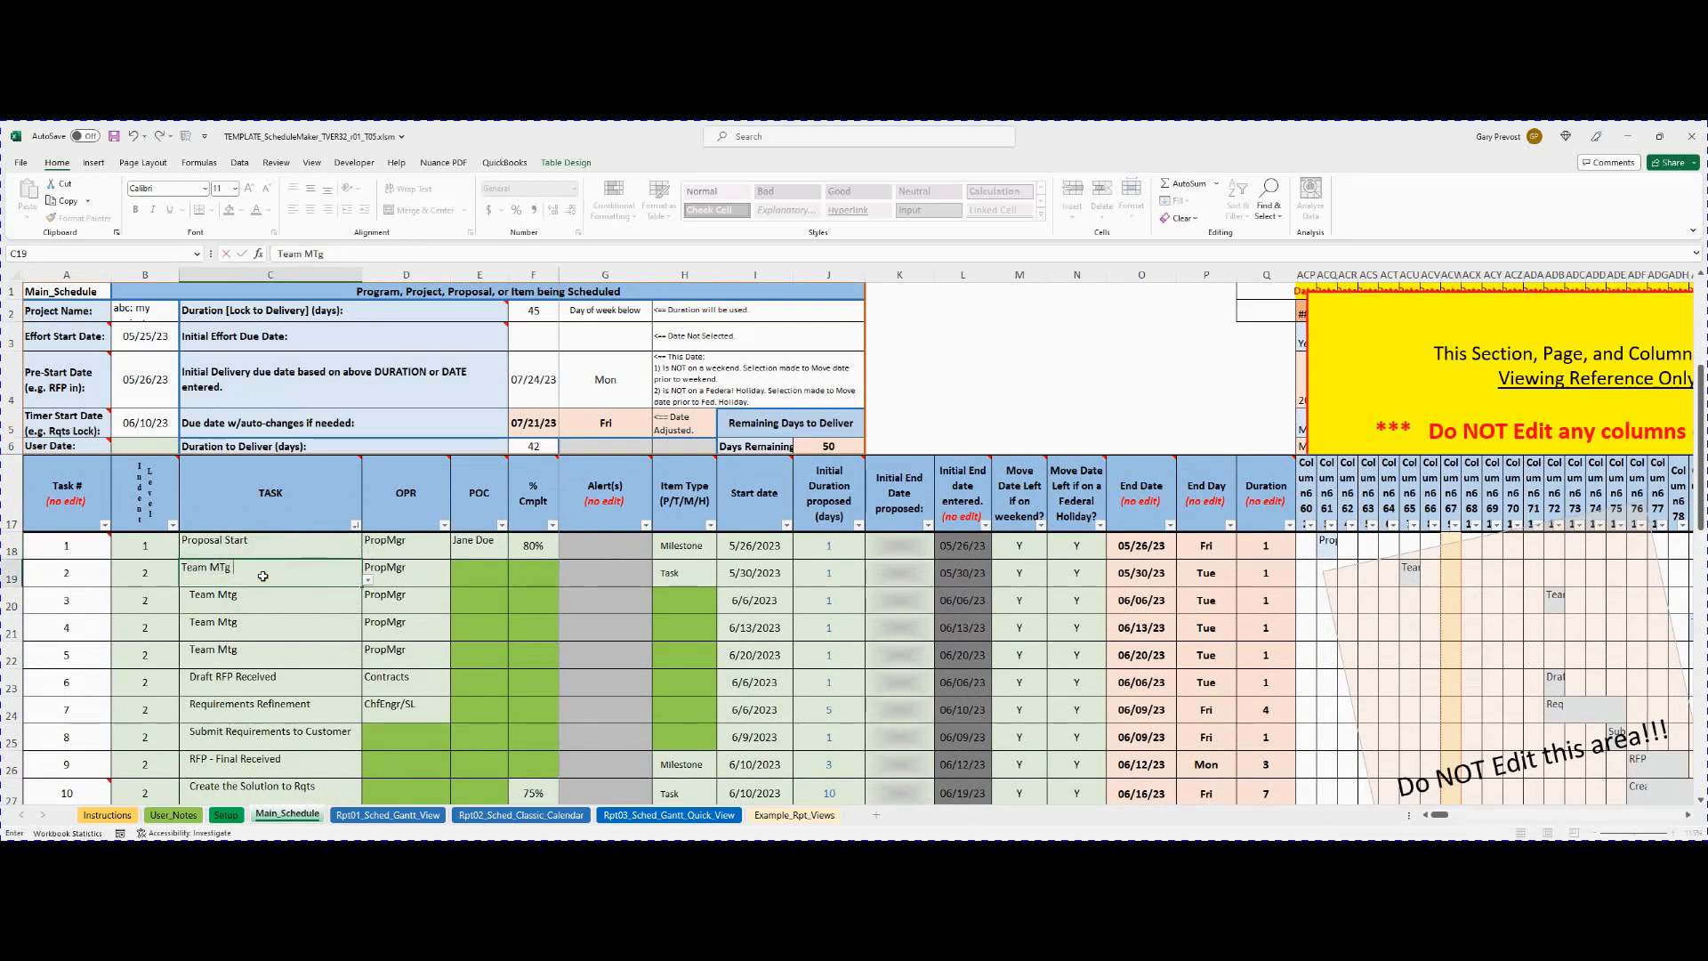
type("eam MTg 1")
key("Return")
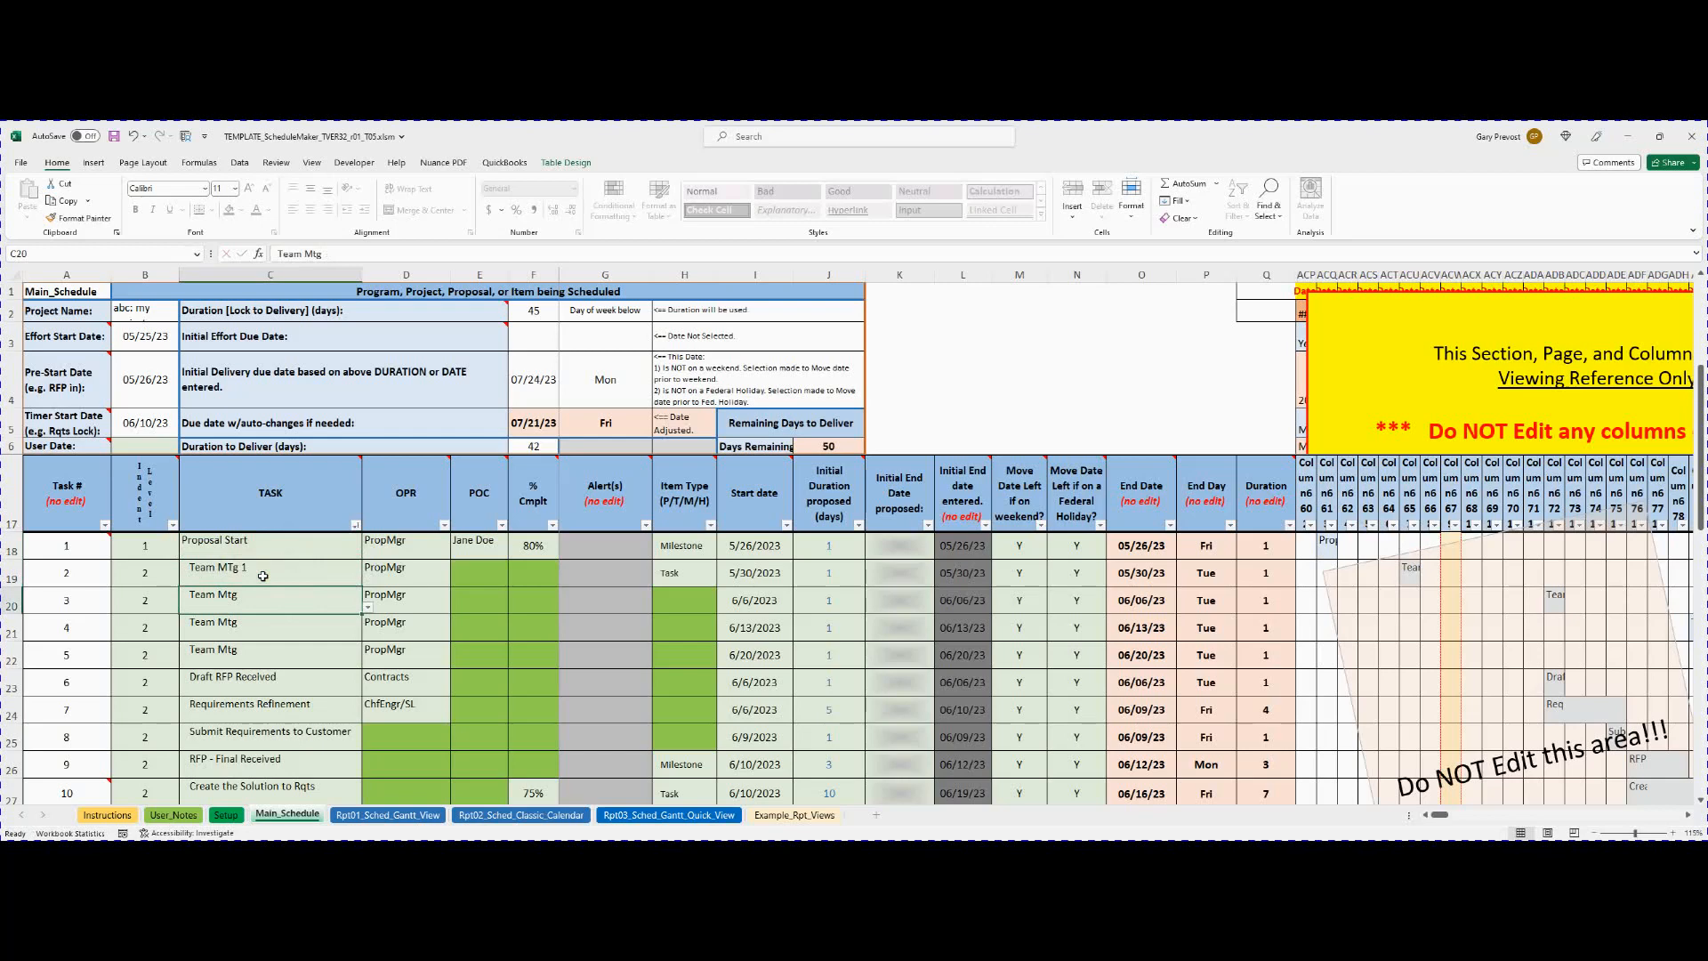
left_click(262, 576)
left_click(367, 579)
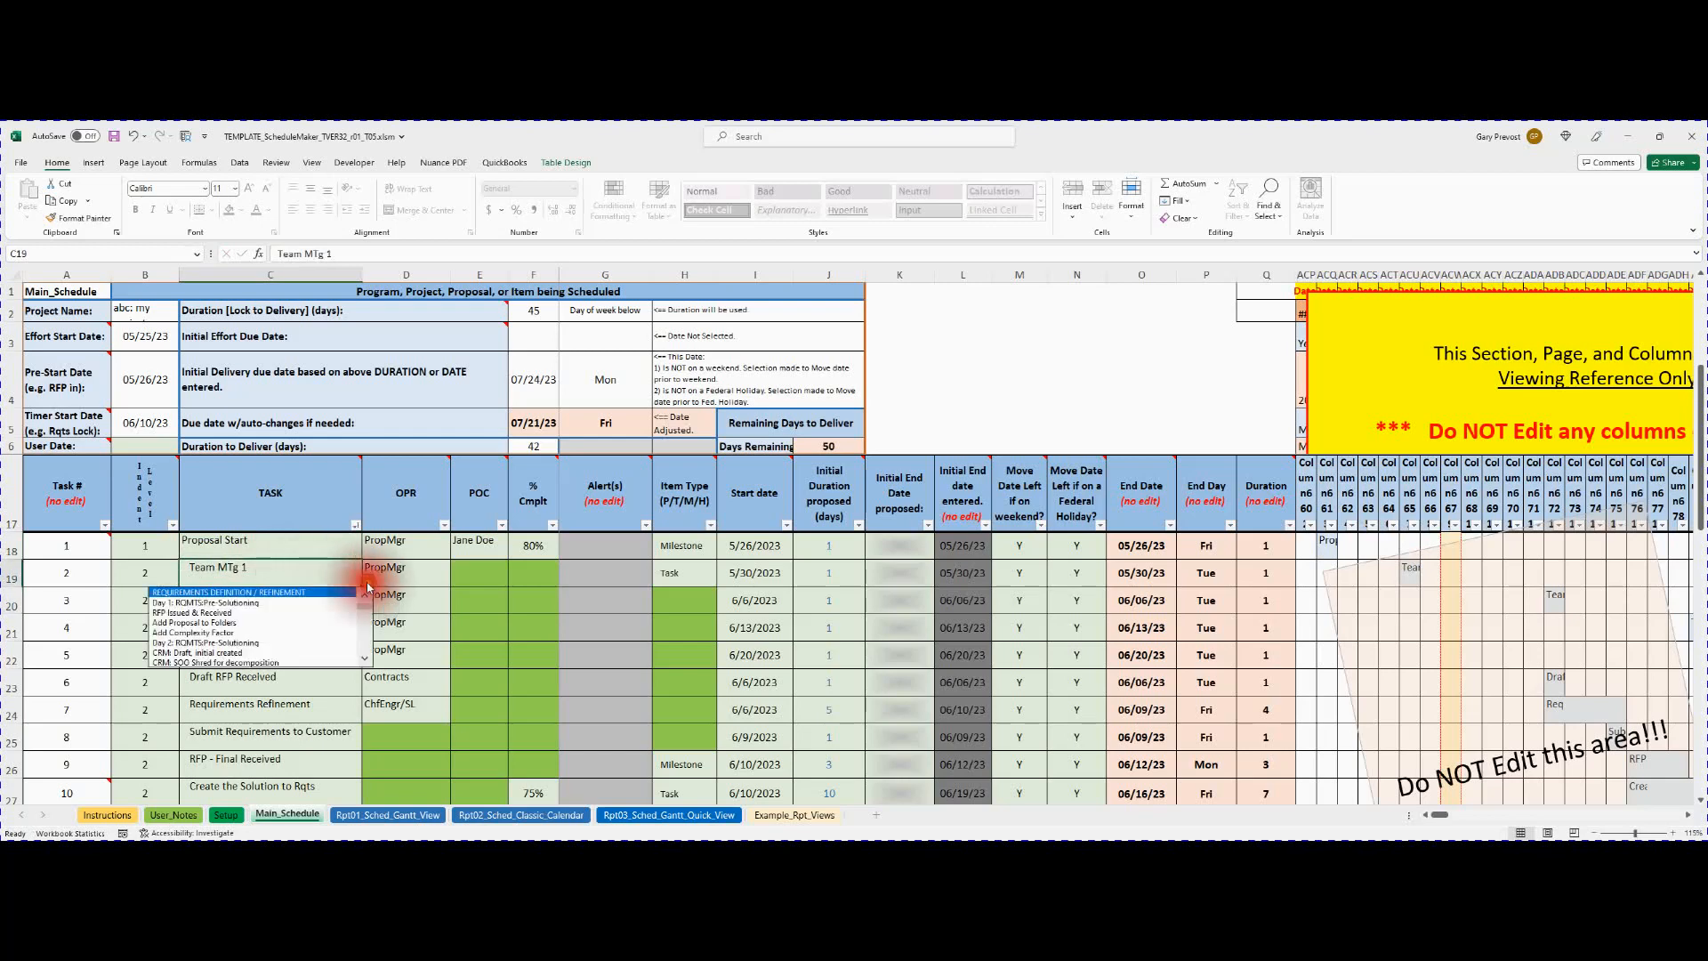
left_click(312, 571)
Set the OPR of task 2 to "Owner" and enter the contact's first name as its POC.
left_click(385, 572)
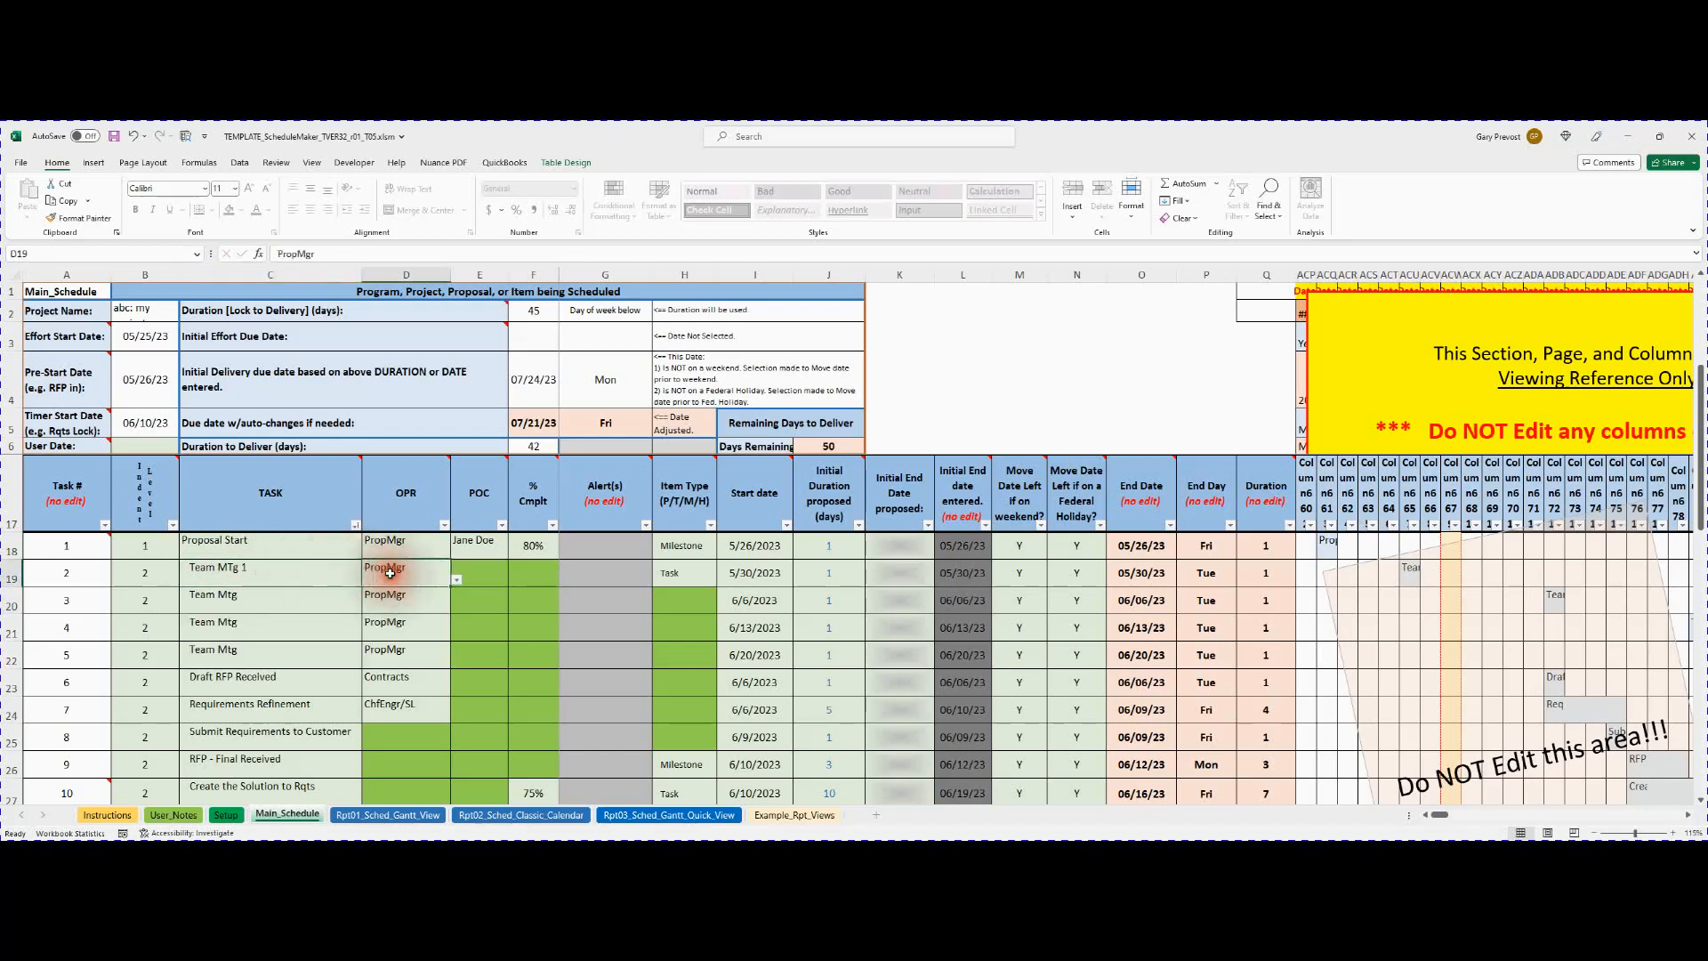
type("O")
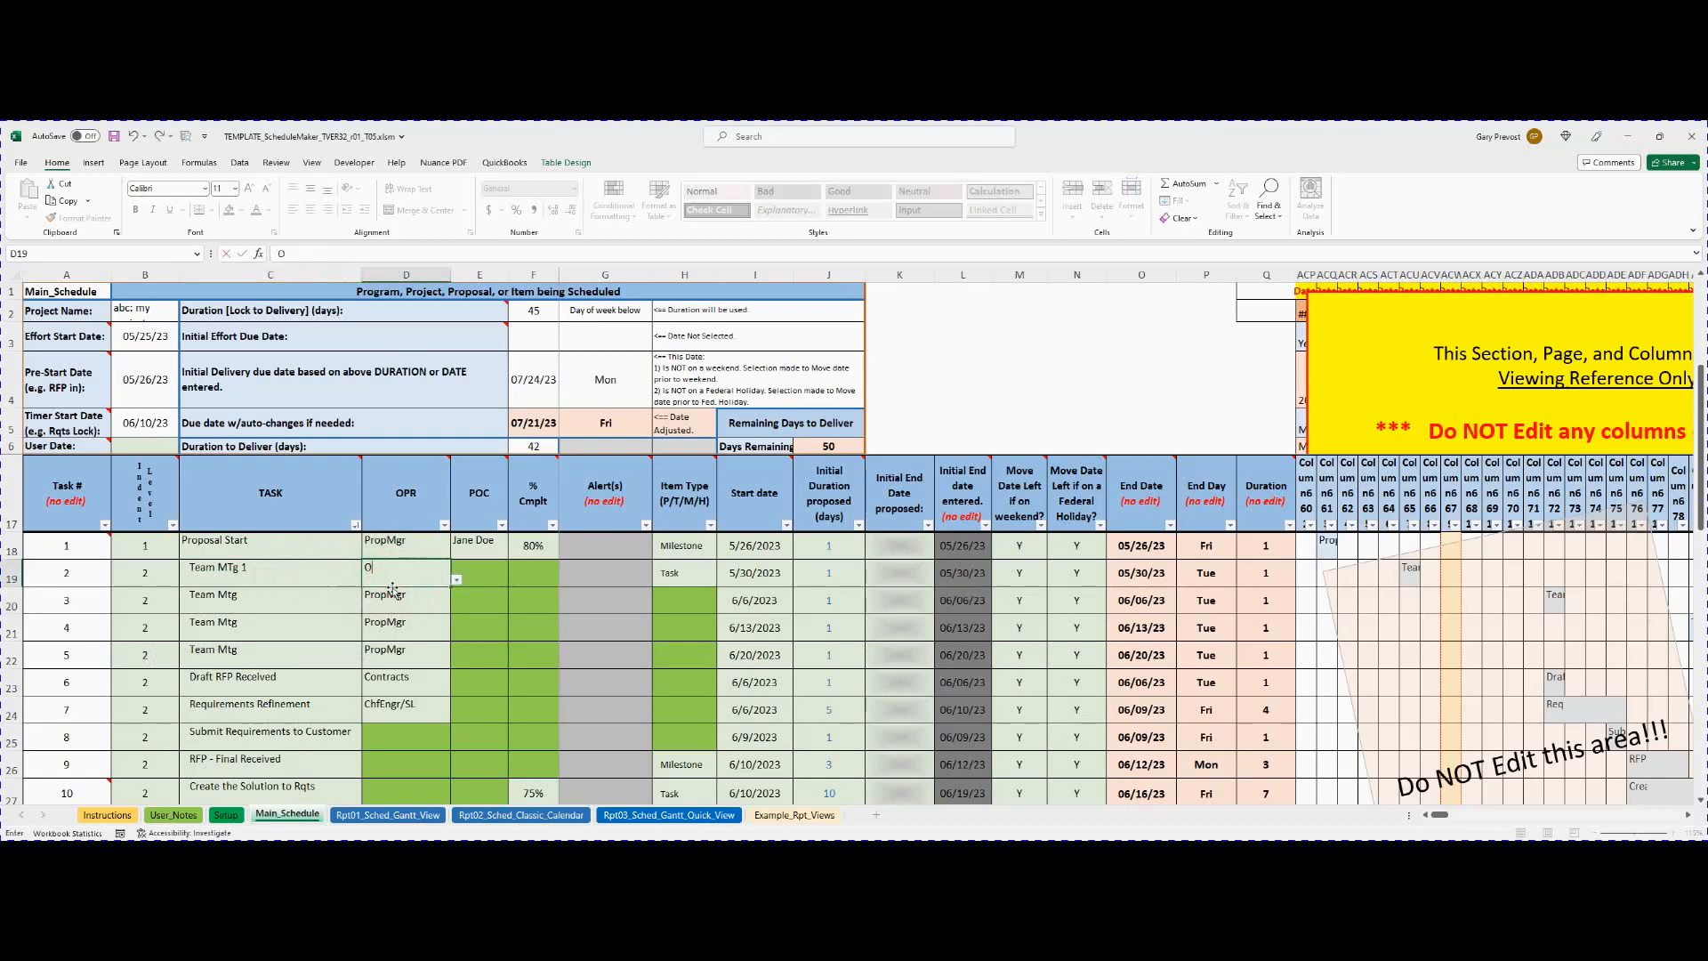
type("wner")
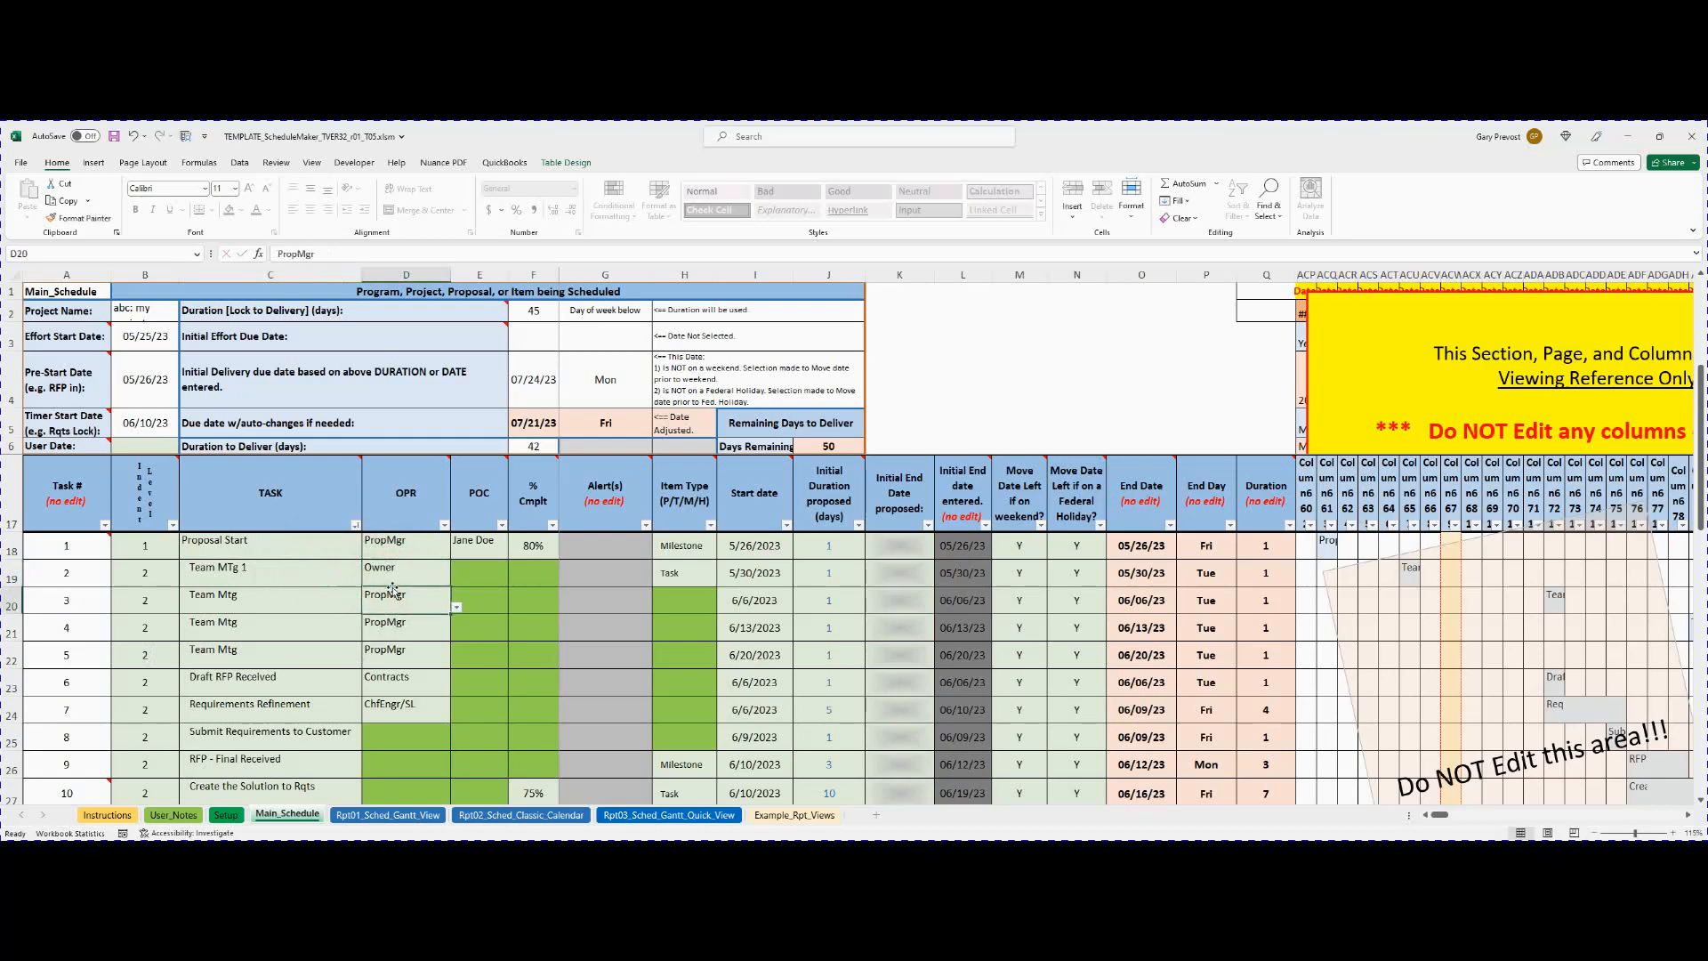
left_click(485, 587)
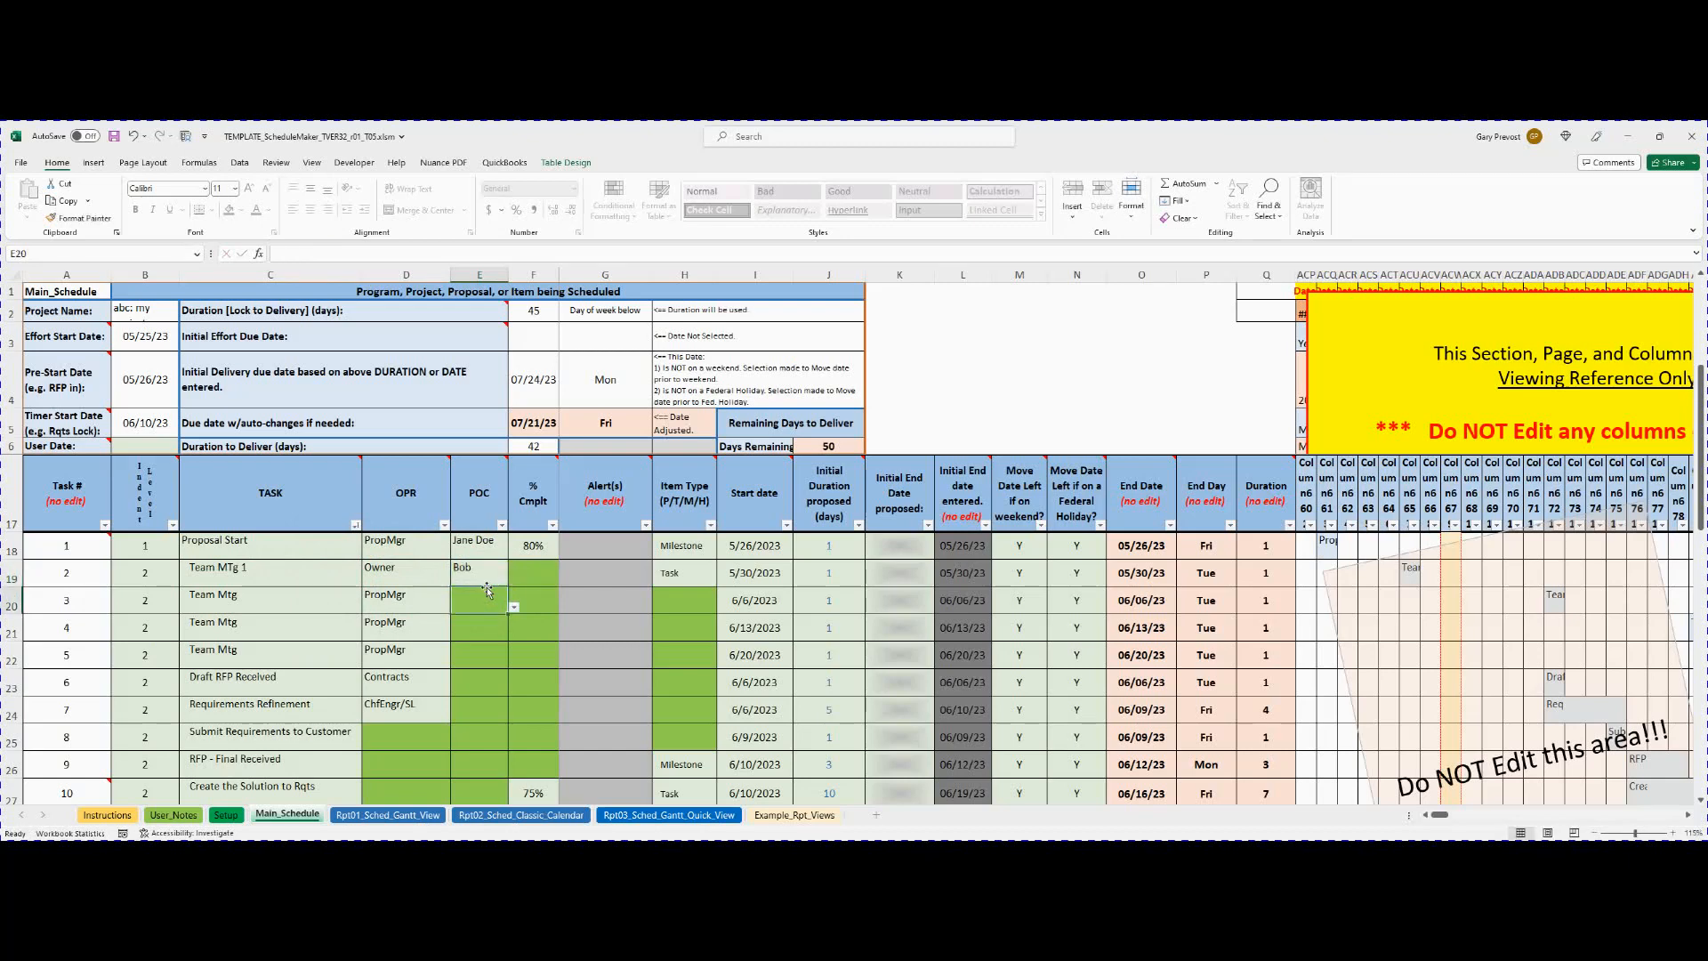
left_click(488, 590)
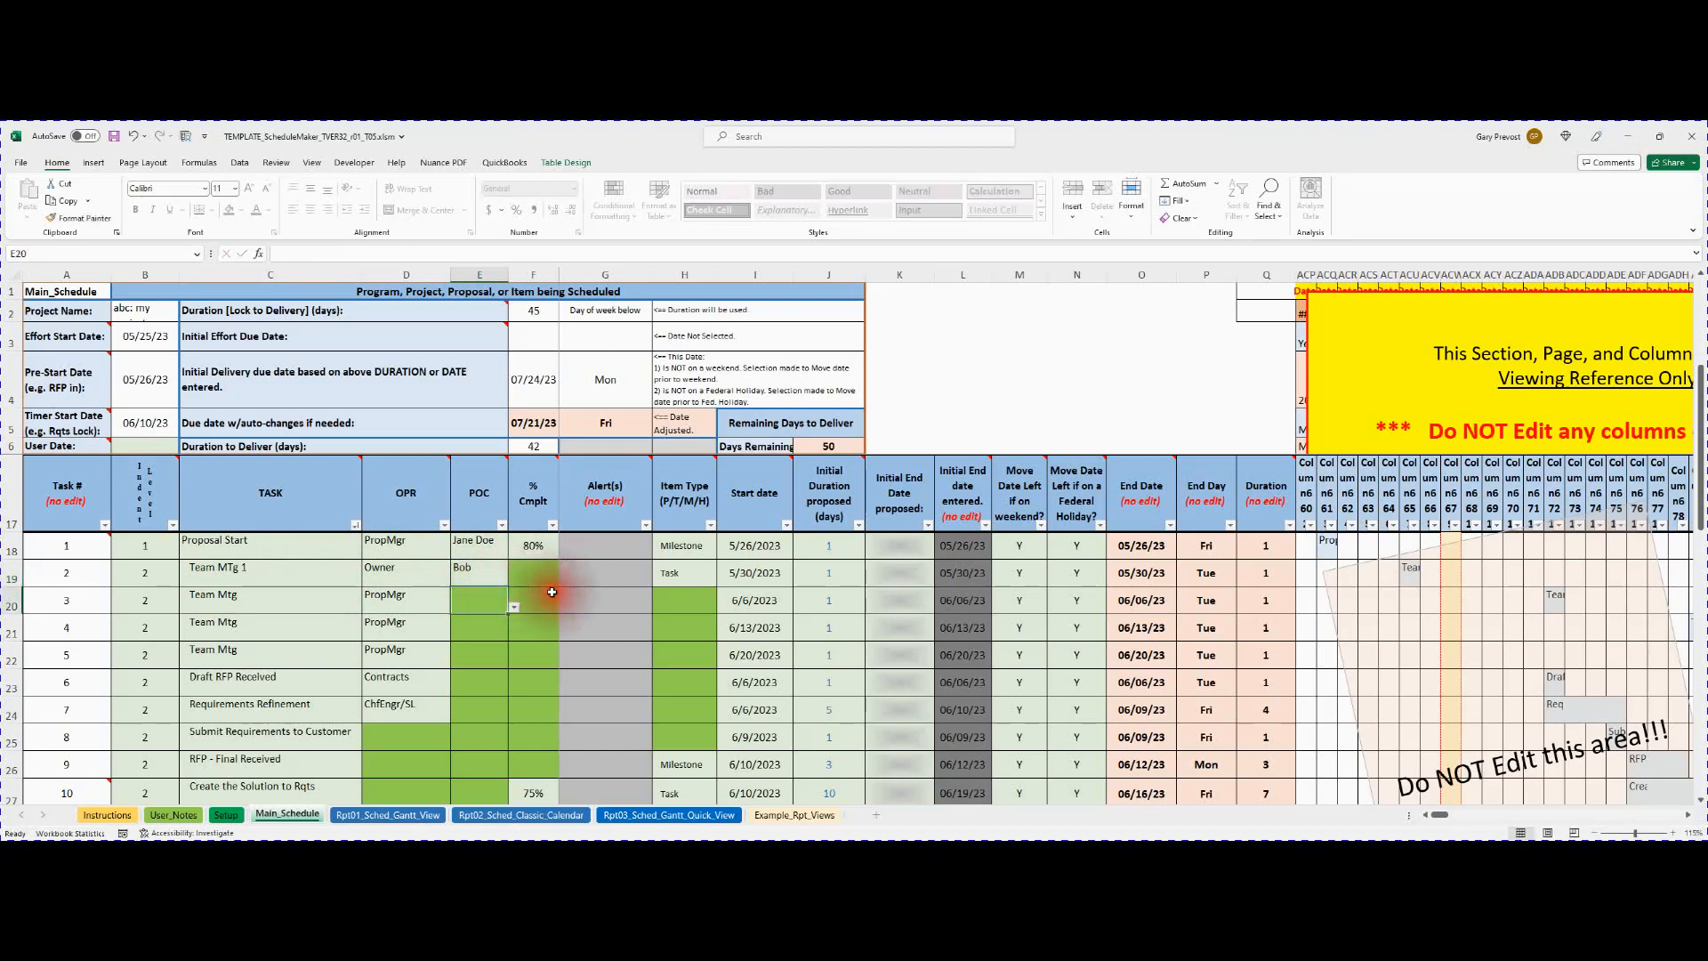
left_click(426, 602)
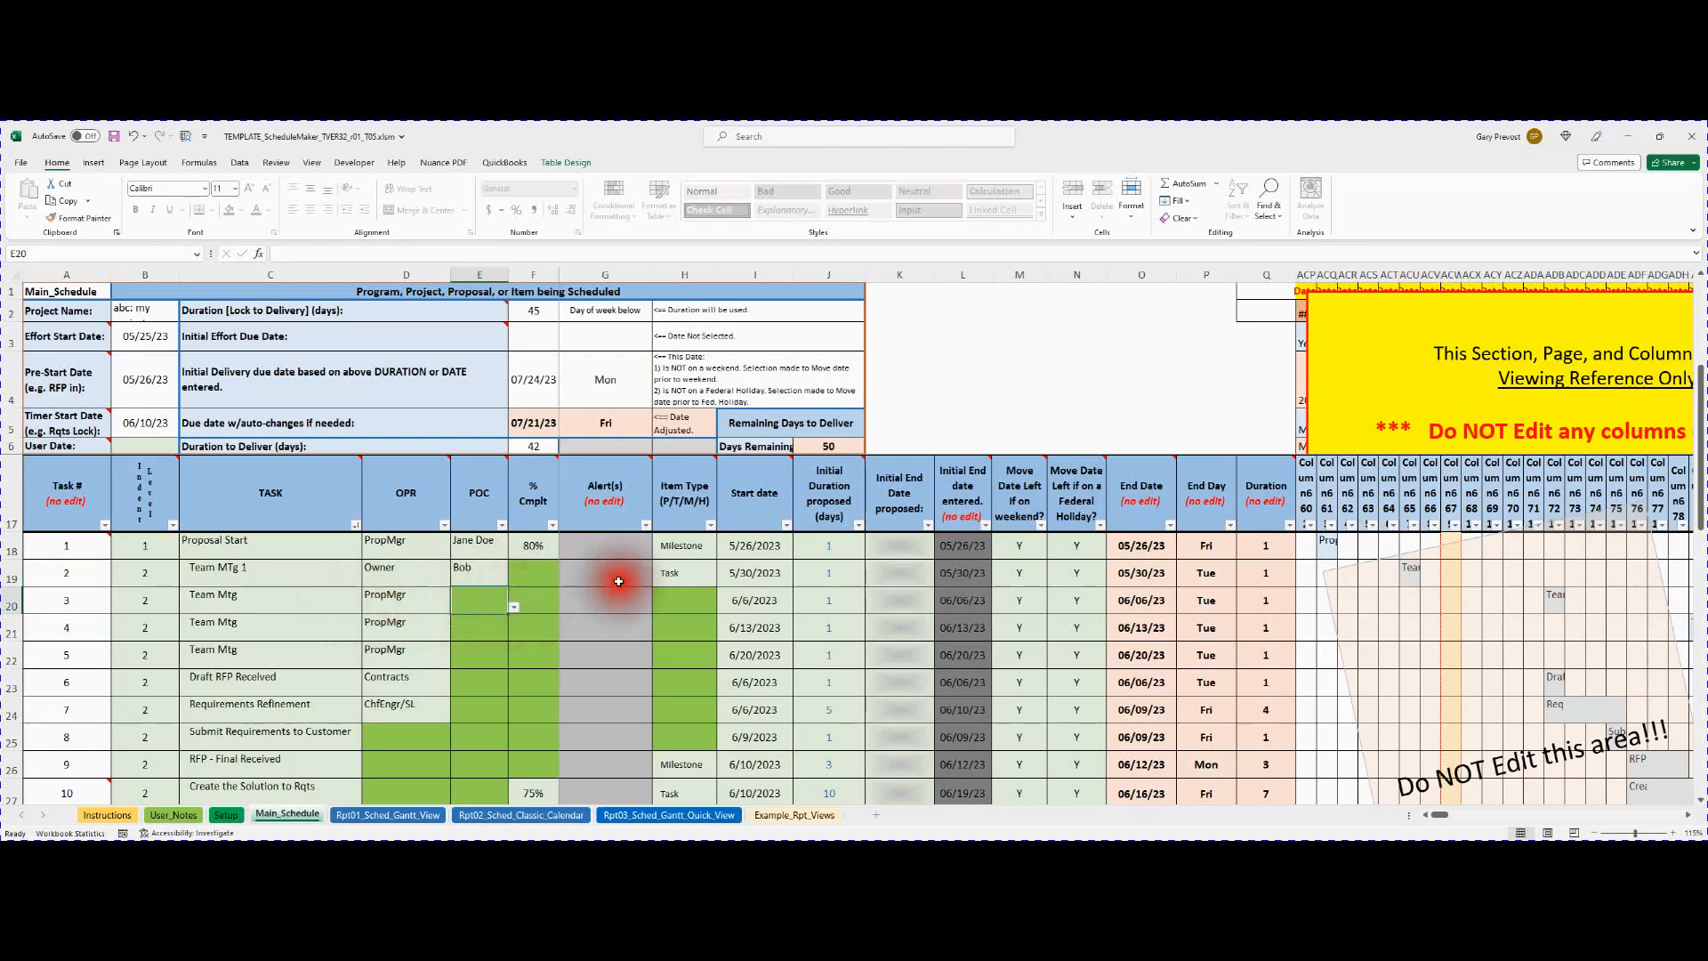
Check the renamed team meeting task in the Rpt03_Sched_Gantt_Quick_View chart and return to Main_Schedule.
left_click(630, 816)
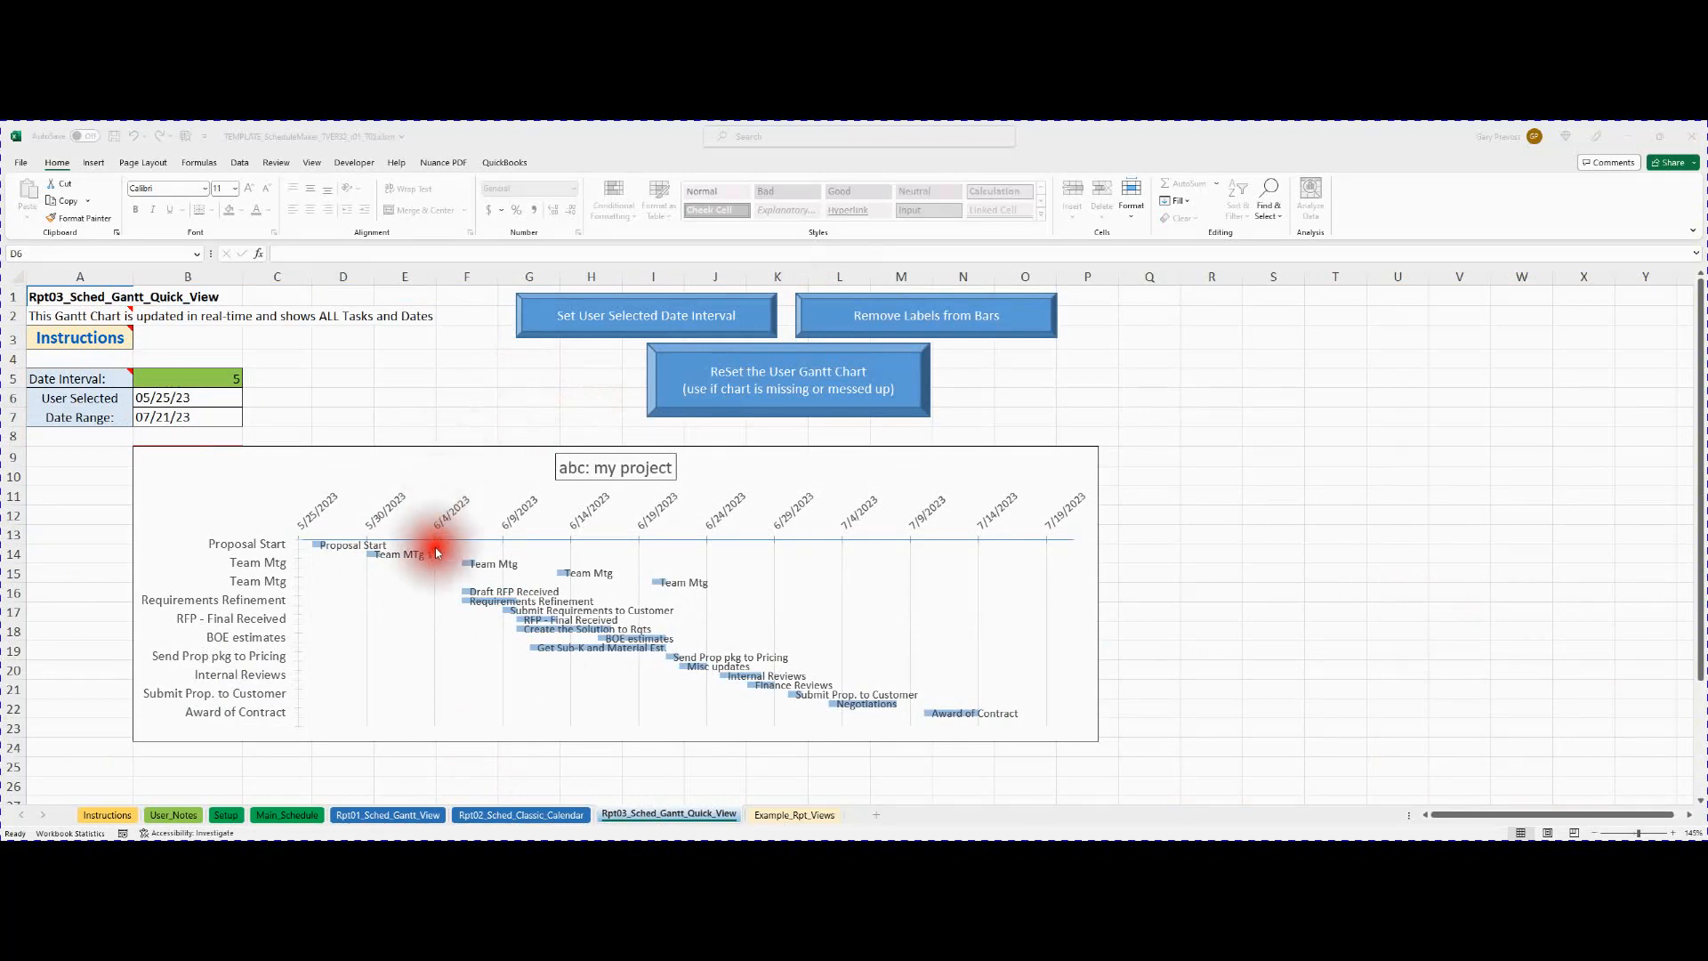
left_click(294, 814)
left_click(294, 814)
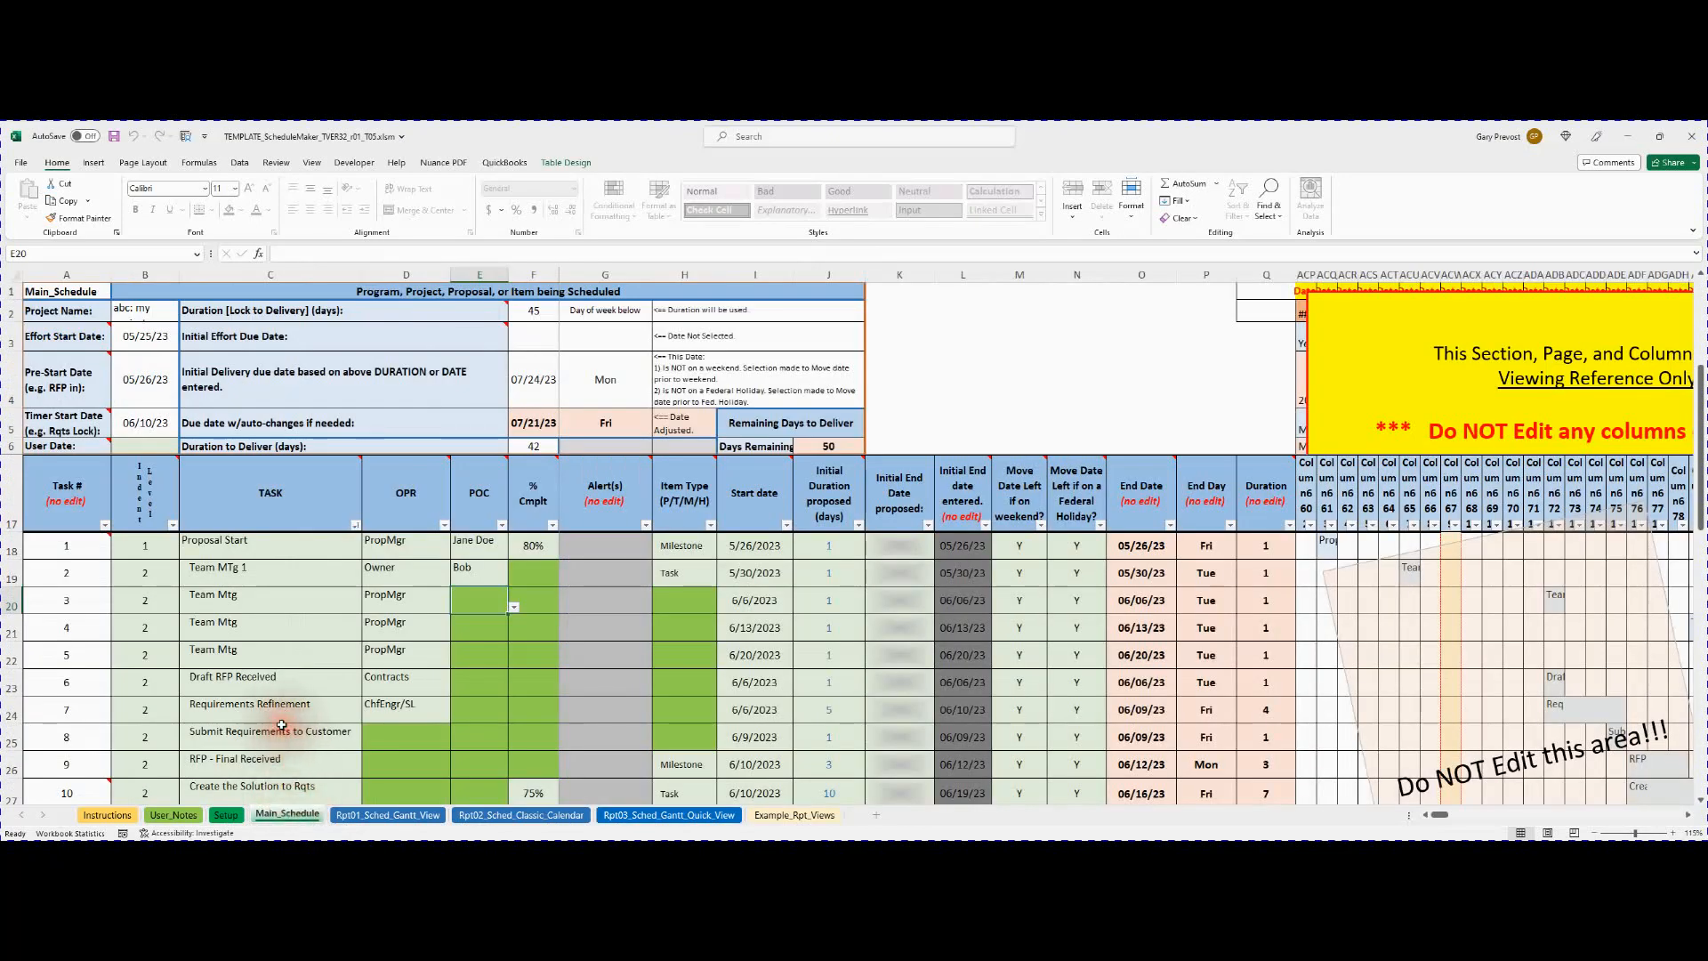
Review the Main_Schedule task table from Proposal Start down to the gray end row and back.
scroll(281, 725, "up", 3)
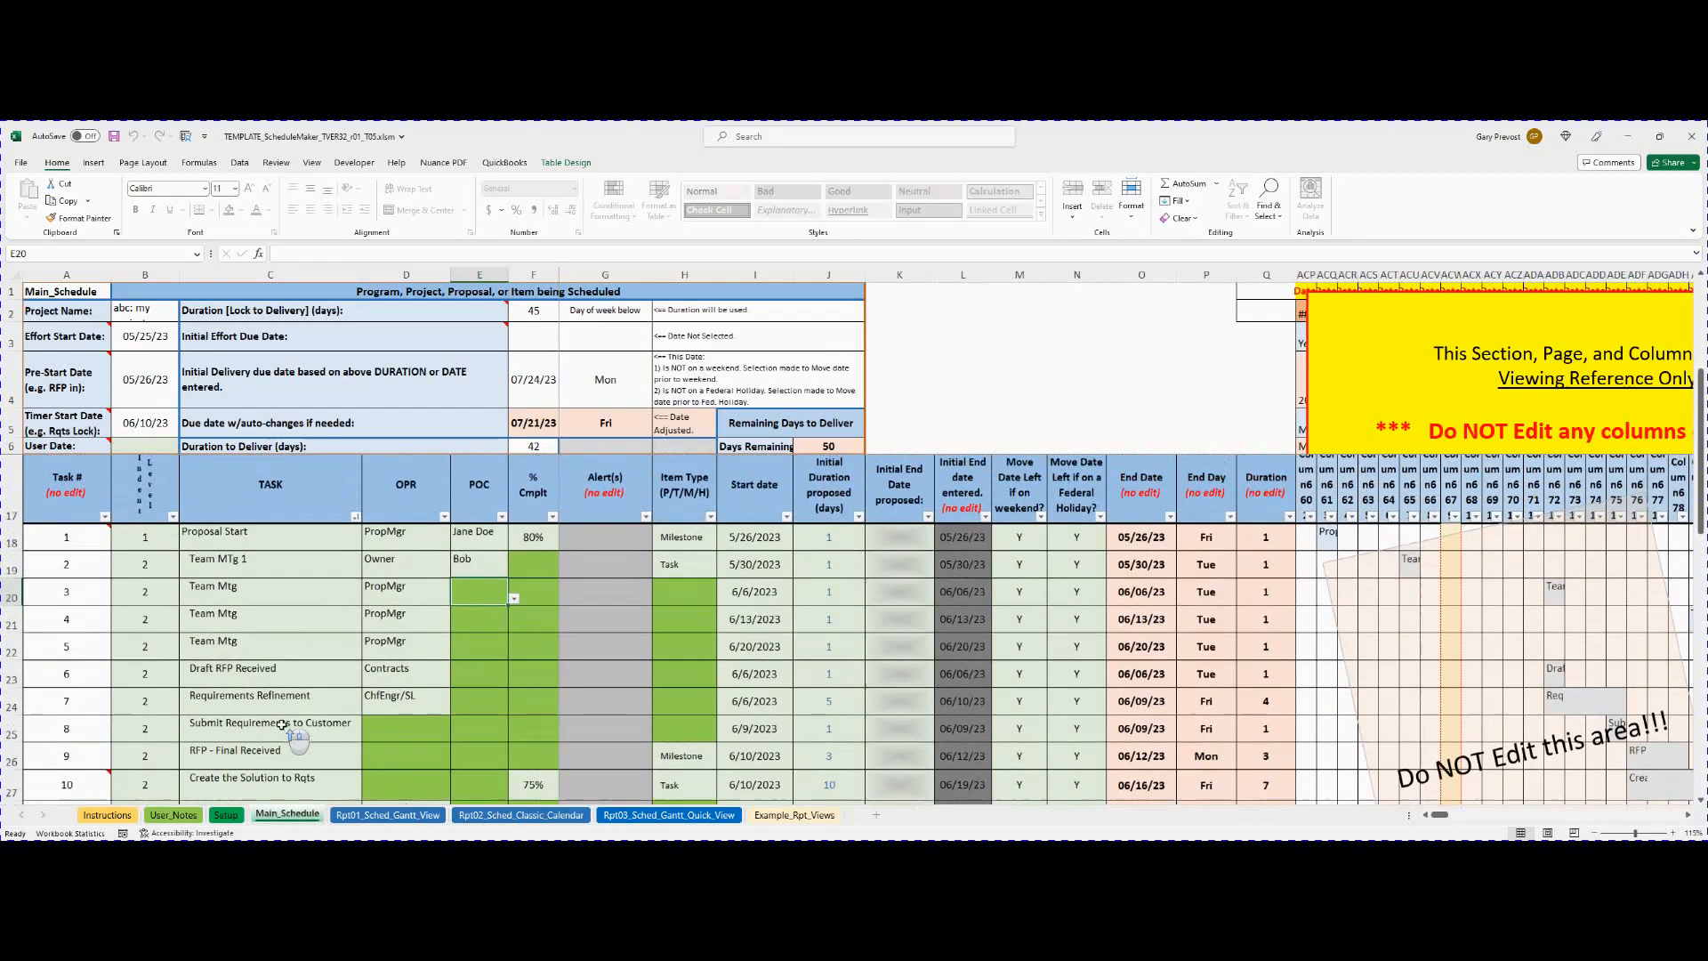
left_click_drag(87, 535, 567, 722)
left_click(566, 722)
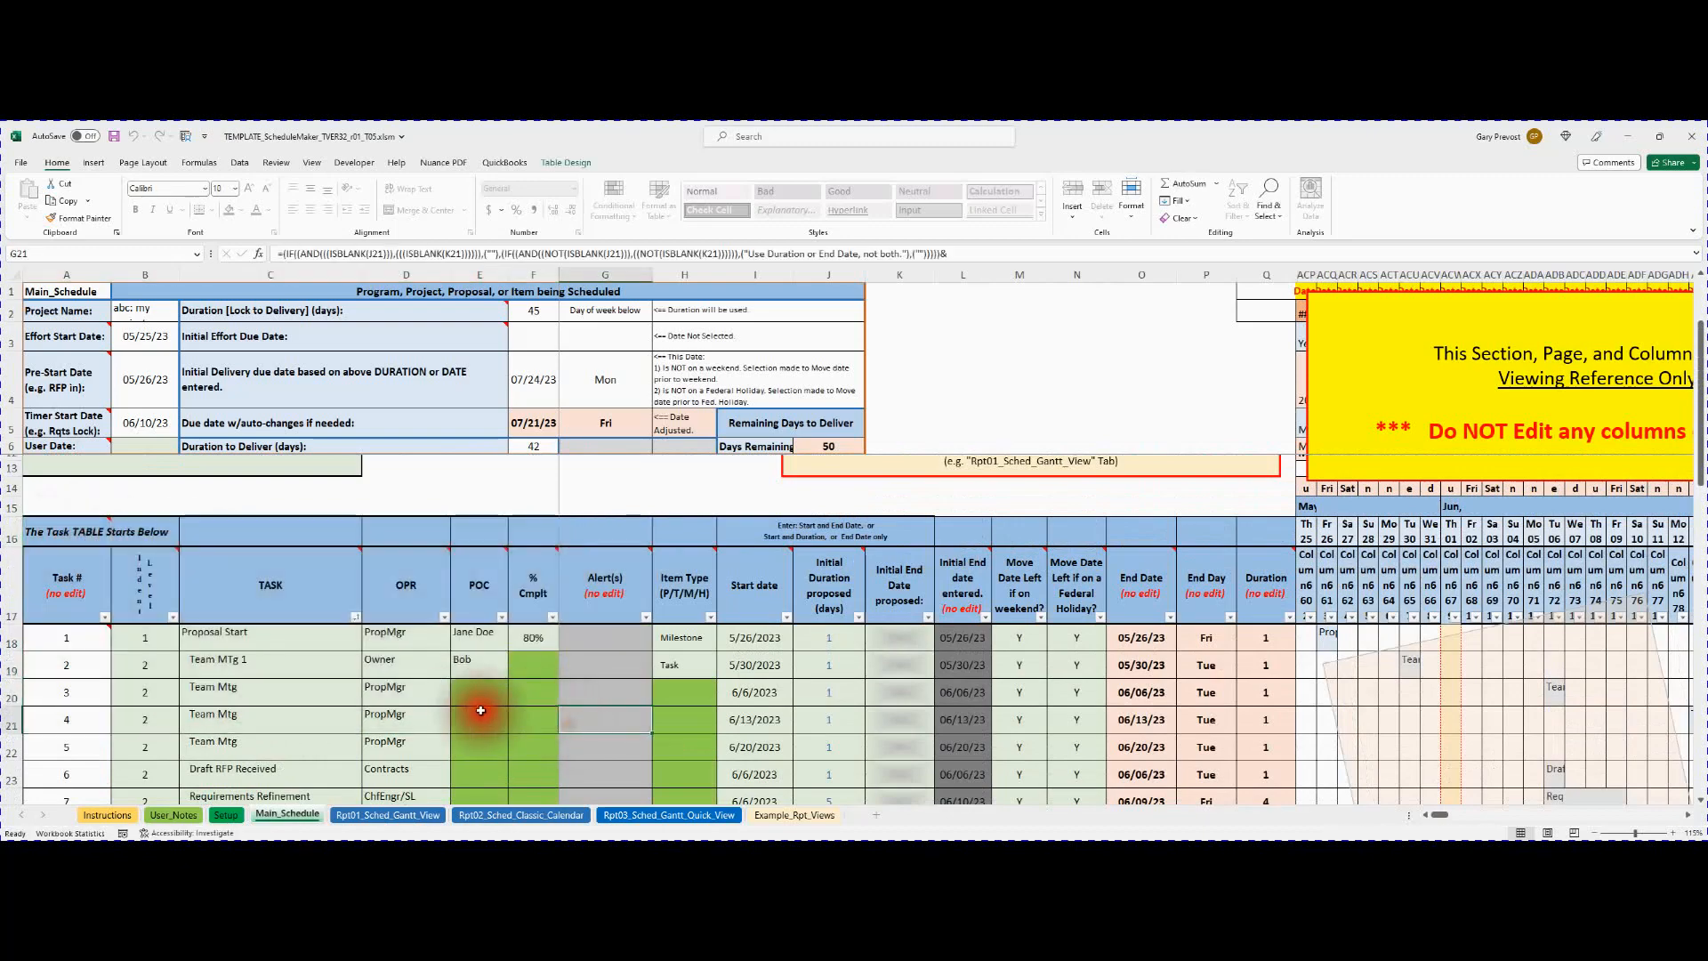
scroll(462, 716, "down", 1)
scroll(431, 722, "down", 1)
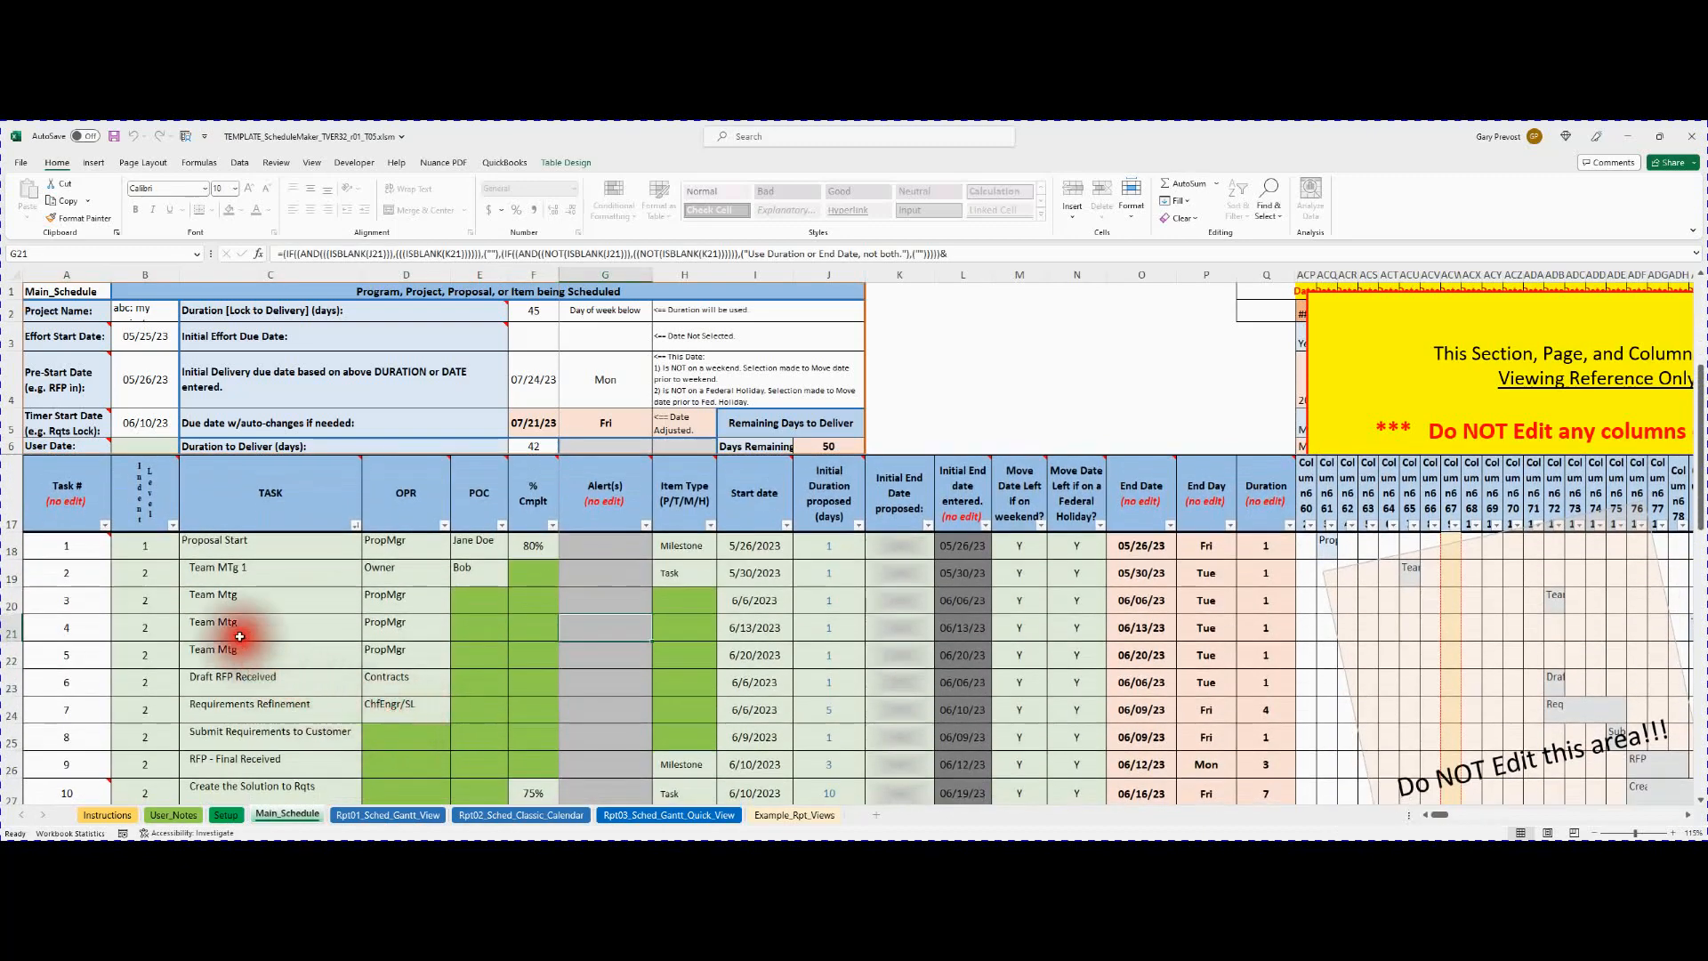
scroll(227, 667, "down", 2)
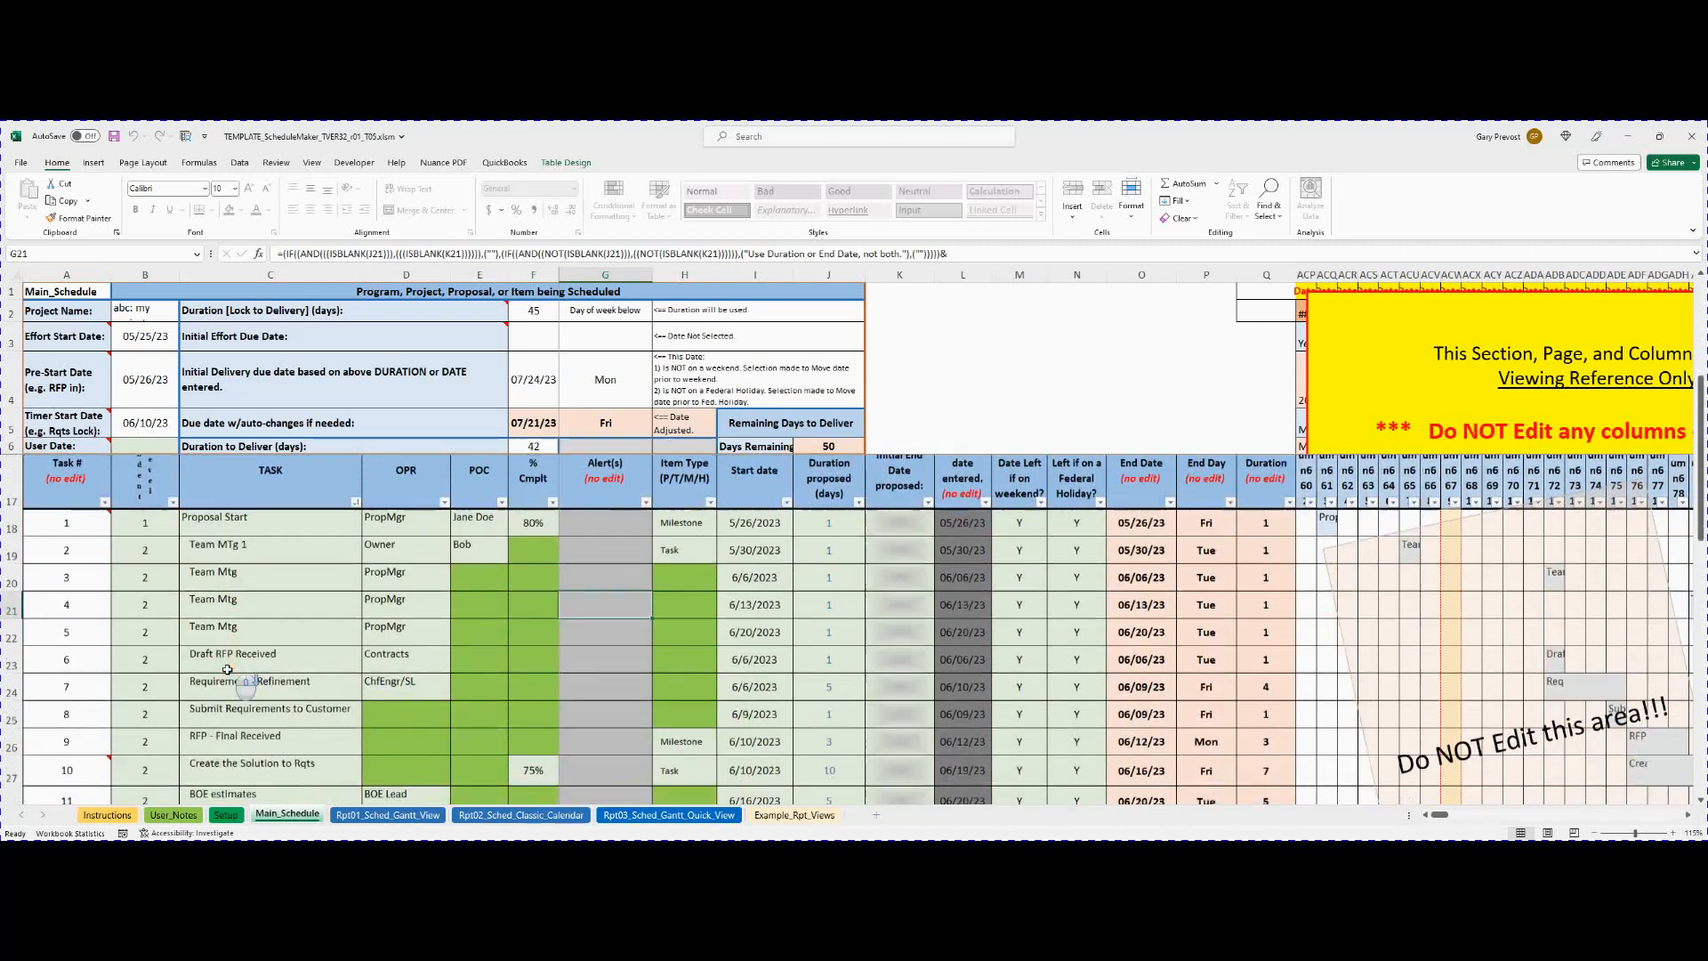
scroll(227, 667, "down", 2)
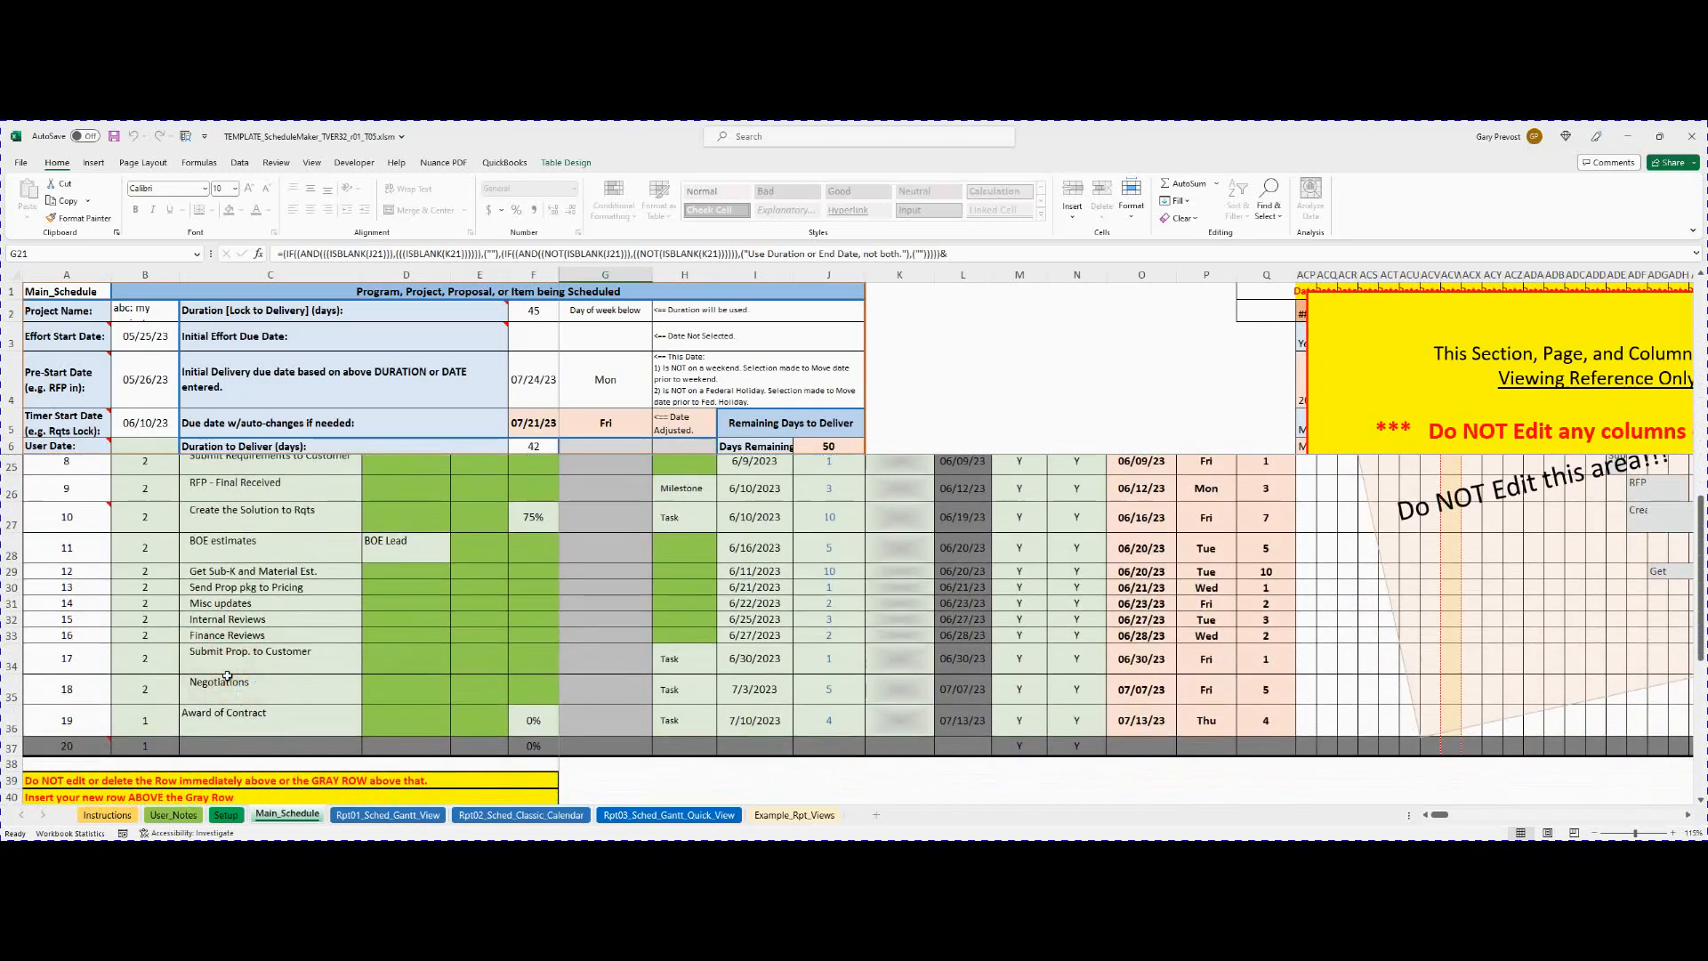
scroll(227, 676, "up", 3)
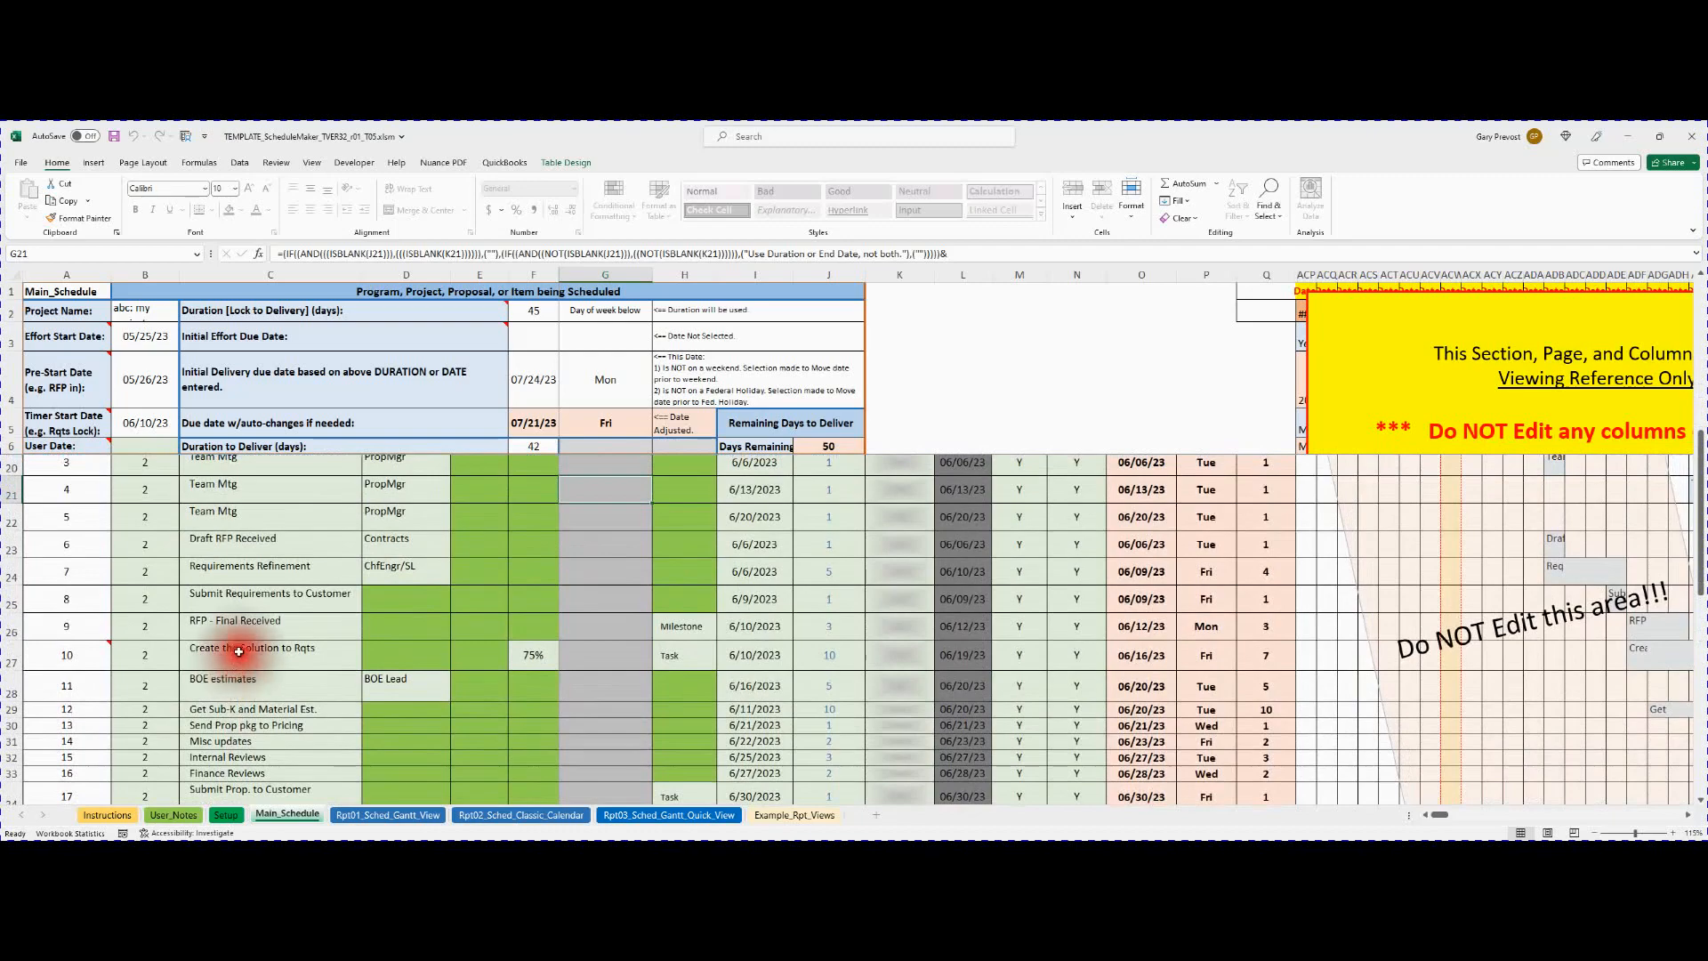
scroll(240, 649, "up", 1)
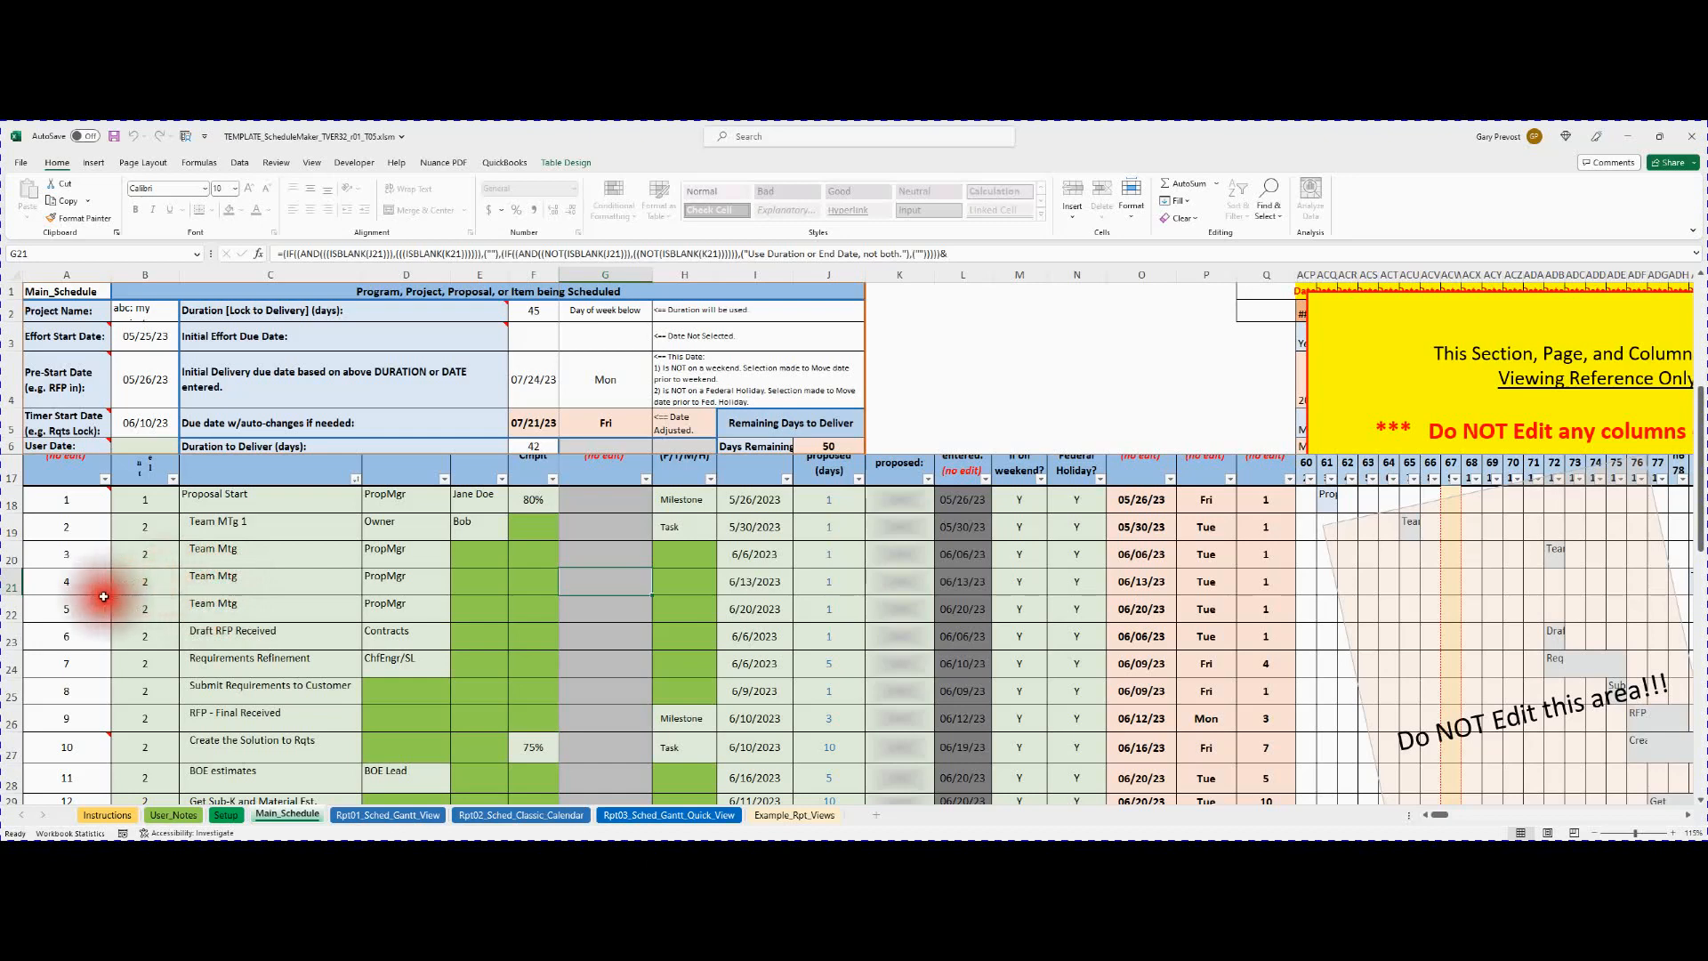
Insert a new row above the Draft RFP Received task in the task table.
left_click(12, 637)
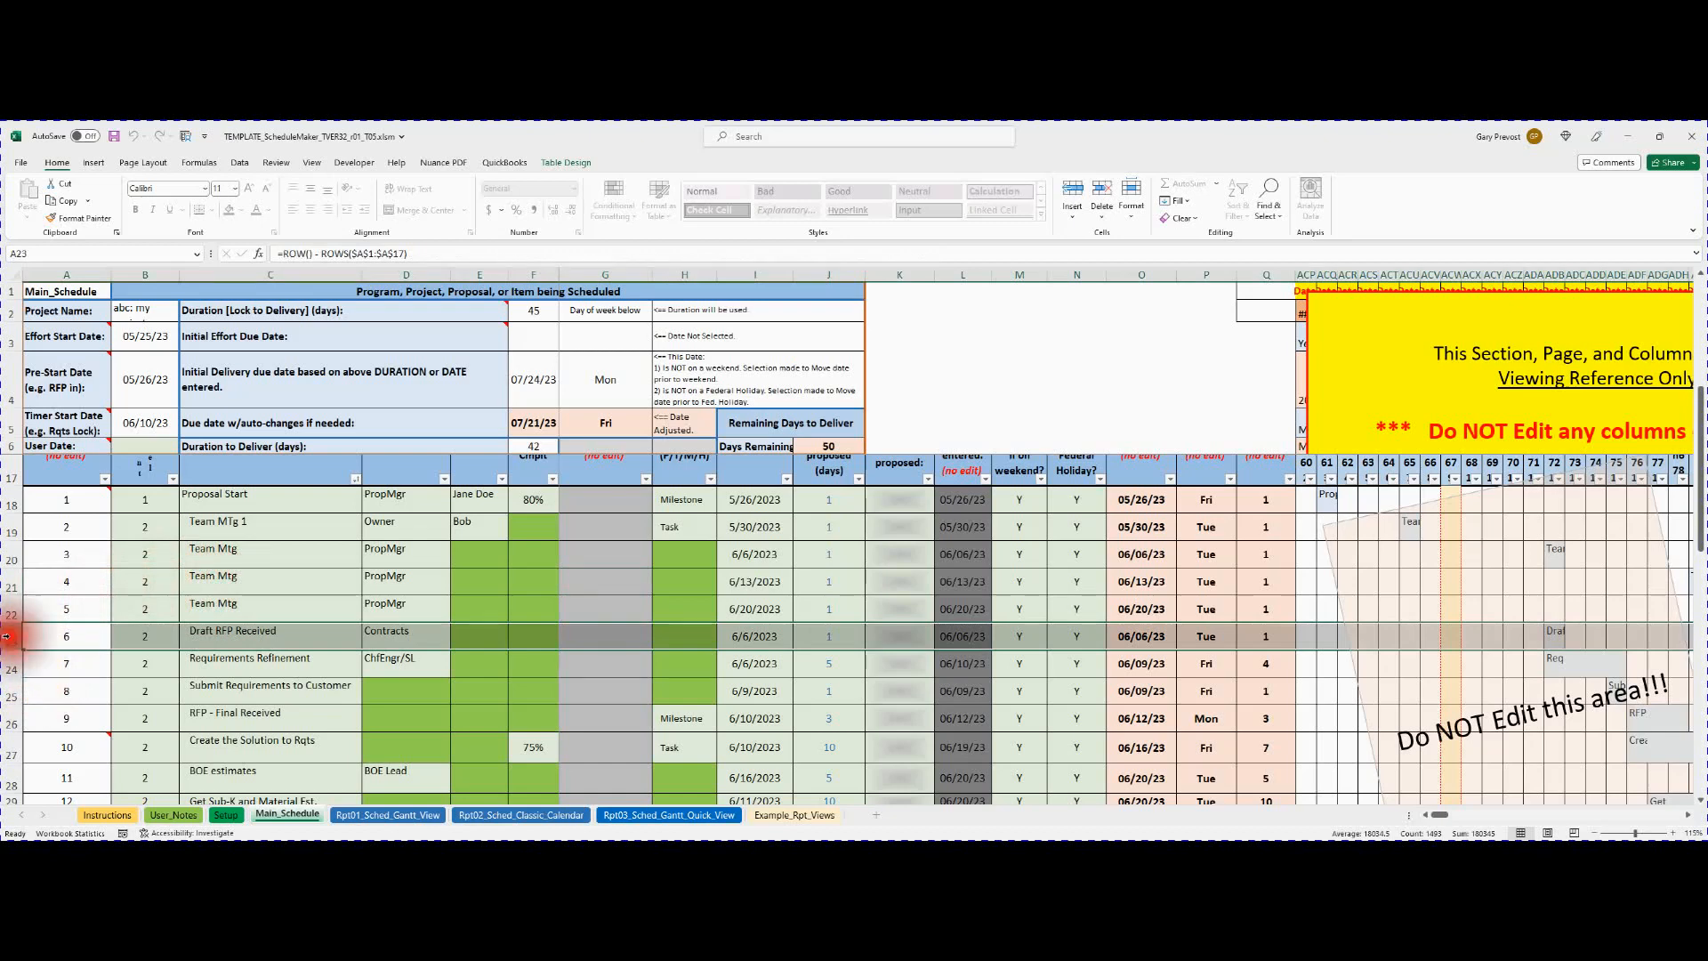
right_click(12, 636)
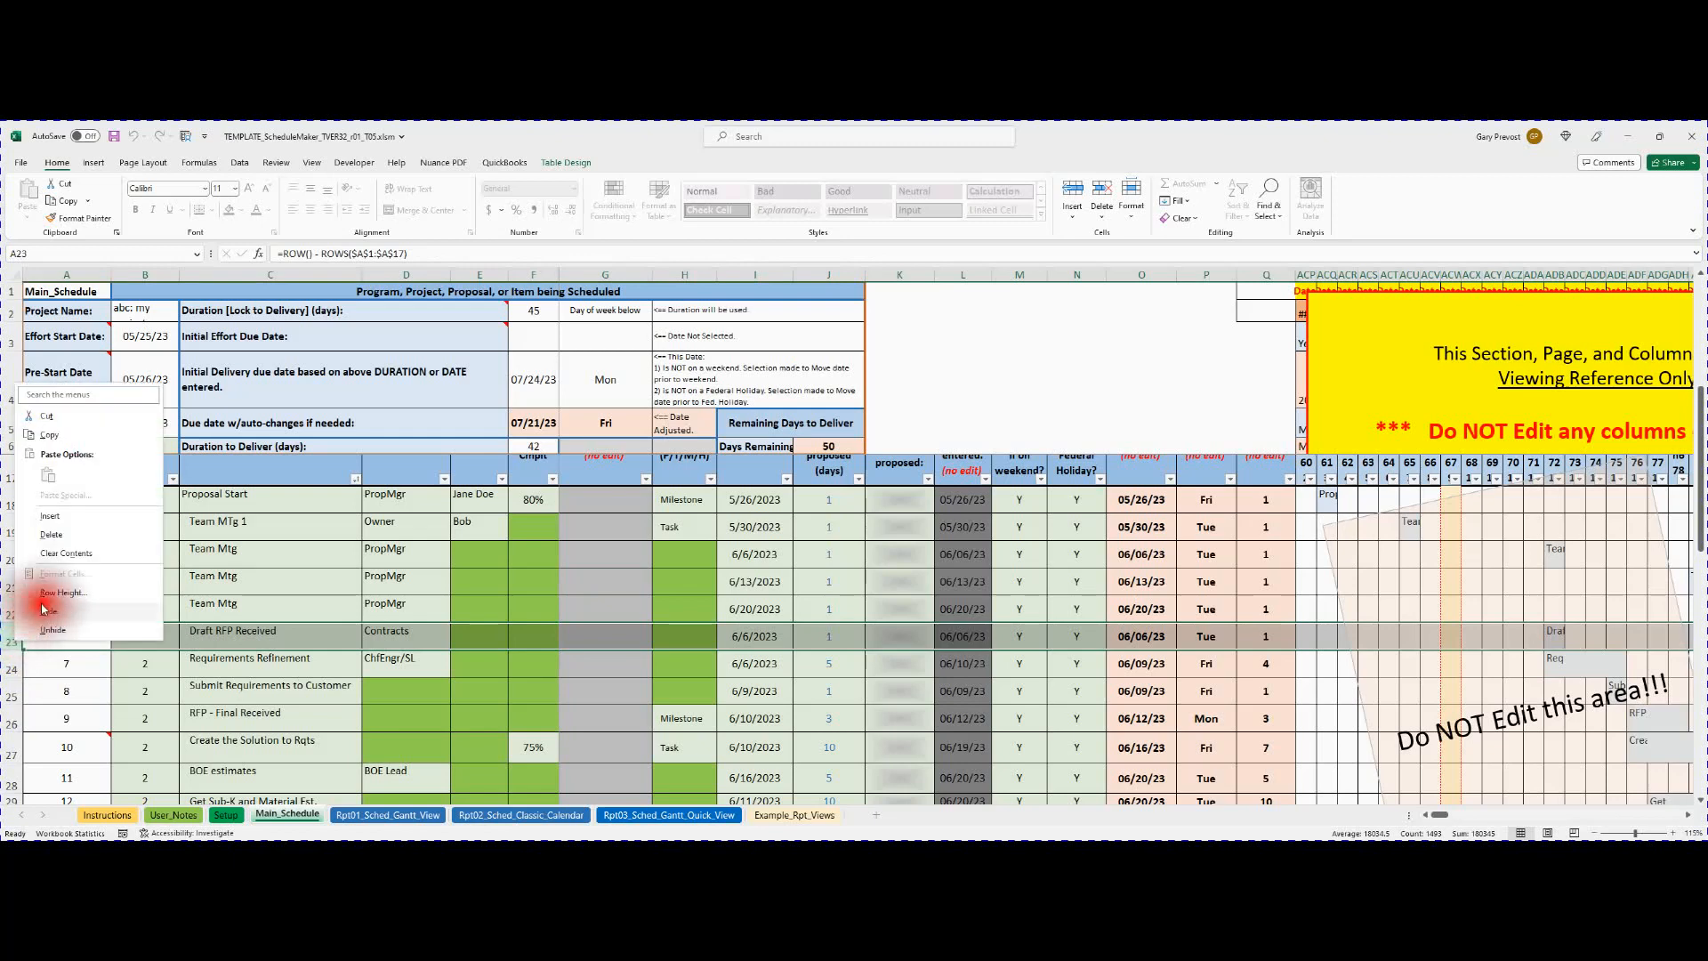
left_click(101, 514)
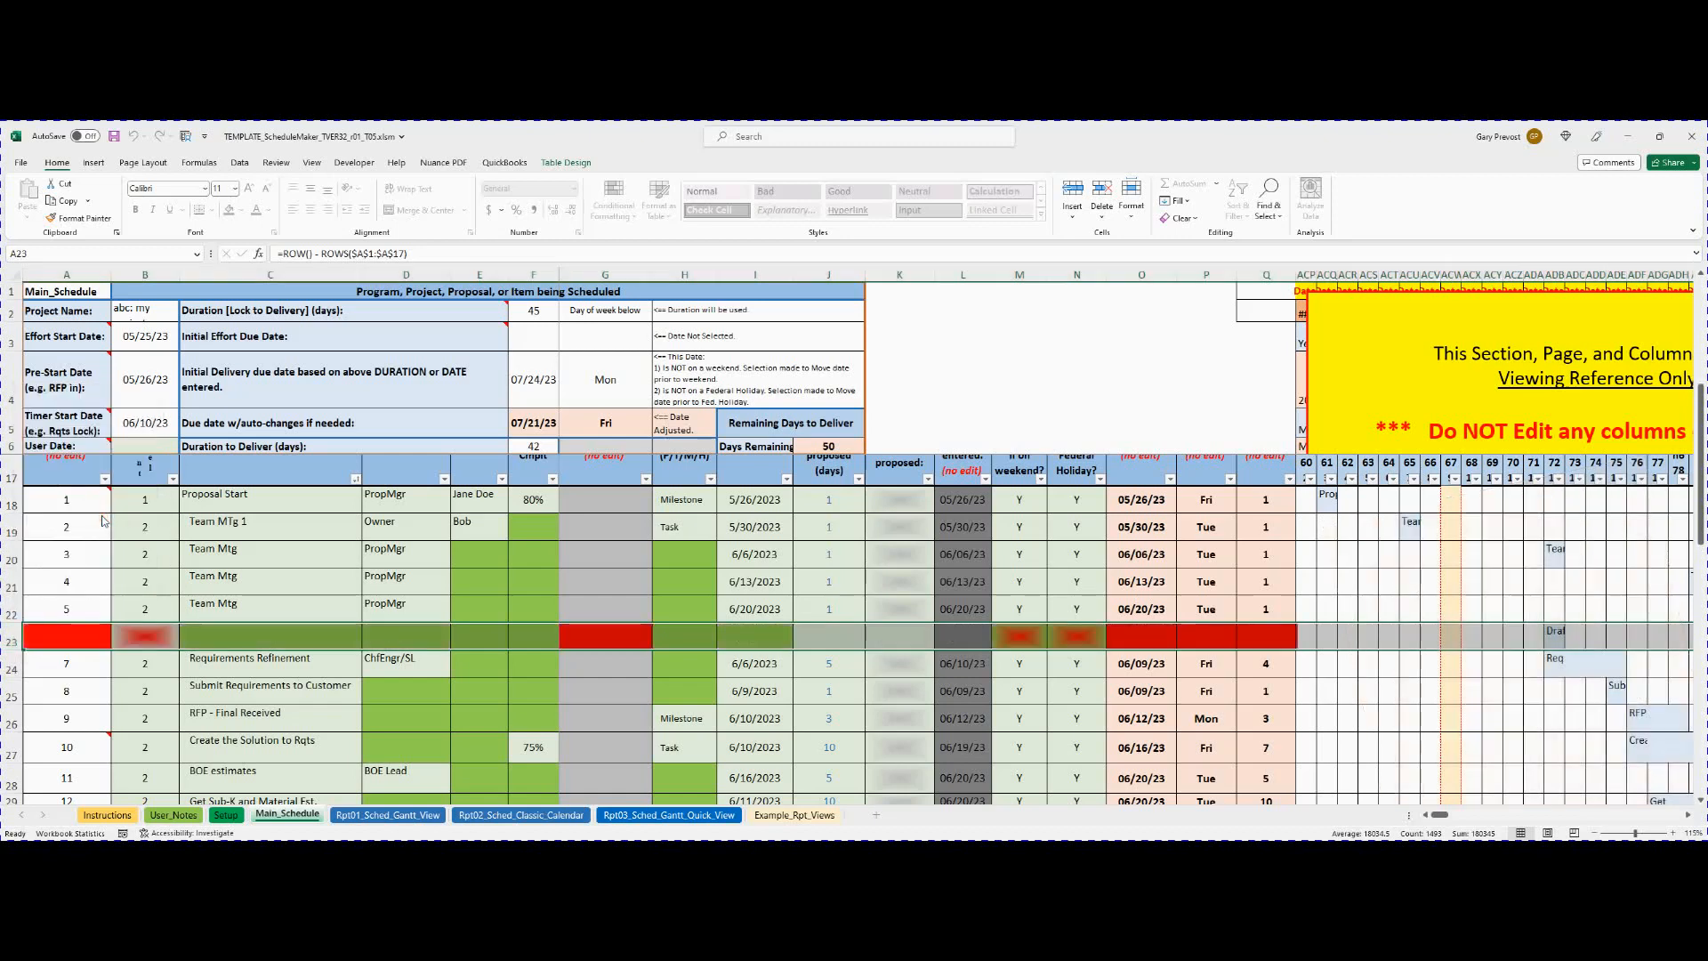
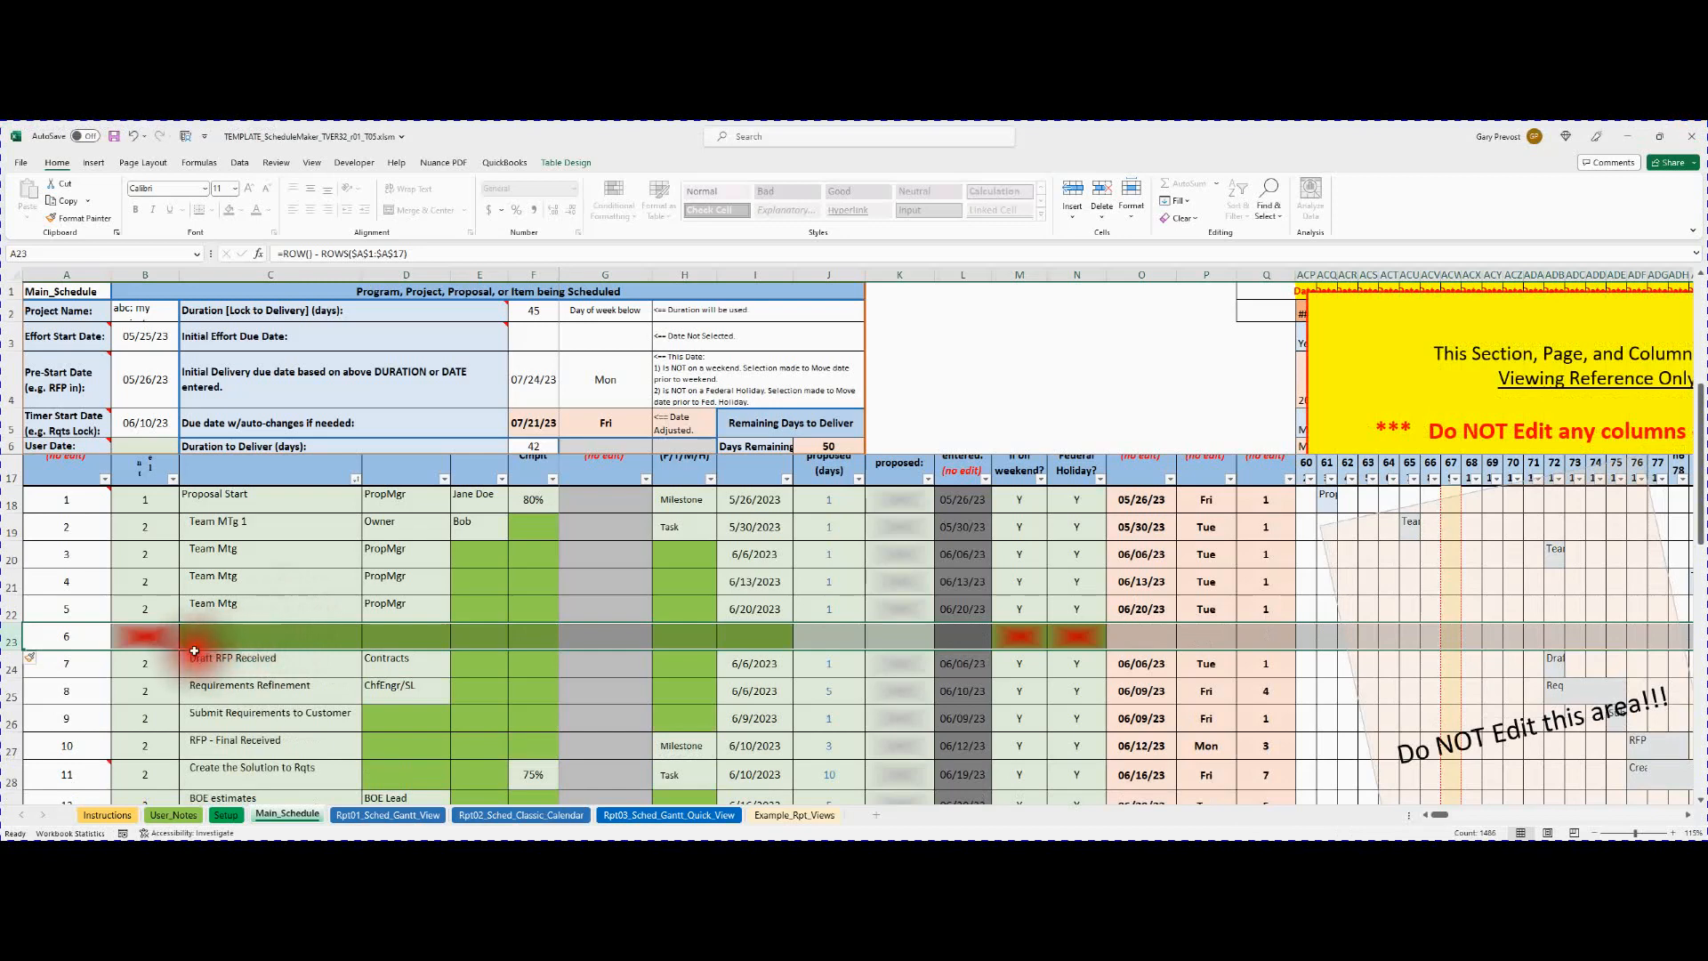
Set the level of the new row 6 to 2 and name its task "My New Task".
left_click(145, 636)
left_click(184, 647)
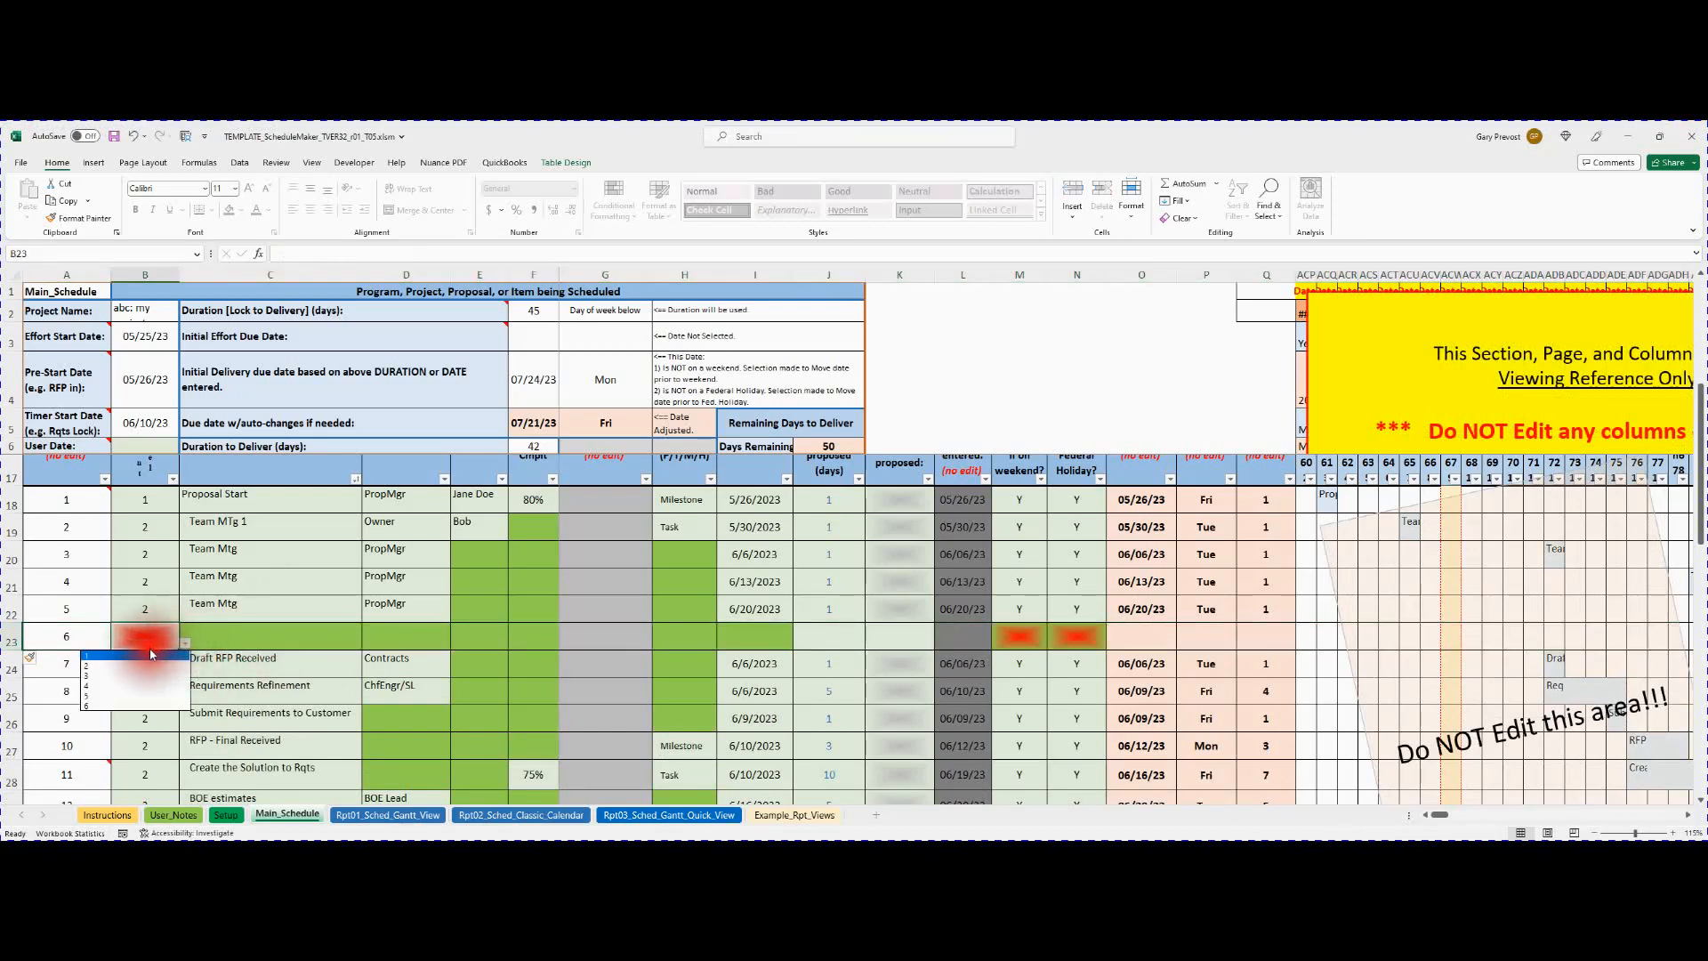
left_click(247, 637)
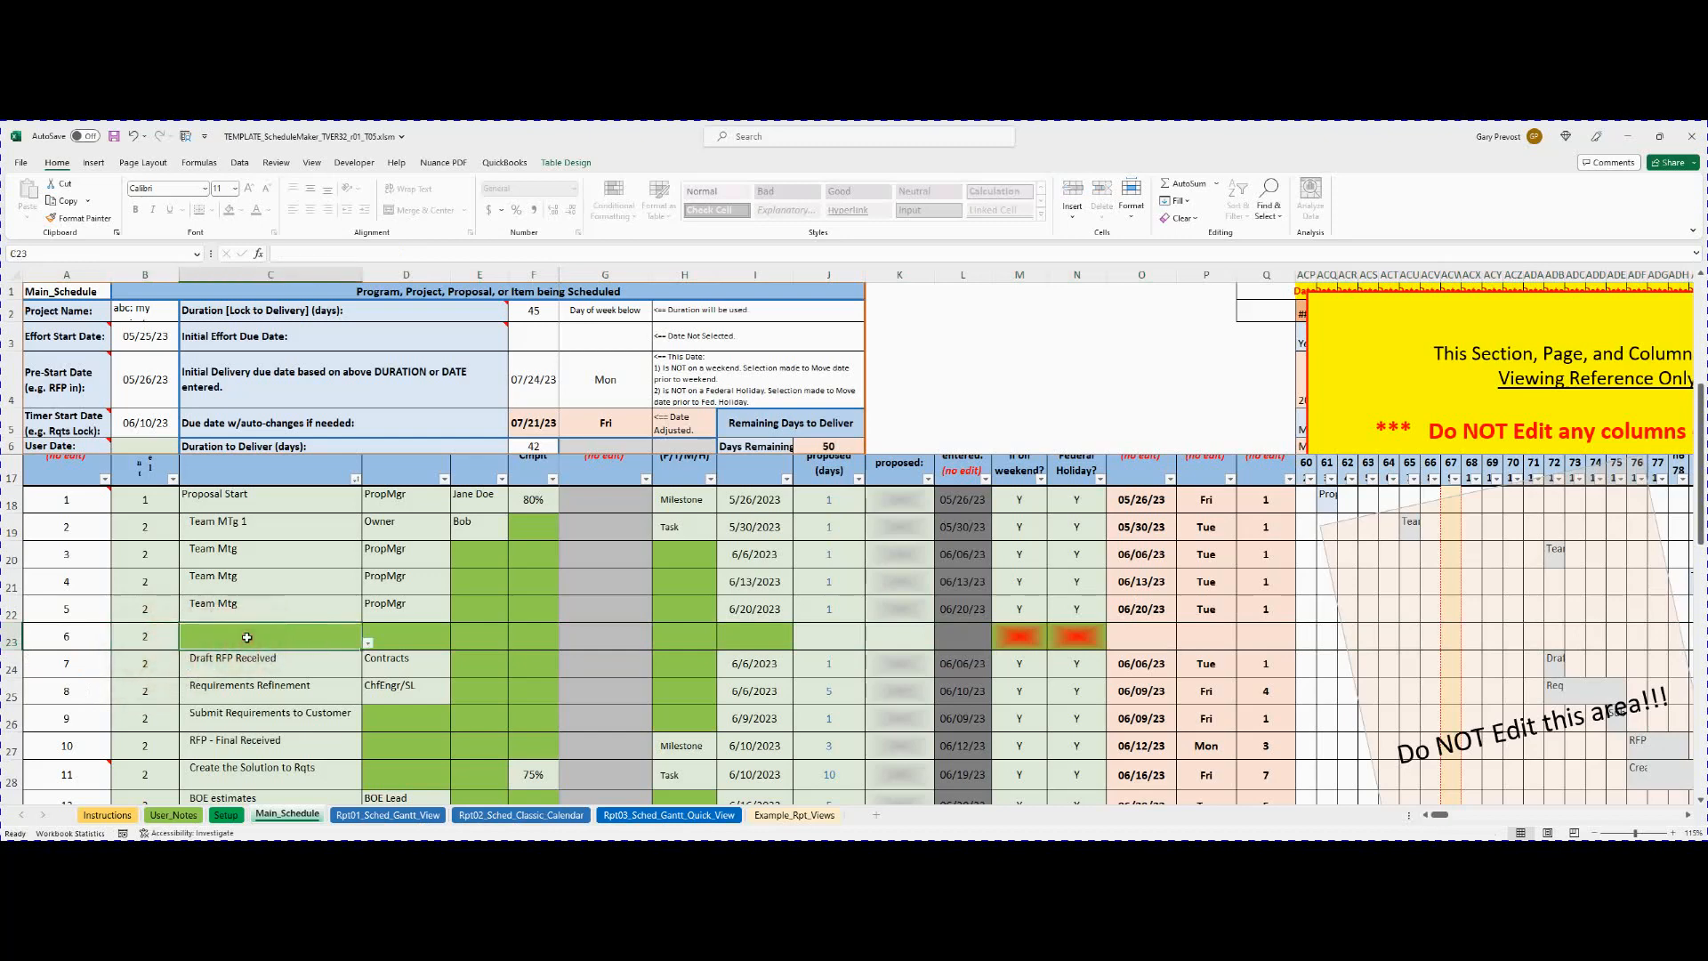
type("My New Task")
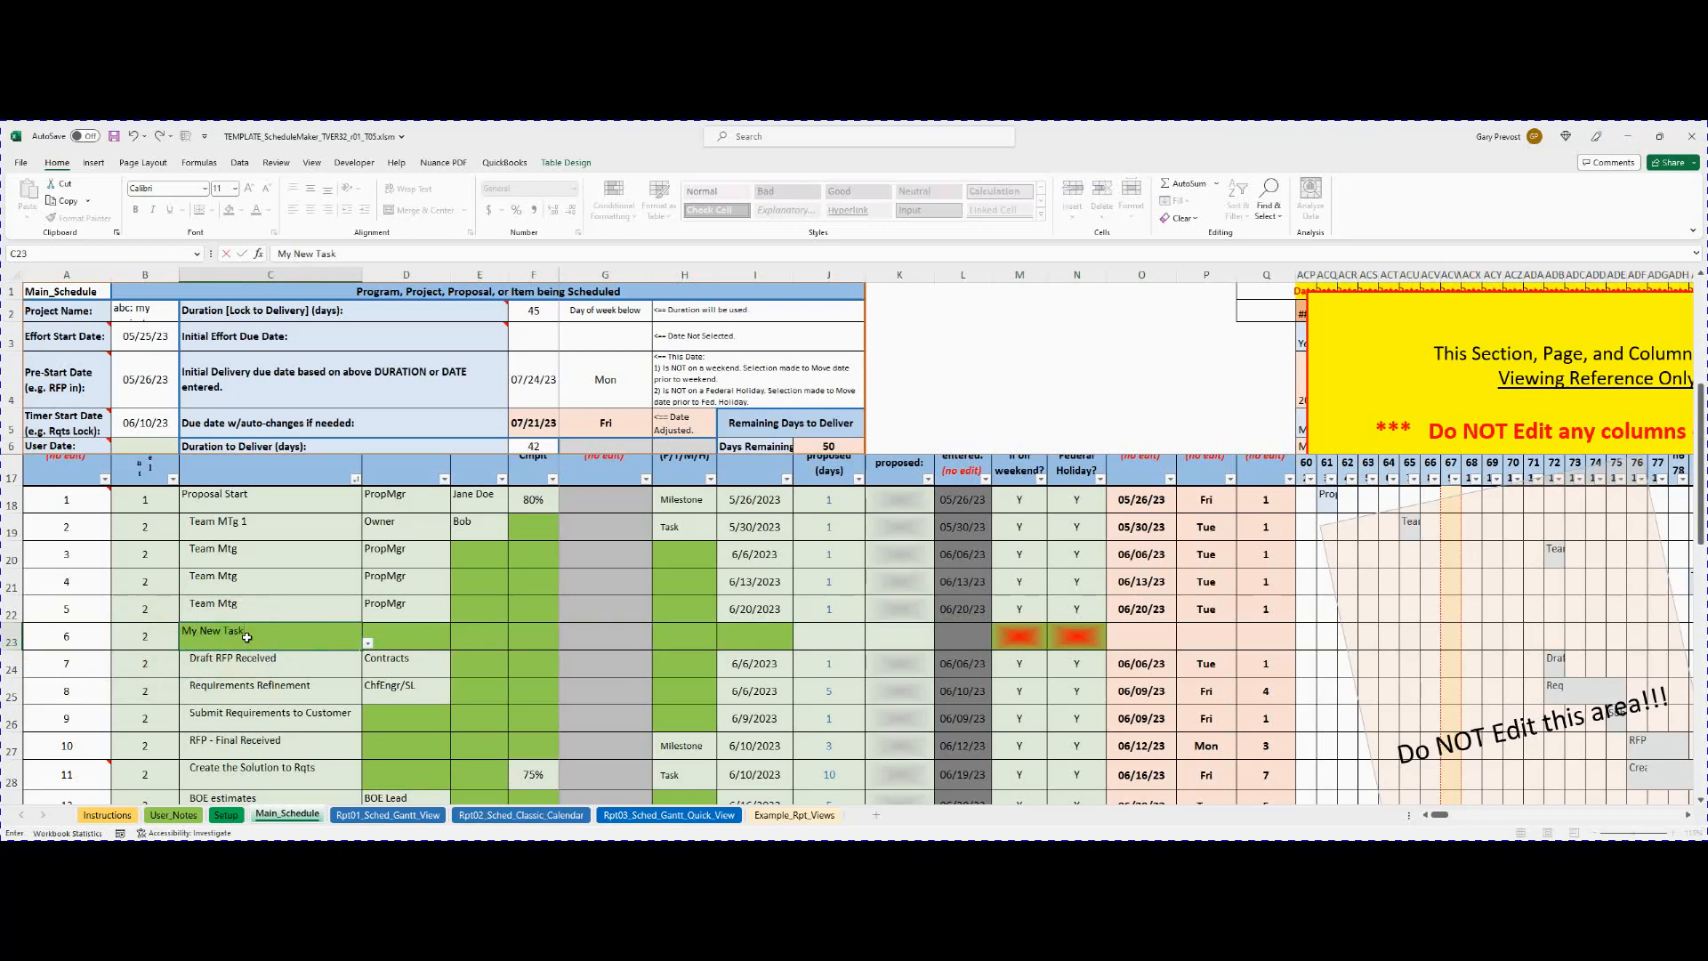
key("Tab")
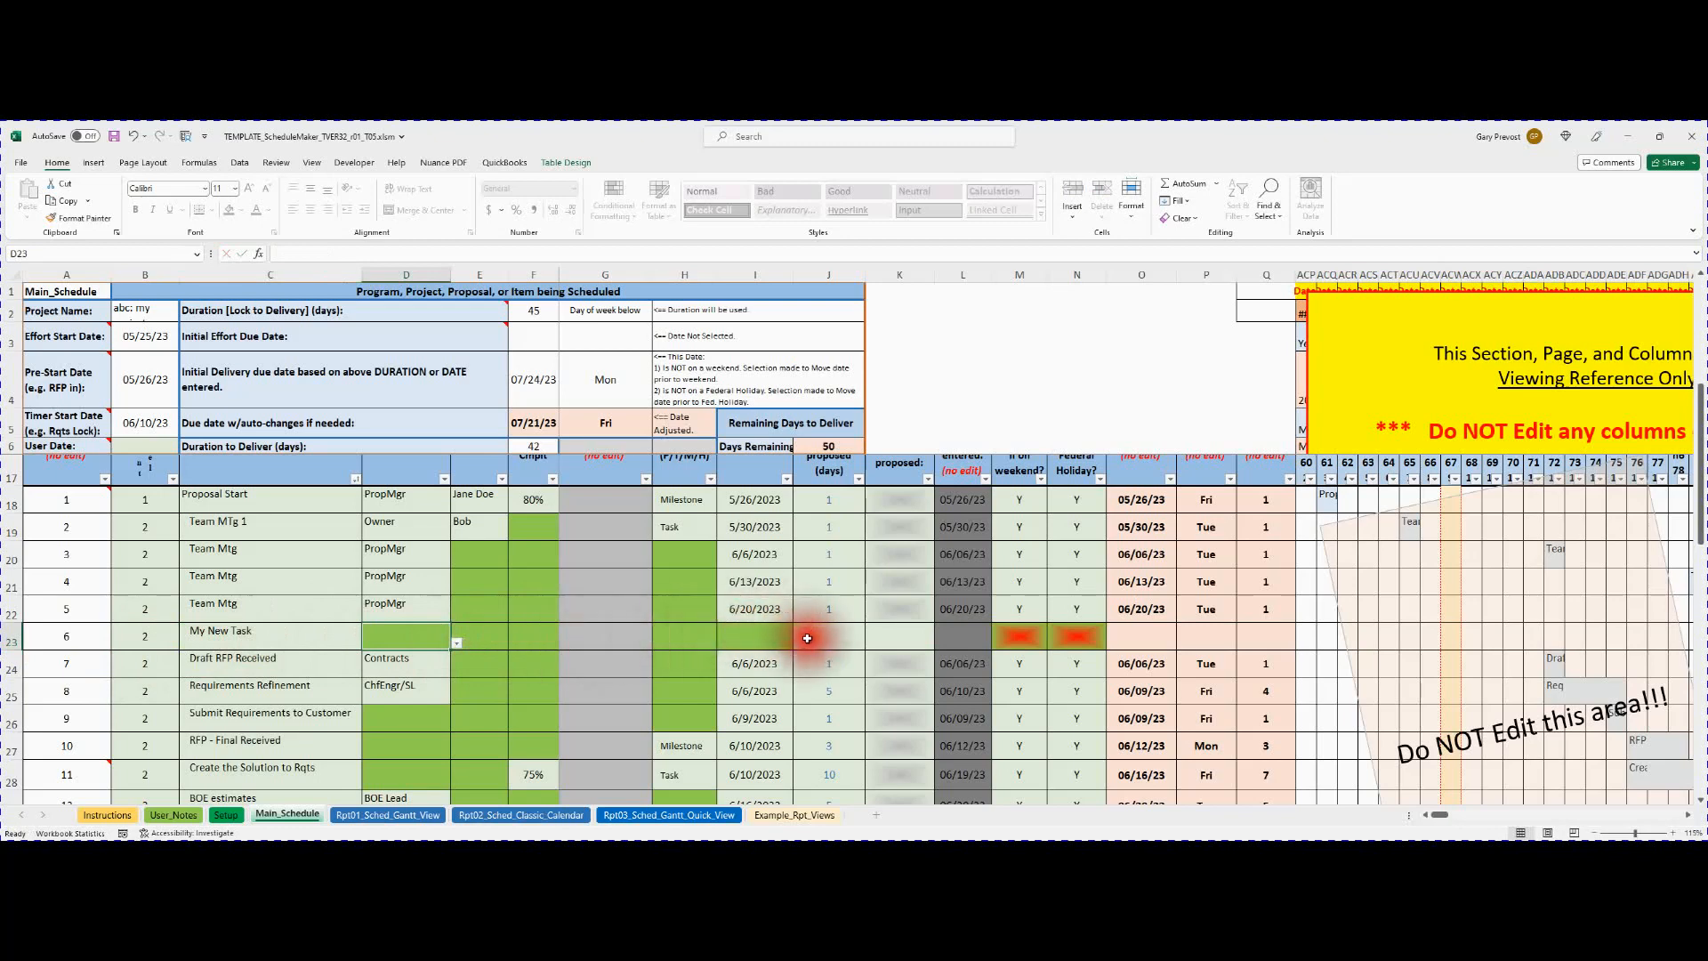
Set the weekend option of My New Task to Y, and clear it again.
left_click(1029, 637)
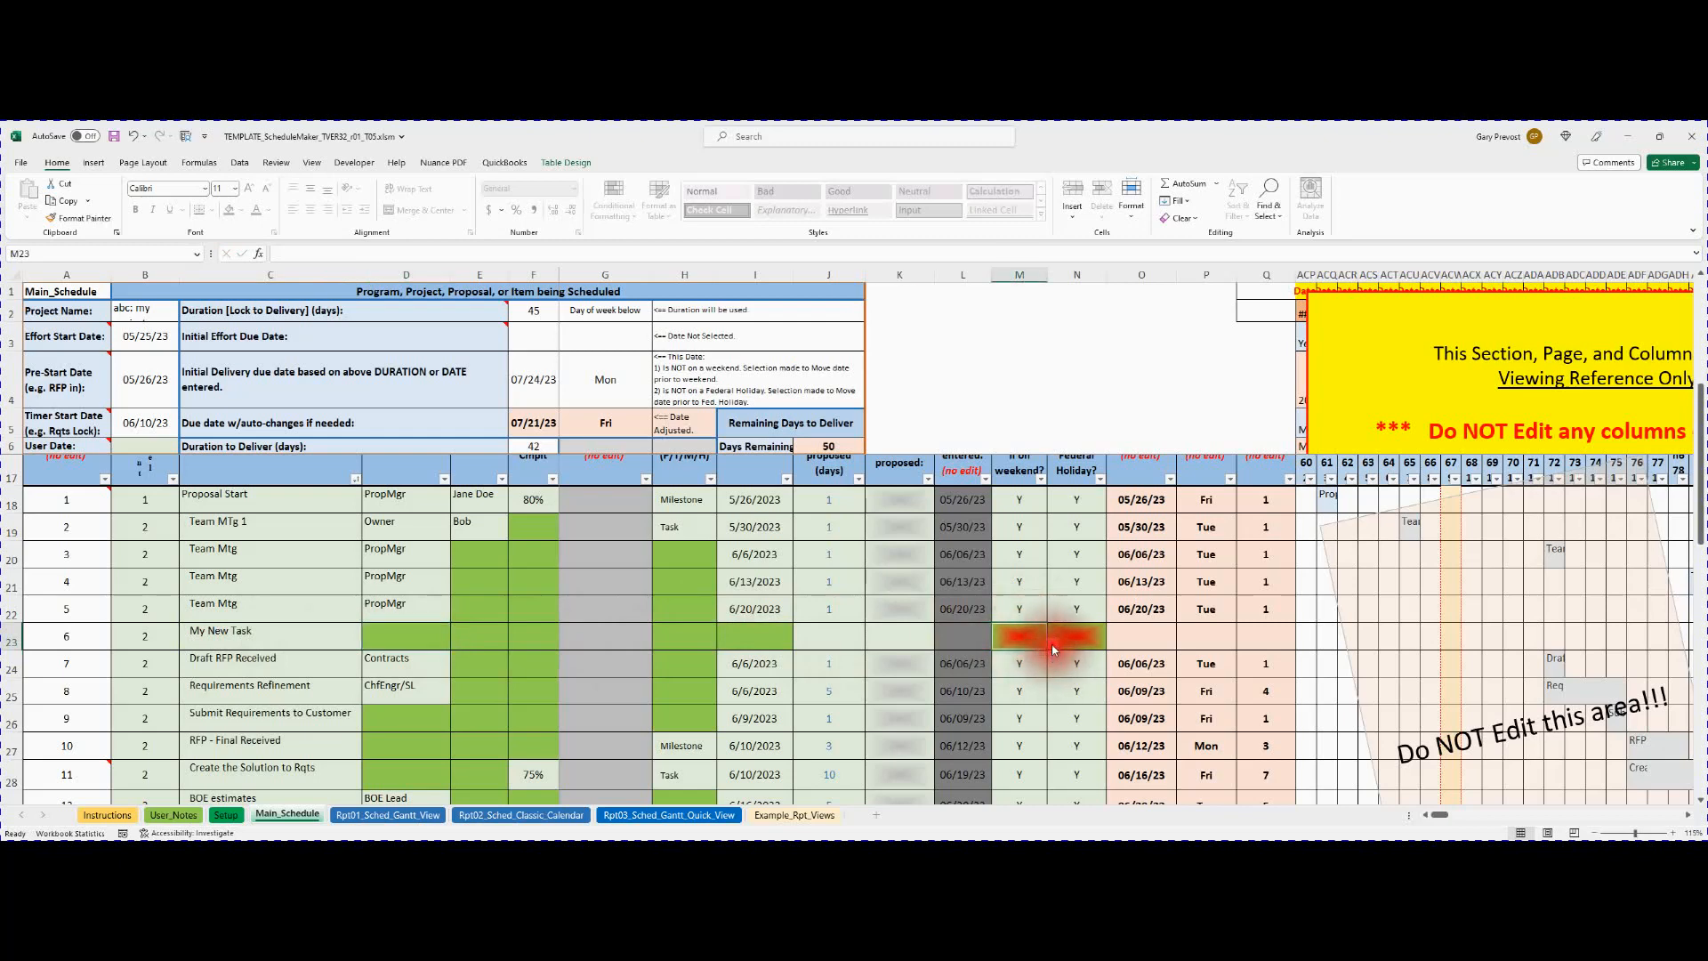
left_click(1046, 656)
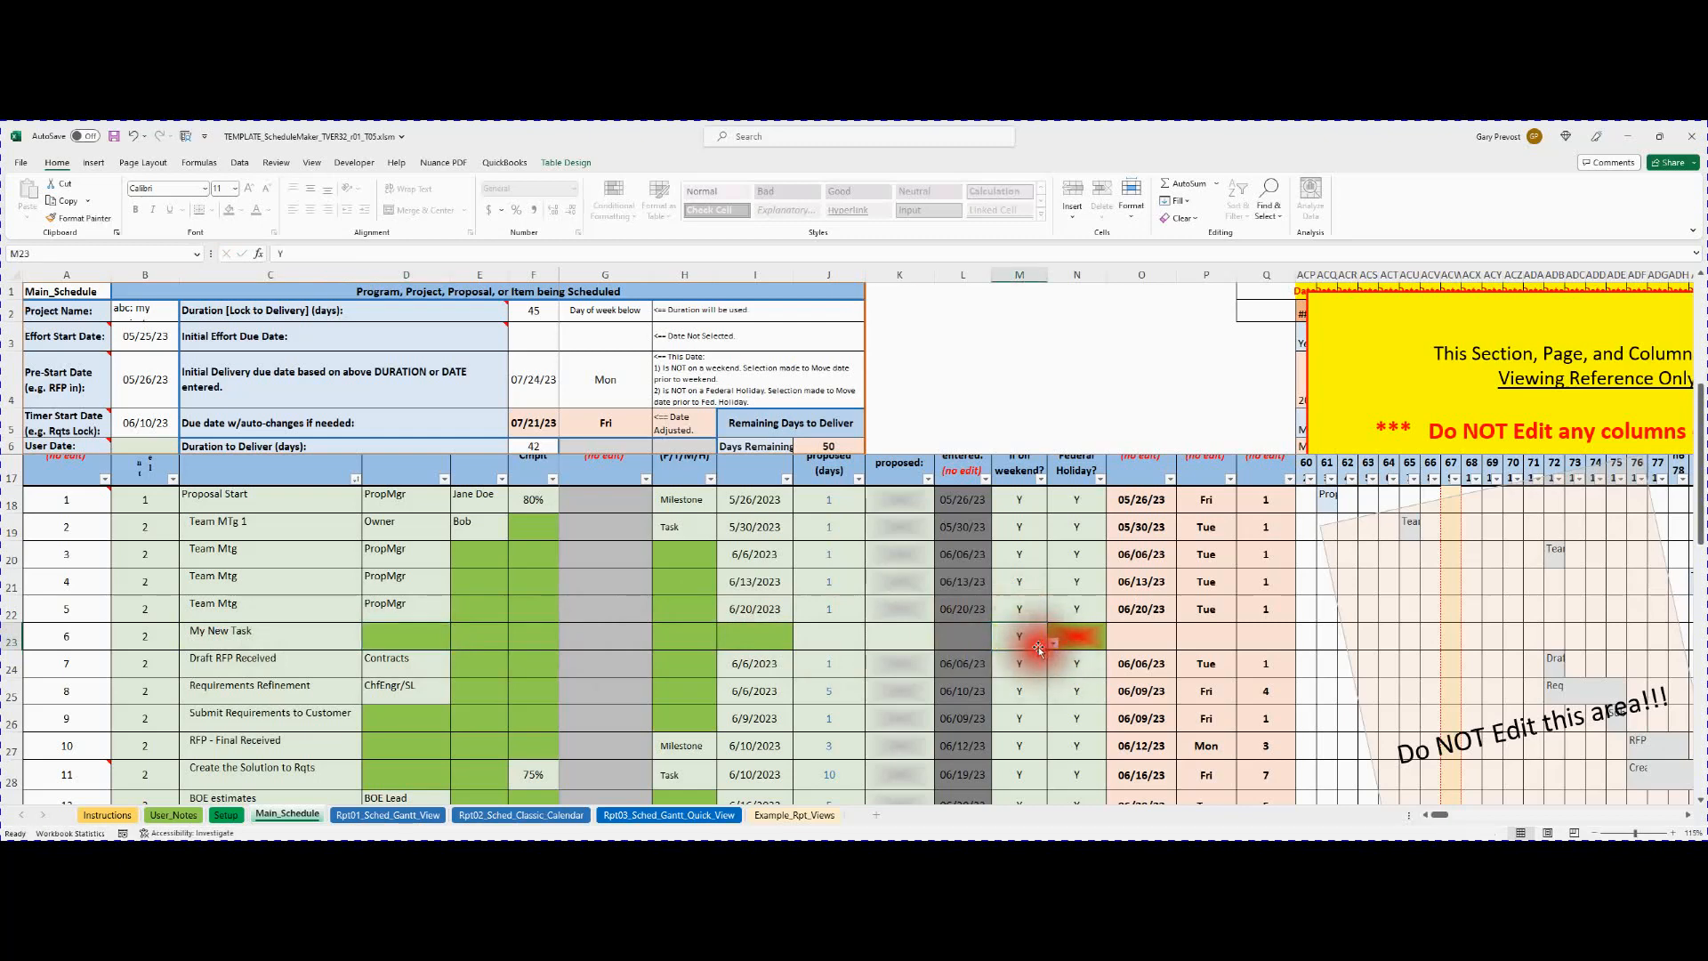
left_click(1016, 590)
left_click(1021, 604)
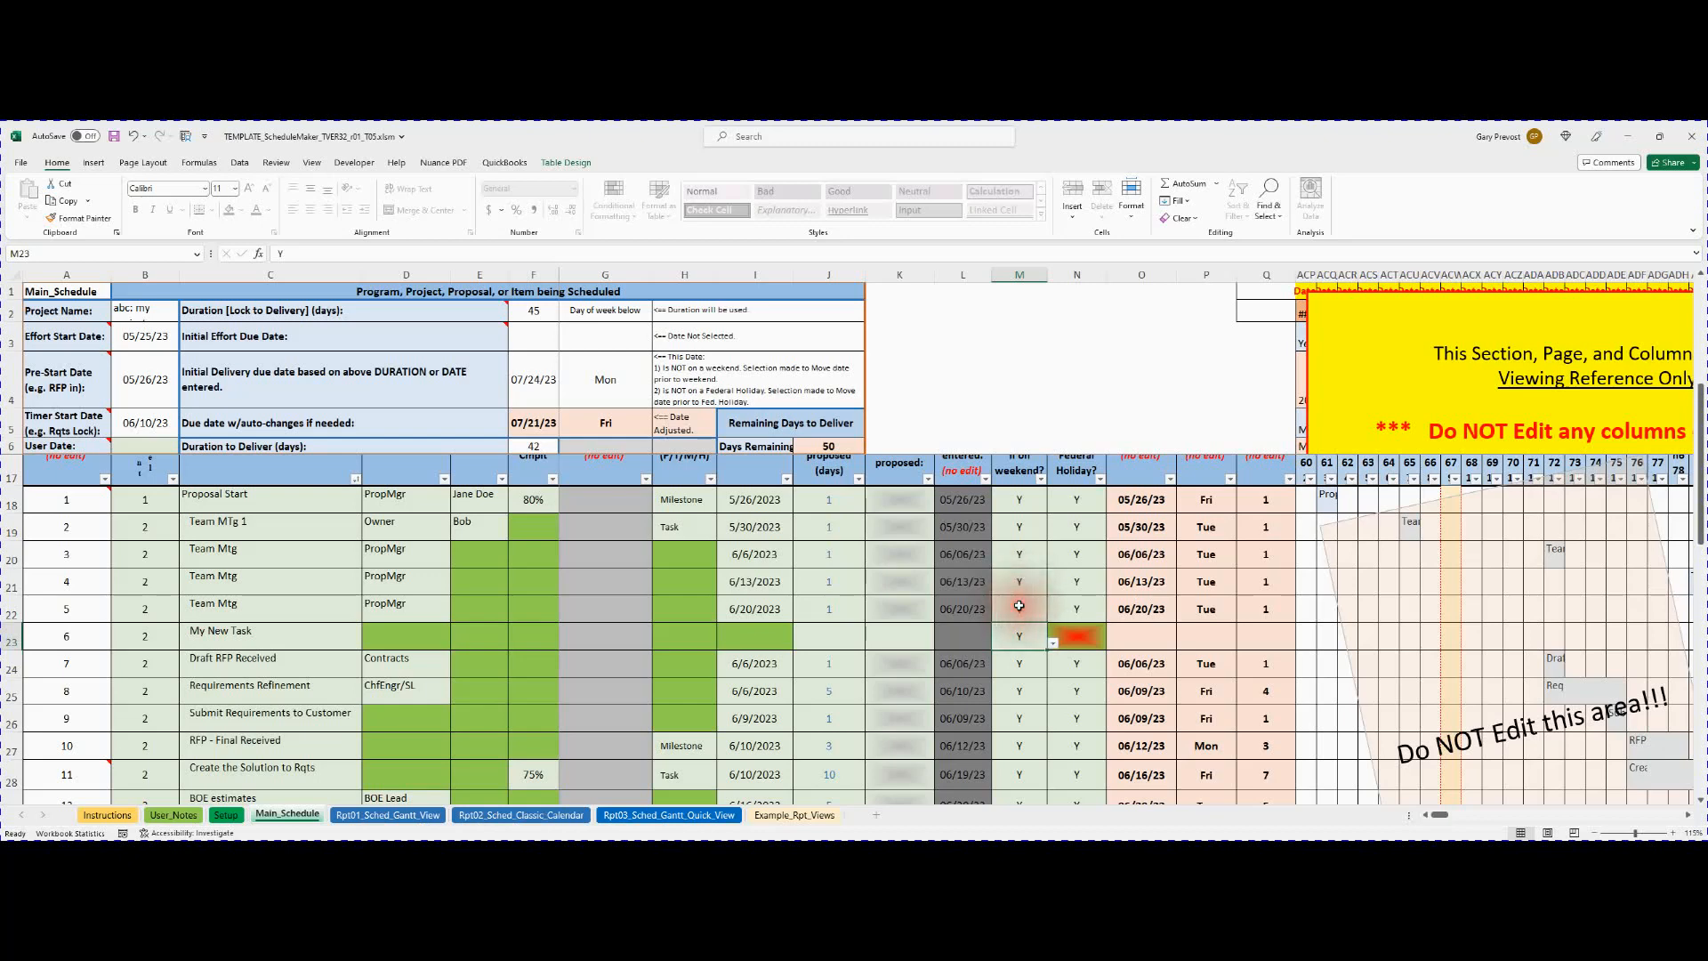
left_click(1058, 644)
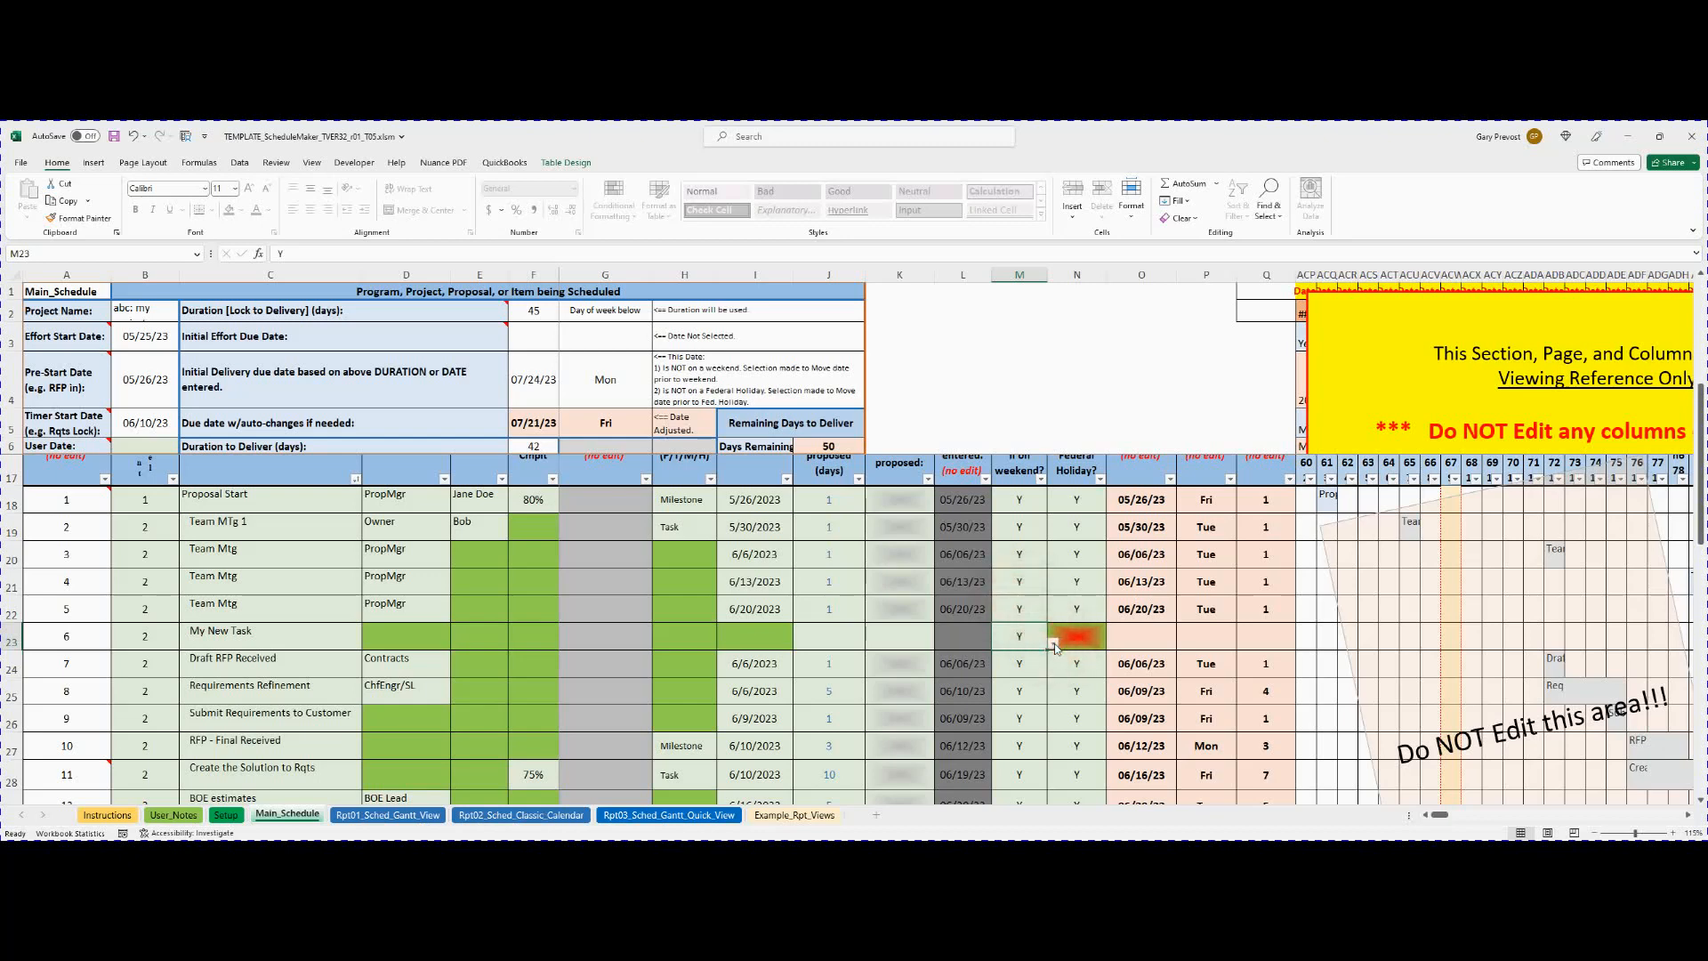
left_click(1027, 637)
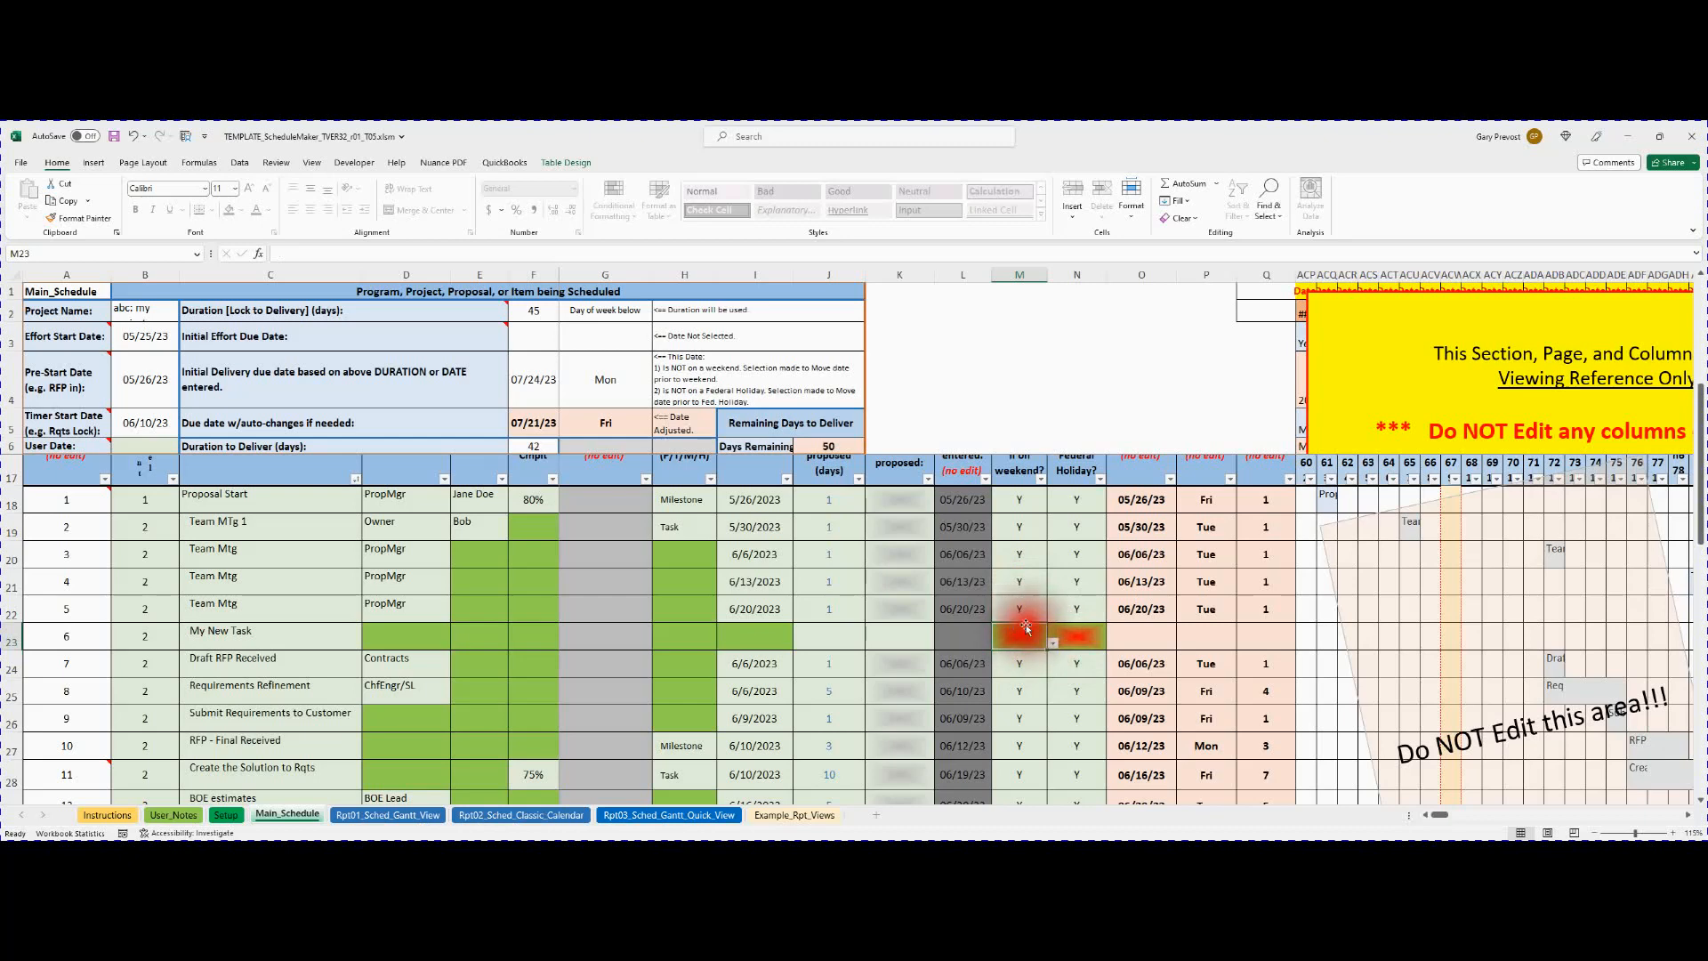
Copy the weekend and Federal Holiday settings of task 4 and paste them as values into My New Task.
left_click_drag(1020, 583, 1064, 583)
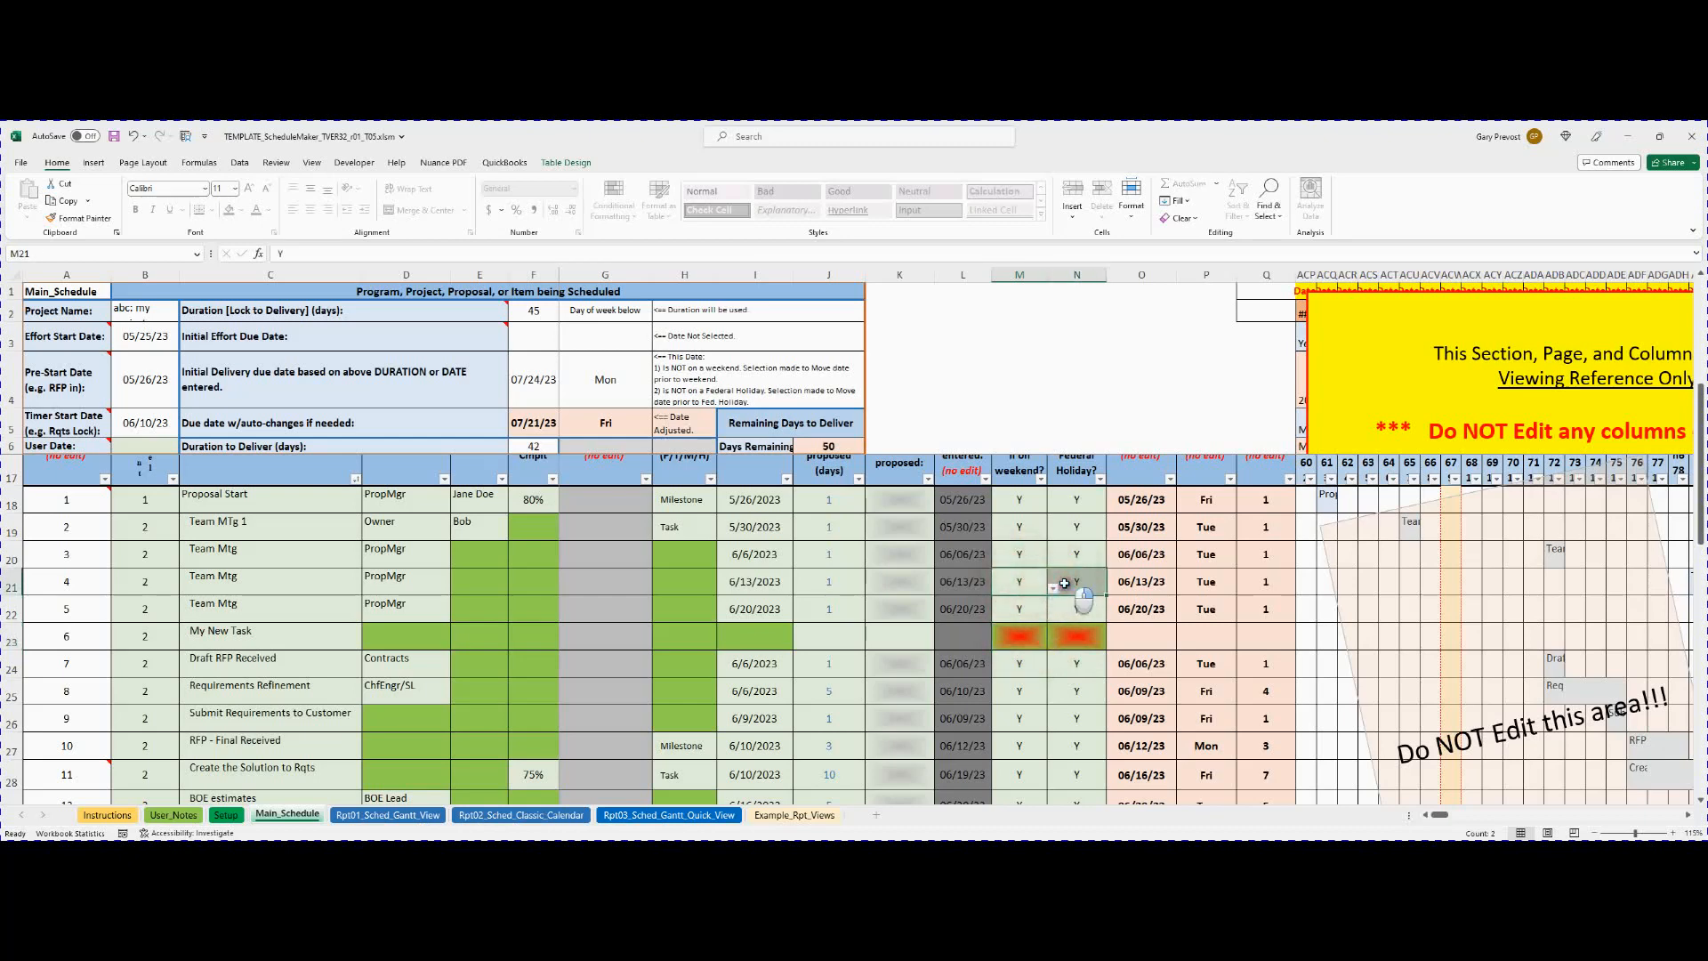
right_click(1063, 582)
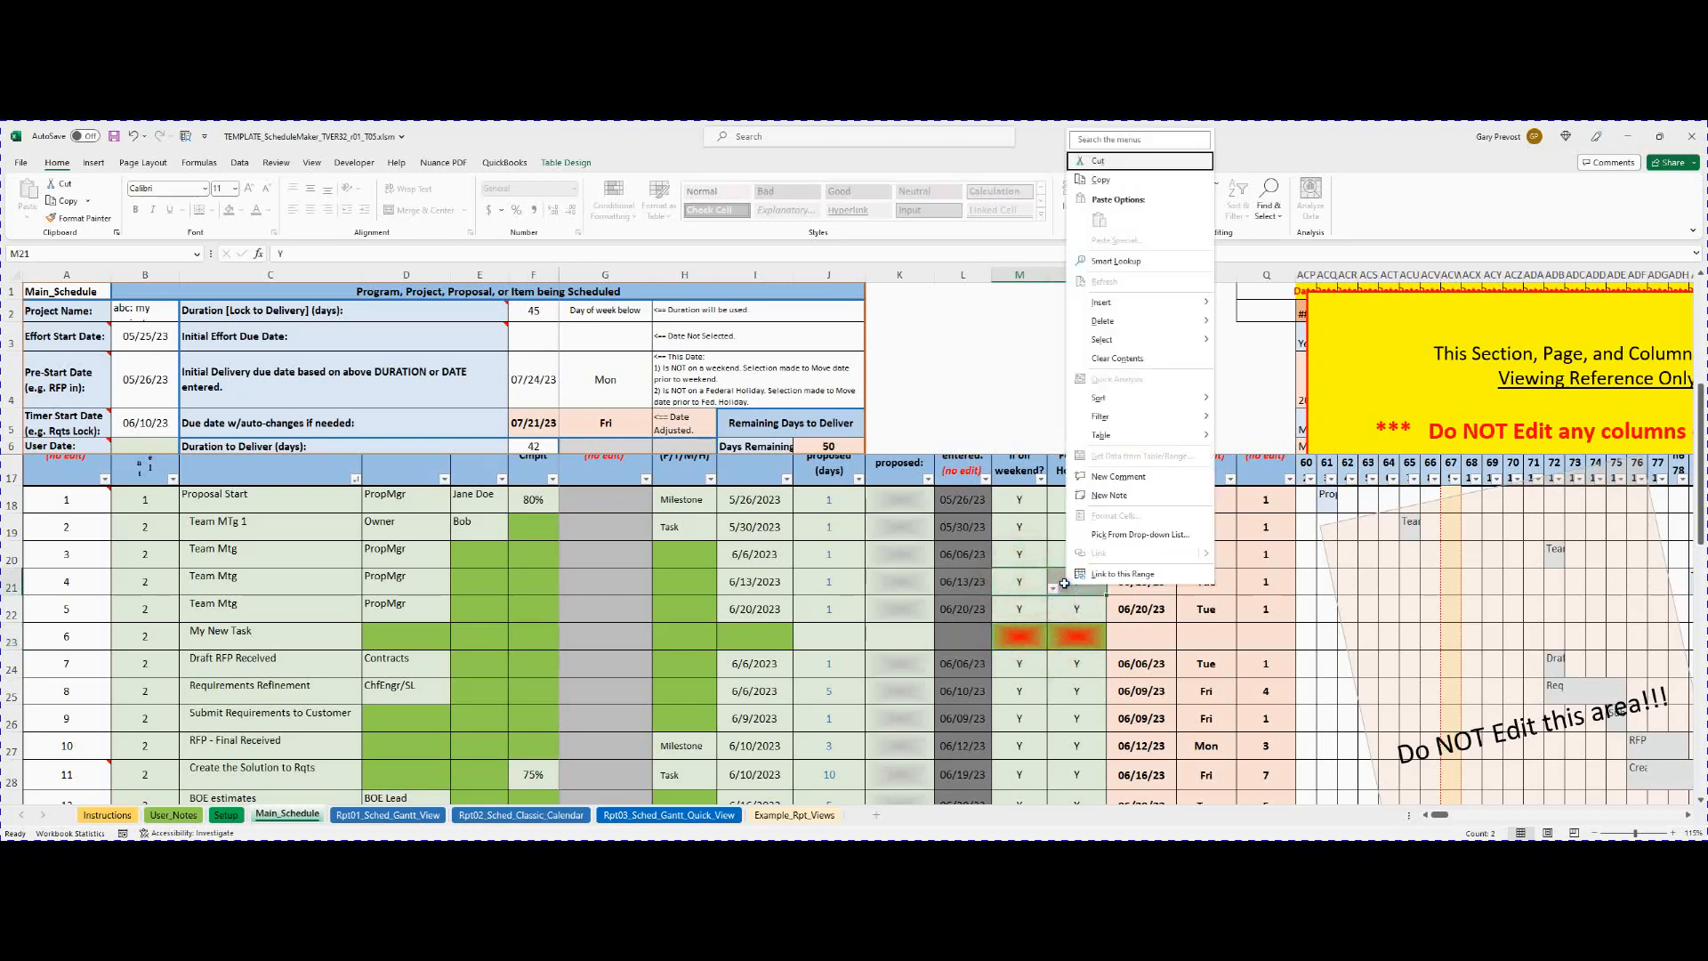
left_click(1101, 183)
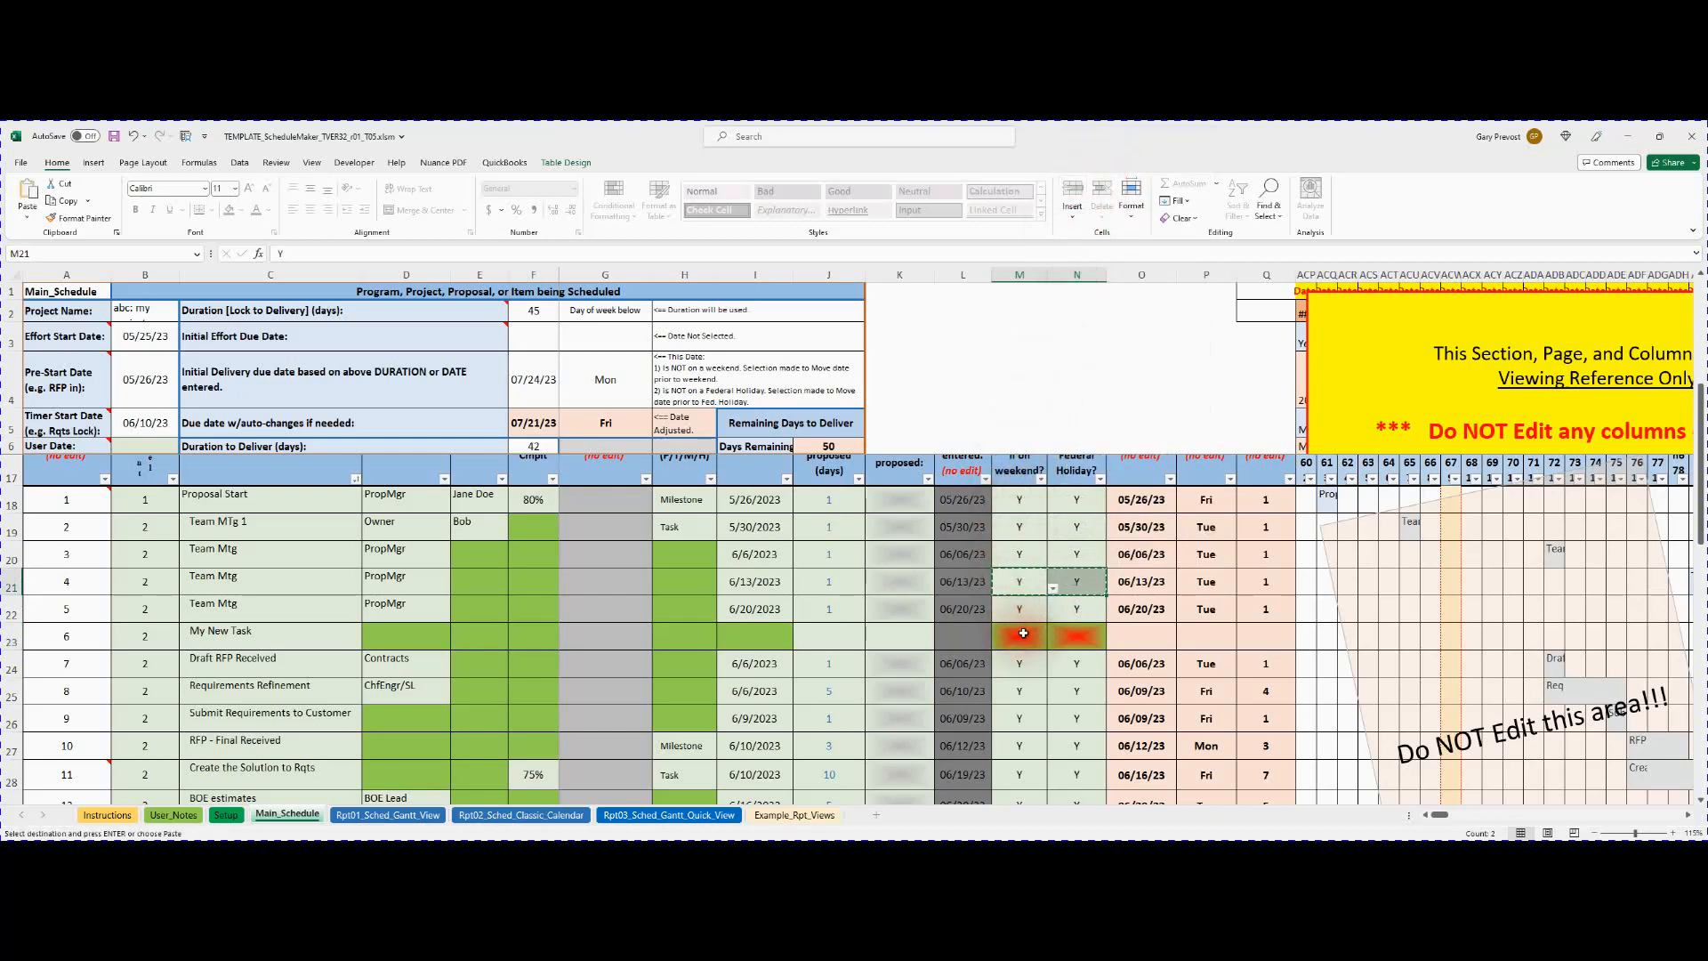
left_click_drag(1023, 632, 1067, 641)
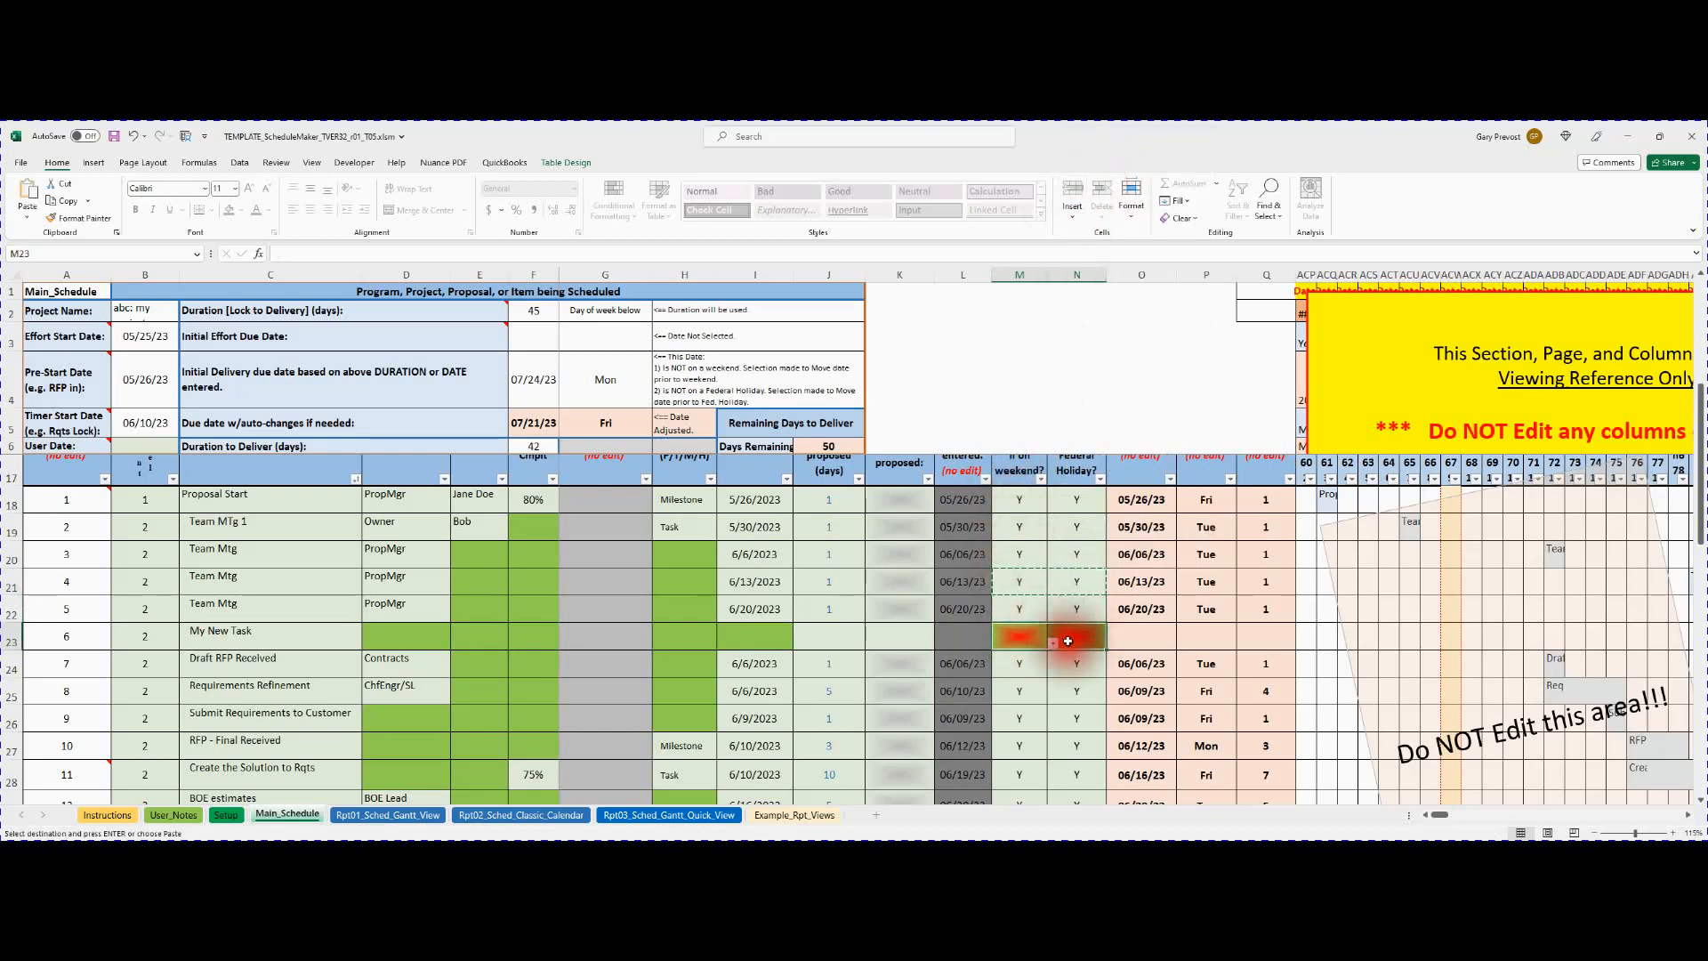
right_click(1069, 639)
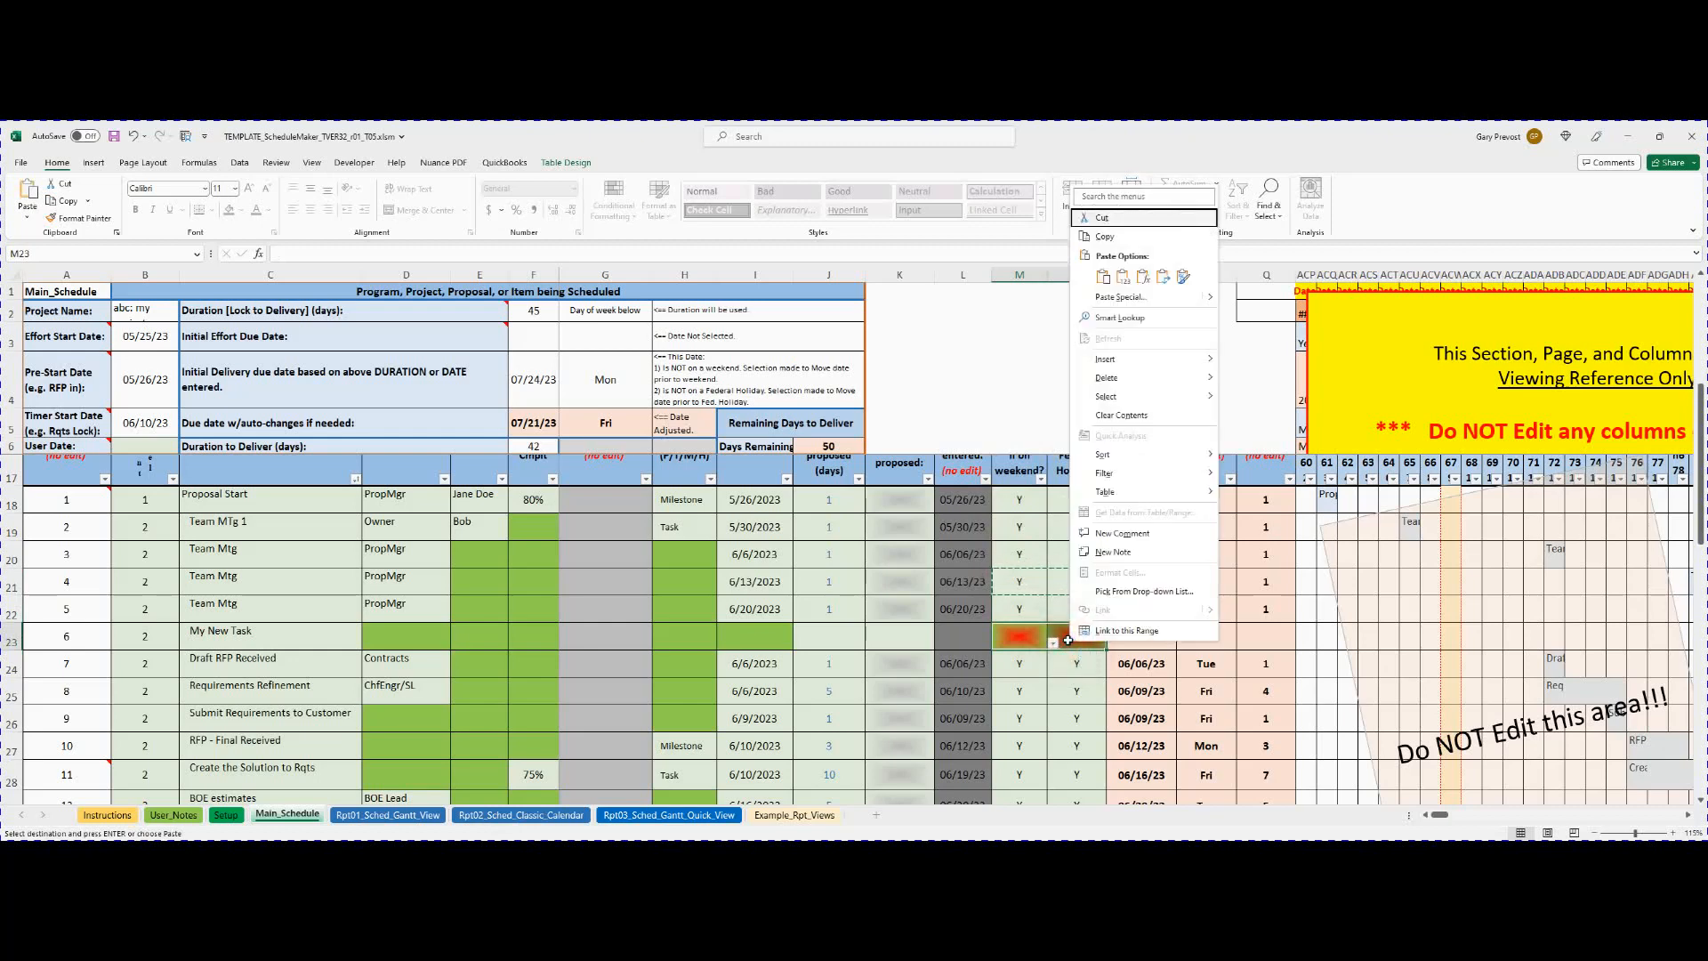
left_click(1123, 276)
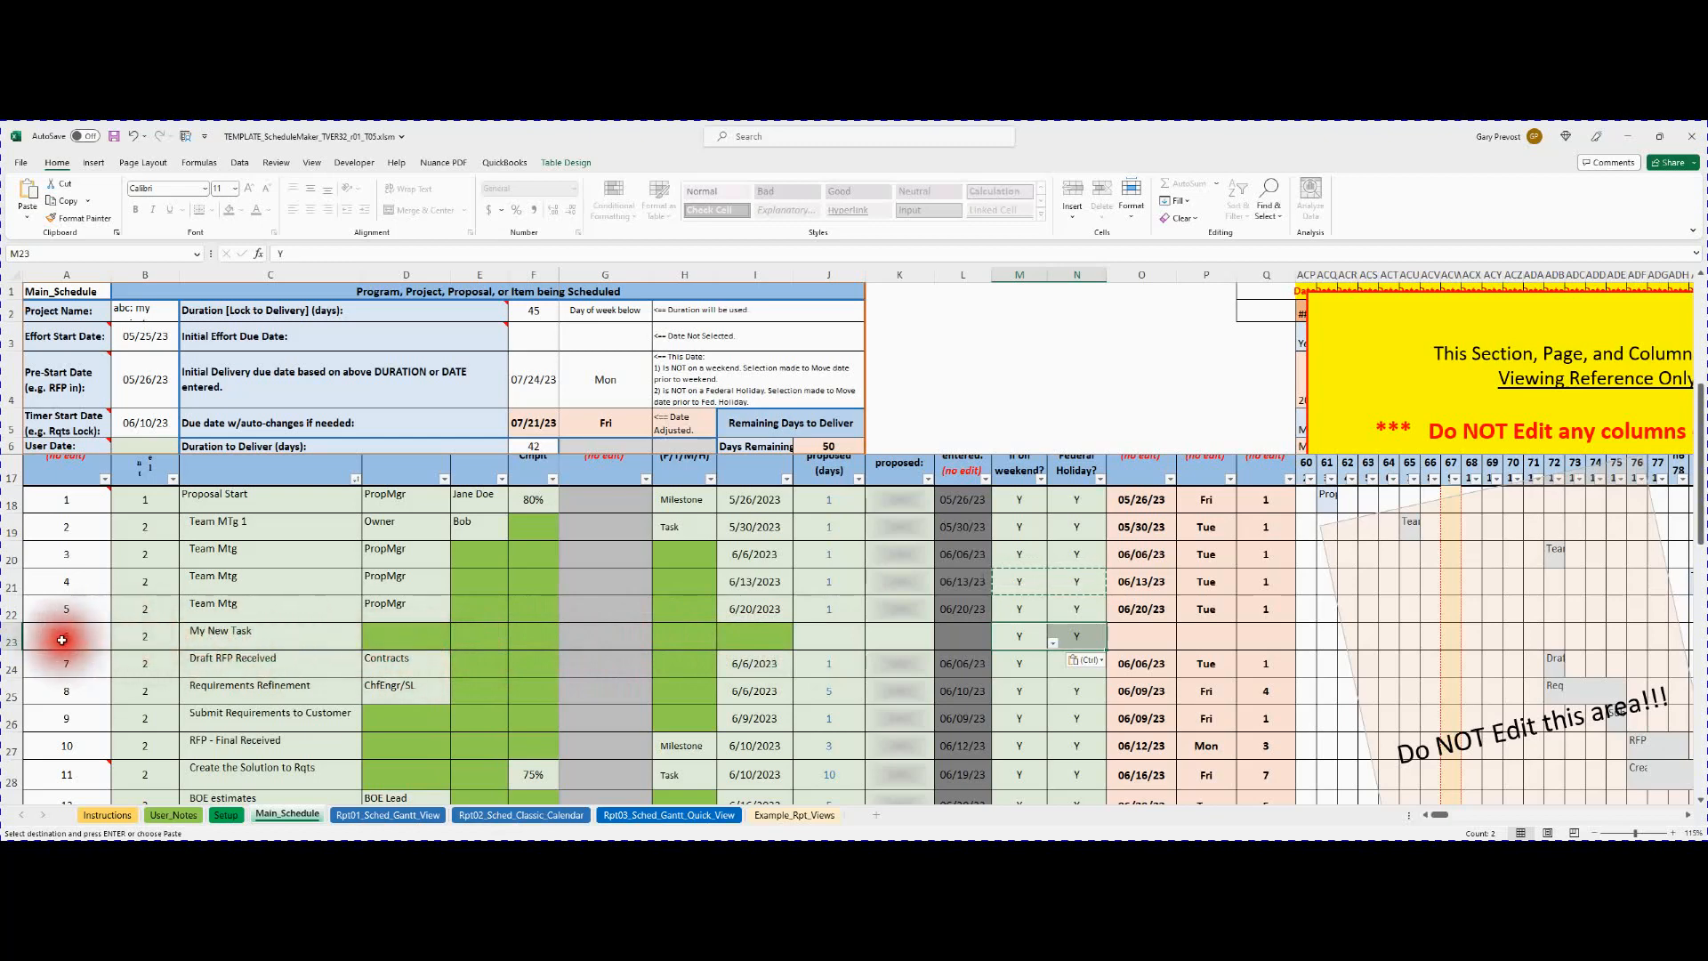
Delete the whole My New Task row from the task table.
left_click(5, 637)
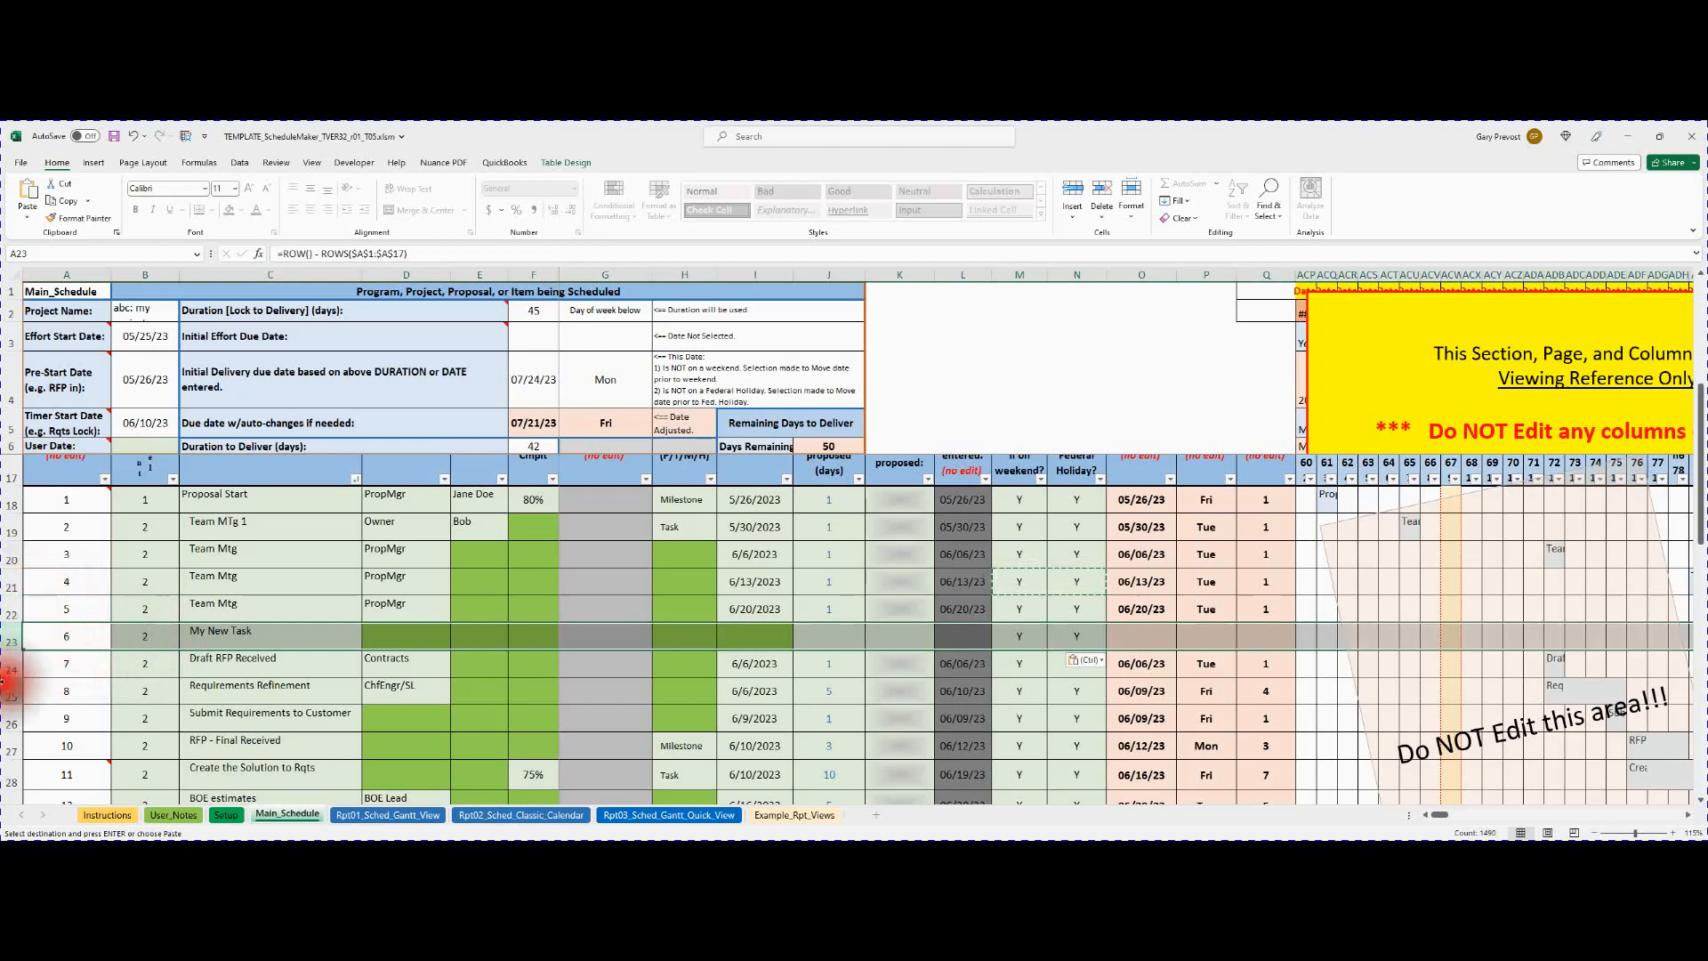
right_click(5, 633)
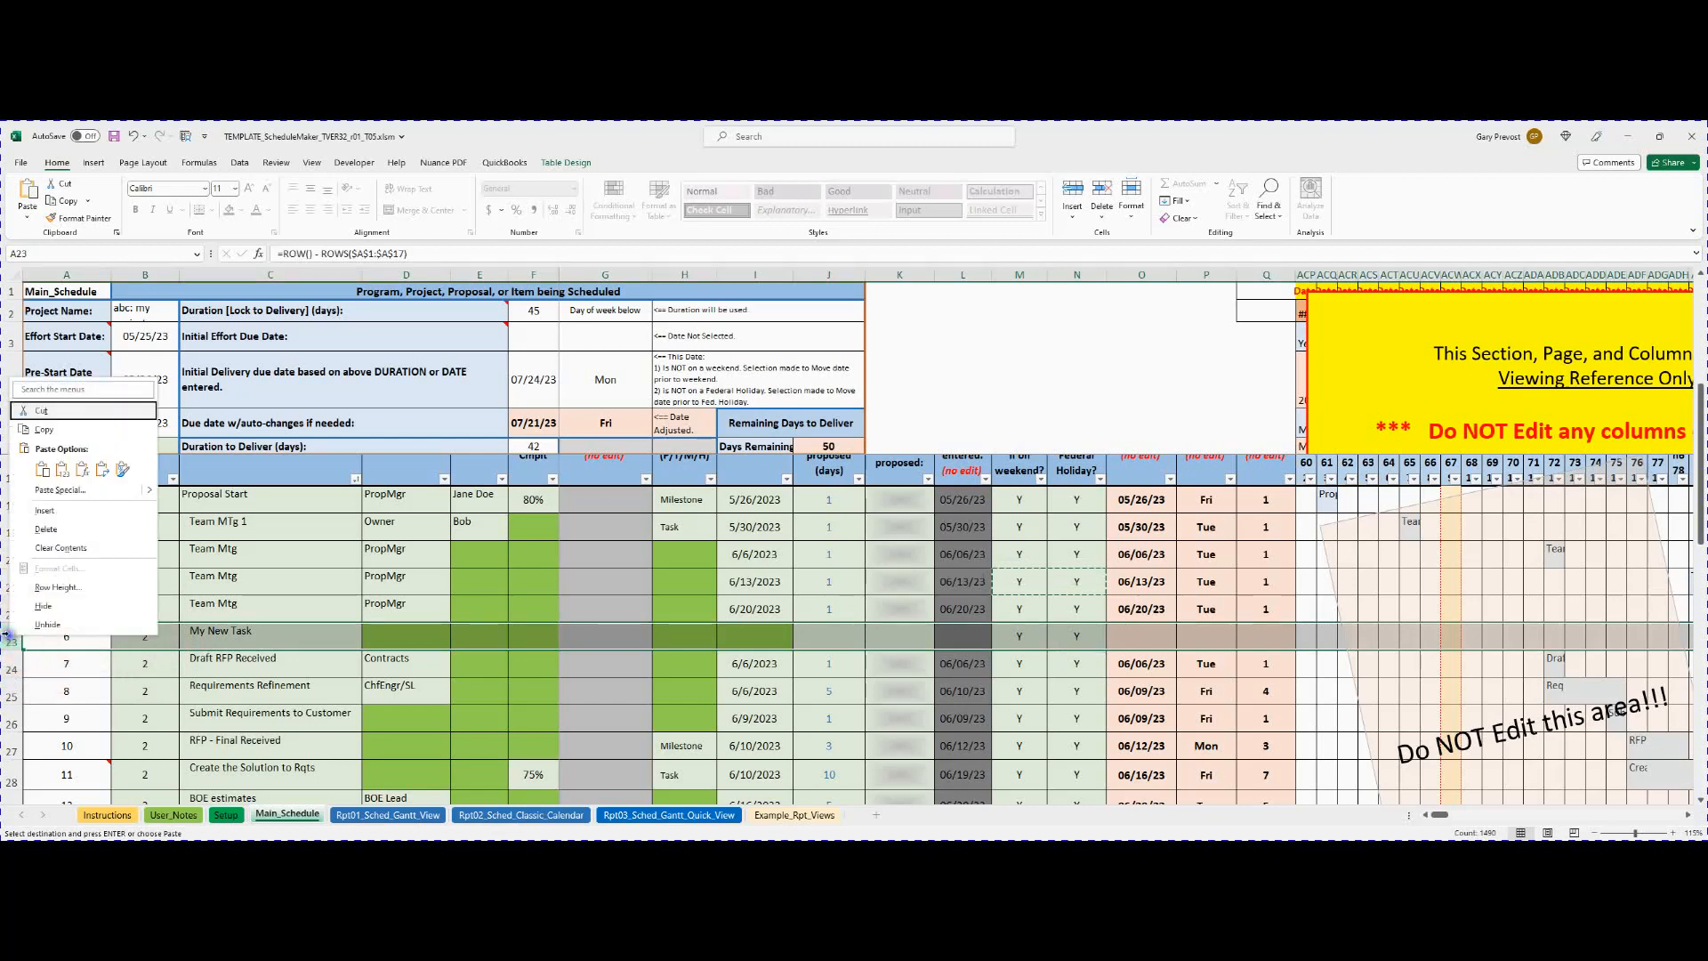
left_click(74, 531)
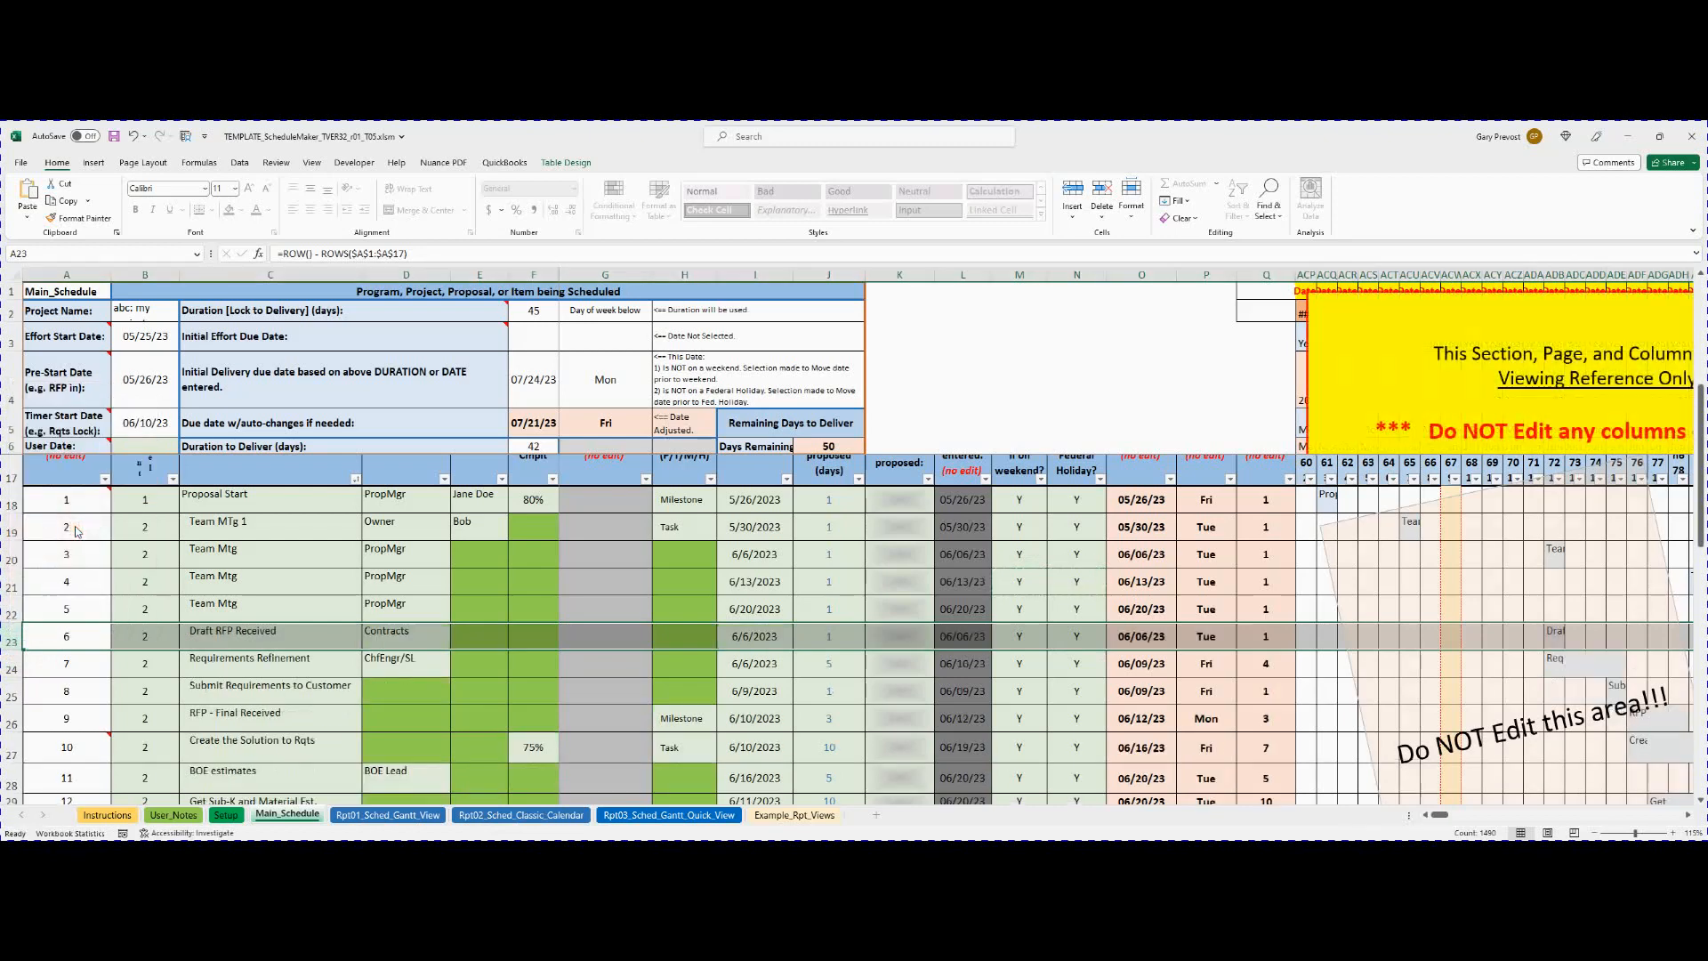
left_click(458, 692)
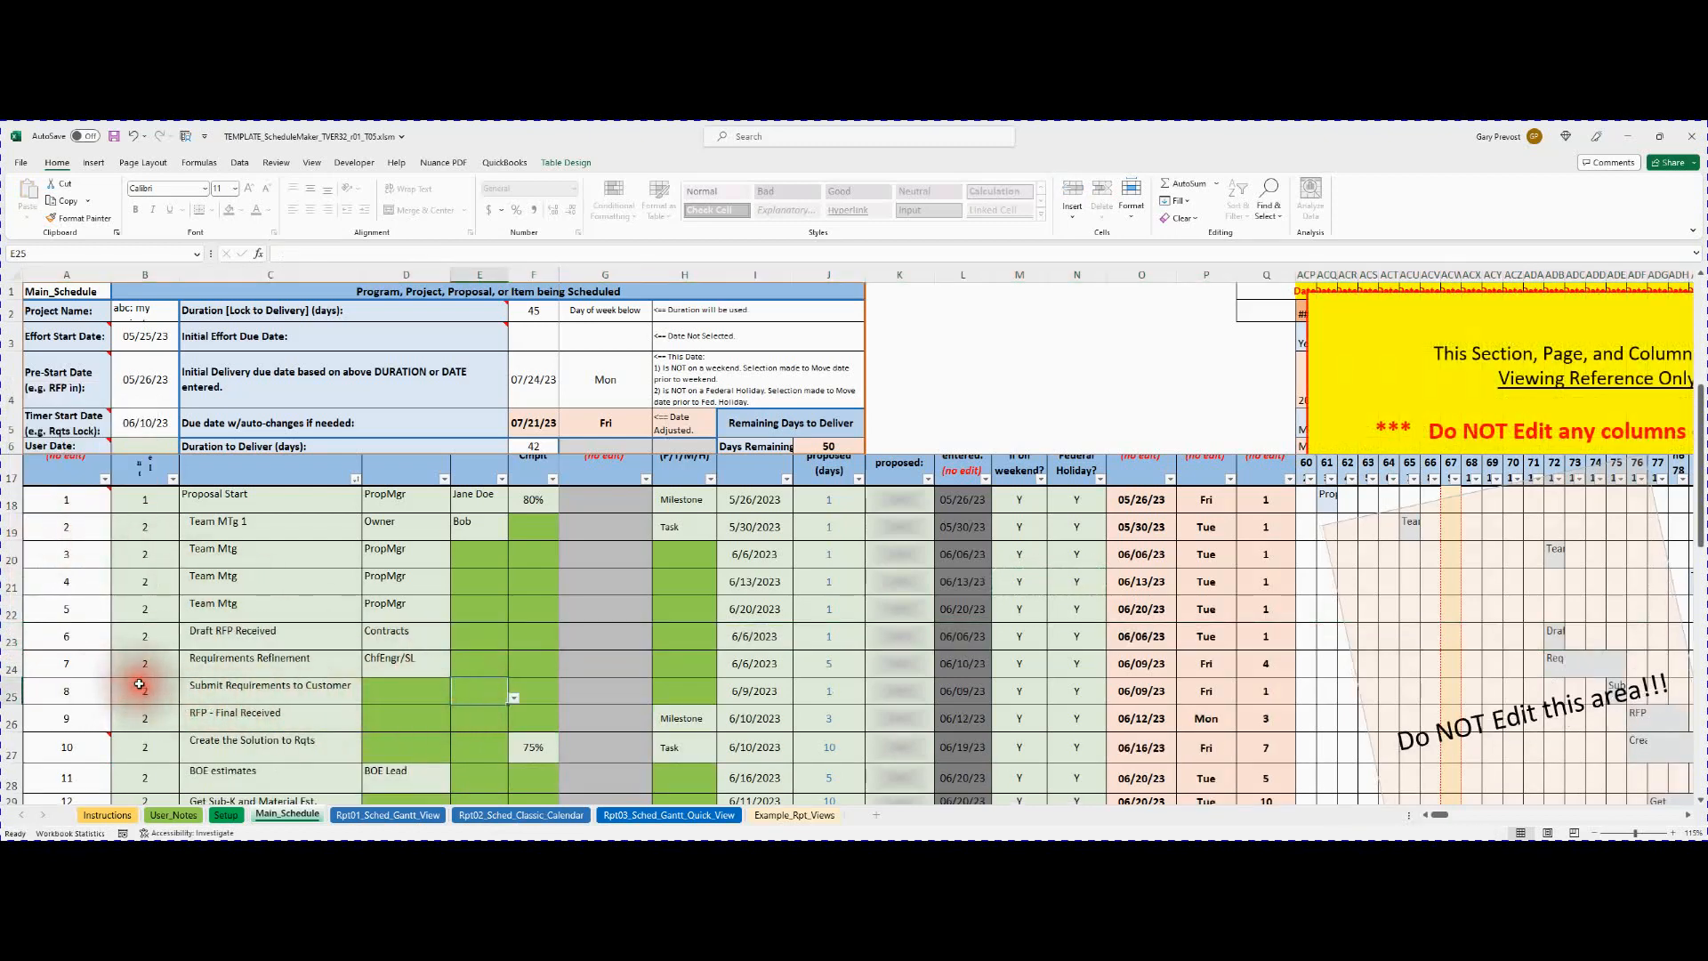
left_click(9, 612)
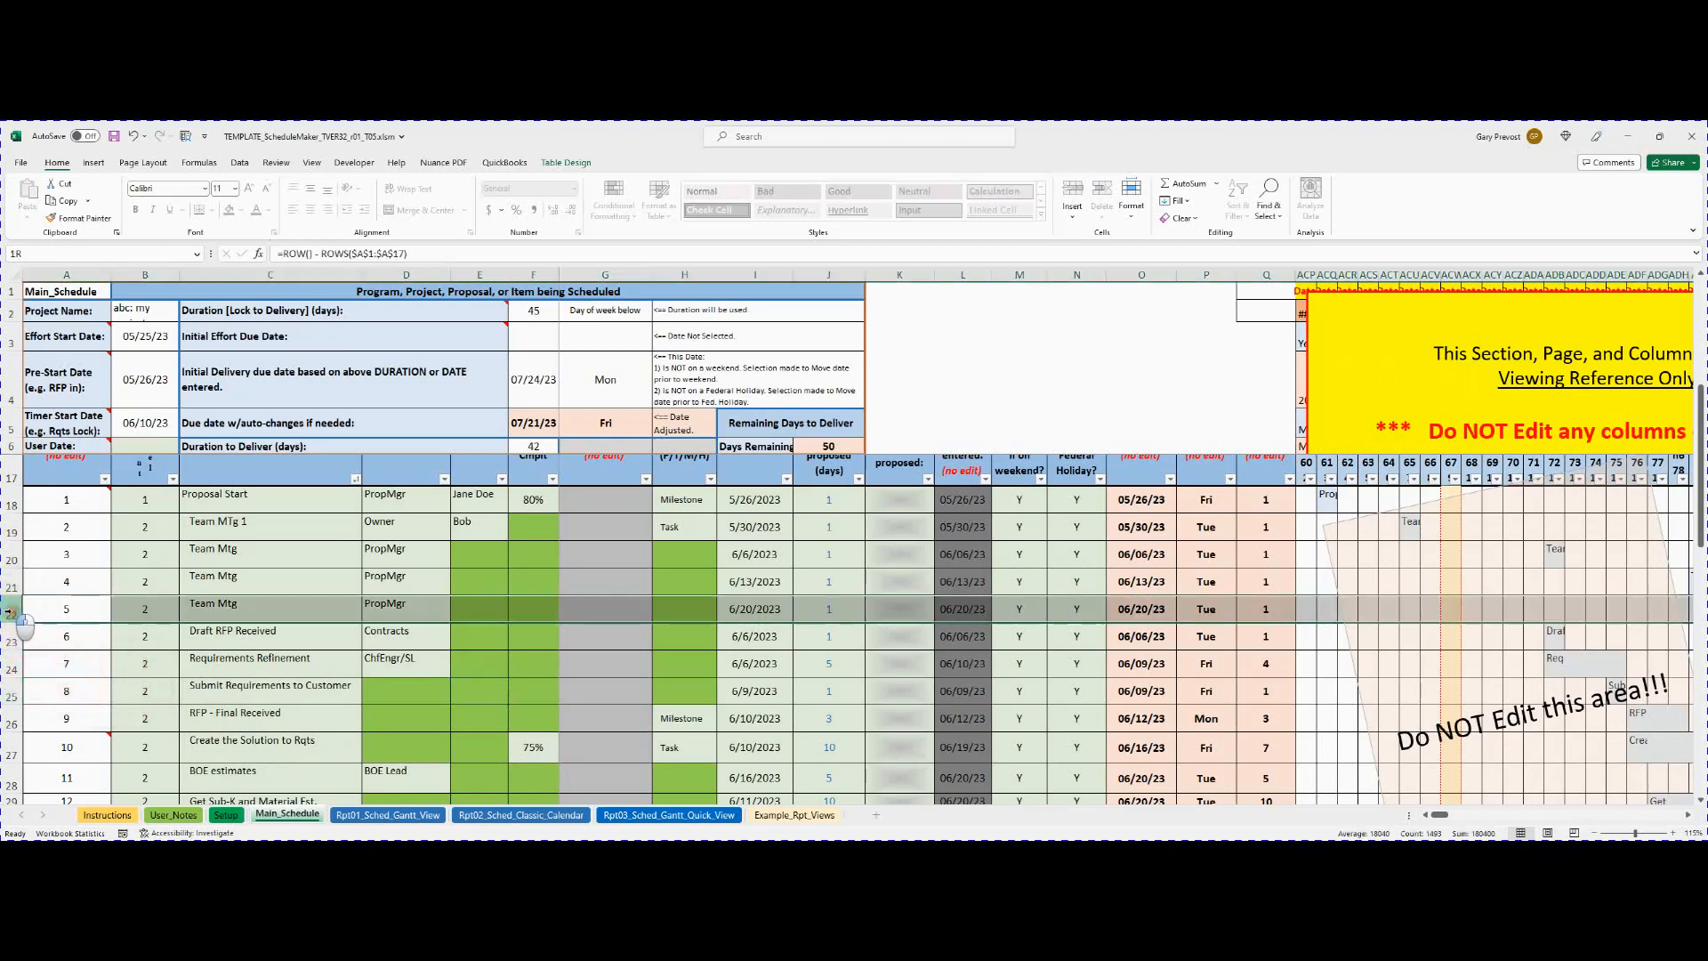
left_click_drag(9, 612, 5, 658)
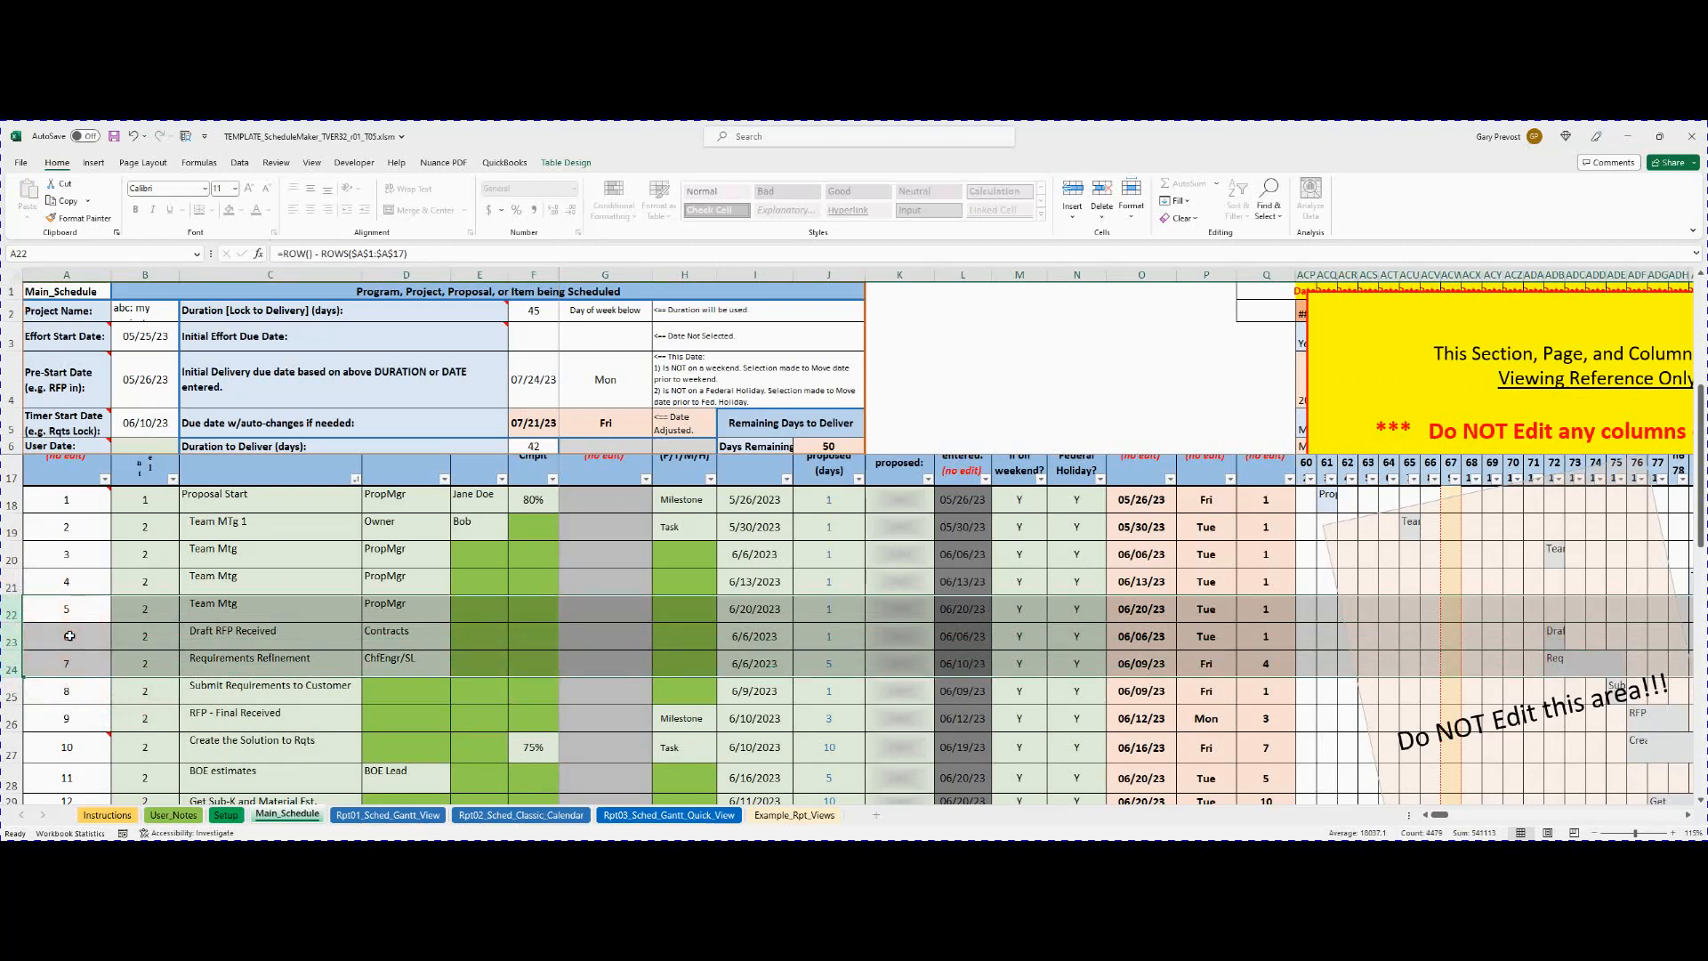
left_click(253, 612)
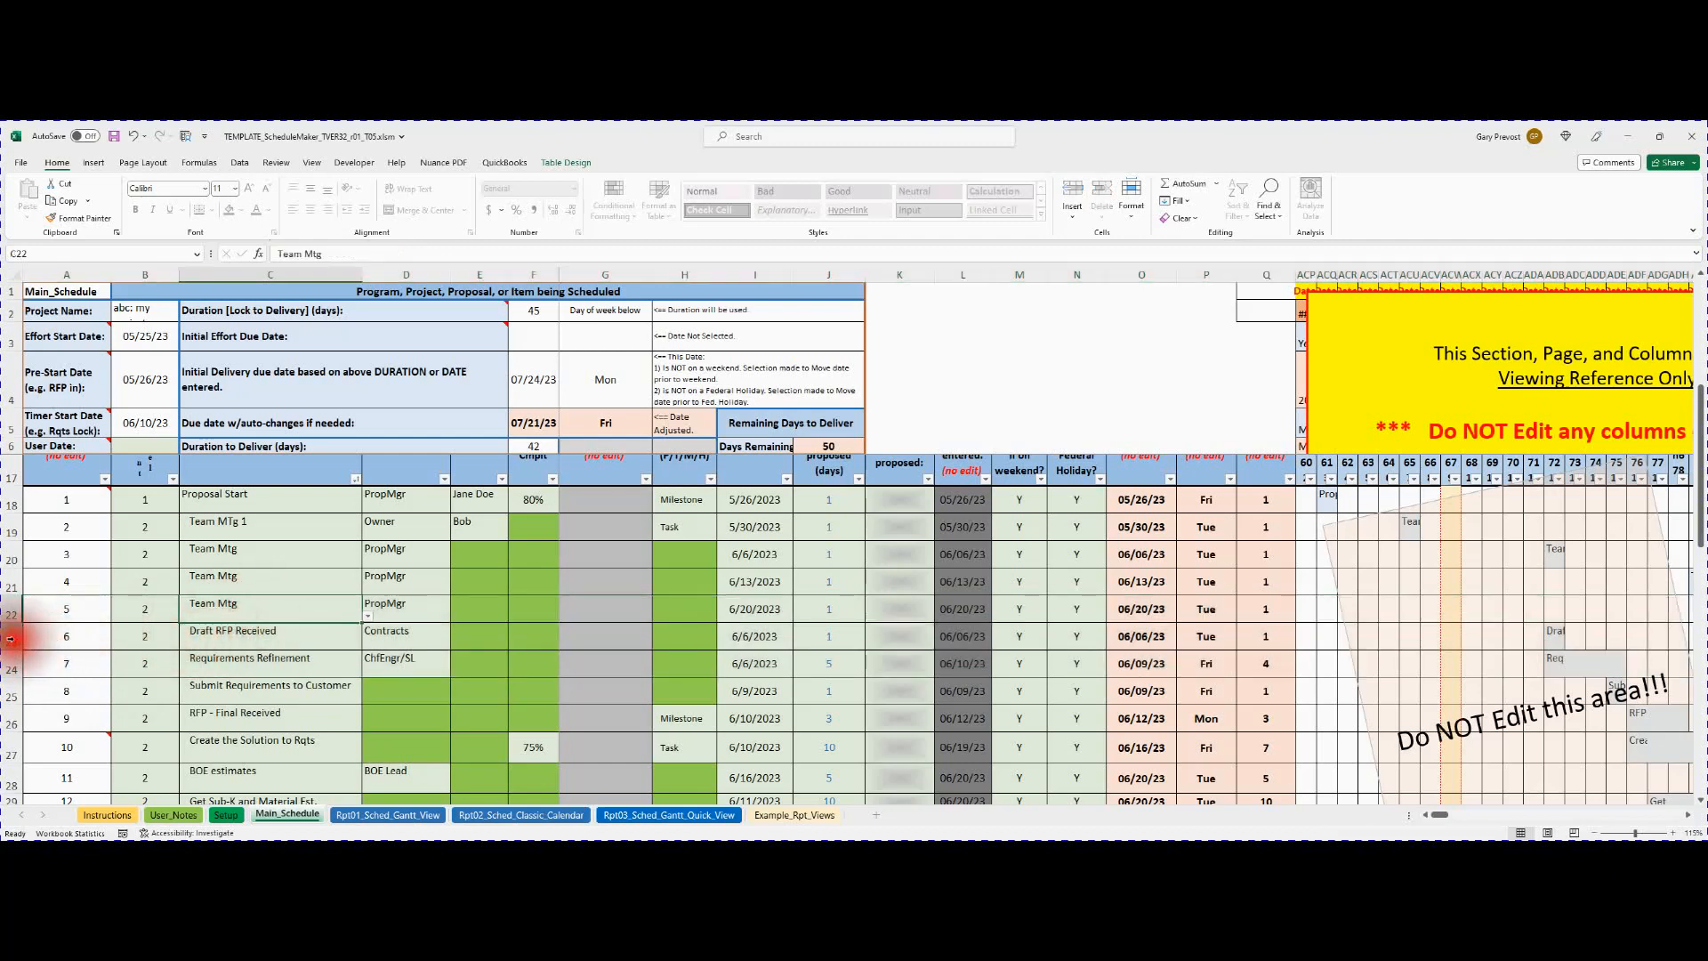
Insert three new rows at once above the Draft RFP Received task.
left_click_drag(9, 638, 9, 690)
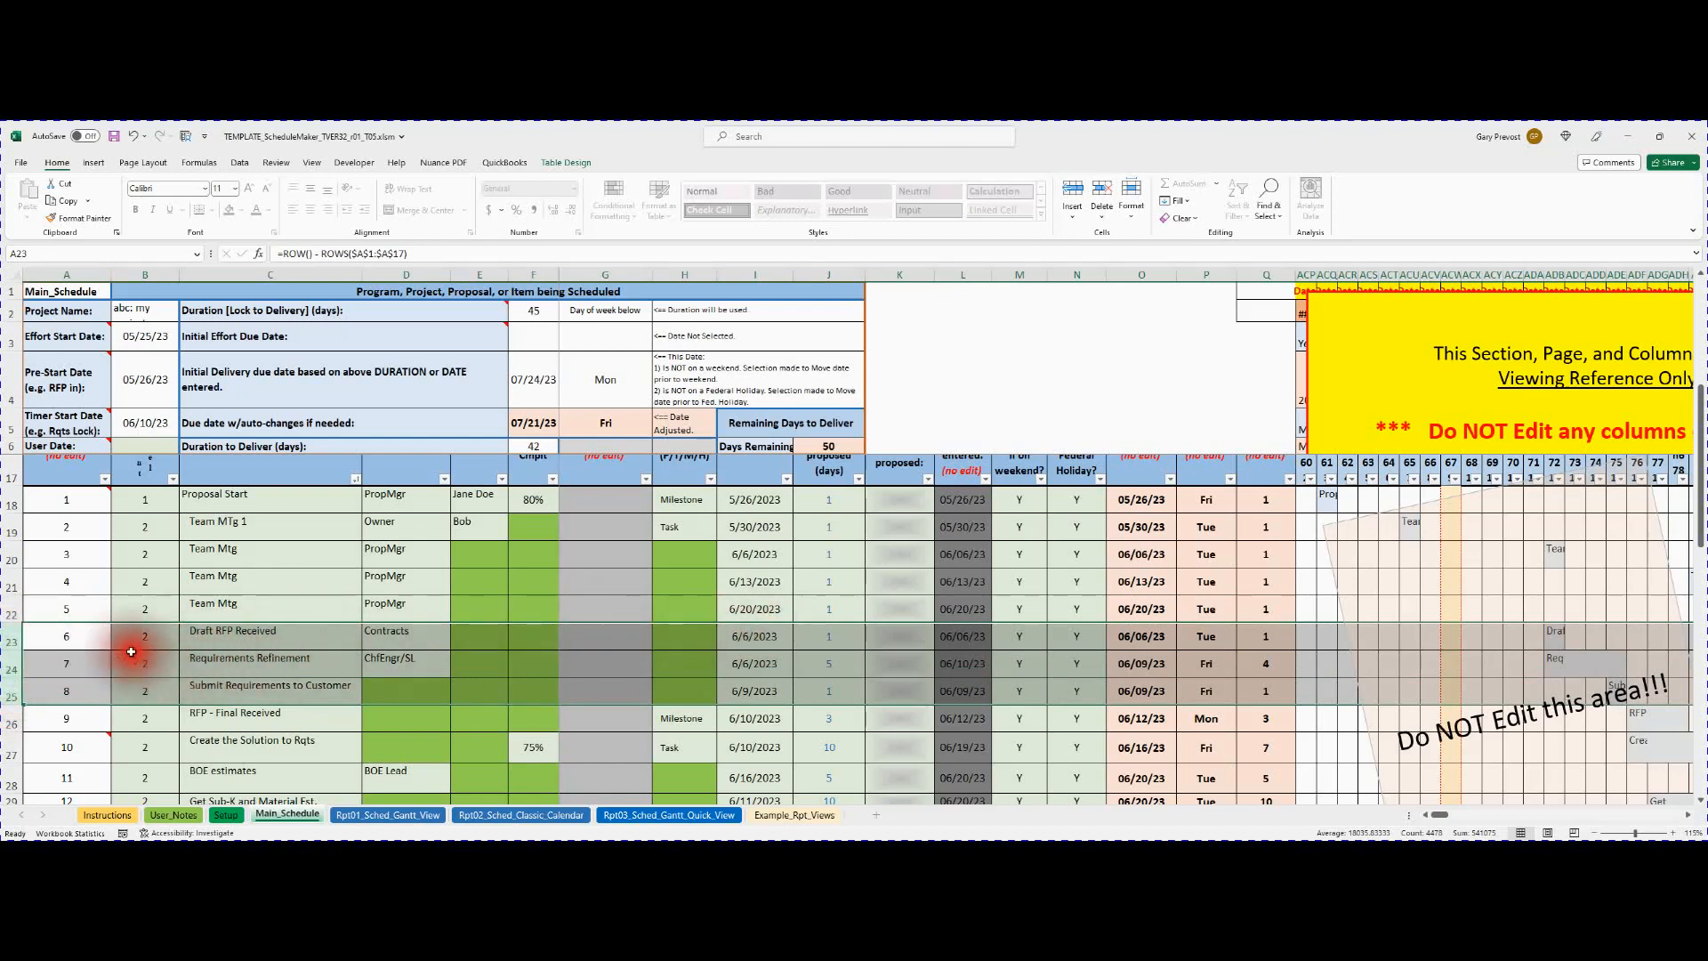
right_click(80, 642)
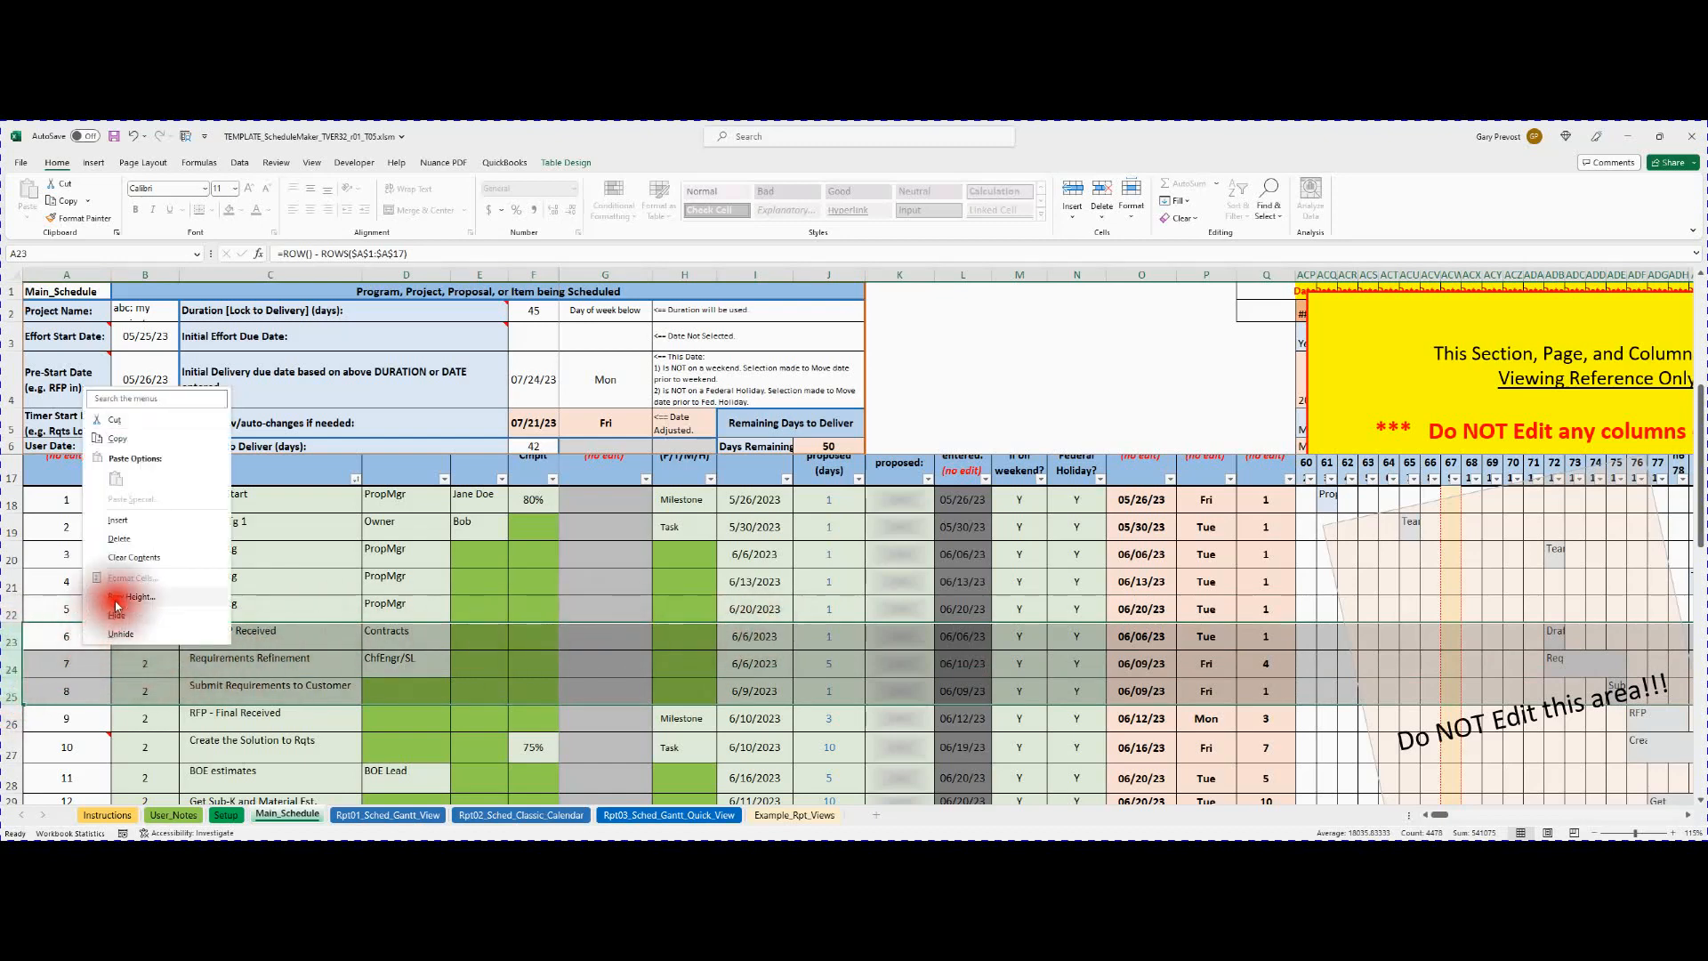
left_click(133, 557)
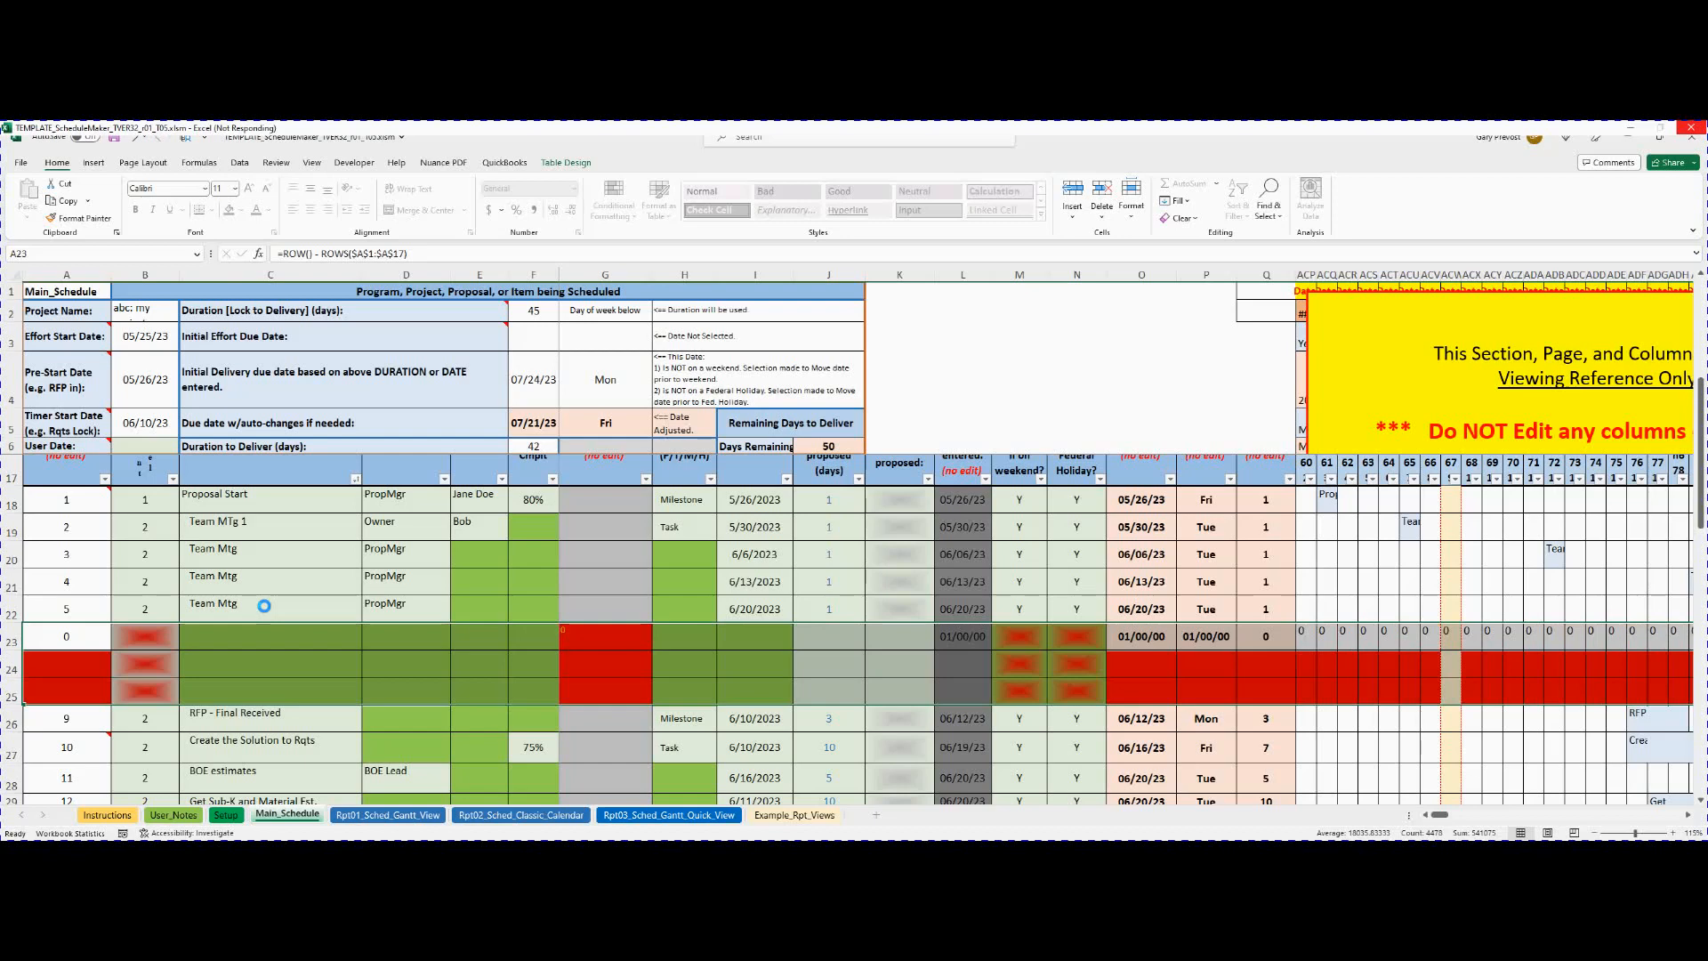
left_click(217, 638)
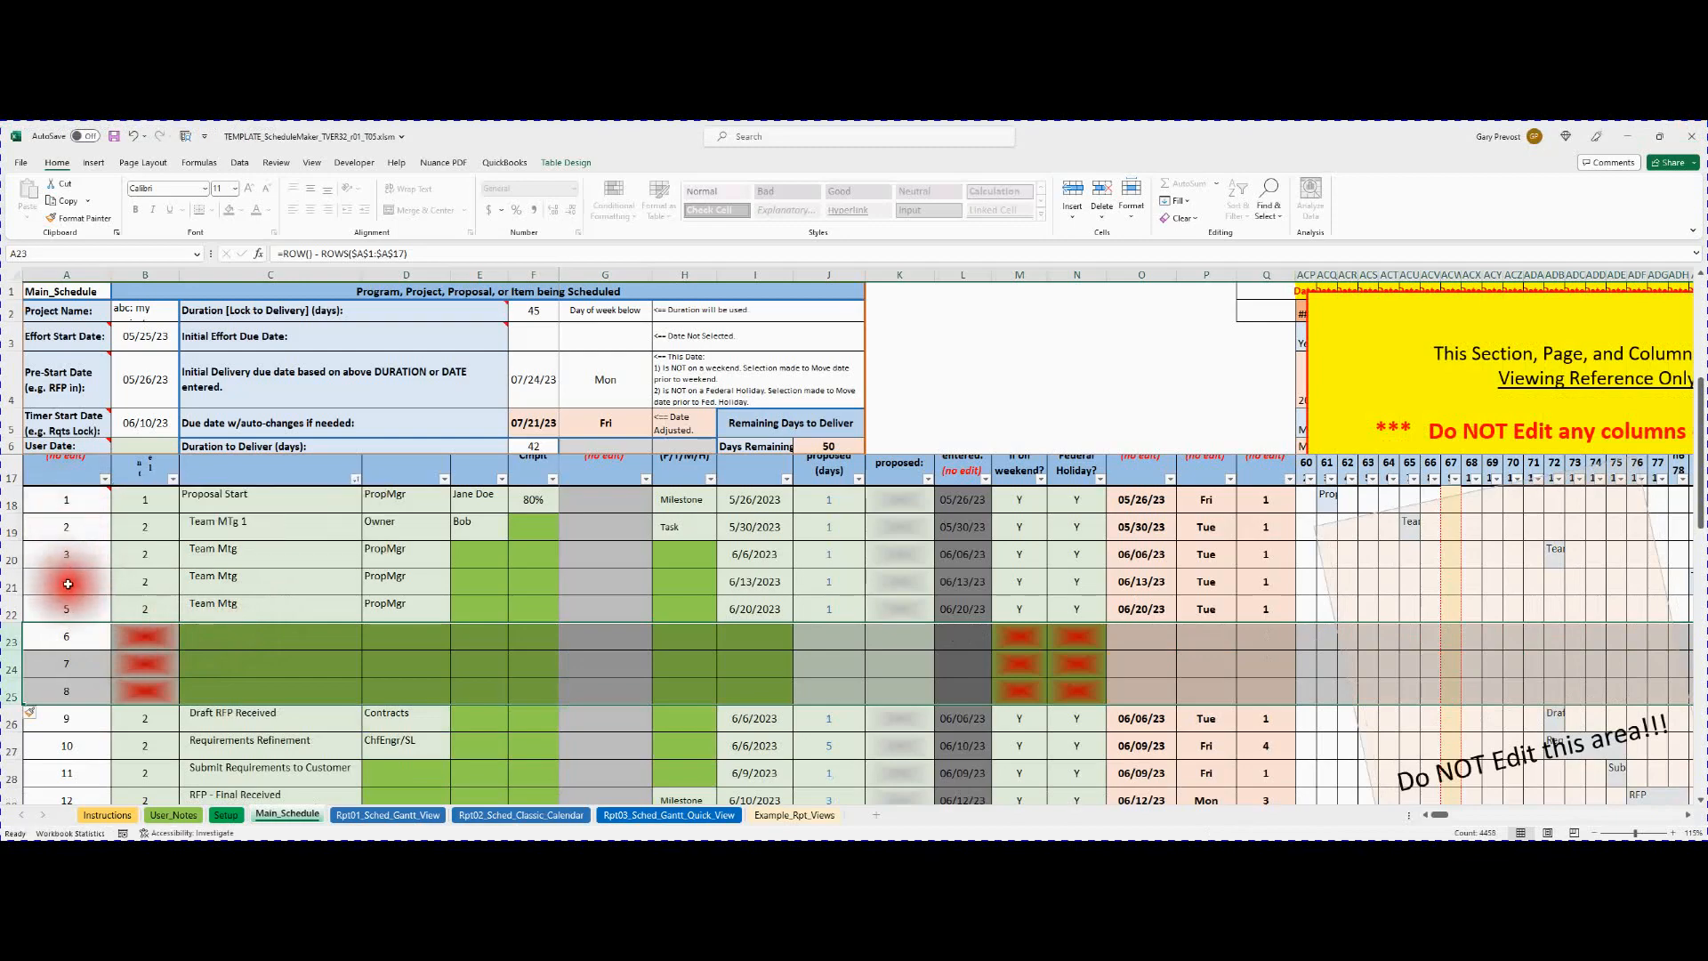
scroll(68, 583, "up", 1)
scroll(71, 659, "down", 1)
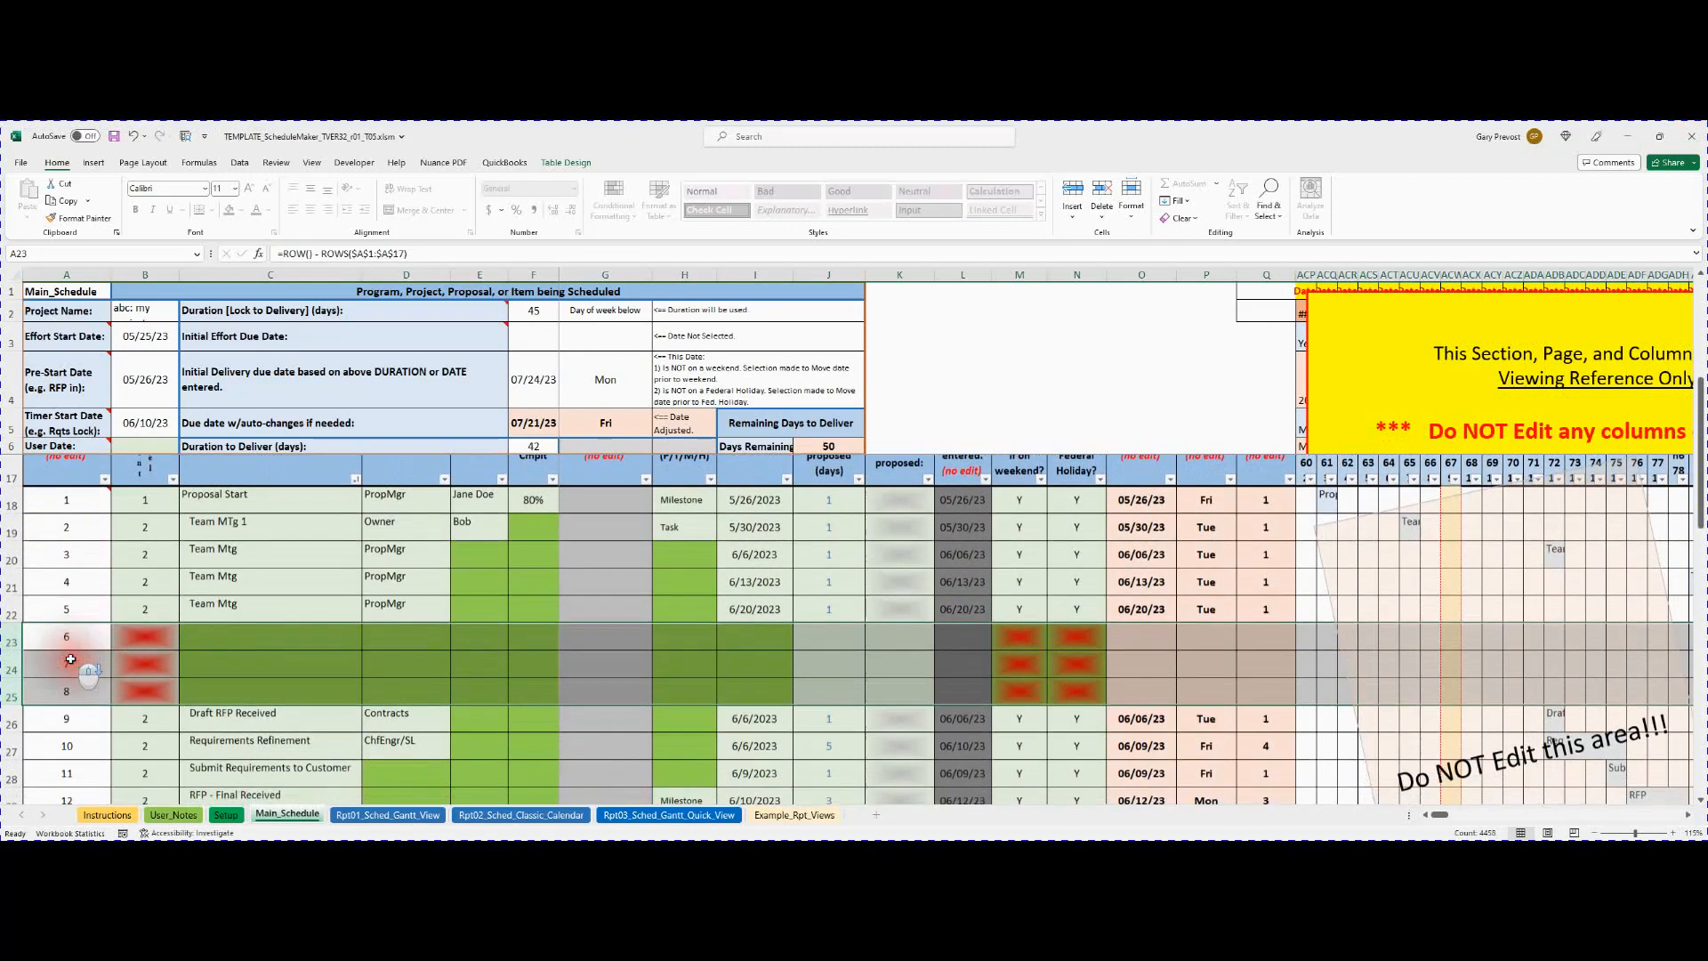
Set the level of the first new row to 2 and enter "vbvfc" as its task name.
left_click(145, 636)
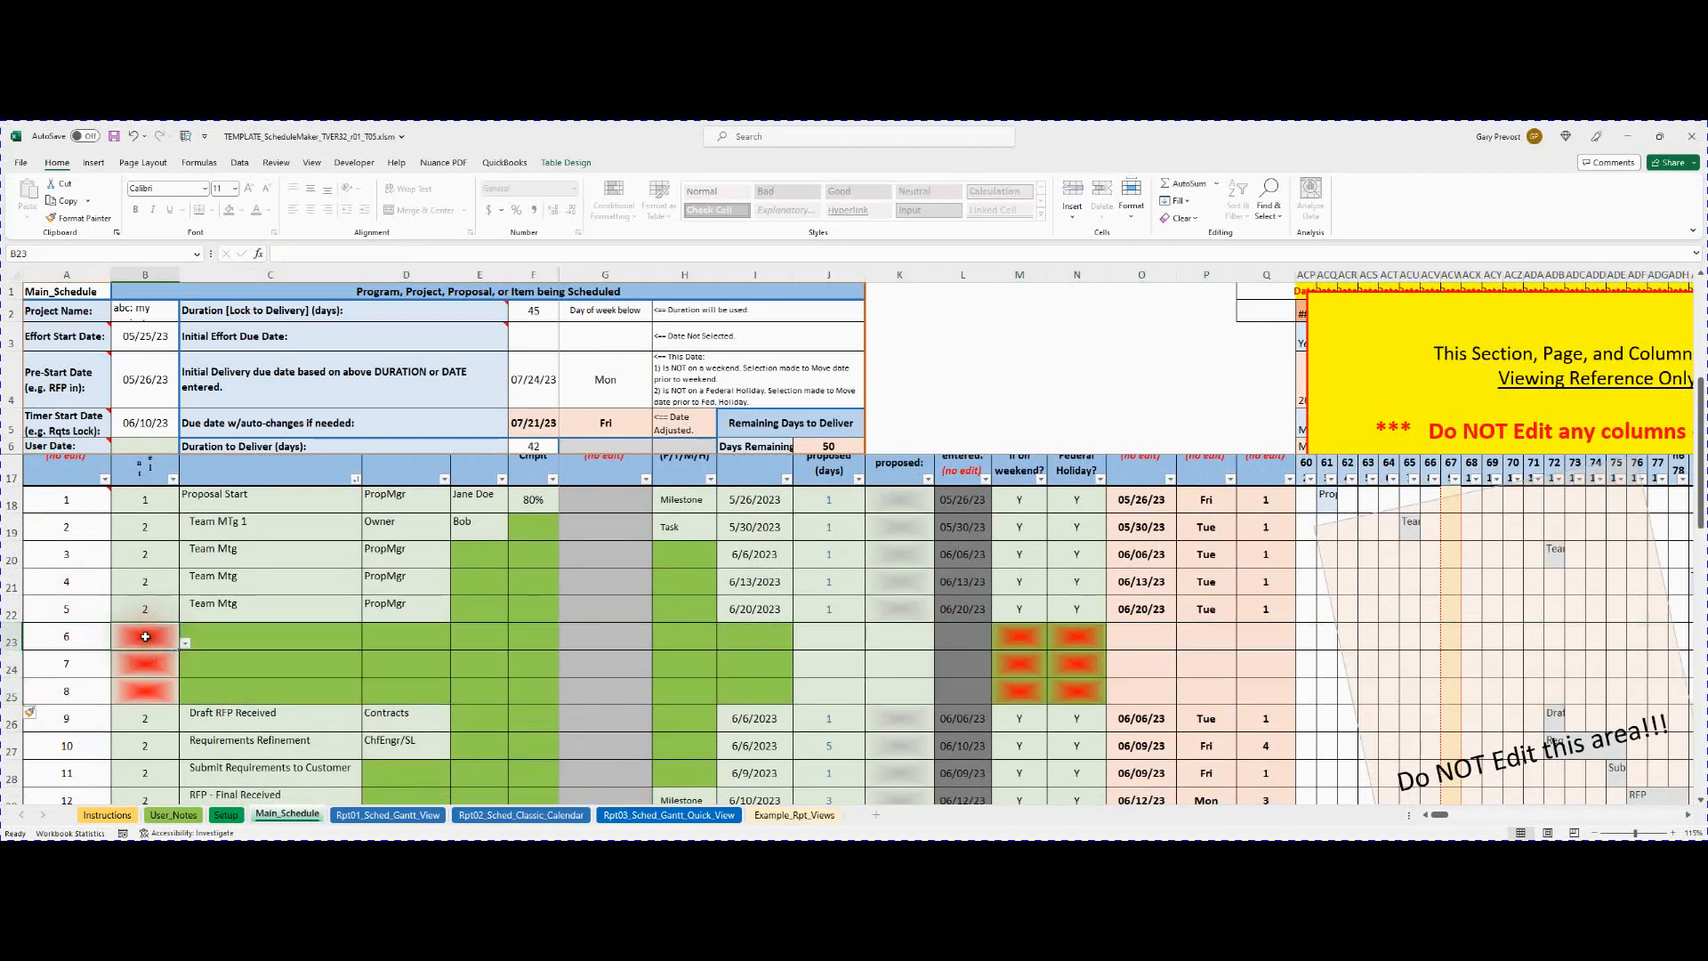
left_click(184, 644)
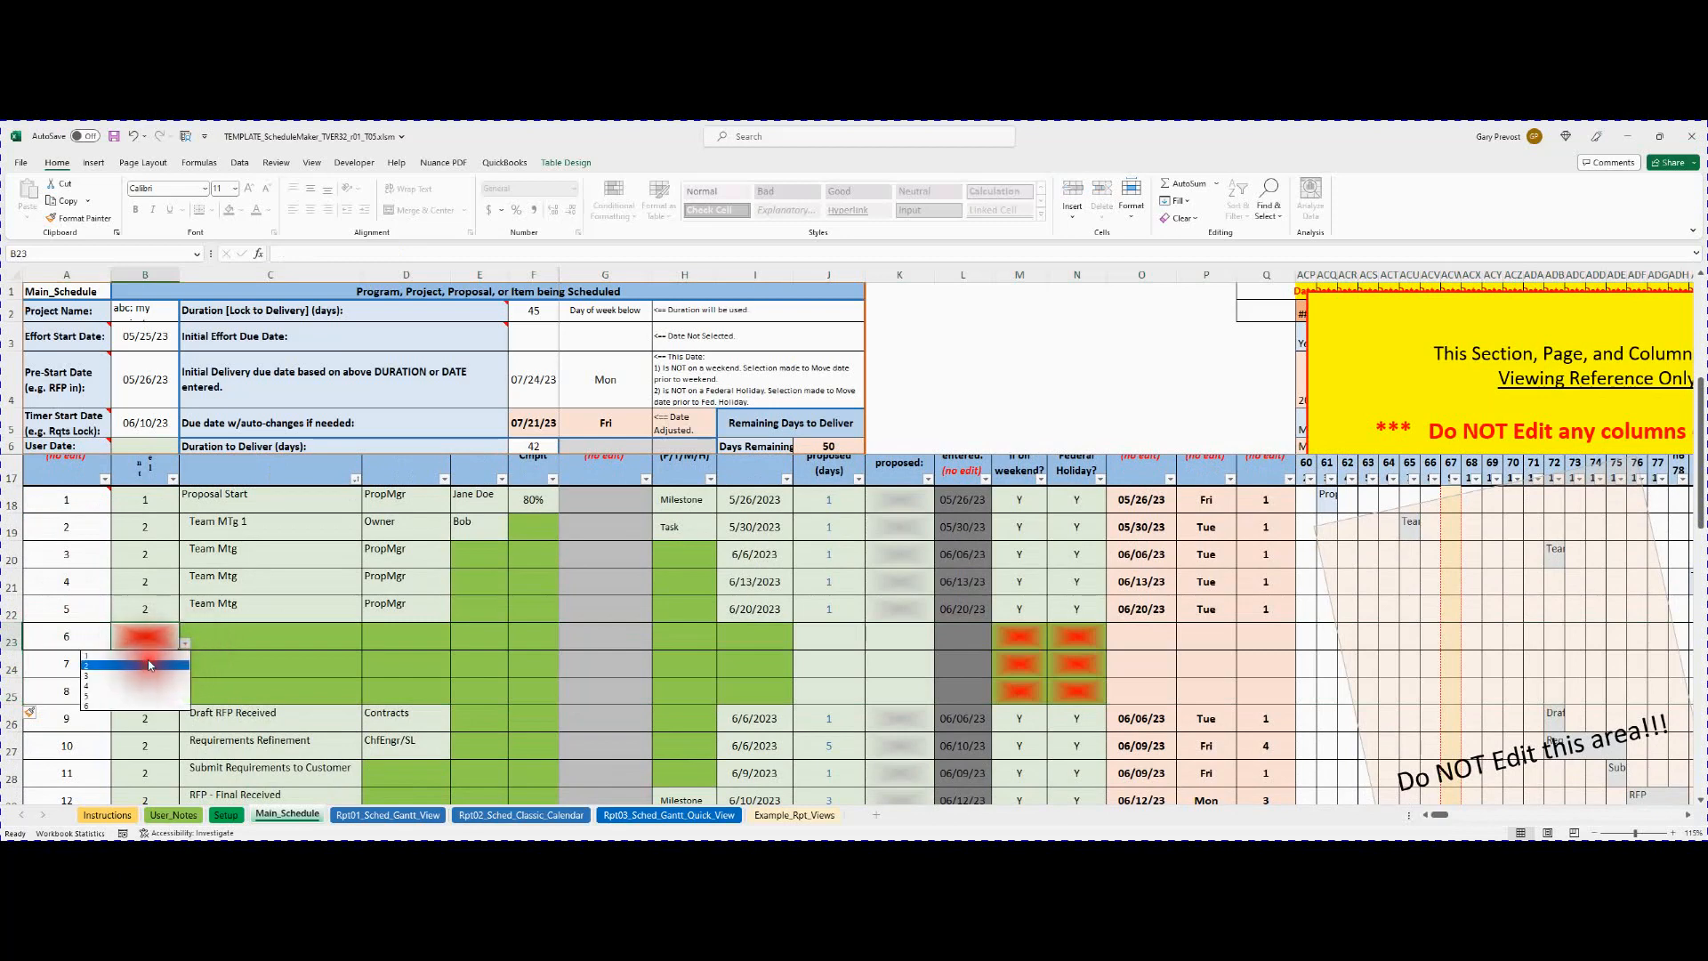
left_click(245, 637)
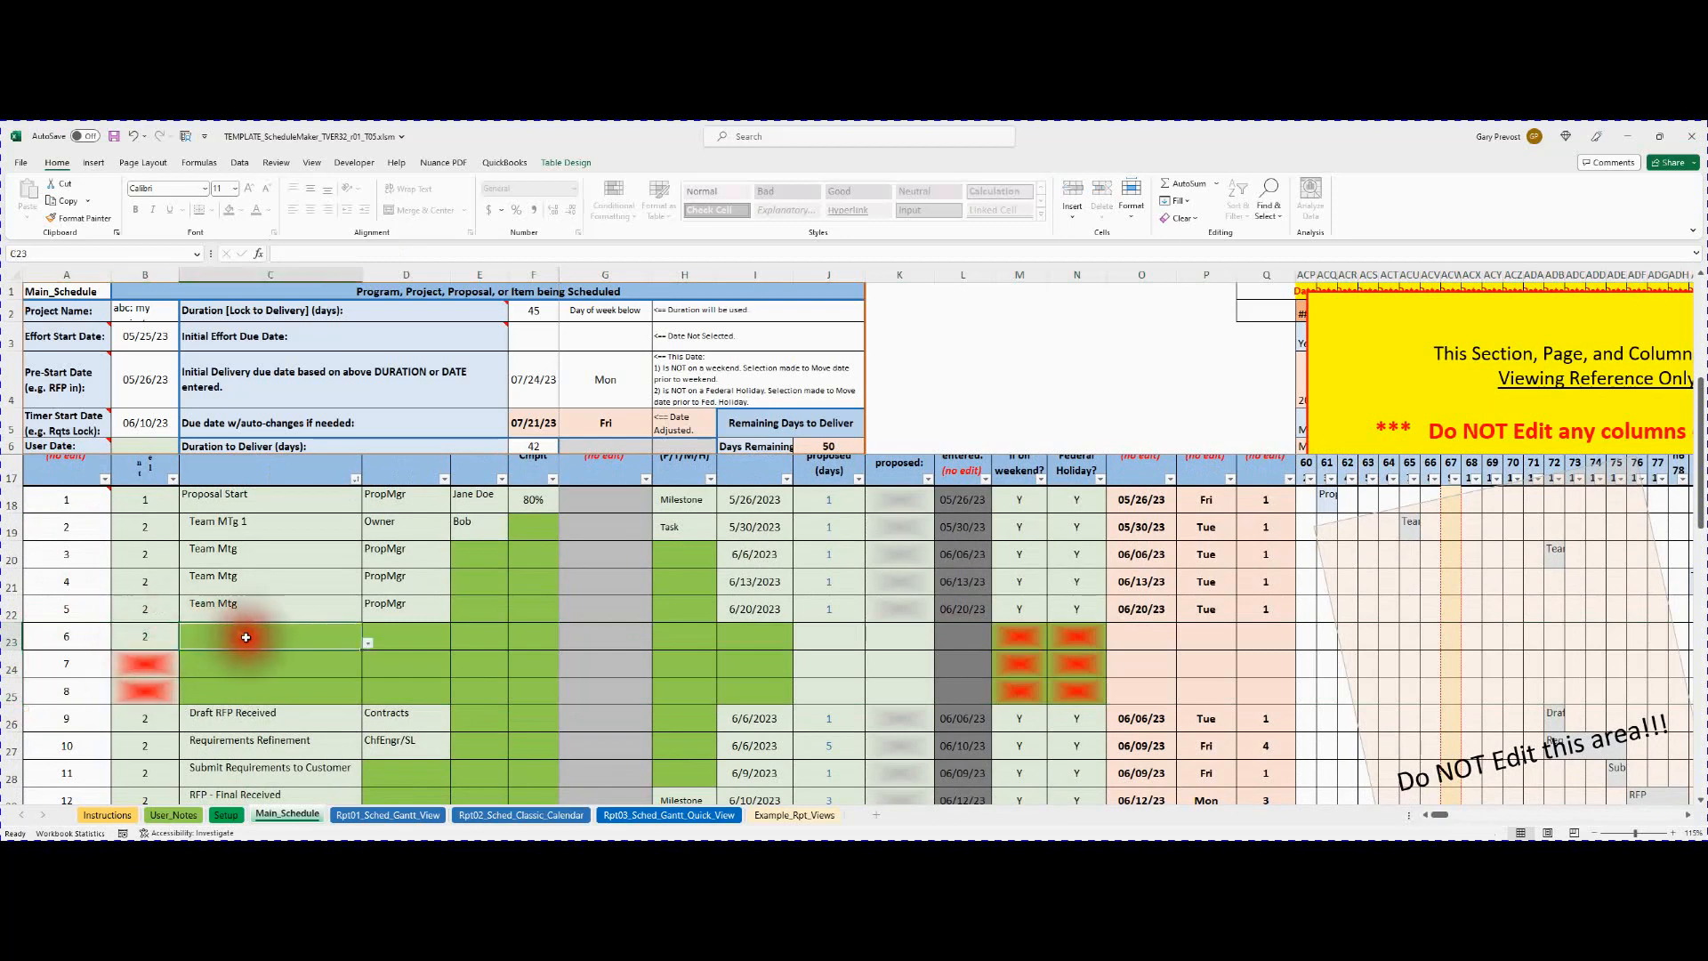
type("vbvfc")
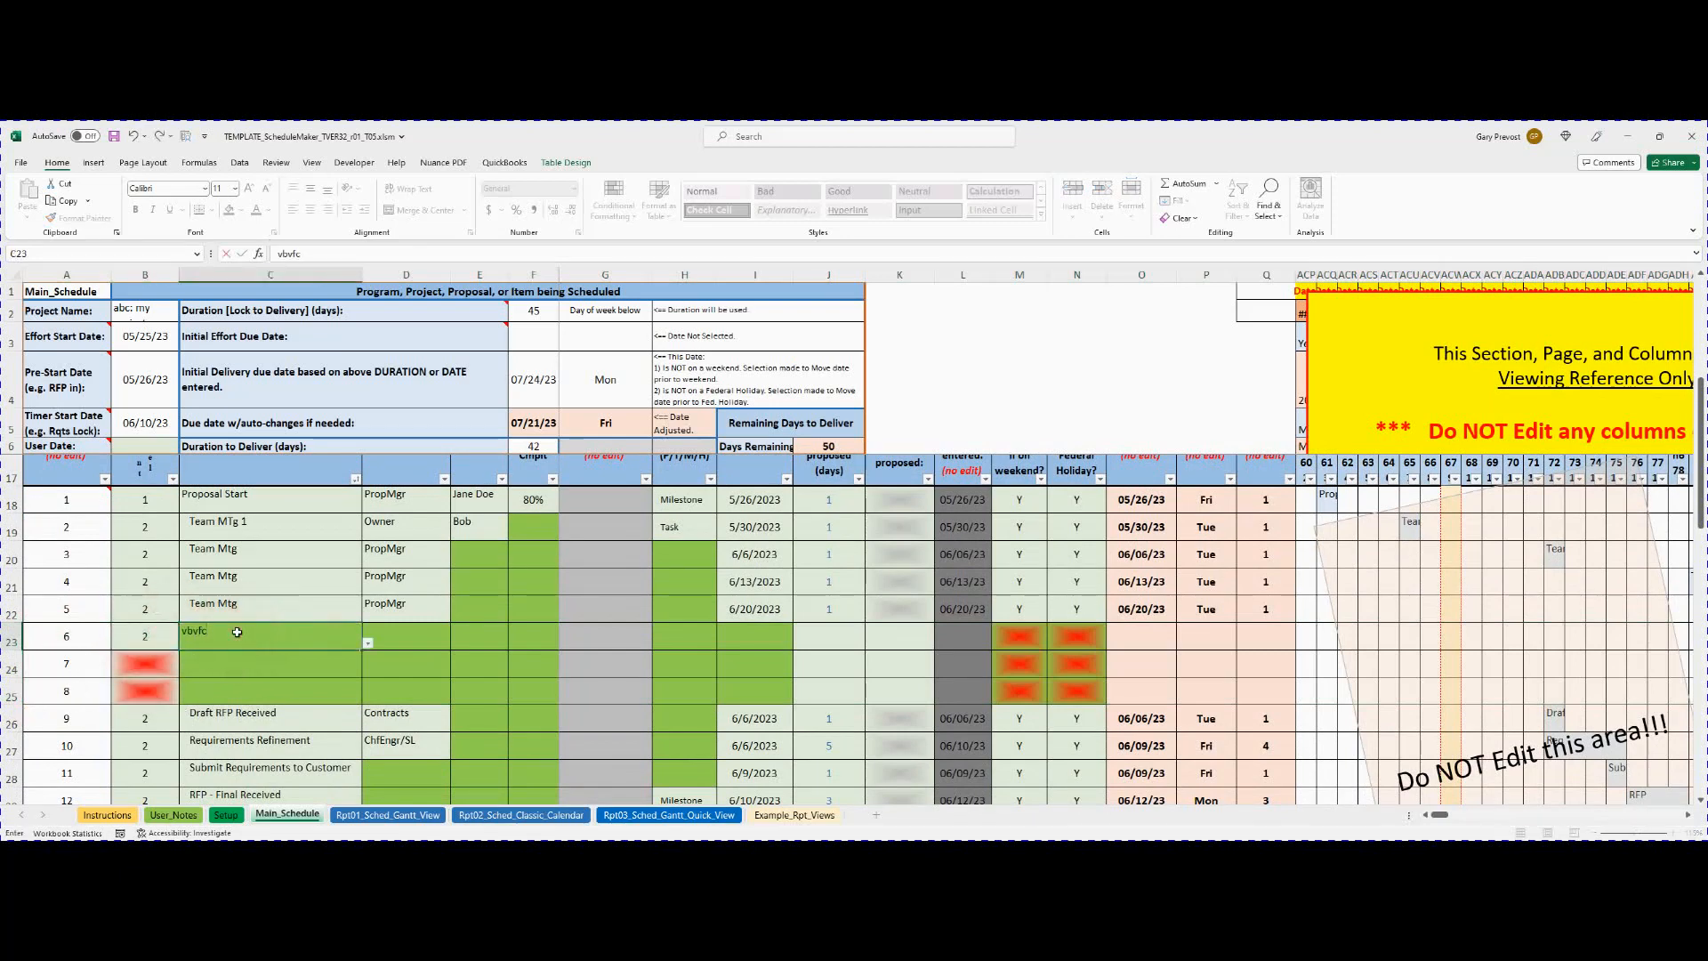
left_click(436, 639)
left_click(457, 643)
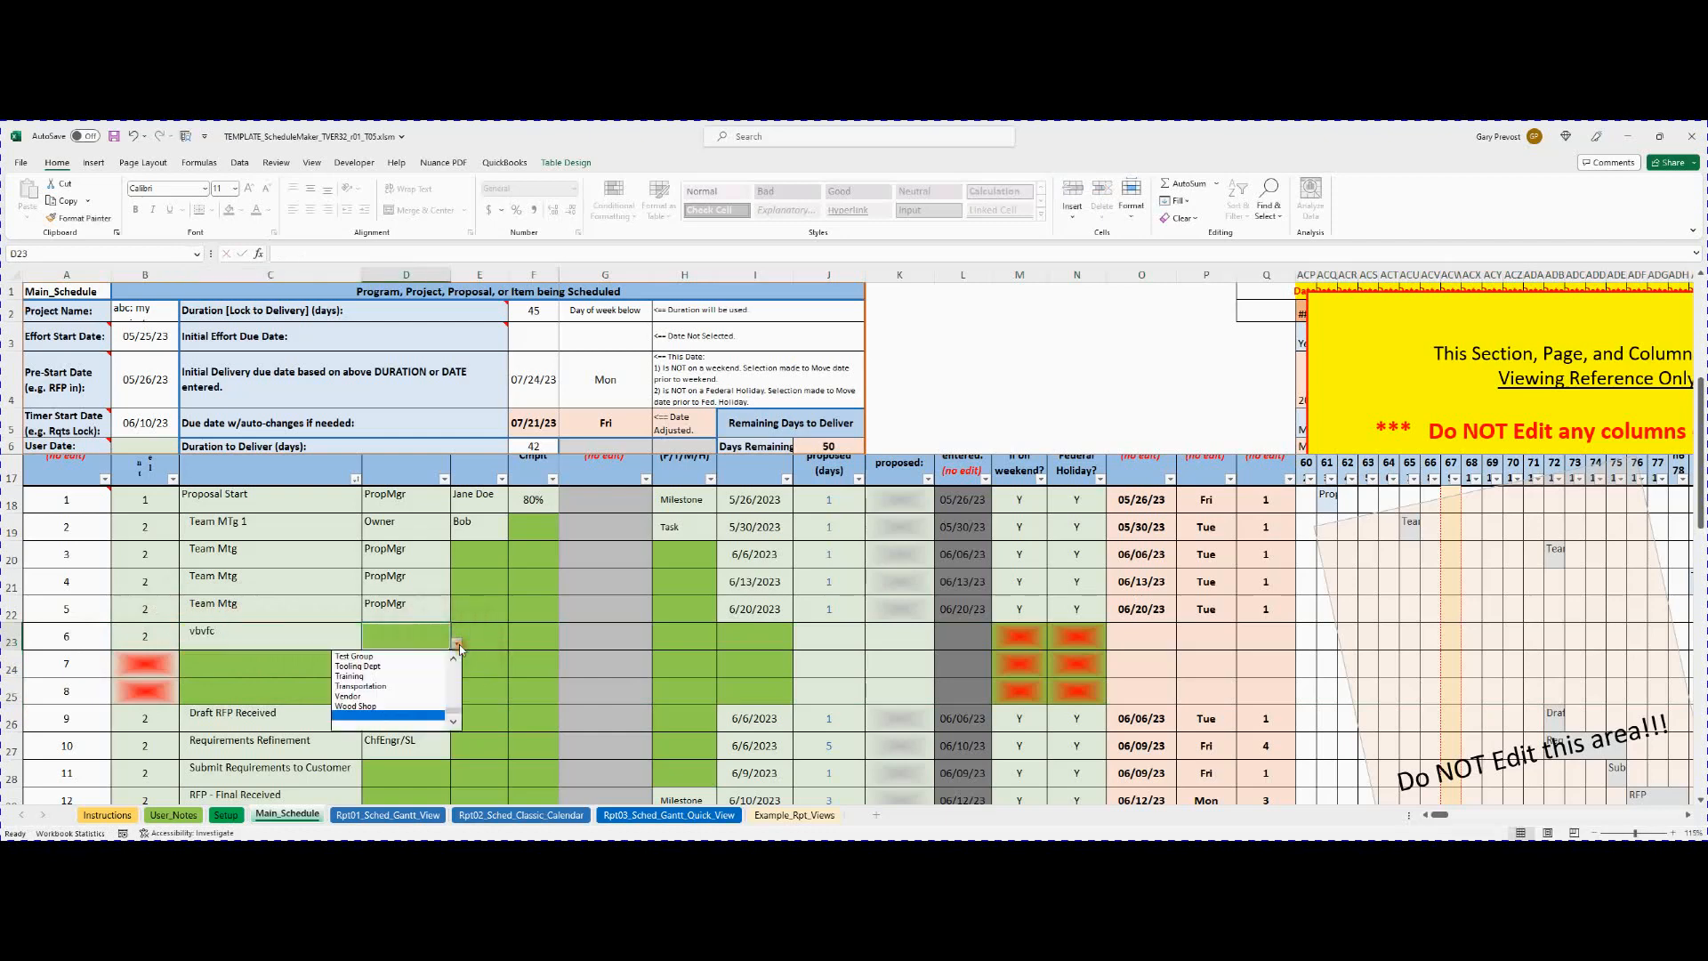
Copy the weekend and Federal Holiday settings of task 4 and paste them as values into all three new rows.
left_click(1024, 635)
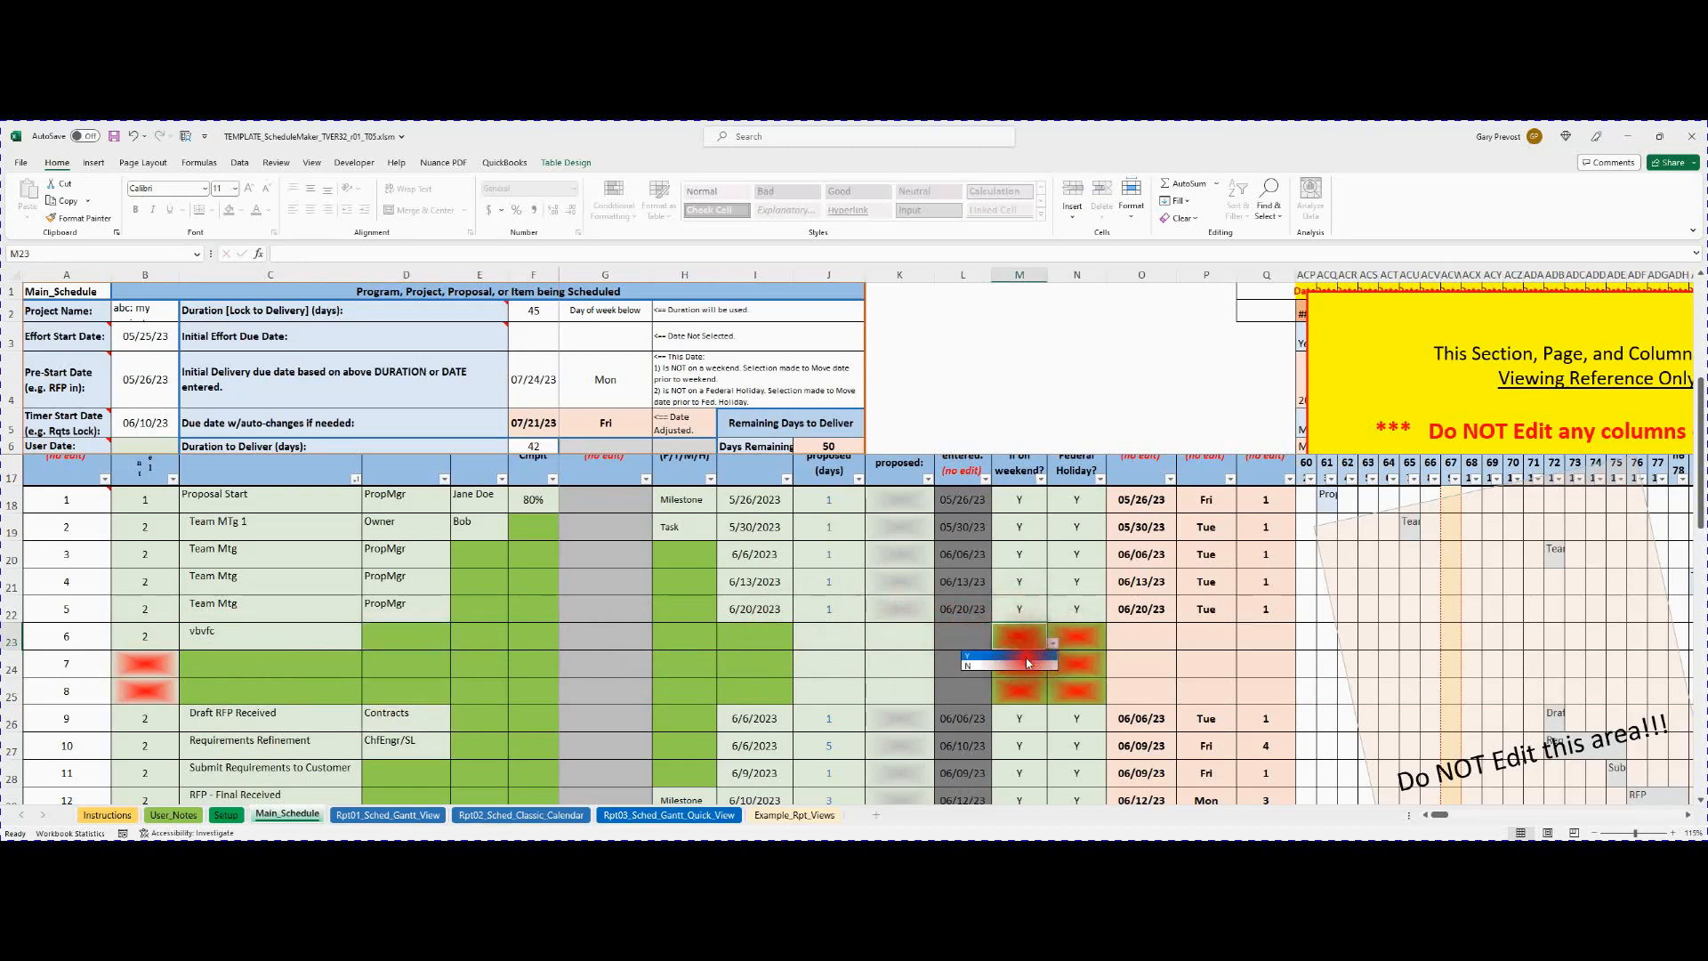
left_click(1024, 667)
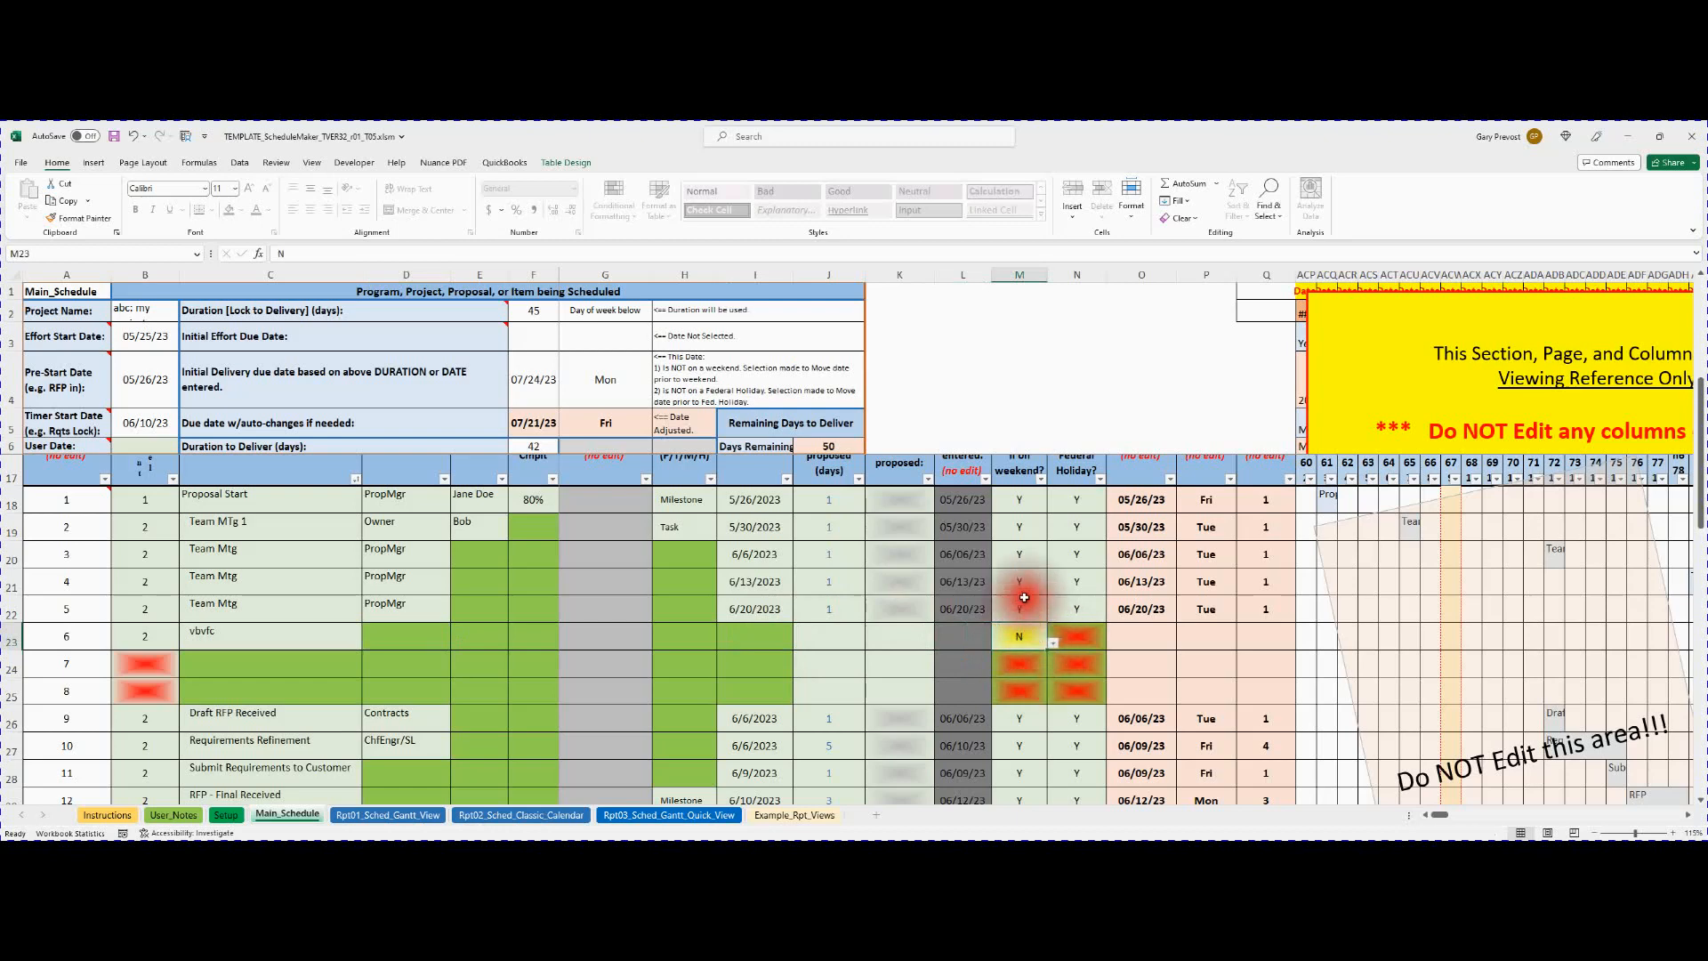
left_click_drag(1025, 588, 1070, 580)
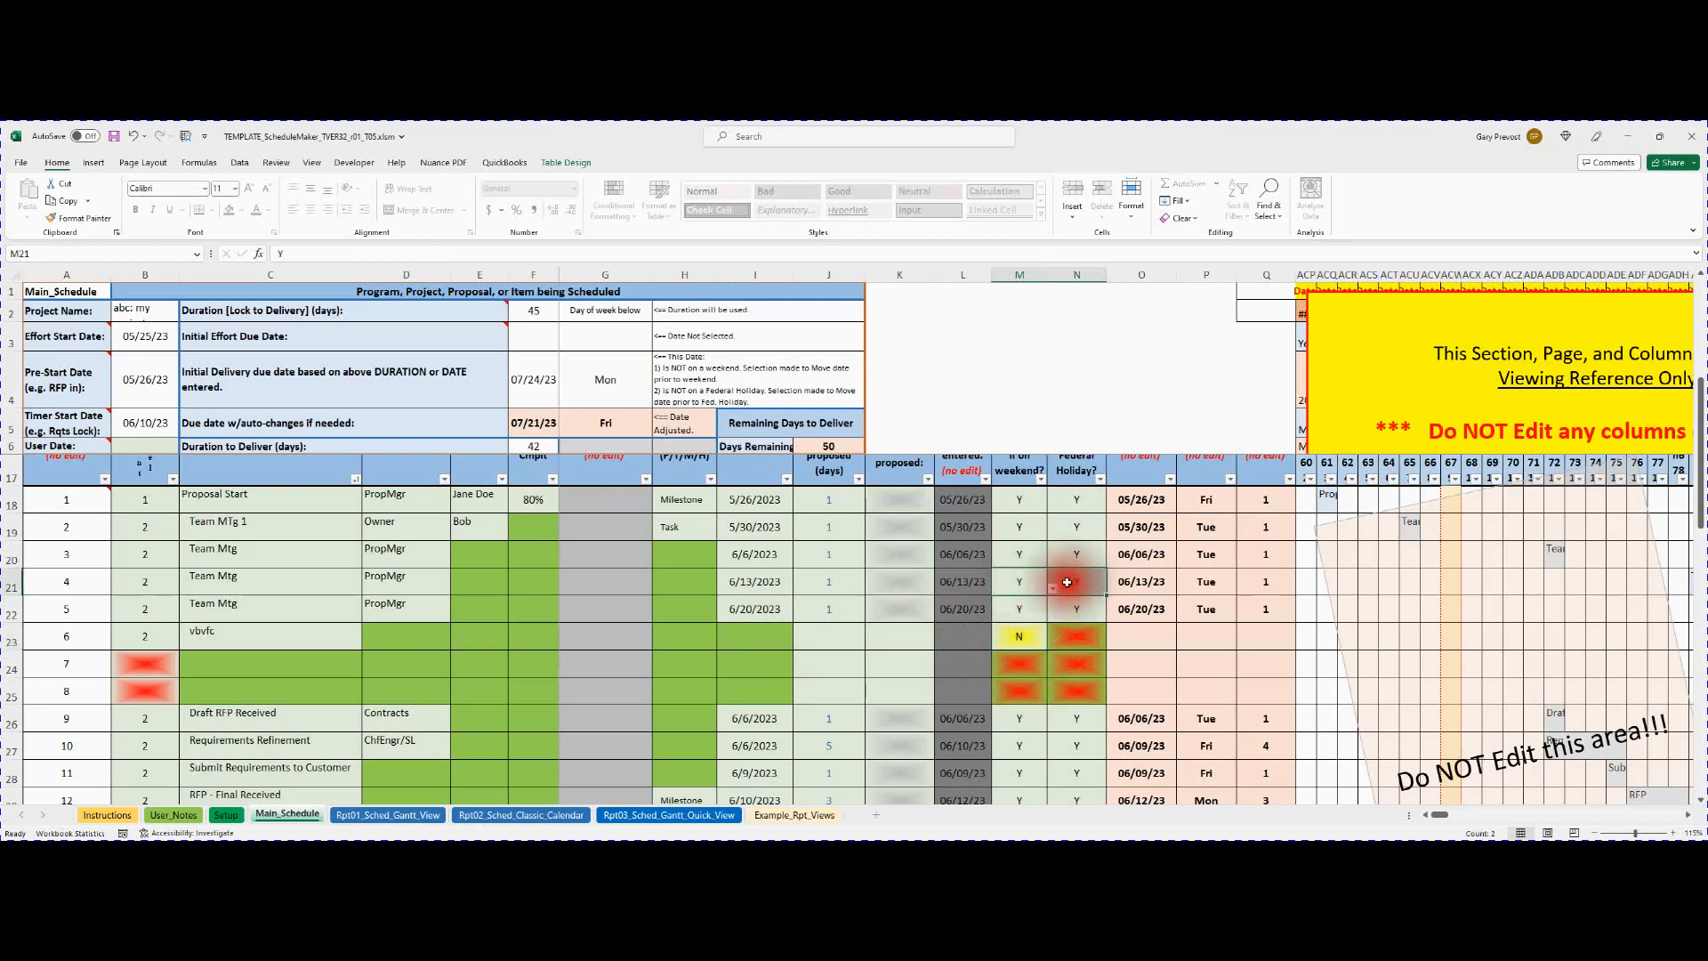
right_click(1062, 588)
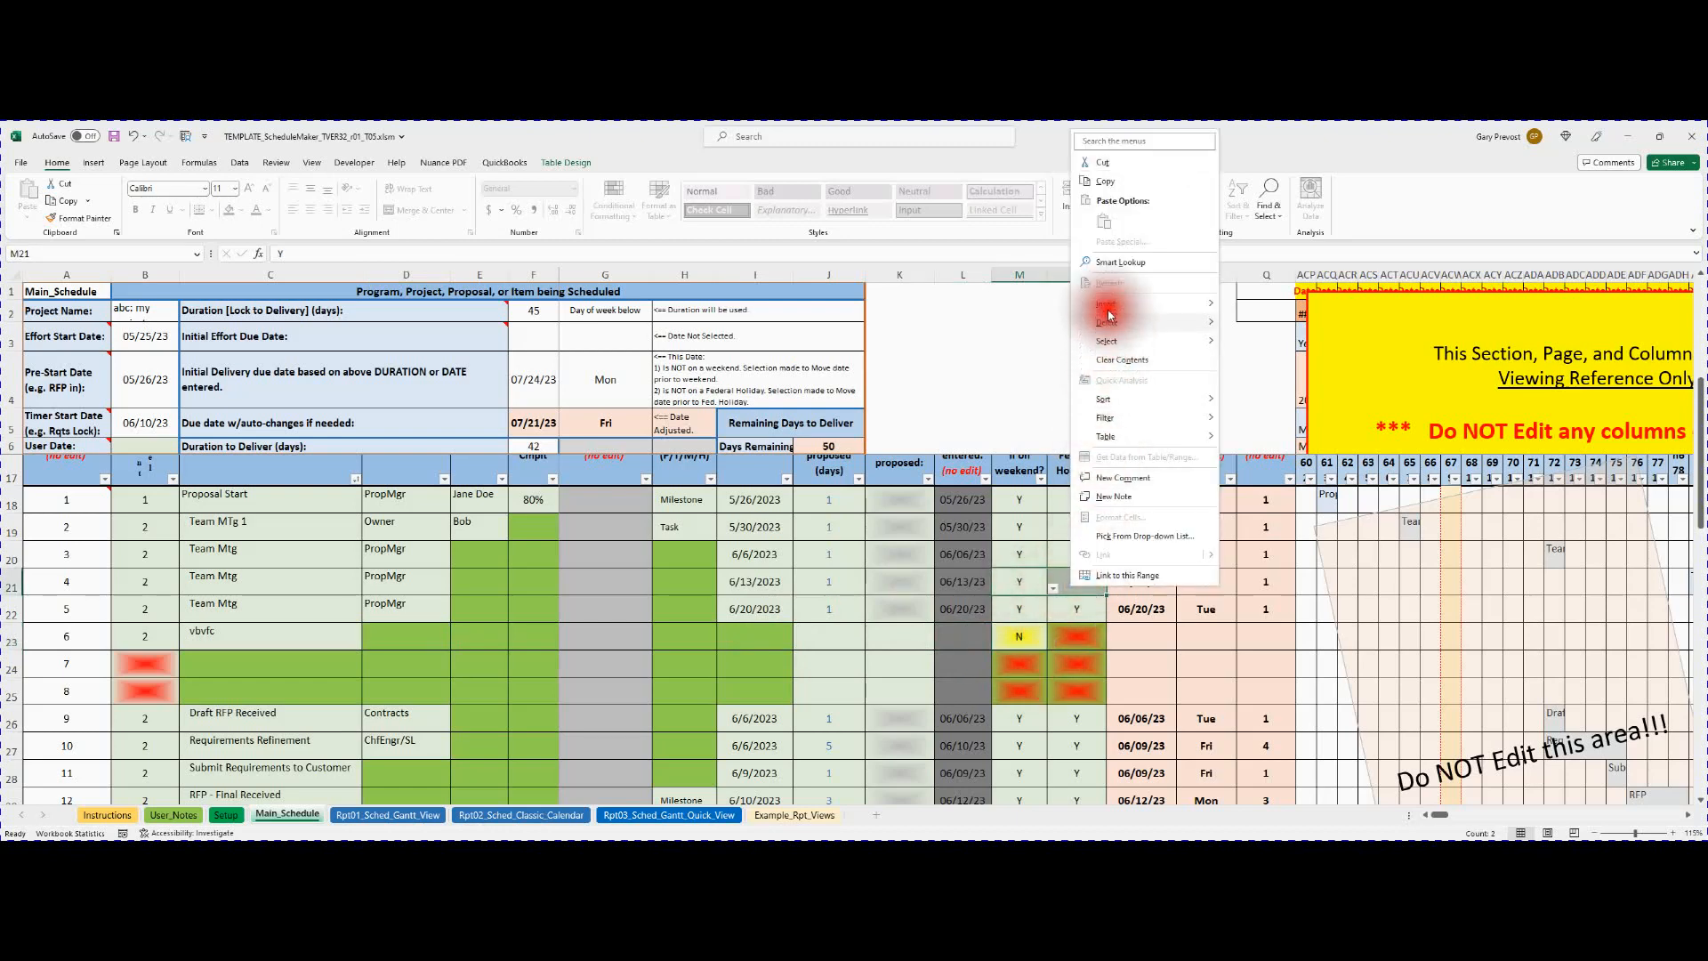
left_click(1100, 184)
left_click_drag(1023, 634, 1075, 691)
right_click(1056, 663)
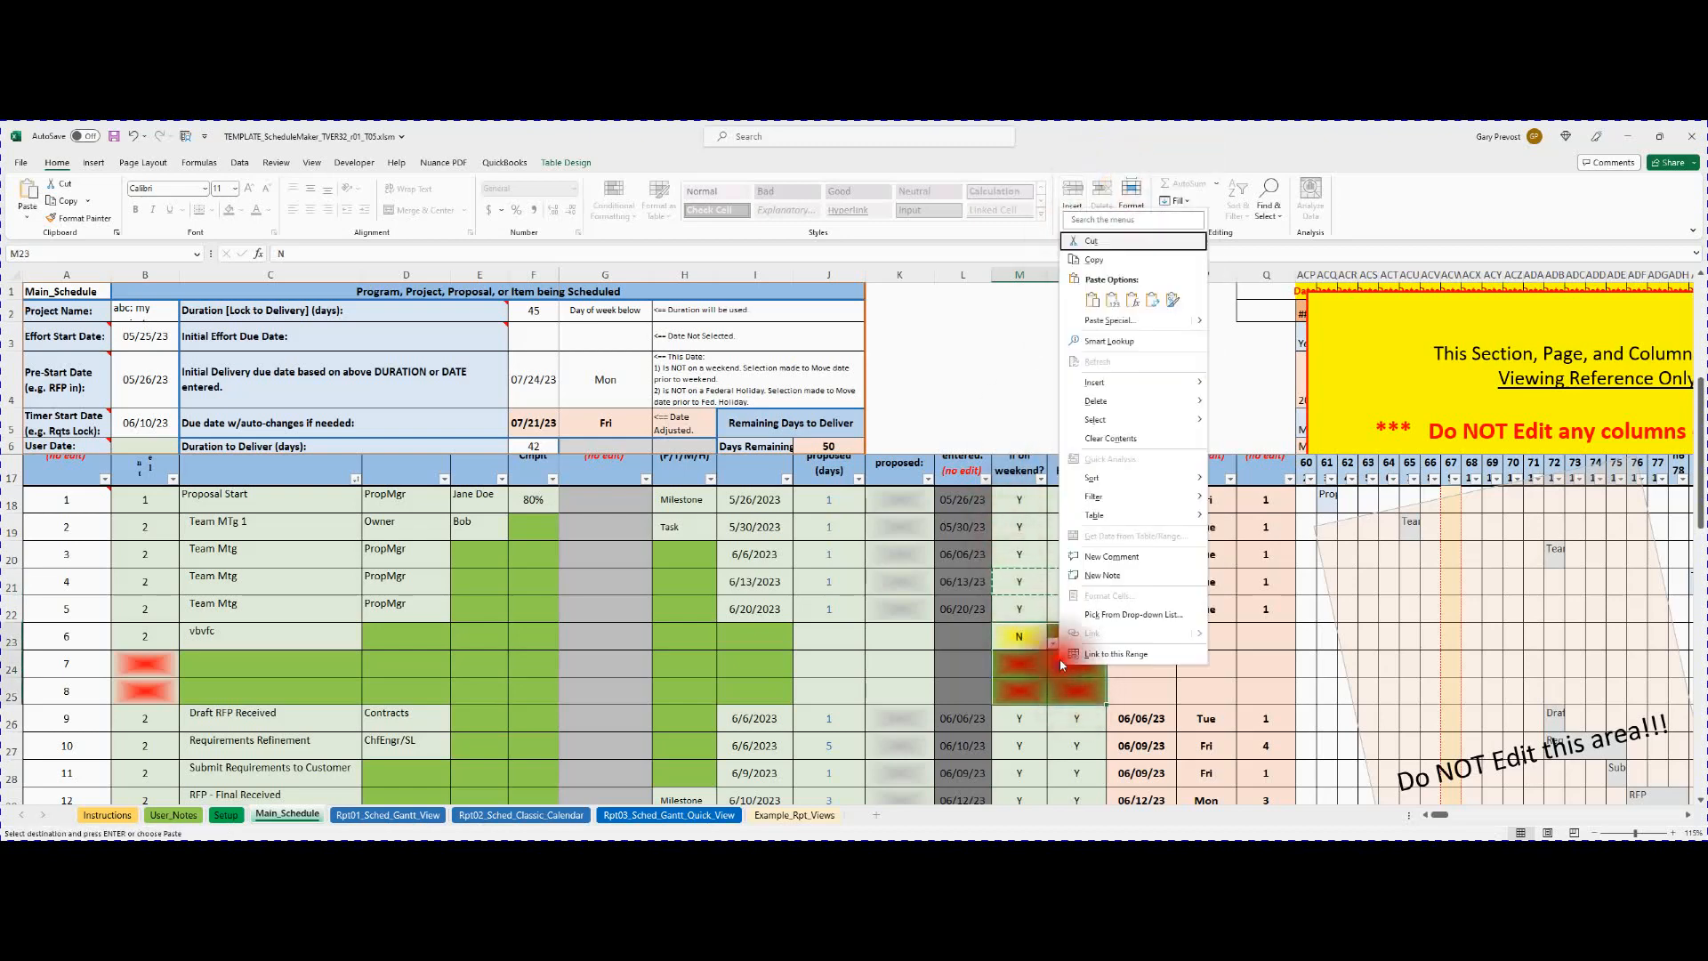
left_click(1109, 303)
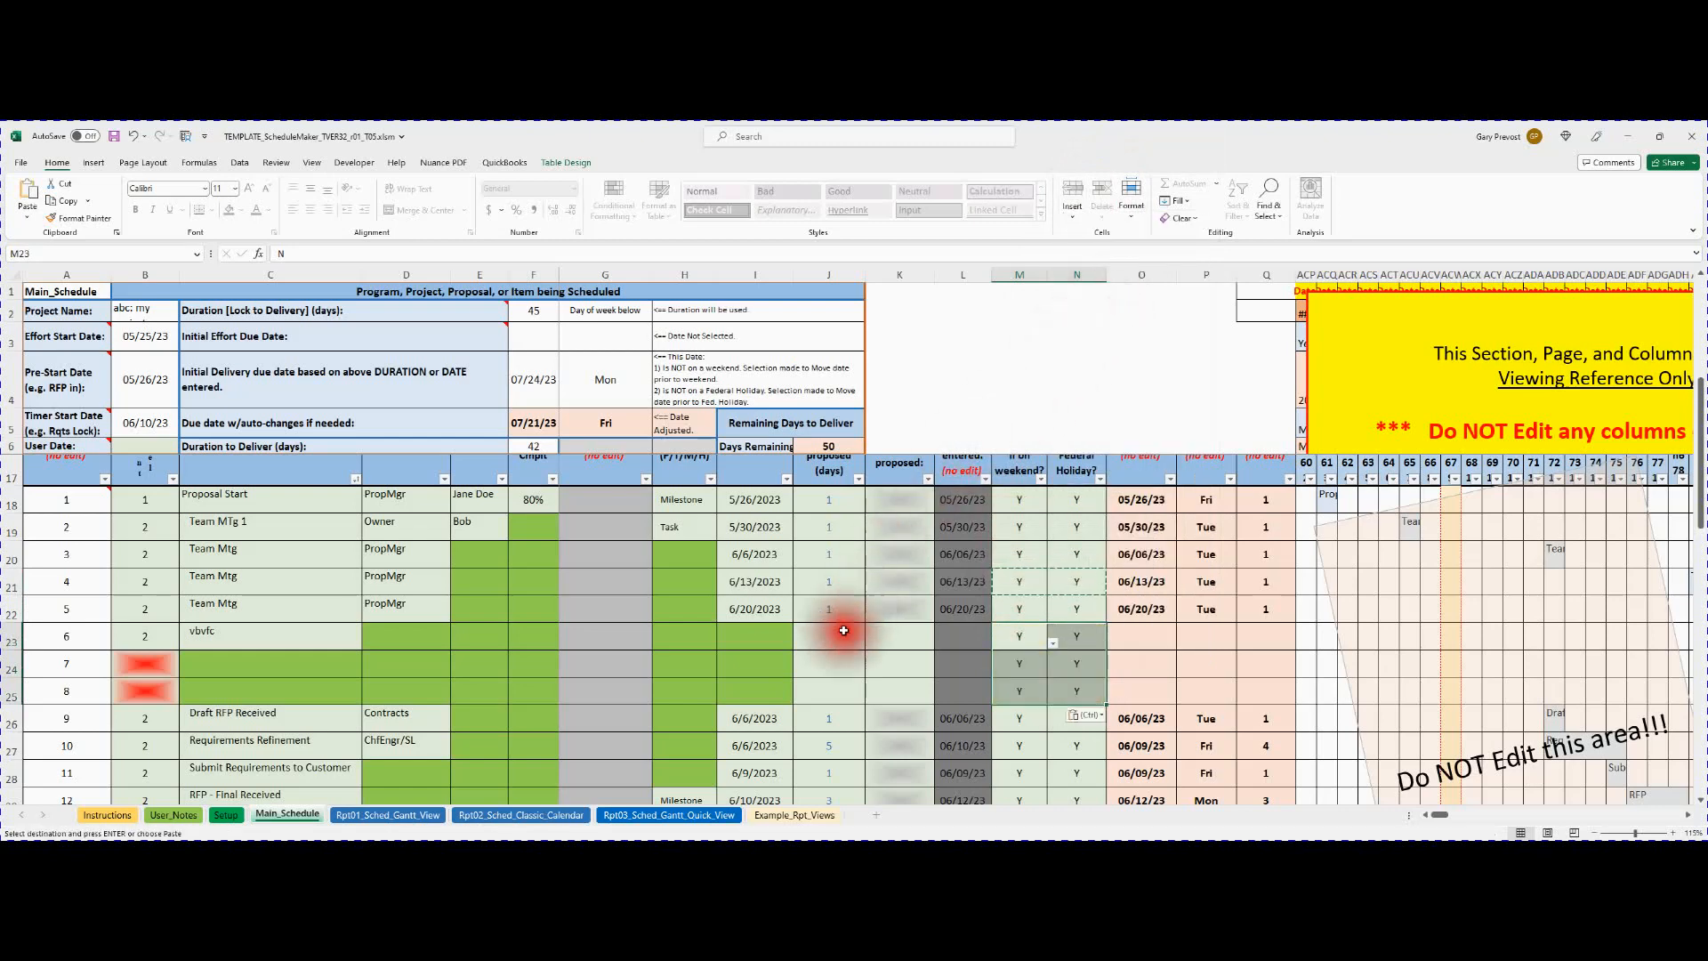
Copy the vbvfc row's cells from task name through percent complete and paste them into the second new row.
left_click(239, 638)
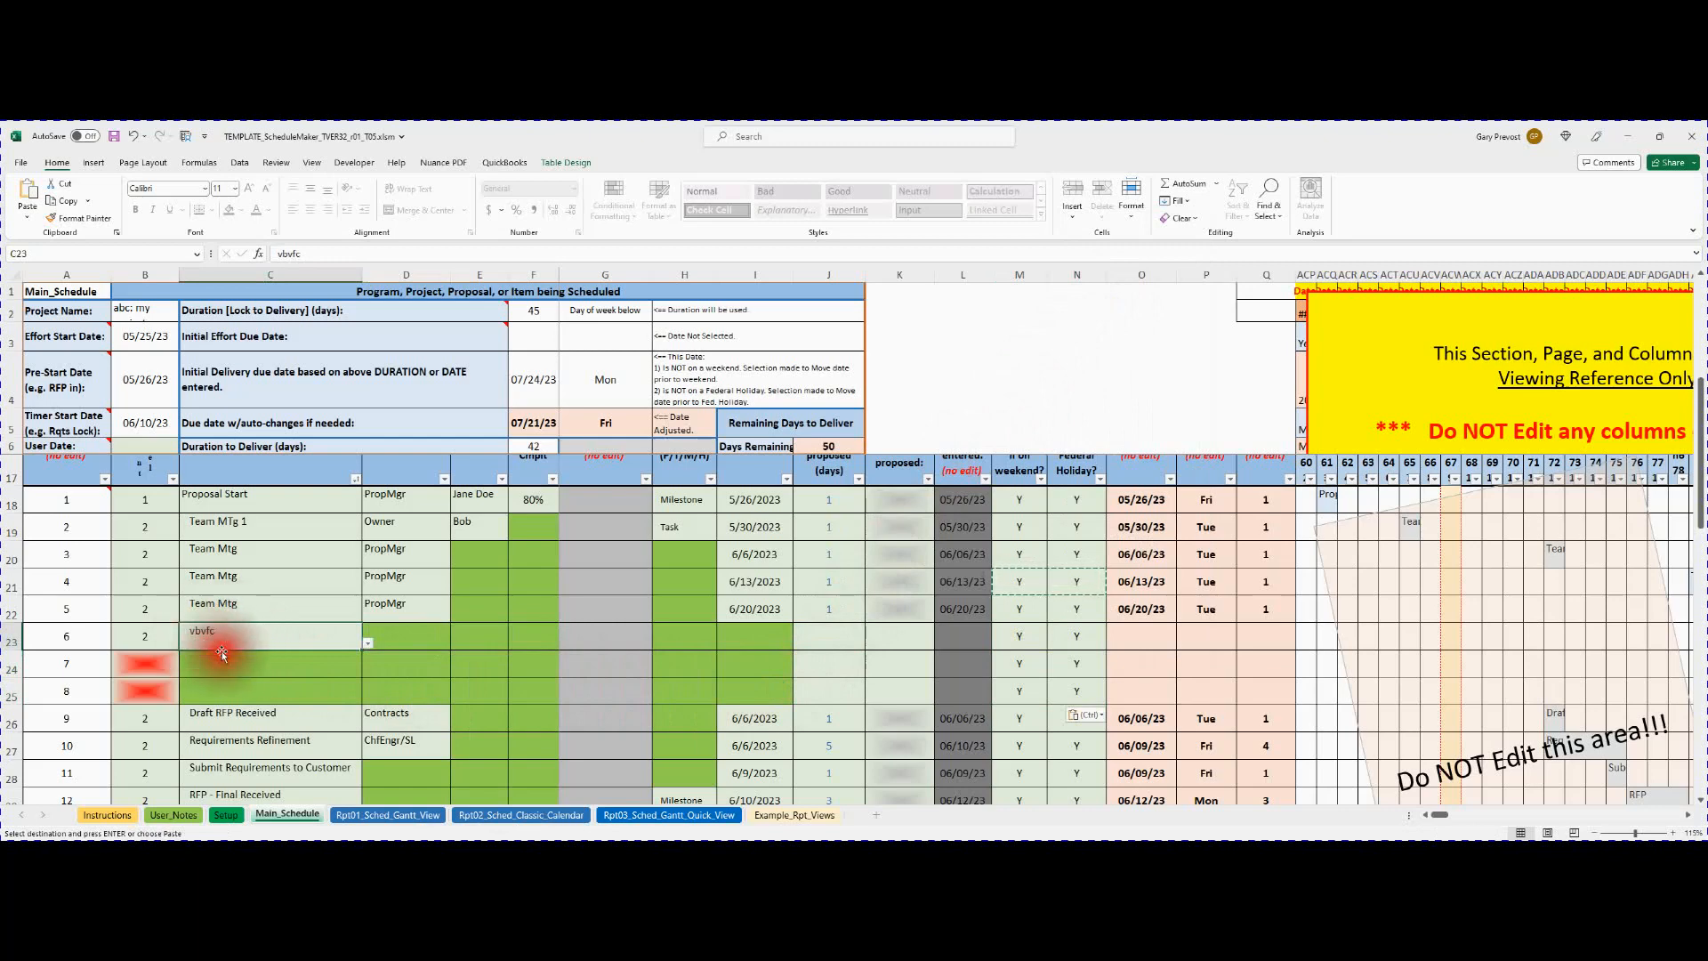
right_click(223, 638)
left_click(365, 642)
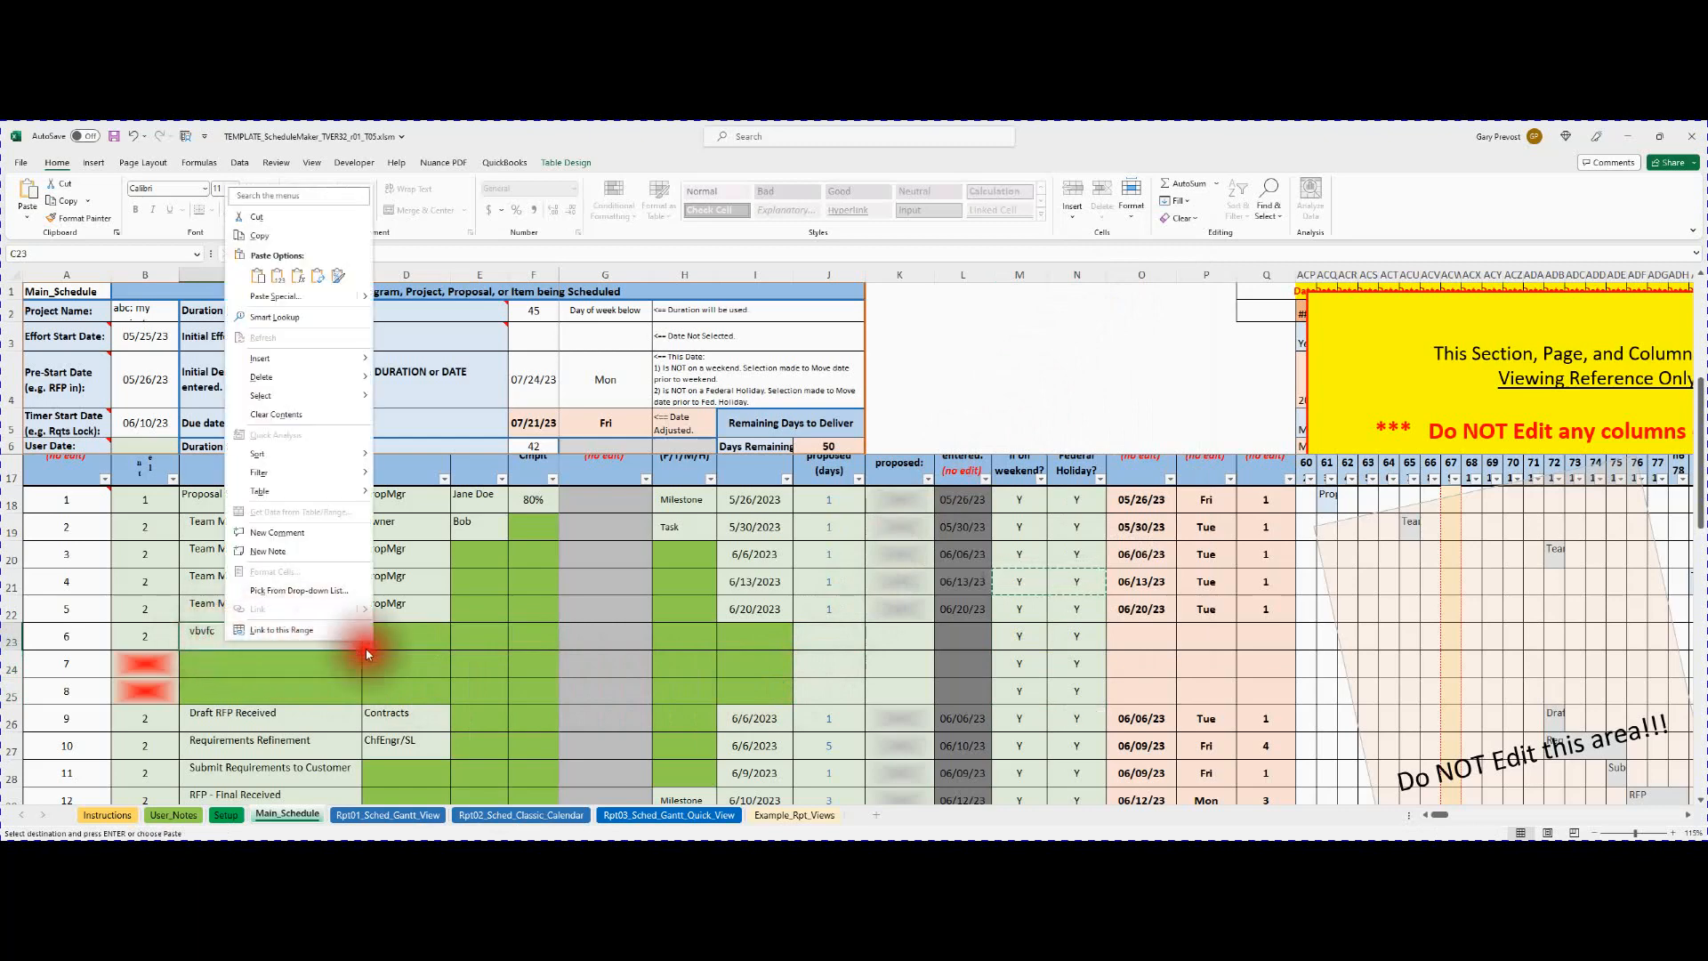
left_click_drag(313, 639, 527, 636)
right_click(522, 638)
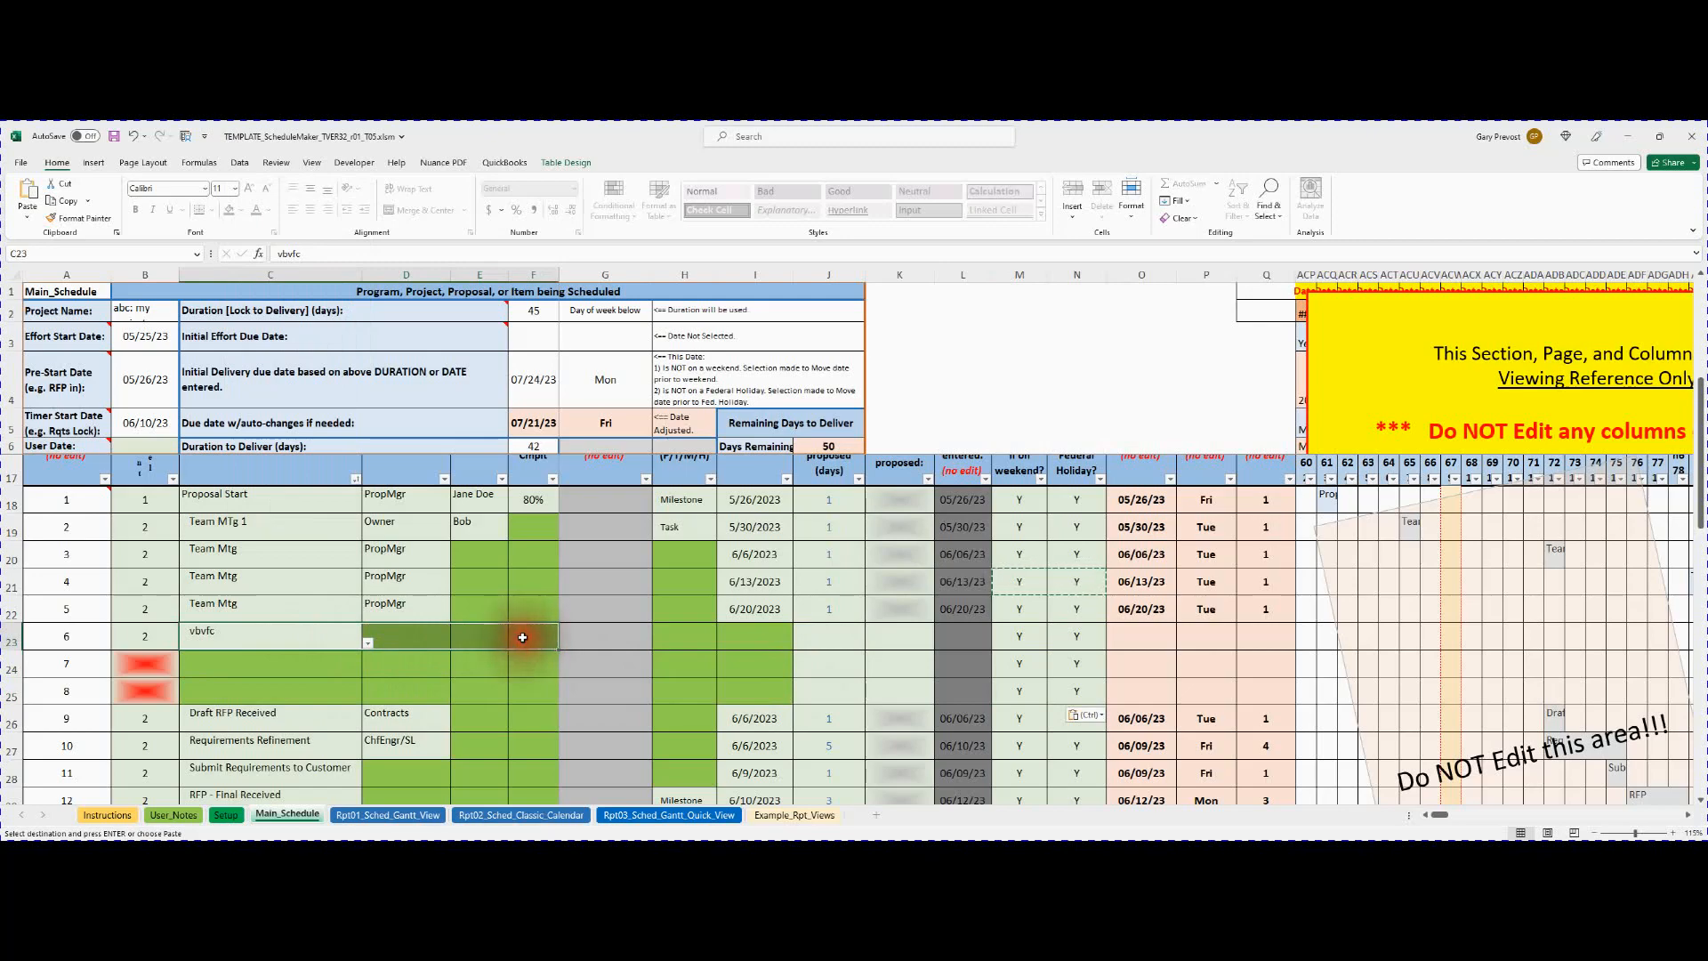
scroll(536, 649, "up", 1)
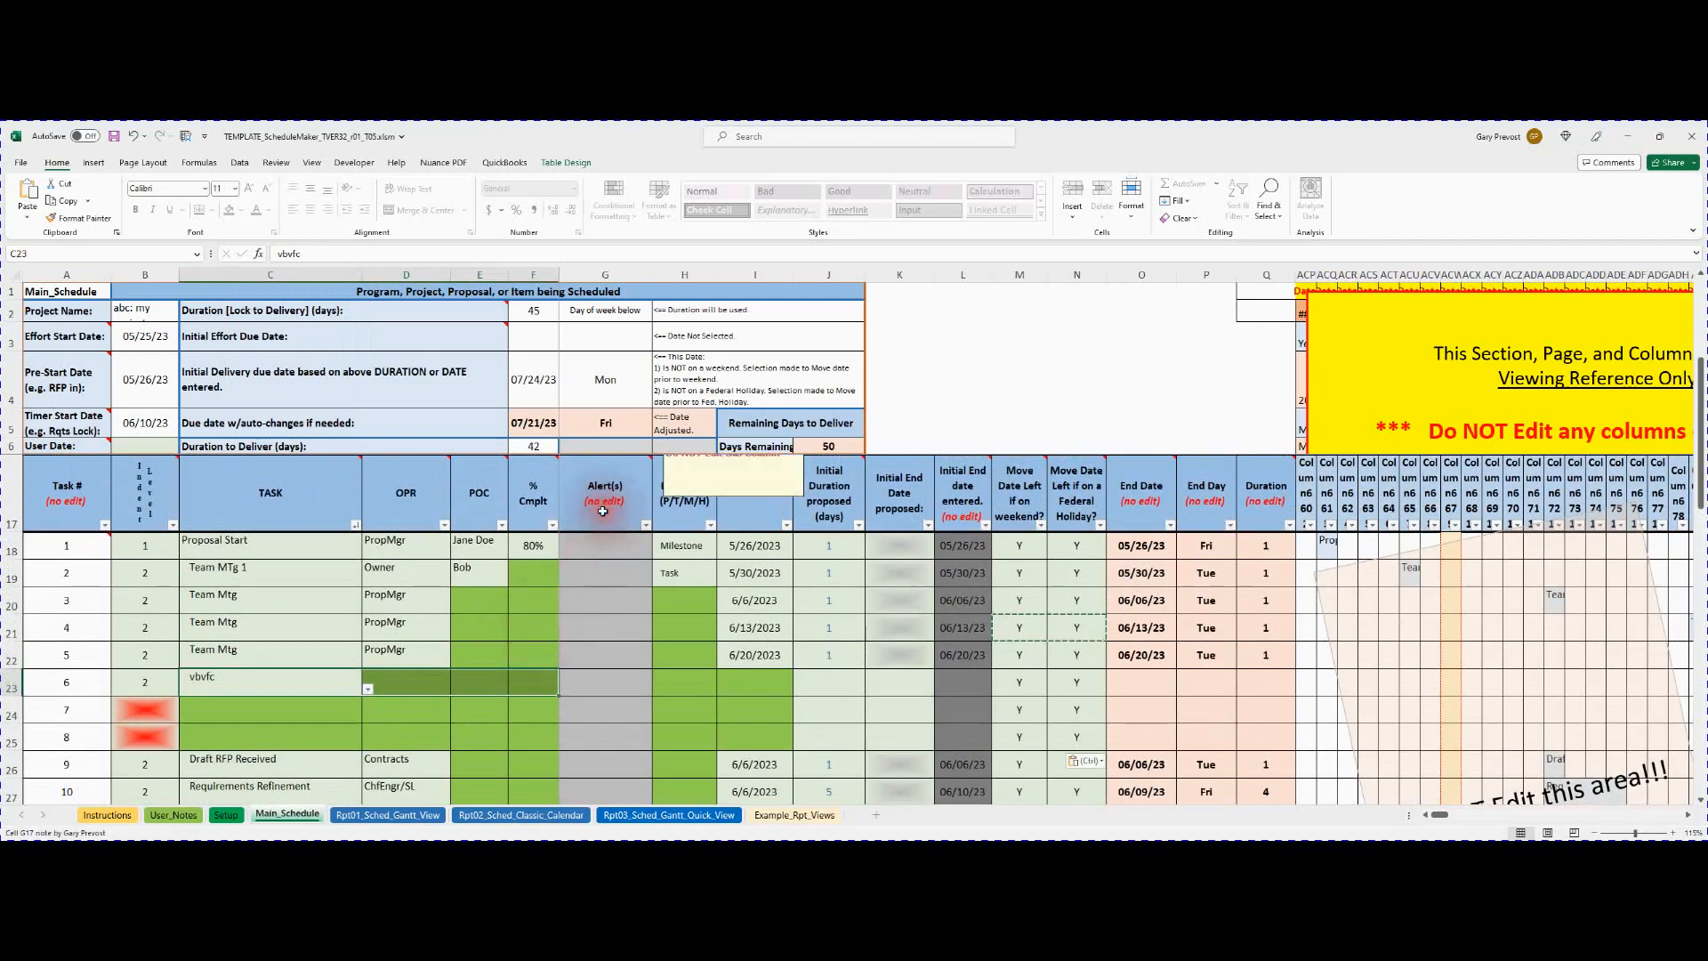
right_click(290, 678)
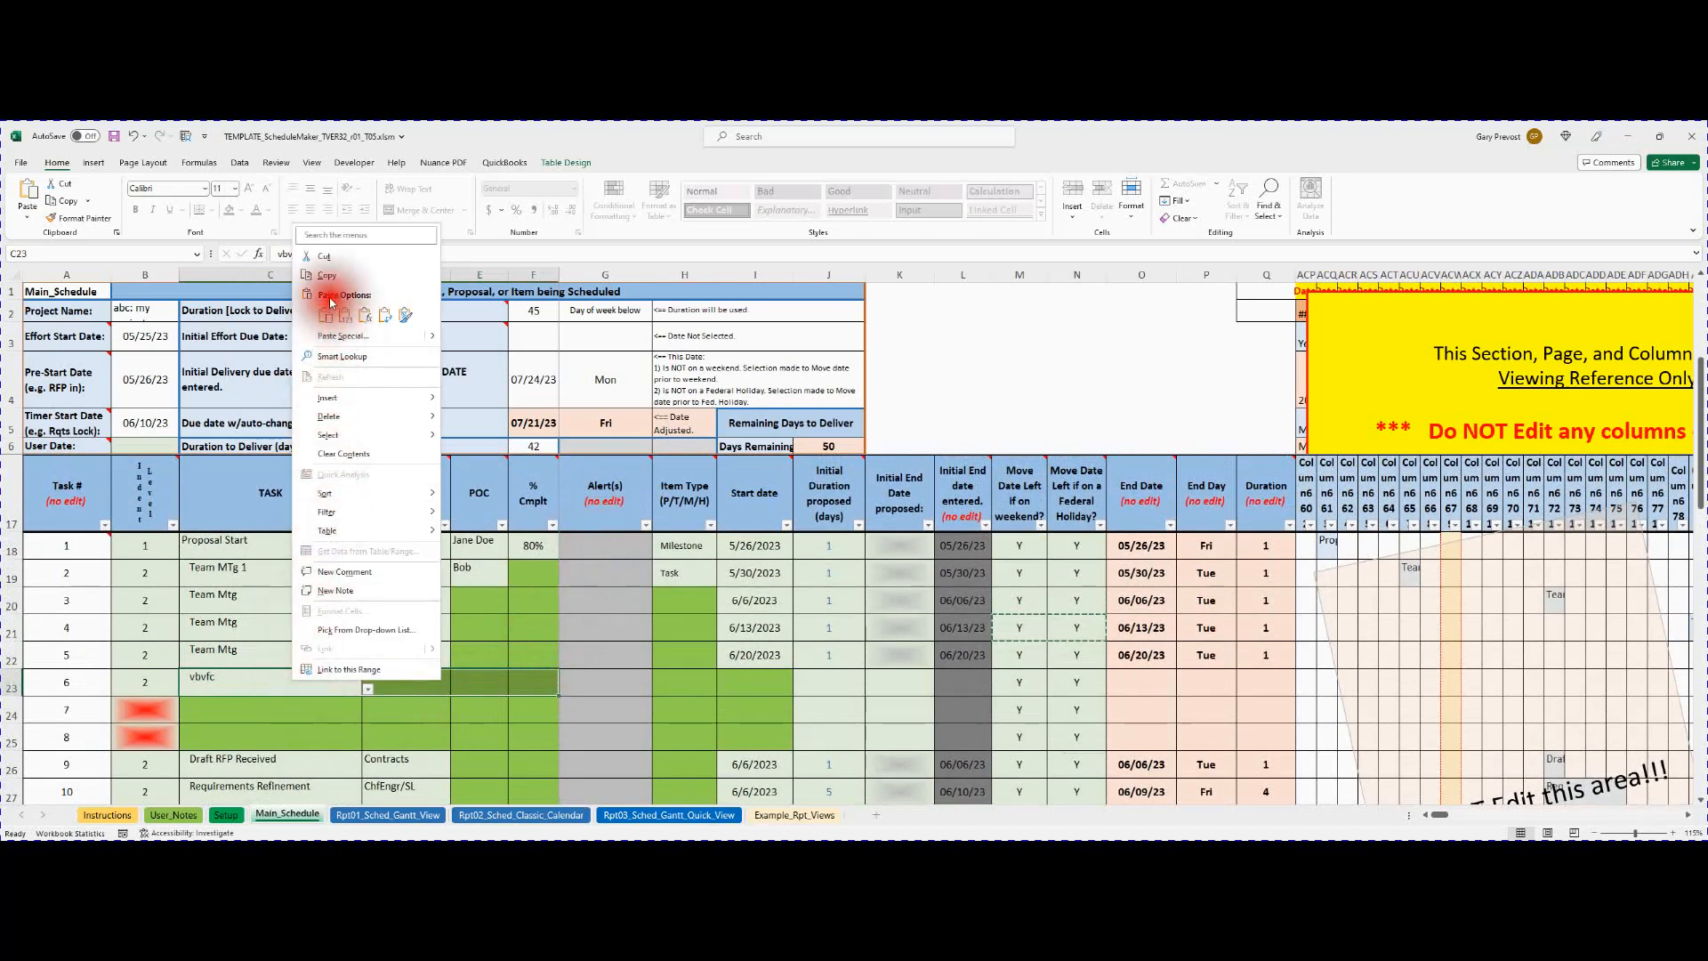
left_click(329, 258)
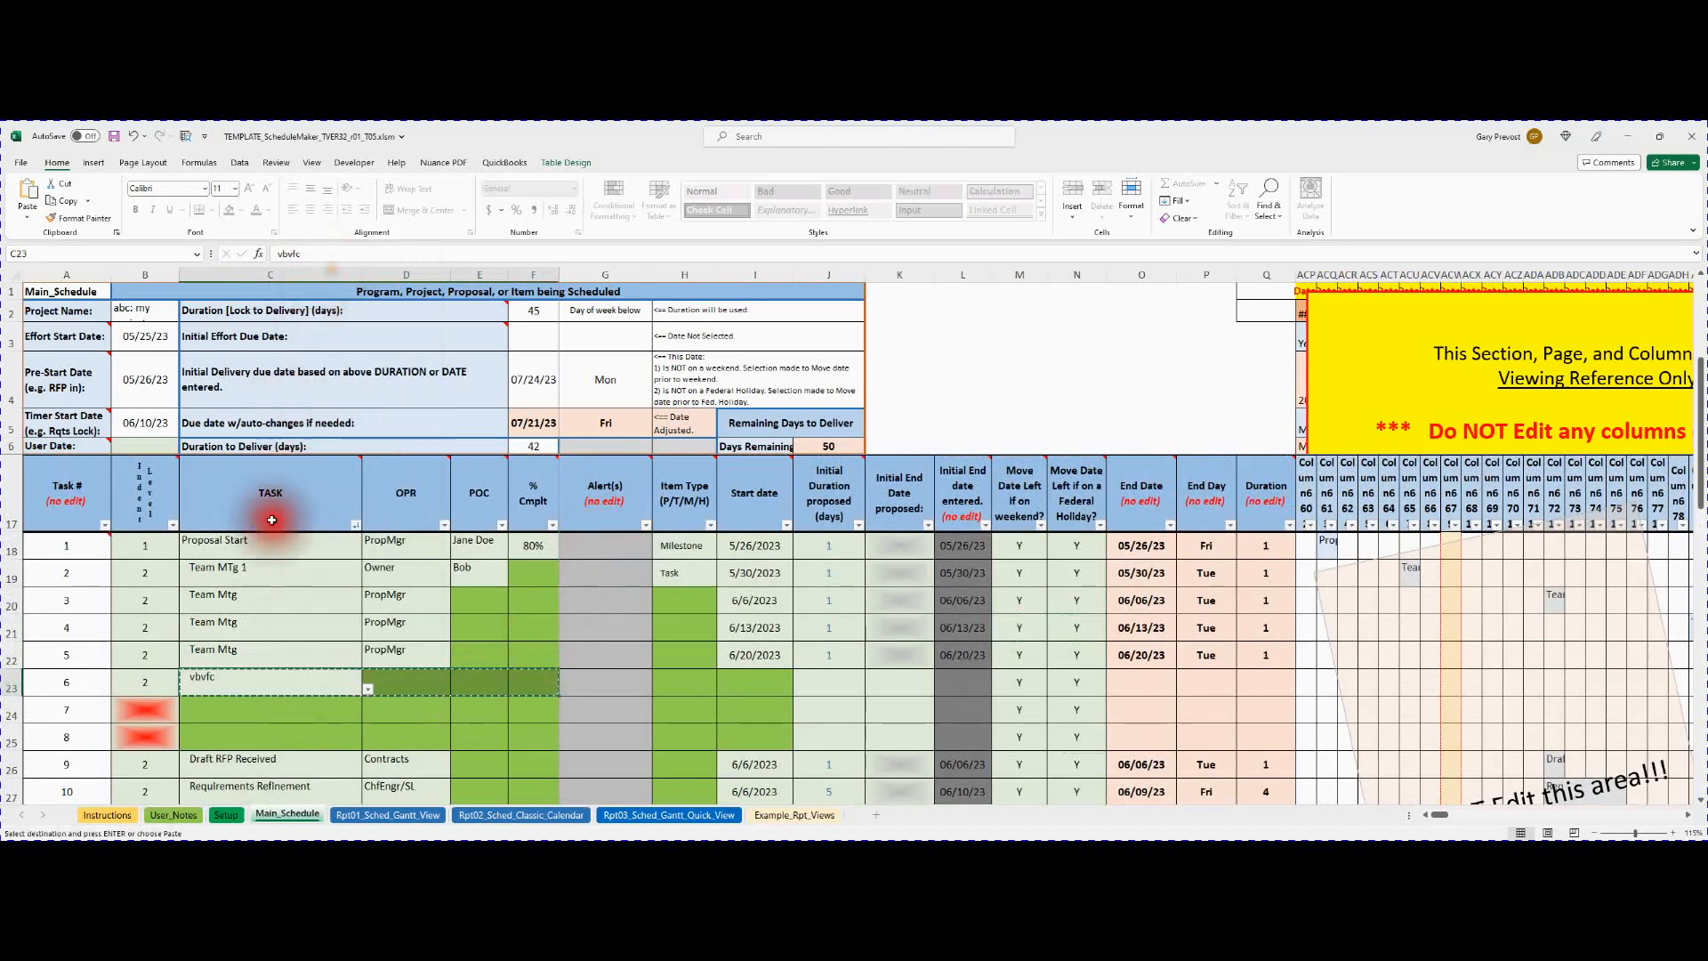
right_click(262, 712)
left_click(293, 349)
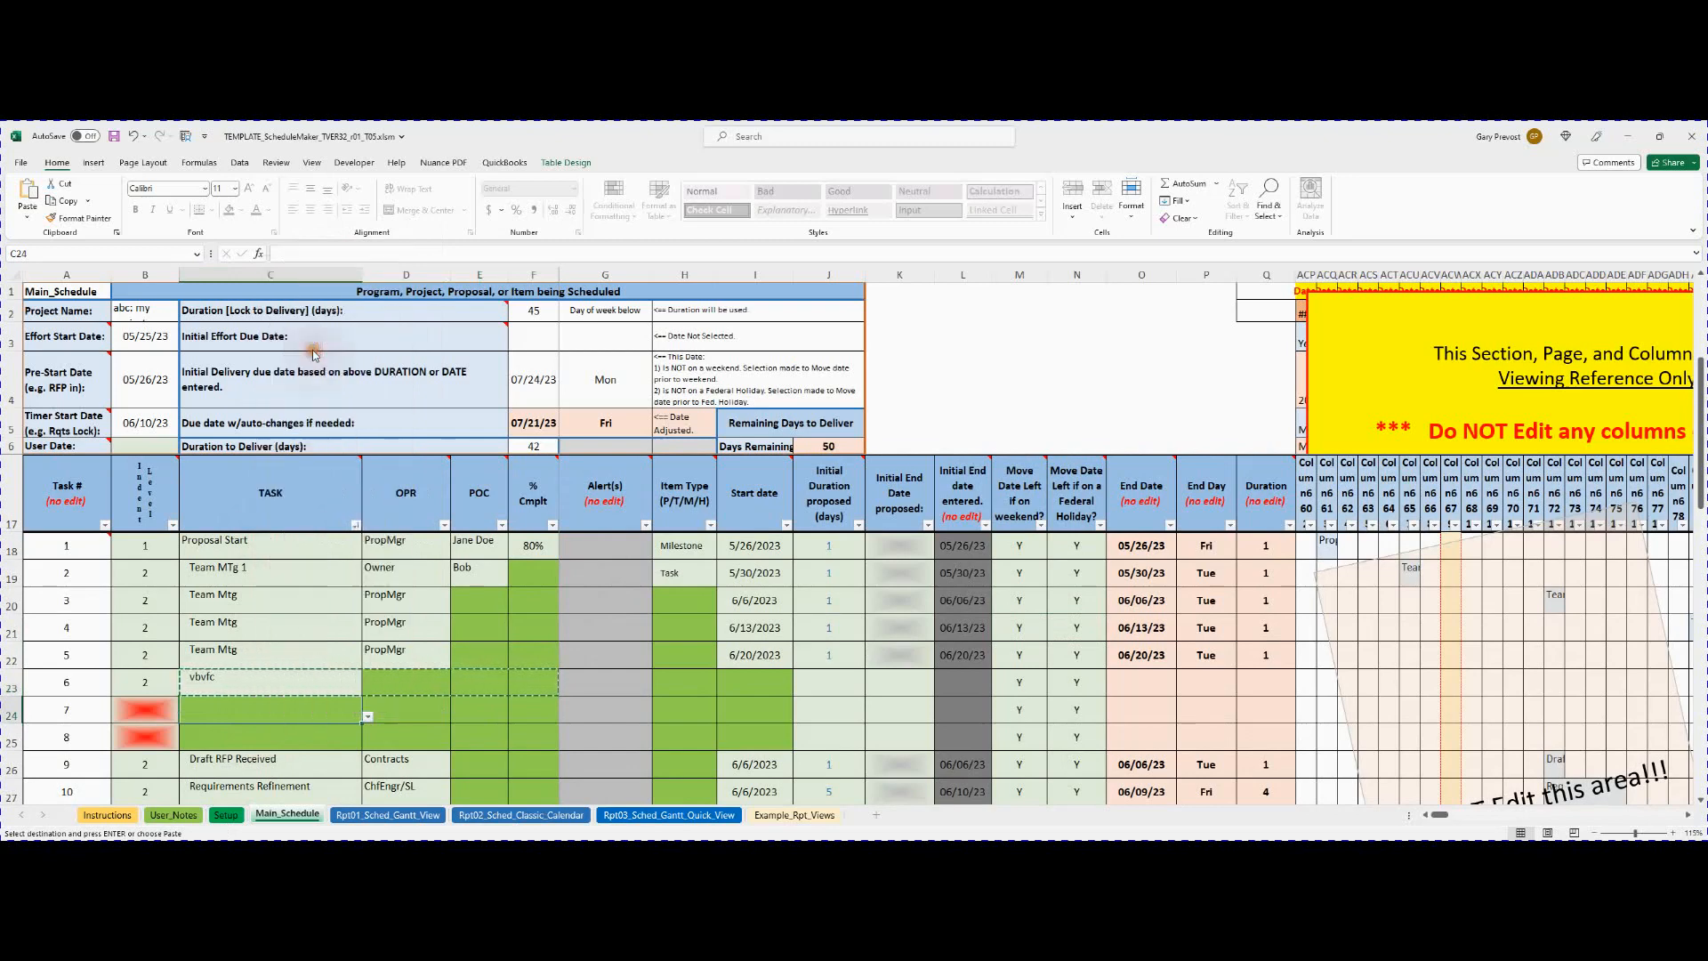
Delete the three inserted rows above Draft RFP Received from the task table.
left_click(249, 698)
left_click_drag(18, 682, 66, 729)
right_click(69, 710)
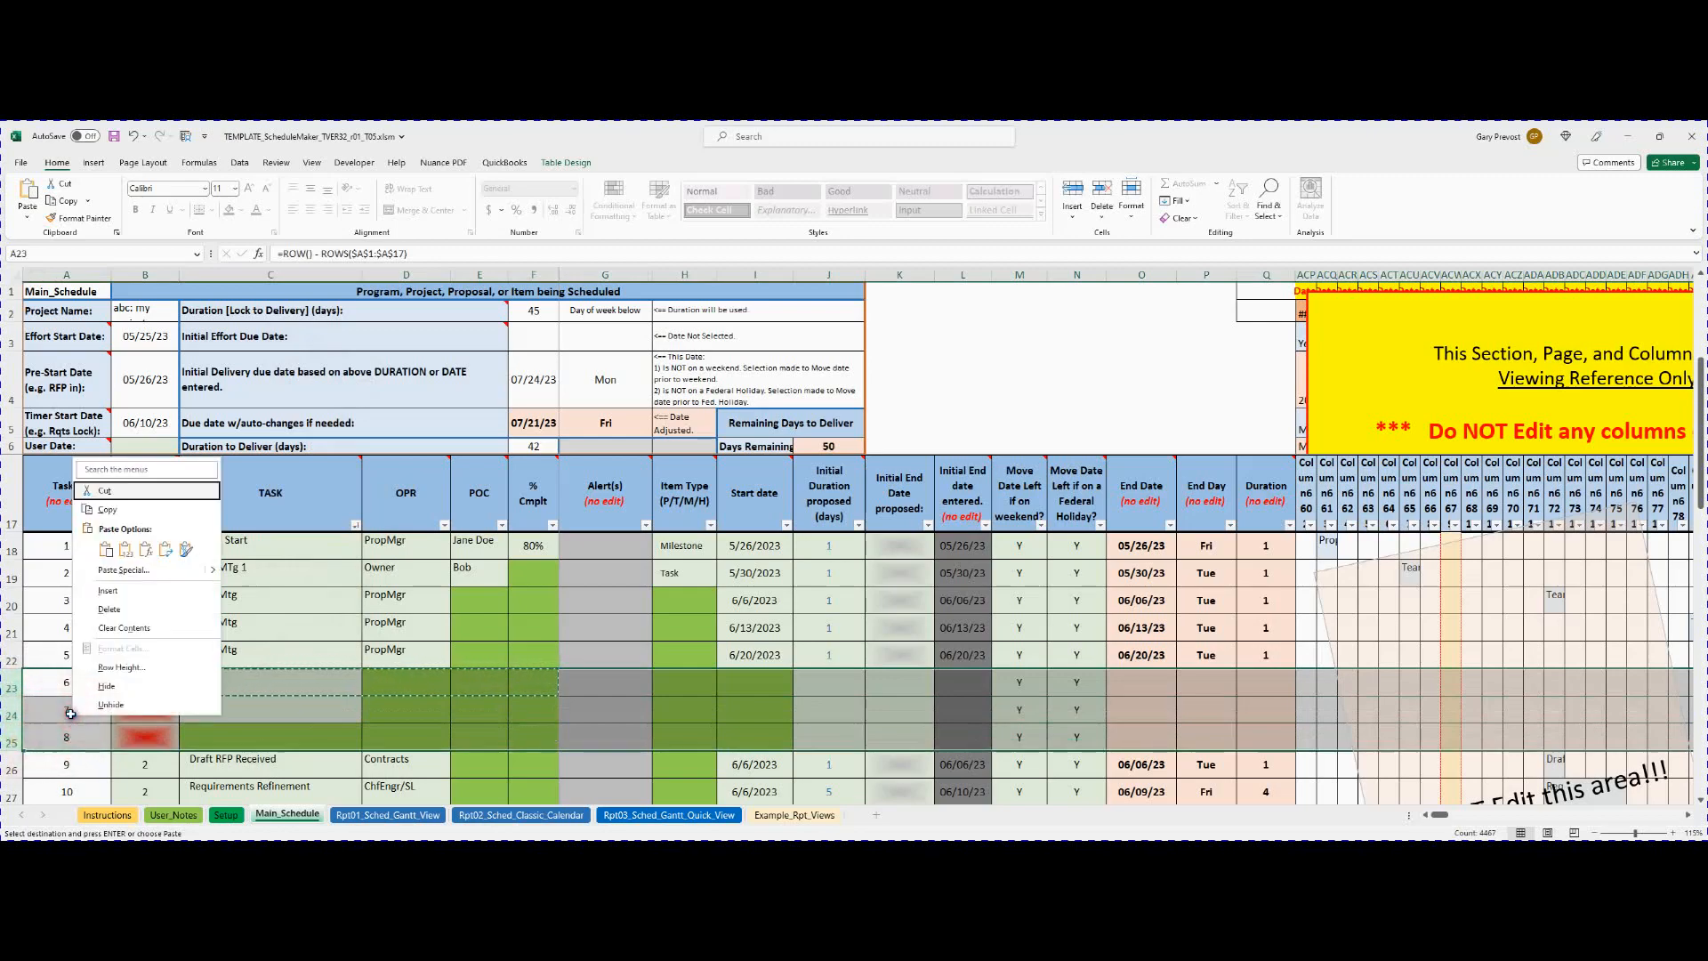
left_click(114, 609)
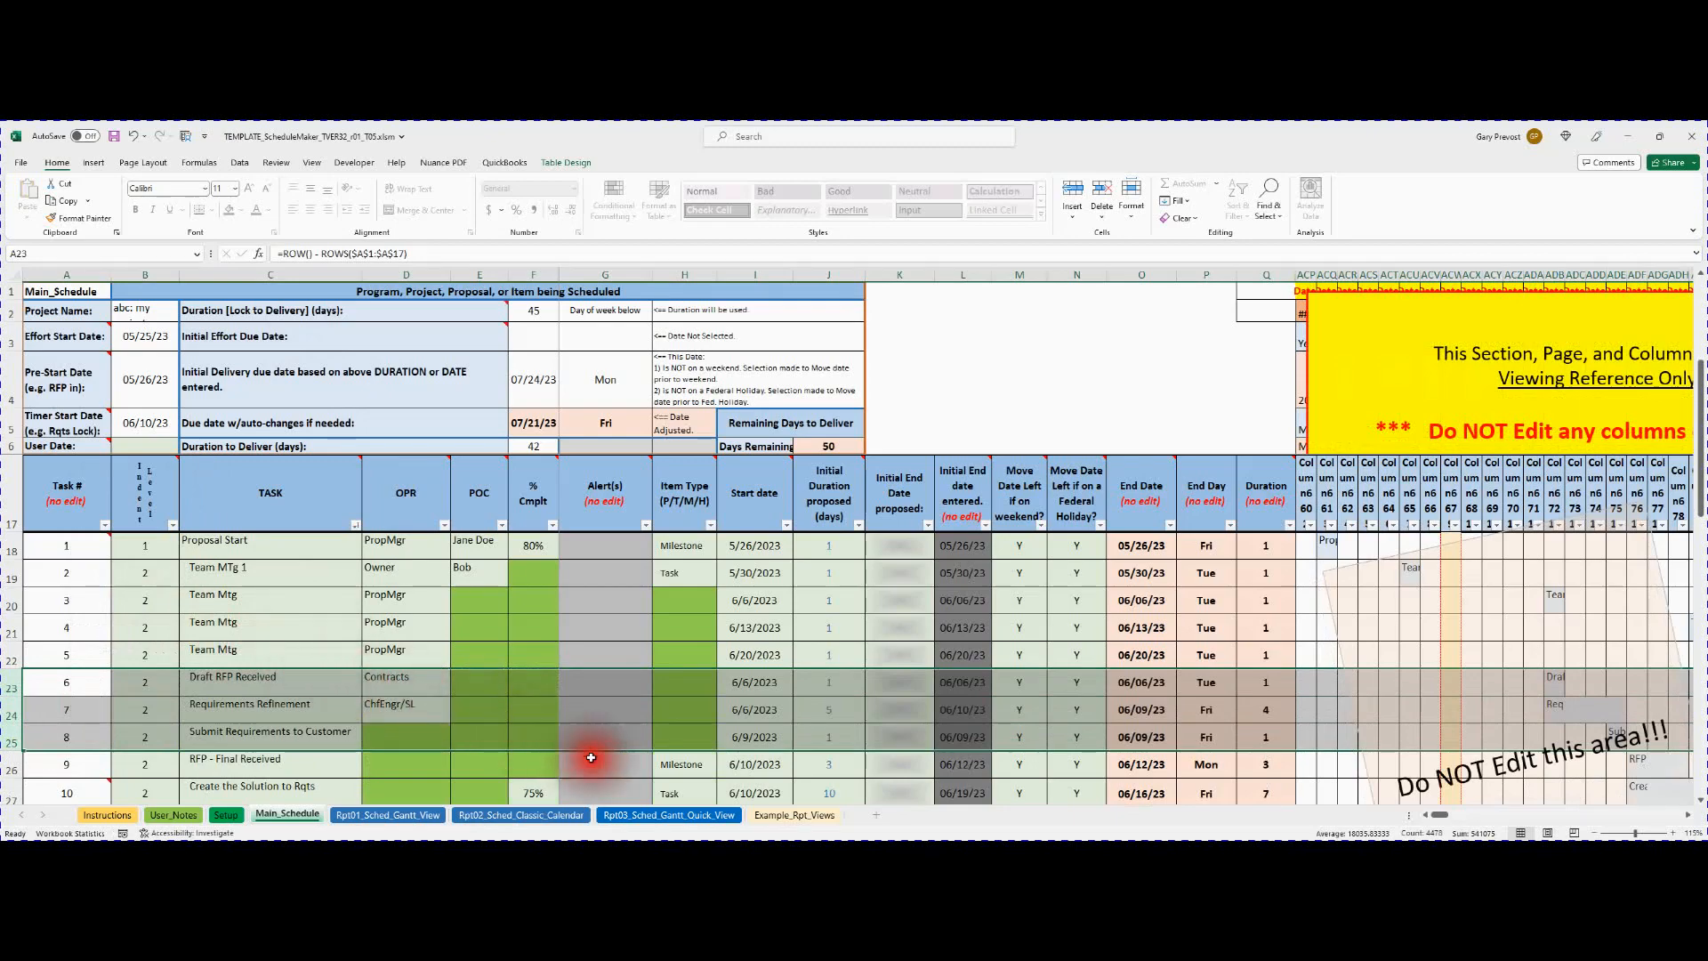
View the Rpt03 Gantt Quick View and Rpt01 Gantt View reports, decline the Gantt update, and return to Main_Schedule.
left_click(658, 820)
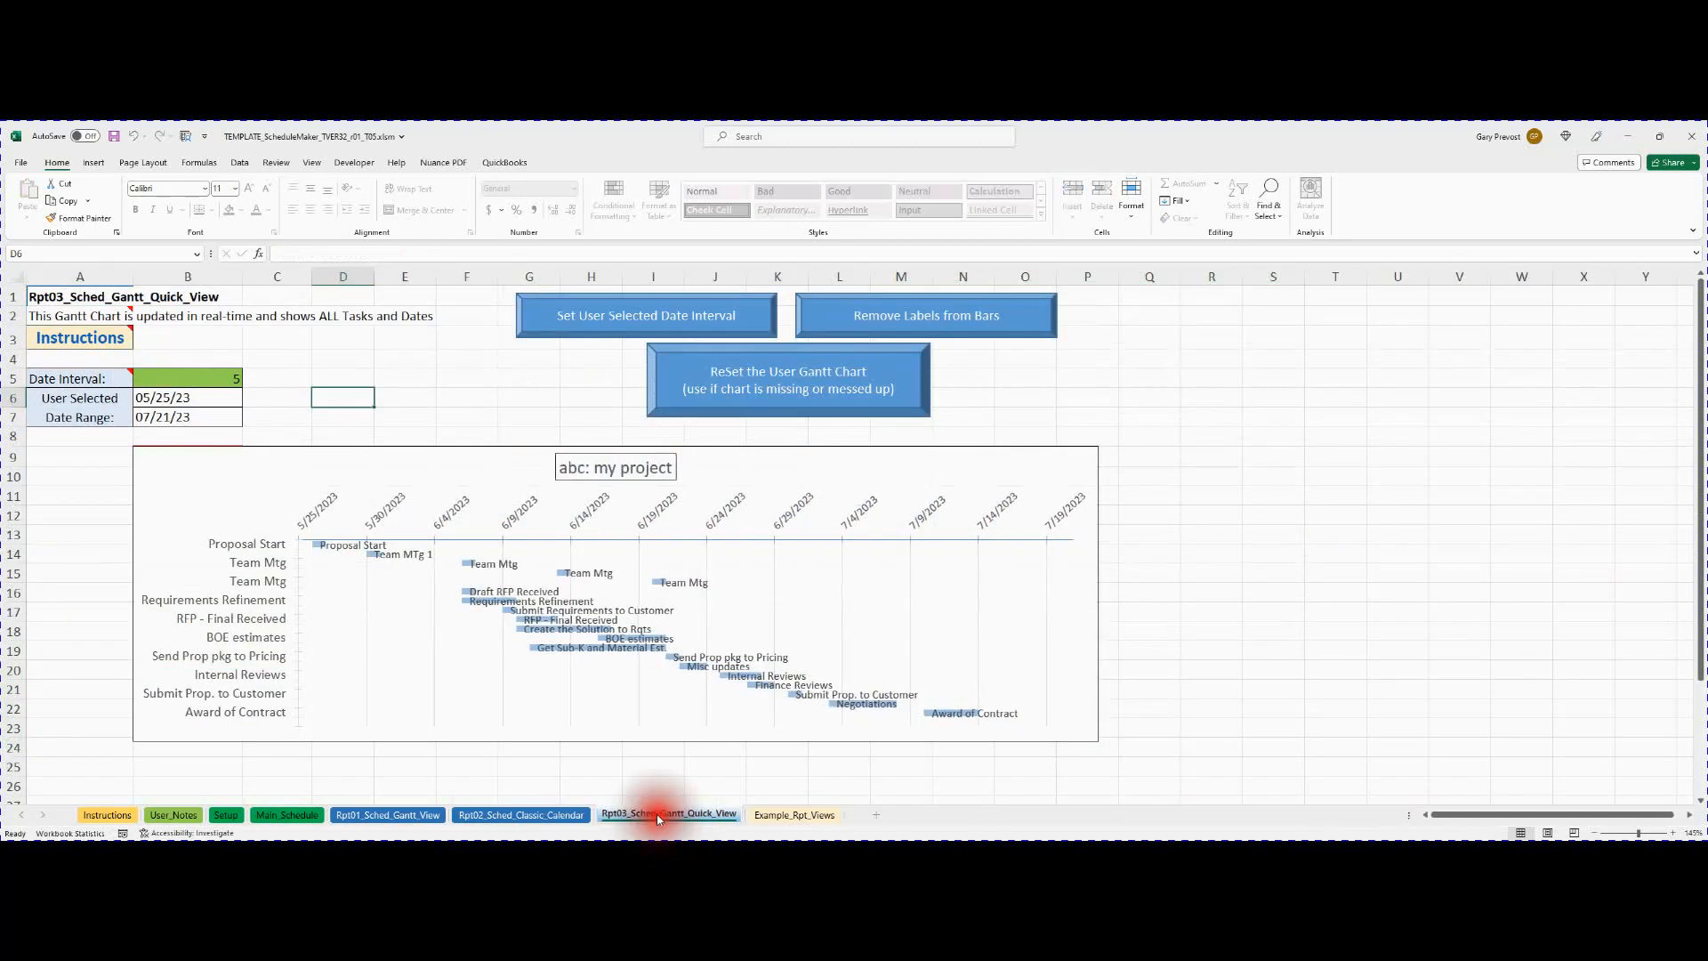
left_click(530, 816)
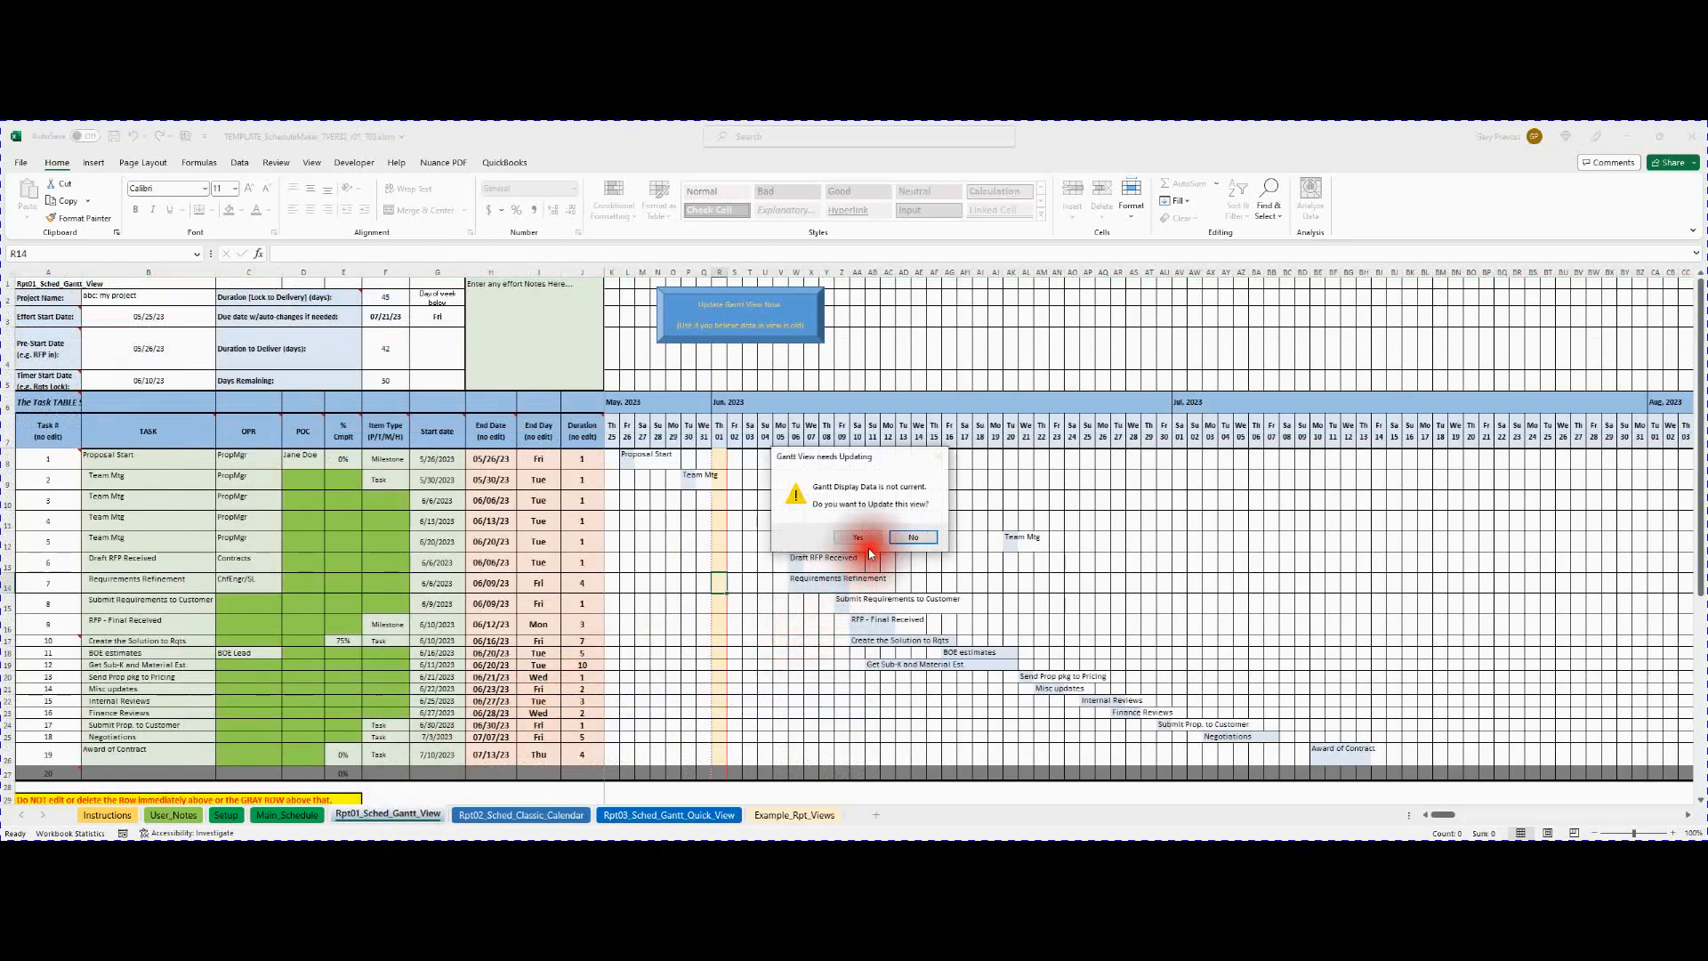
left_click(911, 537)
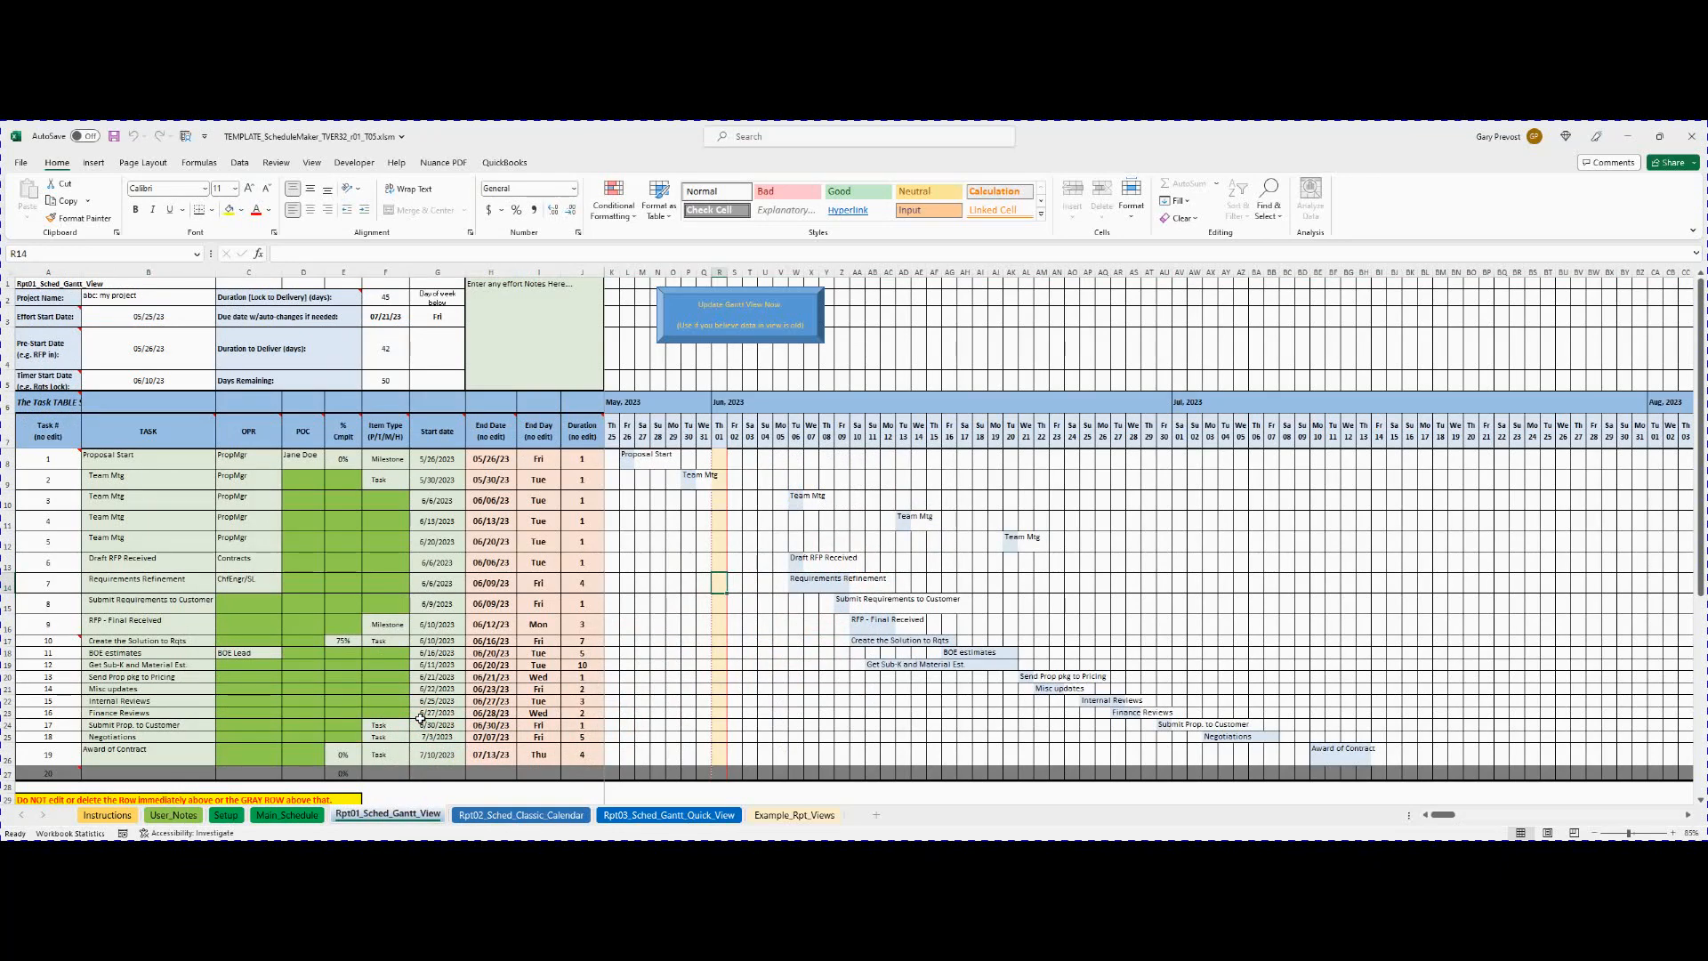
left_click(286, 815)
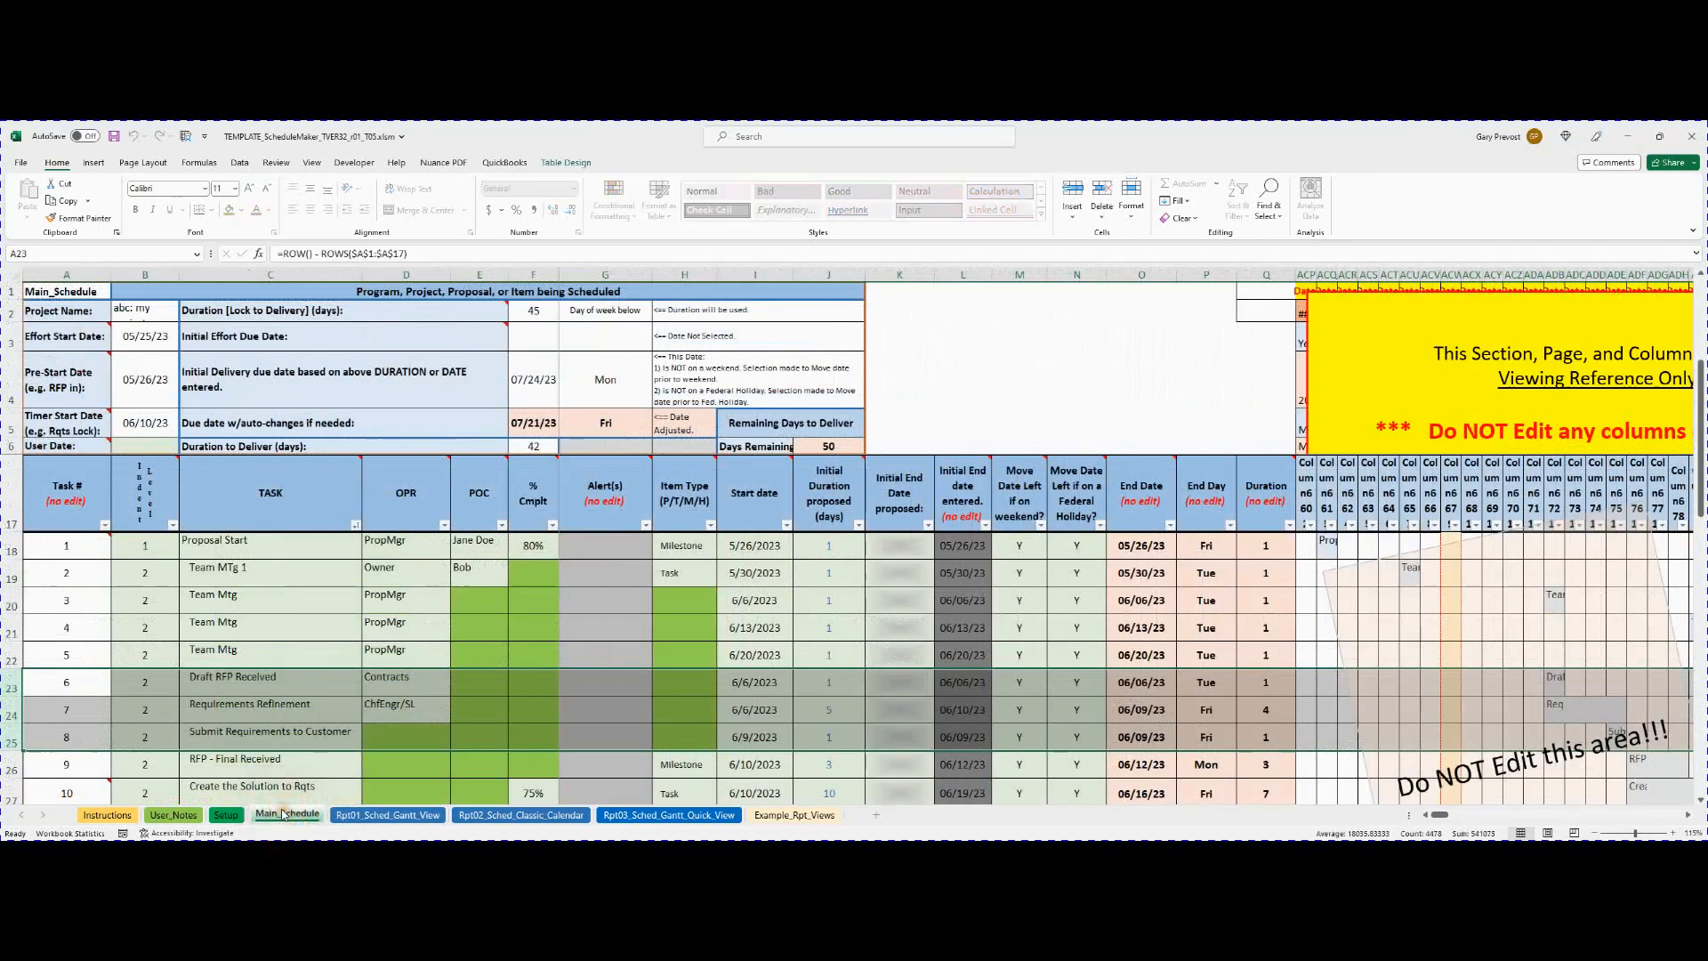
Highlight the whole rows of tasks 2 through 5, the team meetings, in the task table.
left_click(478, 628)
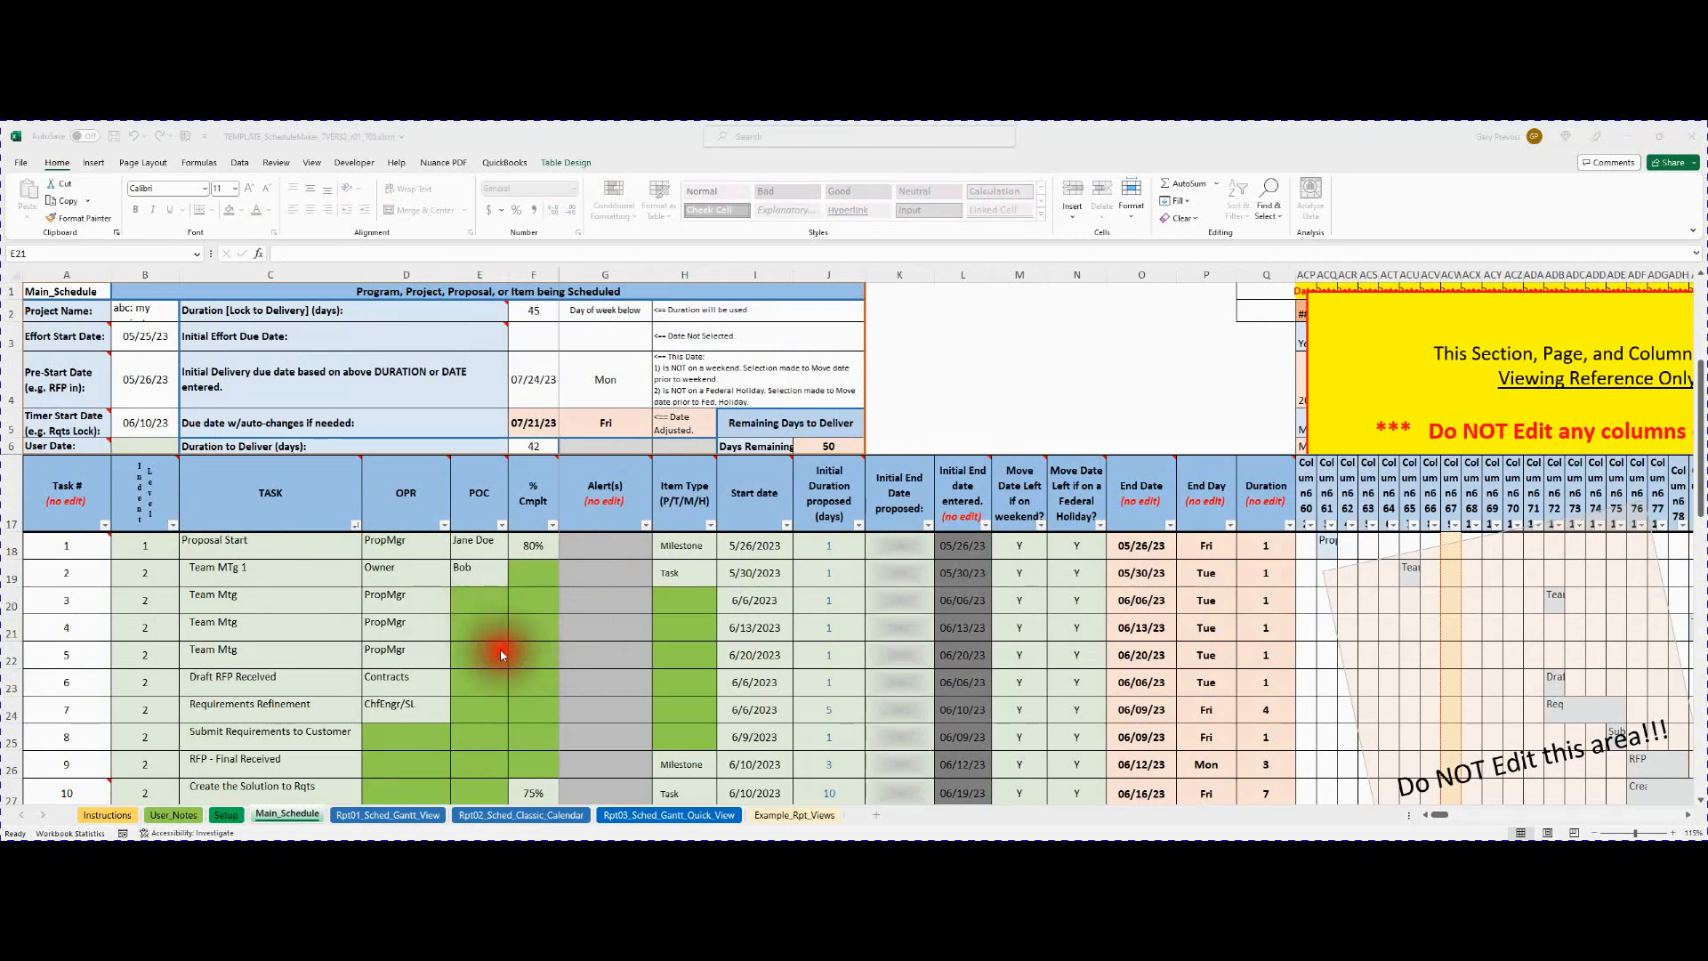
left_click(11, 572)
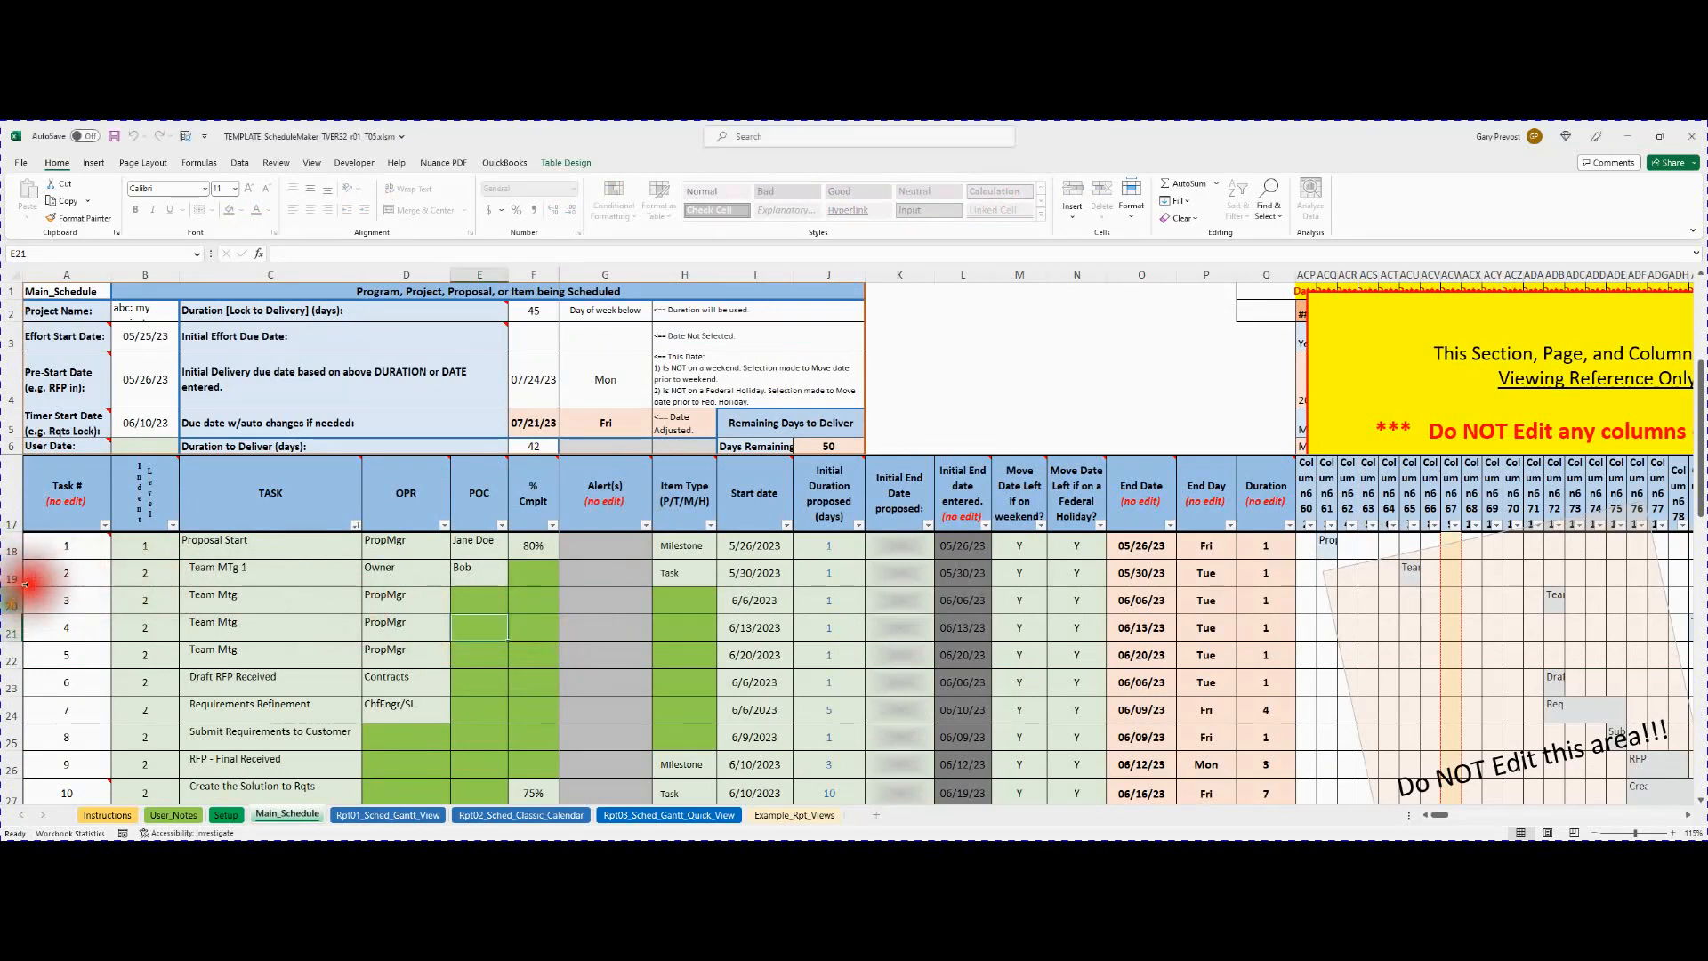
left_click_drag(13, 574, 9, 655)
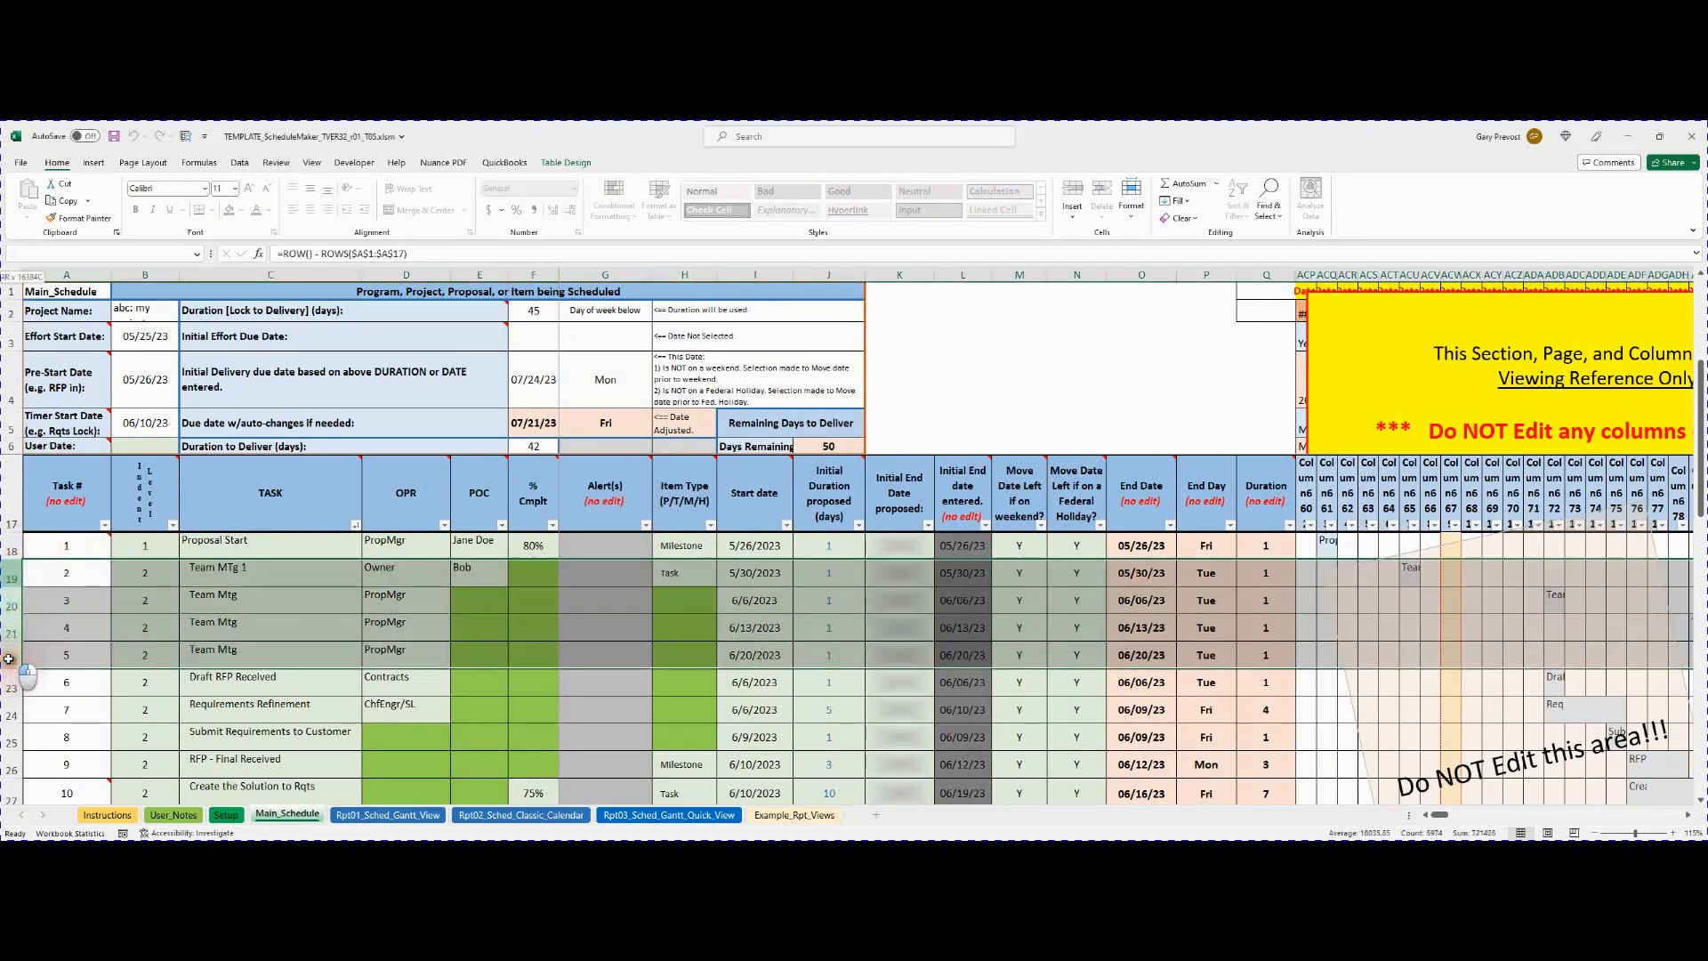
Set the start date of the Proposal Start task to 5/25/2023.
left_click(751, 576)
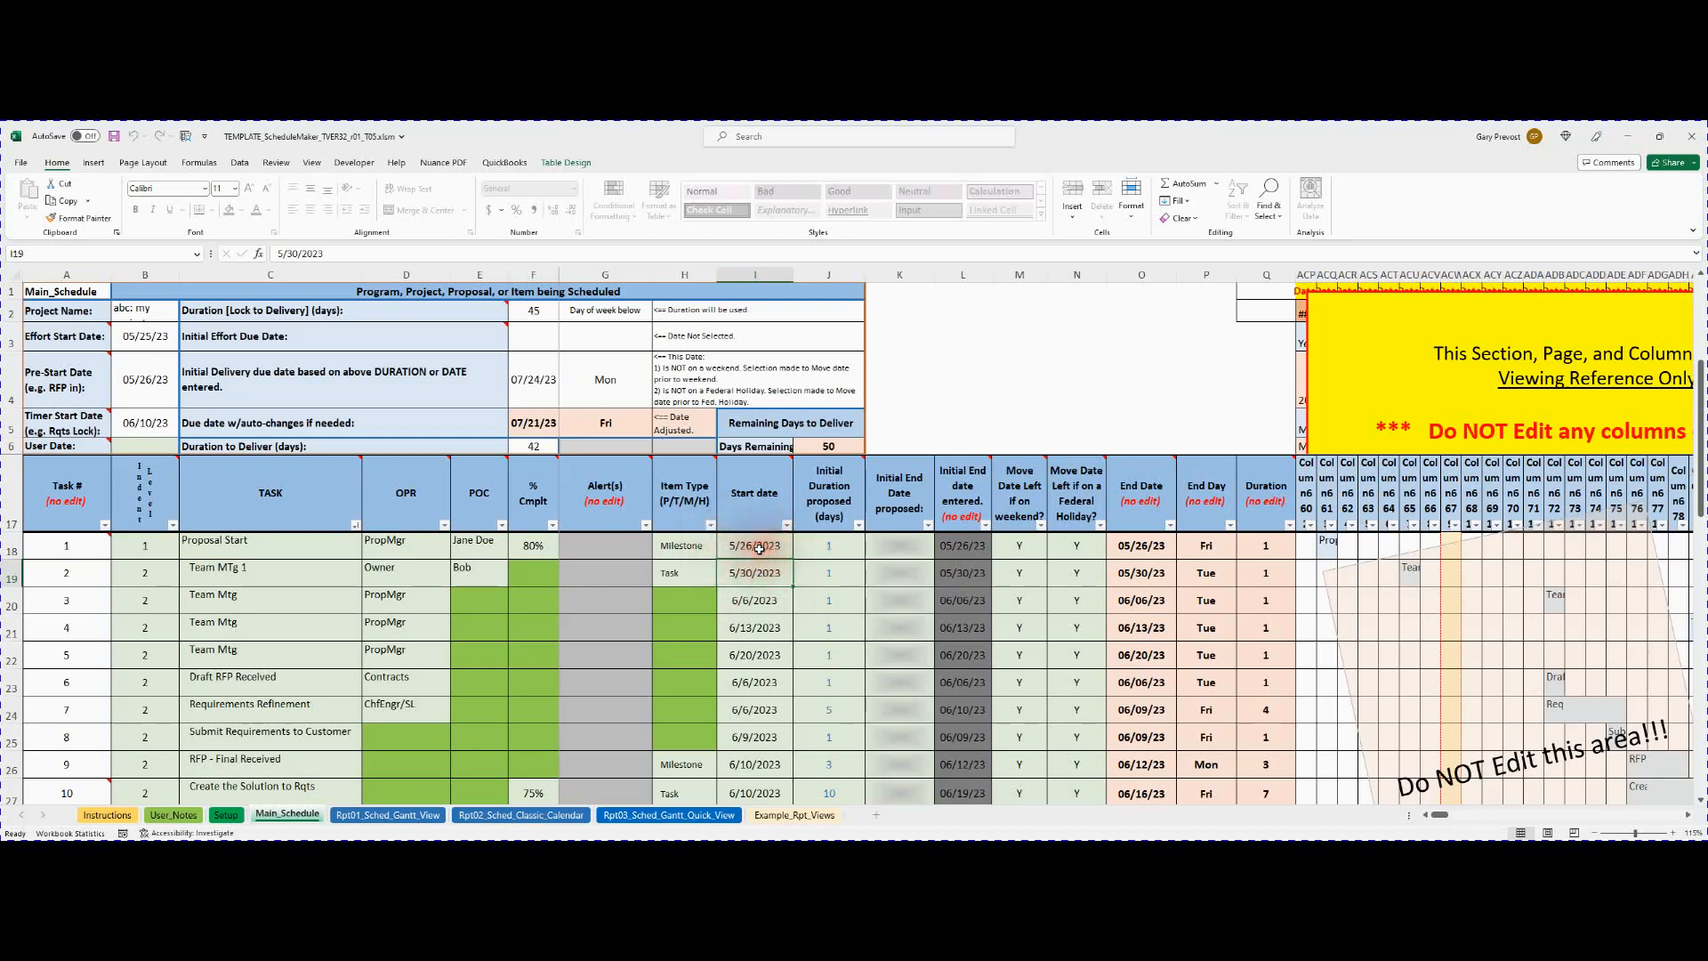
left_click(758, 549)
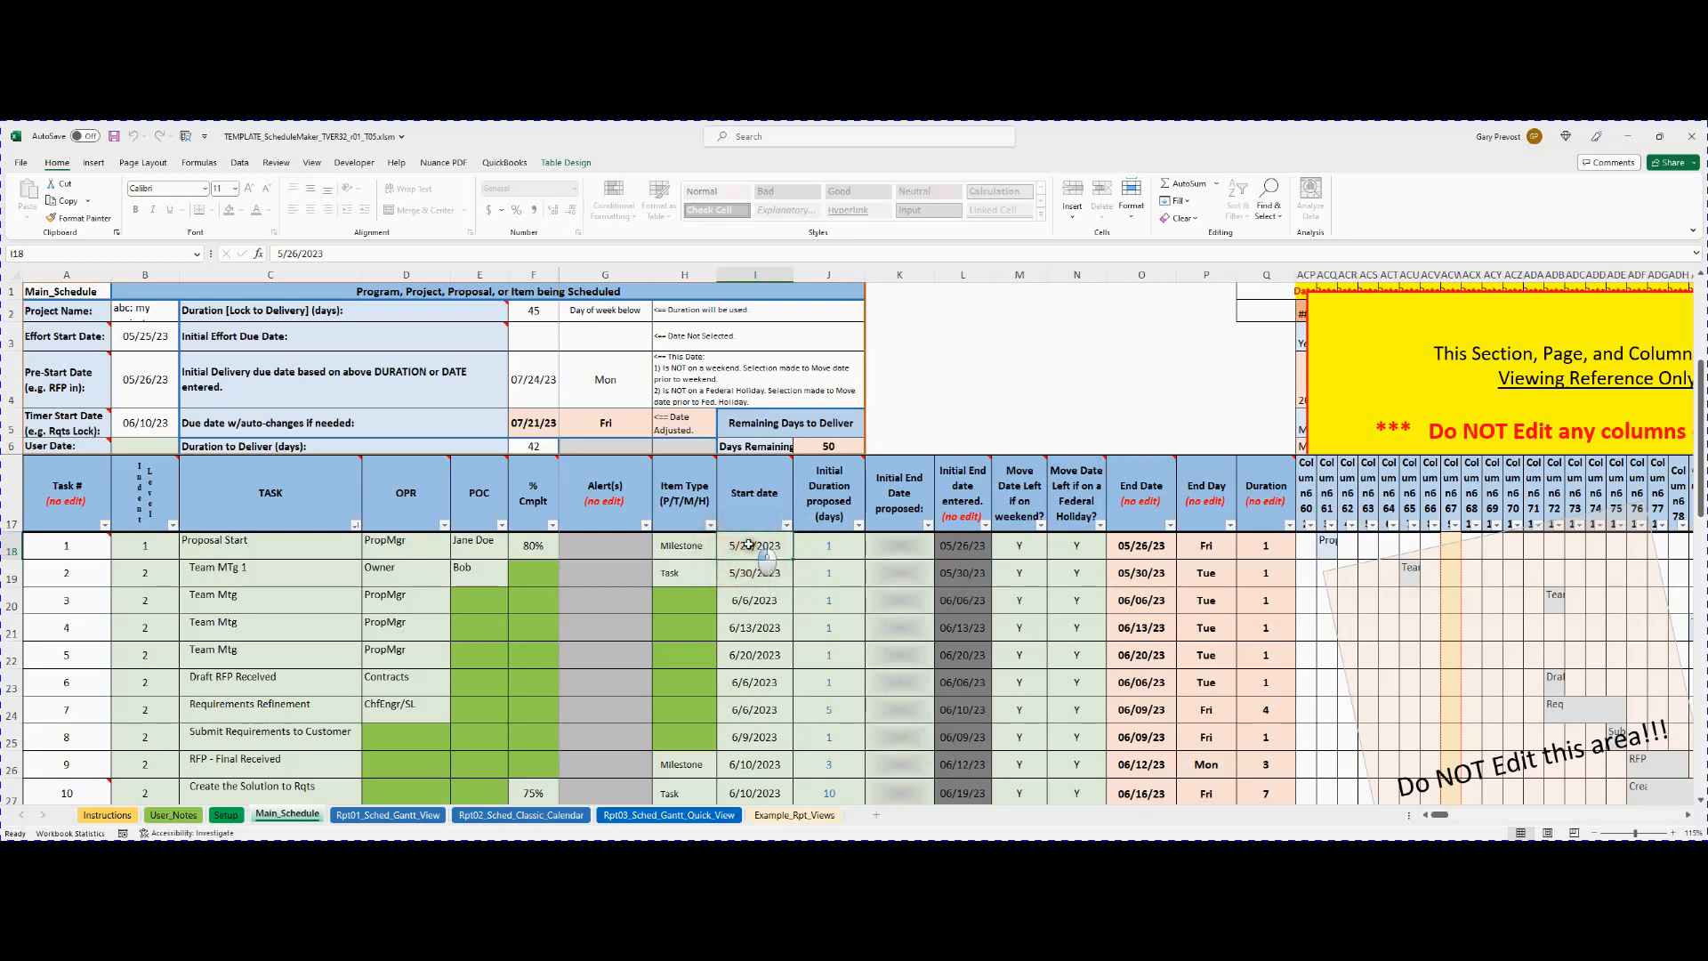
double_click(751, 546)
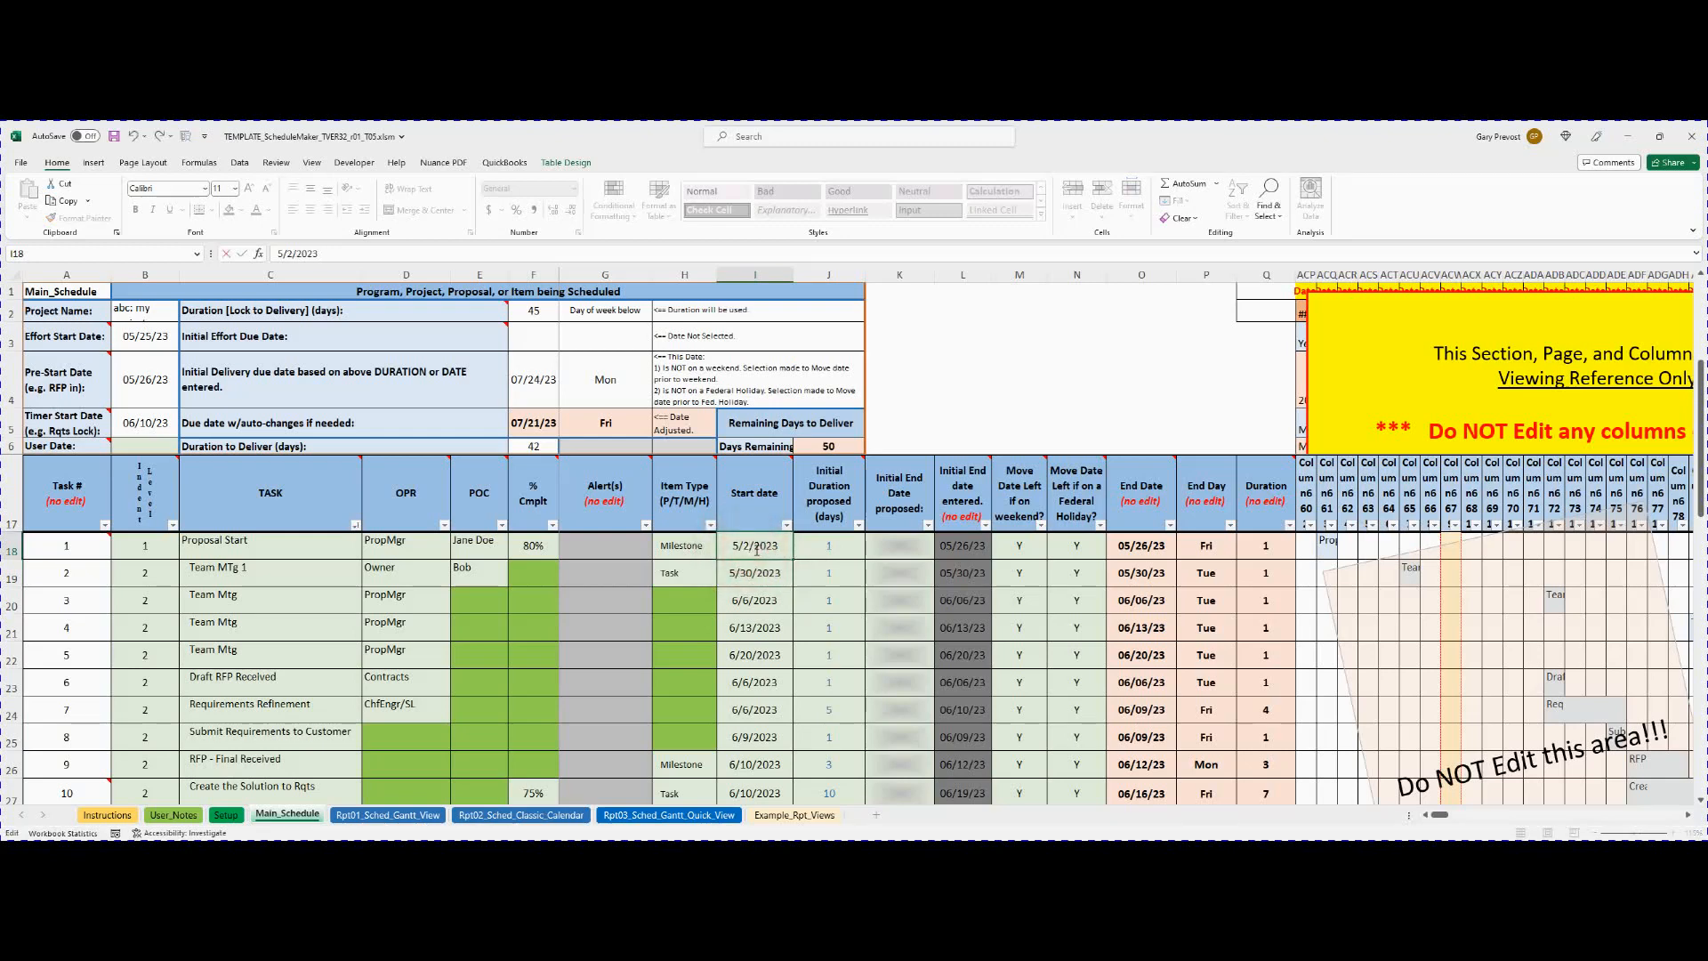
key("Return")
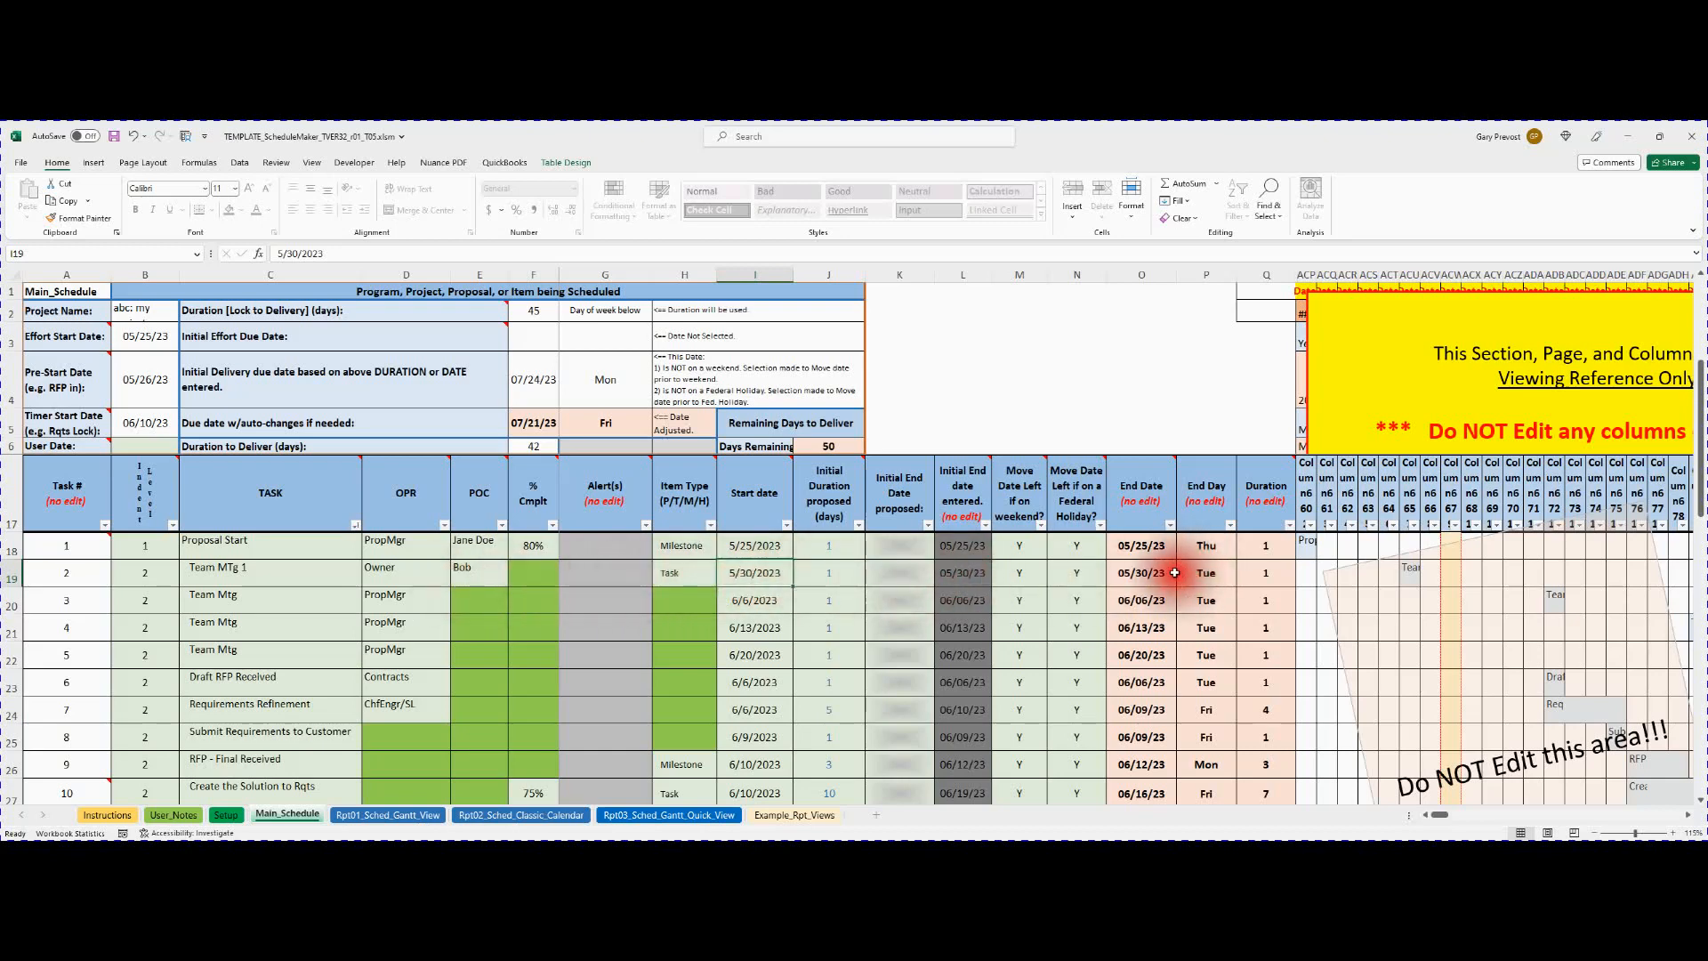
Make the start date of Team MTg 1 depend on Proposal Start with the formula =I18+3.
left_click(289, 574)
left_click_drag(289, 574, 1196, 652)
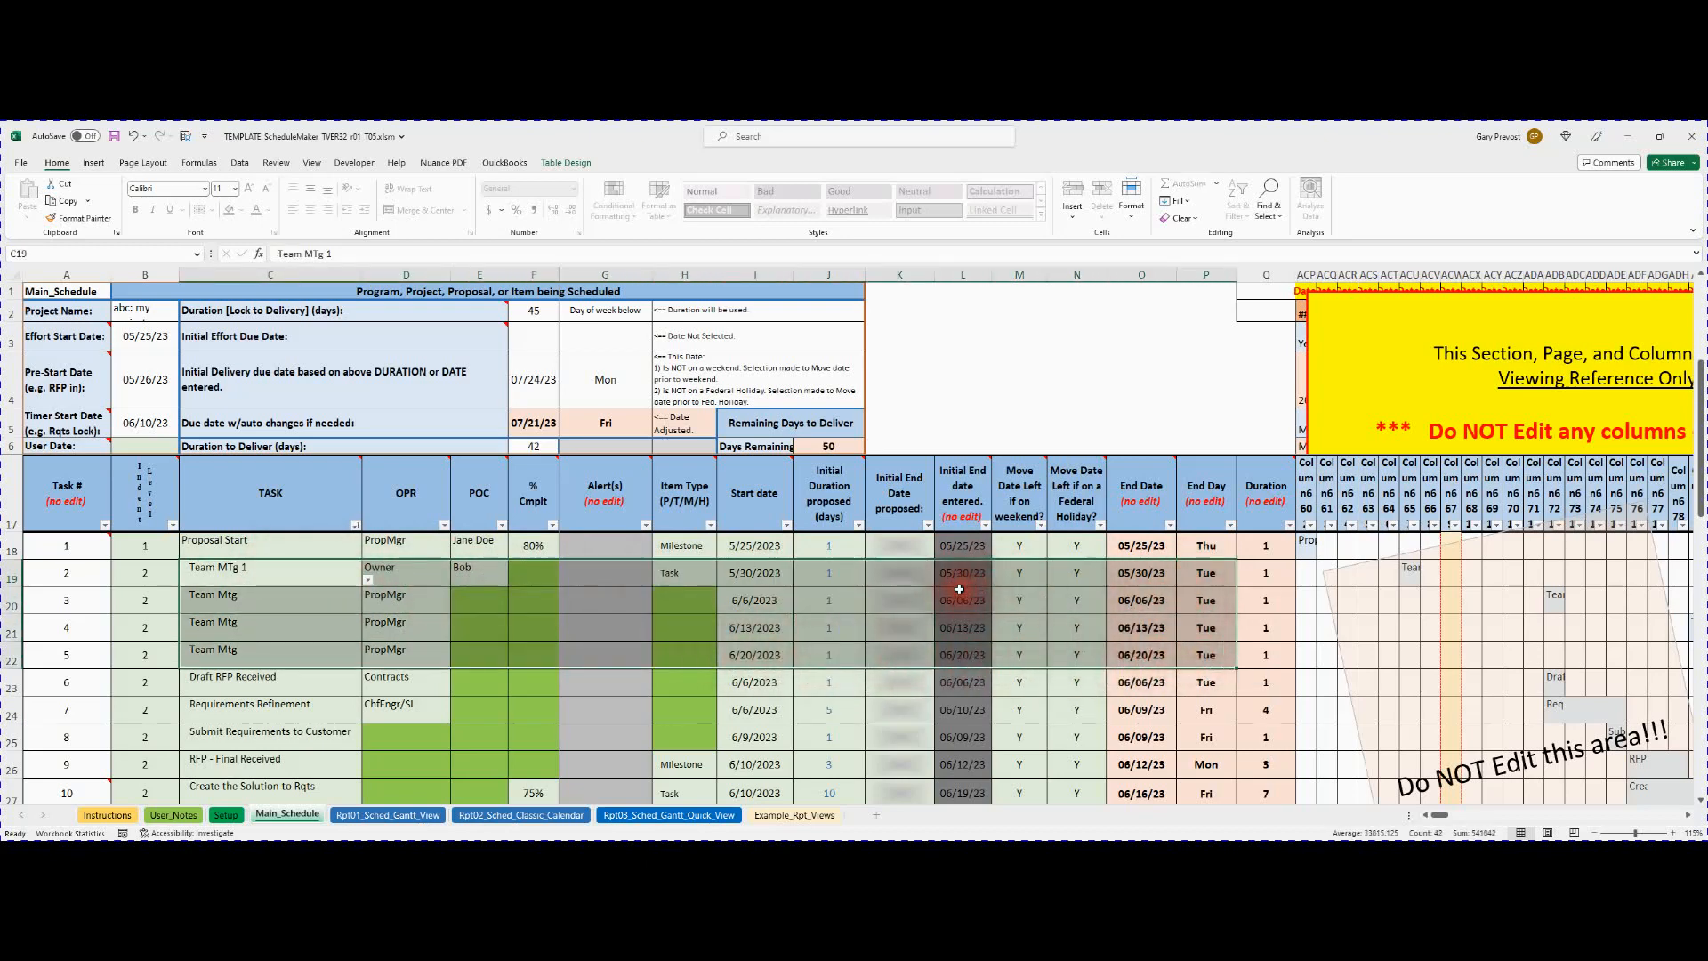
left_click(760, 572)
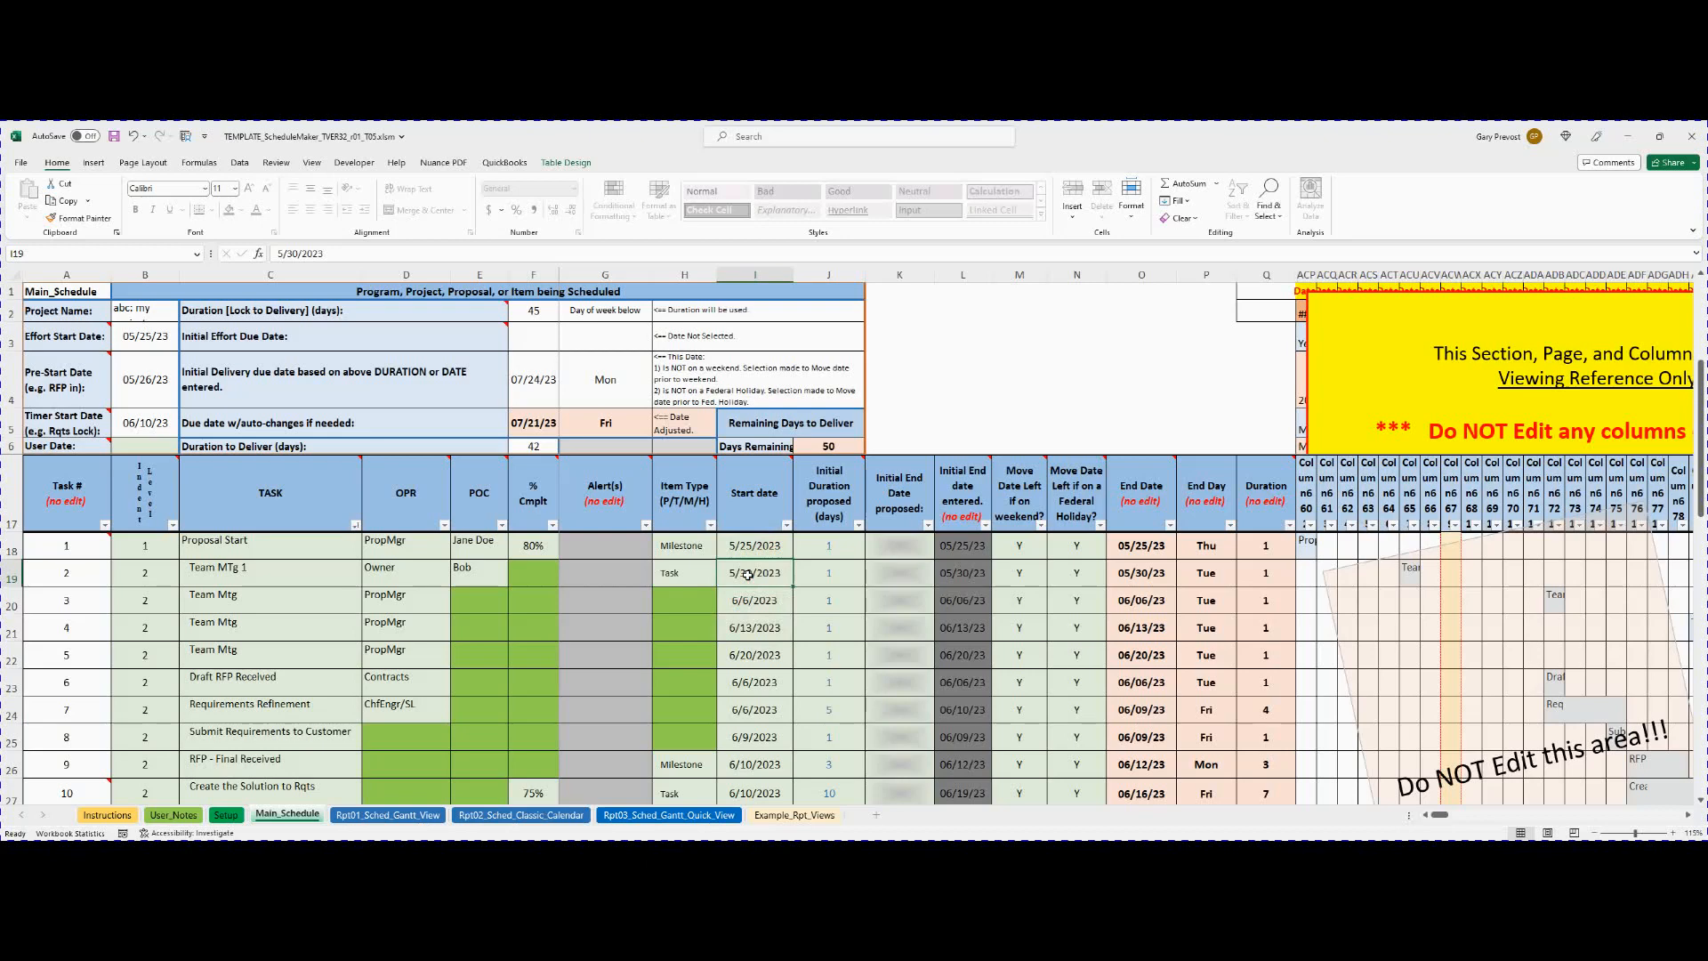
type("=")
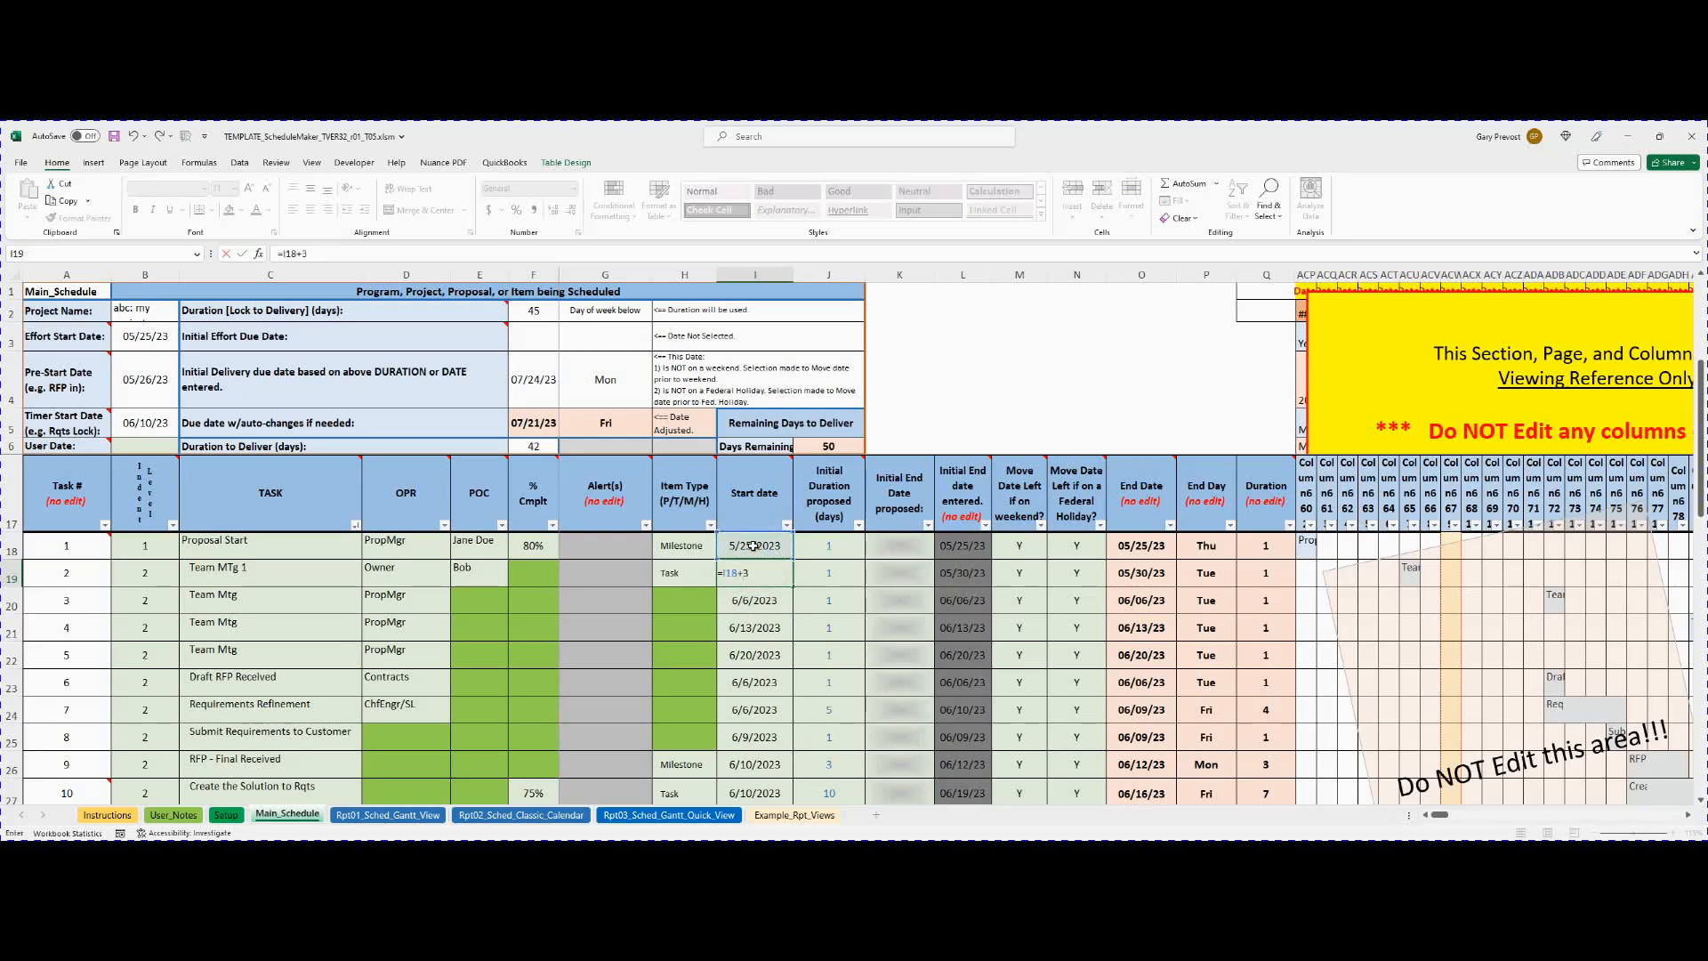
type("+3")
key("Return")
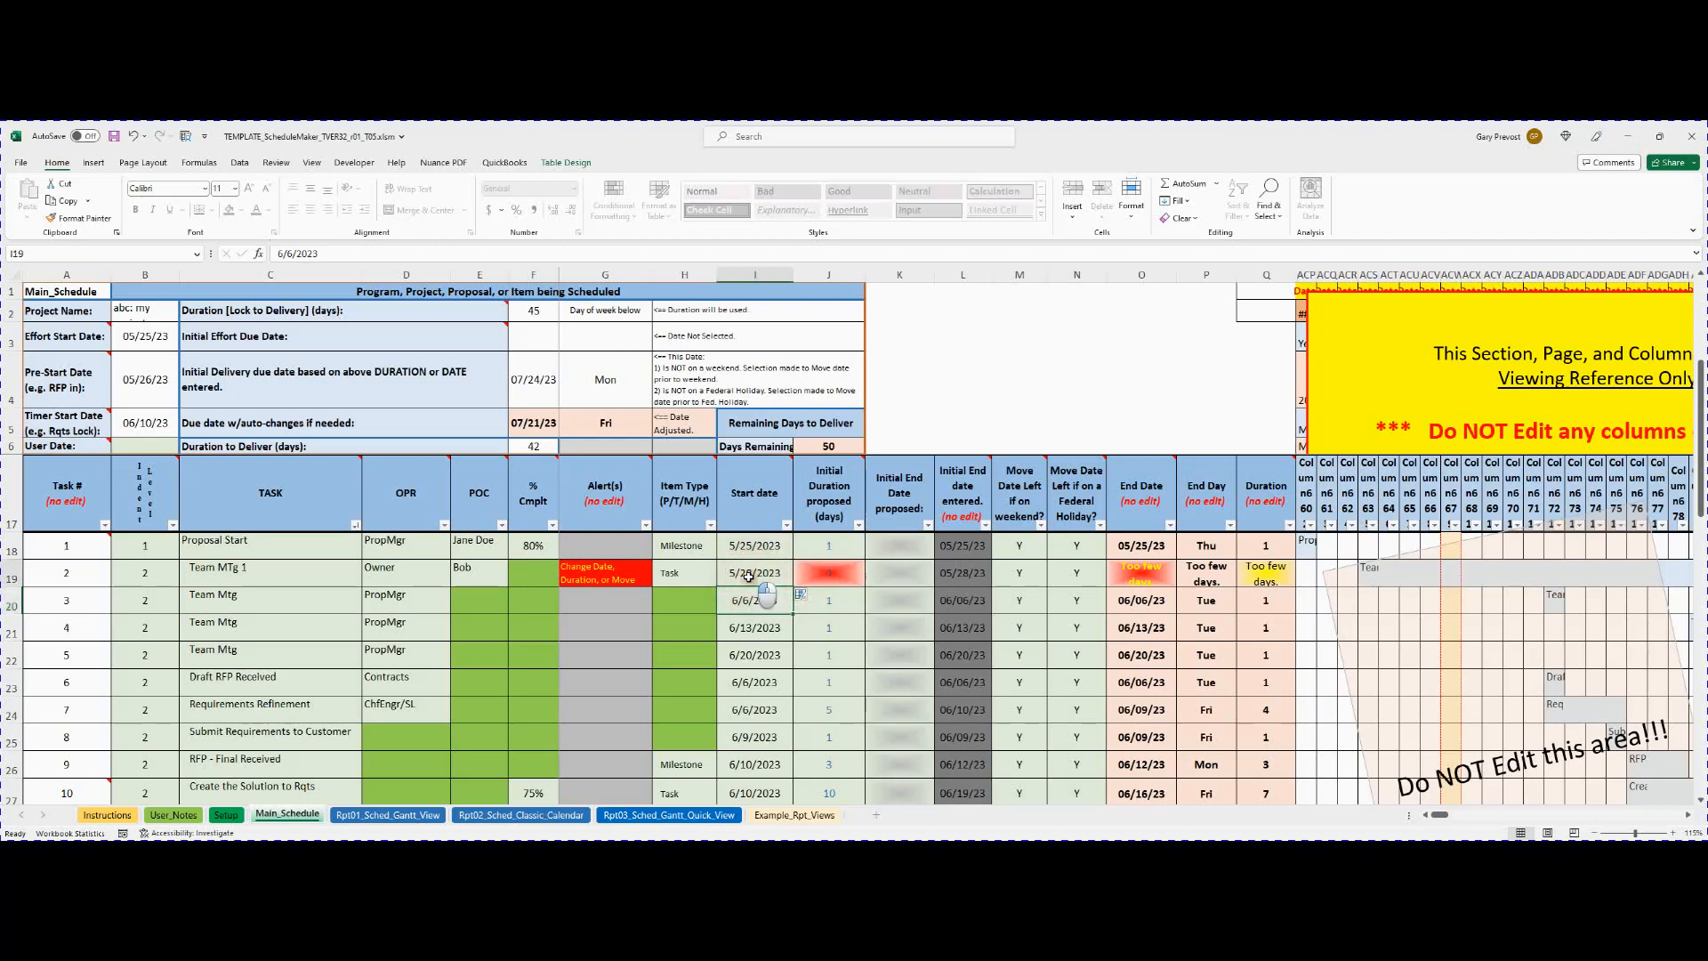
Change the start date formula of Team MTg 1 to =I18+5 and inspect both linked start date cells.
left_click(342, 253)
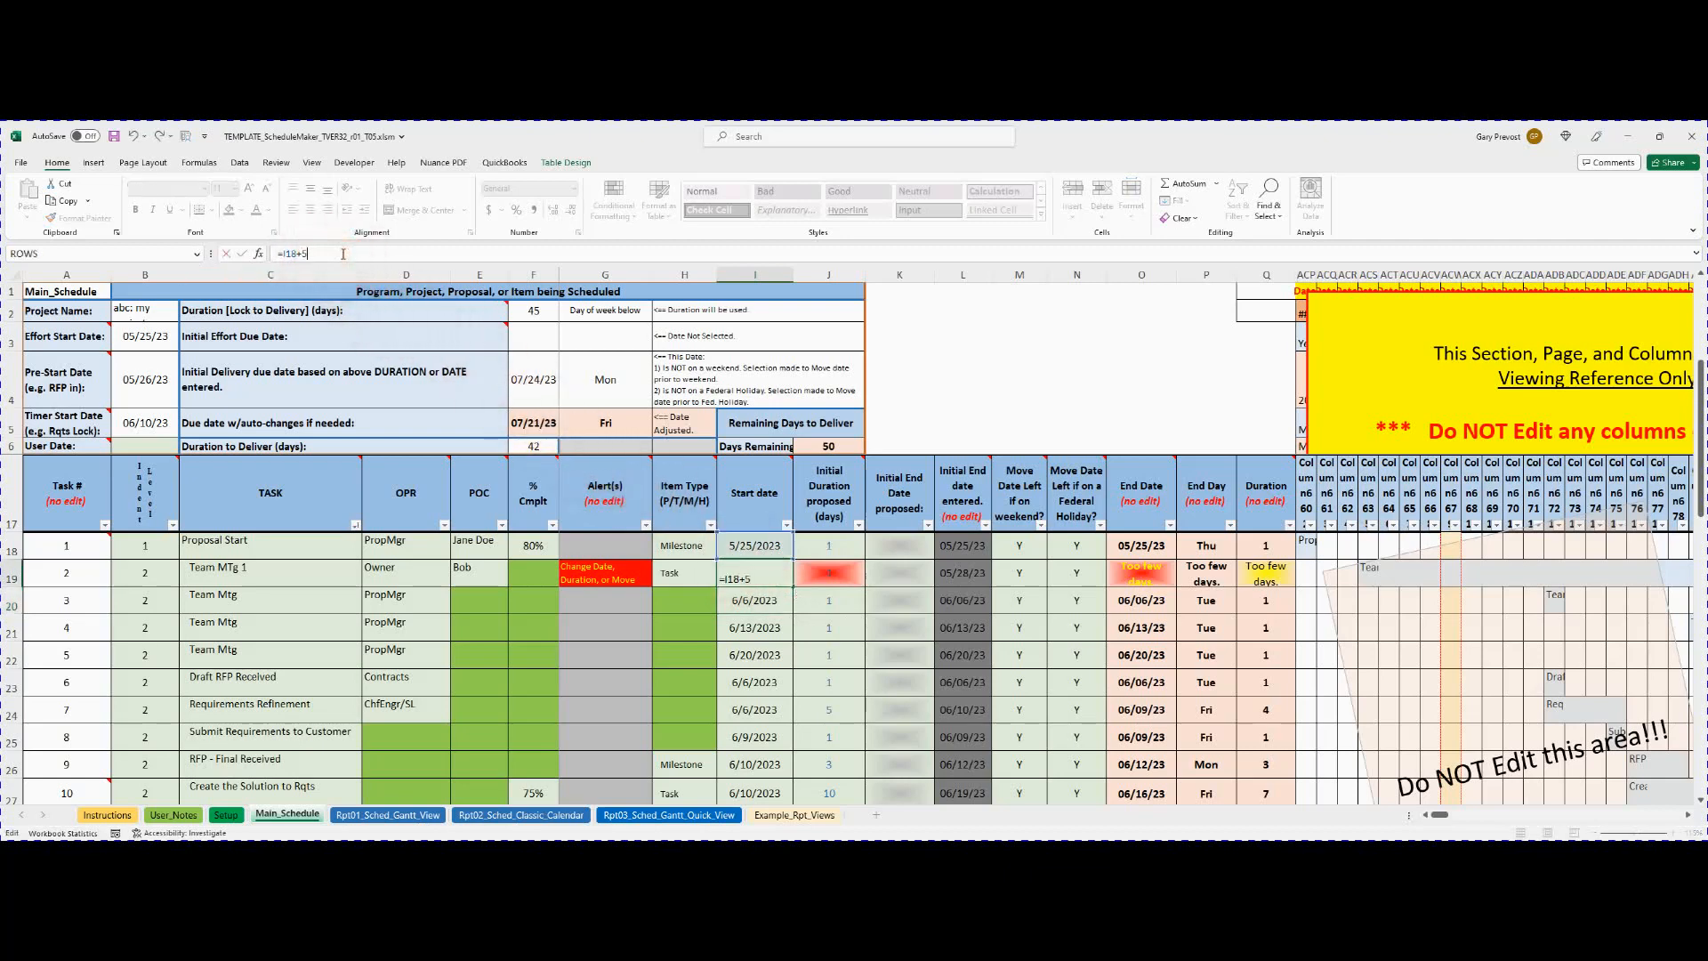
type("5")
key("Return")
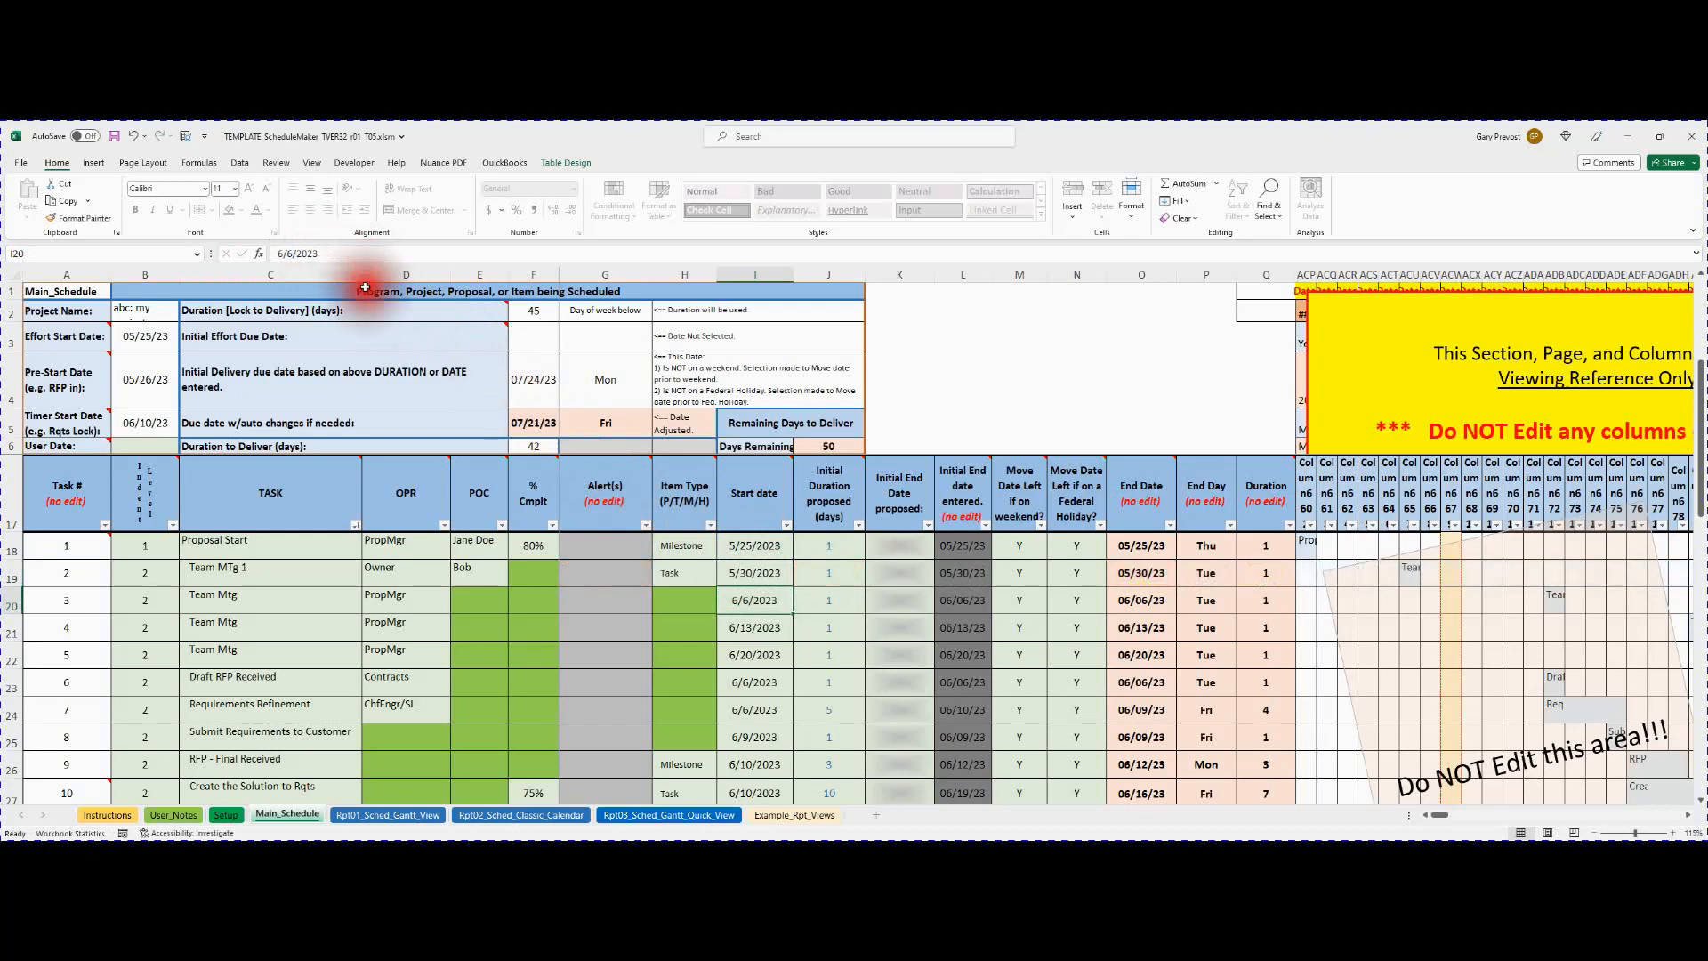
left_click(758, 575)
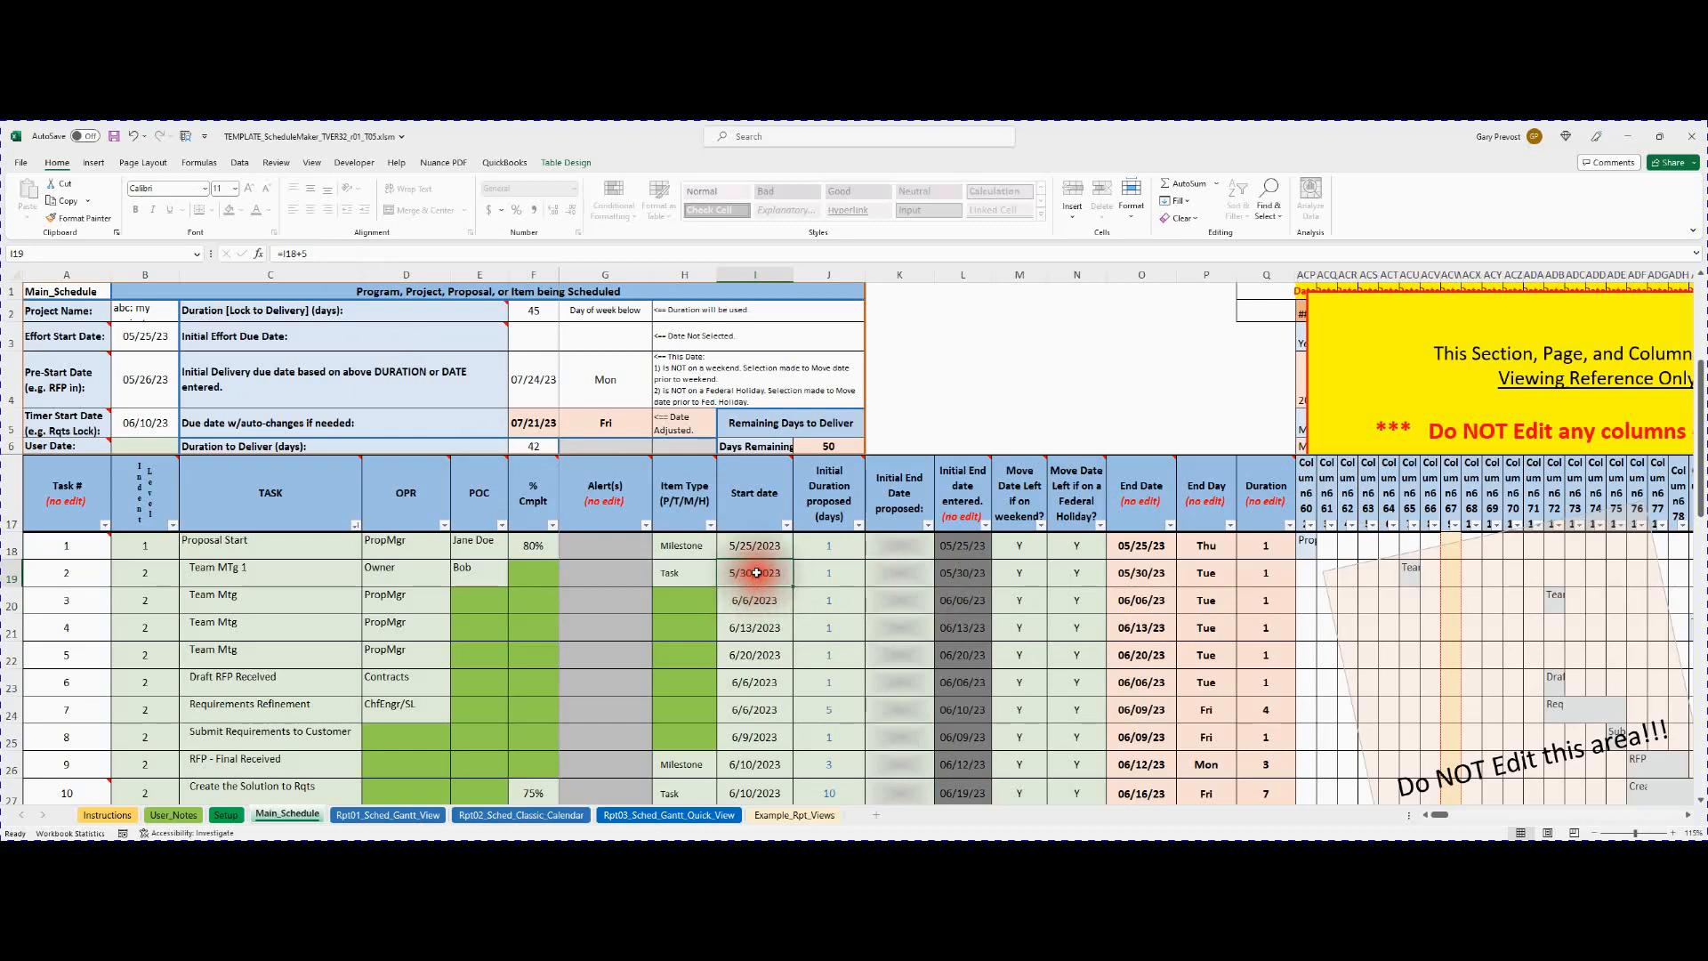
left_click(755, 573)
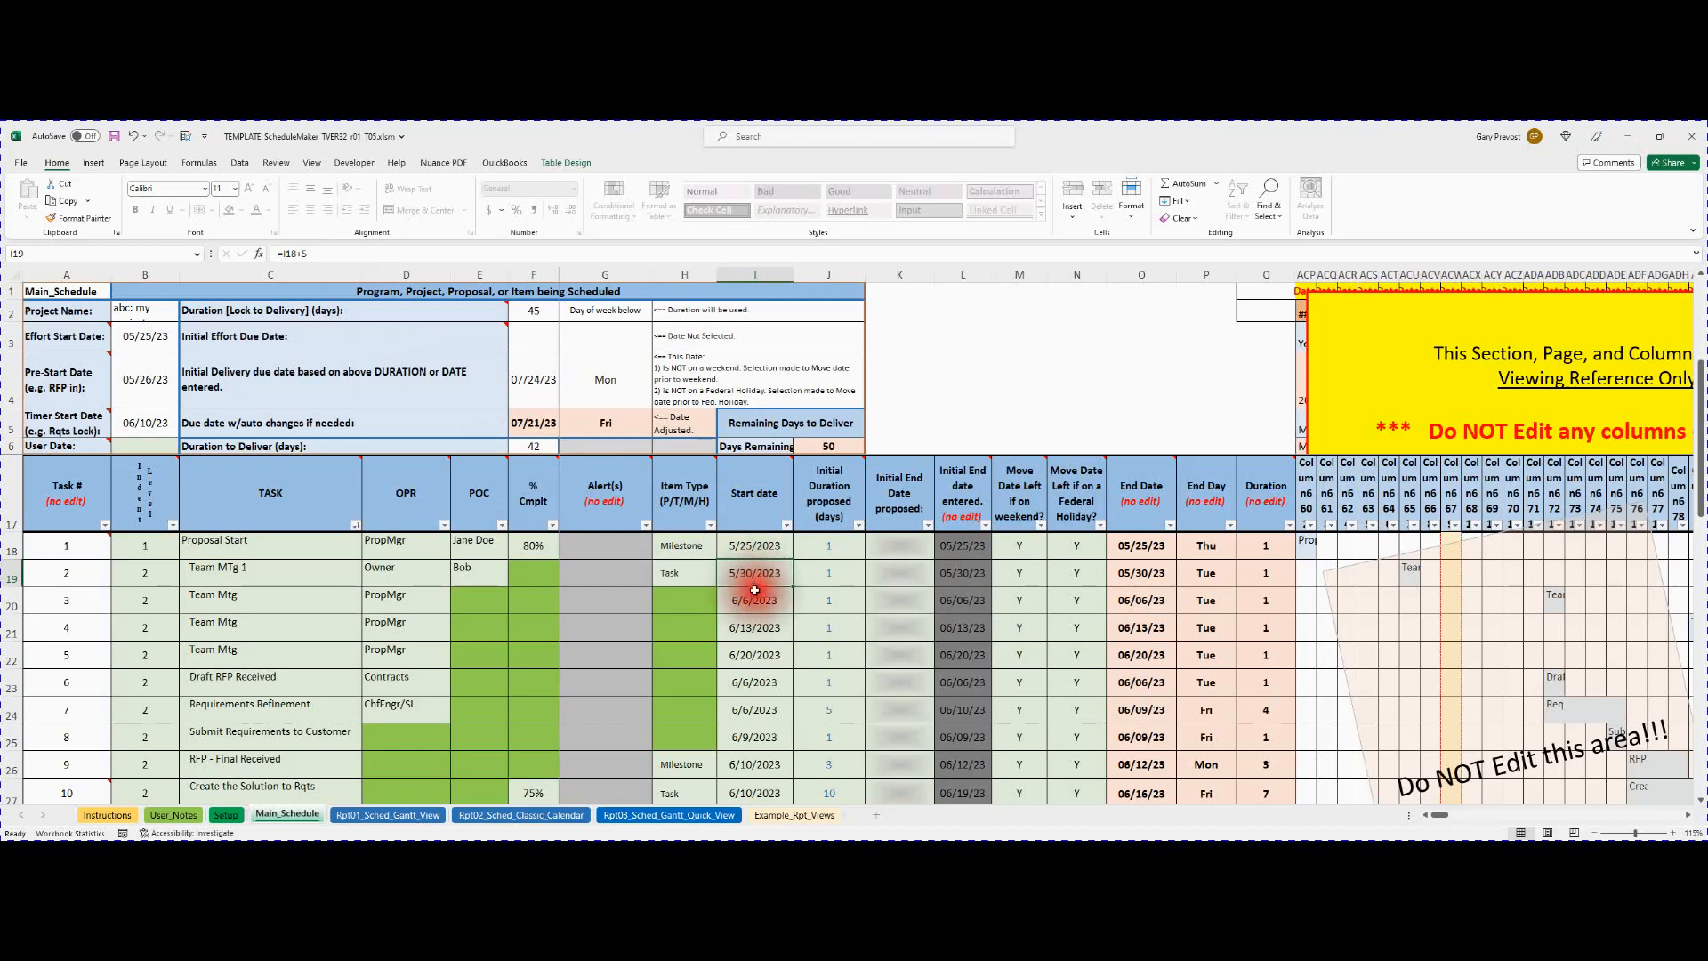
left_click(751, 546)
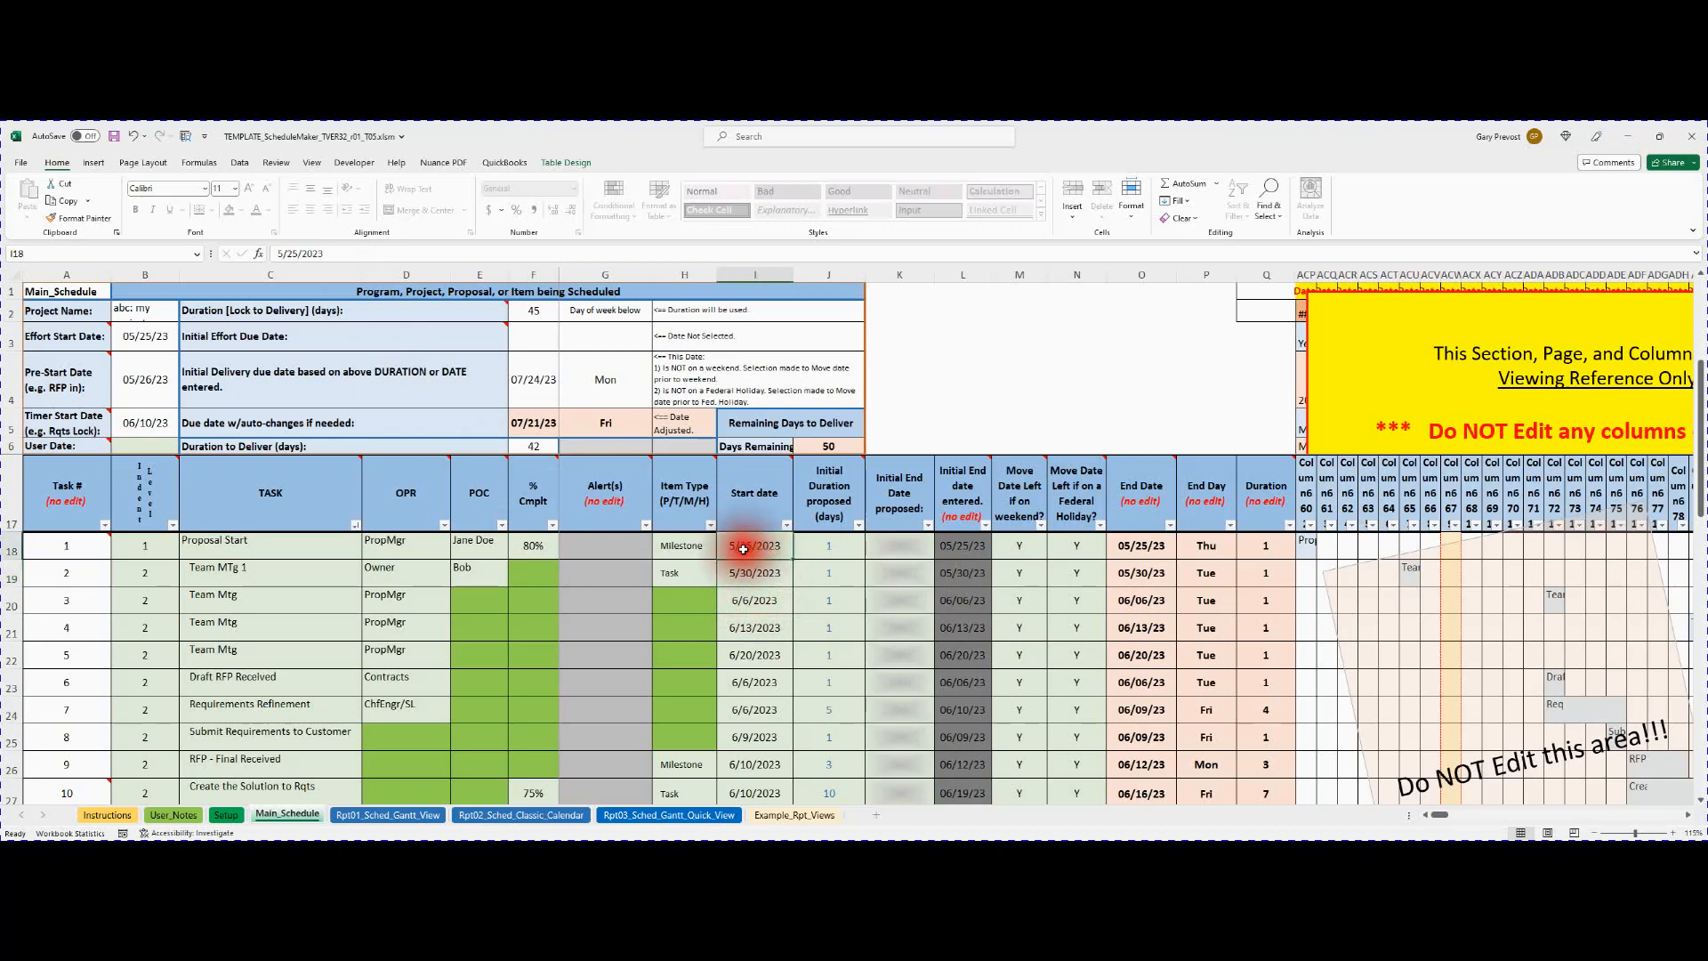
Make the start date of task 3, the Team Mtg after Team MTg 1, follow it with the formula =I19+7.
left_click(746, 571)
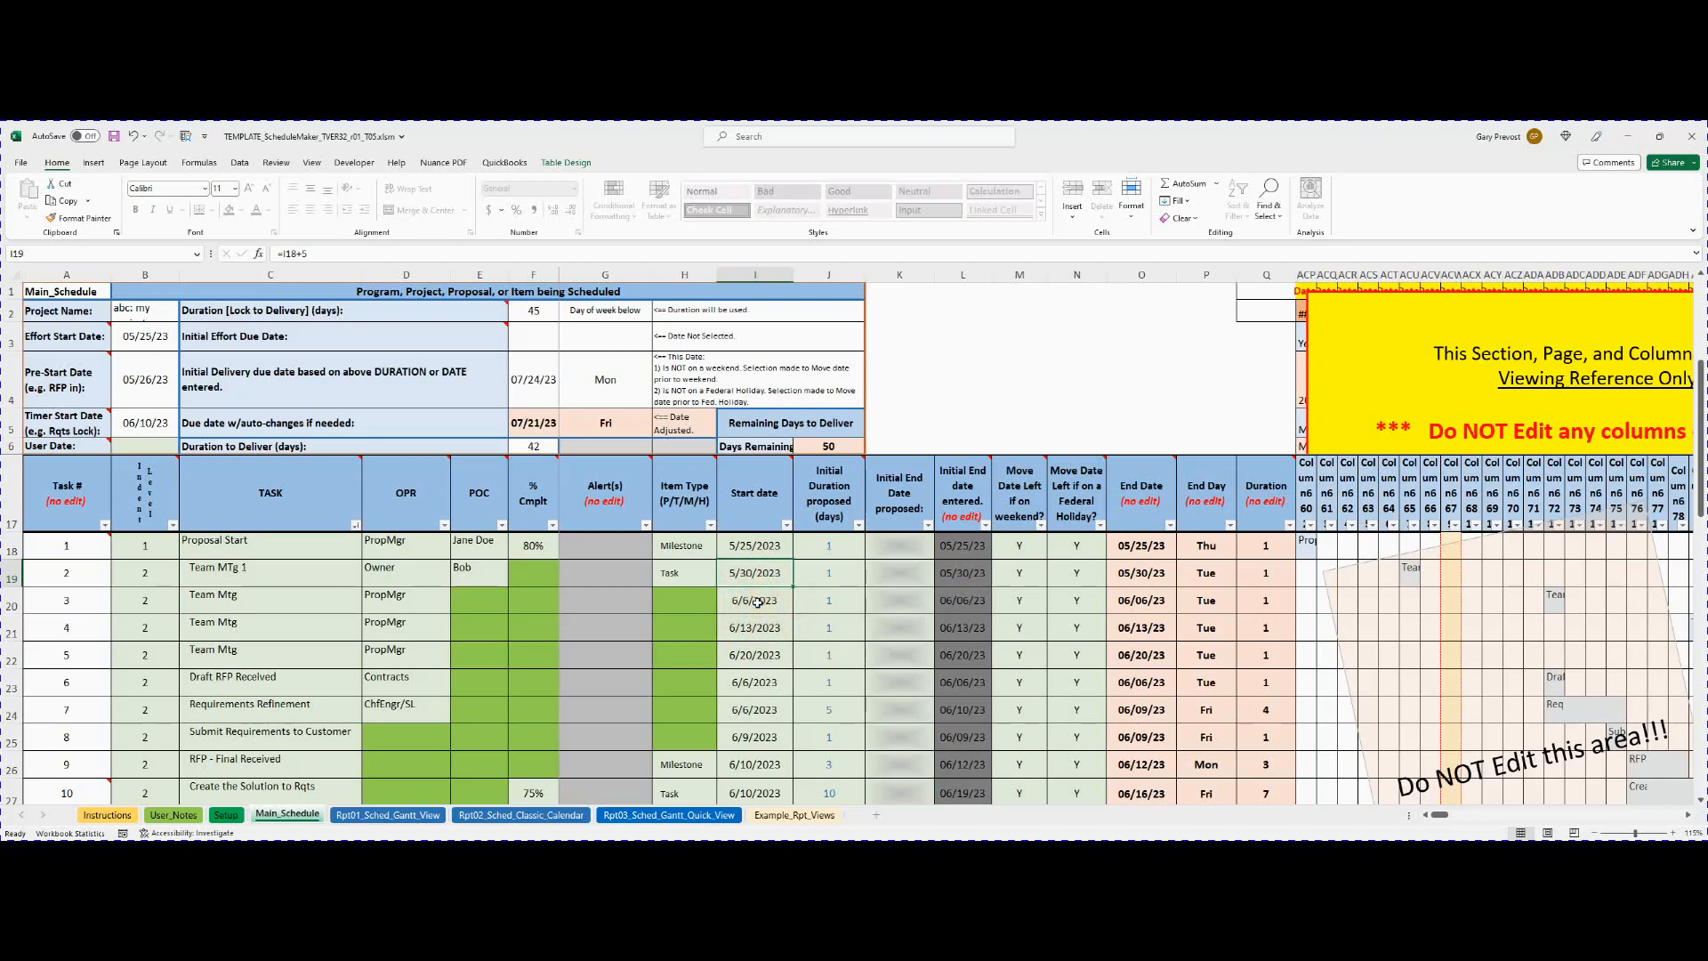
left_click(756, 602)
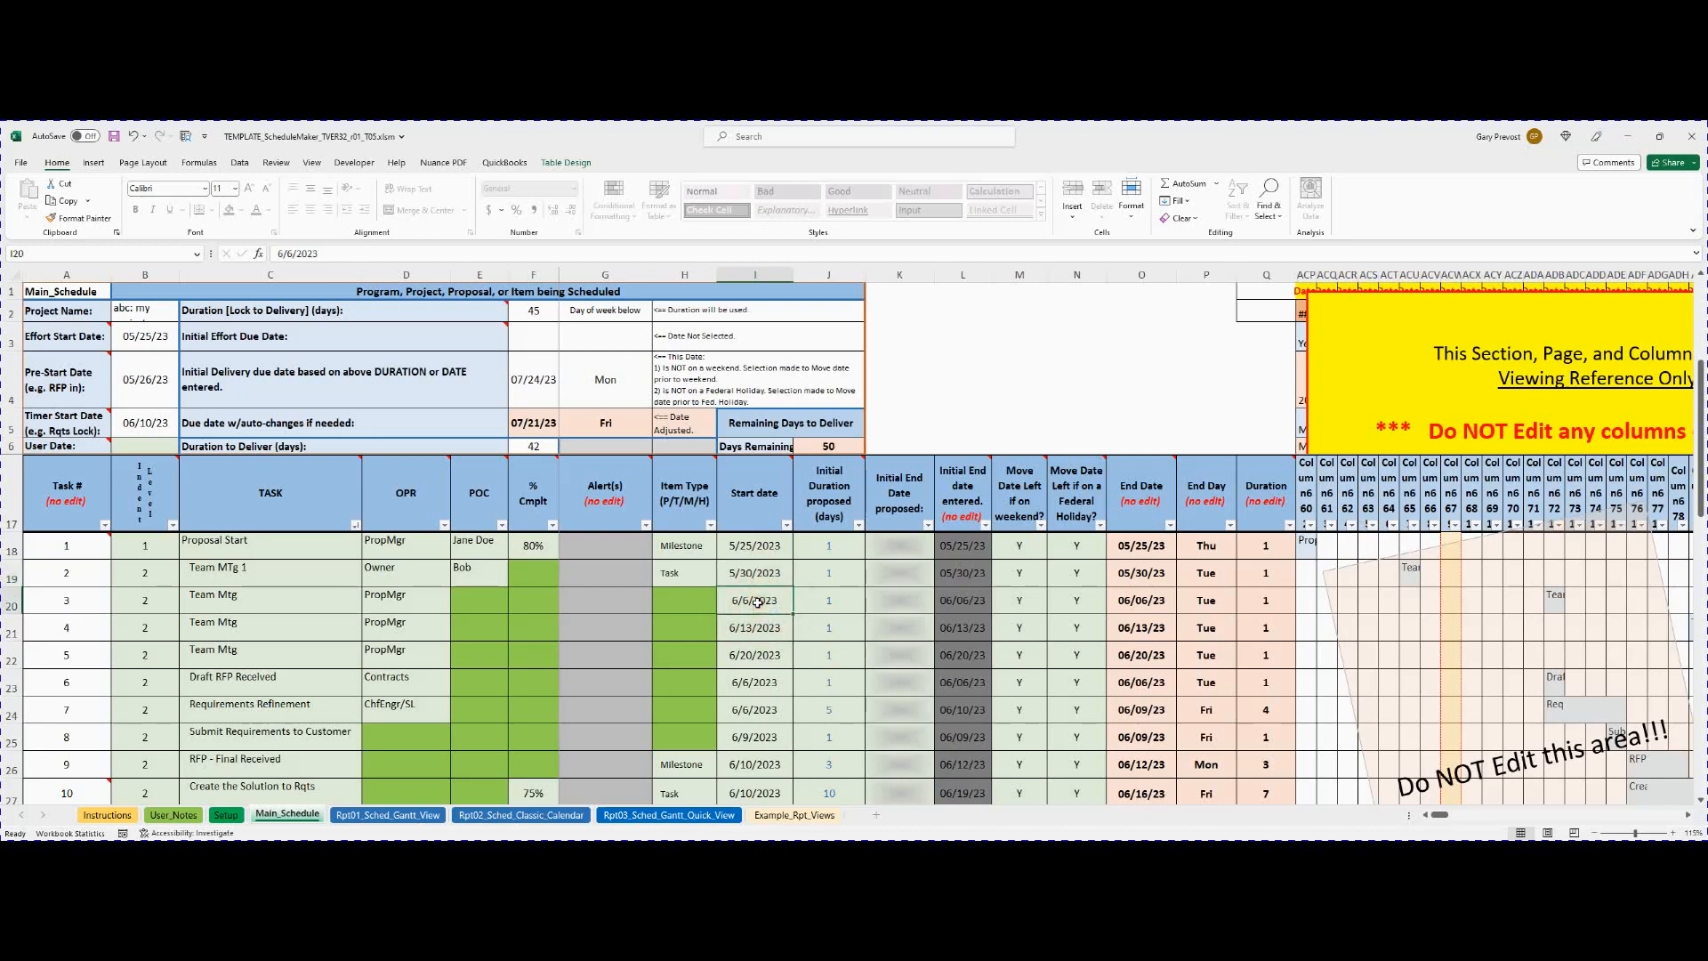
left_click_drag(285, 598, 681, 614)
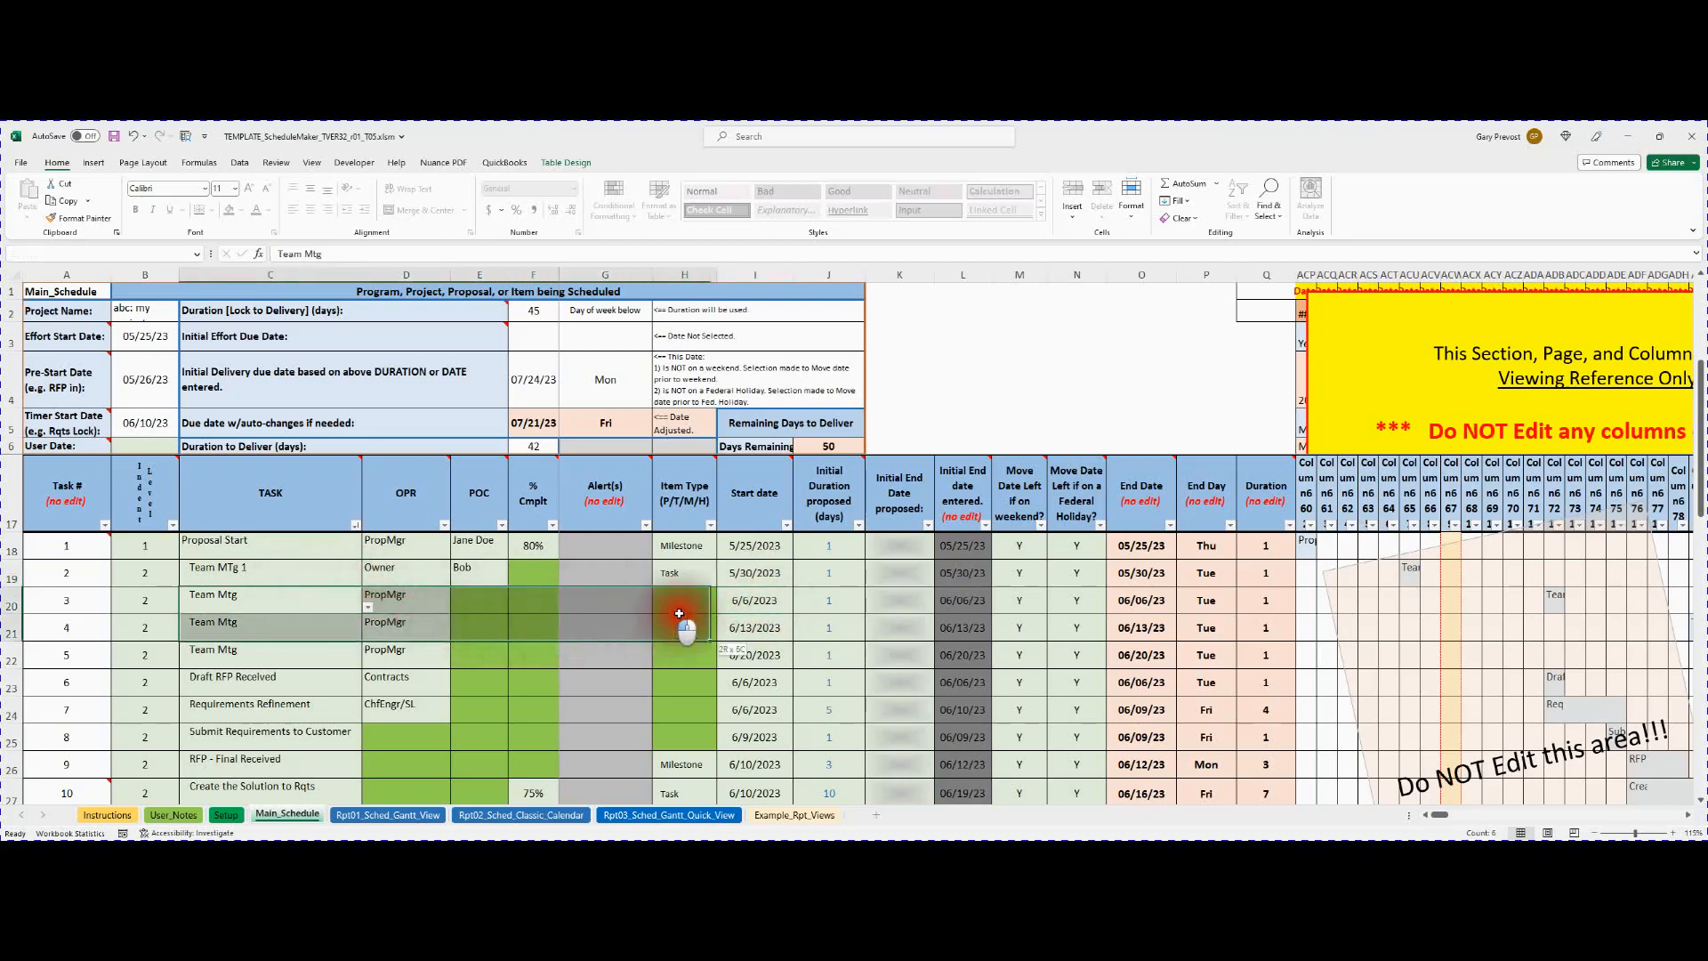
left_click(758, 599)
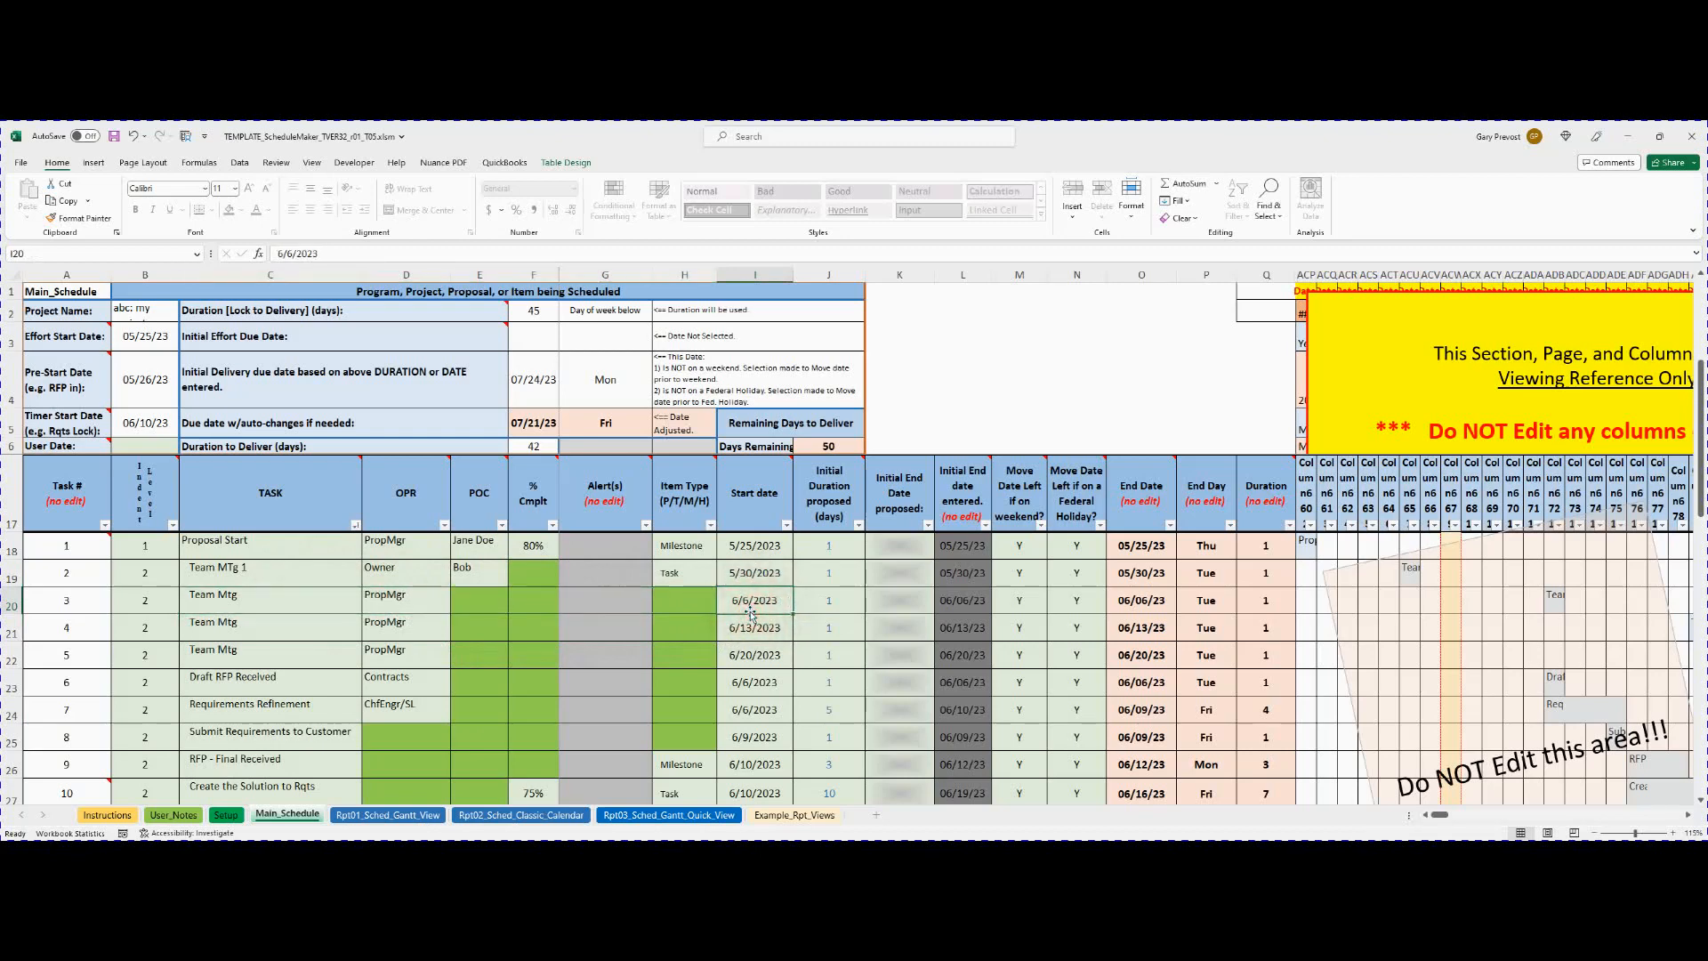
type("=")
left_click(752, 573)
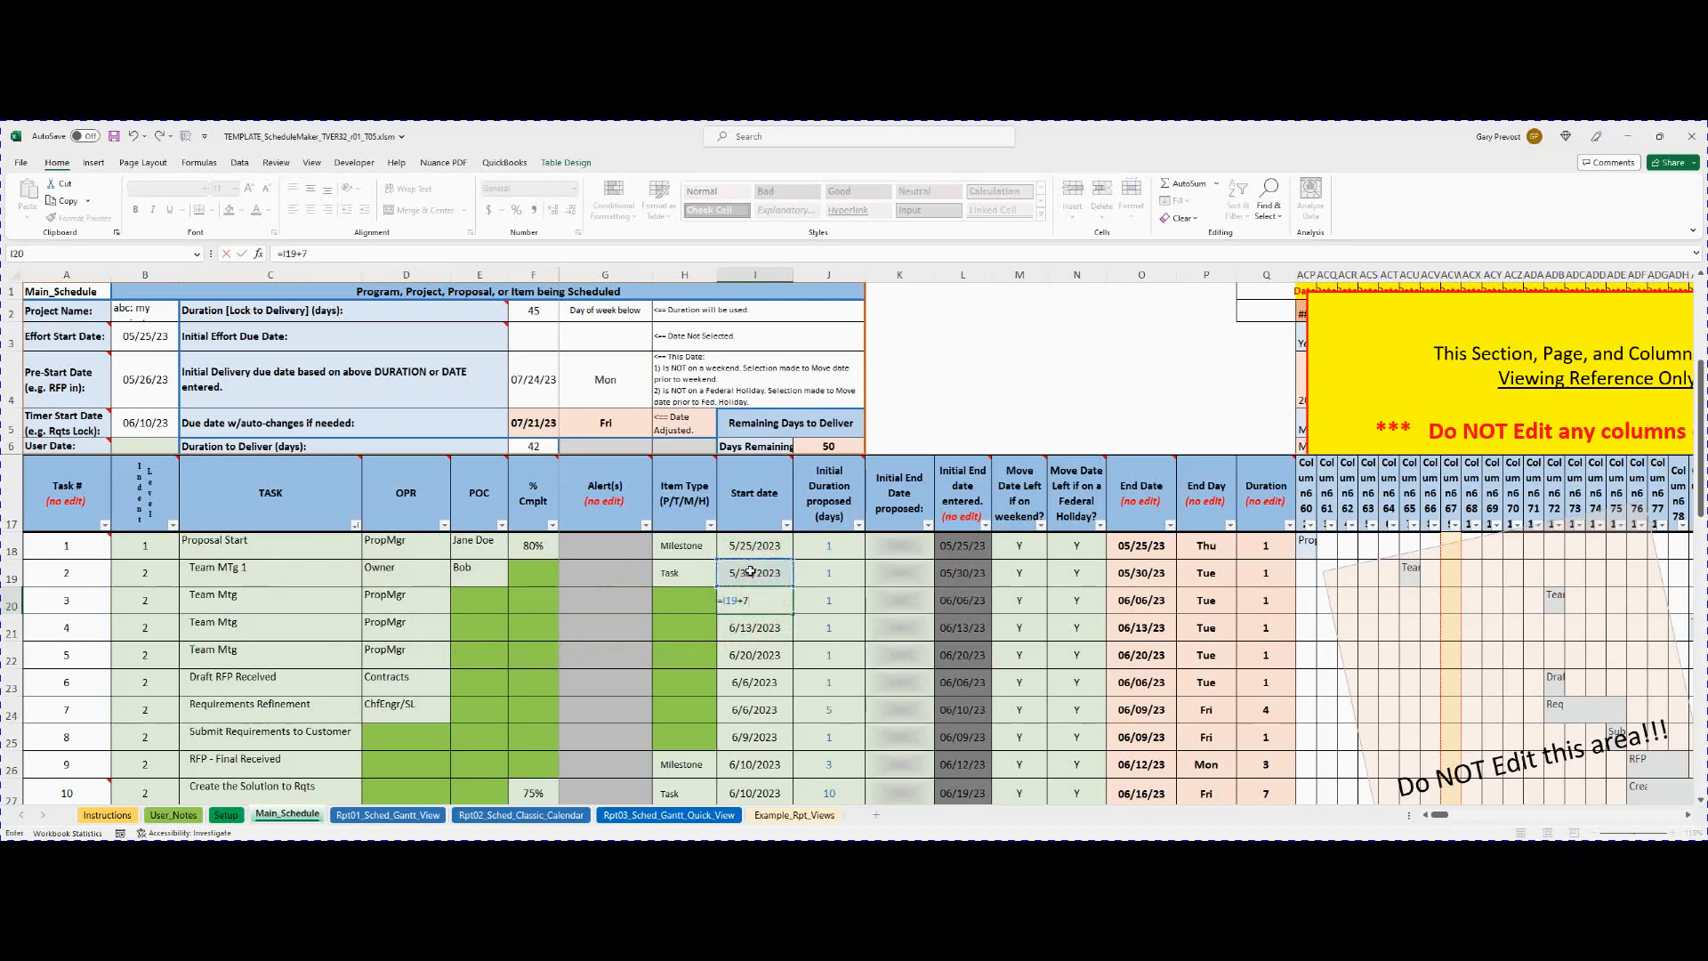
type("+7")
Link the start dates of the next two Team Mtg tasks, using =I20+7 for task 4 and =I21+7 for task 5.
left_click(769, 637)
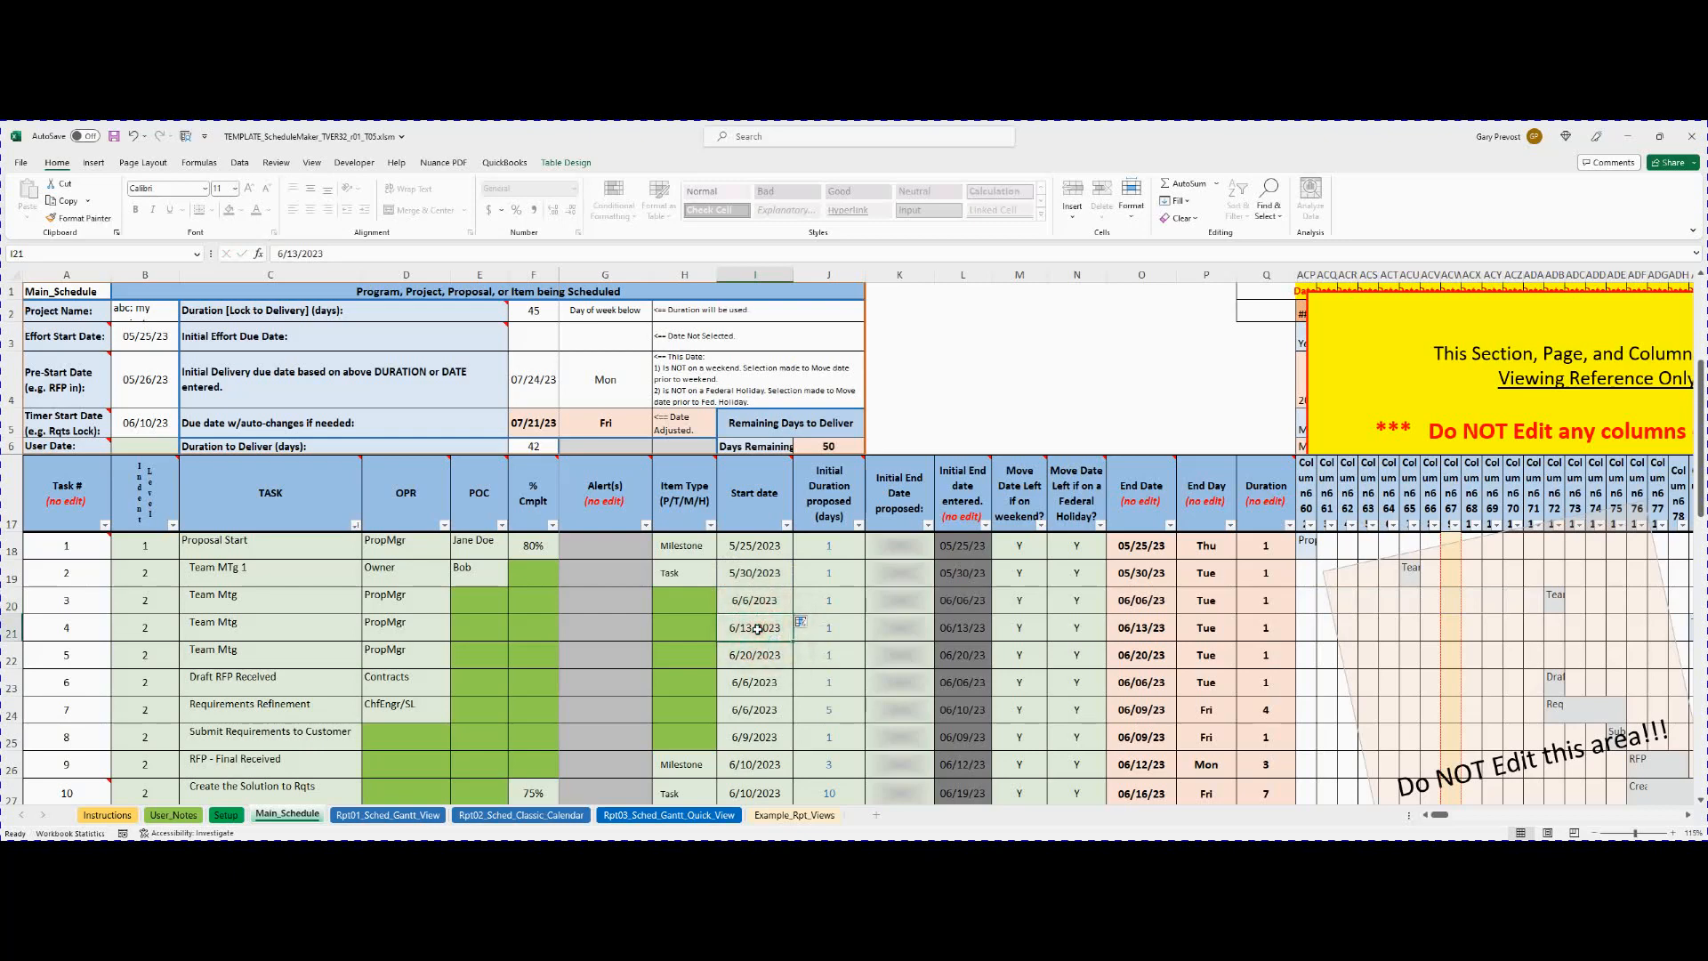
type("=")
left_click(763, 600)
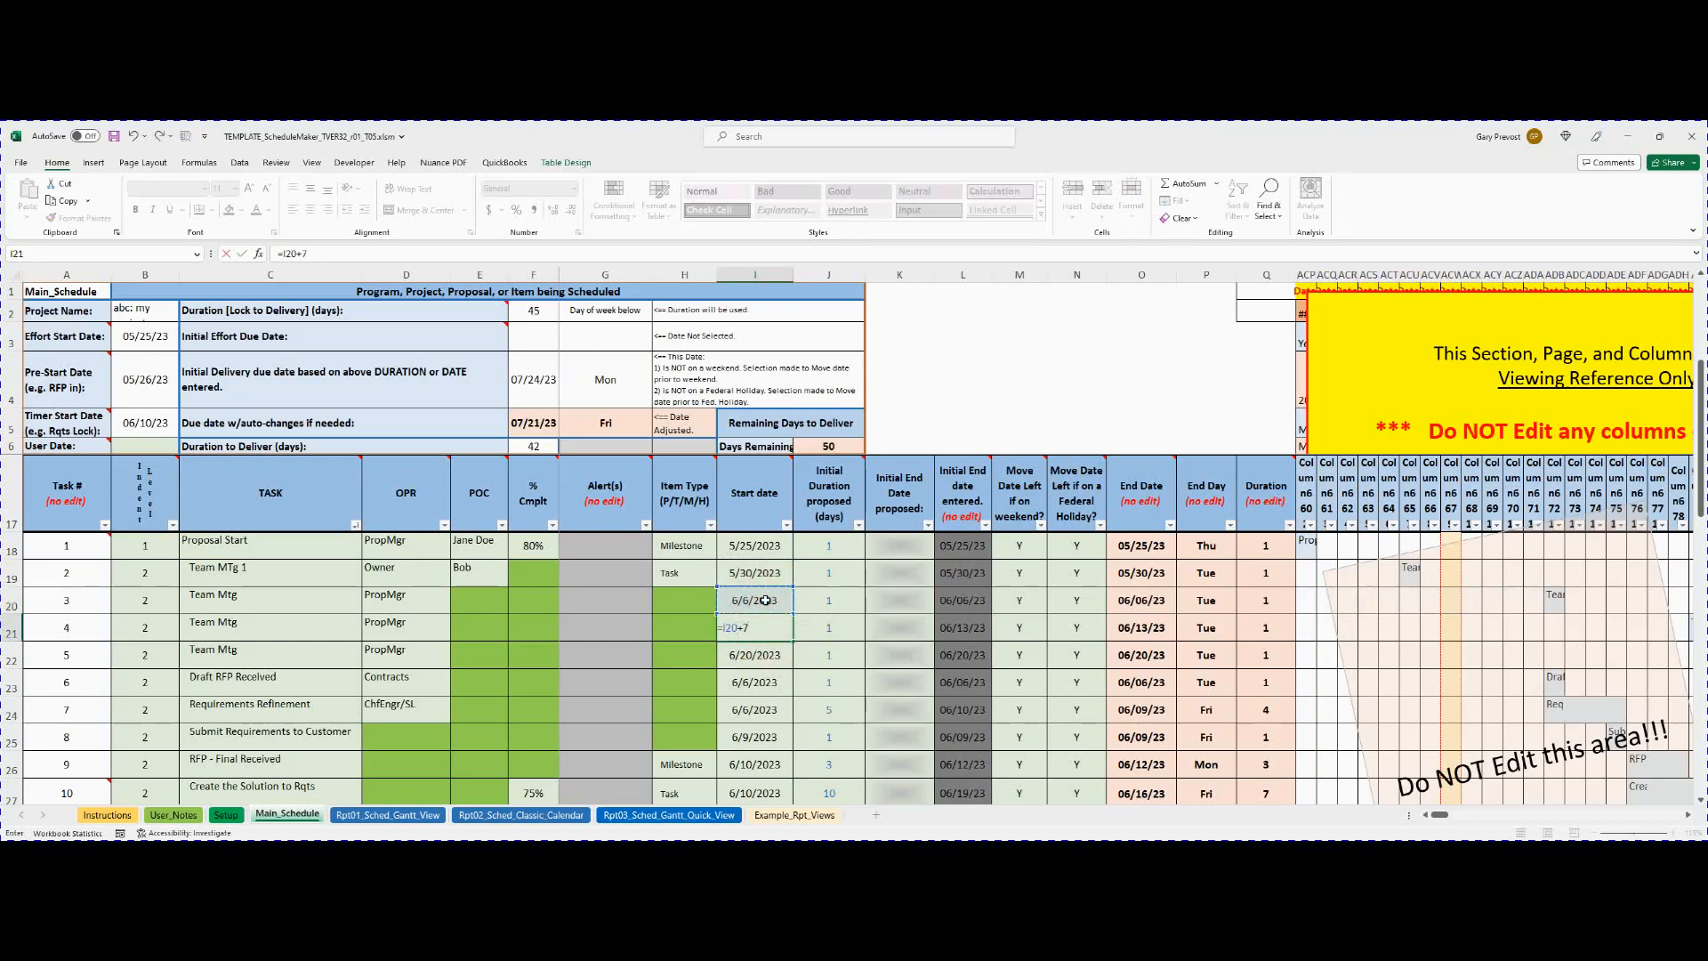
key("Return")
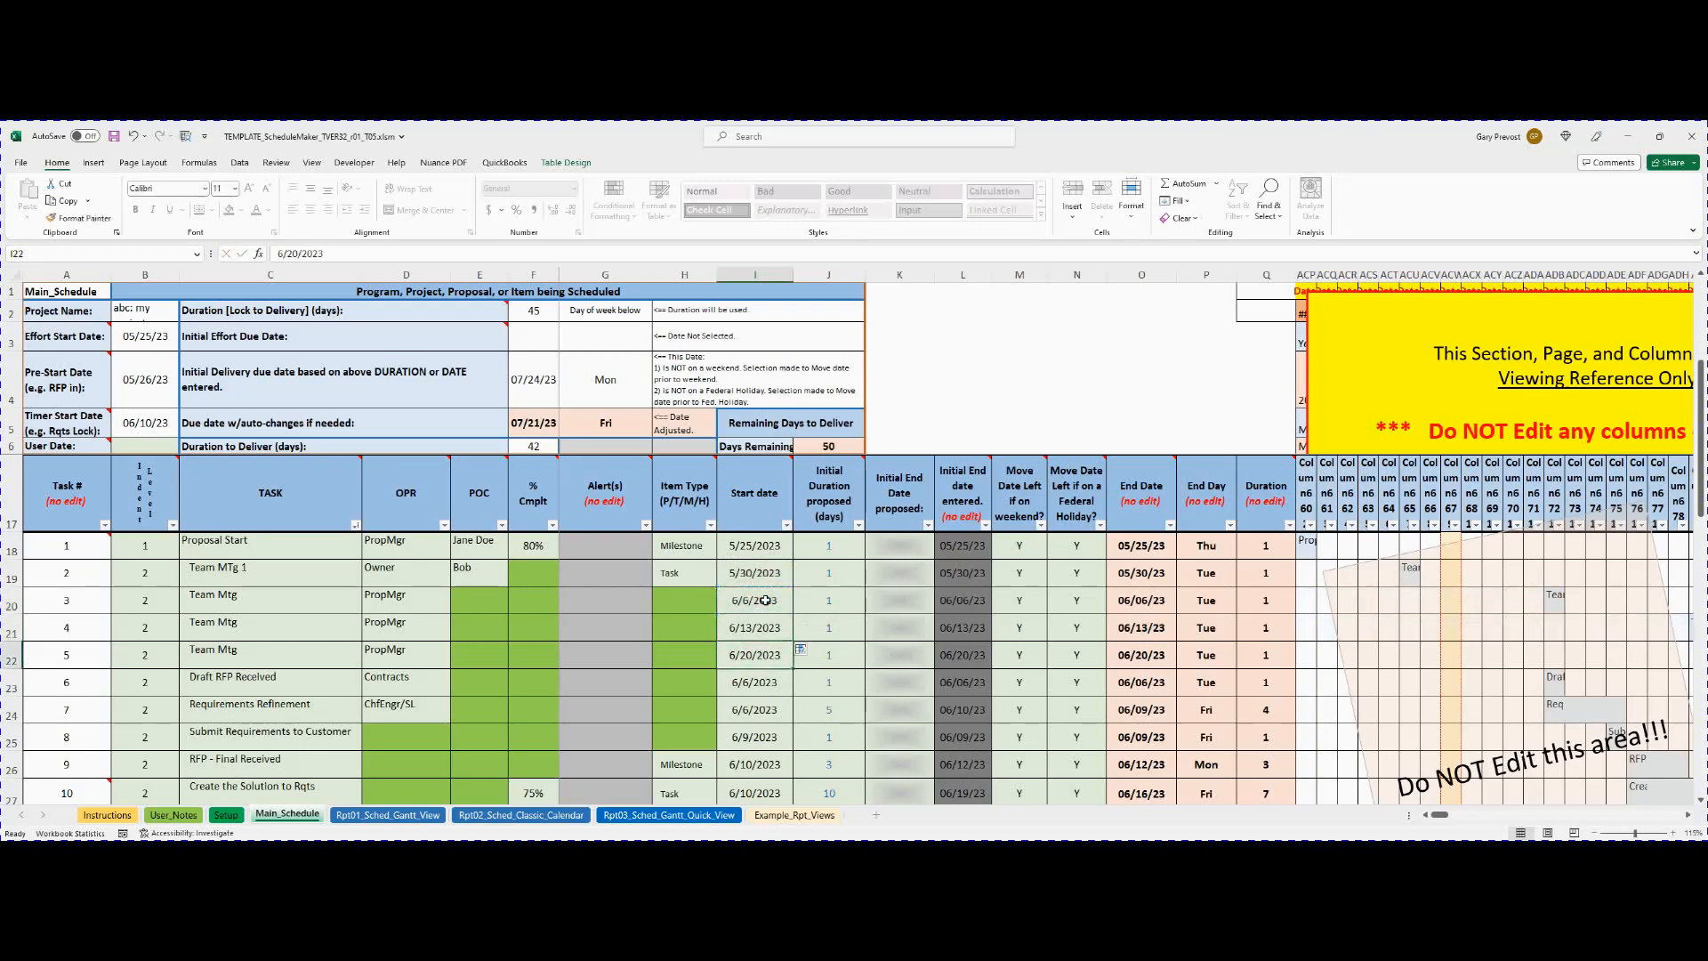
type("=")
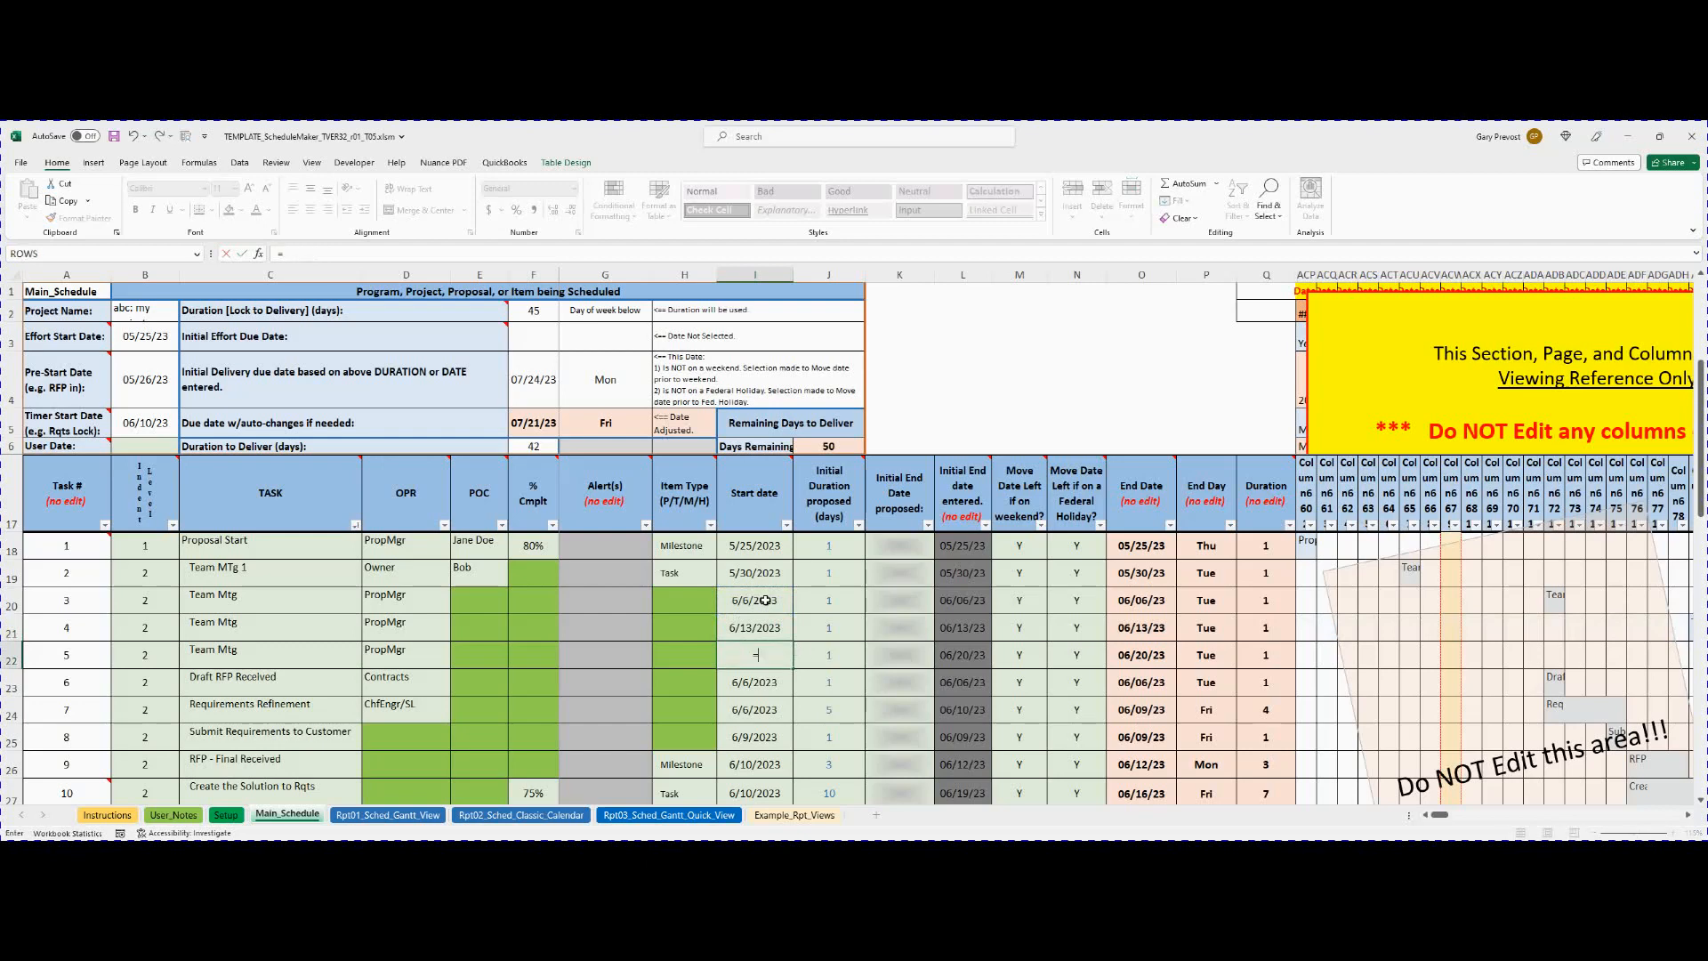
left_click(750, 627)
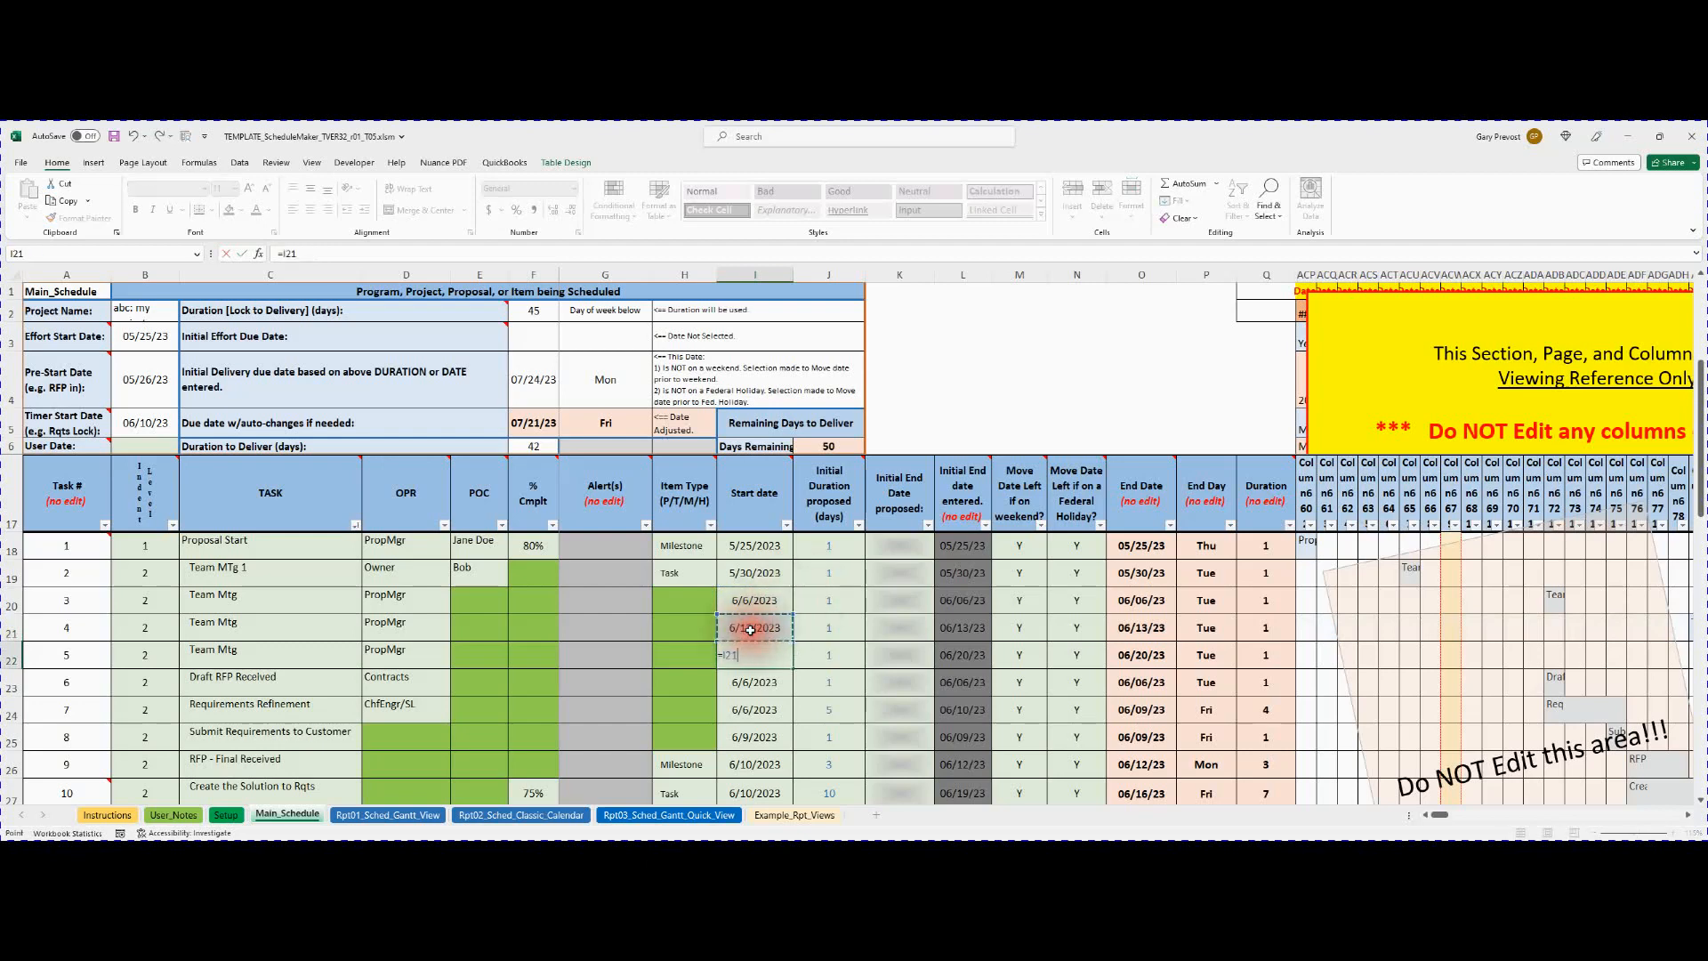
type("+7")
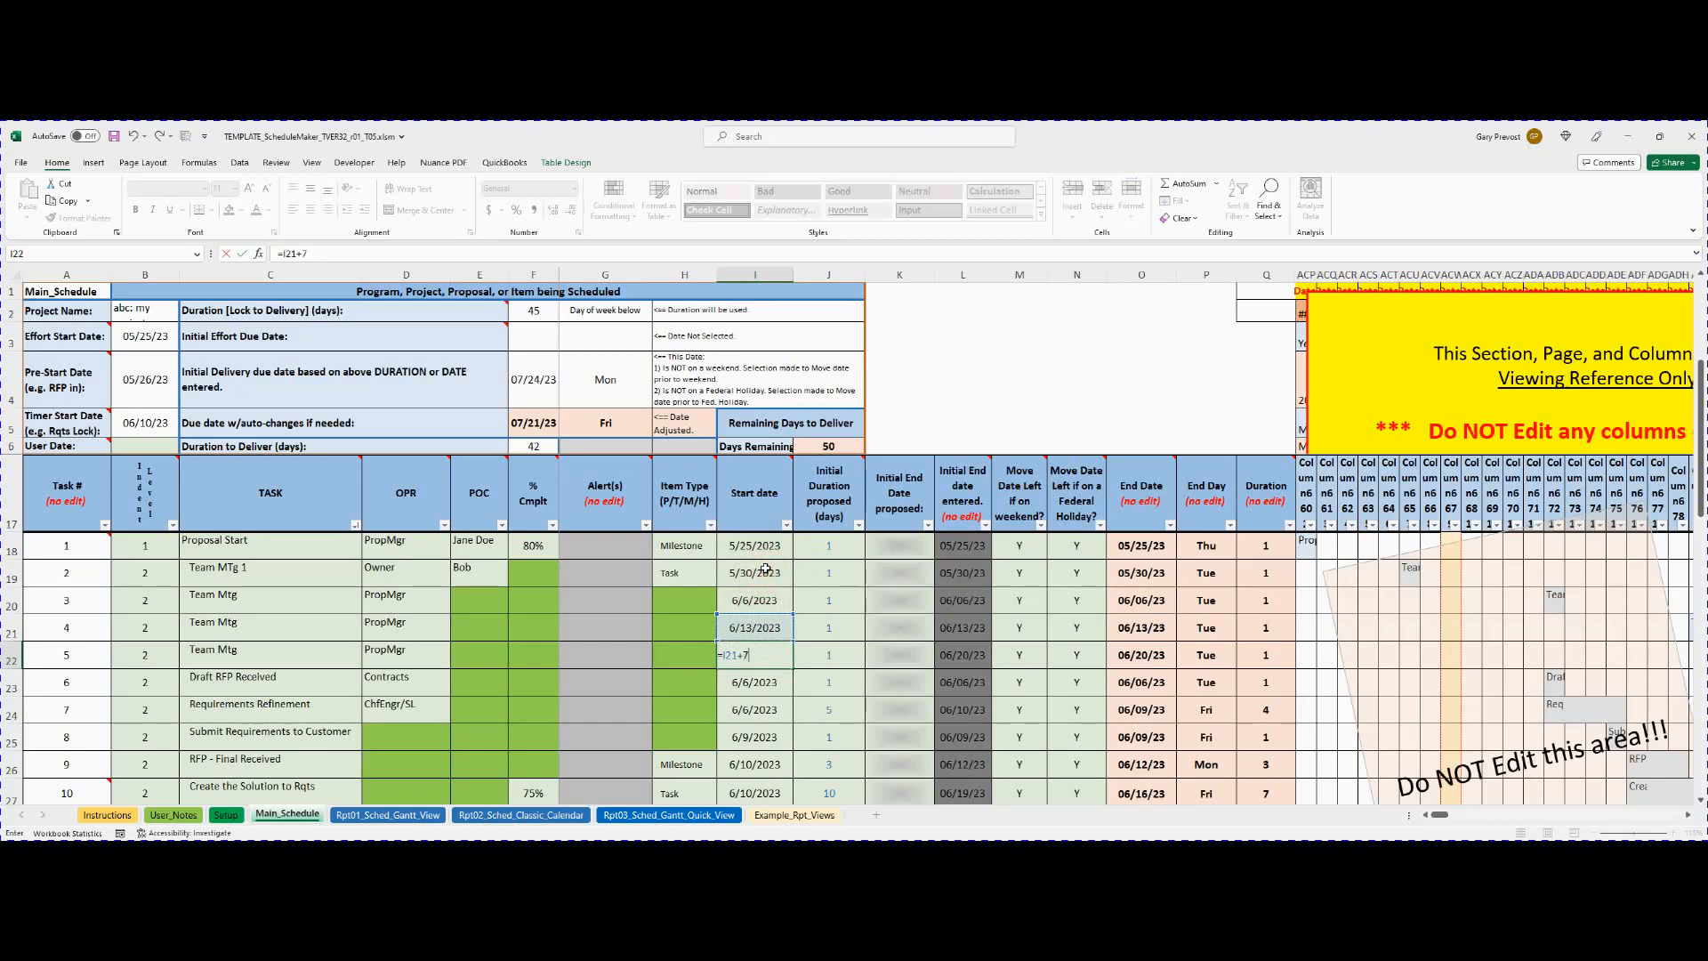
key("Return")
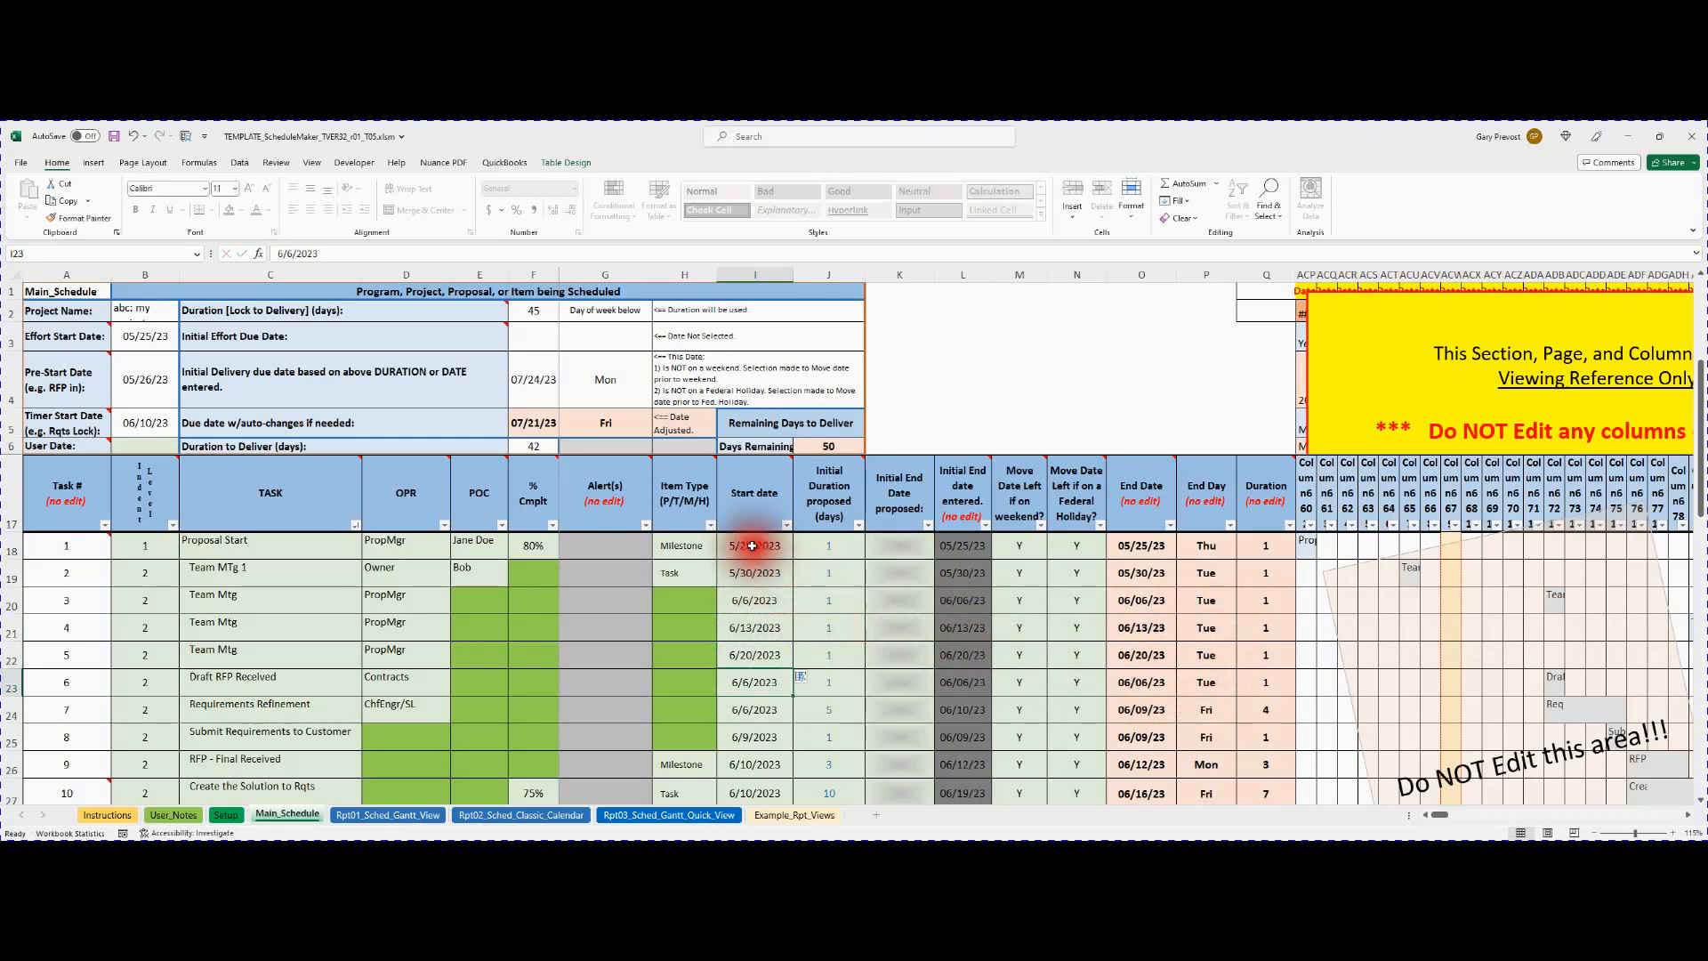
Try 5/26/2023 as the start date of Proposal Start, check the linked team meeting dates, and undo the change.
left_click(751, 574)
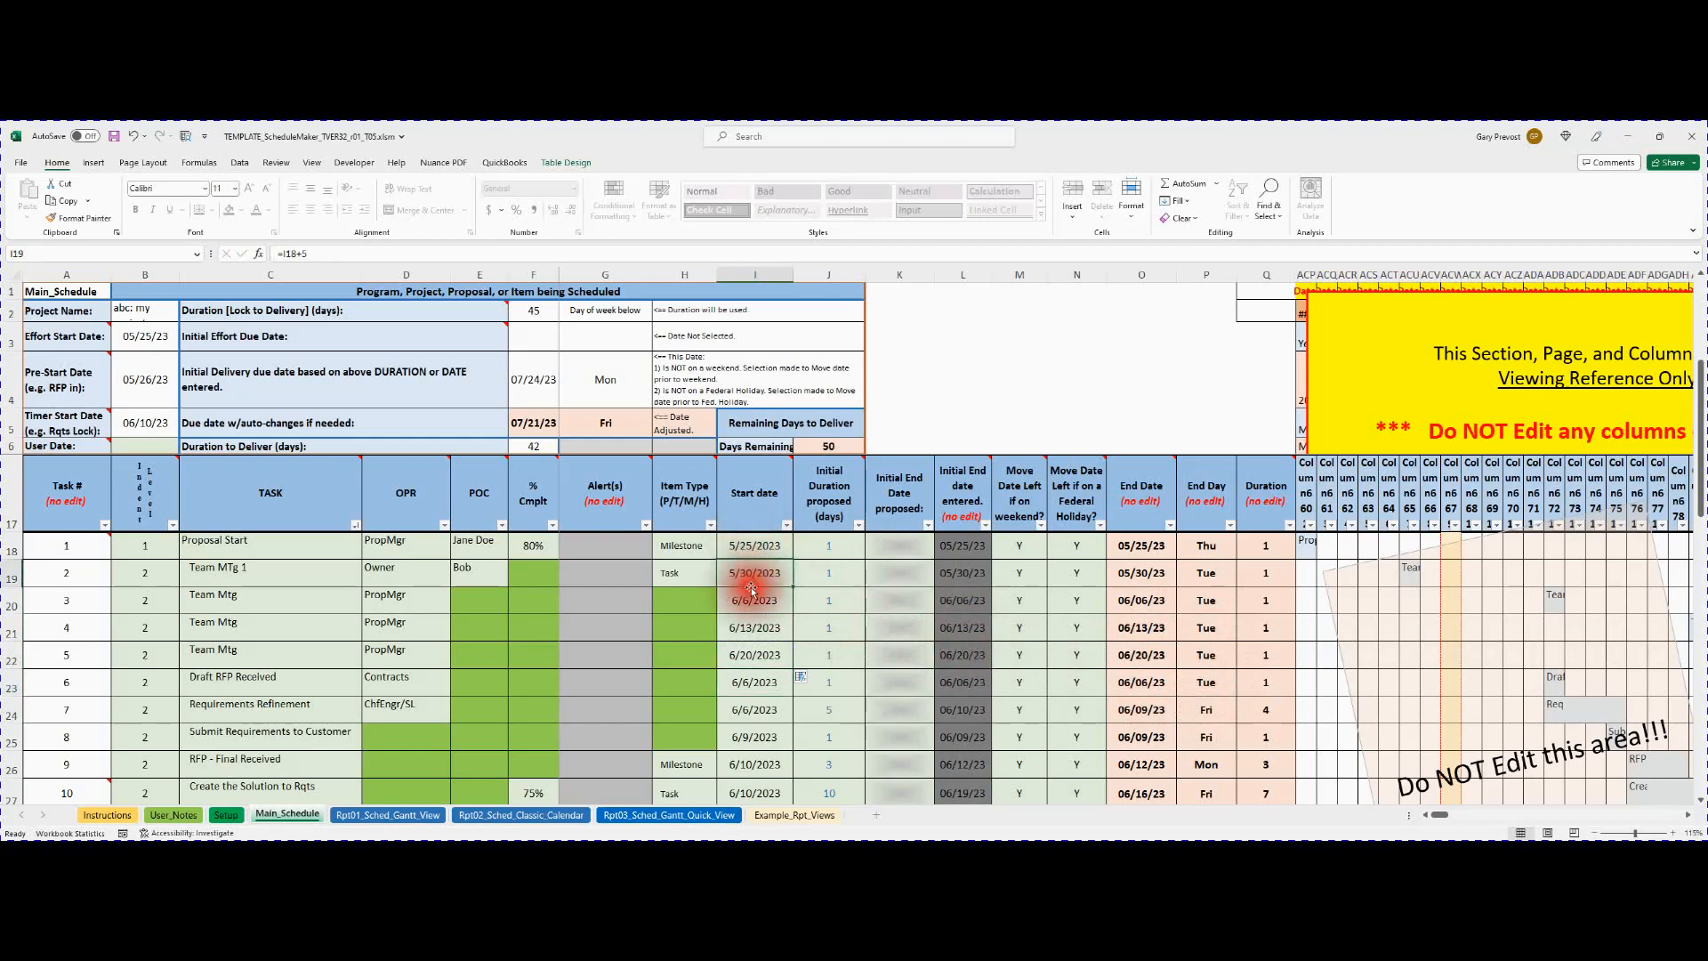
left_click(757, 546)
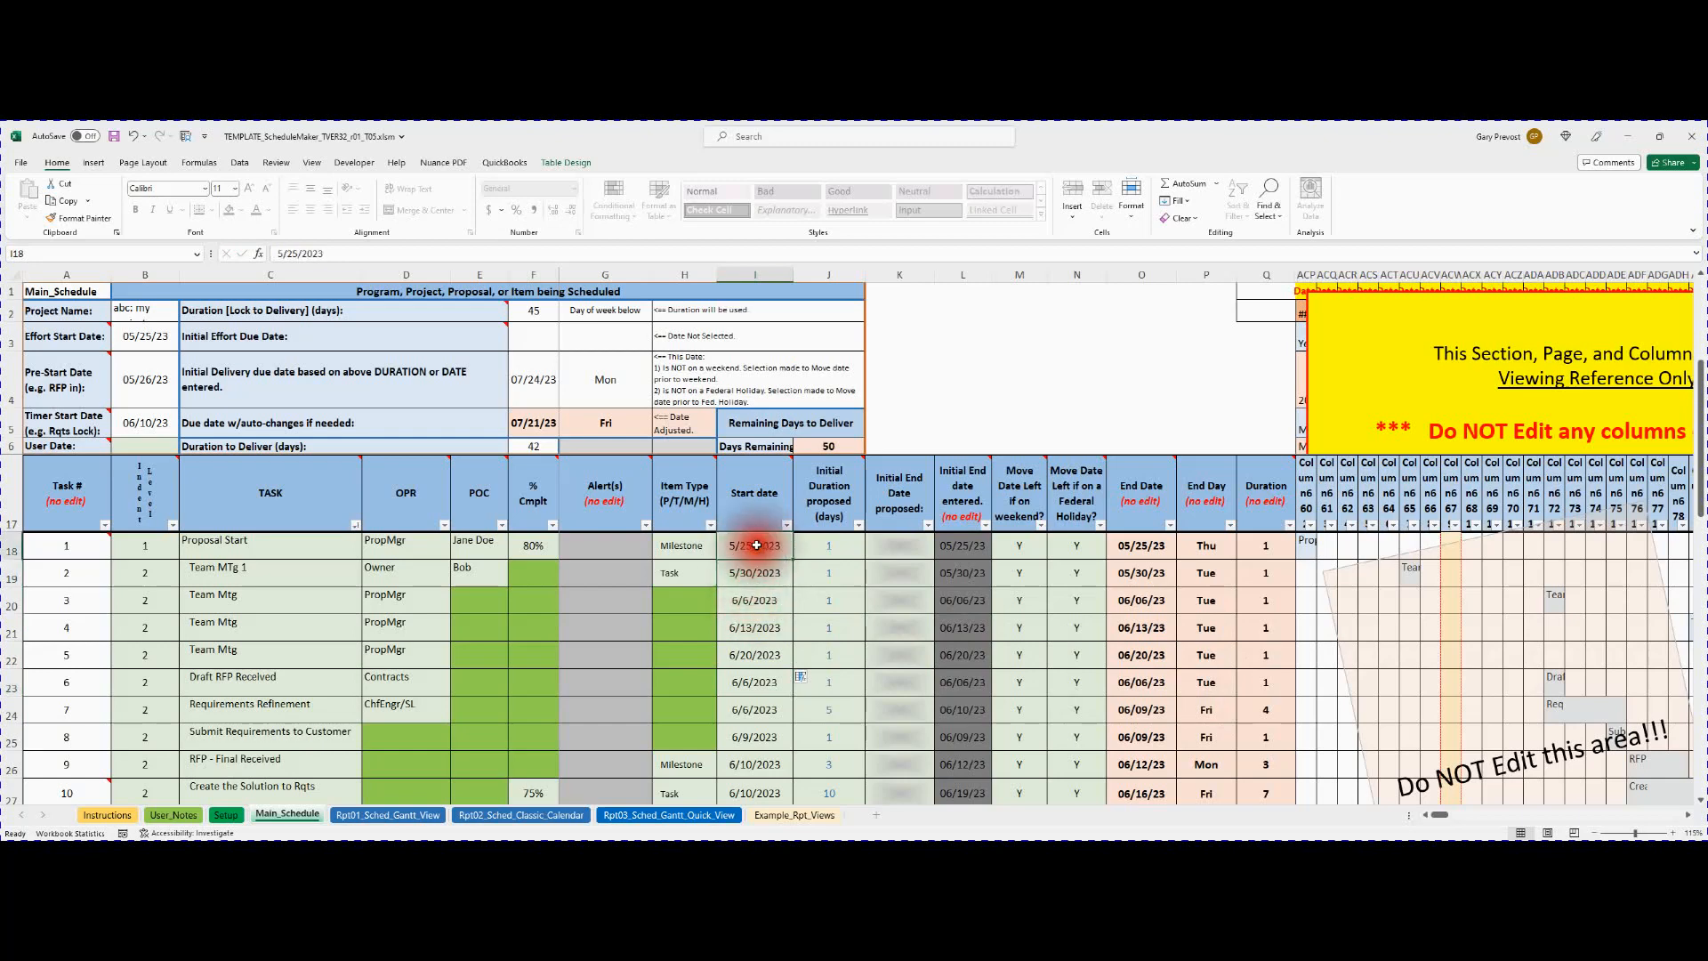
double_click(752, 545)
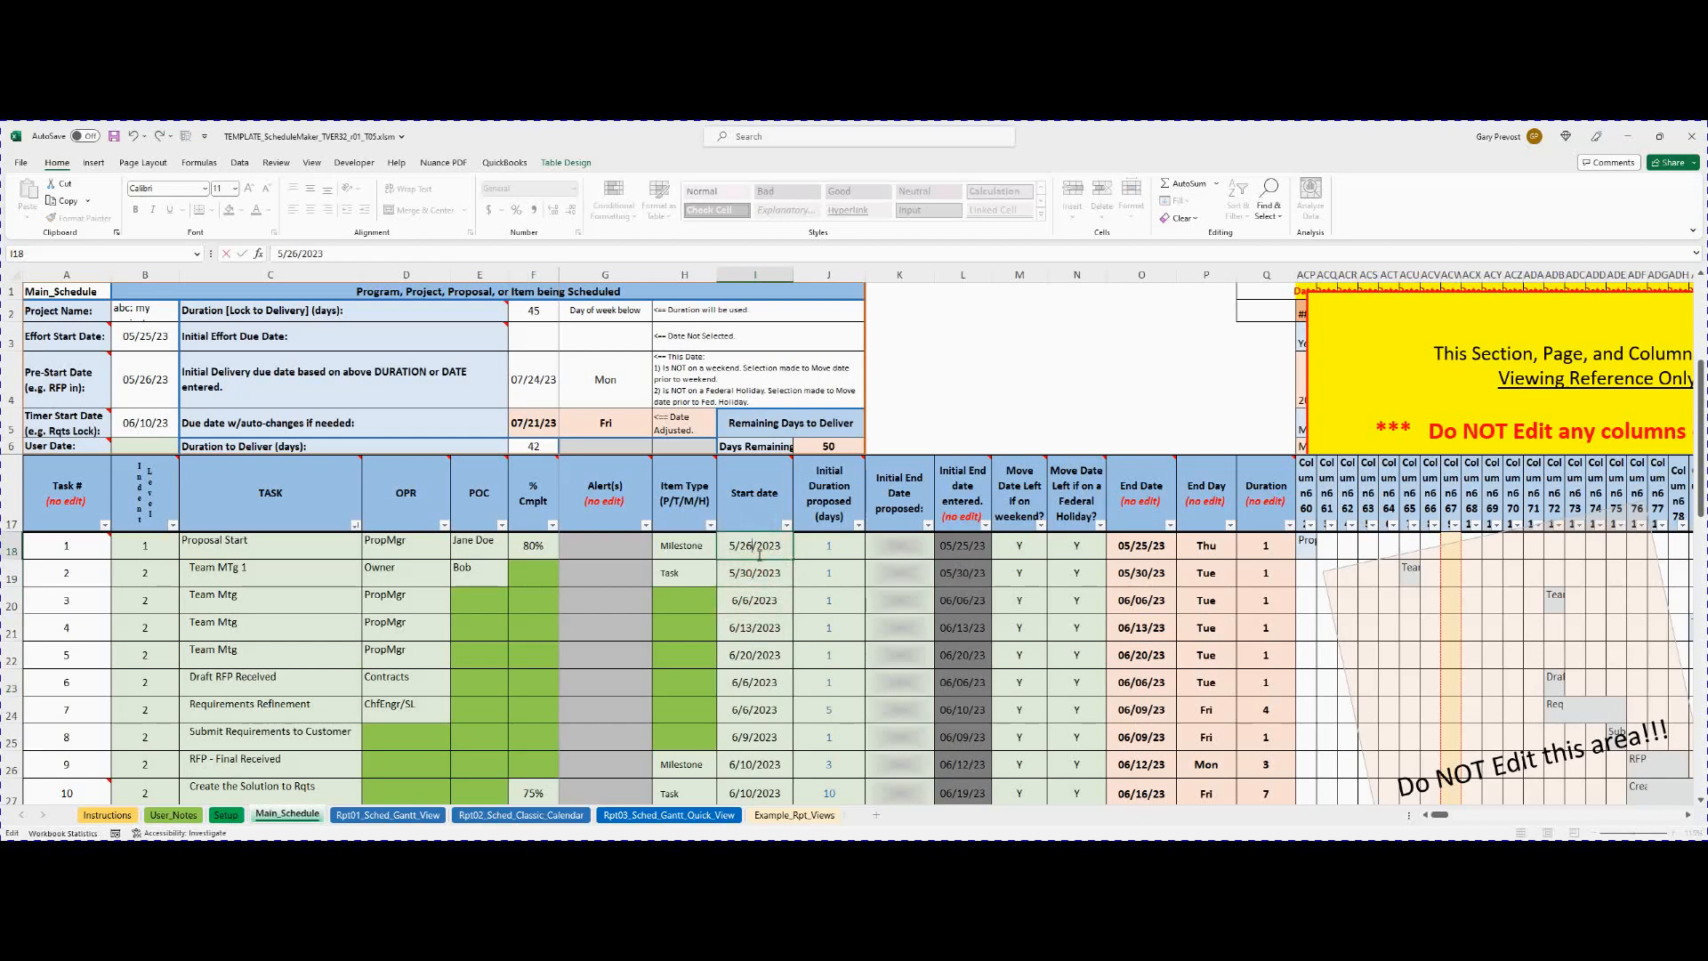
key("Return")
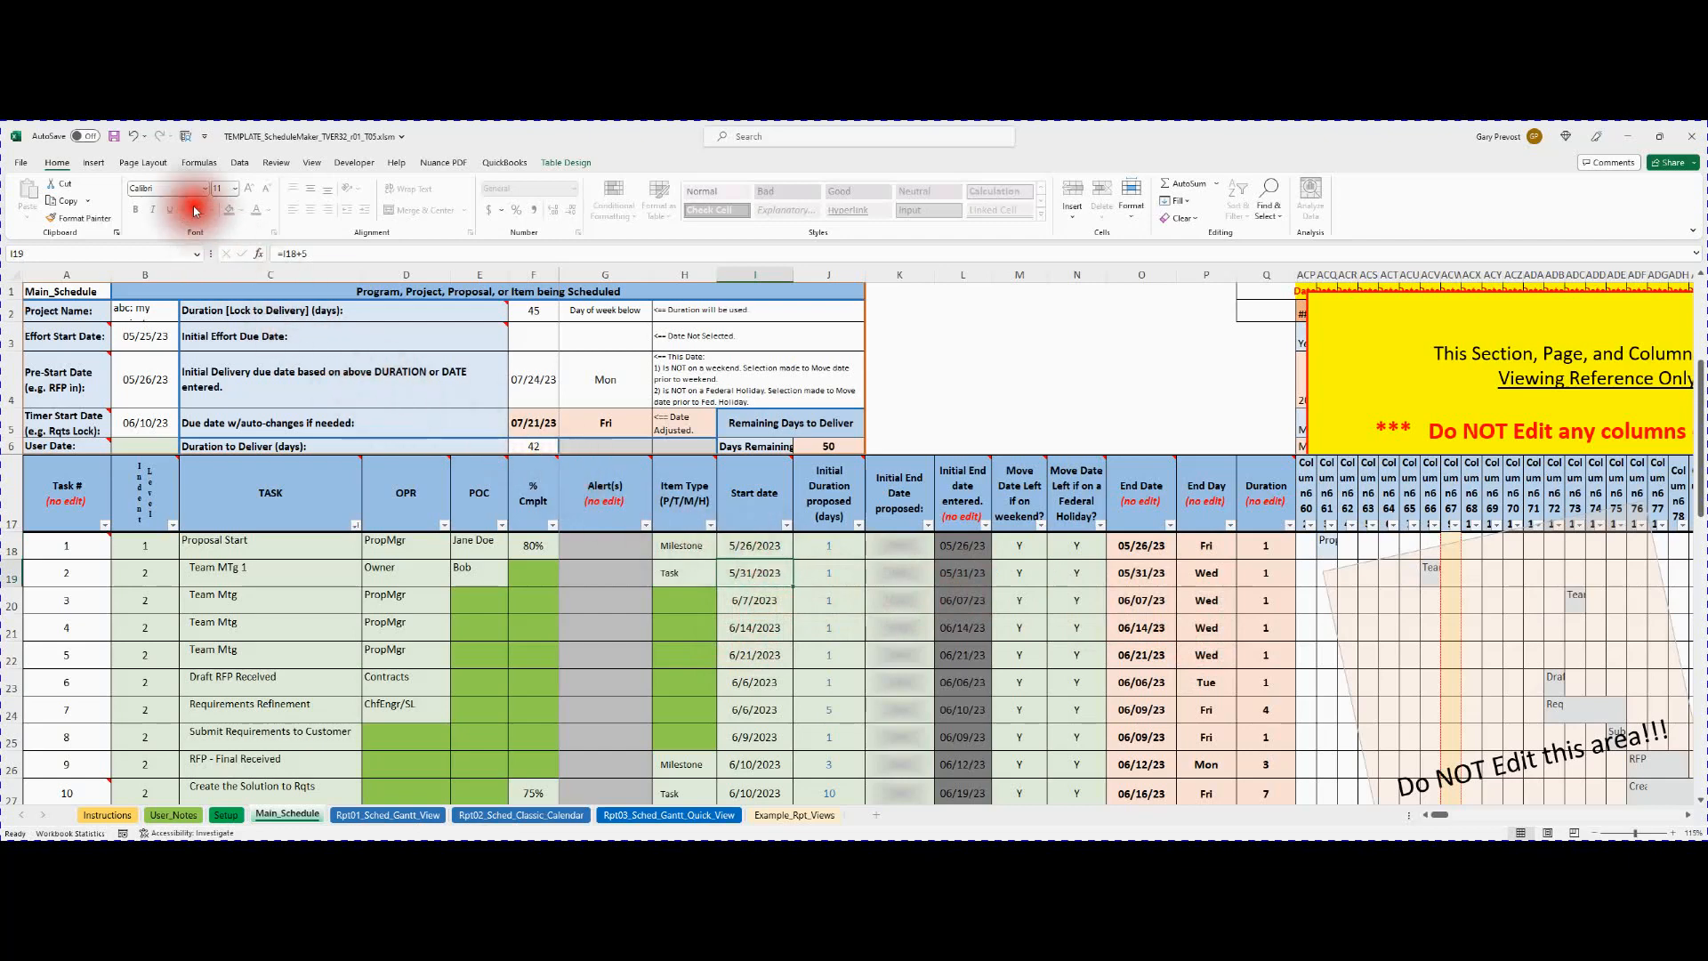
left_click(137, 136)
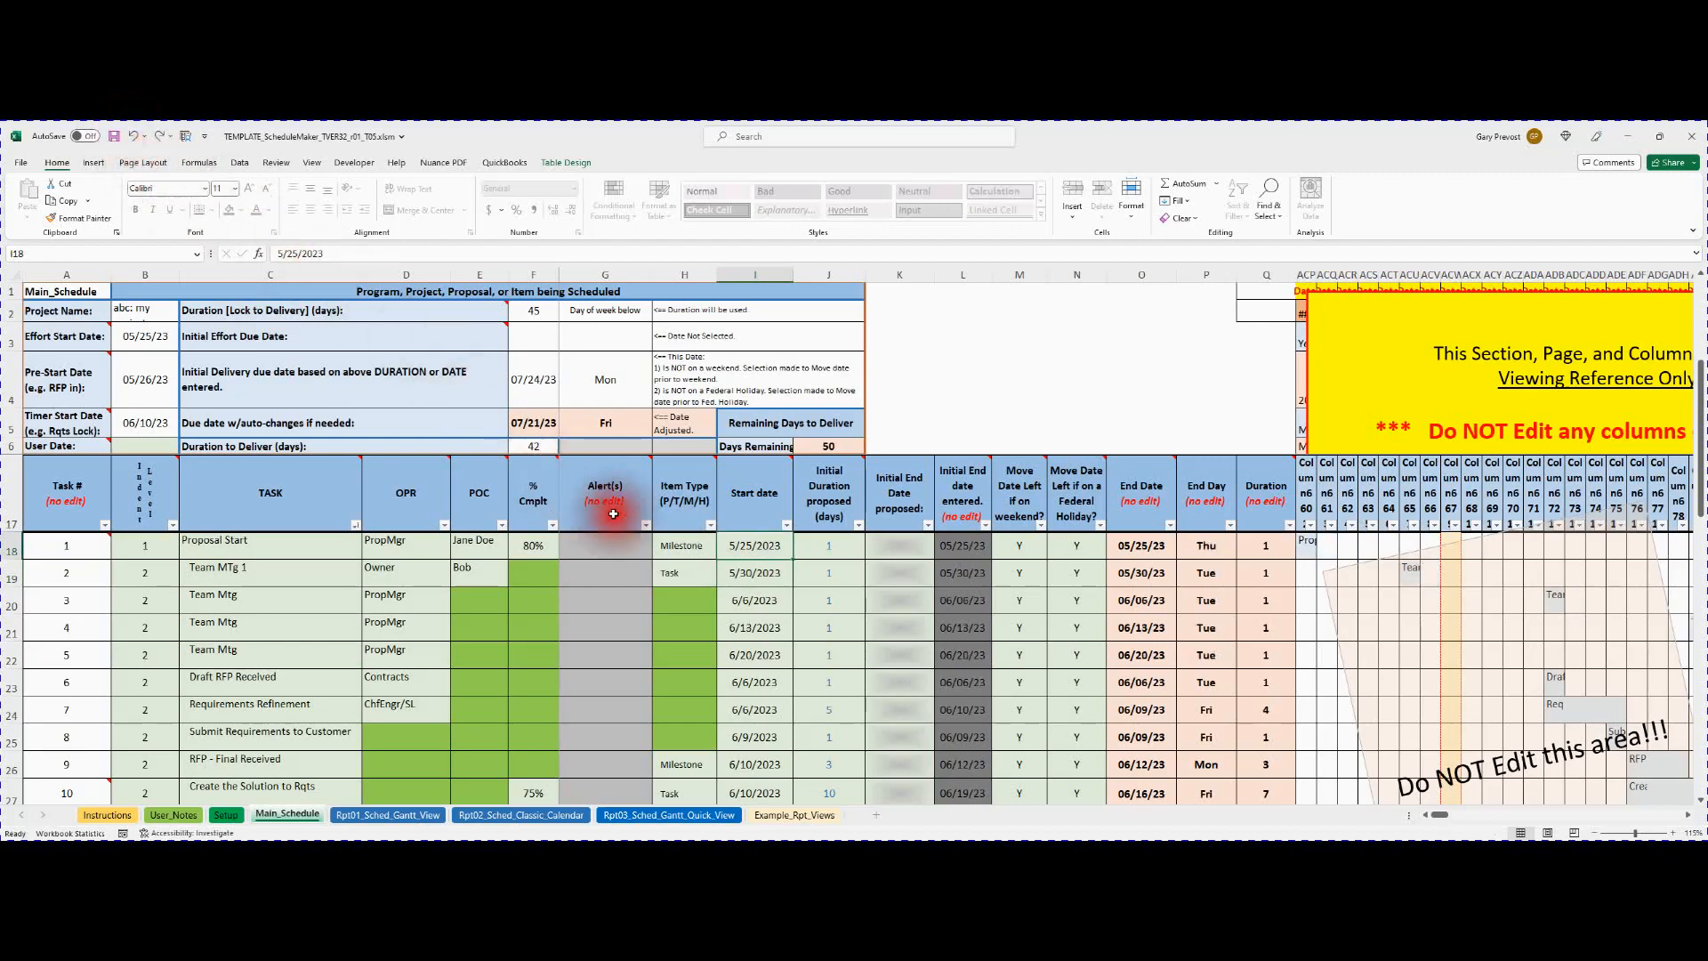
Inspect the start date cells of Proposal Start and the team meetings linked to it.
scroll(772, 685, "down", 1)
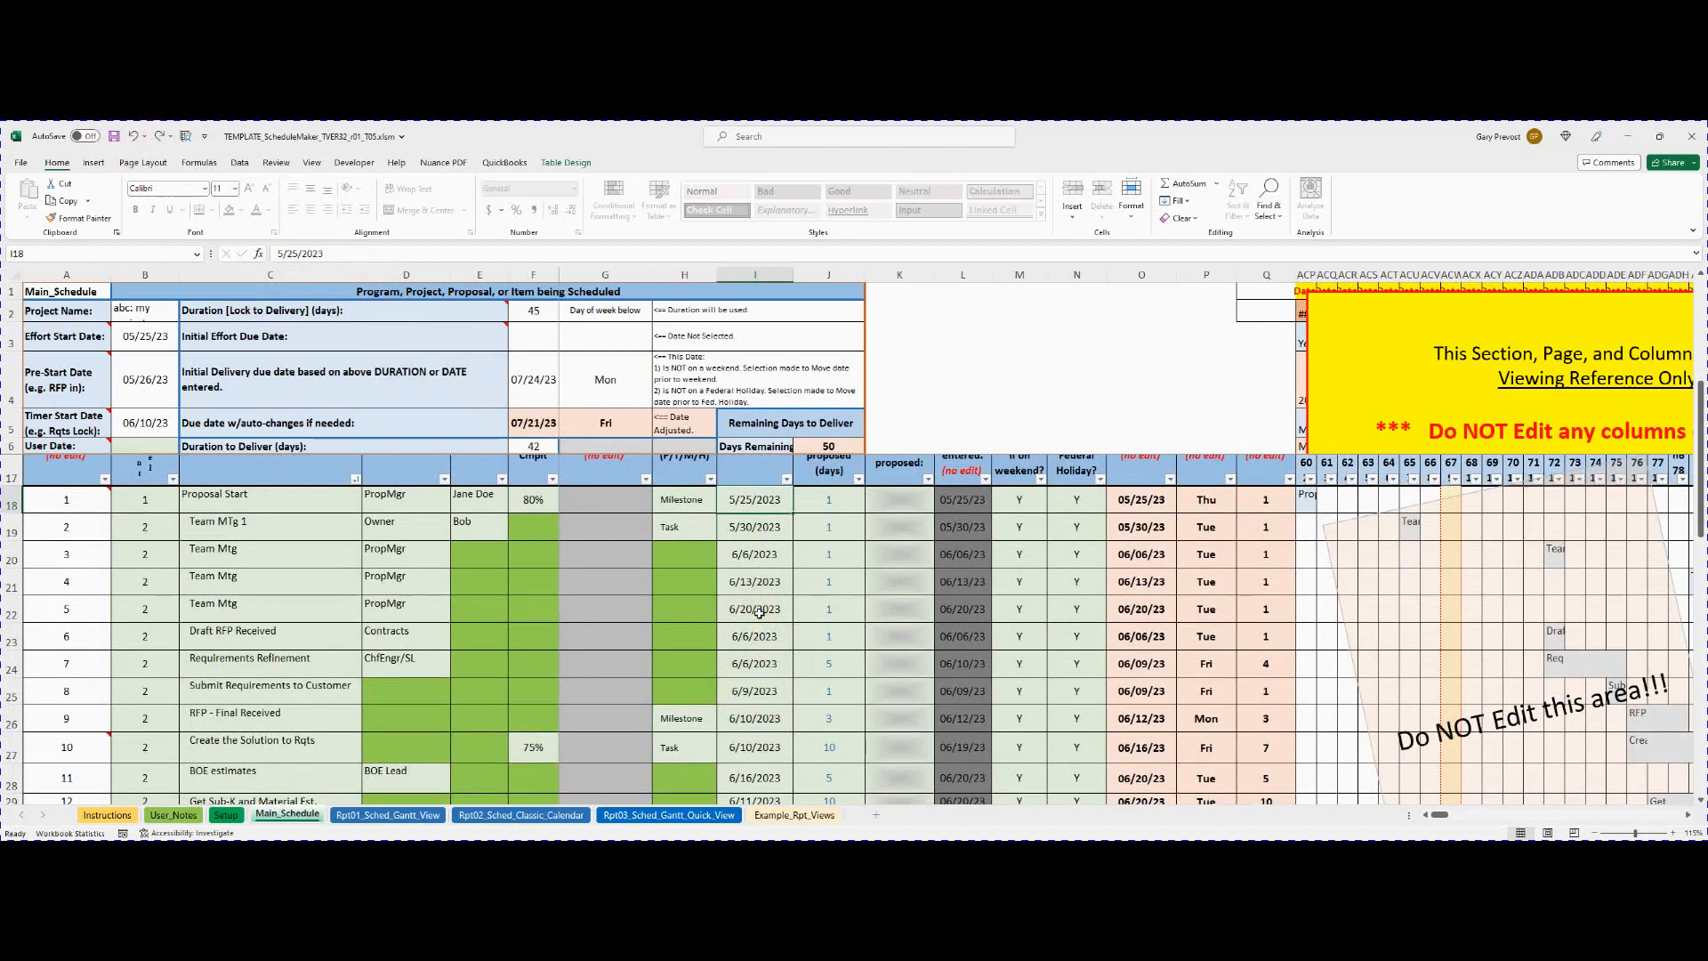
scroll(763, 606, "up", 2)
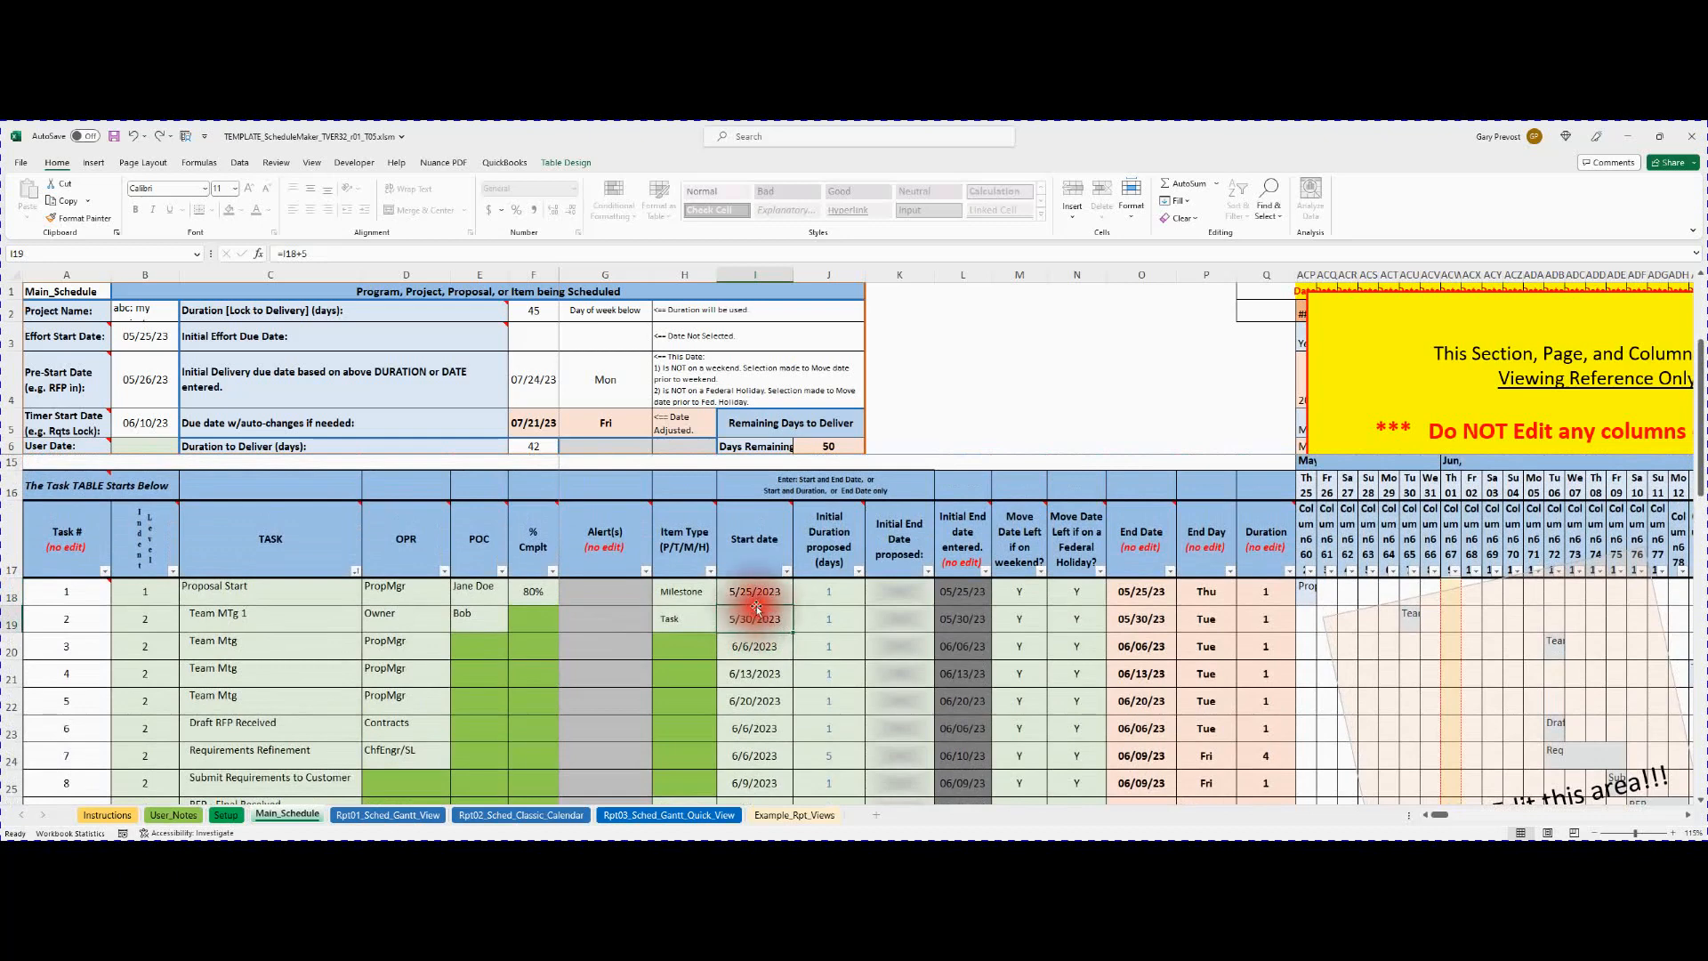
left_click(758, 591)
left_click(748, 620)
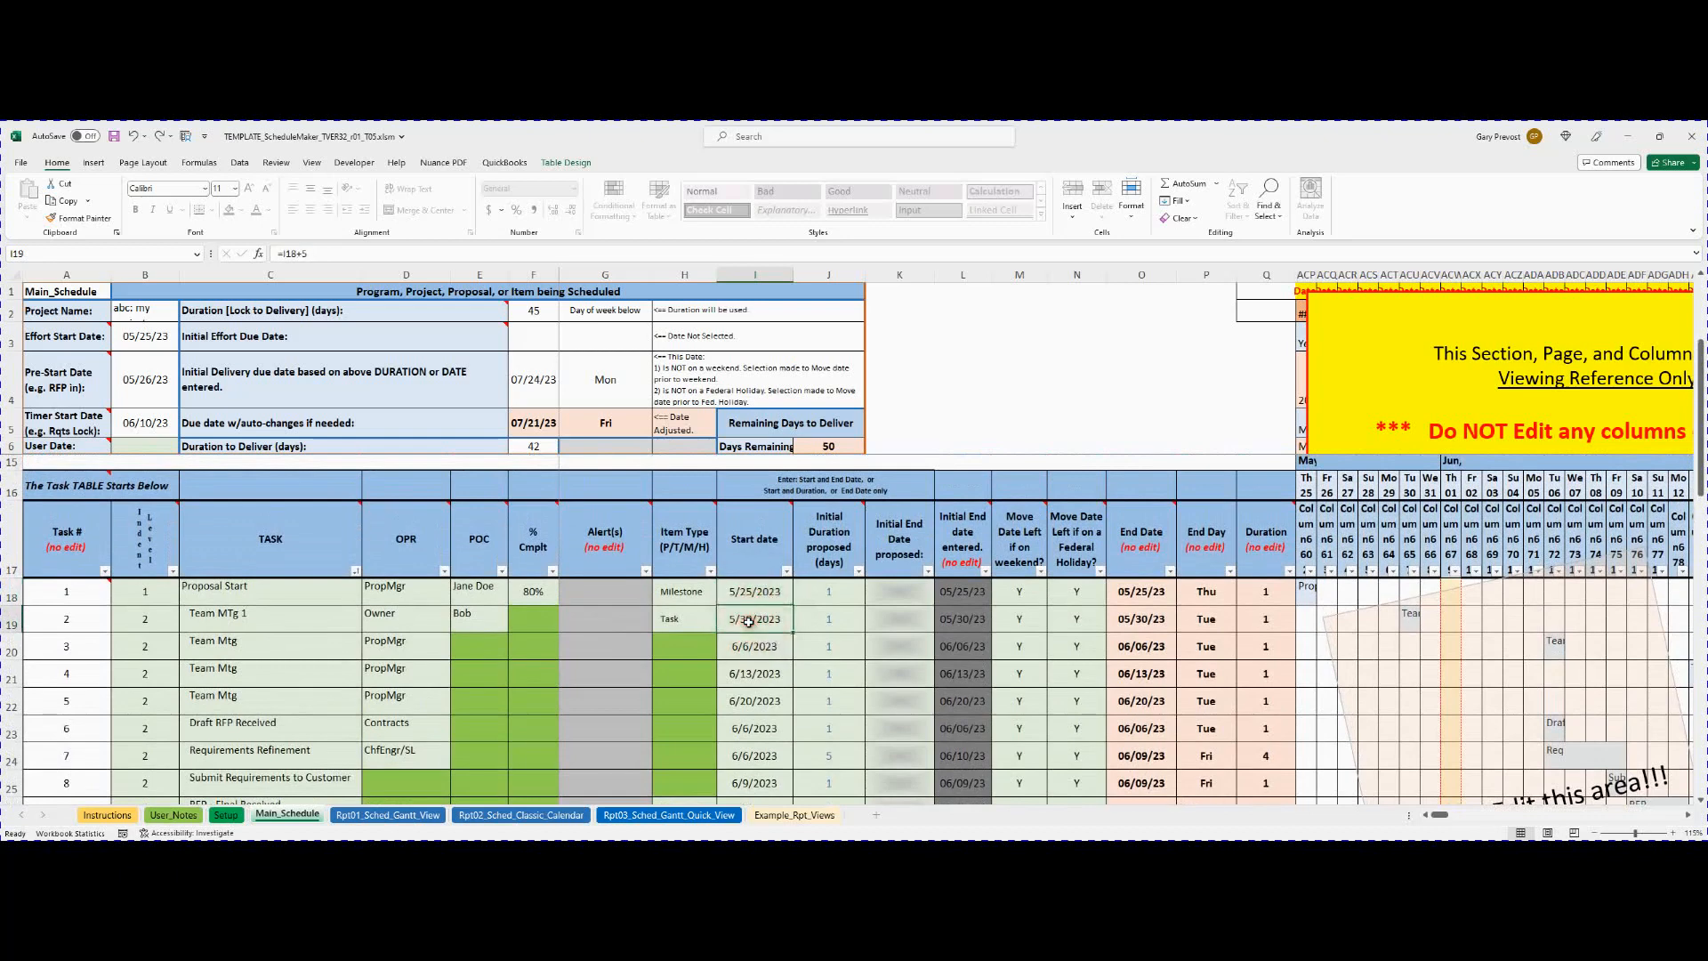
left_click(765, 680)
scroll(767, 685, "down", 1)
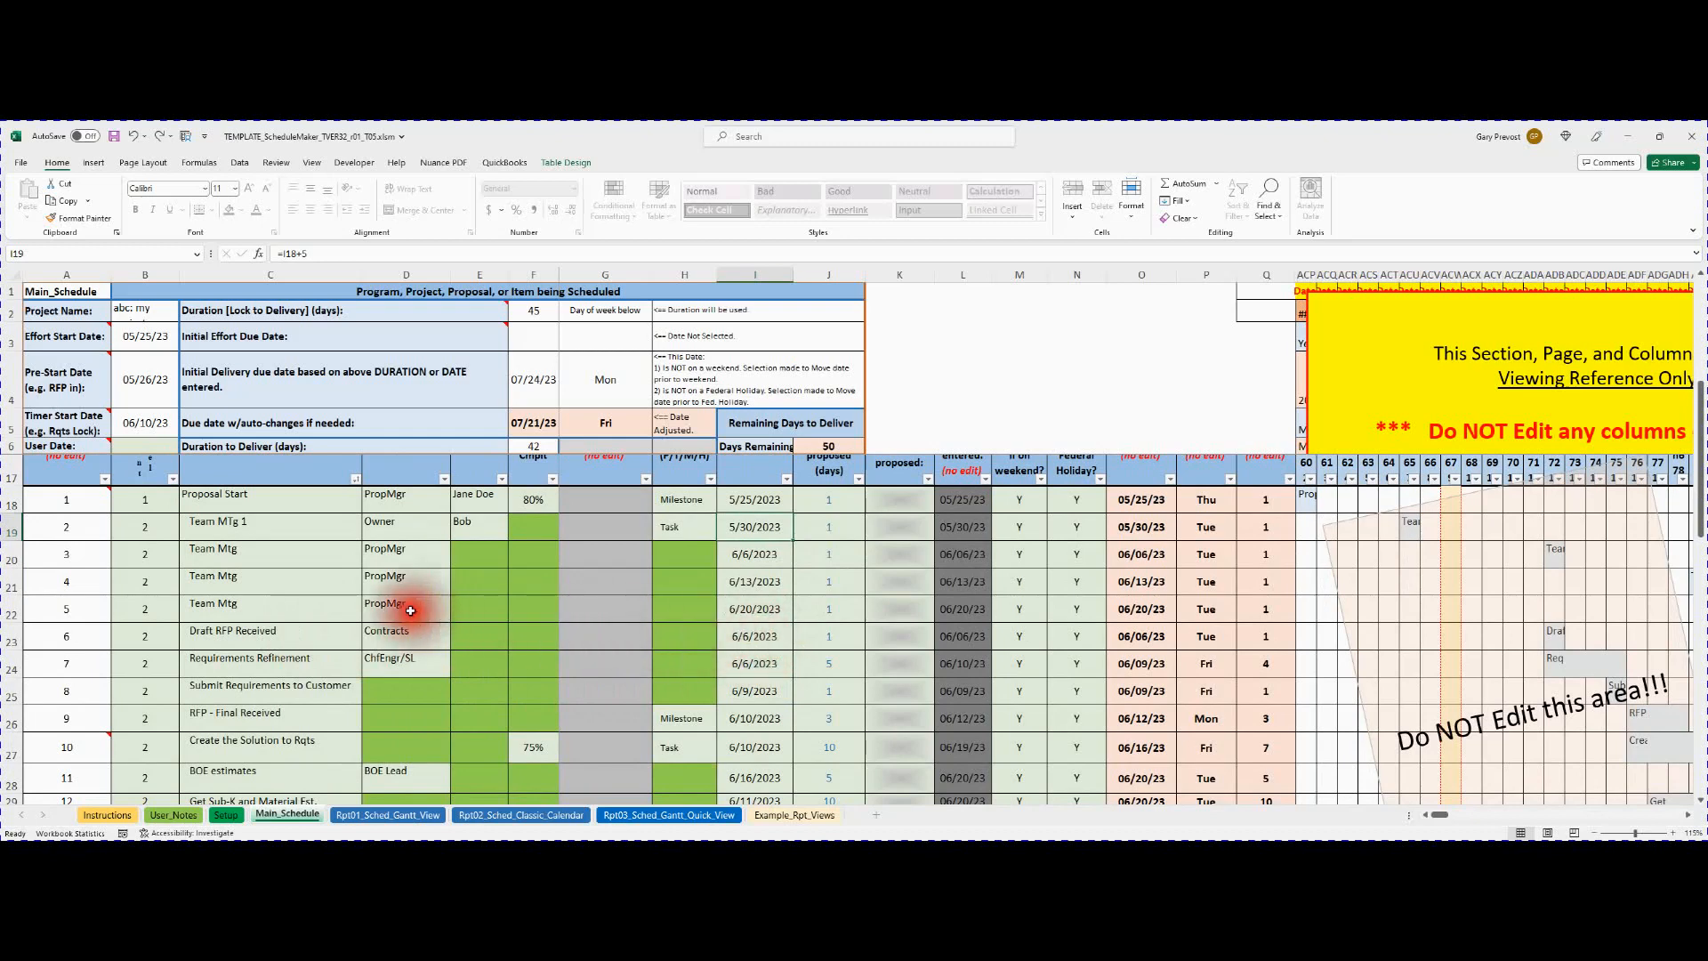
Try calculating the Requirements Refinement start date as the Draft RFP Received start date minus the task's own initial duration.
left_click(312, 634)
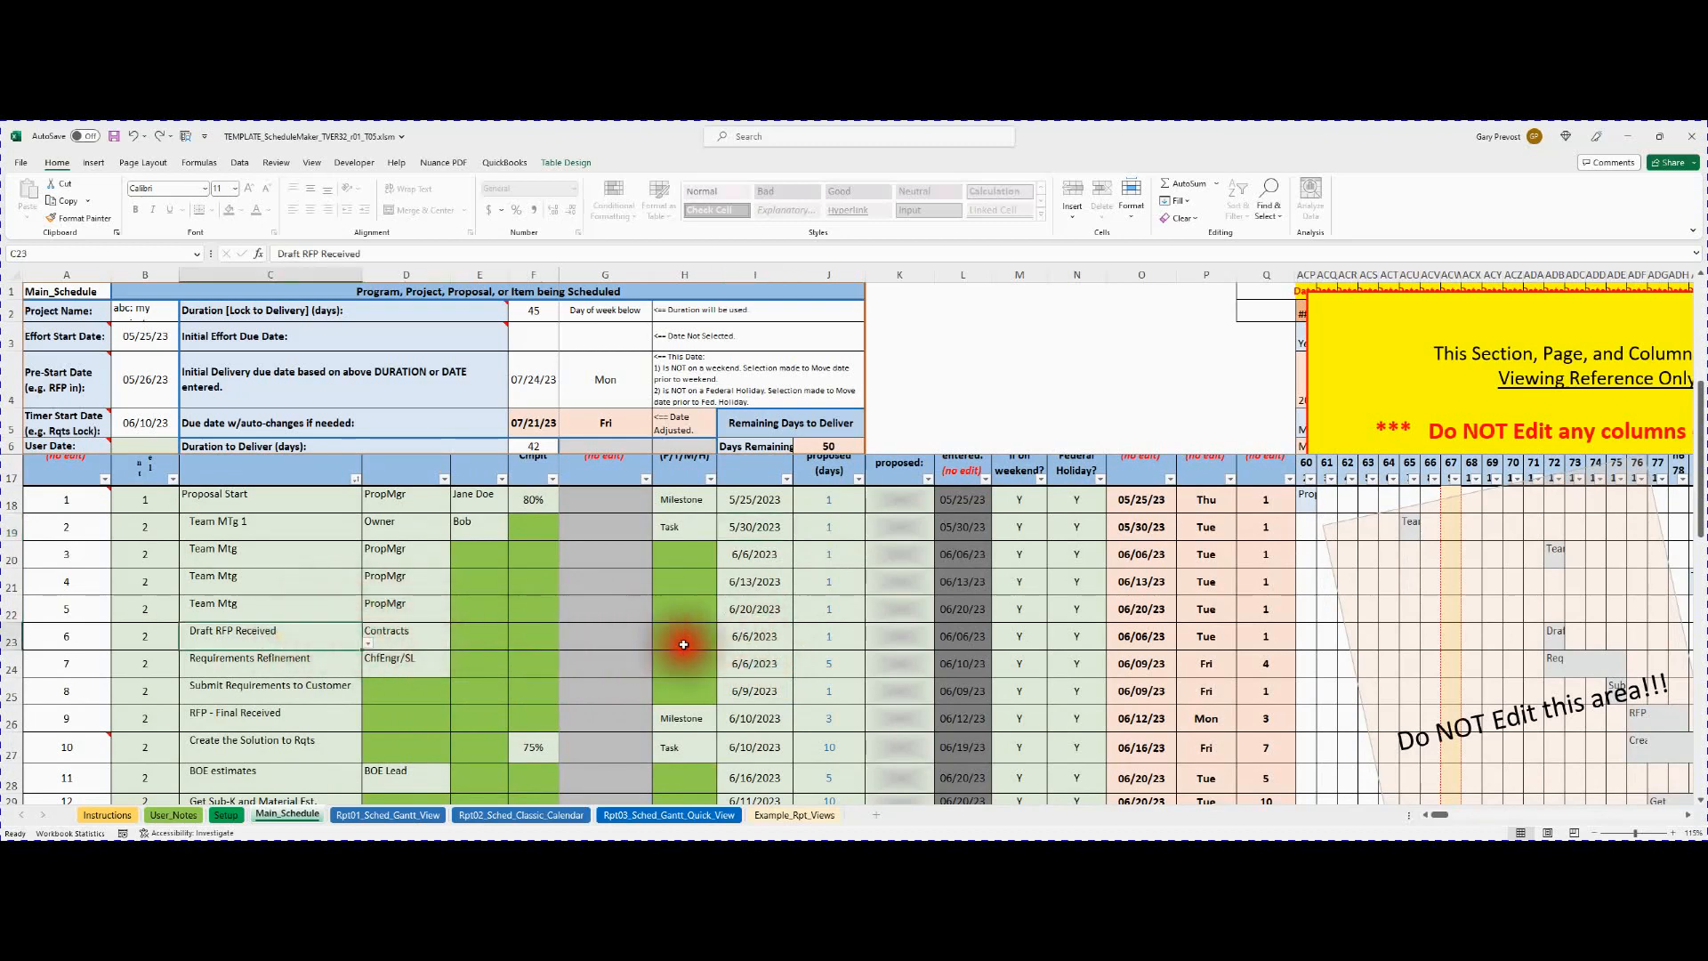
left_click(758, 667)
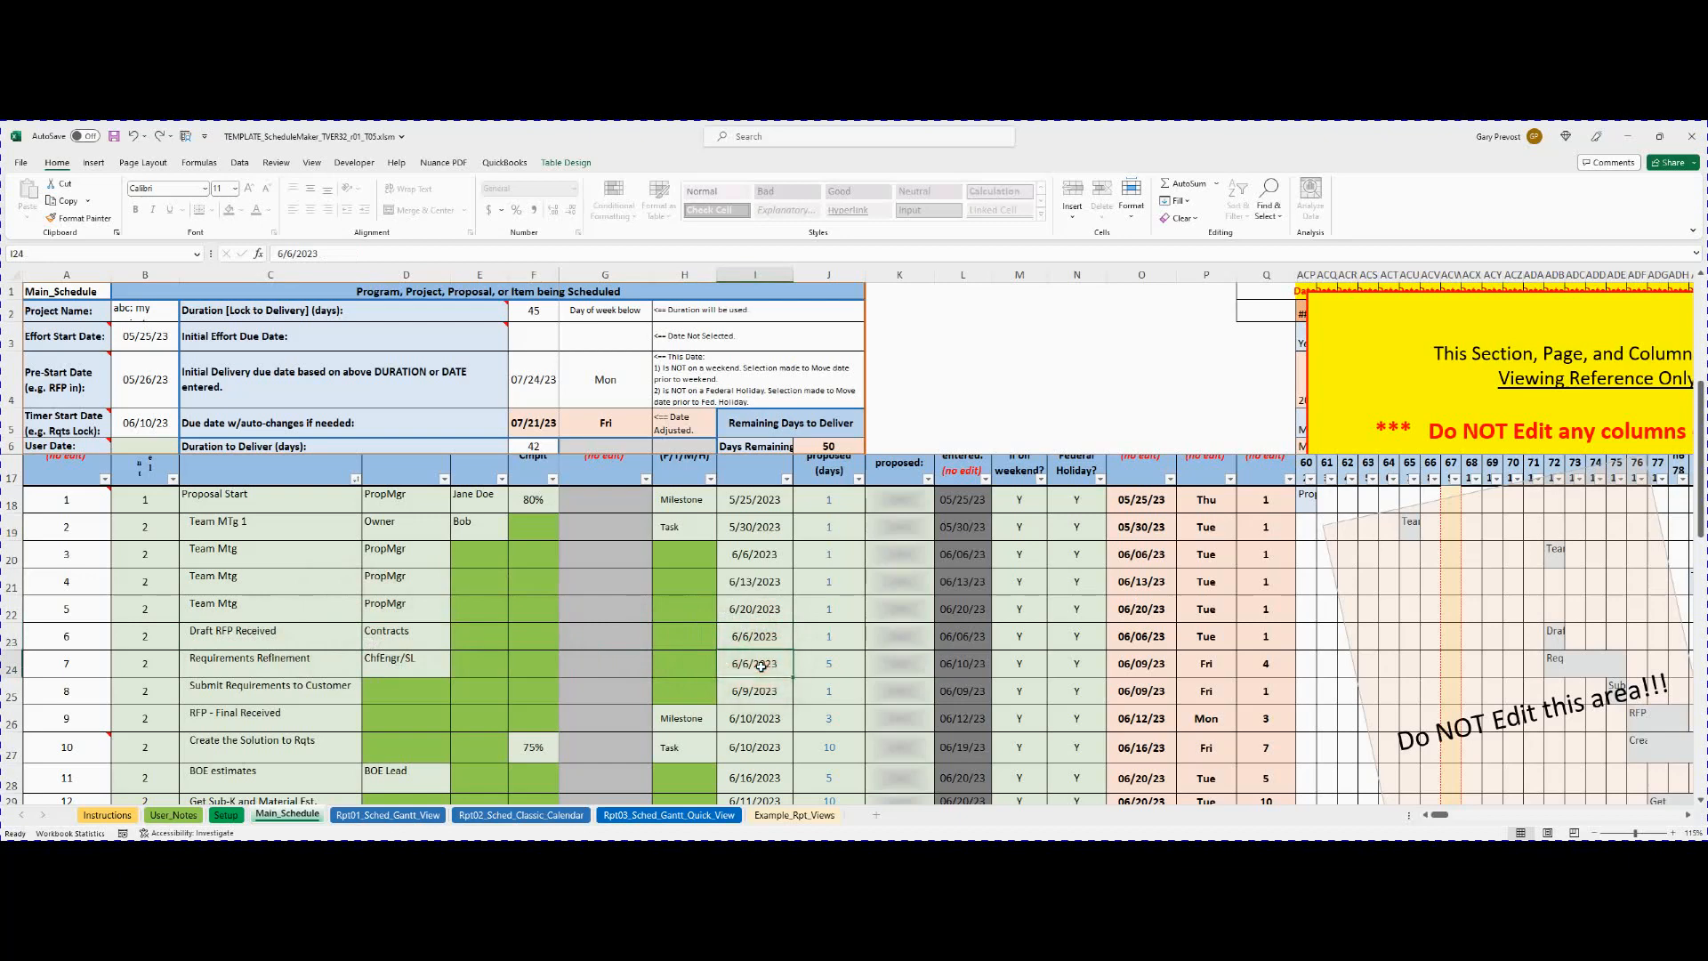
type("=")
left_click(757, 642)
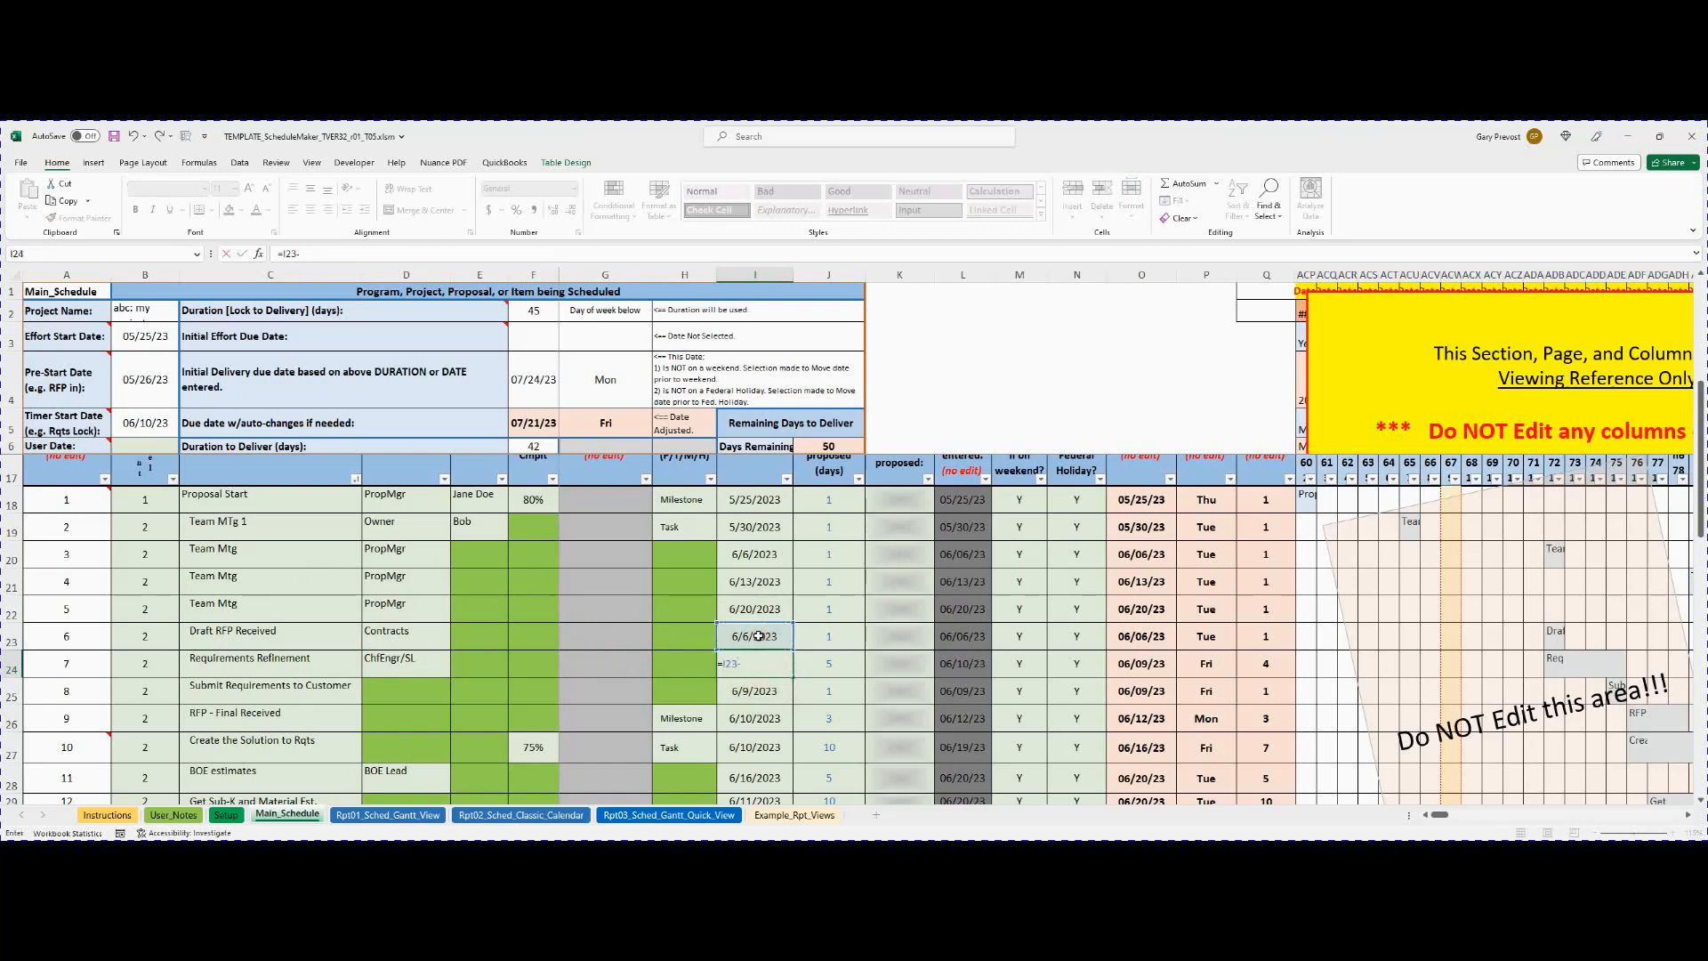
type("-")
left_click(831, 666)
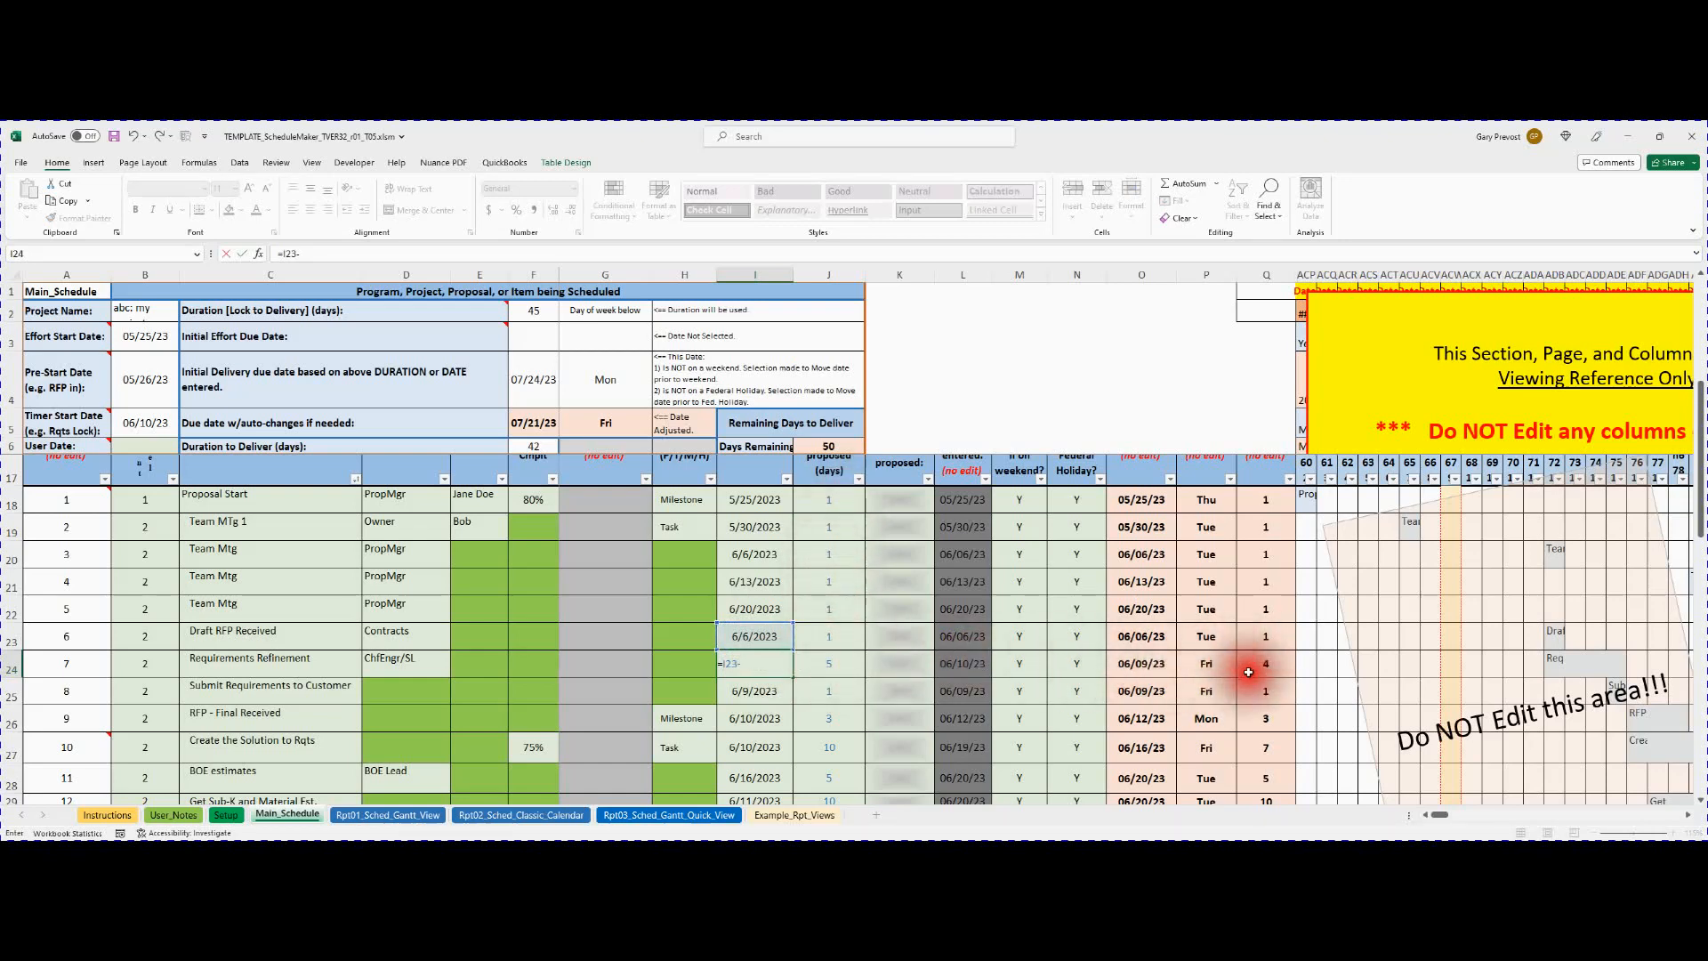
left_click(830, 666)
key("Return")
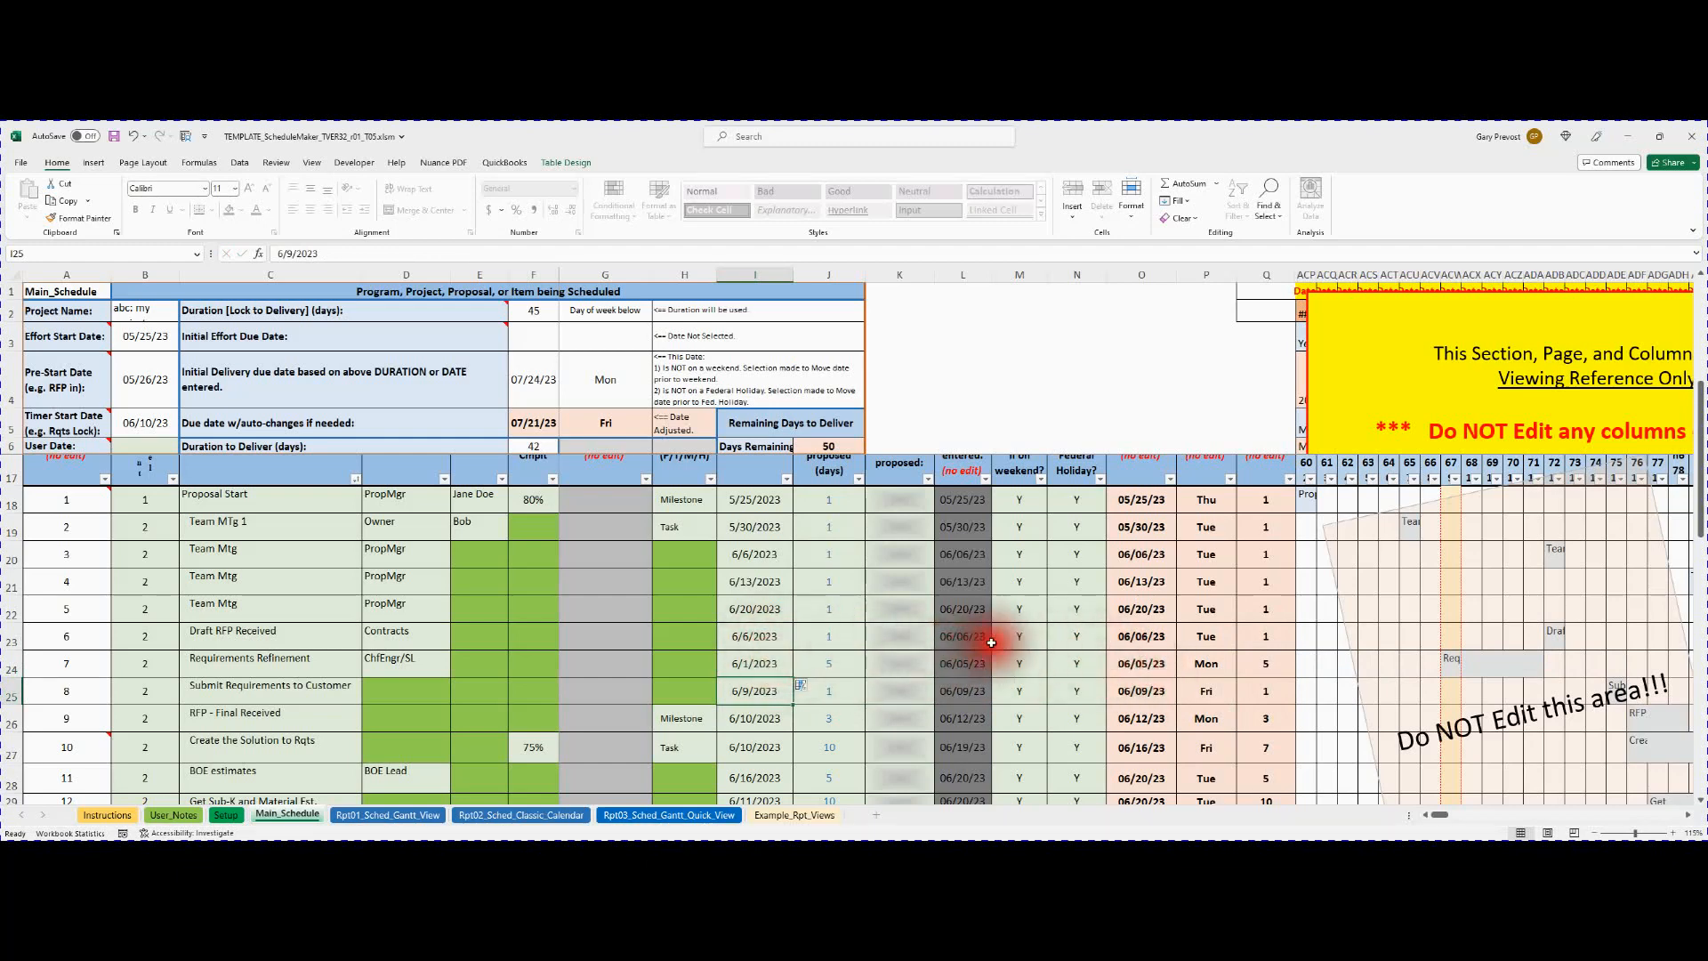
Make the start date of Requirements Refinement equal the end date of Draft RFP Received with the formula =O23.
left_click(1130, 661)
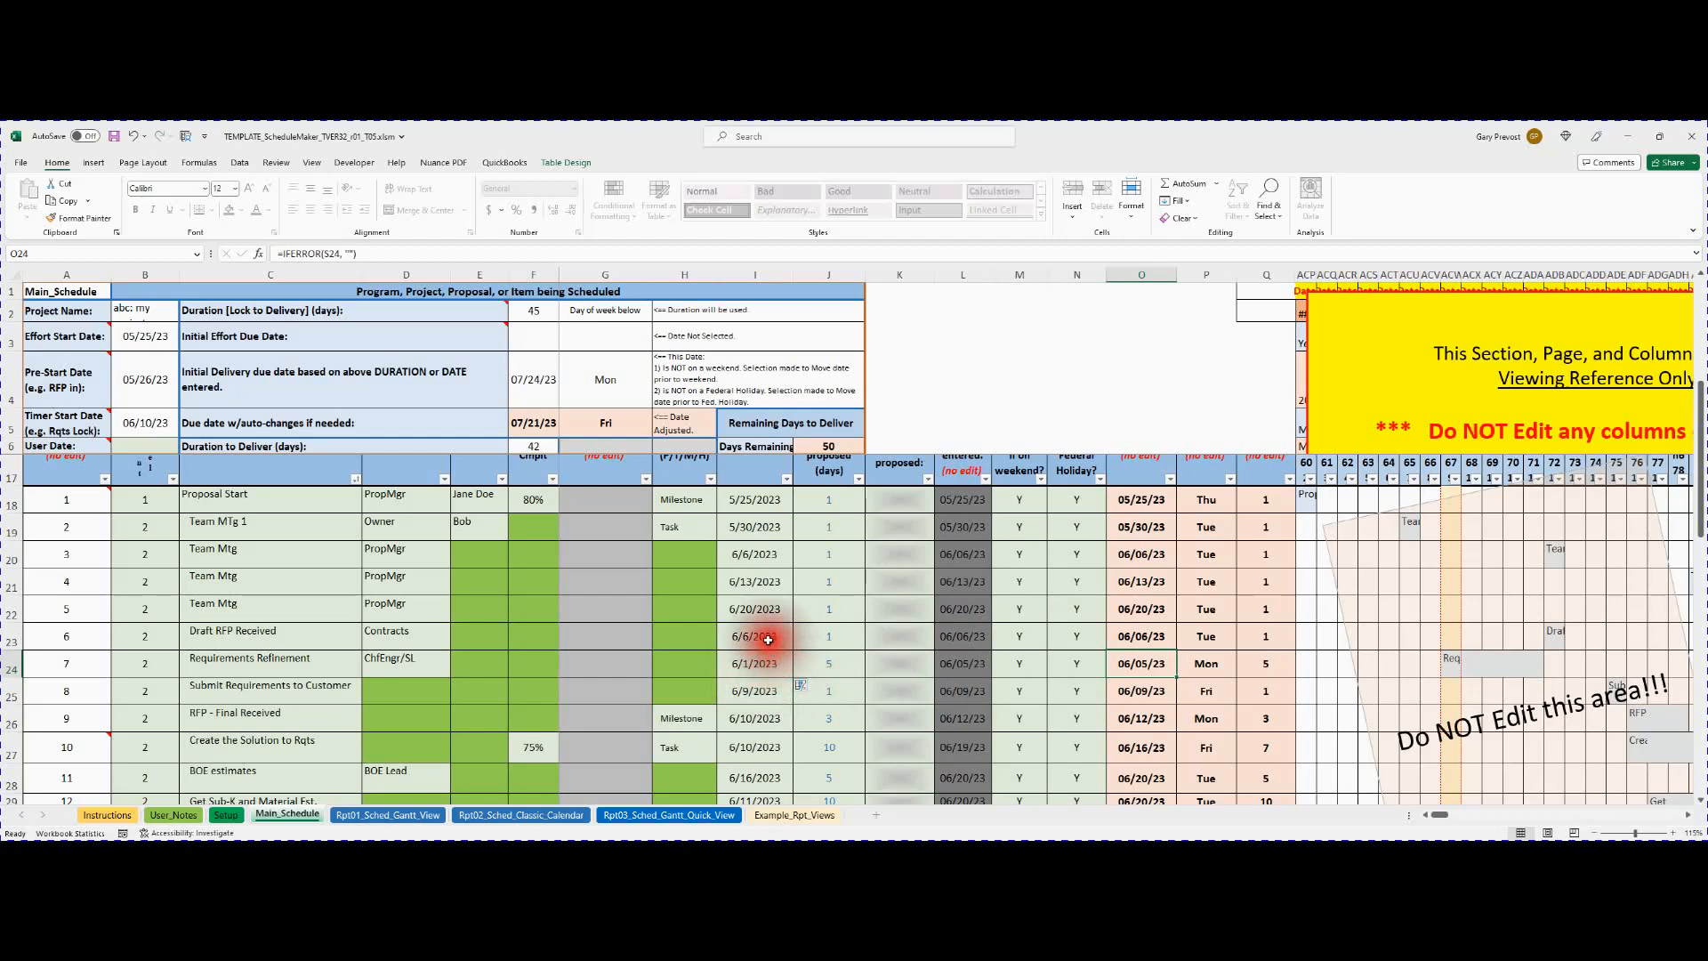
left_click(754, 667)
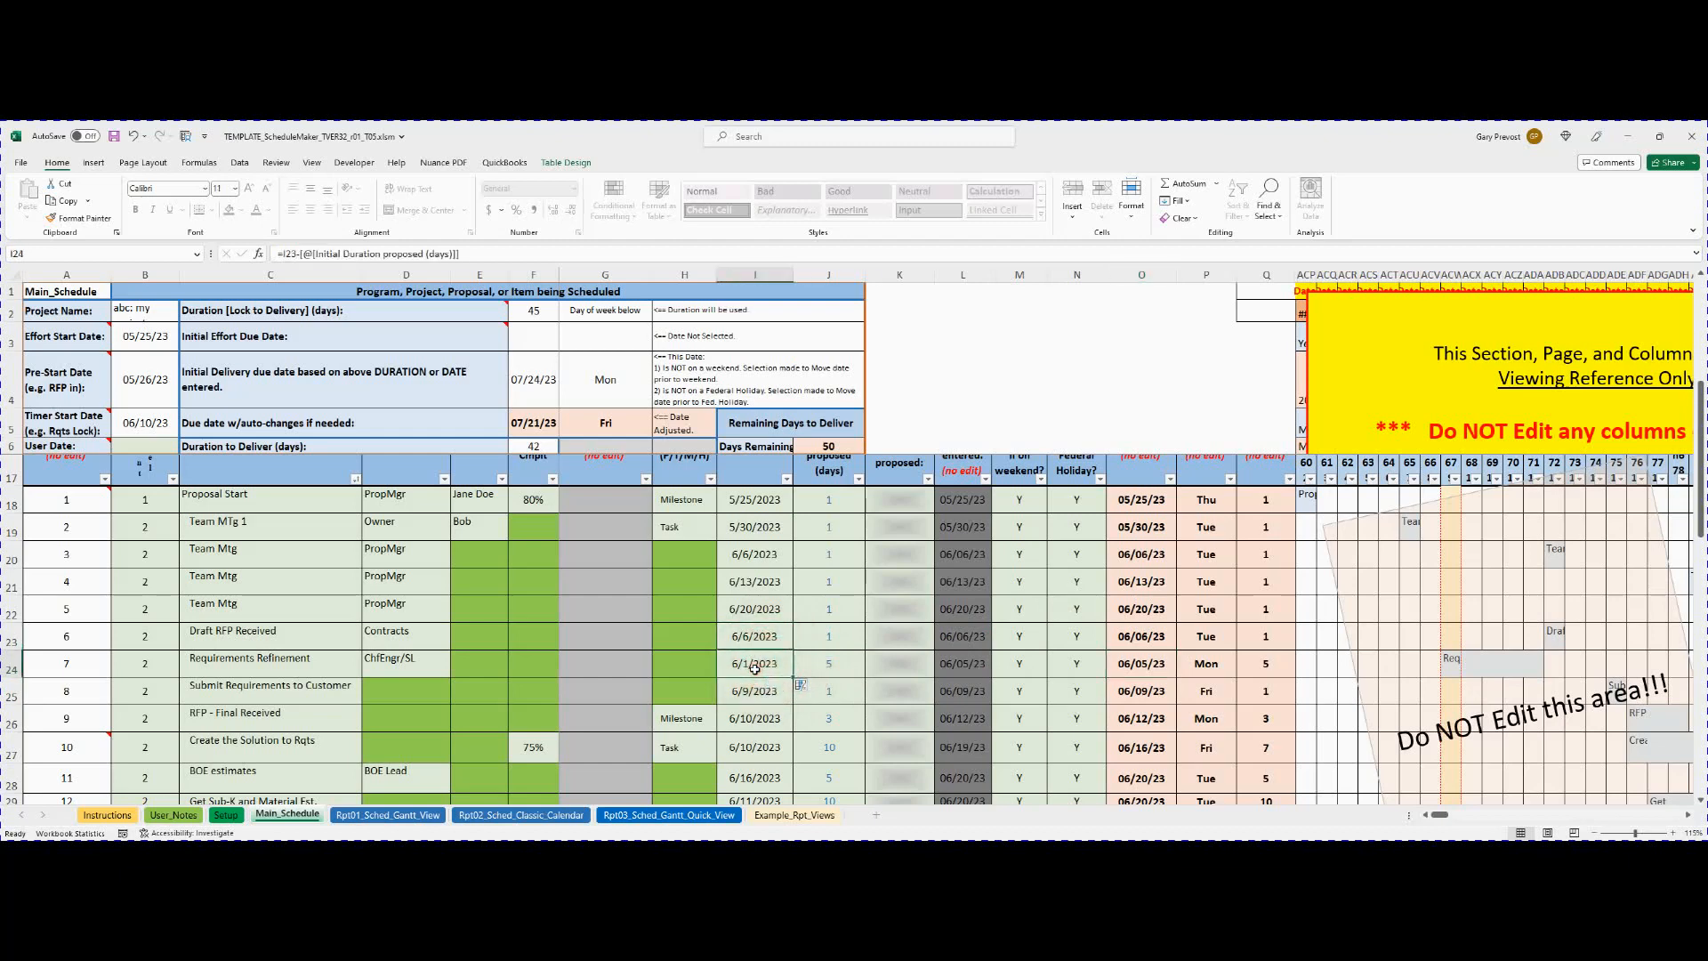
type("=")
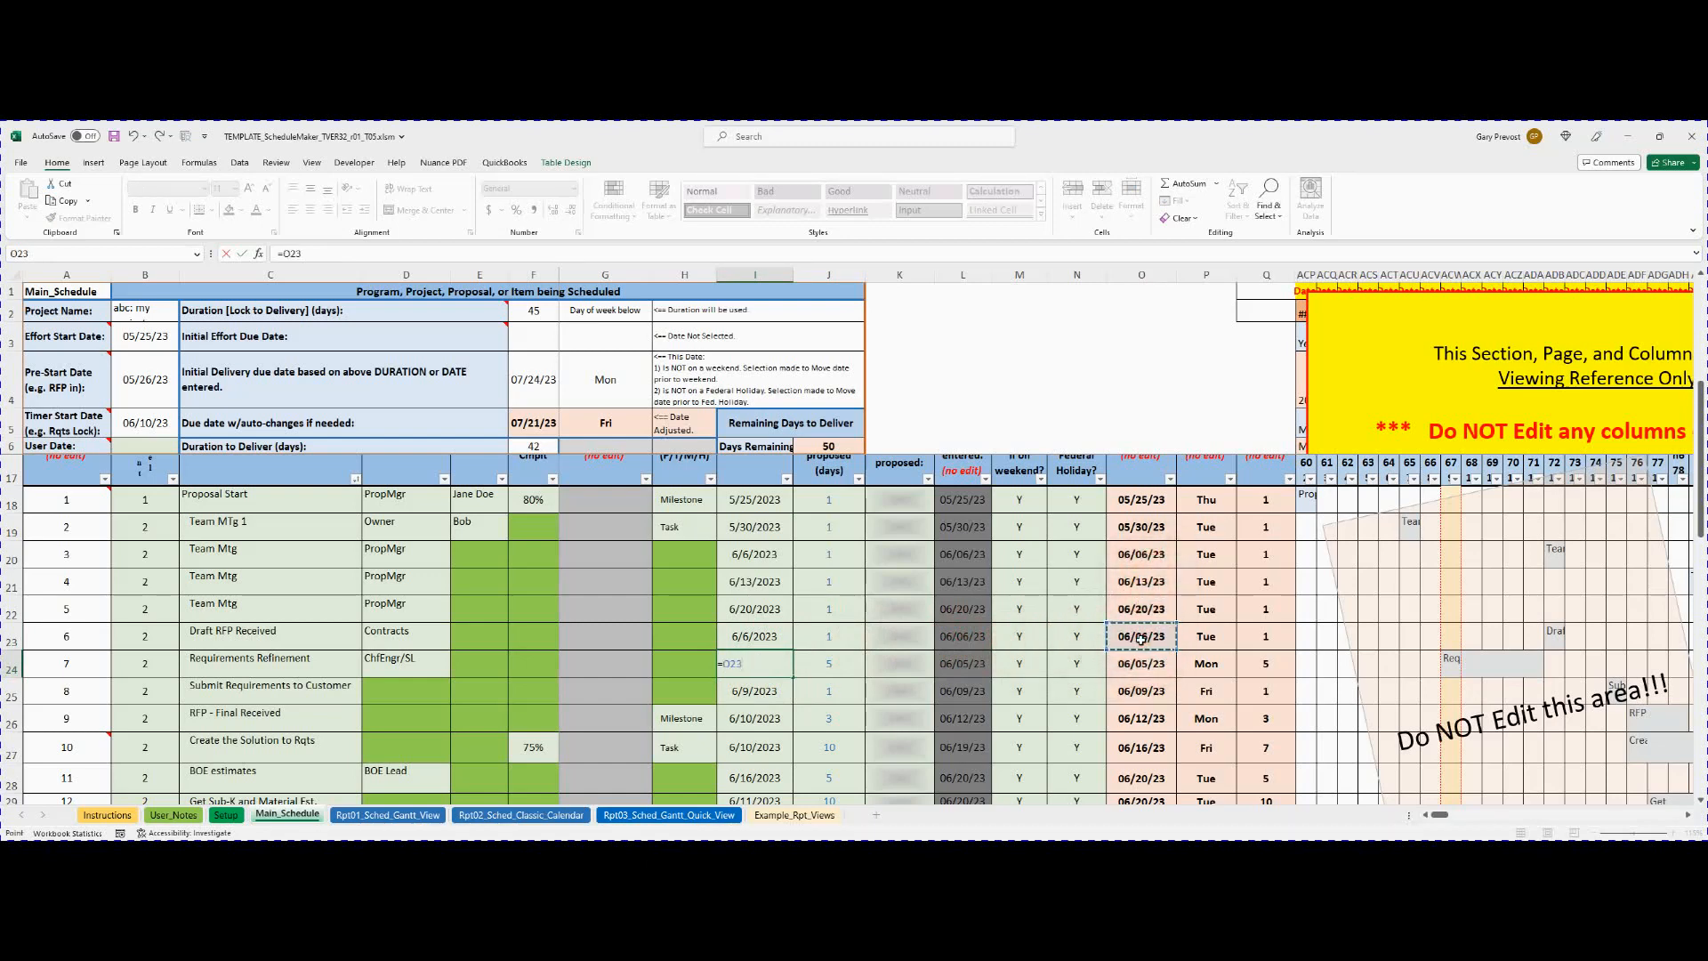
key("Return")
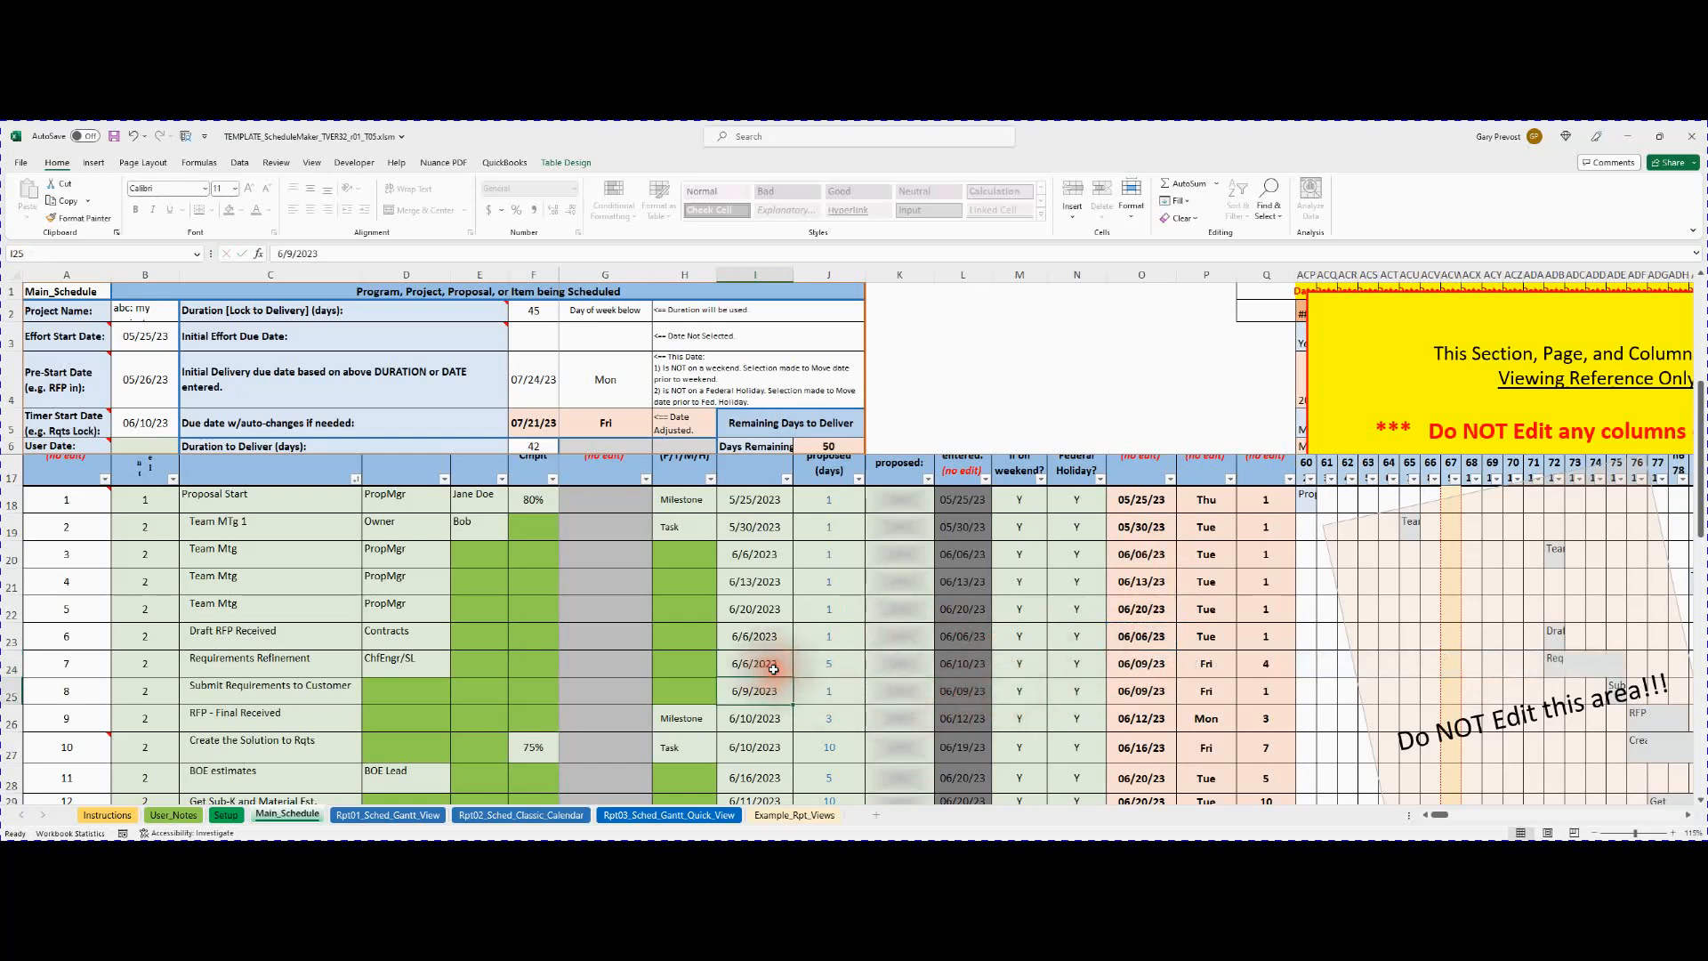
Set the initial proposed duration of Draft RFP Received to 2 days.
left_click(832, 637)
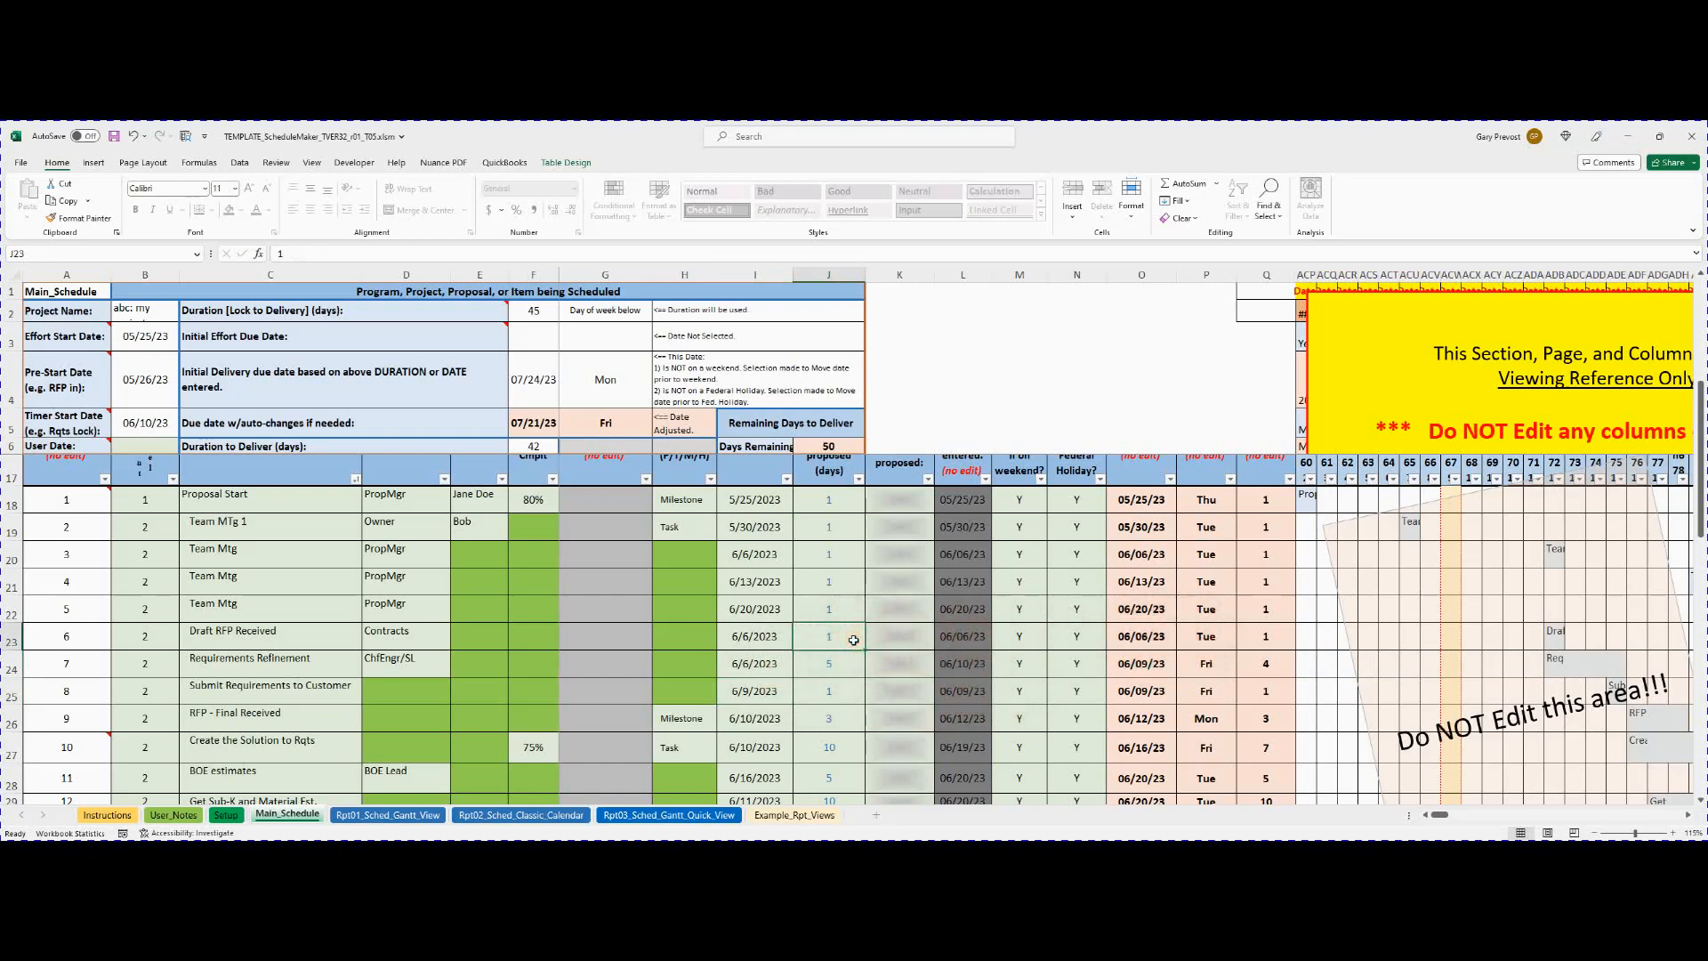
key("Return")
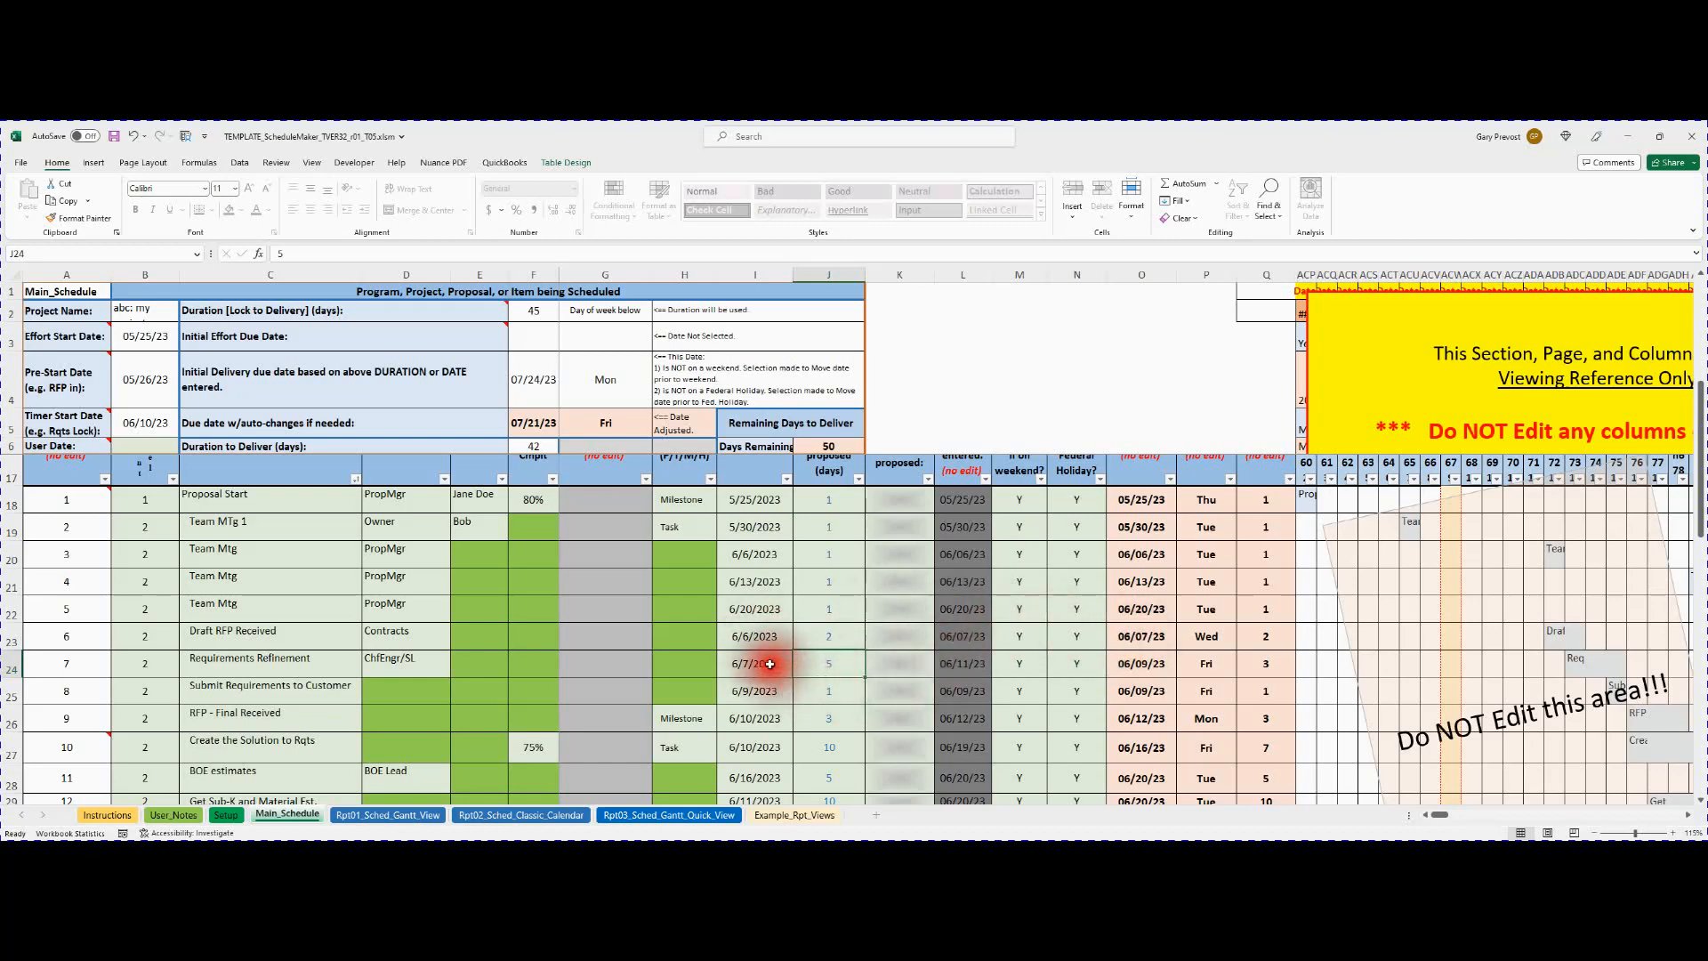
Link the start date of Draft RFP Received to the end date of task 5, Team Mtg, with the formula =O22.
left_click(756, 637)
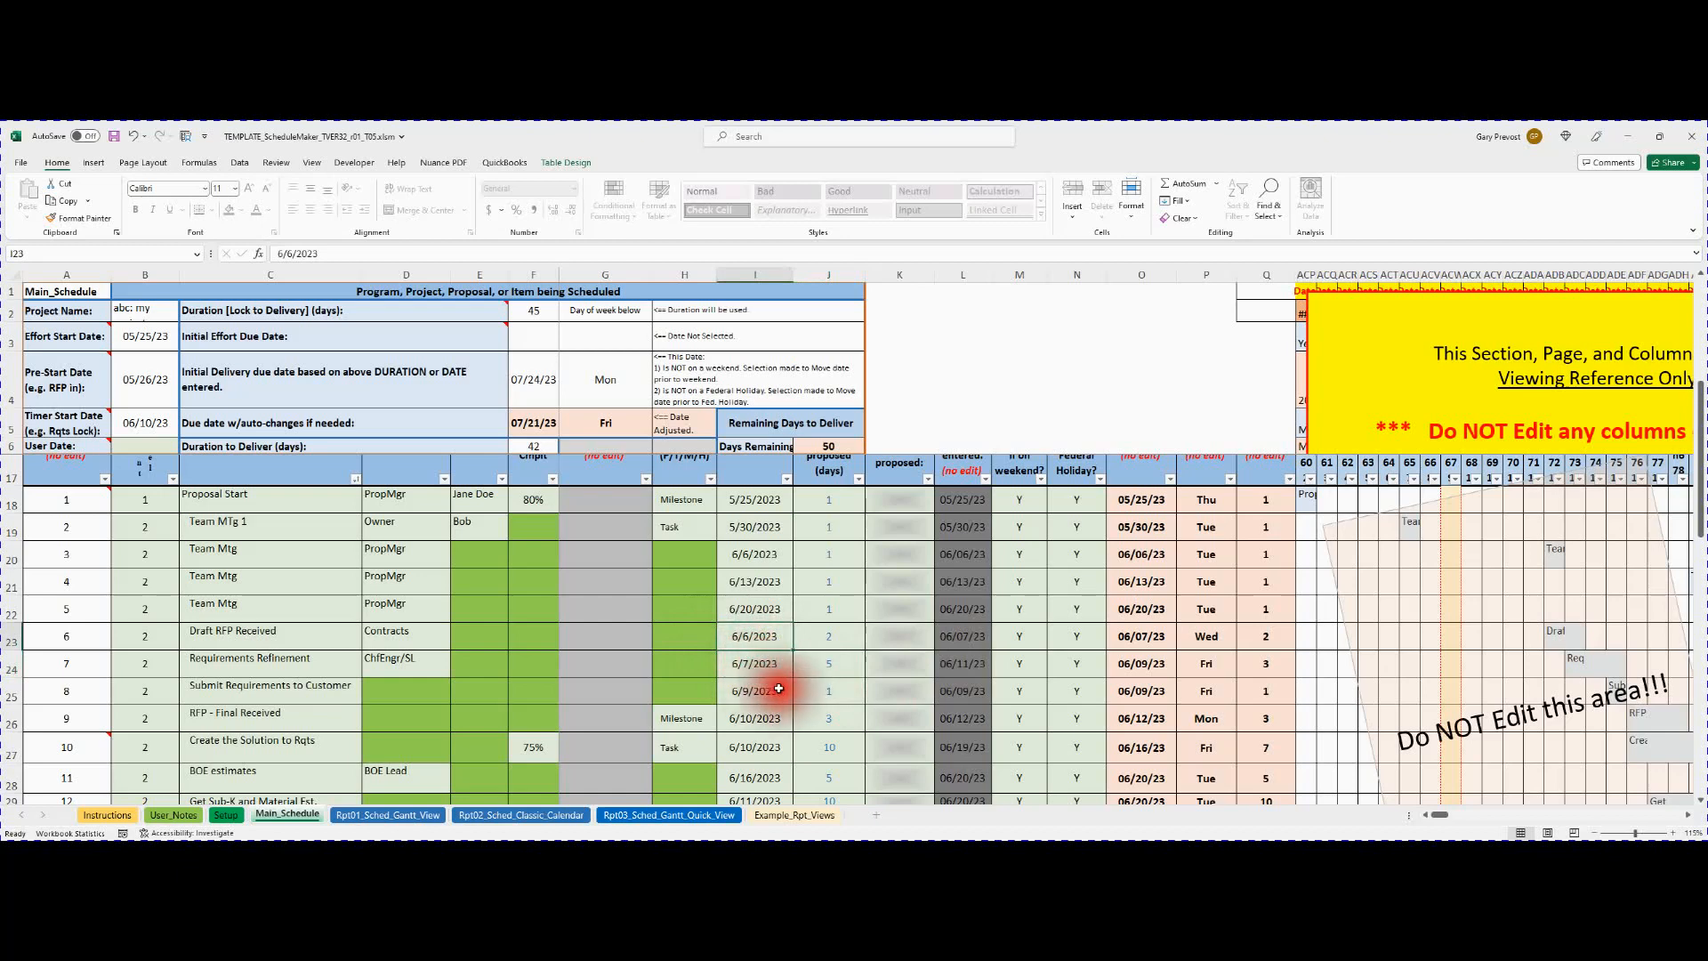
left_click(759, 607)
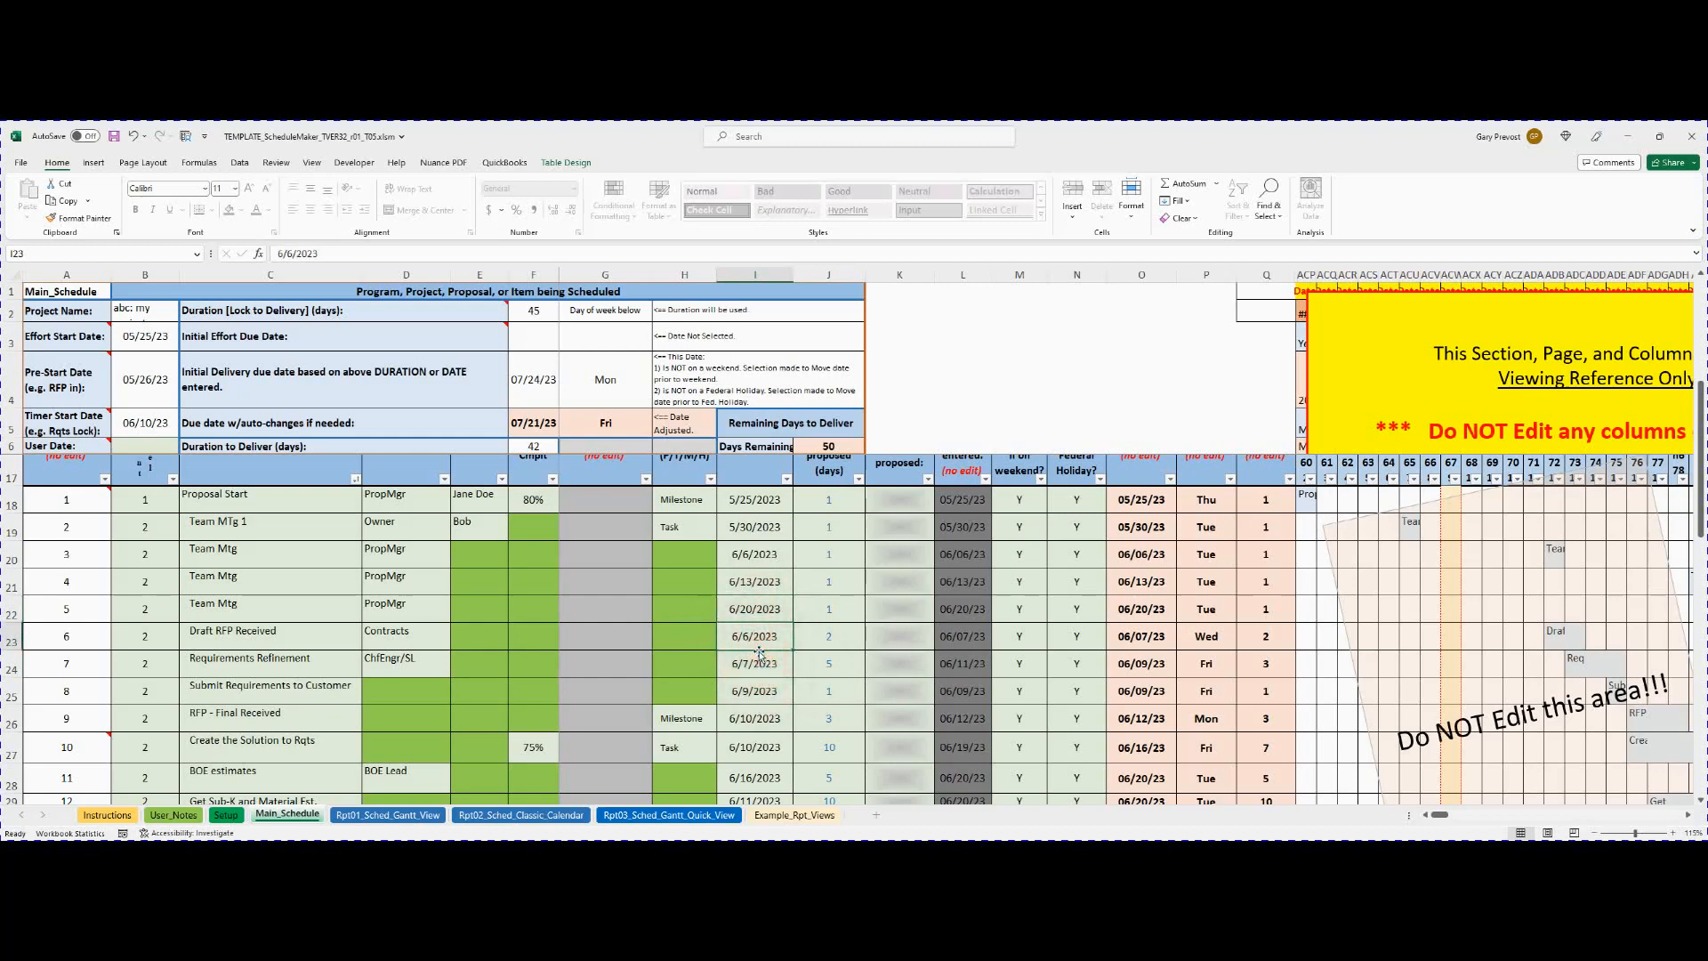
type("=")
left_click(1139, 608)
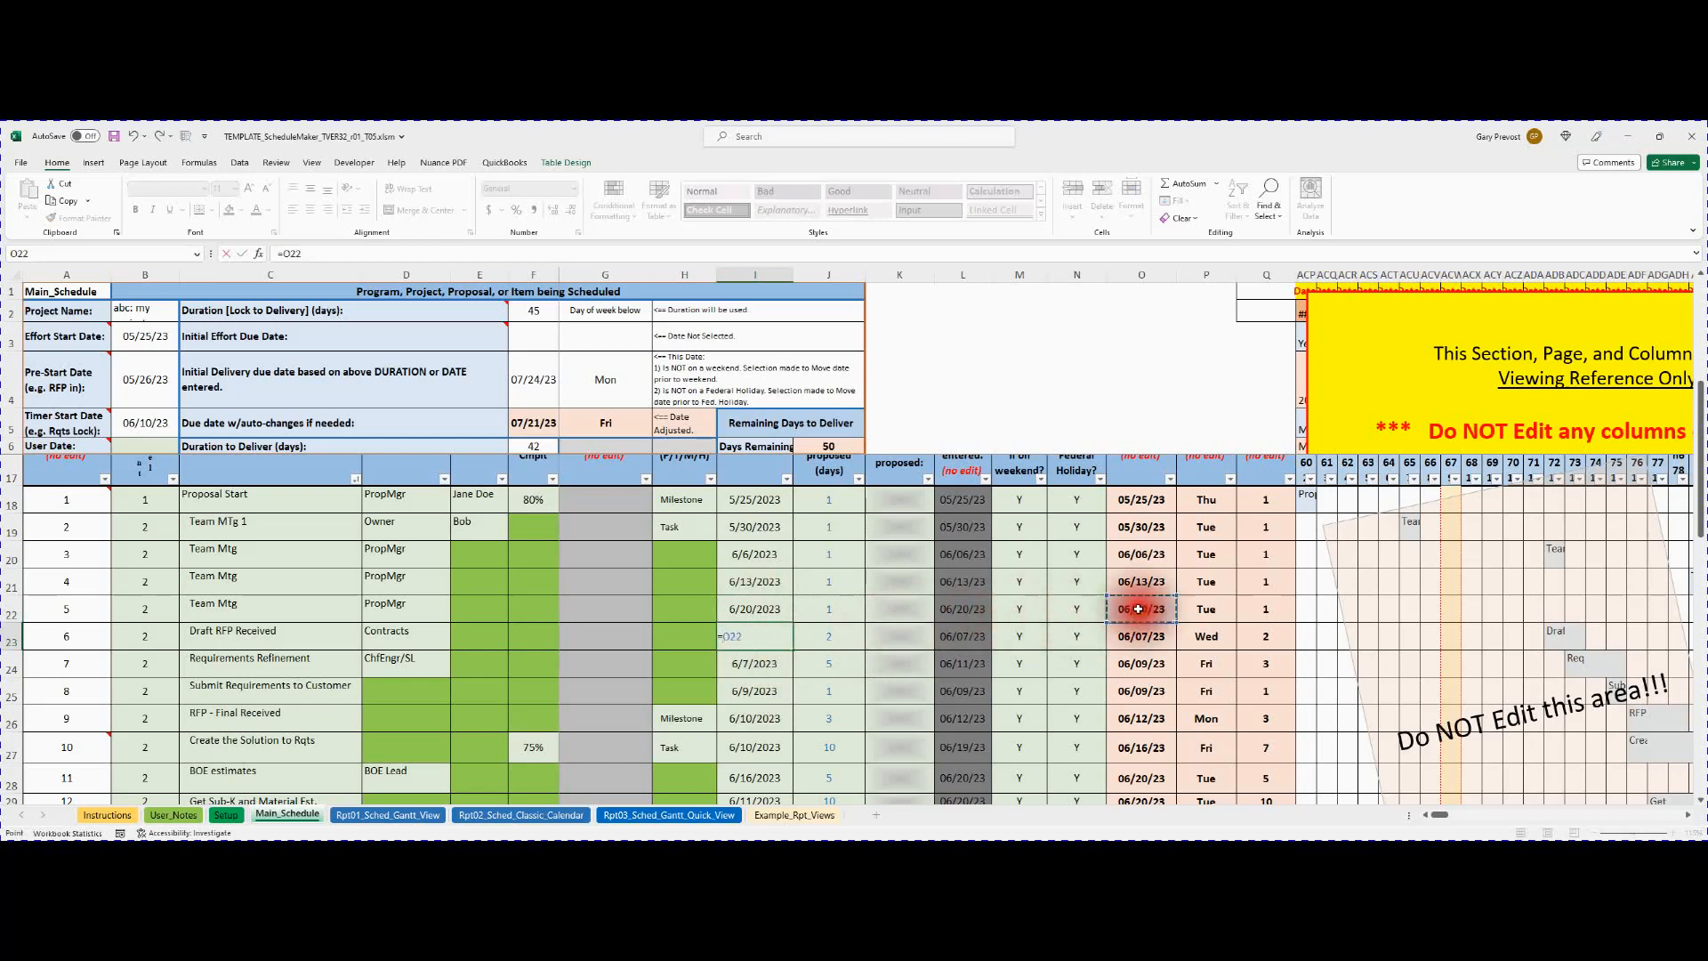
key("Return")
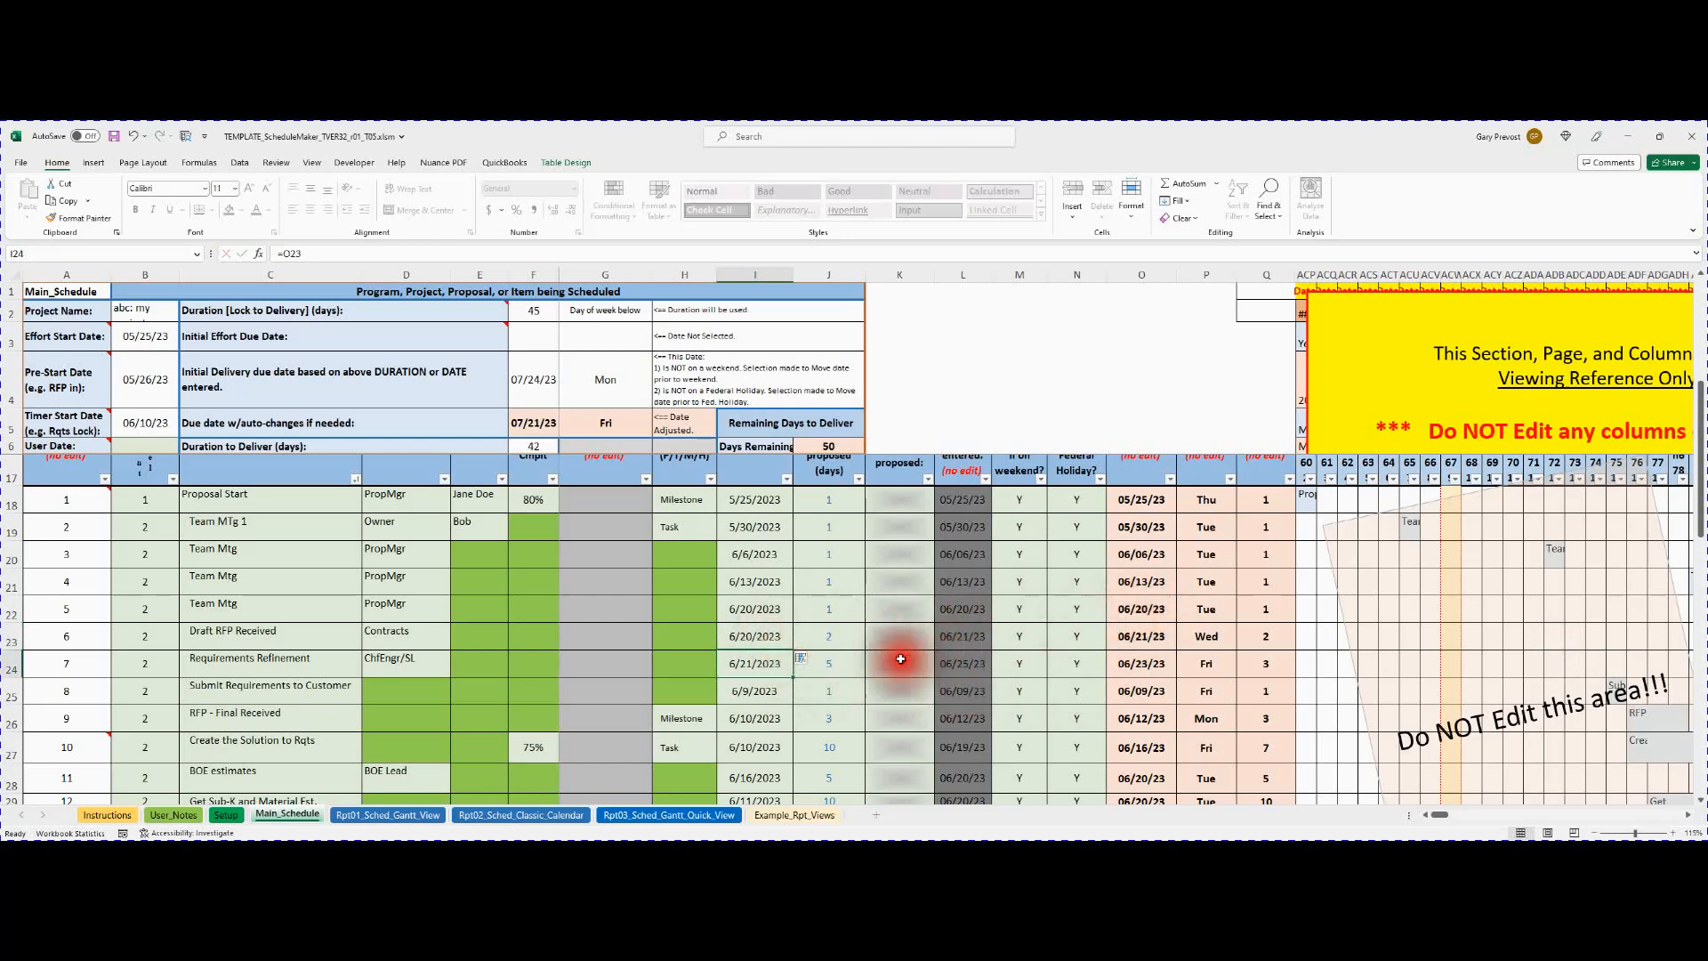
Make the start date of Draft RFP Received equal the end date plus the duration of task 5 with =O22+Q22.
left_click(766, 636)
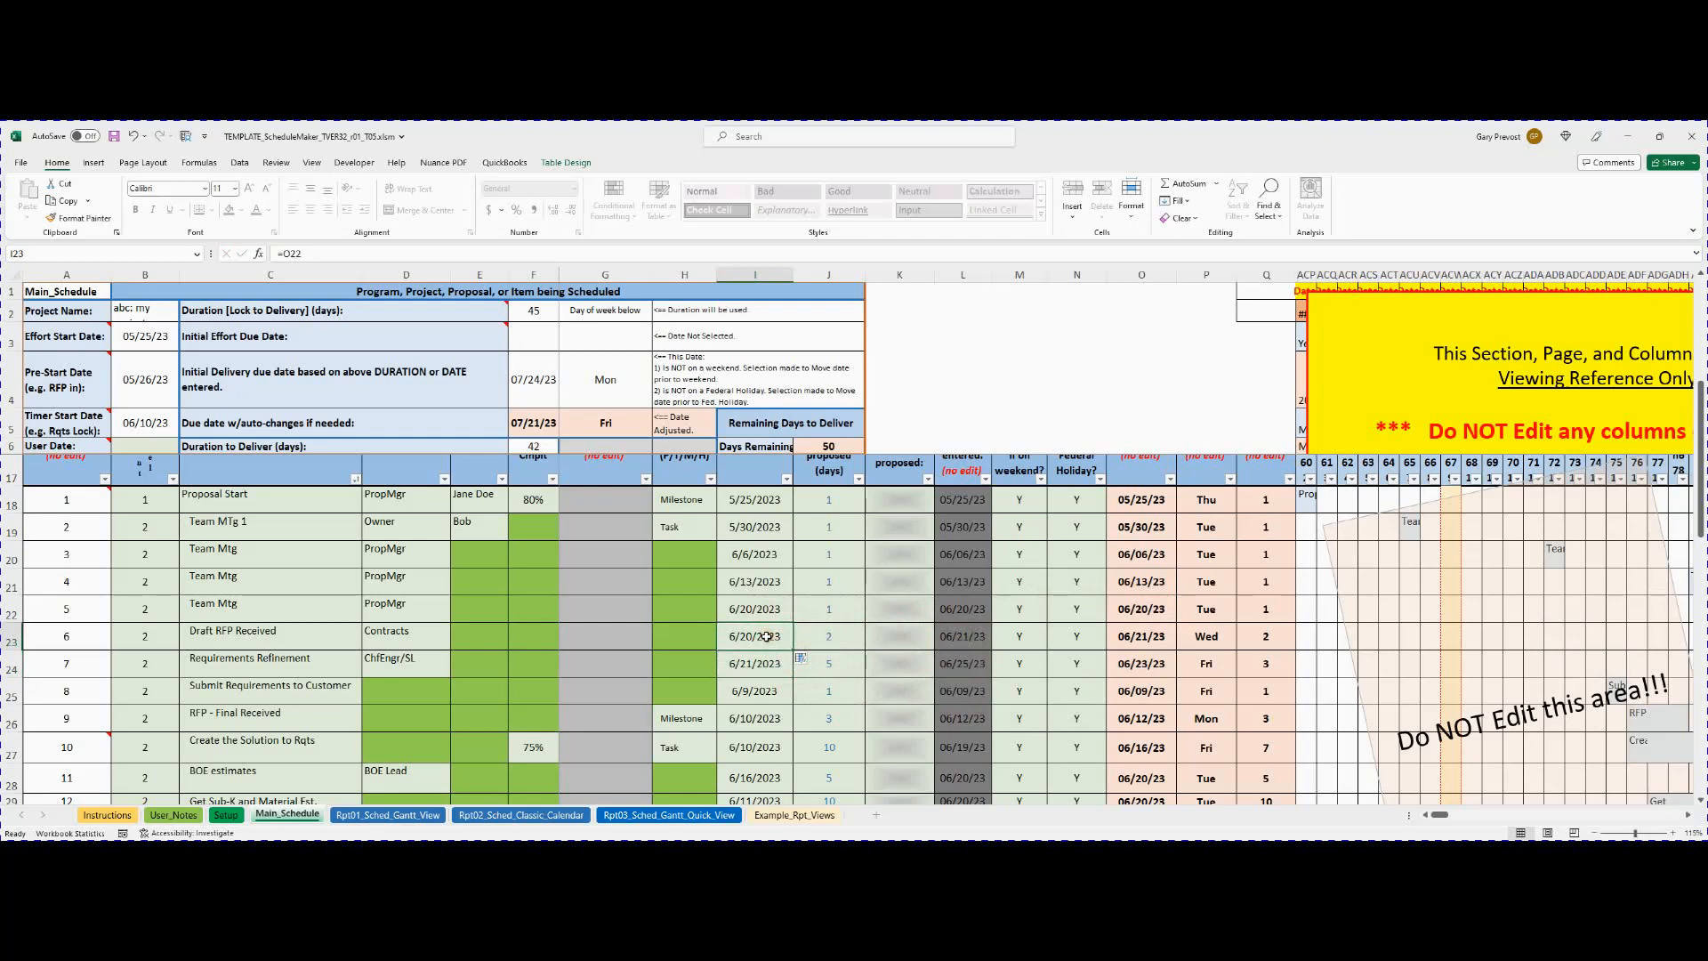
type("=")
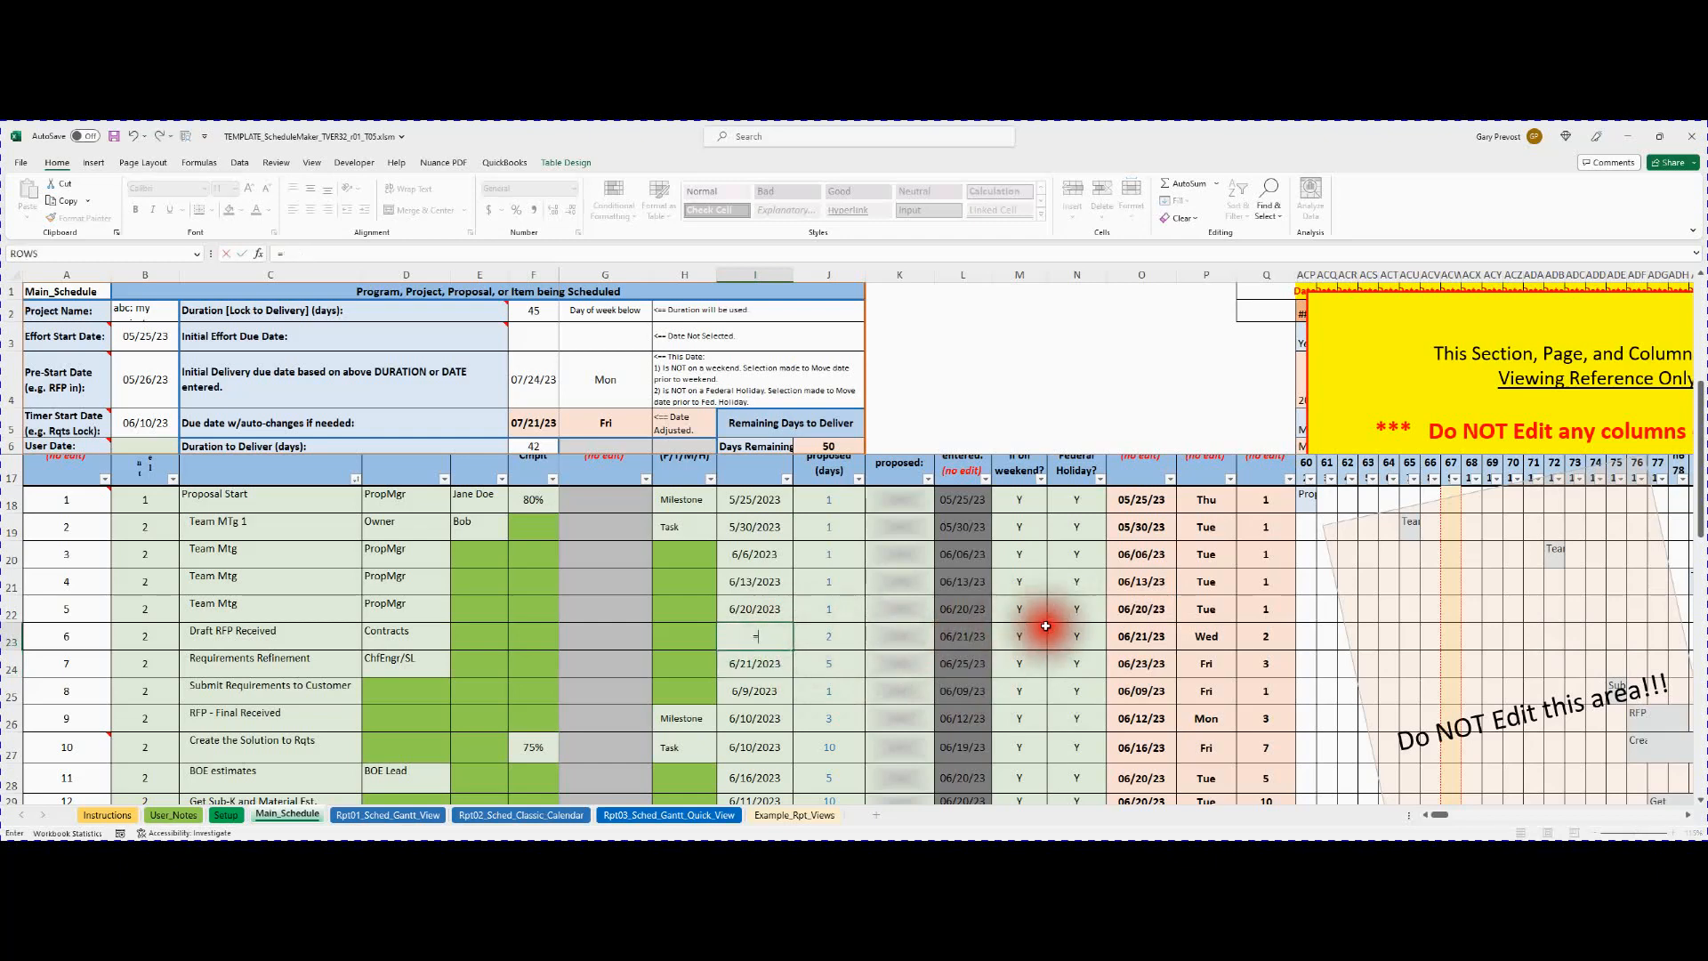
left_click(1135, 610)
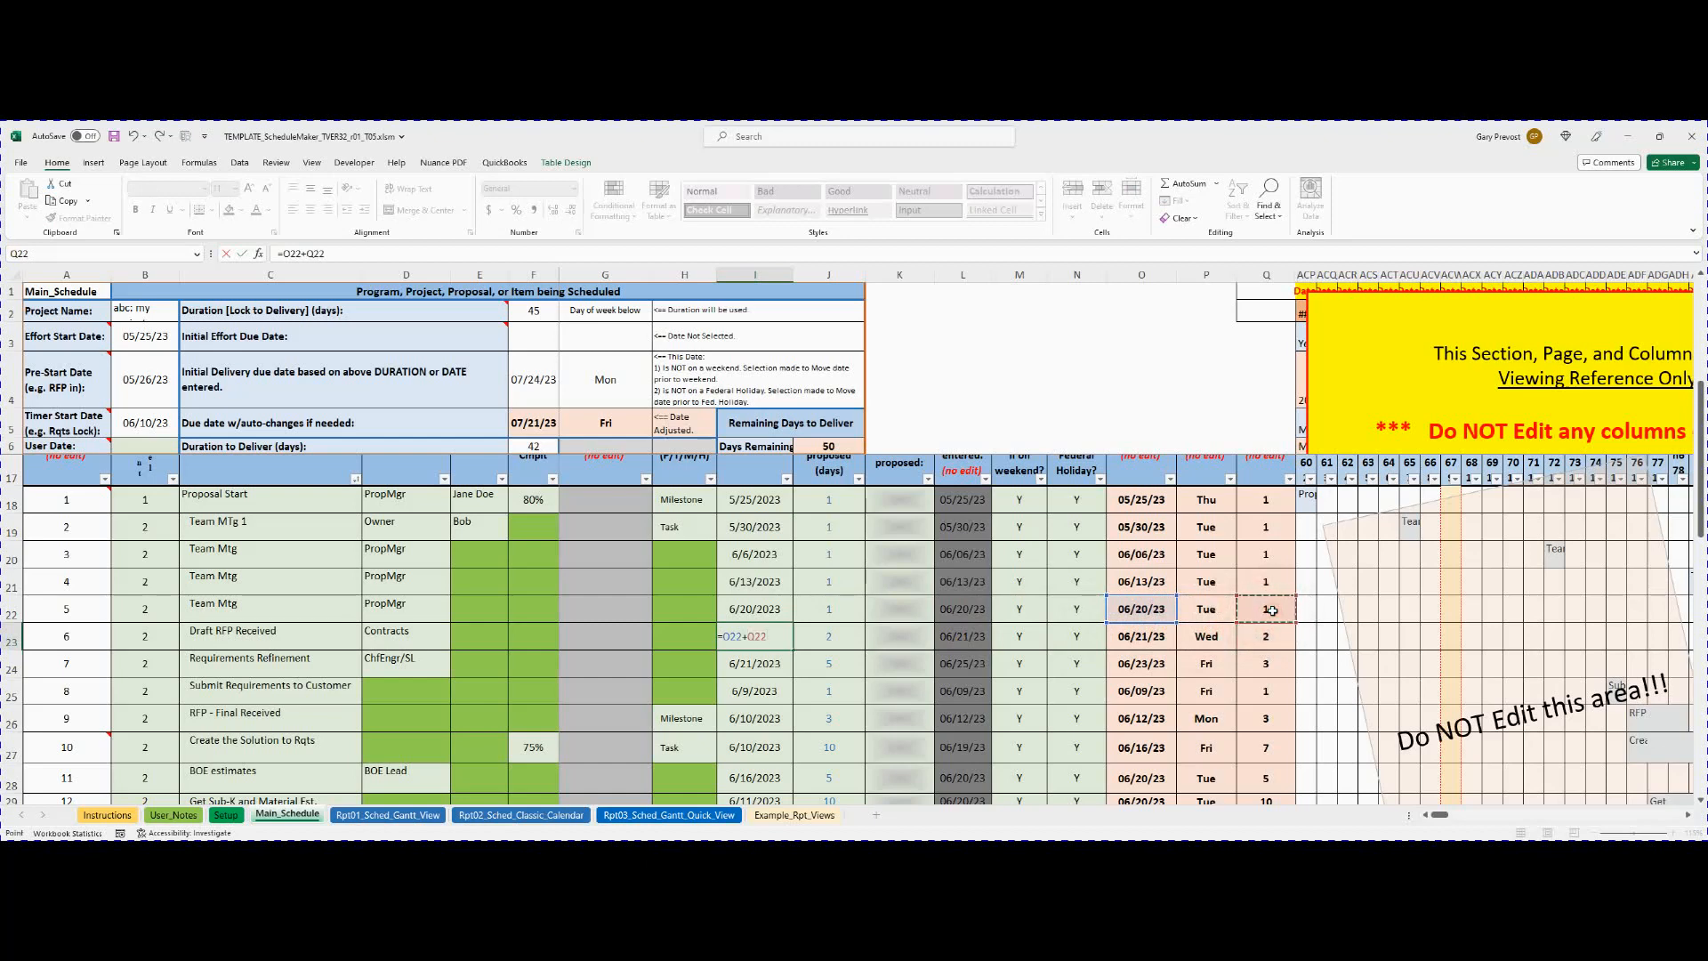
key("Return")
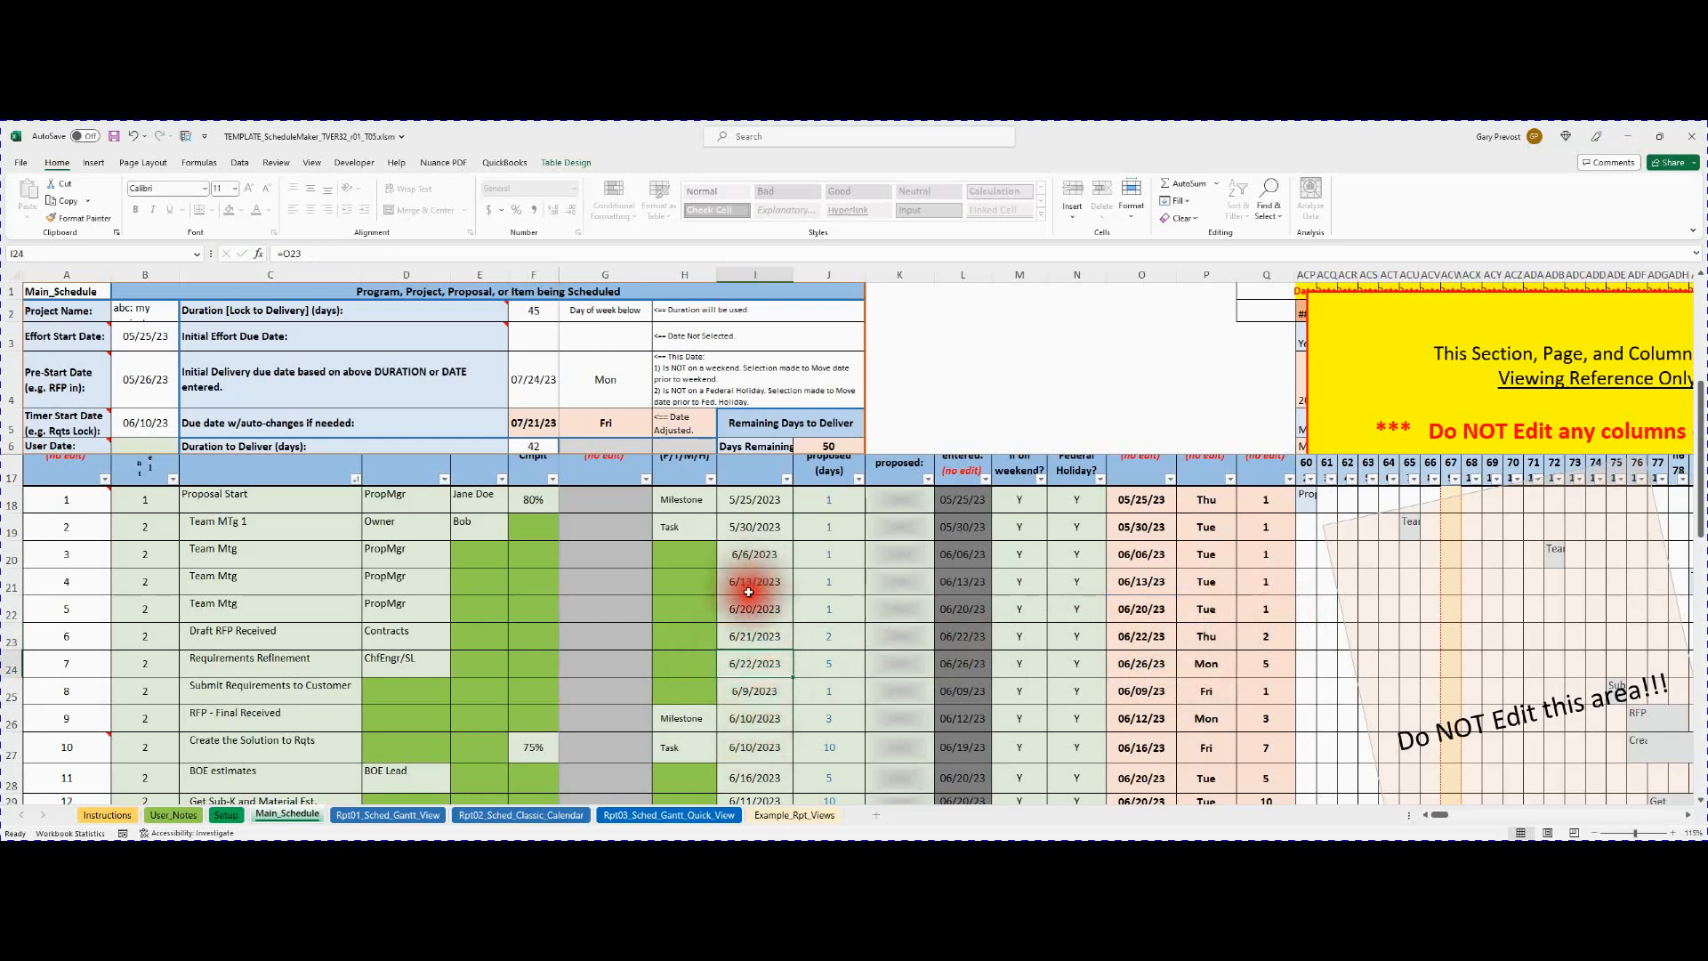
Check the start date formulas of the first team meetings and set the Proposal Start date to 5/27/2023.
scroll(761, 654, "up", 1)
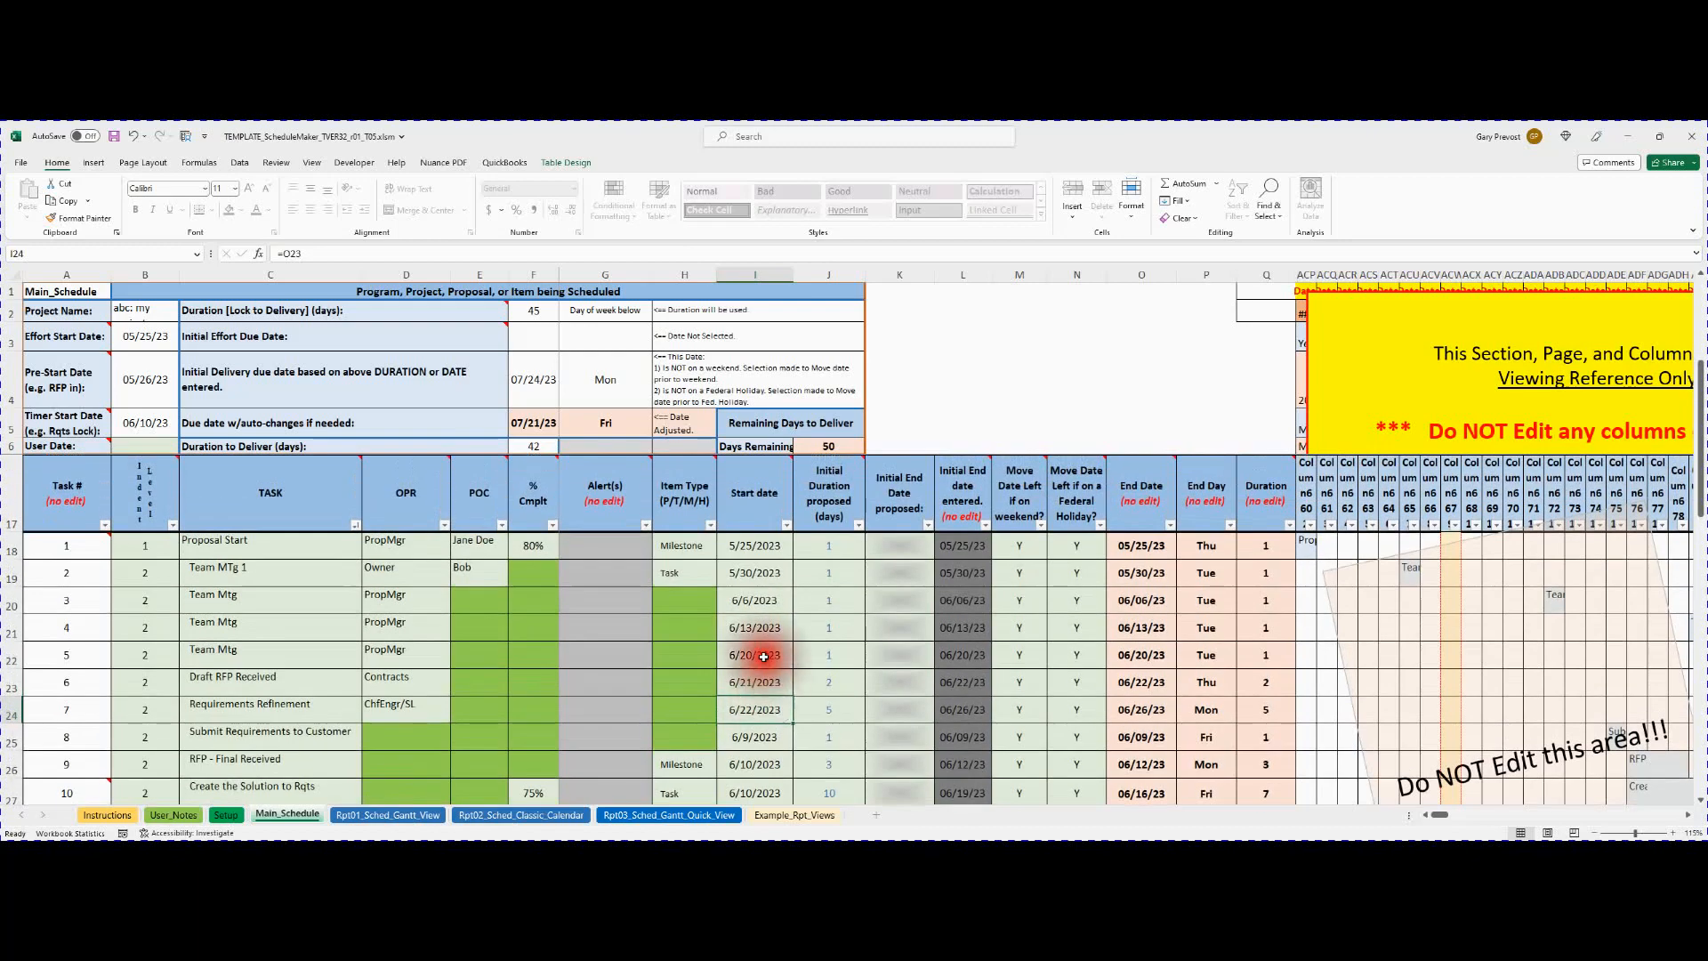
scroll(761, 640, "down", 1)
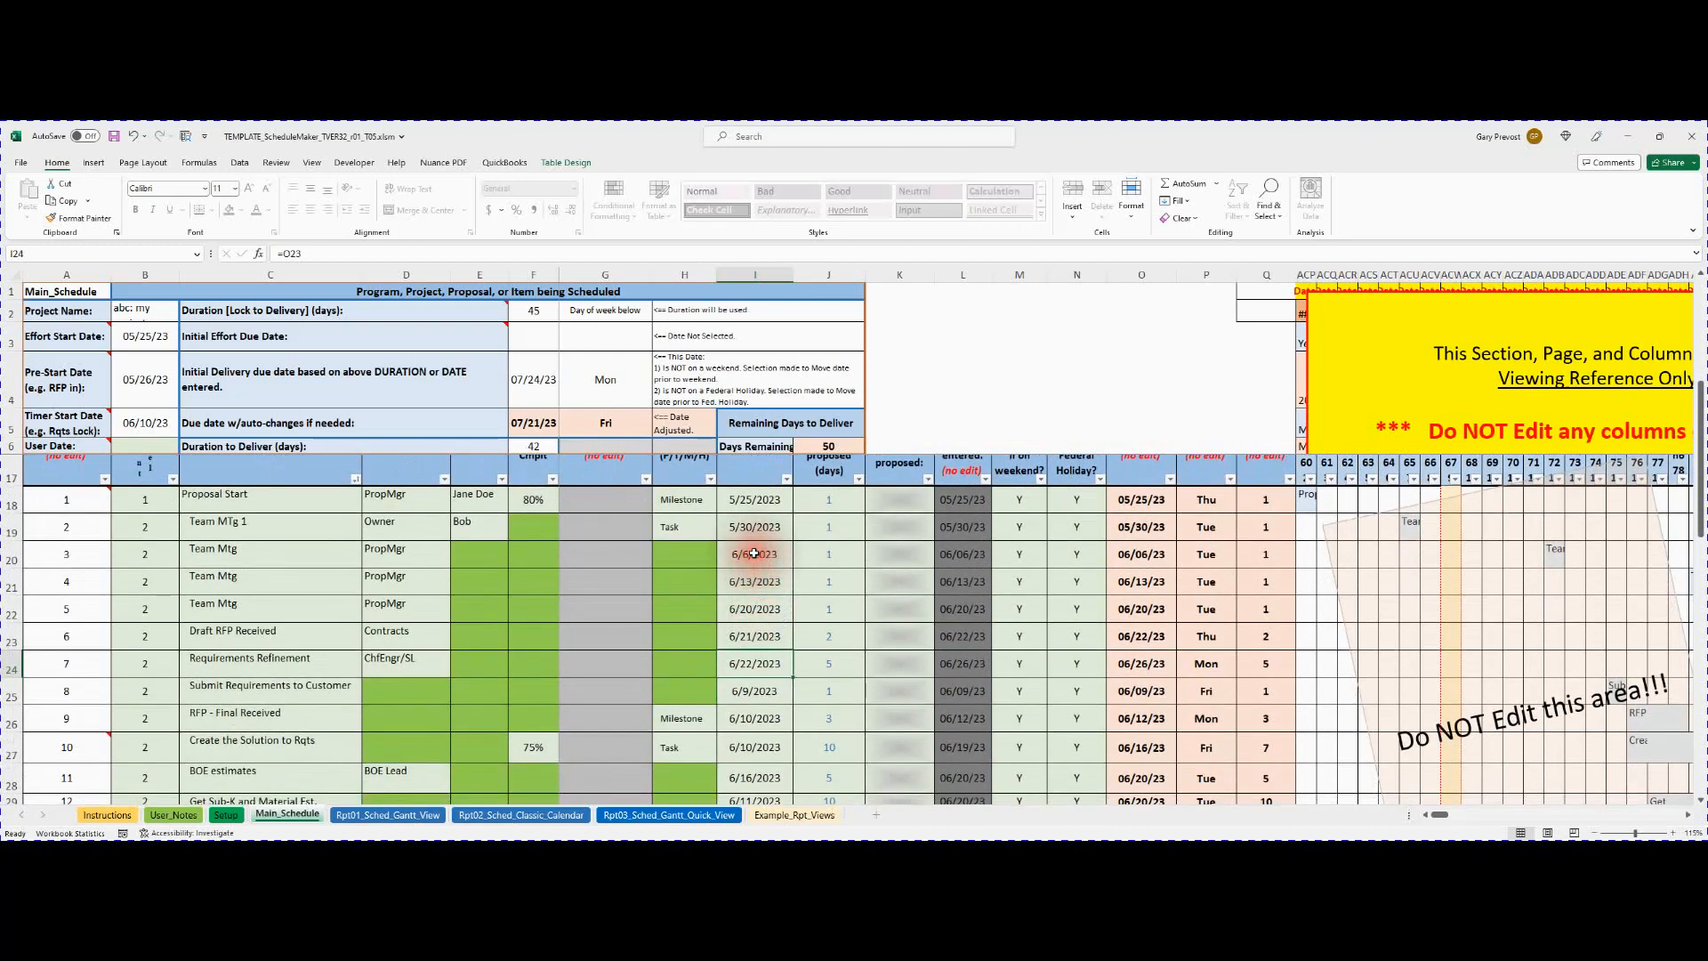
left_click(754, 553)
left_click(755, 520)
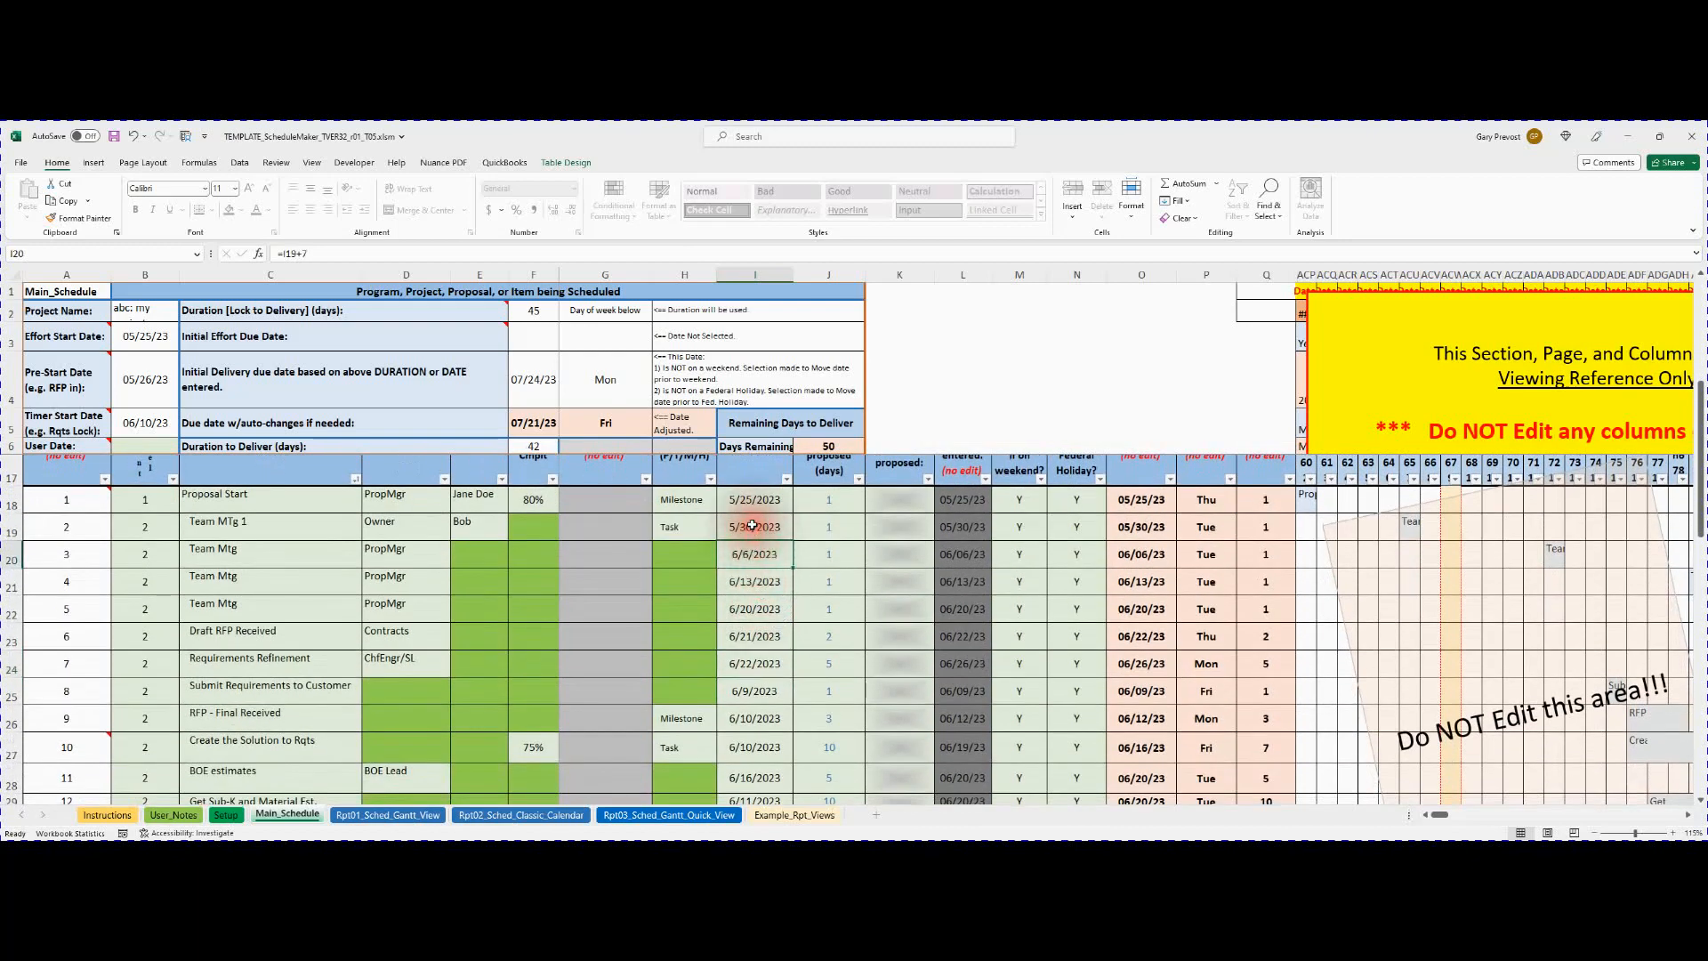
left_click(754, 518)
double_click(752, 500)
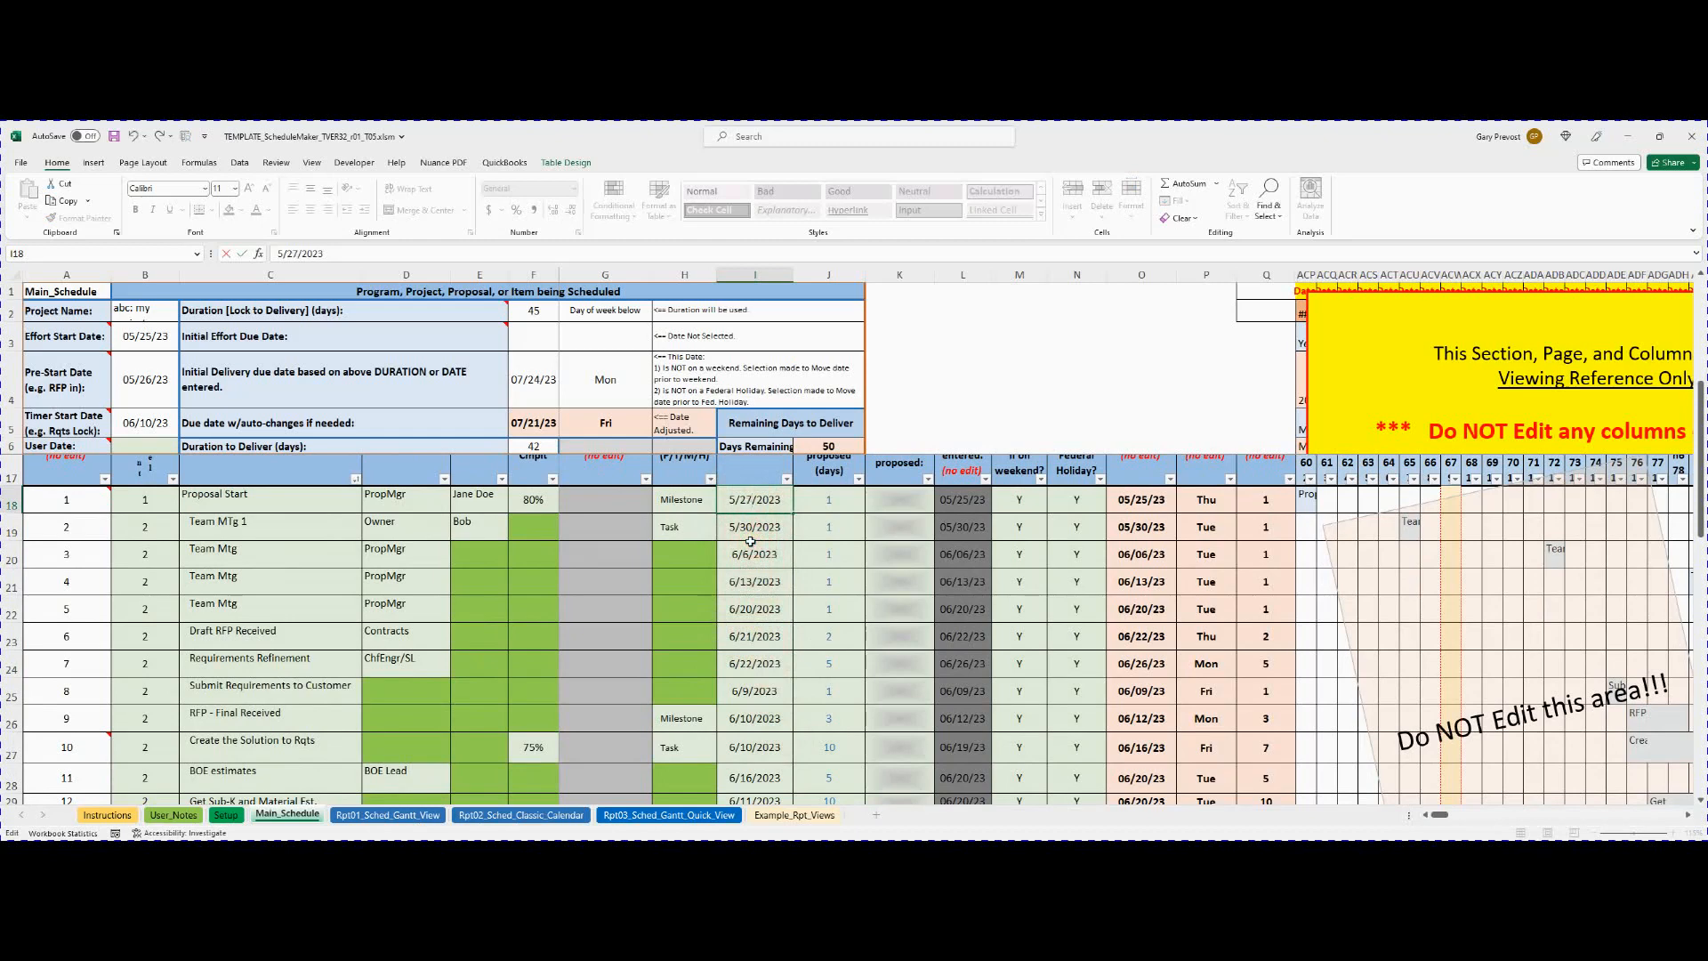
type("7")
key("Return")
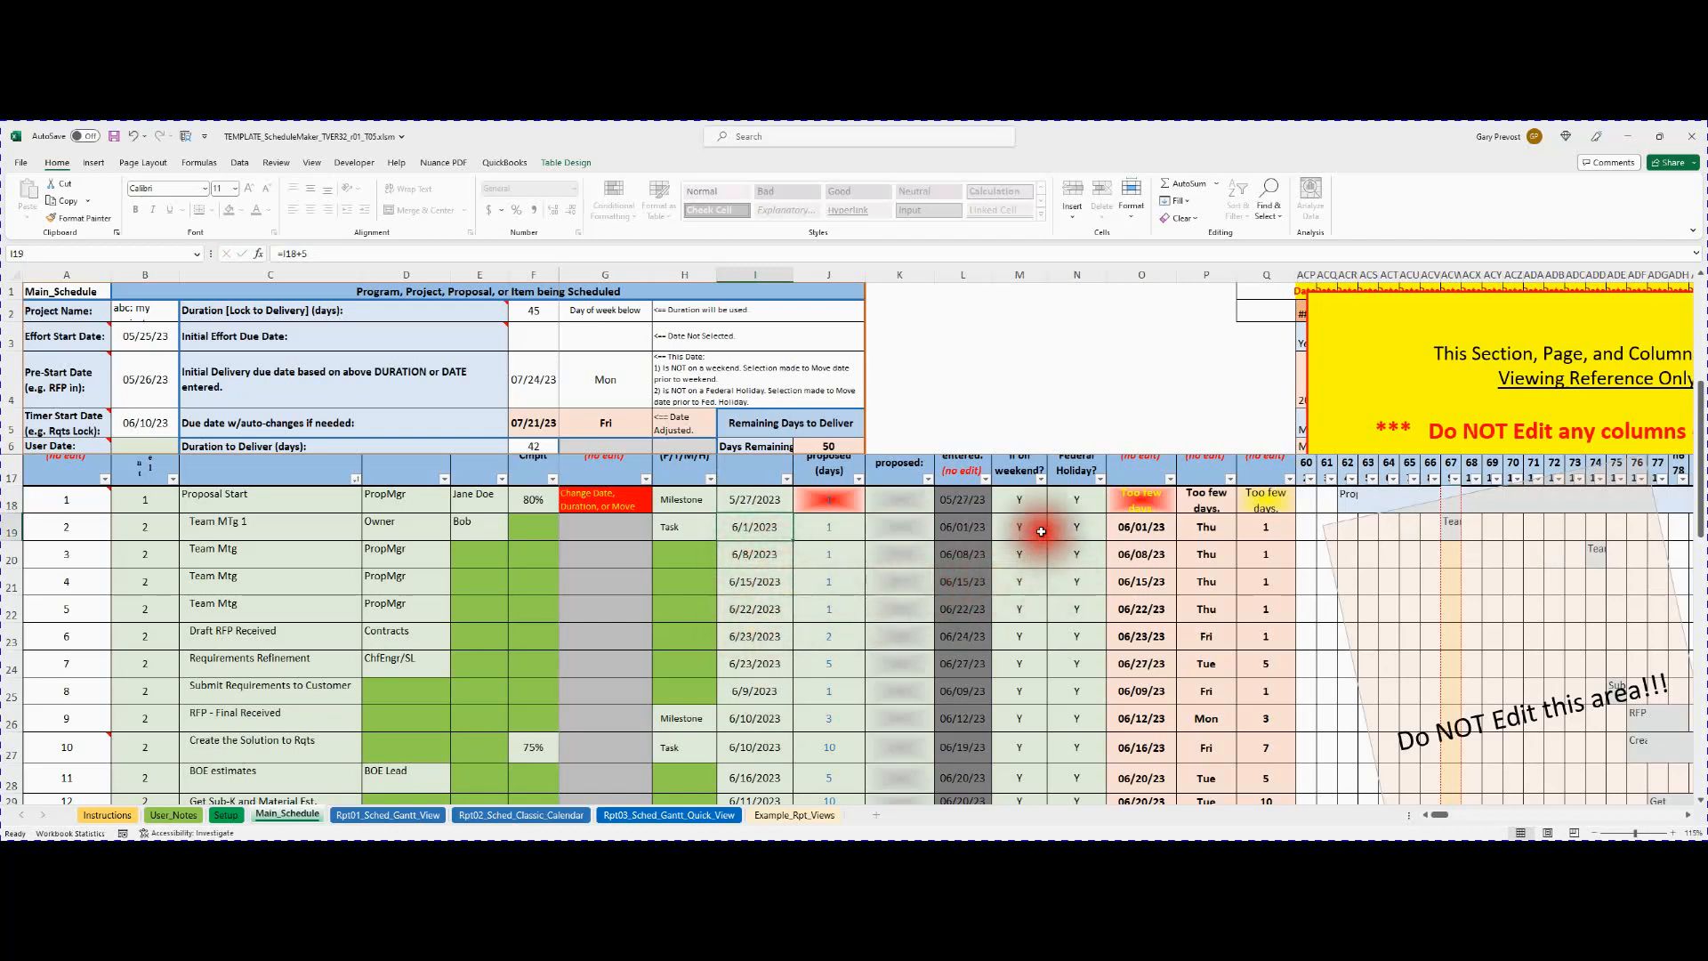
Review the weekend and holiday move settings, and raise Proposal Start's initial proposed duration to 2, 3 and finally 4 days.
left_click_drag(1019, 499, 1072, 659)
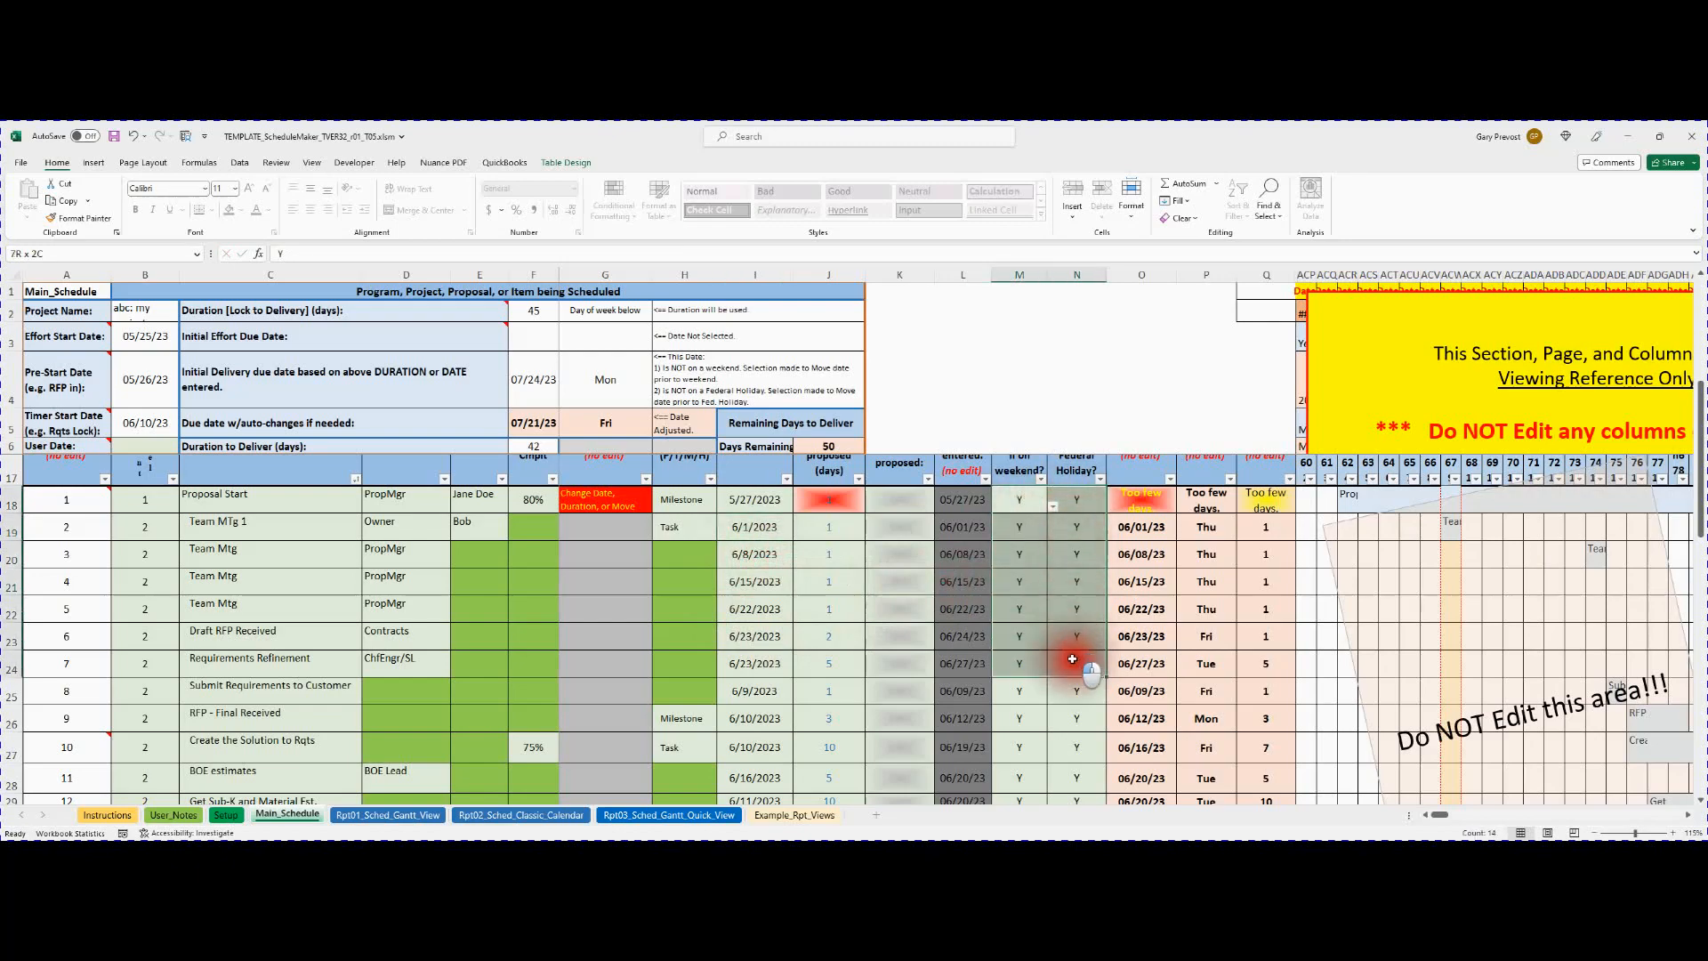
scroll(1069, 649, "up", 1)
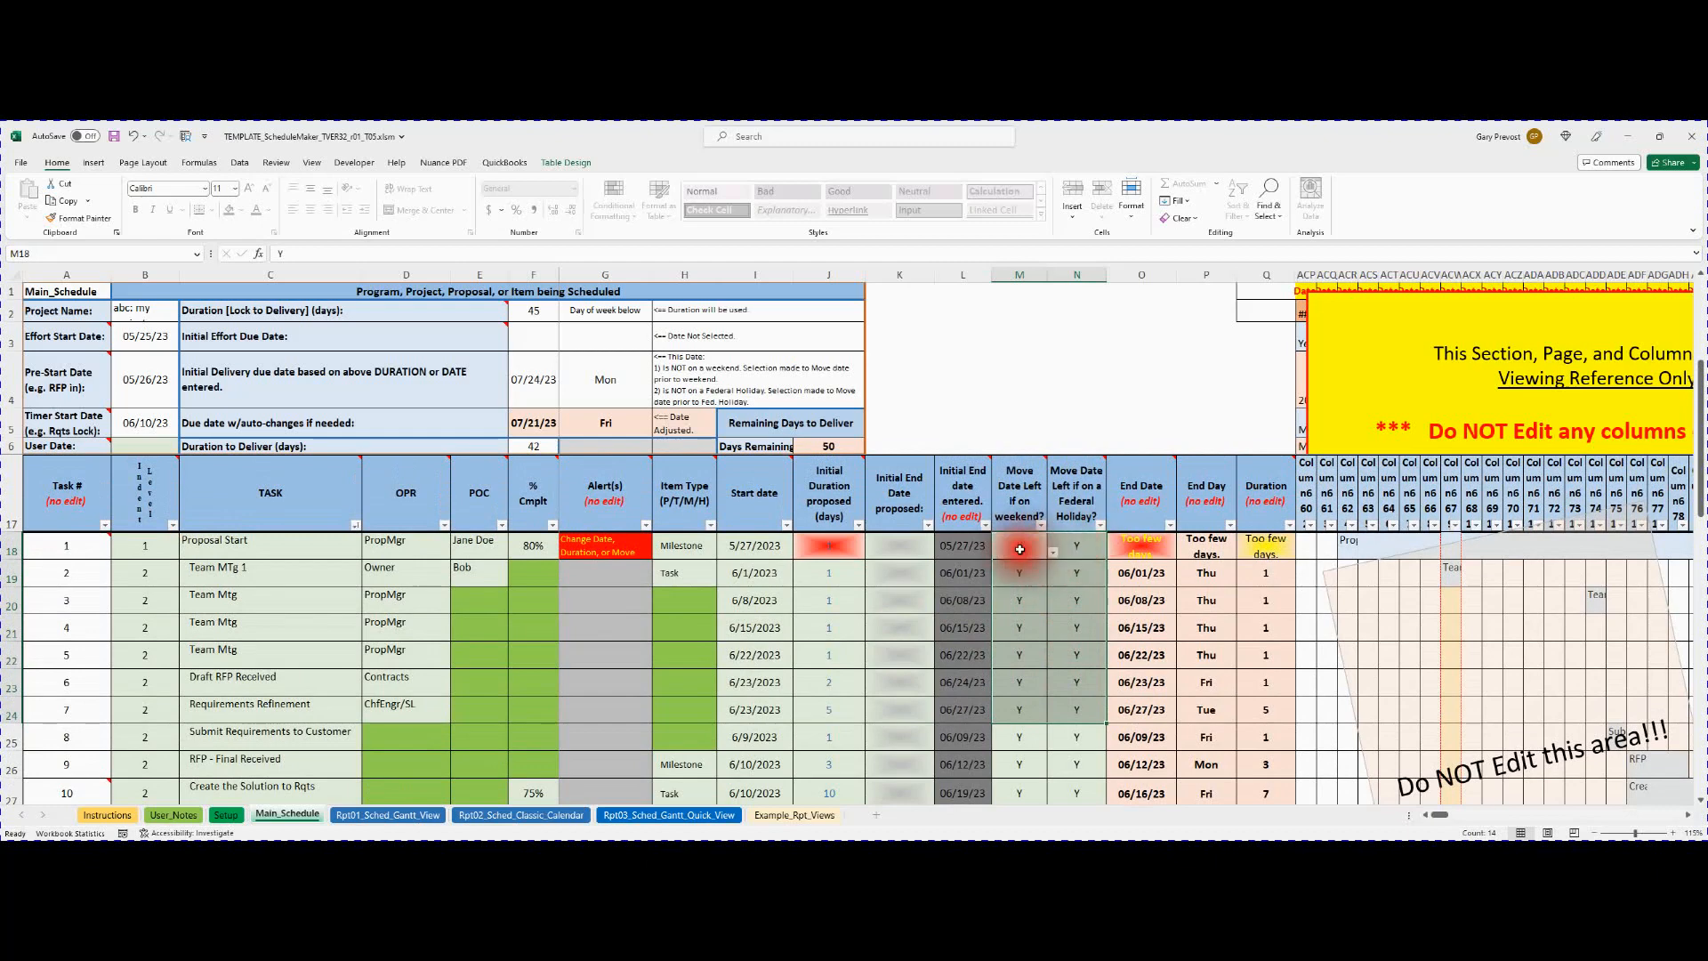
left_click(818, 545)
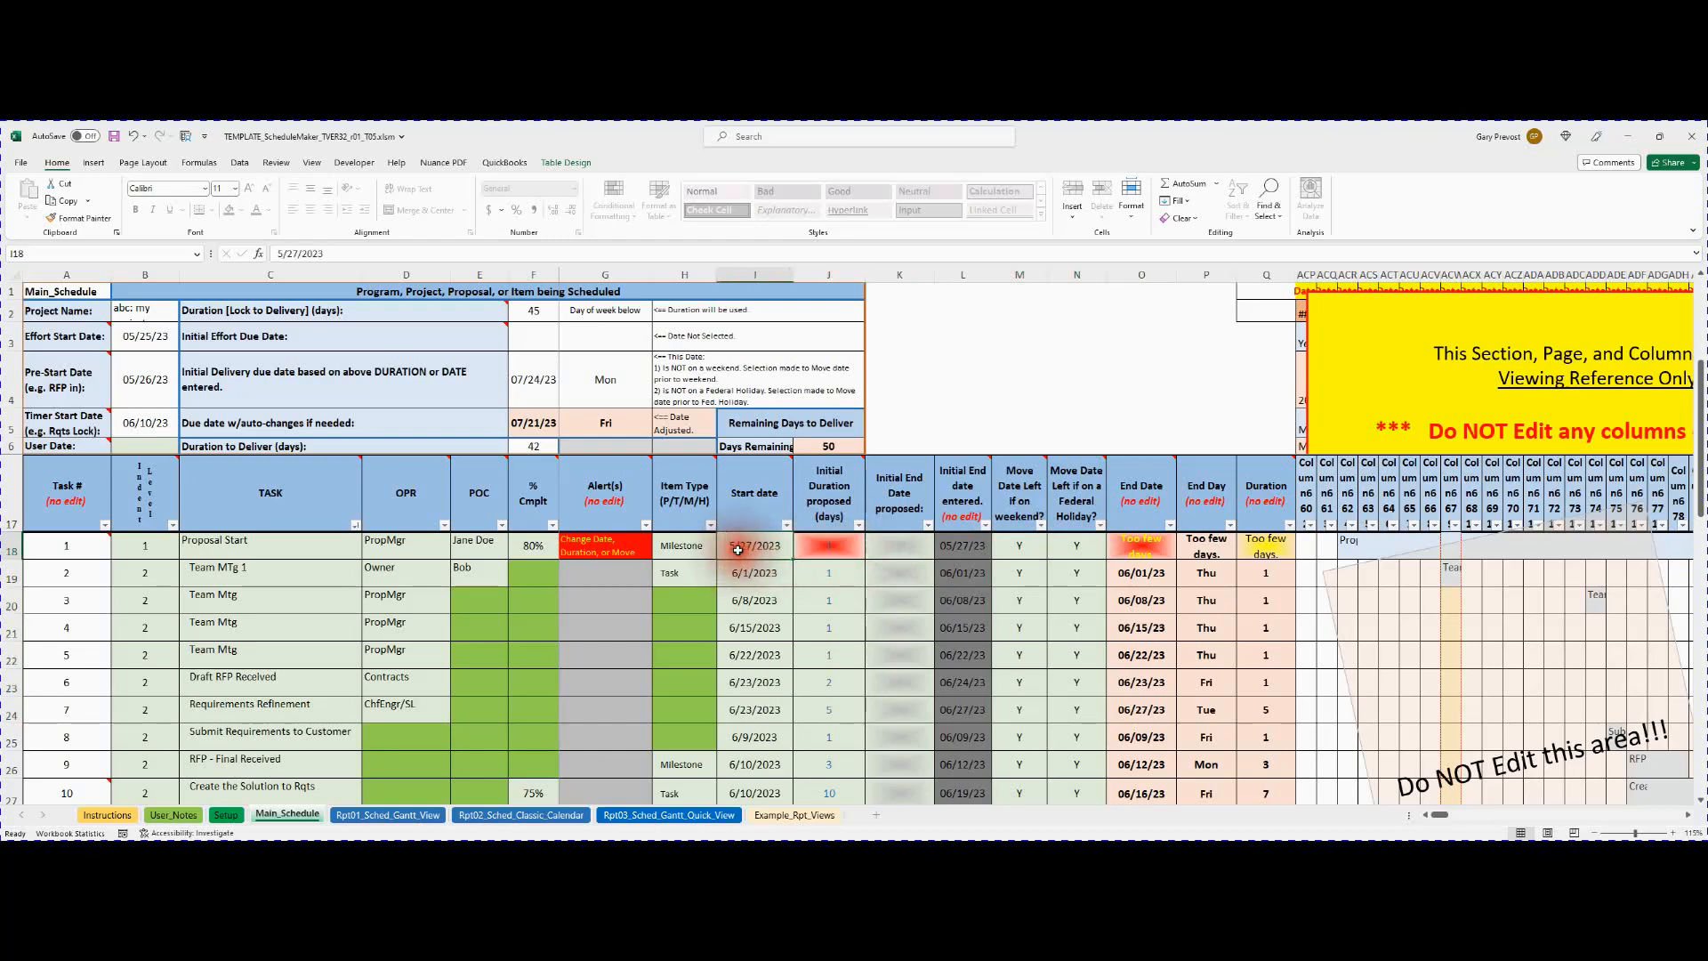
type("2")
key("Return")
left_click(838, 546)
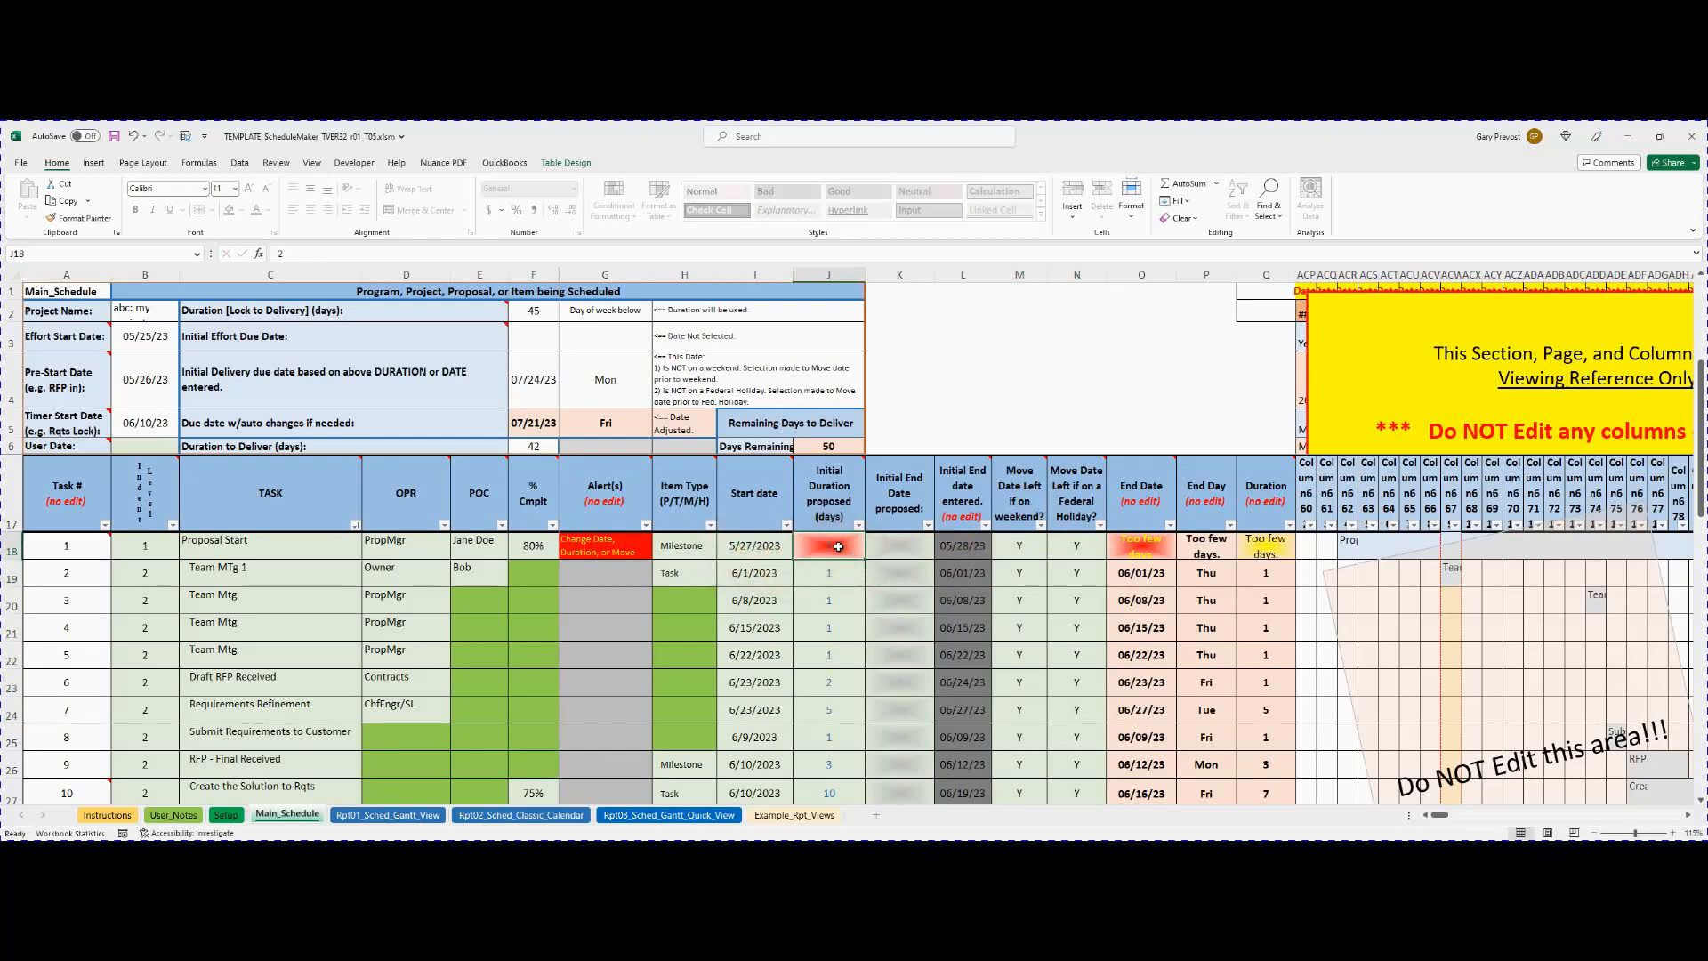
type("3")
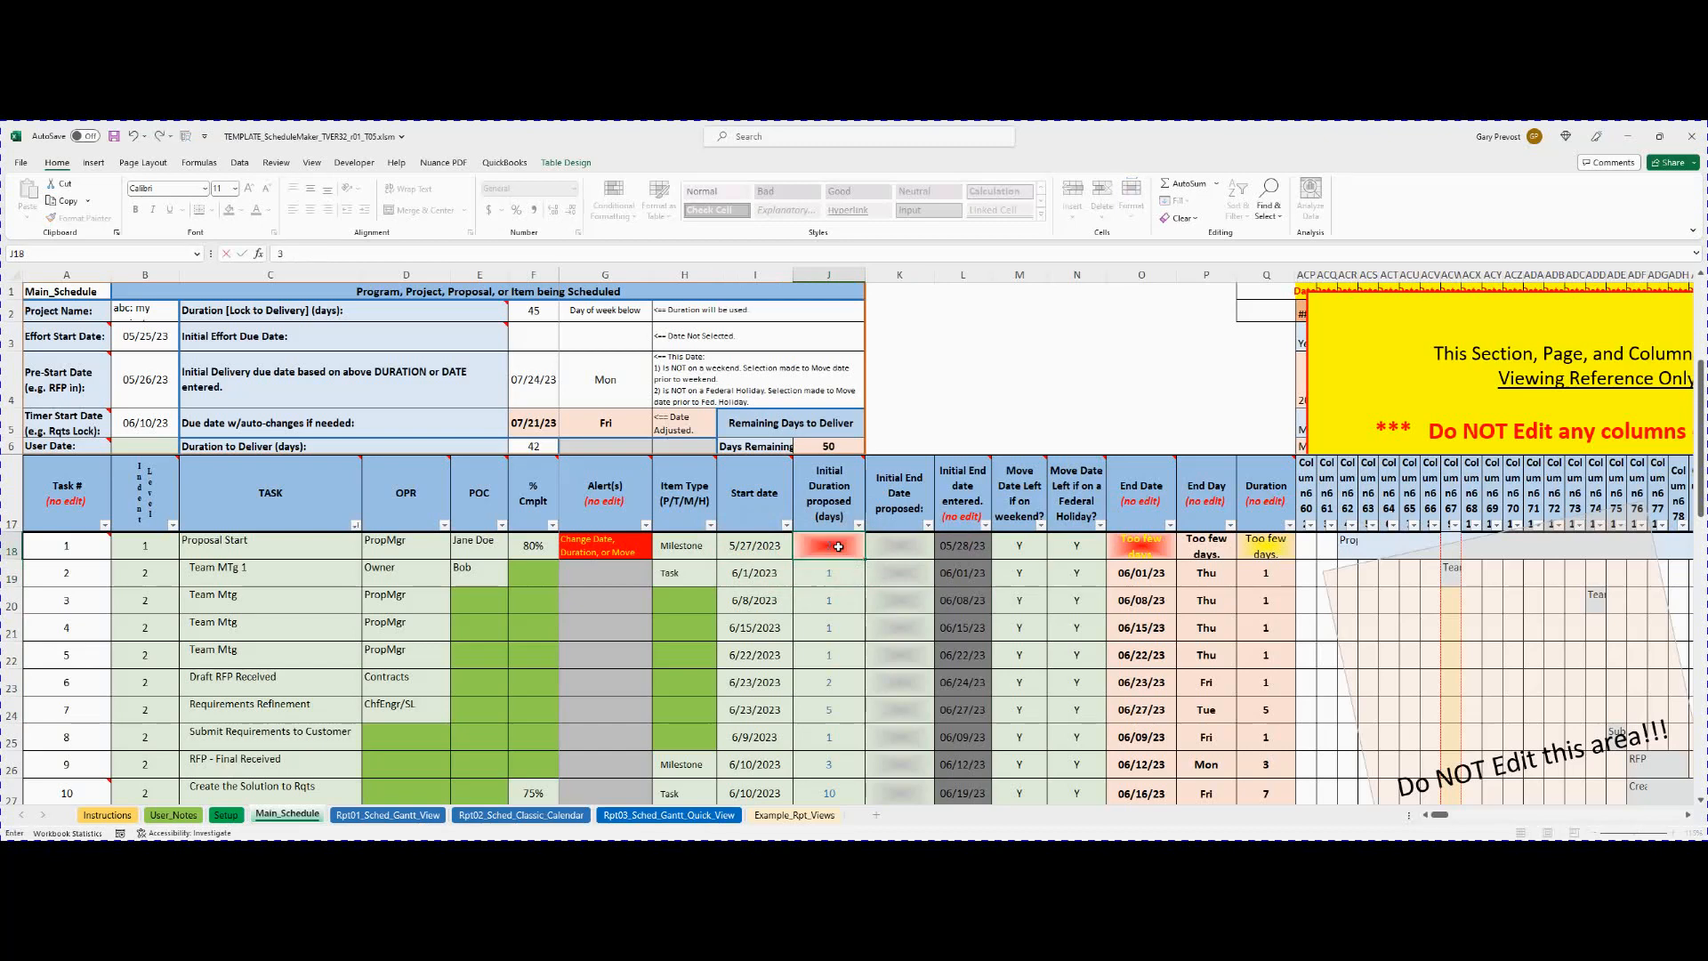
key("Return")
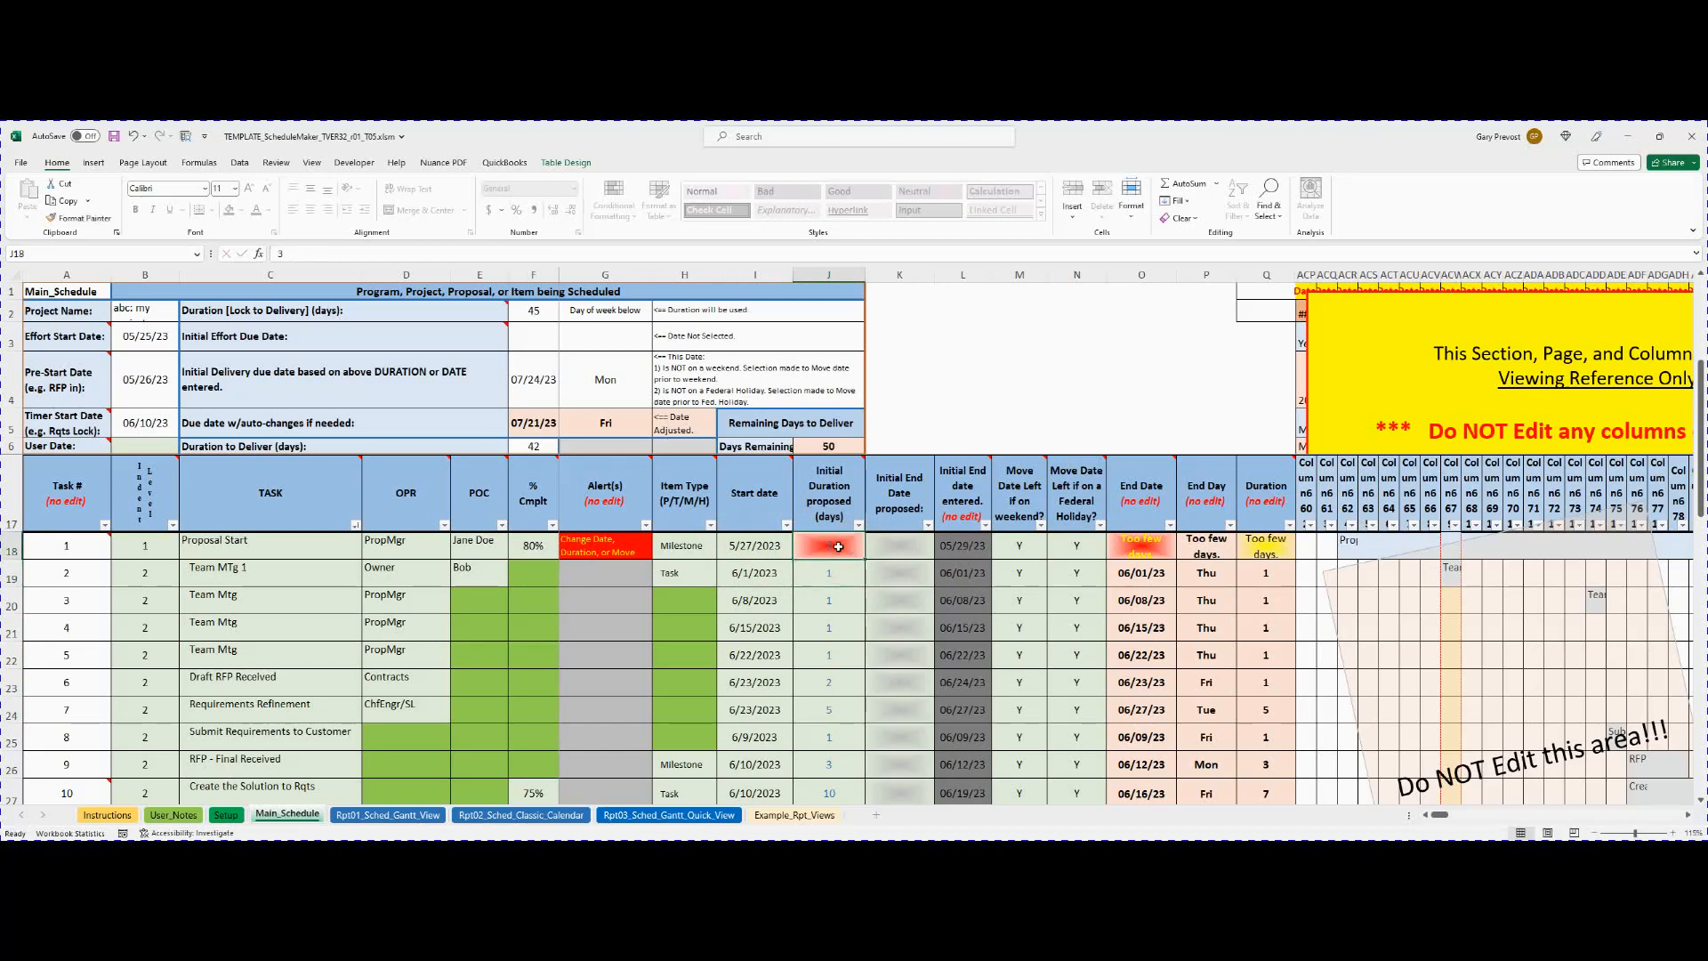
type("4")
key("Return")
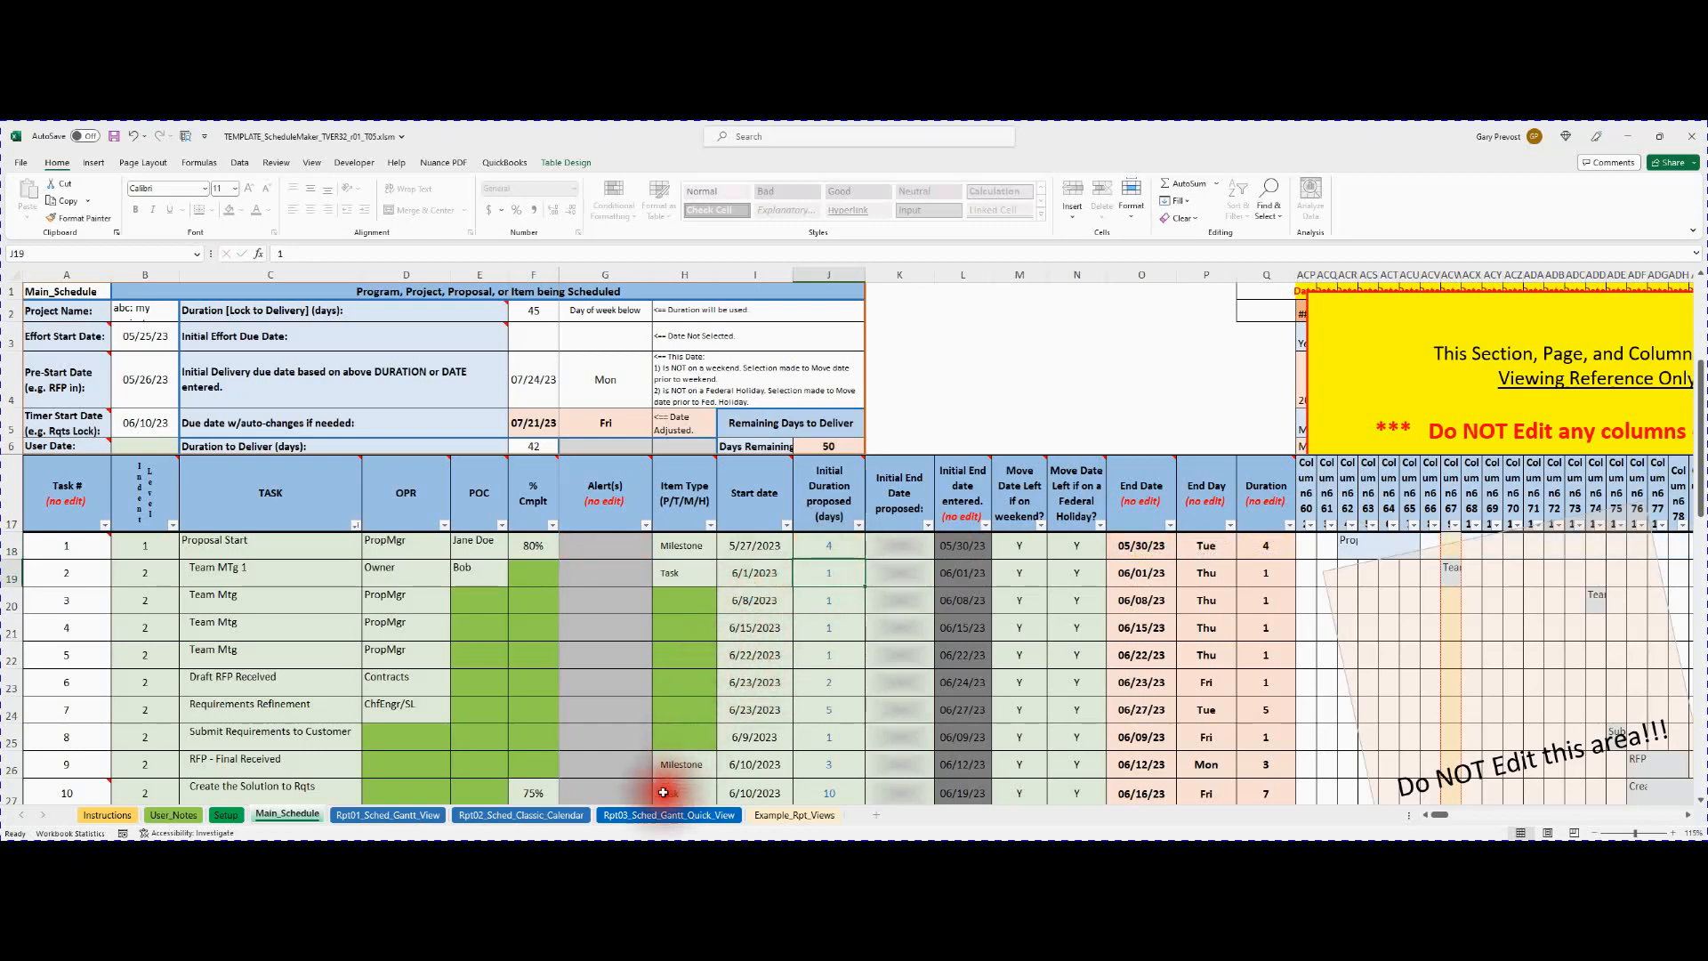
View the schedule in Rpt03_Sched_Gantt_Quick_View, Rpt02_Sched_Classic_Calendar and Rpt01_Sched_Gantt_View, declining the Gantt view update.
left_click(643, 815)
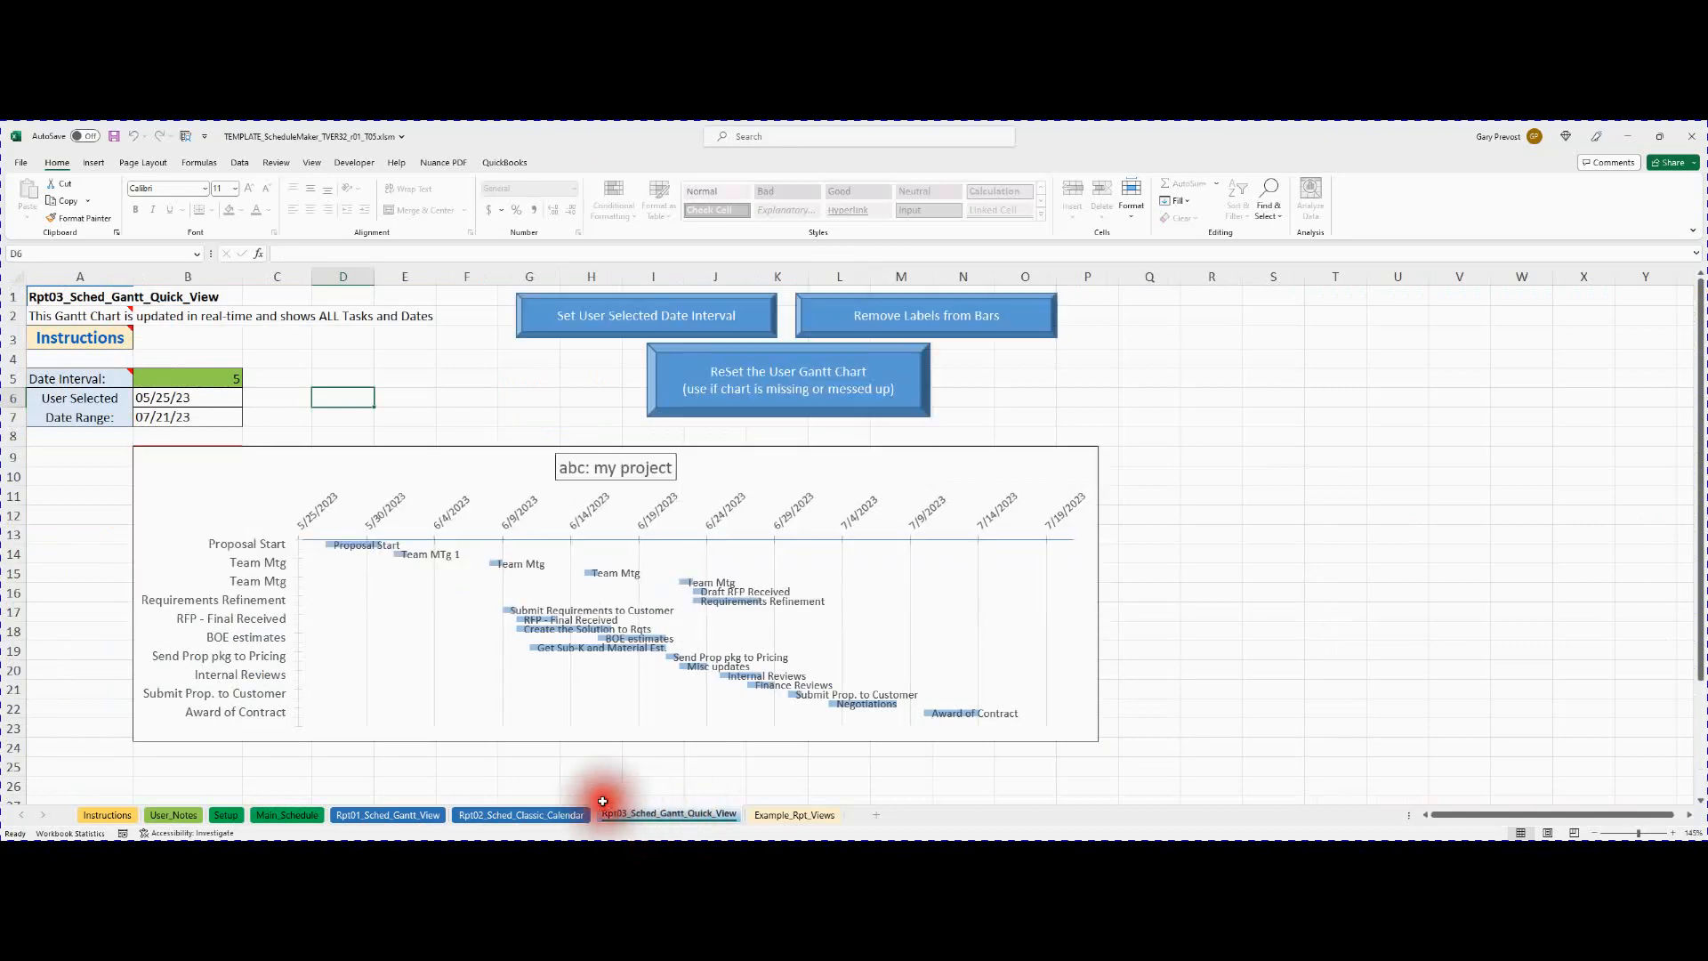
left_click(531, 815)
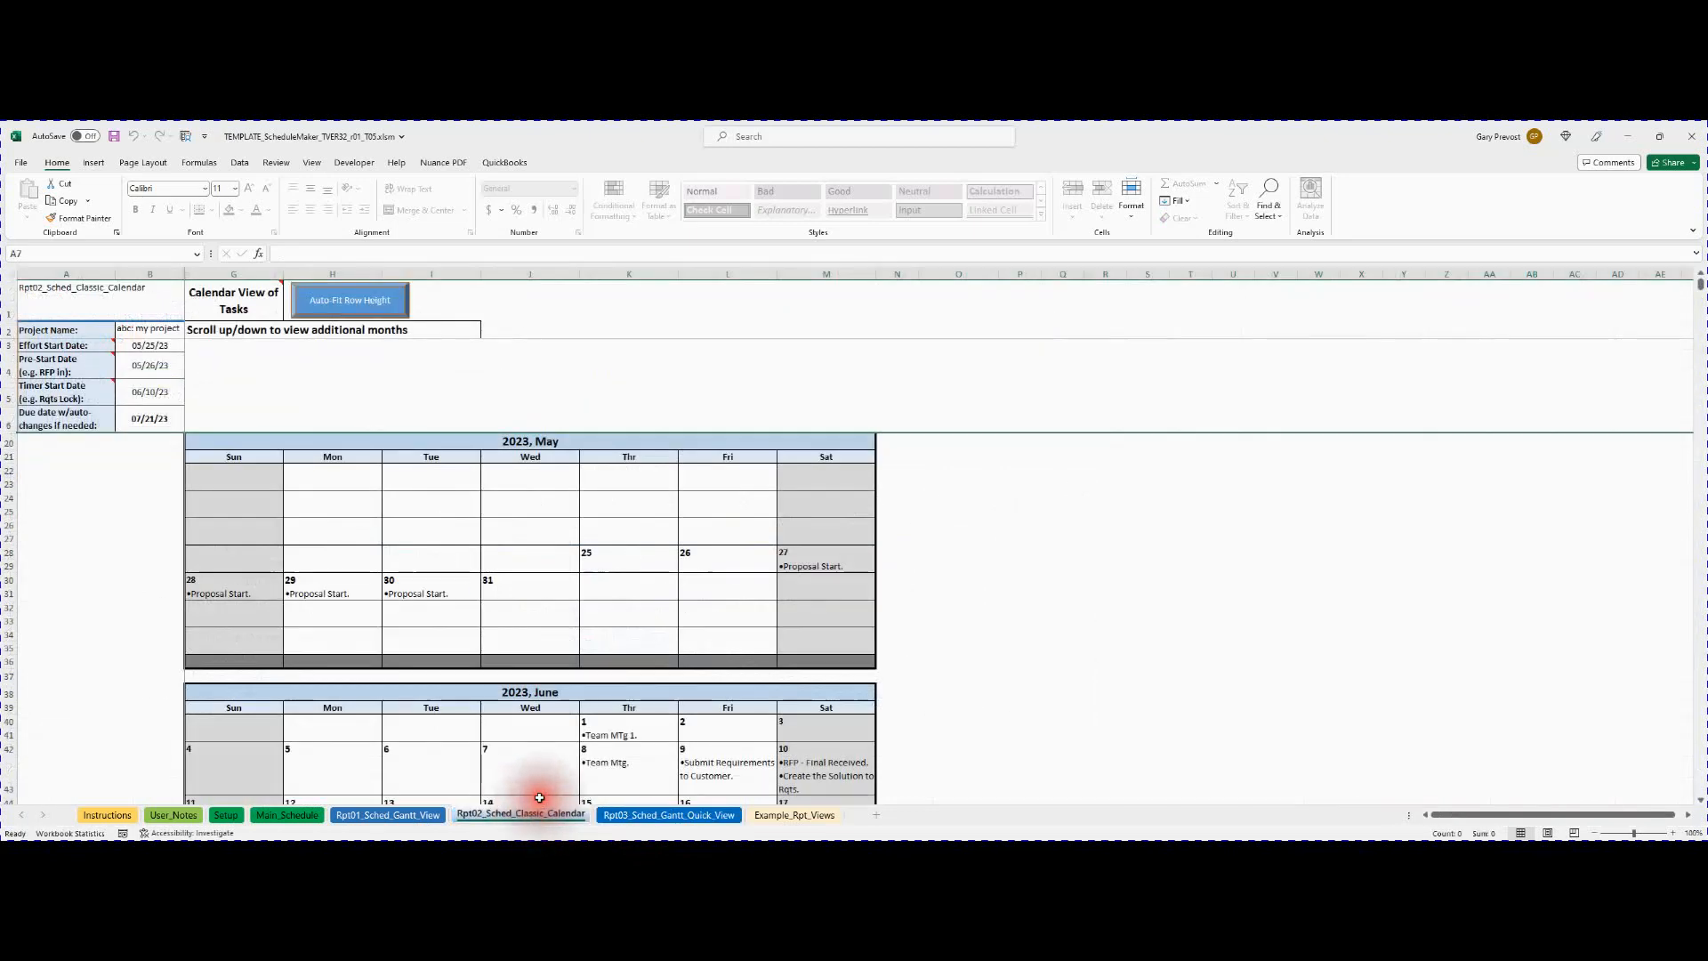
left_click(378, 817)
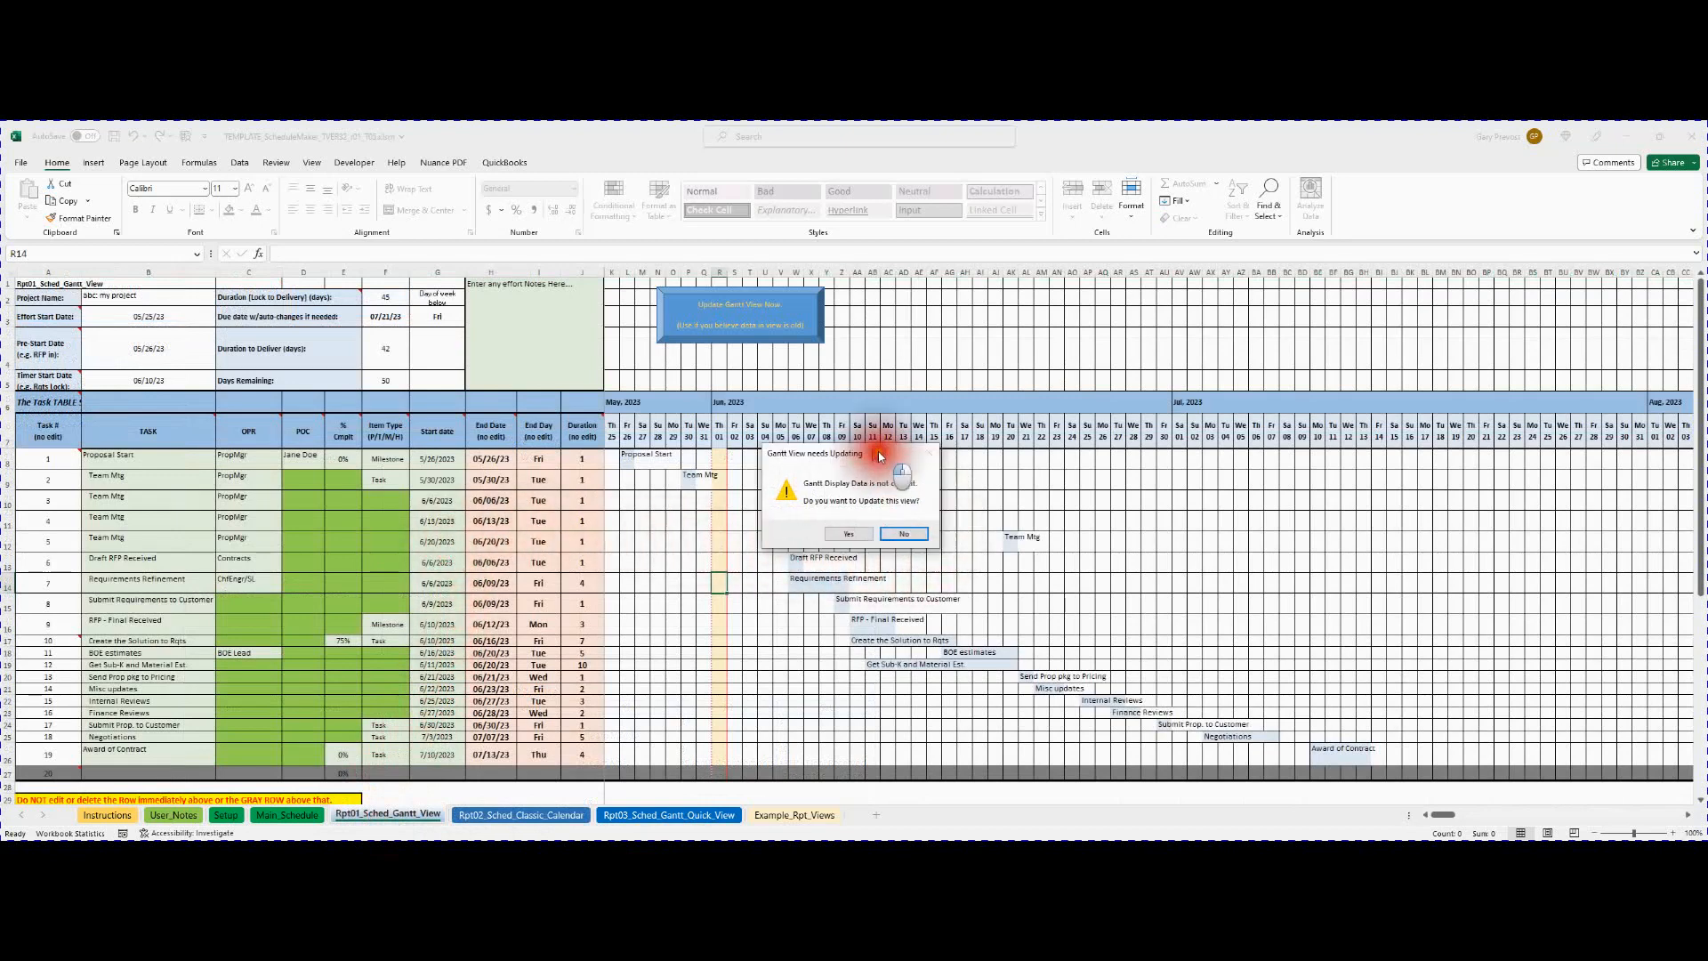
left_click_drag(882, 456, 531, 429)
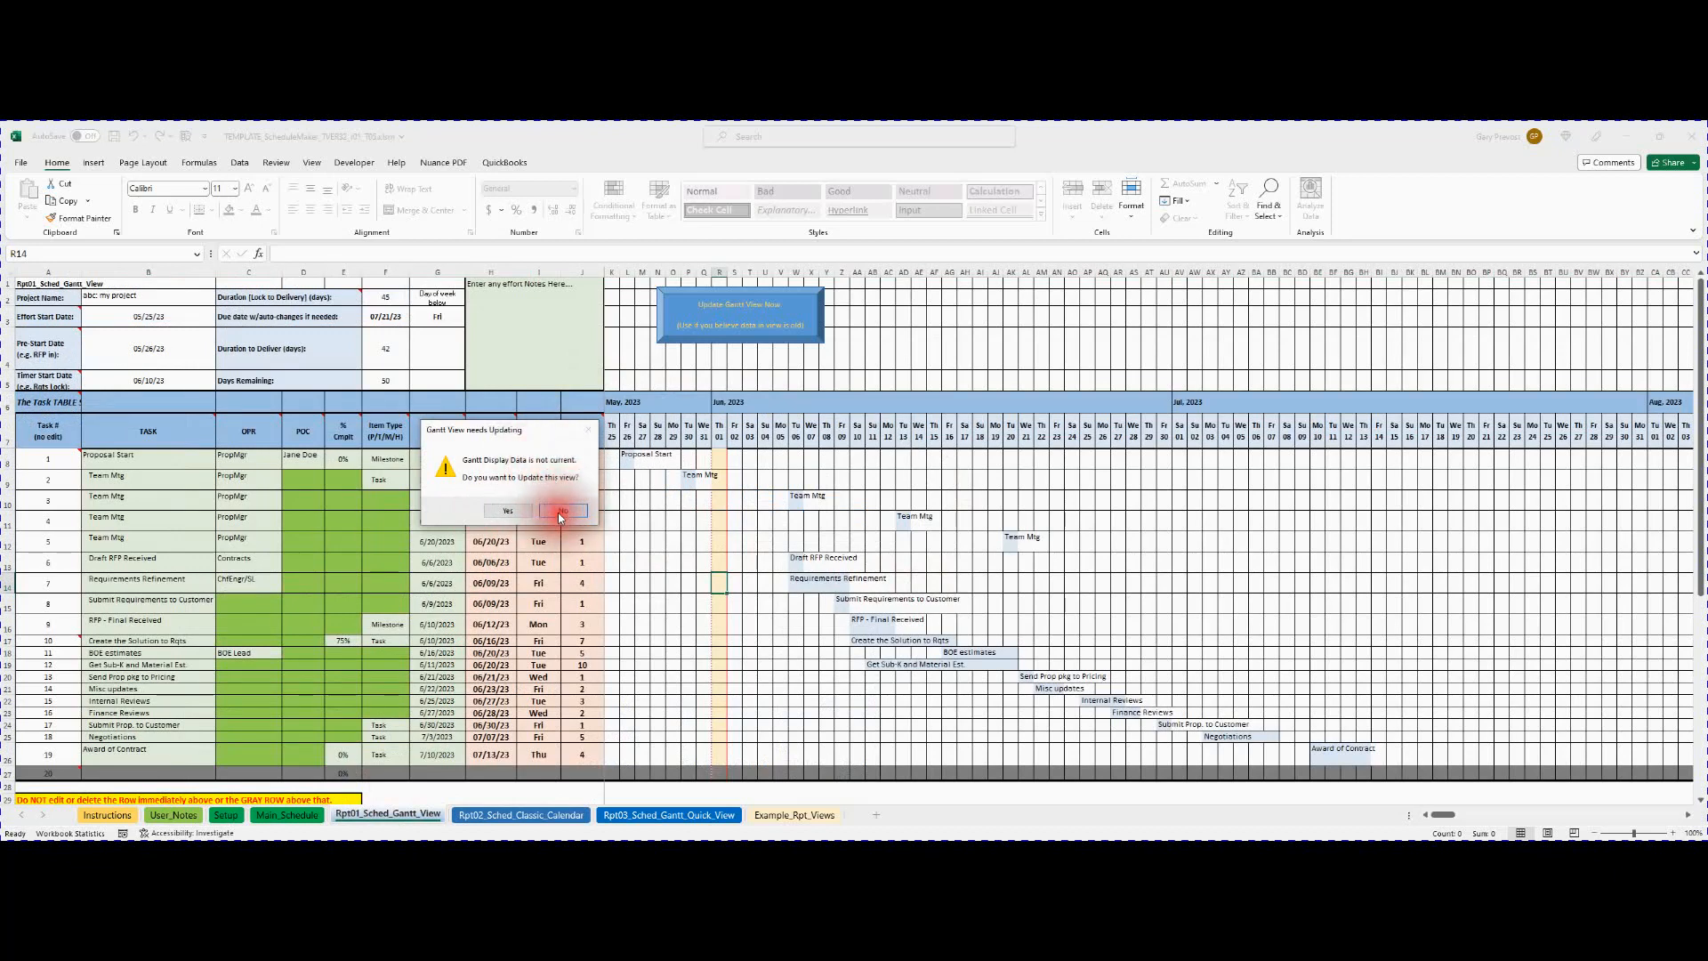
left_click(503, 514)
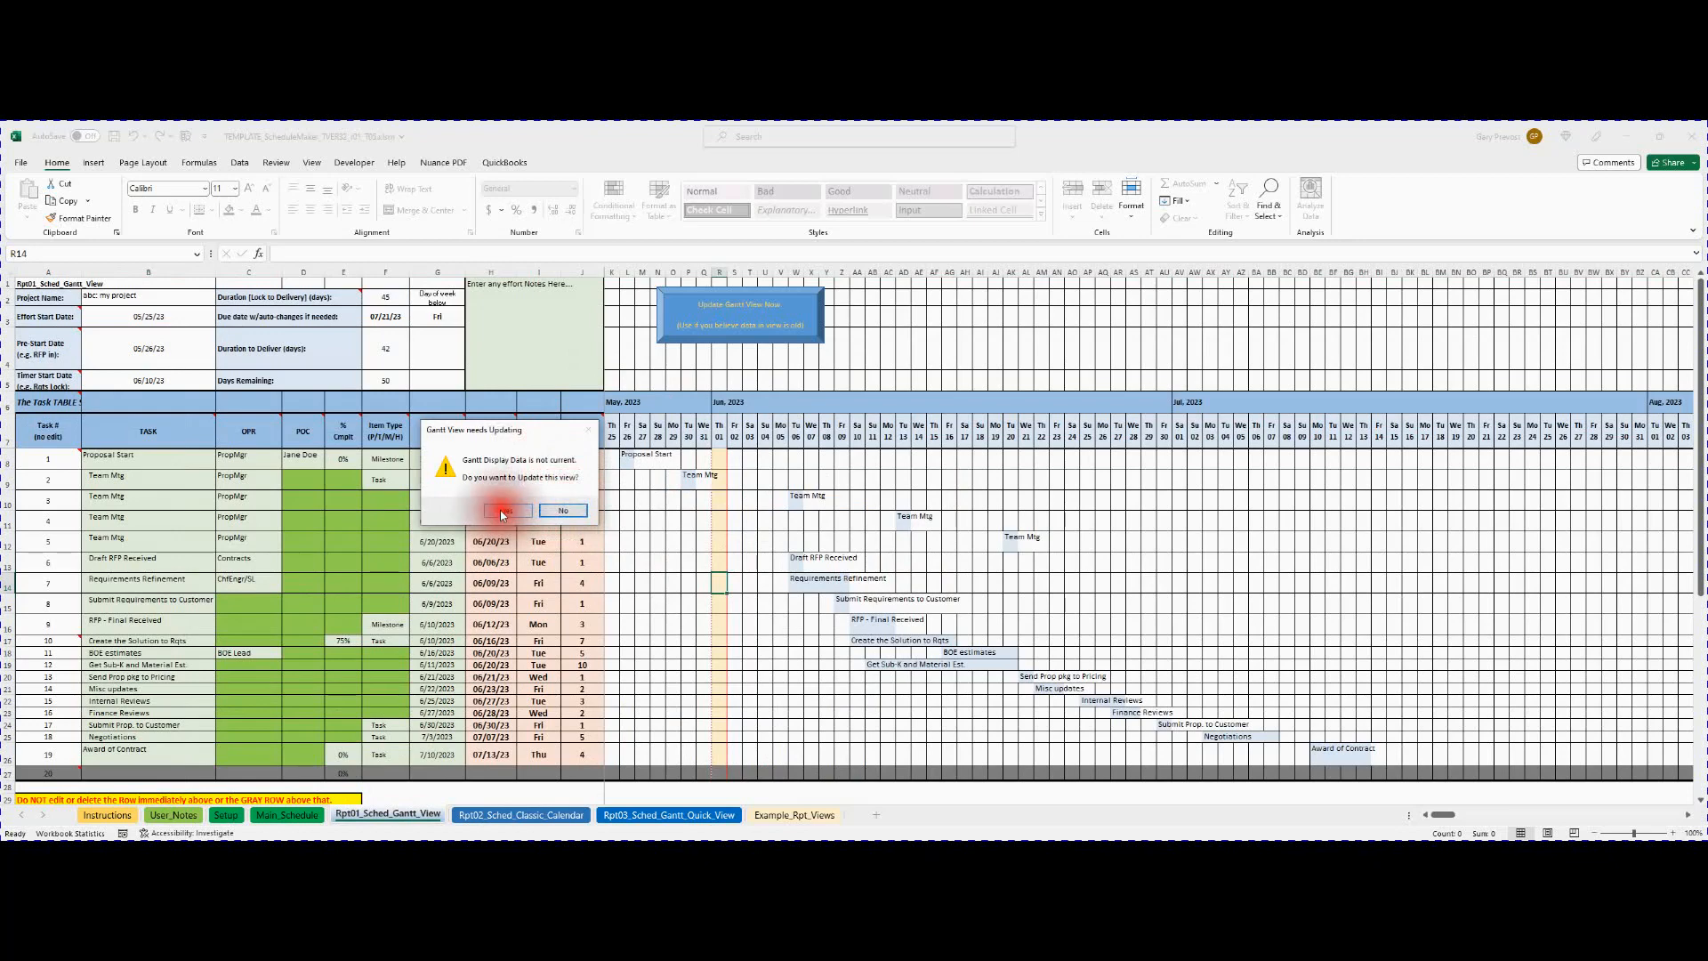
left_click(563, 511)
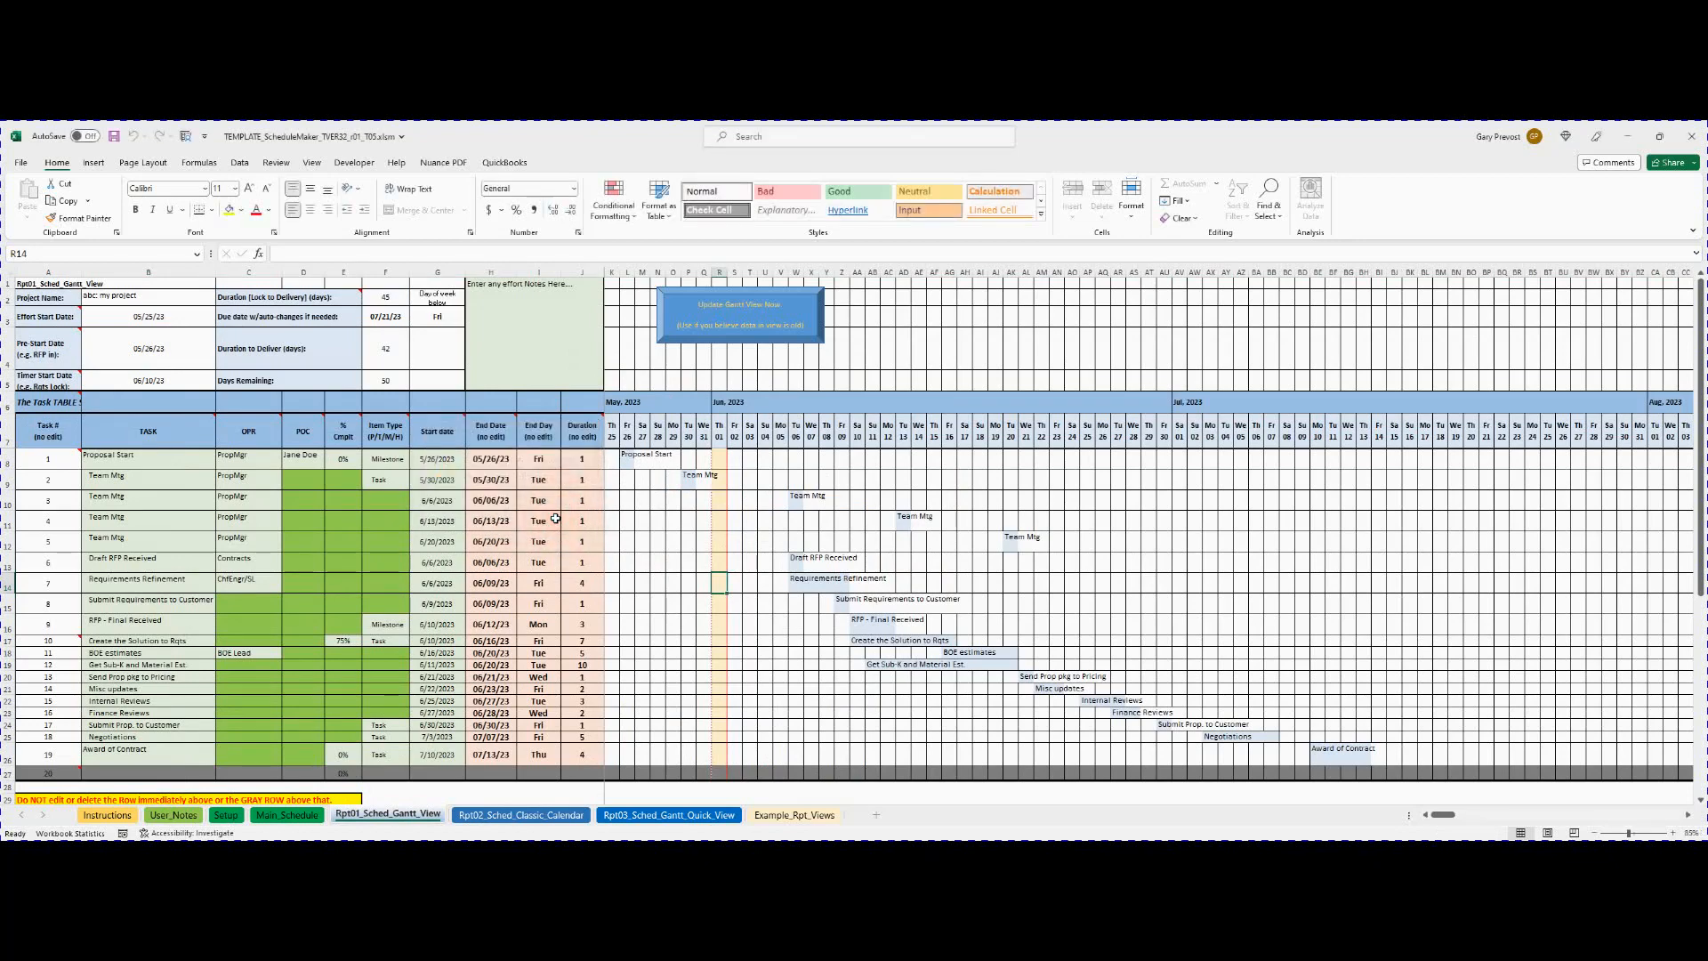